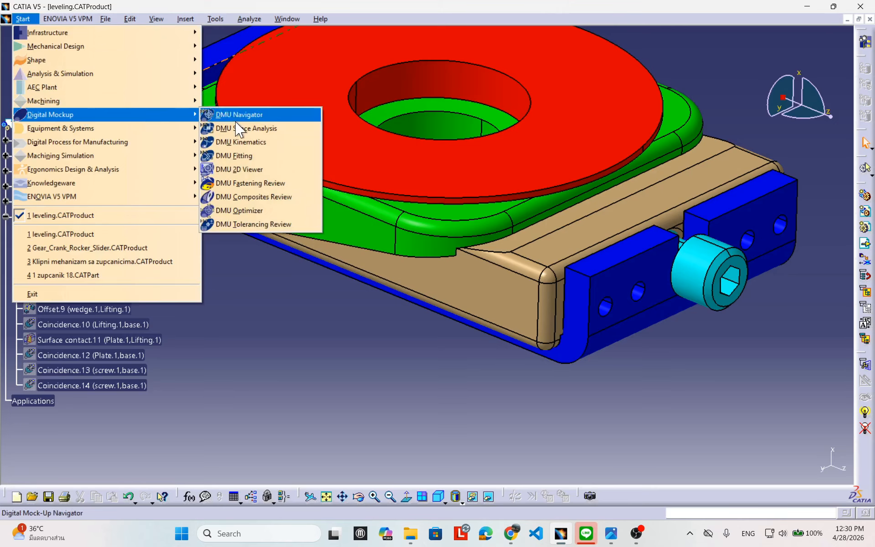
# Step: Switch the leveling assembly to the DMU Kinematics workbench
pyautogui.click(247, 142)
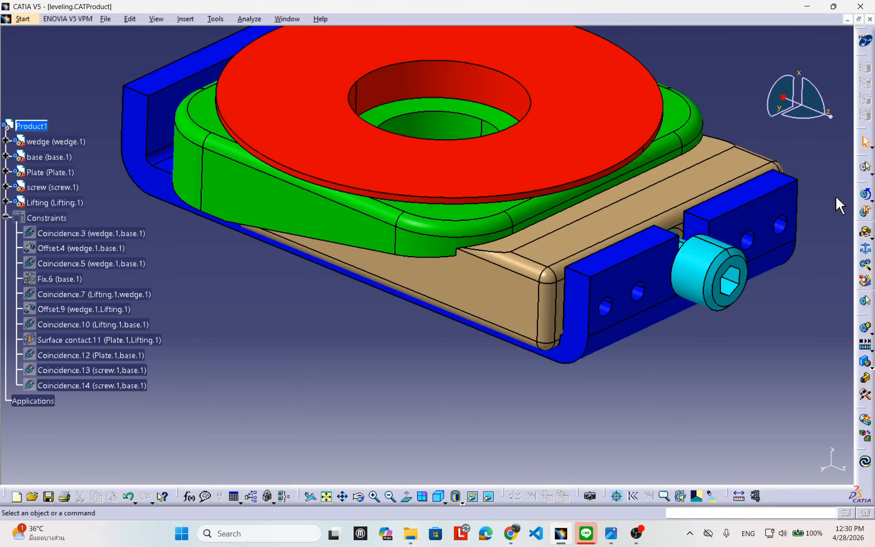
pyautogui.moveTo(324, 362); pyautogui.dragTo(430, 332, button='middle')
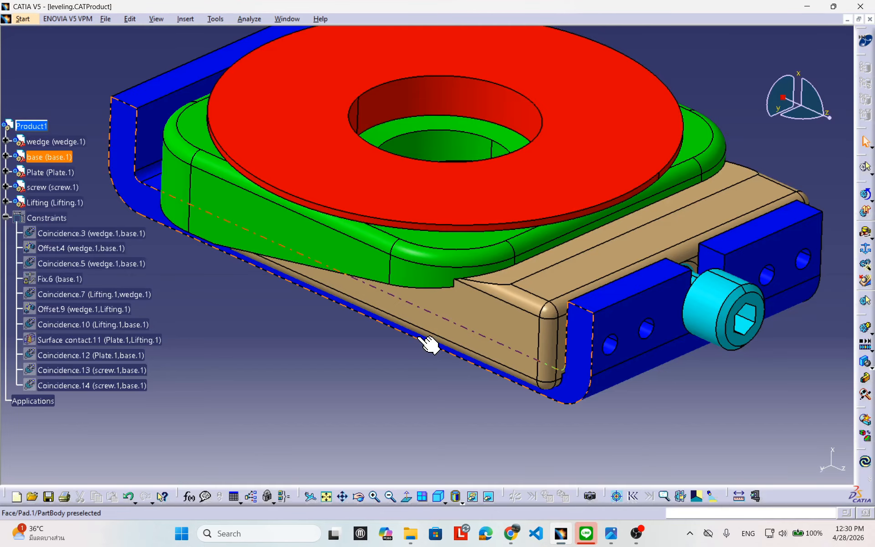
pyautogui.moveTo(284, 350)
pyautogui.mouseDown(button='middle')
pyautogui.moveTo(401, 338)
pyautogui.moveTo(305, 371)
pyautogui.moveTo(294, 338)
pyautogui.mouseUp(button='middle')
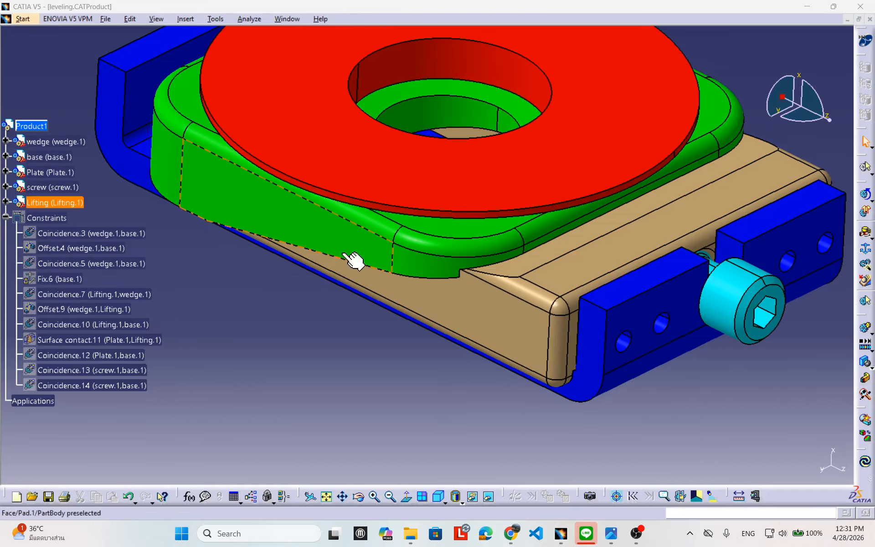
pyautogui.moveTo(289, 332); pyautogui.dragTo(302, 303, button='middle')
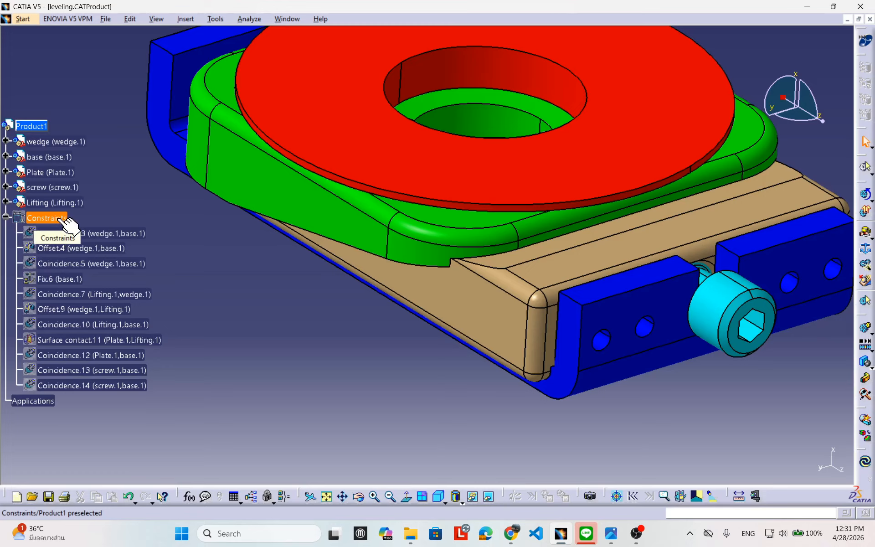
pyautogui.click(107, 235)
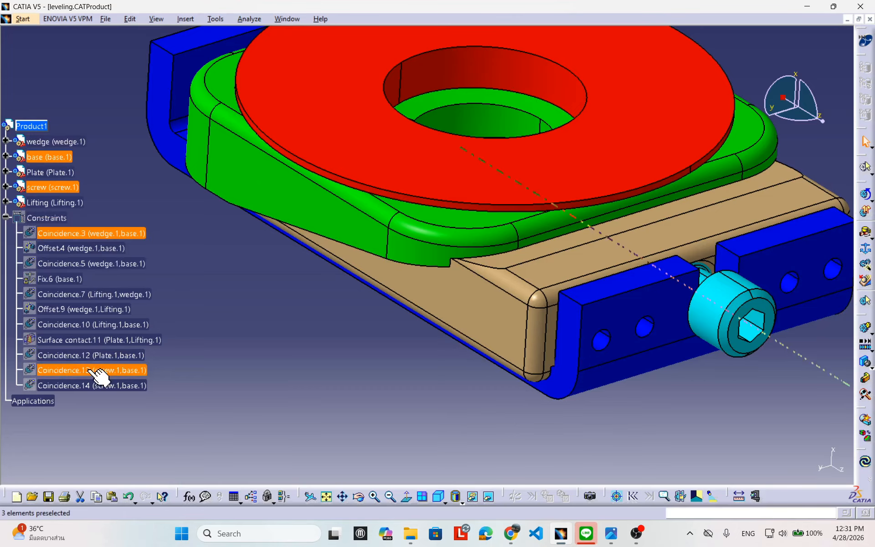
pyautogui.keyDown('shift'); pyautogui.click(98, 386); pyautogui.keyUp('shift')
pyautogui.rightClick(109, 387)
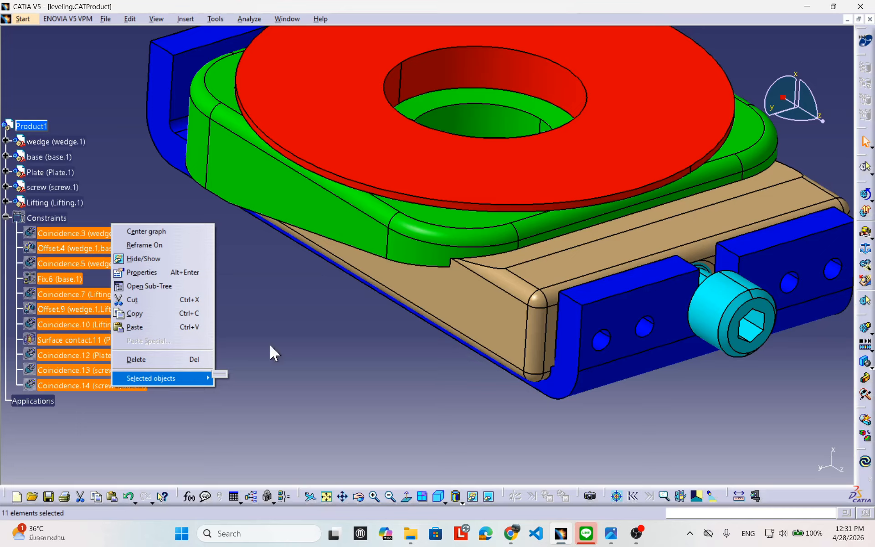
pyautogui.click(337, 331)
pyautogui.click(385, 324)
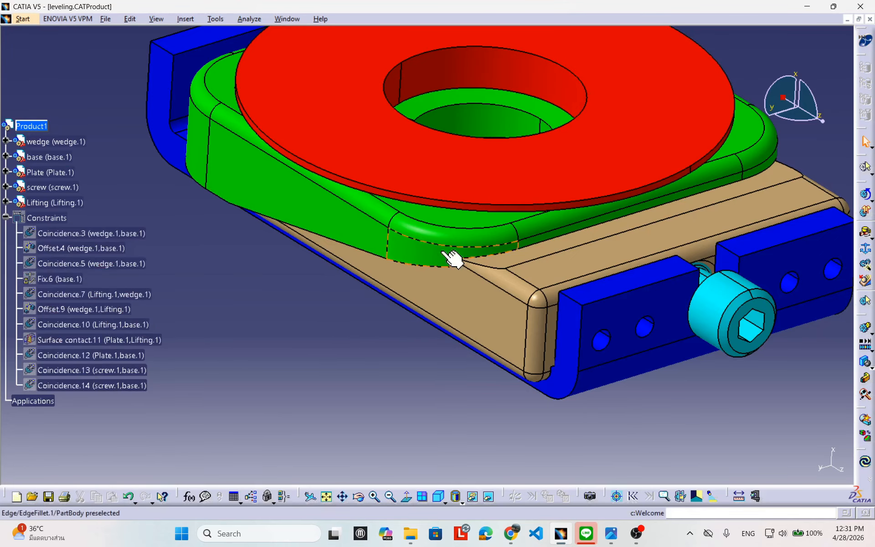
pyautogui.click(866, 41)
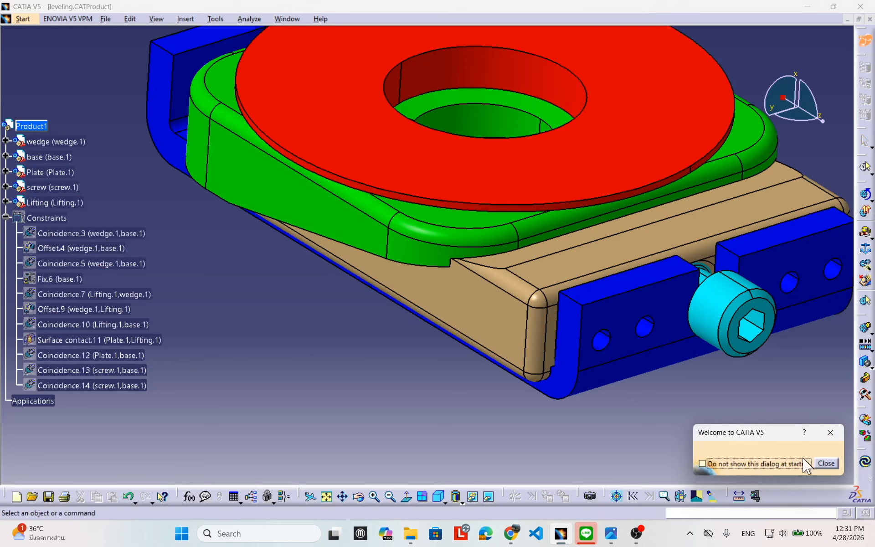
pyautogui.click(826, 463)
# Step: Customize the favorite workbenches of the Start menu by adding Assembly Design and DMU Kinematics
pyautogui.rightClick(792, 504)
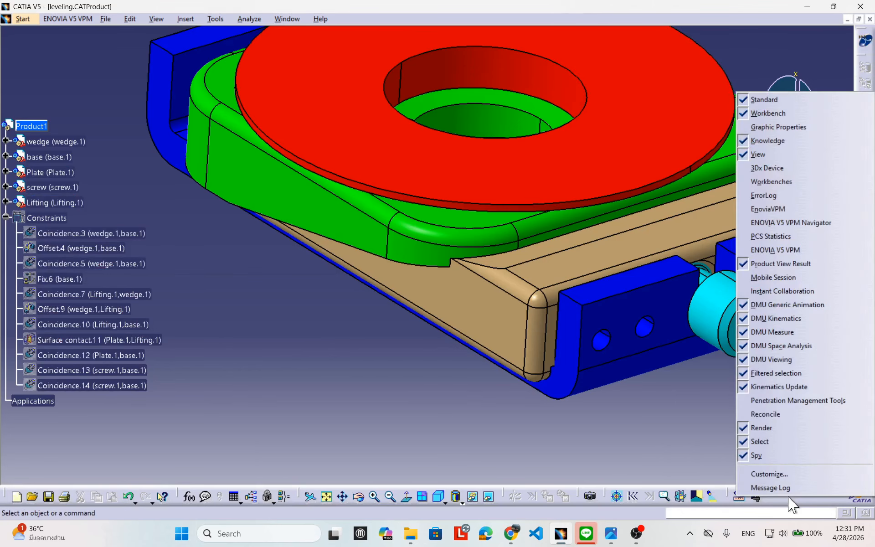
pyautogui.click(774, 473)
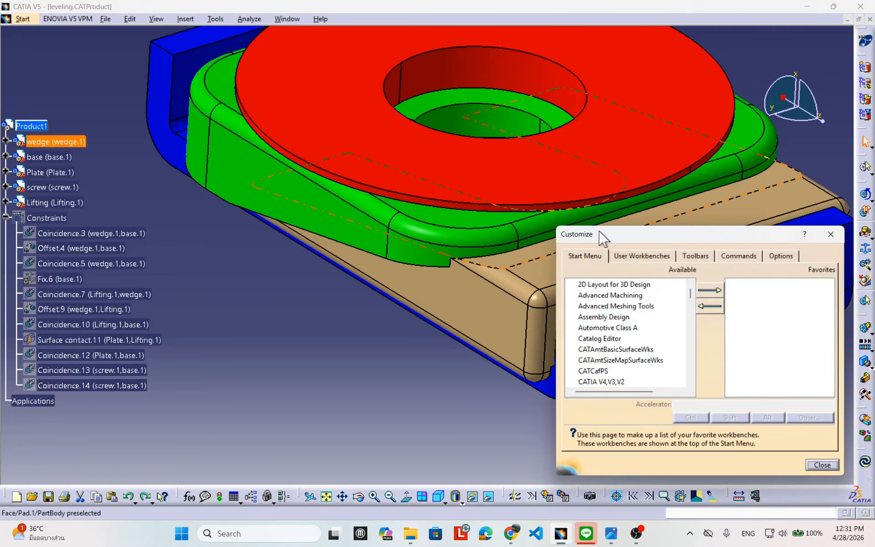
pyautogui.moveTo(601, 234); pyautogui.dragTo(351, 137)
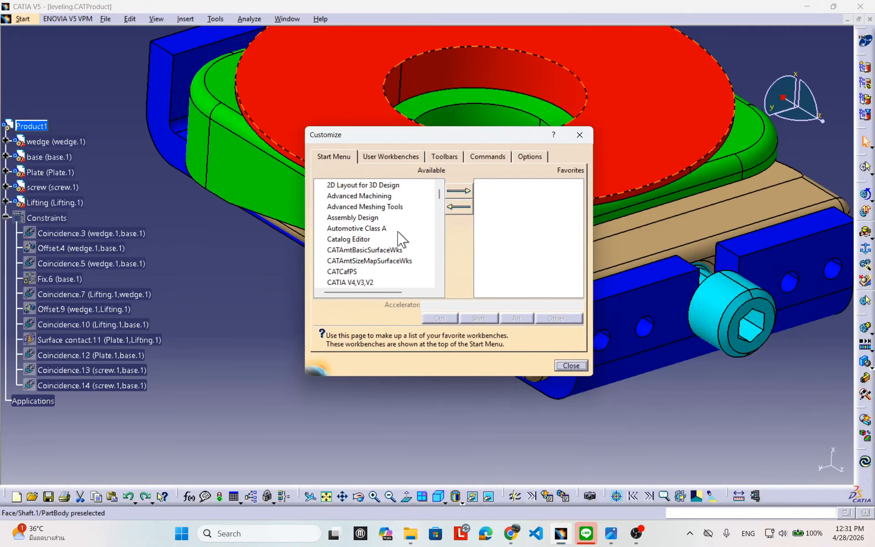
pyautogui.click(363, 218)
pyautogui.click(462, 190)
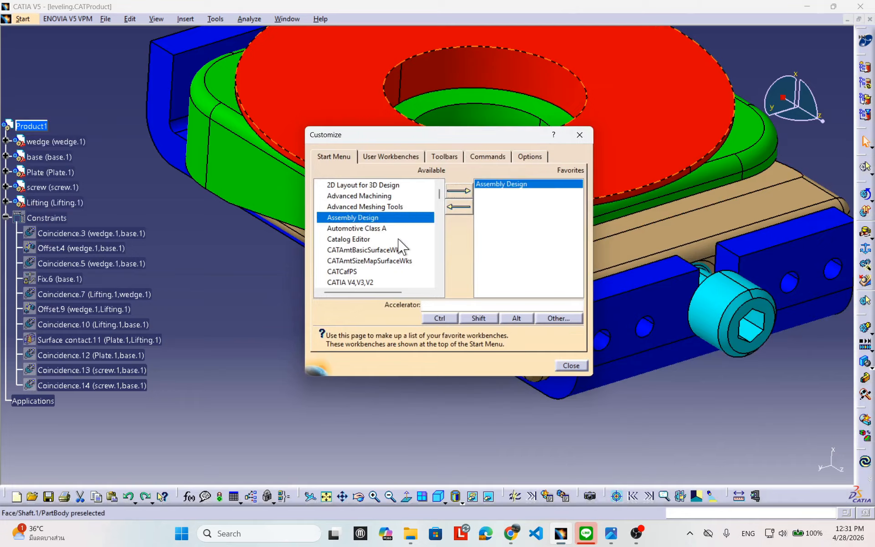
pyautogui.scroll(-4, 400, 246)
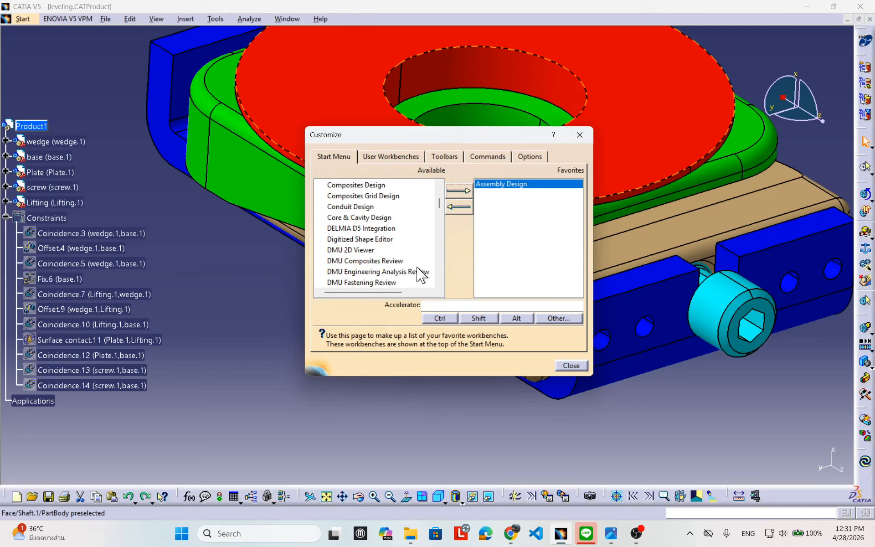
pyautogui.scroll(-2, 416, 271)
pyautogui.click(381, 239)
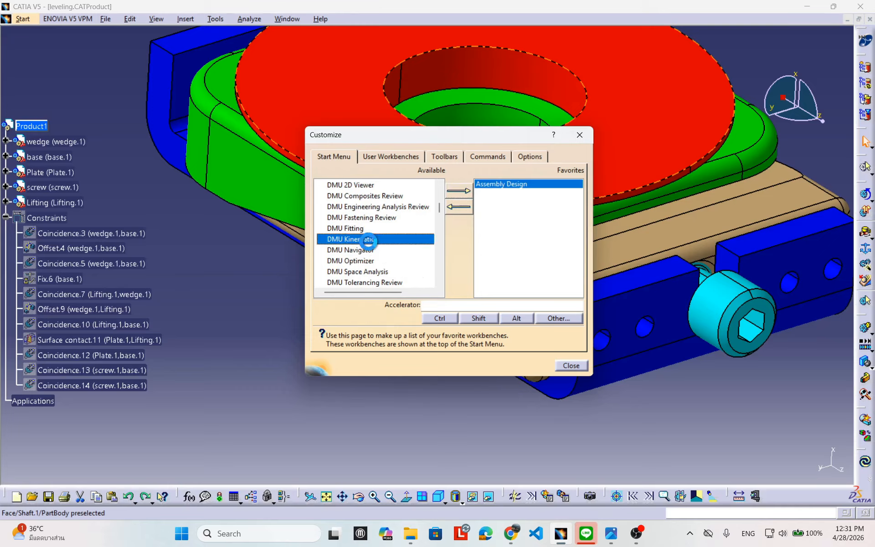
pyautogui.click(460, 191)
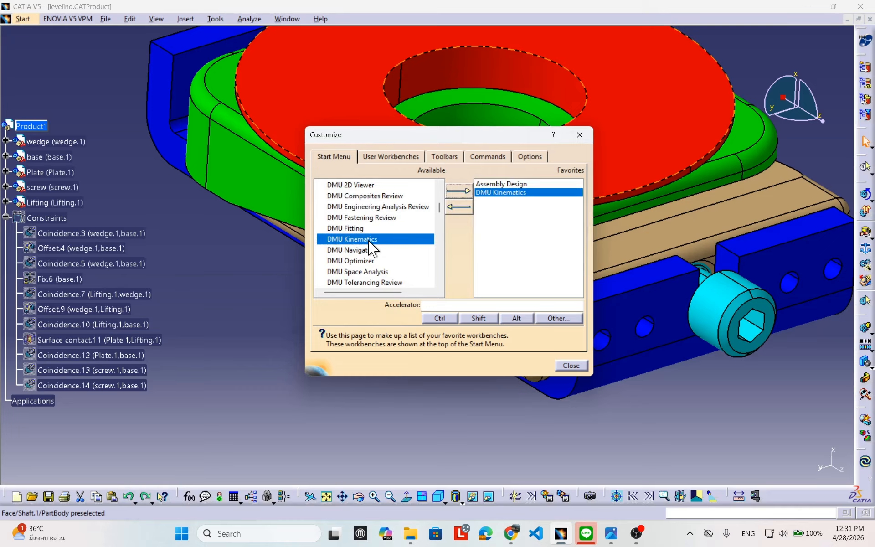
# Step: Find Part Design among the available workbenches, add it to the favorites, and close the customization settings
pyautogui.scroll(-3, 397, 271)
pyautogui.scroll(2, 396, 273)
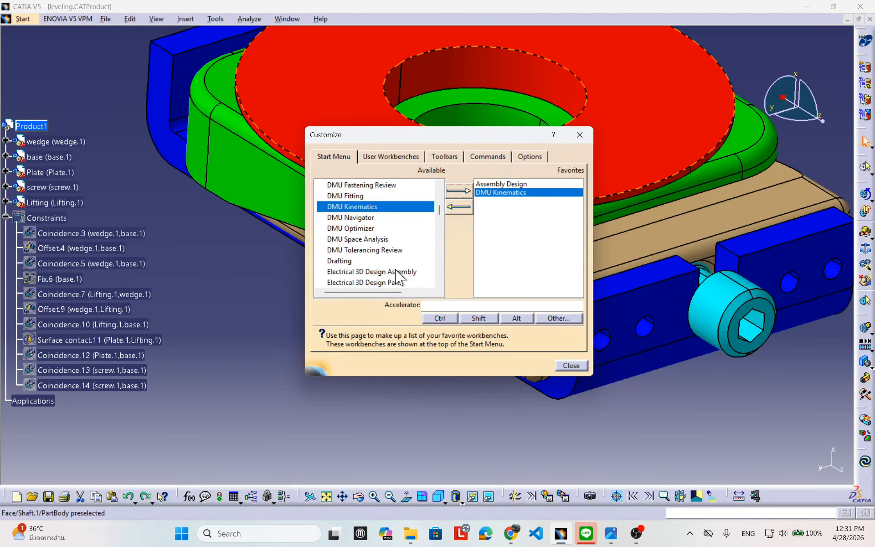
pyautogui.scroll(-1, 396, 272)
pyautogui.scroll(8, 397, 274)
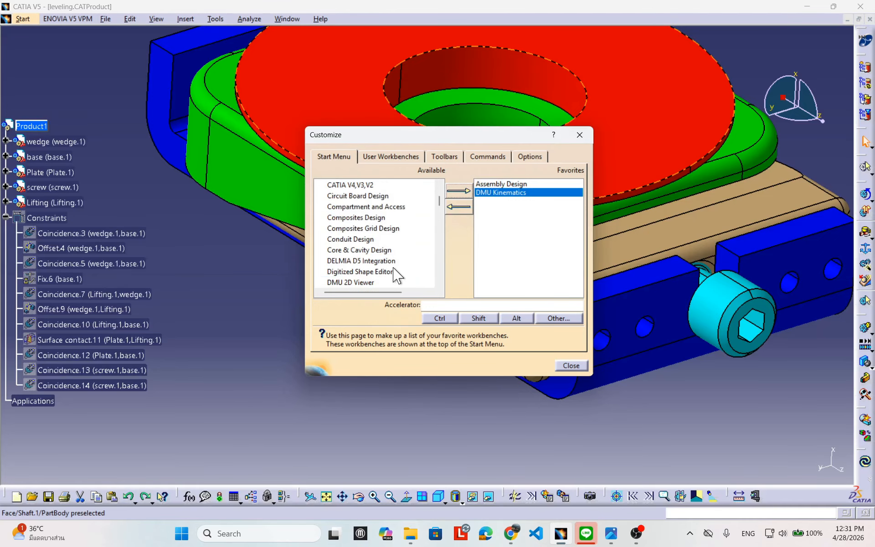
pyautogui.scroll(-6, 396, 273)
pyautogui.scroll(-2, 396, 273)
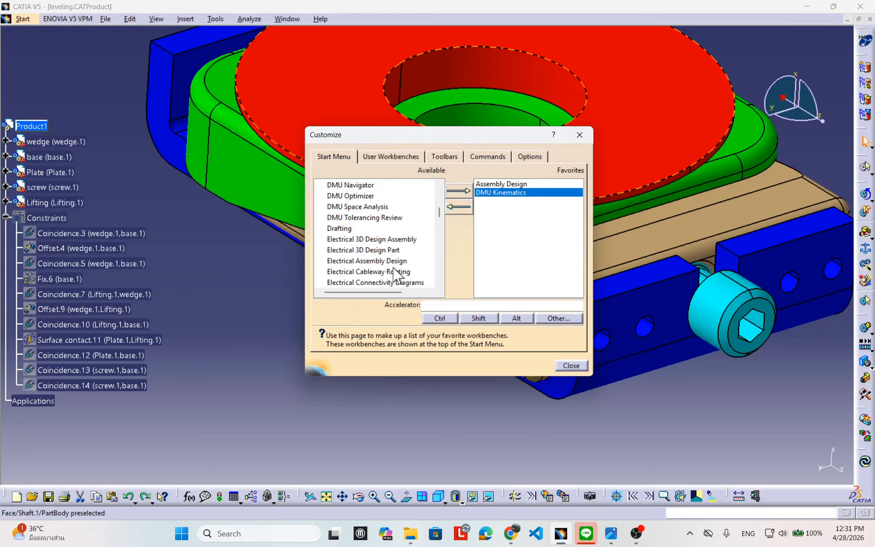
pyautogui.scroll(3, 396, 274)
pyautogui.scroll(-6, 396, 274)
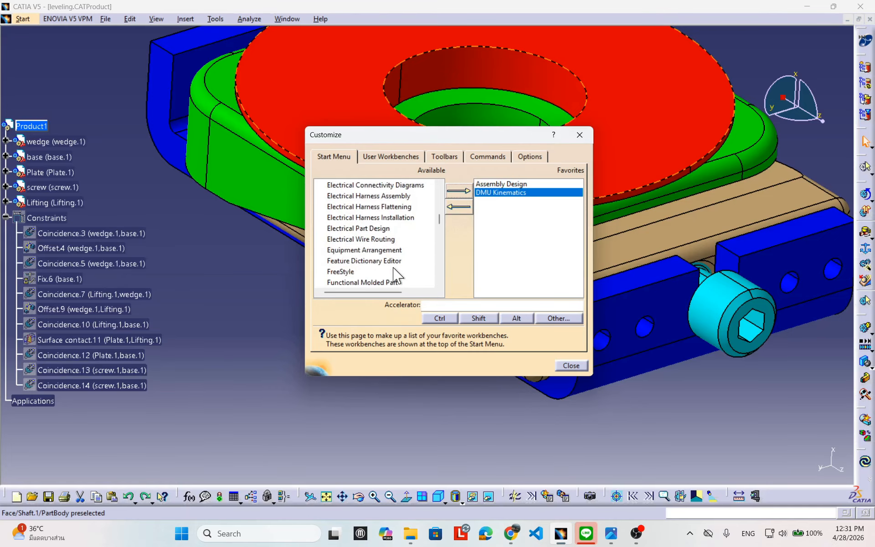
pyautogui.scroll(-7, 397, 274)
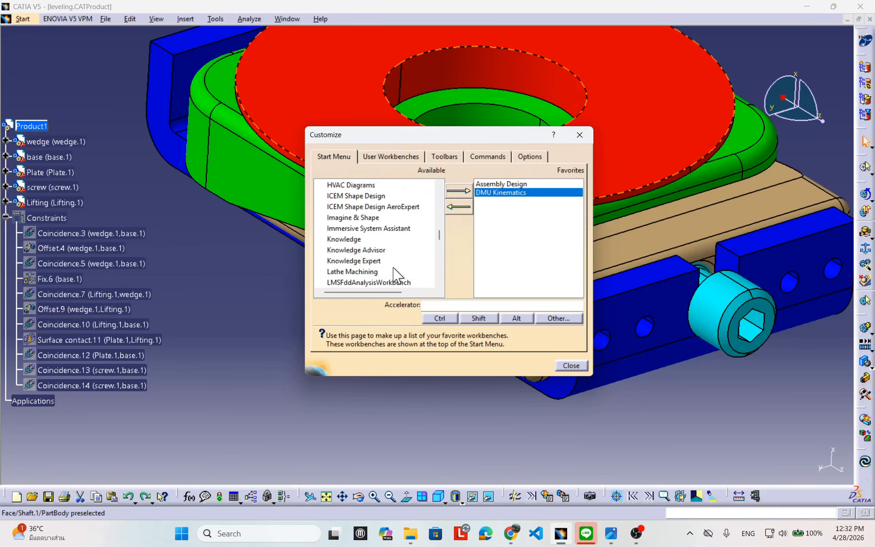
pyautogui.scroll(-6, 396, 274)
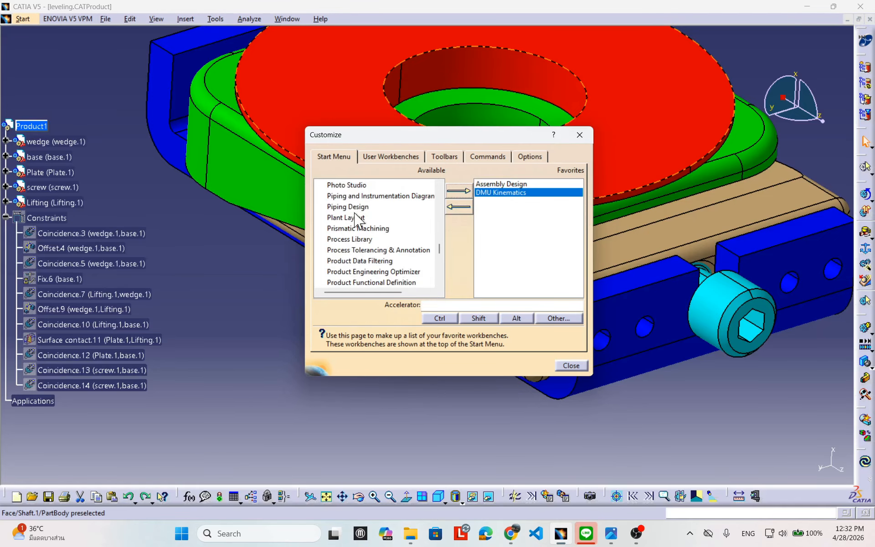
pyautogui.scroll(1, 372, 220)
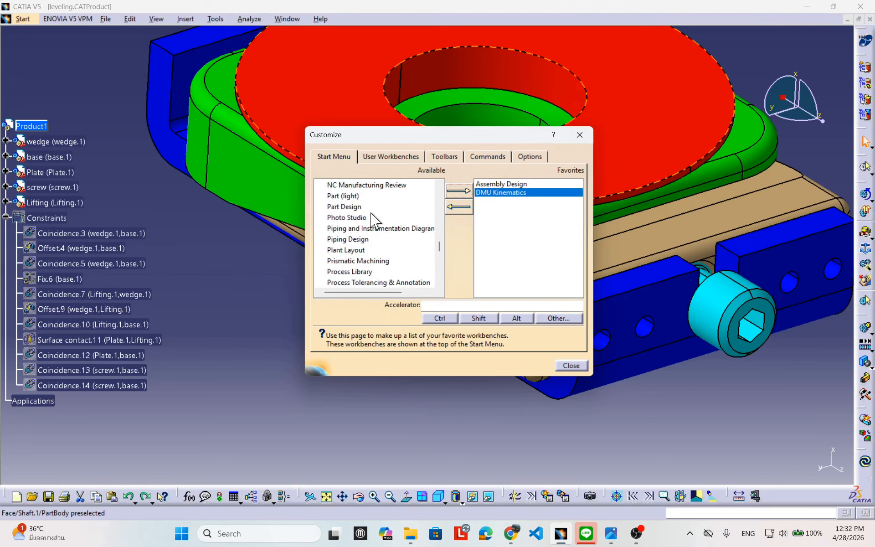
pyautogui.click(344, 207)
pyautogui.click(459, 191)
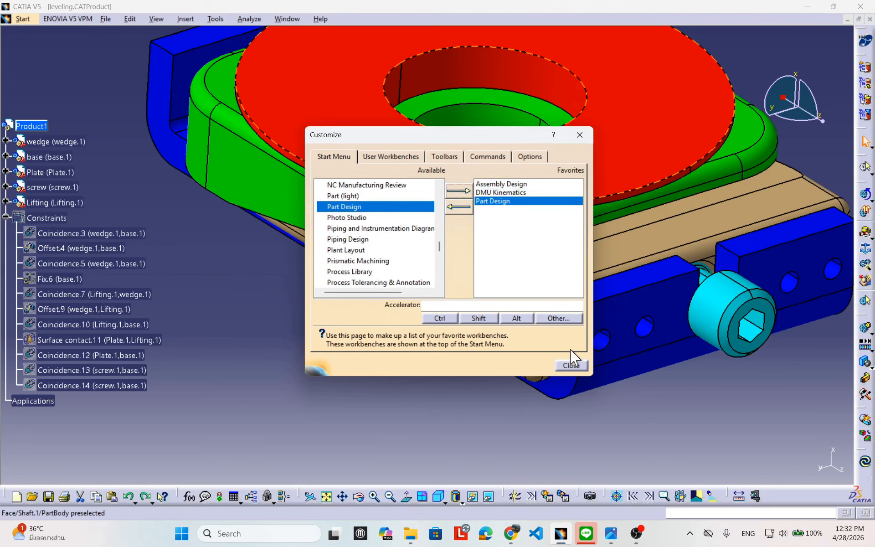
pyautogui.click(572, 365)
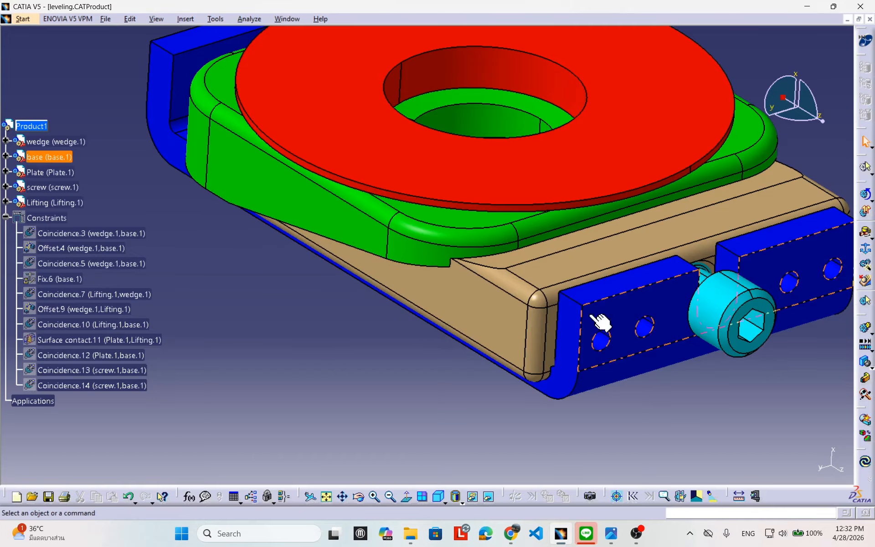
# Step: Switch the product to the Assembly Design workbench through the favorite workbenches dialog
pyautogui.click(865, 40)
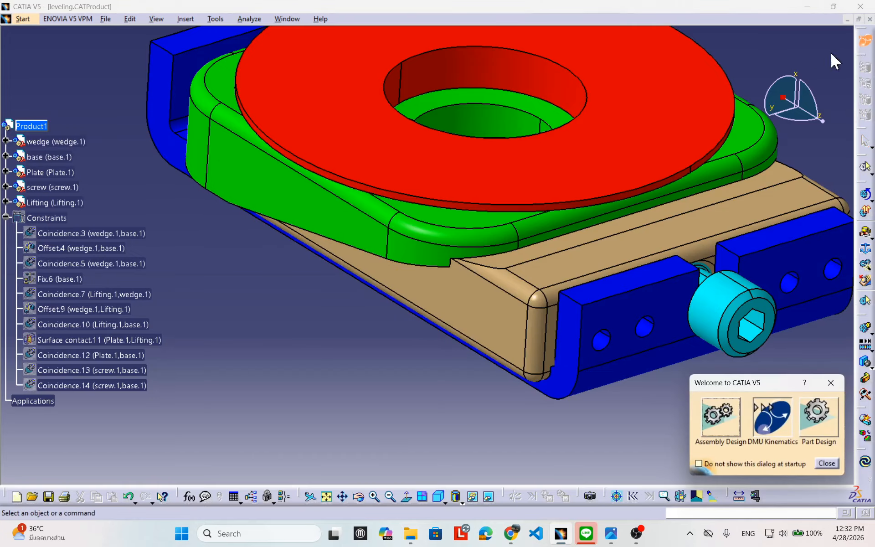
pyautogui.moveTo(757, 386); pyautogui.dragTo(556, 221)
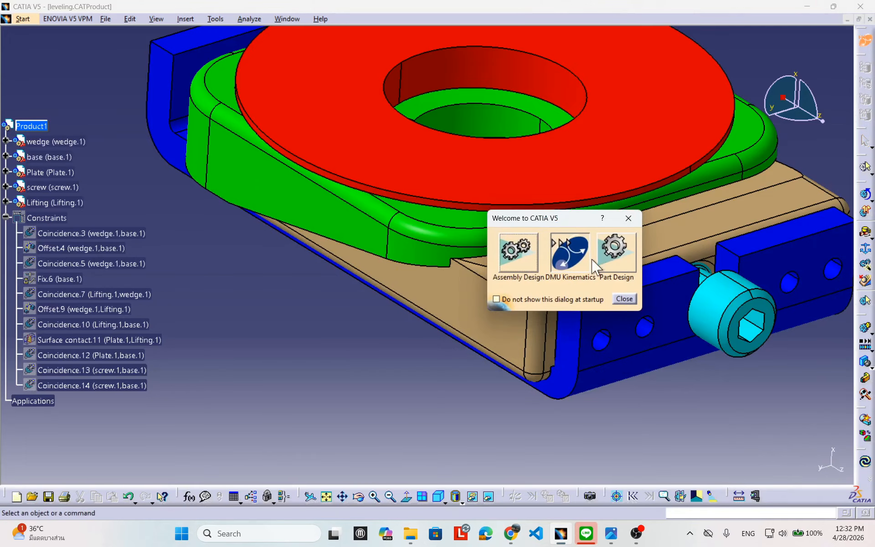
pyautogui.moveTo(563, 218); pyautogui.dragTo(379, 211)
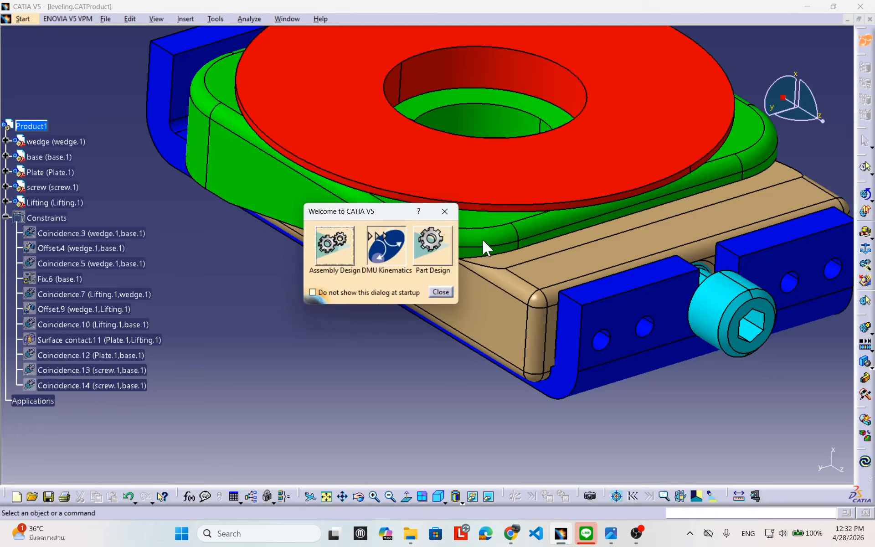
pyautogui.moveTo(385, 211); pyautogui.dragTo(520, 217)
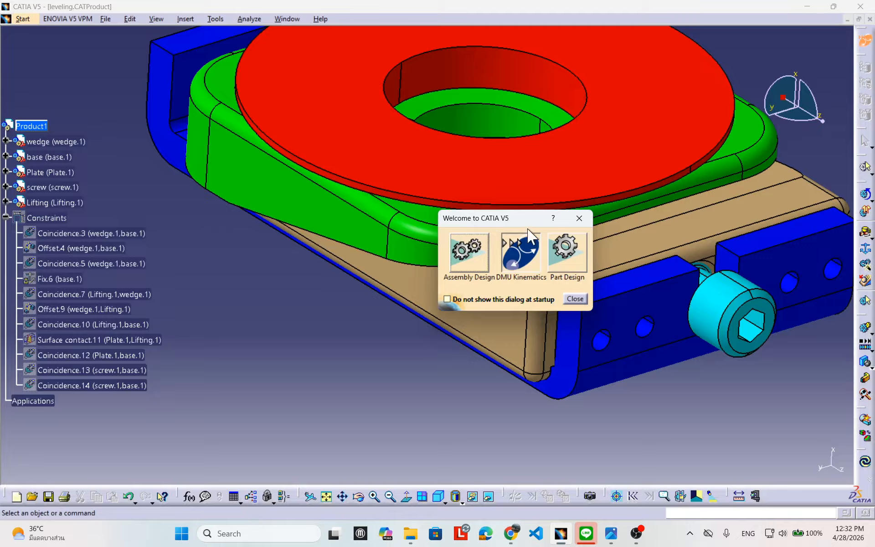
pyautogui.moveTo(531, 222); pyautogui.dragTo(463, 221)
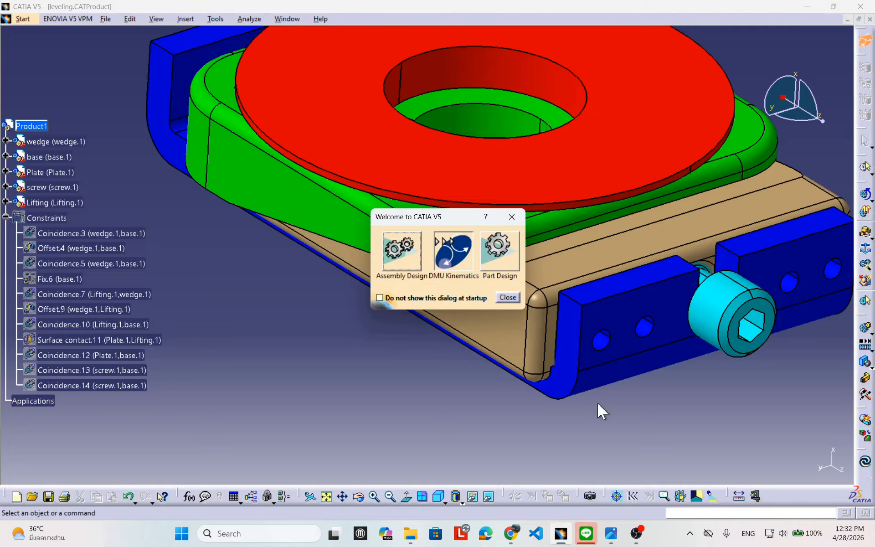
pyautogui.click(787, 496)
pyautogui.moveTo(417, 216); pyautogui.dragTo(450, 213)
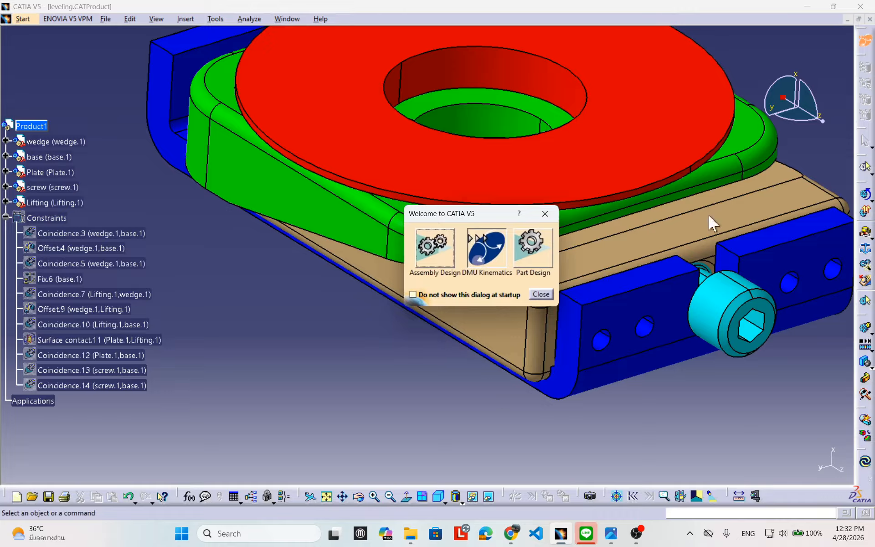
pyautogui.click(435, 249)
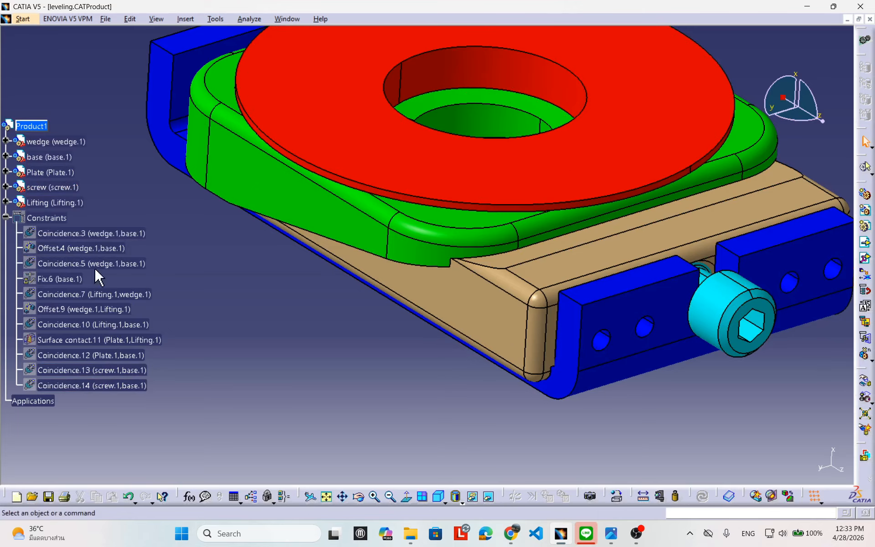
# Step: Deactivate all assembly constraints from Coincidence.3 through Coincidence.14, and clear the selection
pyautogui.click(105, 233)
pyautogui.keyDown('shift'); pyautogui.click(116, 385); pyautogui.keyUp('shift')
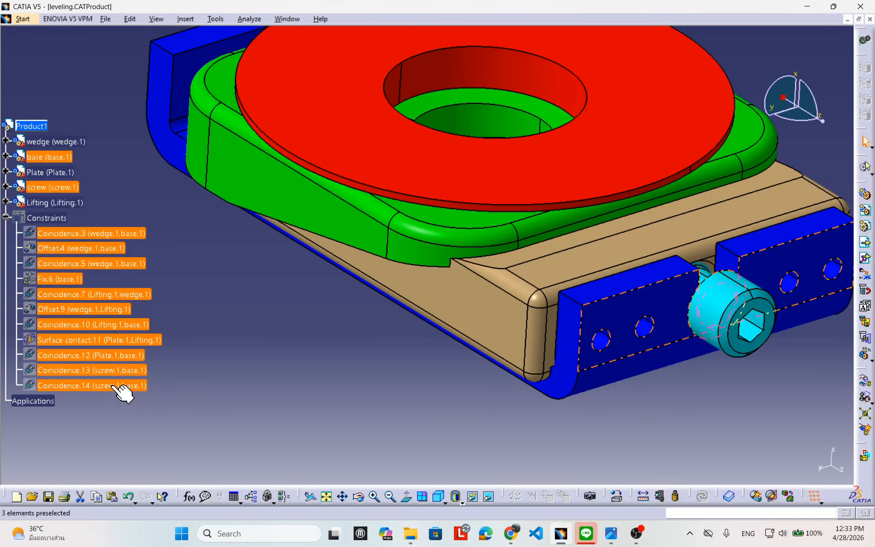
pyautogui.rightClick(115, 387)
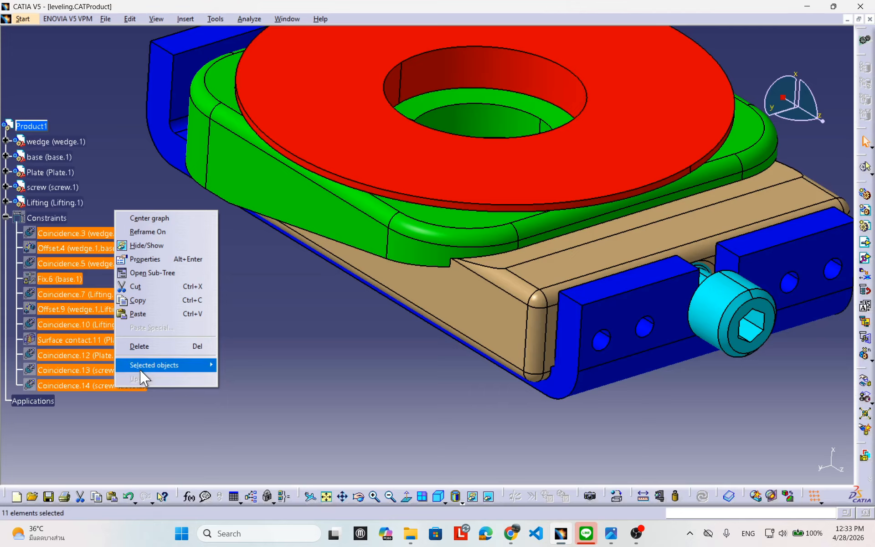
pyautogui.moveTo(142, 367)
pyautogui.click(281, 366)
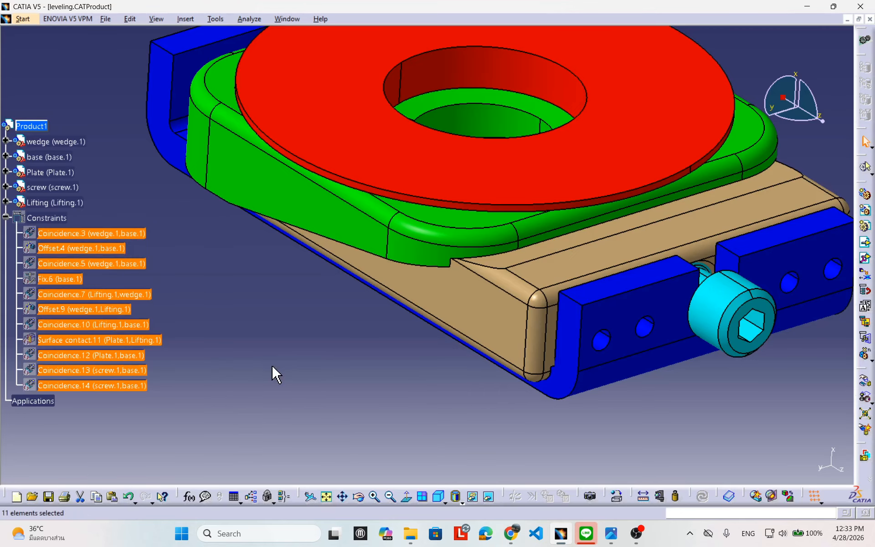
pyautogui.click(272, 367)
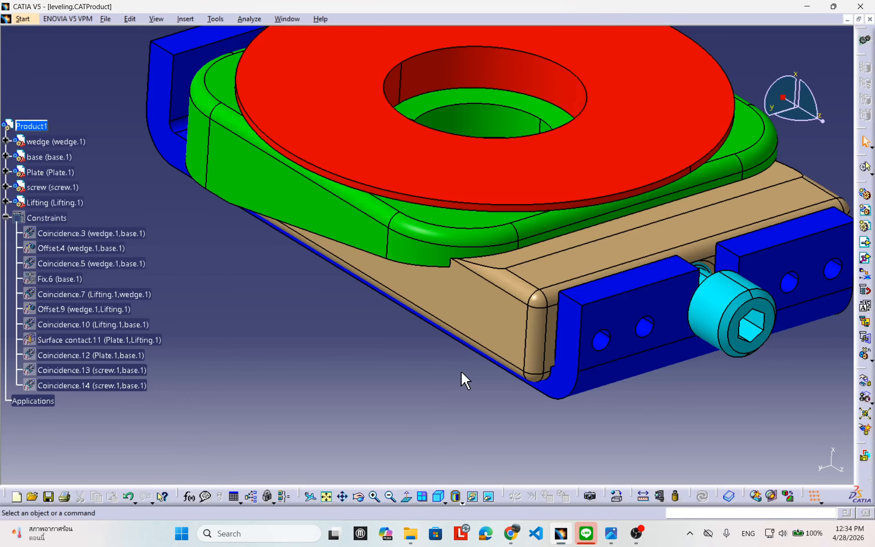
# Step: Check the activation state of all constraints from Coincidence.3 through Coincidence.14, and clear the selection
pyautogui.moveTo(637, 129); pyautogui.dragTo(540, 133, button='middle')
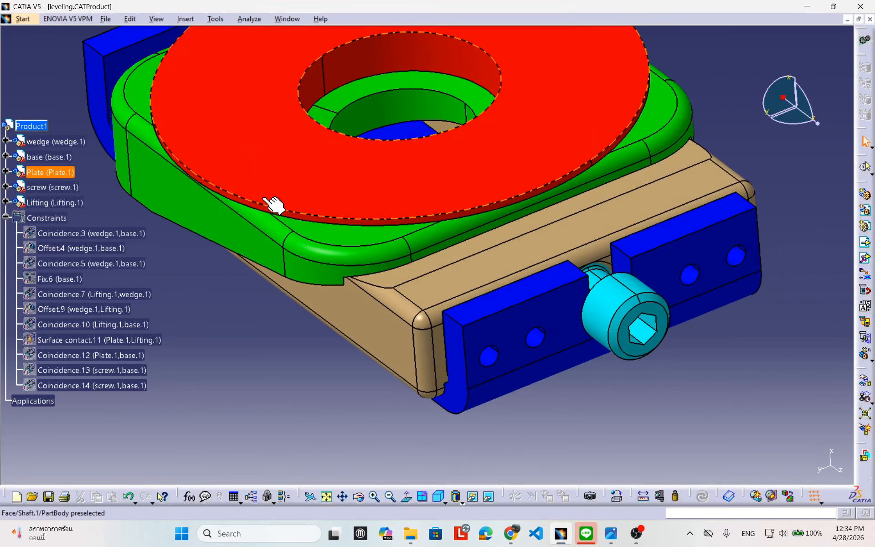
pyautogui.click(113, 235)
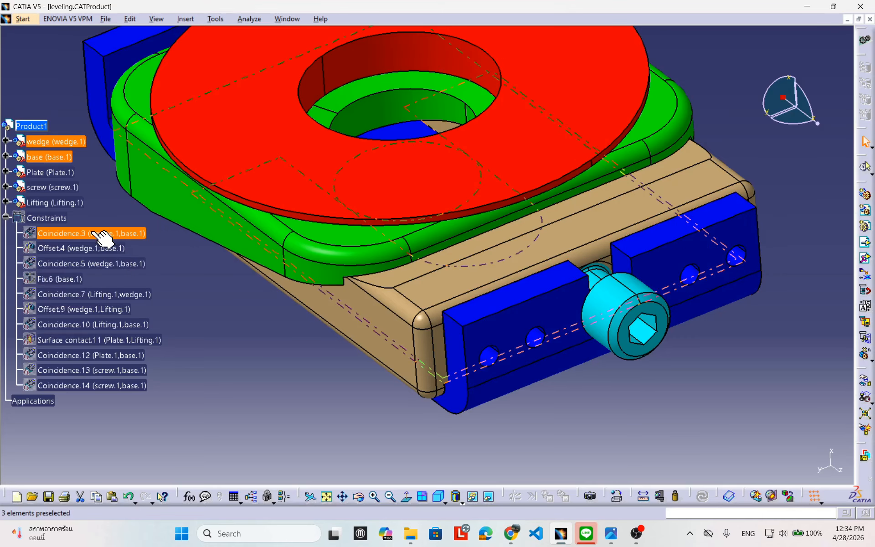
pyautogui.keyDown('shift'); pyautogui.click(105, 387); pyautogui.keyUp('shift')
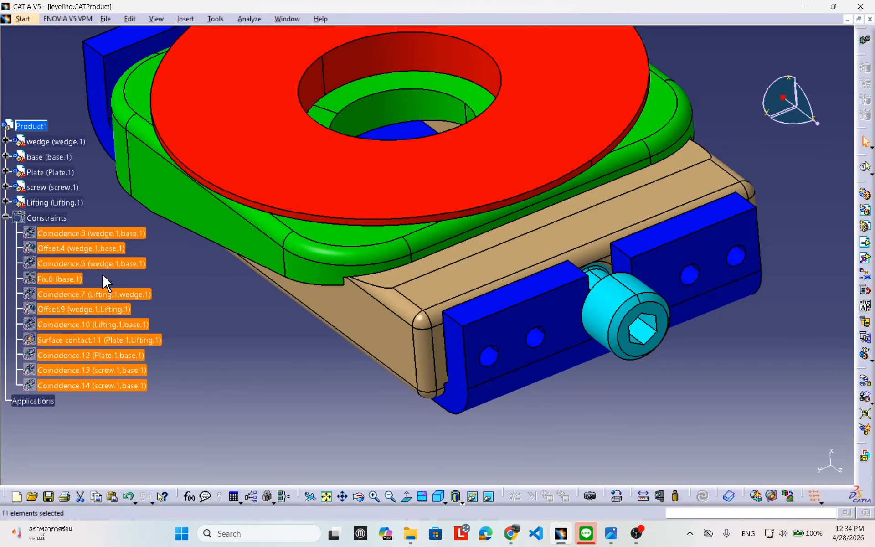
pyautogui.rightClick(95, 234)
pyautogui.moveTo(192, 387)
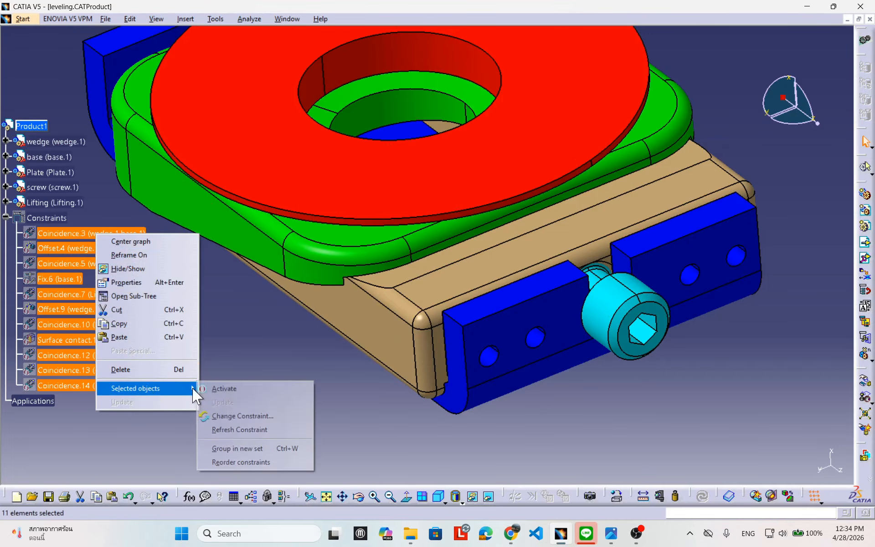
pyautogui.click(229, 404)
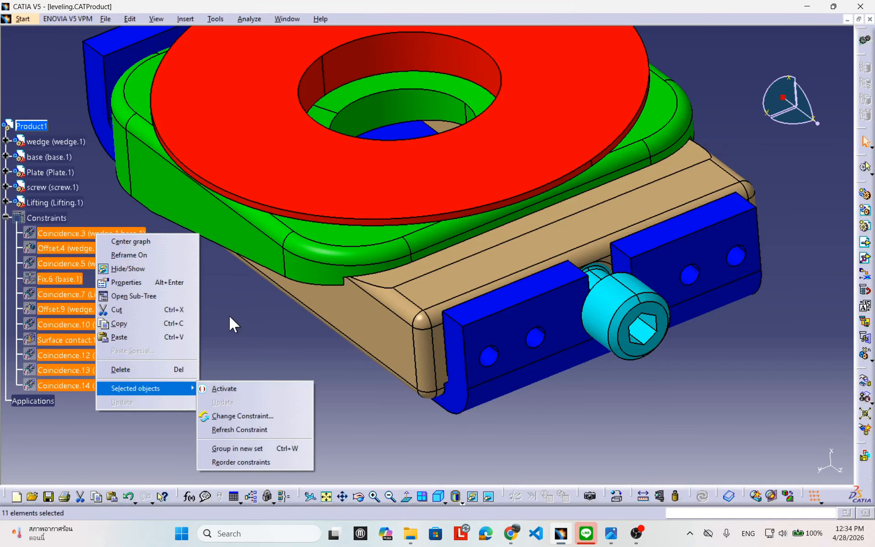
pyautogui.click(219, 369)
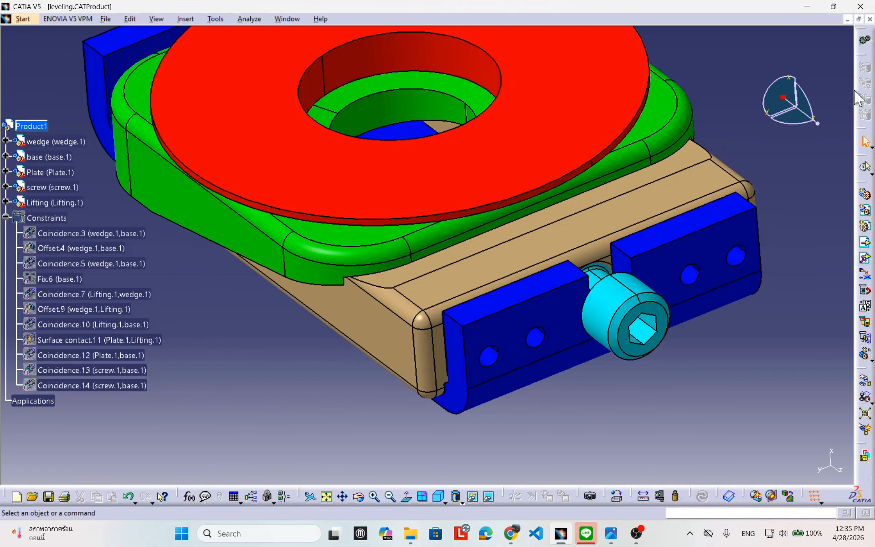
# Step: Switch the product to the DMU Kinematics workbench through the favorite workbenches dialog
pyautogui.click(865, 40)
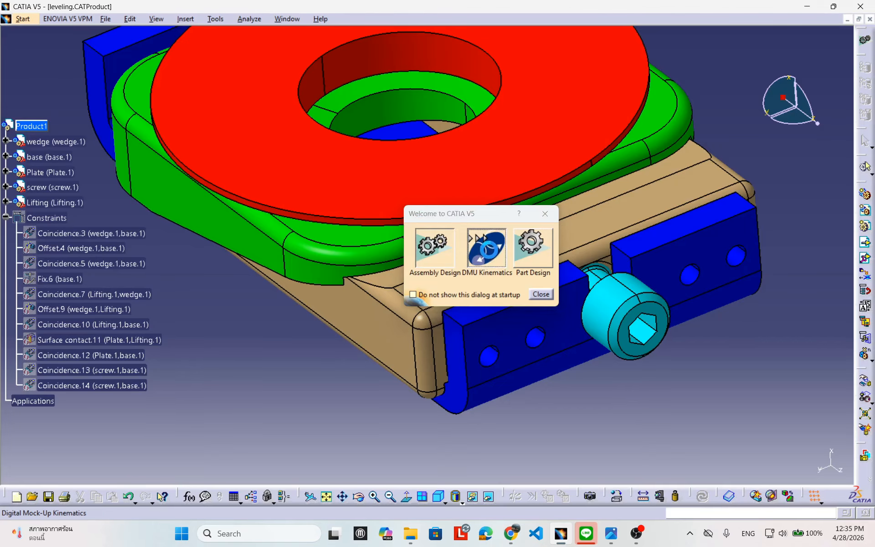
pyautogui.click(434, 248)
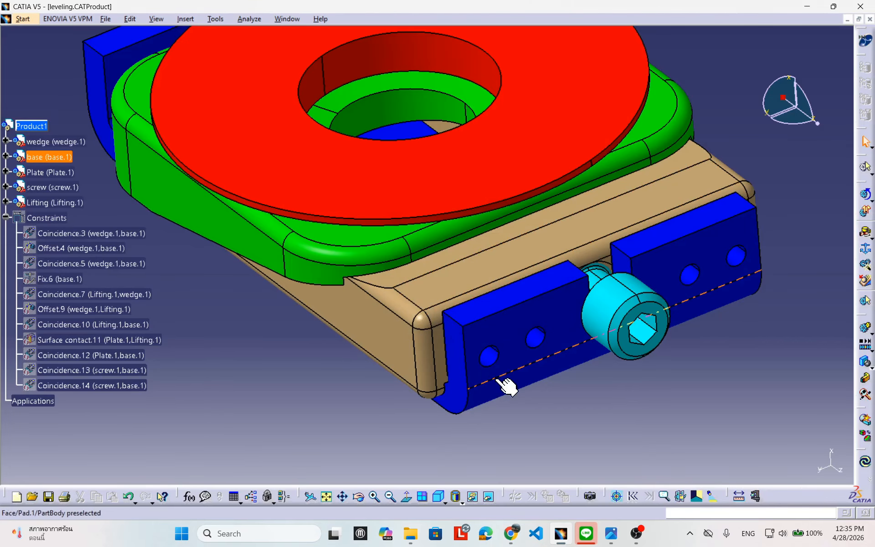
pyautogui.moveTo(434, 358); pyautogui.dragTo(583, 328, button='middle')
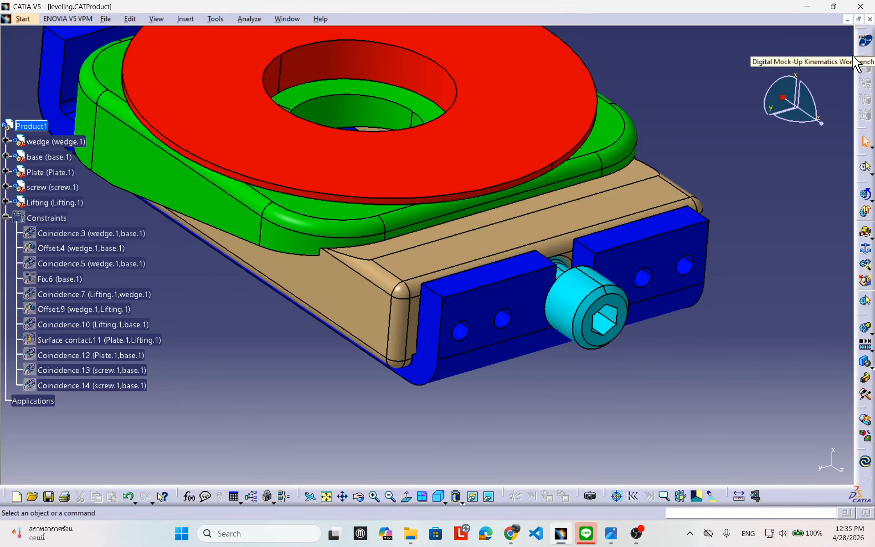
pyautogui.moveTo(333, 396); pyautogui.dragTo(381, 408, button='middle')
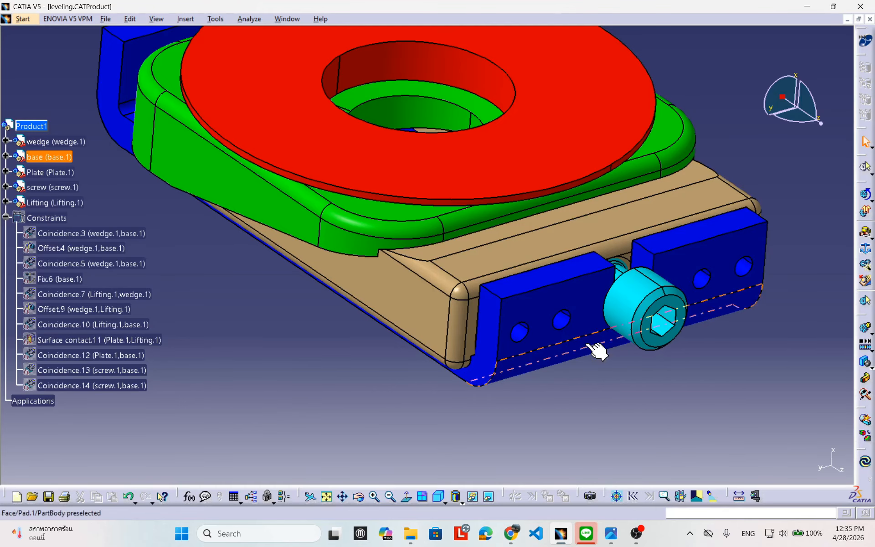
# Step: Examine from several angles how the wedge, base, lifting part and screw fit together in the leveling assembly
pyautogui.moveTo(598, 352); pyautogui.dragTo(359, 407, button='middle')
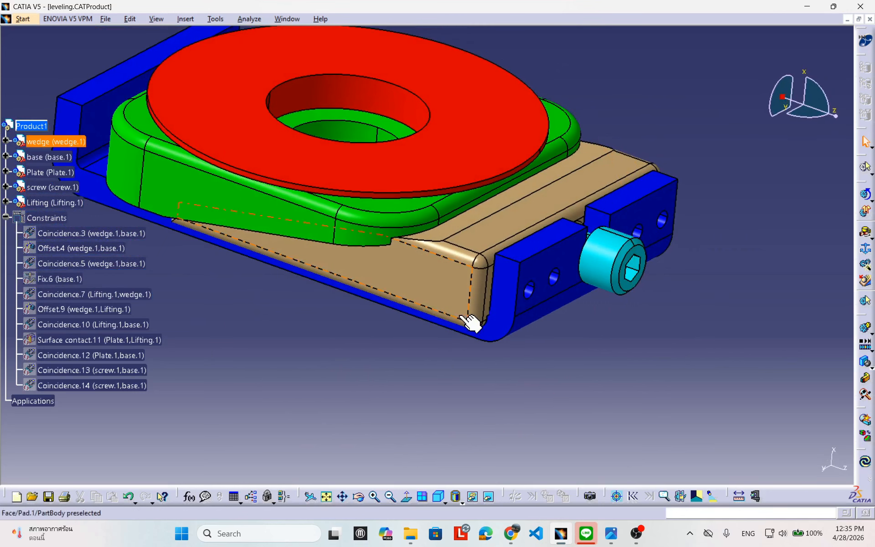
pyautogui.moveTo(453, 368); pyautogui.dragTo(461, 368, button='middle')
pyautogui.moveTo(382, 389); pyautogui.dragTo(442, 378, button='middle')
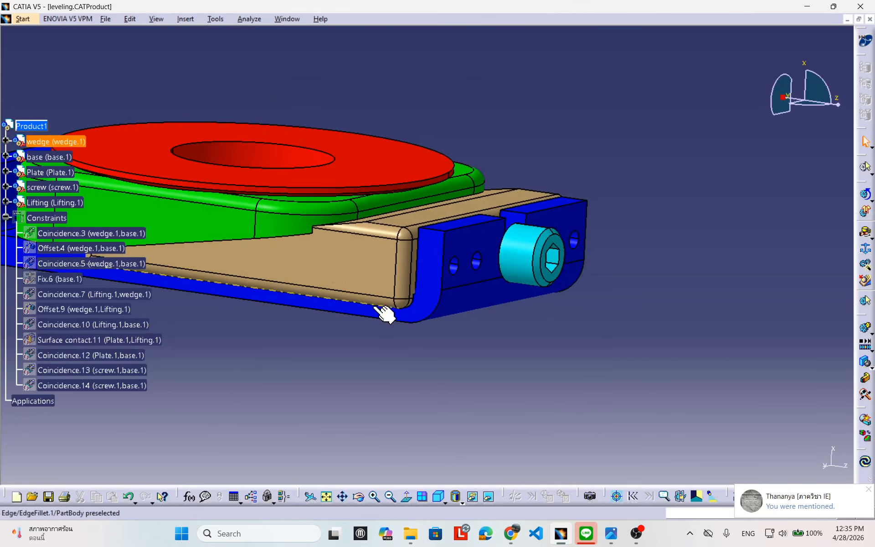
pyautogui.moveTo(374, 322); pyautogui.dragTo(401, 371, button='middle')
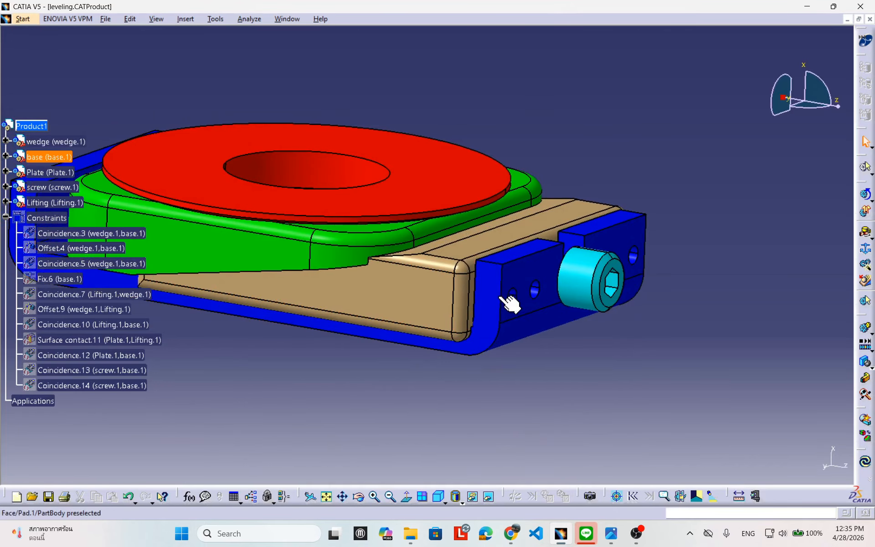
pyautogui.moveTo(475, 319); pyautogui.dragTo(485, 288, button='middle')
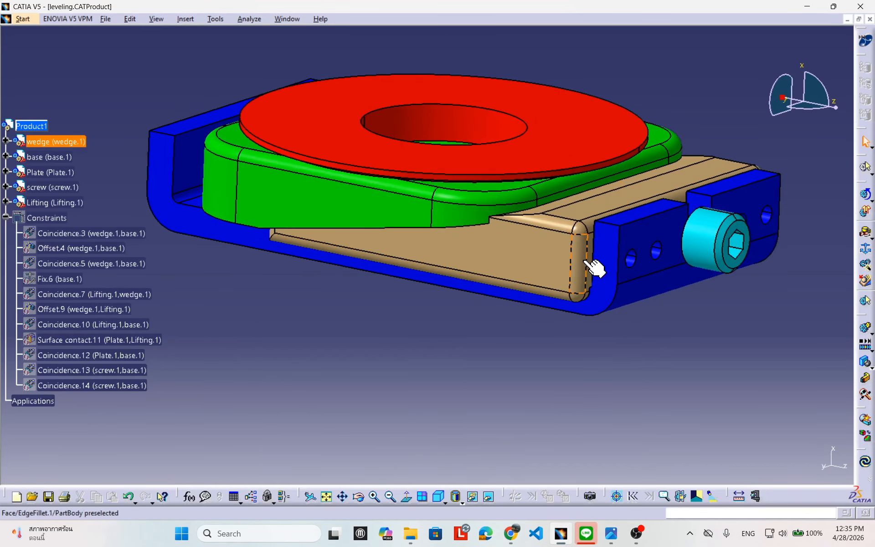
pyautogui.moveTo(580, 307); pyautogui.dragTo(472, 332, button='middle')
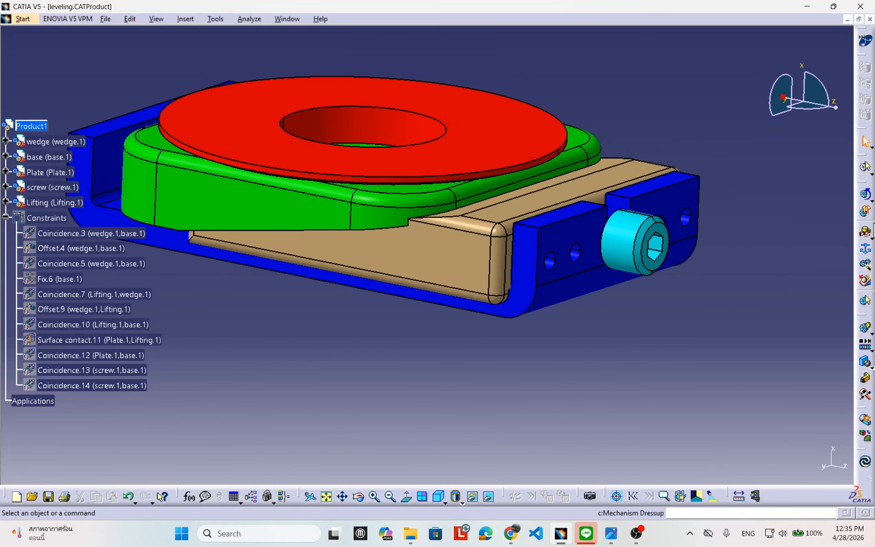
pyautogui.moveTo(521, 438); pyautogui.dragTo(541, 318, button='middle')
pyautogui.moveTo(532, 253); pyautogui.dragTo(527, 377, button='middle')
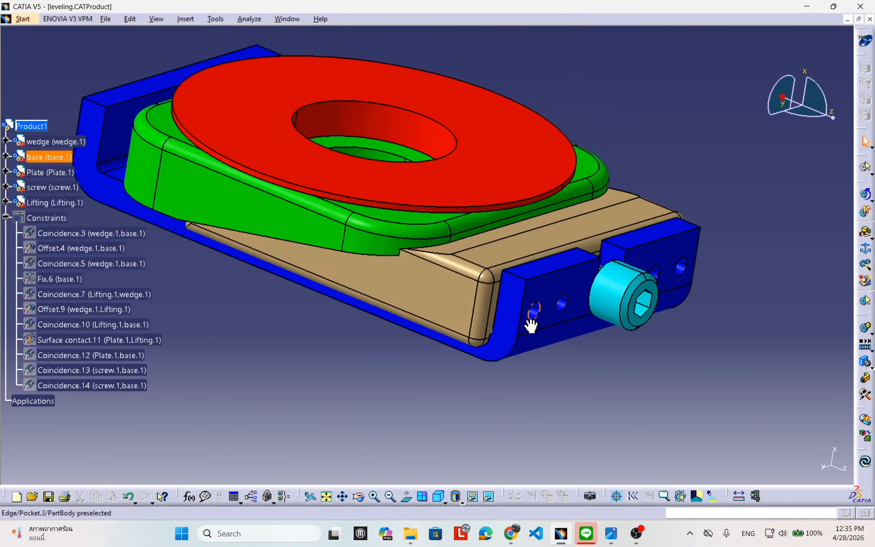
pyautogui.click(870, 233)
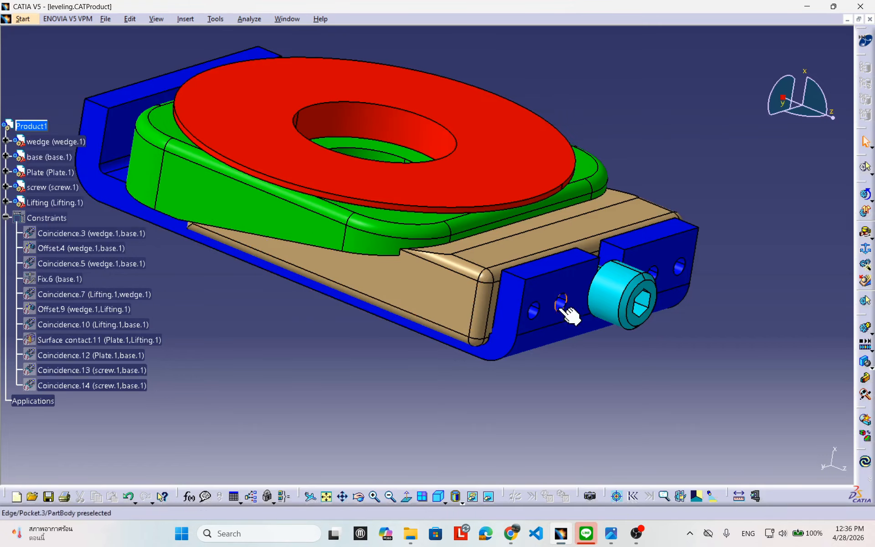
pyautogui.moveTo(563, 308); pyautogui.dragTo(377, 186, button='middle')
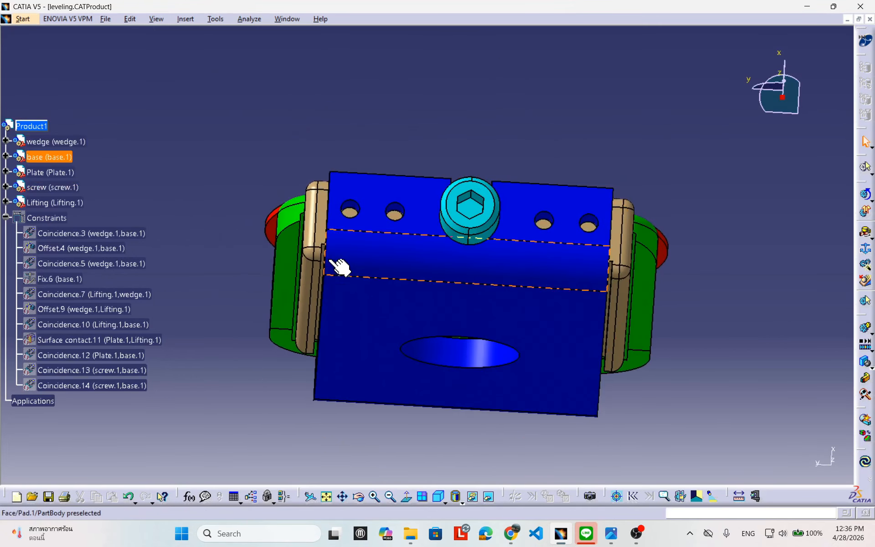
pyautogui.moveTo(400, 239); pyautogui.dragTo(596, 347, button='middle')
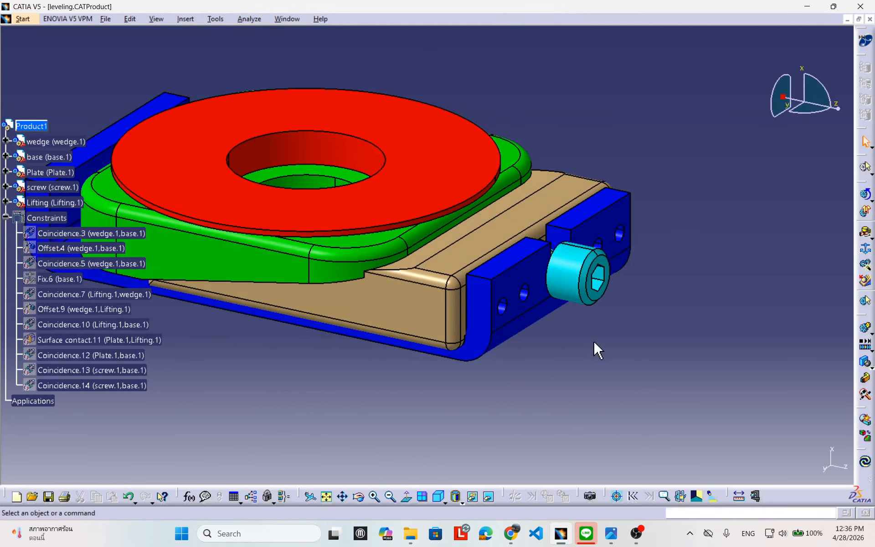
pyautogui.moveTo(310, 268); pyautogui.dragTo(420, 262, button='middle')
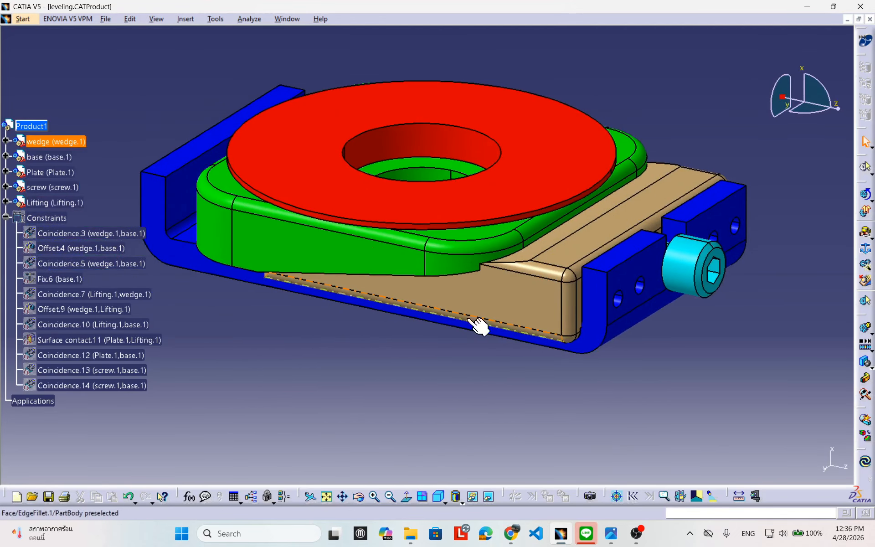
pyautogui.moveTo(589, 340); pyautogui.dragTo(383, 278, button='middle')
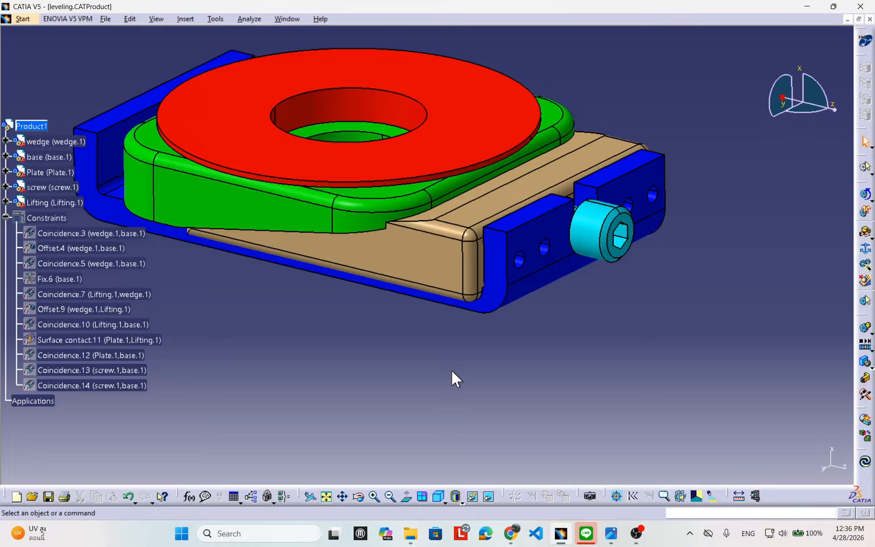
# Step: Undock the DMU Kinematics toolbar and place it in the empty area above the model
pyautogui.moveTo(509, 324); pyautogui.dragTo(513, 325)
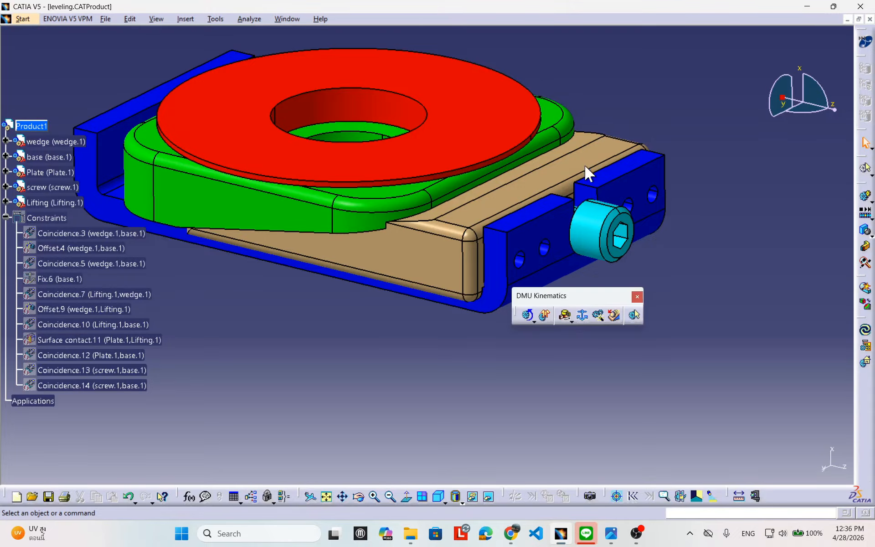
pyautogui.moveTo(563, 291); pyautogui.dragTo(585, 165)
pyautogui.moveTo(620, 65); pyautogui.dragTo(621, 51)
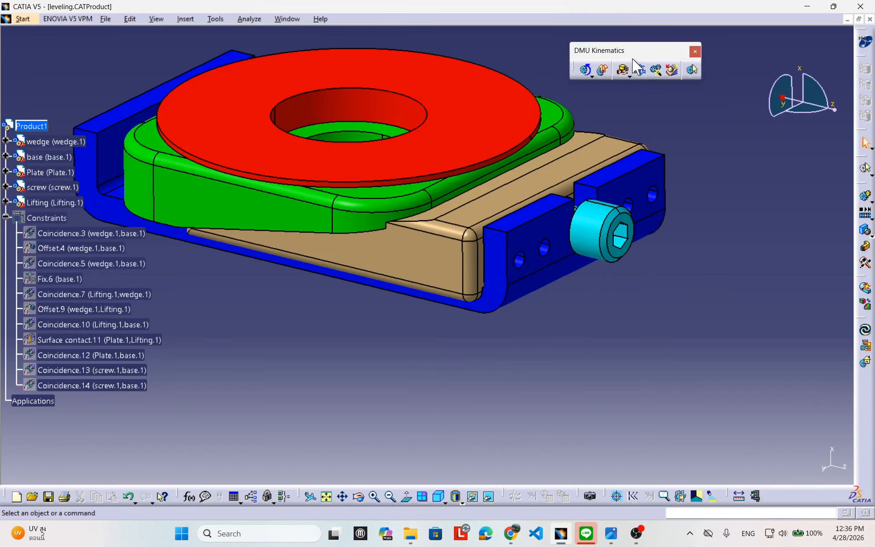
# Step: Start a prismatic joint and create a new mechanism for it under the default name
pyautogui.click(630, 76)
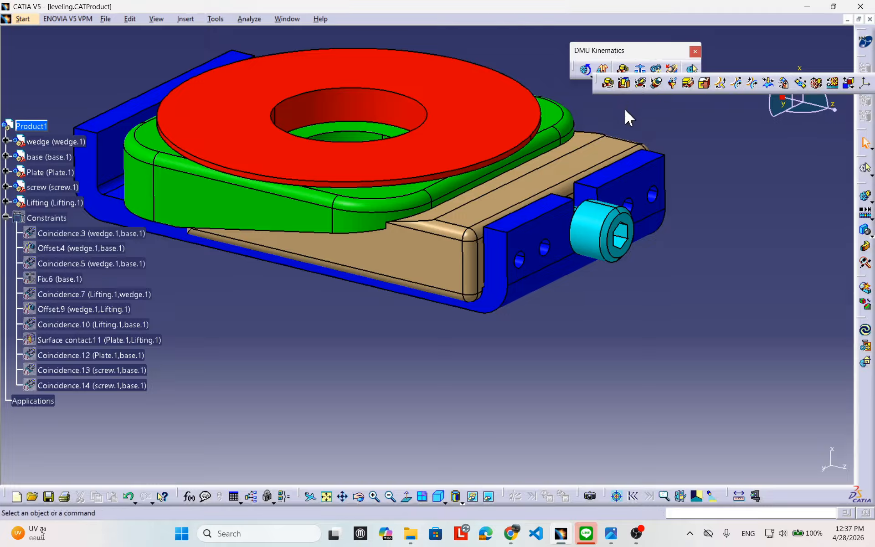
pyautogui.click(624, 84)
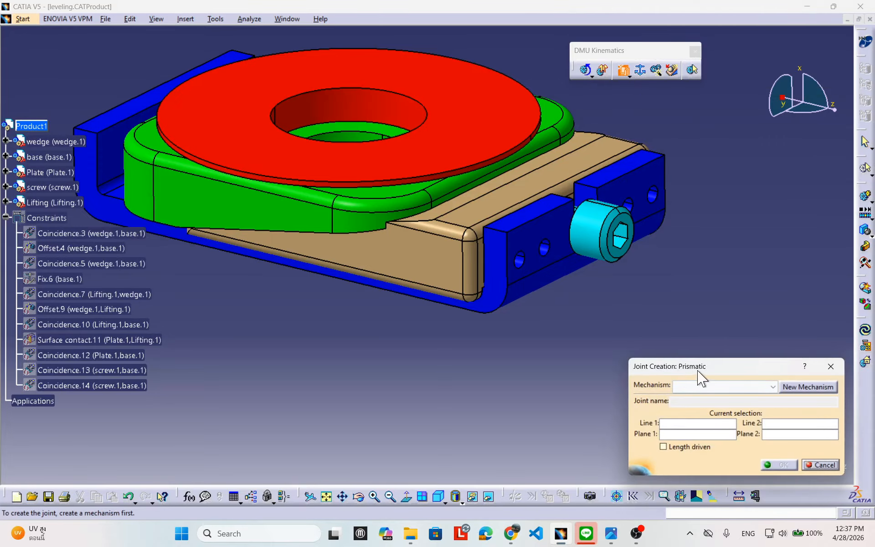
pyautogui.moveTo(701, 377); pyautogui.dragTo(643, 184)
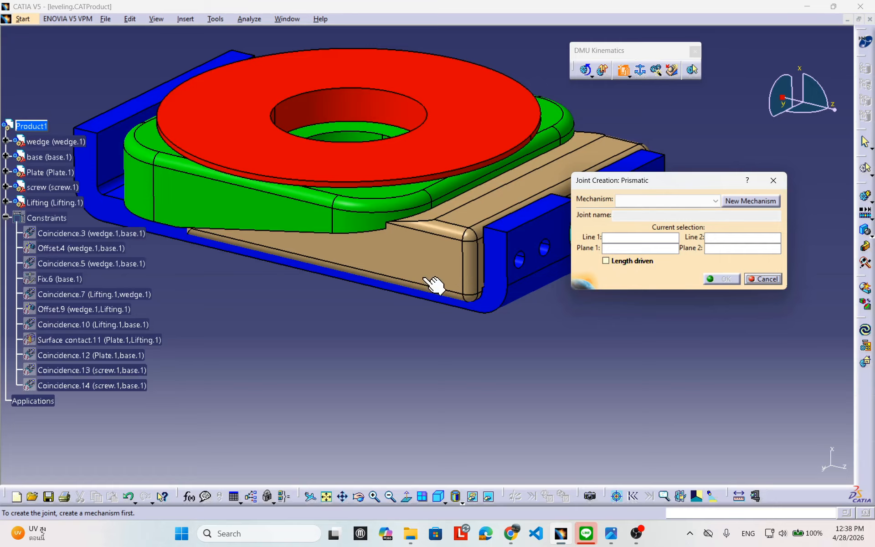
pyautogui.click(619, 265)
pyautogui.click(743, 201)
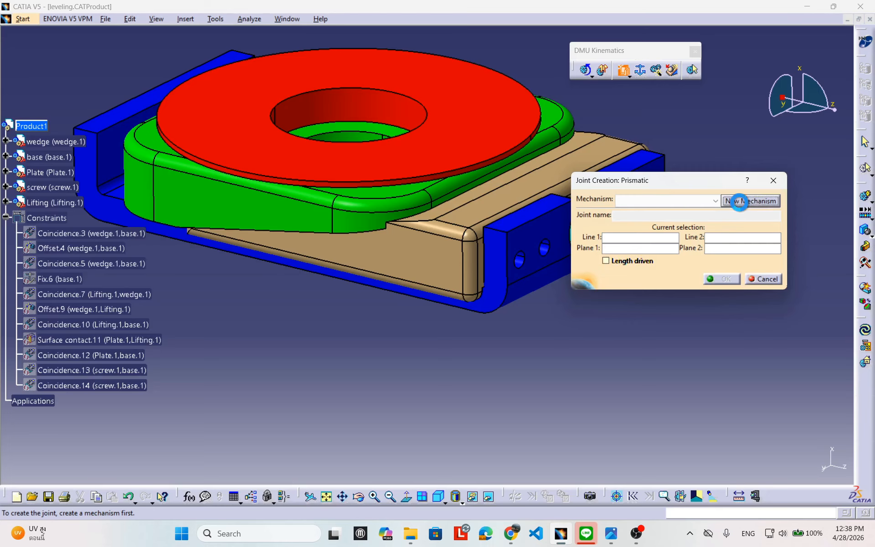
pyautogui.moveTo(741, 431); pyautogui.dragTo(556, 325)
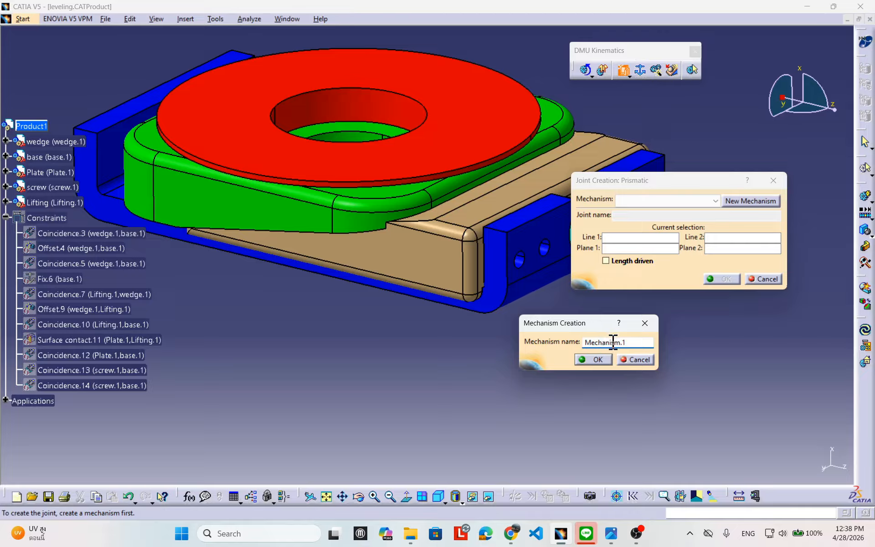
pyautogui.moveTo(561, 325); pyautogui.dragTo(621, 323)
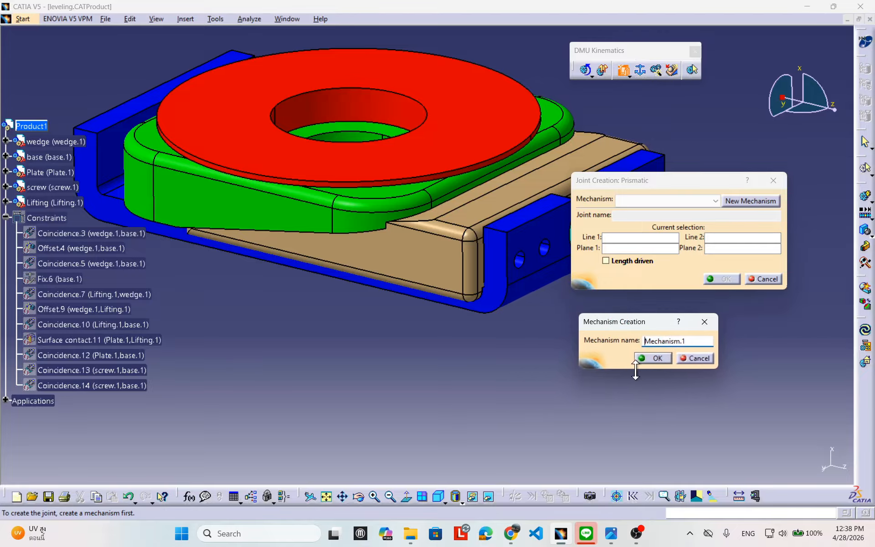
pyautogui.click(652, 361)
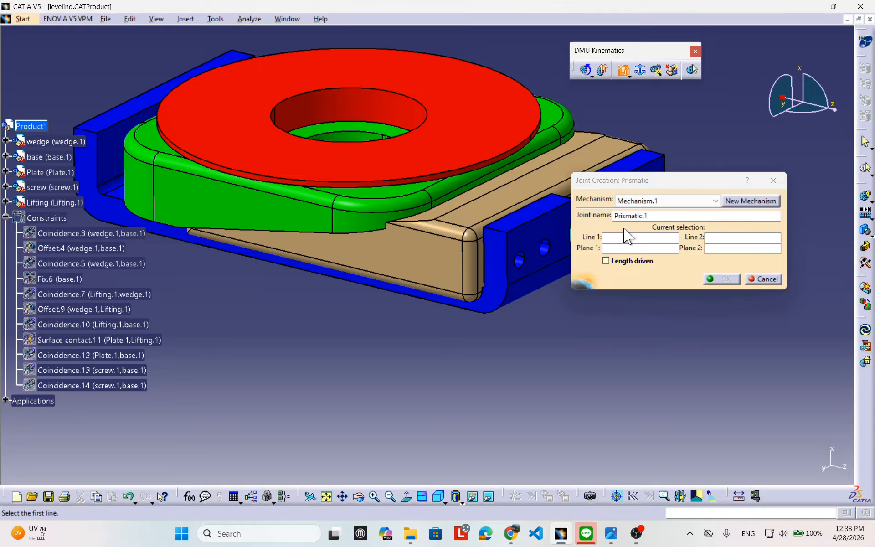
# Step: Examine from several angles how the wedge's lower corner notch sits against the edge of the base
pyautogui.click(637, 174)
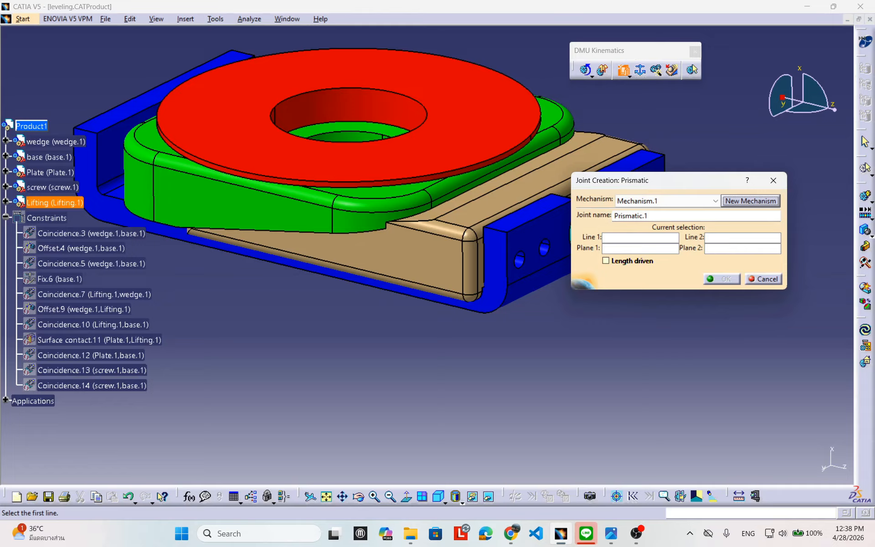
pyautogui.moveTo(444, 323); pyautogui.dragTo(411, 296, button='middle')
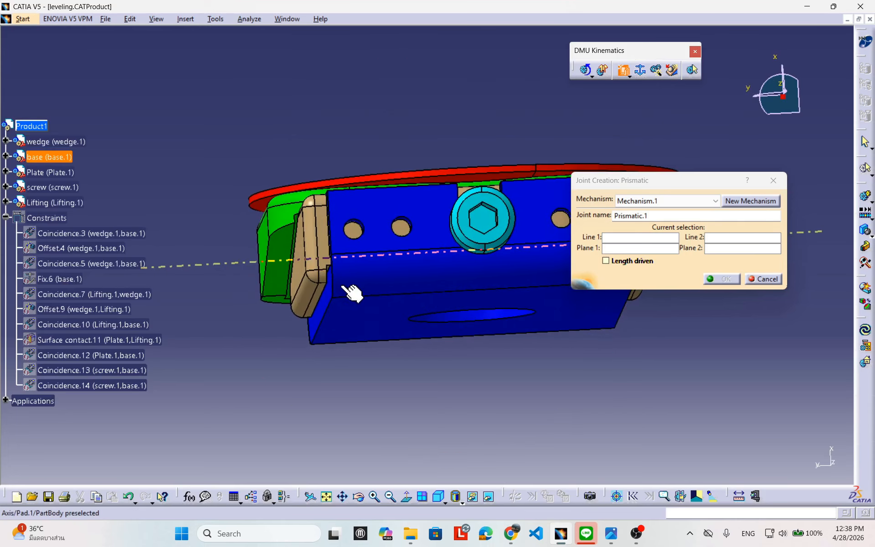
pyautogui.moveTo(351, 289); pyautogui.dragTo(438, 332, button='middle')
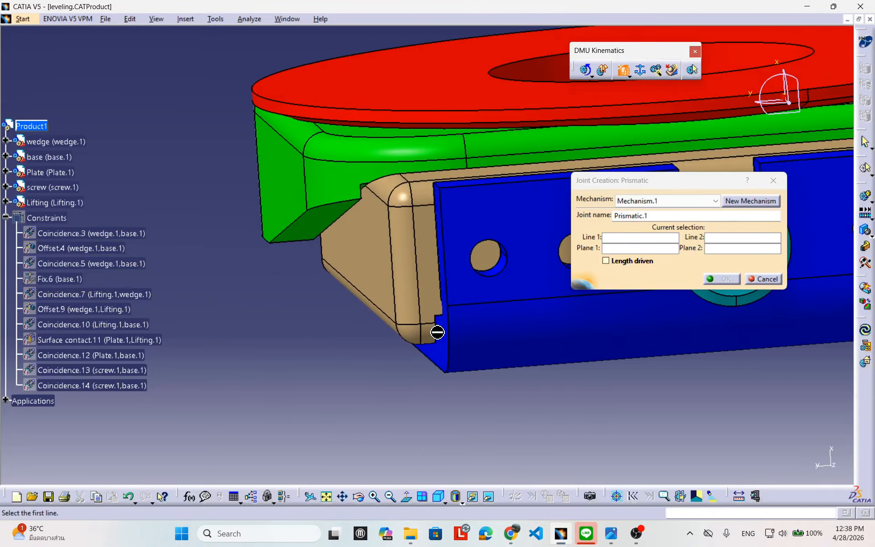
pyautogui.moveTo(522, 381); pyautogui.dragTo(474, 301, button='middle')
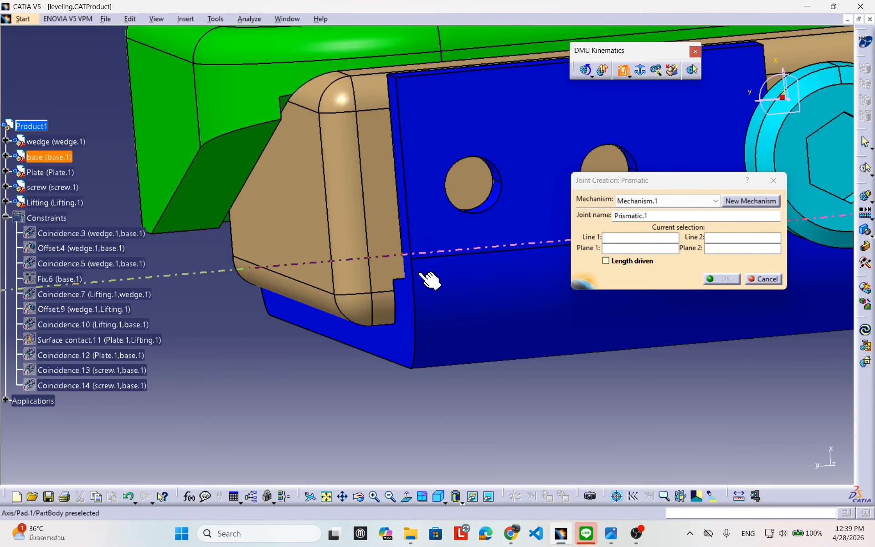
pyautogui.moveTo(449, 292)
pyautogui.mouseDown(button='middle')
pyautogui.moveTo(455, 295)
pyautogui.moveTo(419, 292)
pyautogui.moveTo(455, 303)
pyautogui.mouseUp(button='middle')
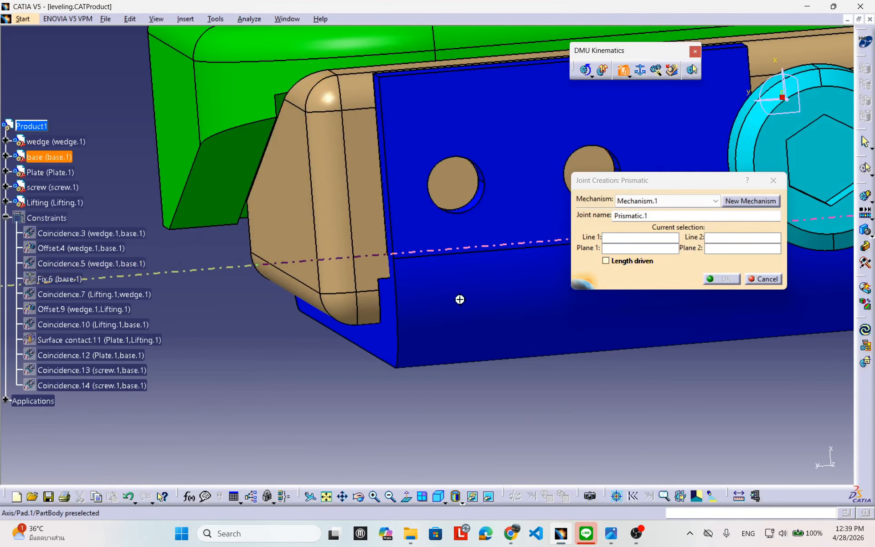
pyautogui.keyDown('ctrl'); pyautogui.moveTo(461, 301); pyautogui.dragTo(381, 204, button='middle'); pyautogui.keyUp('ctrl')
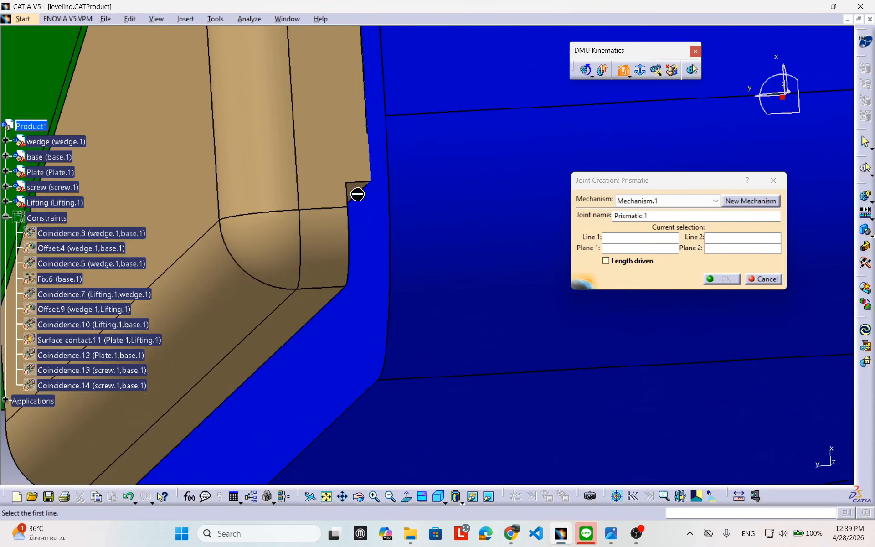
pyautogui.keyDown('ctrl'); pyautogui.moveTo(459, 195); pyautogui.dragTo(465, 294, button='middle'); pyautogui.keyUp('ctrl')
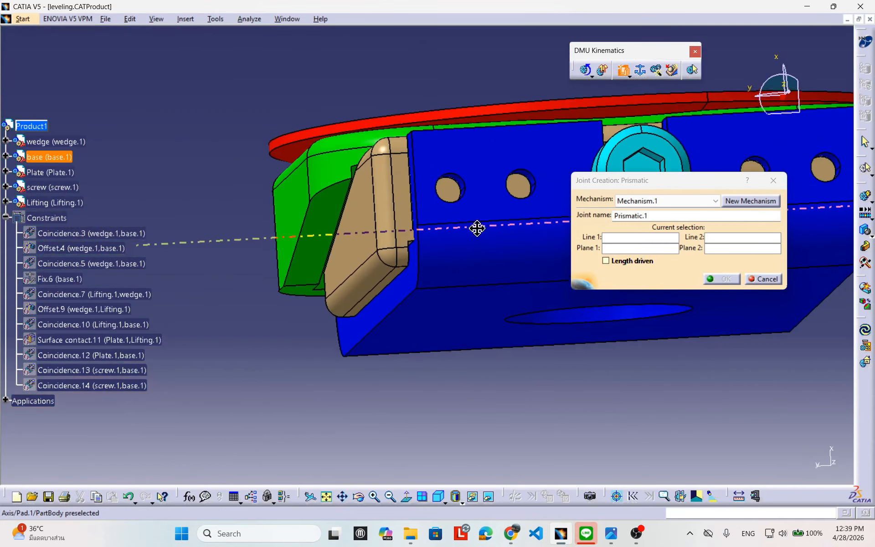
pyautogui.moveTo(477, 228); pyautogui.dragTo(482, 291, button='middle')
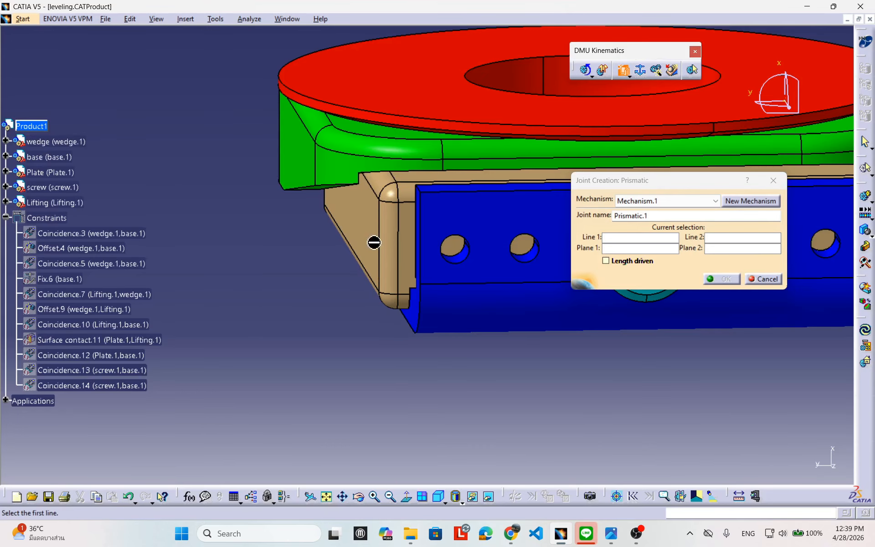
pyautogui.moveTo(528, 252); pyautogui.dragTo(512, 182, button='middle')
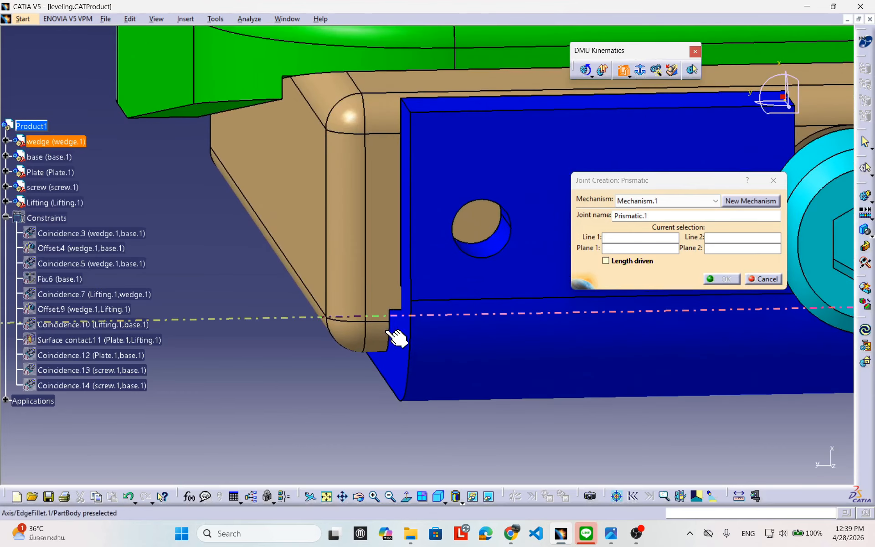
pyautogui.moveTo(395, 322); pyautogui.dragTo(377, 307, button='middle')
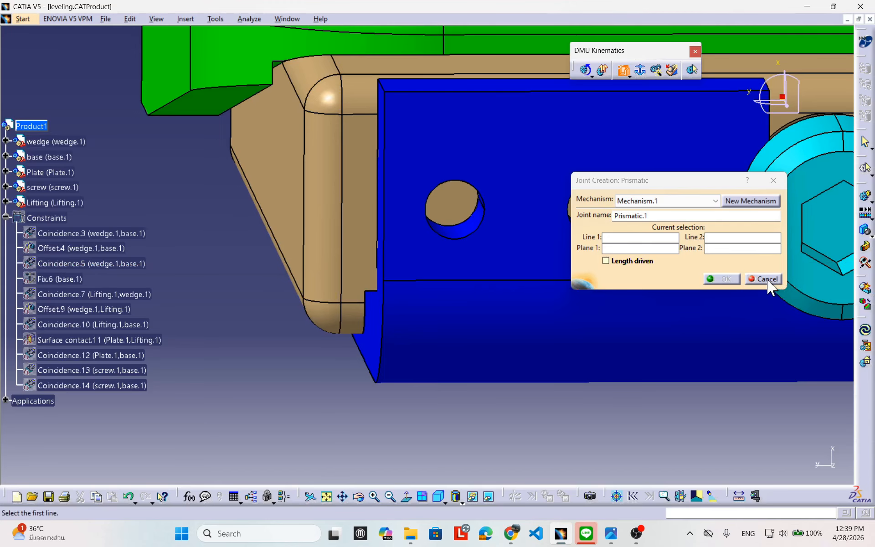
# Step: Abandon the prismatic joint being defined without creating it
pyautogui.moveTo(666, 184); pyautogui.dragTo(592, 215)
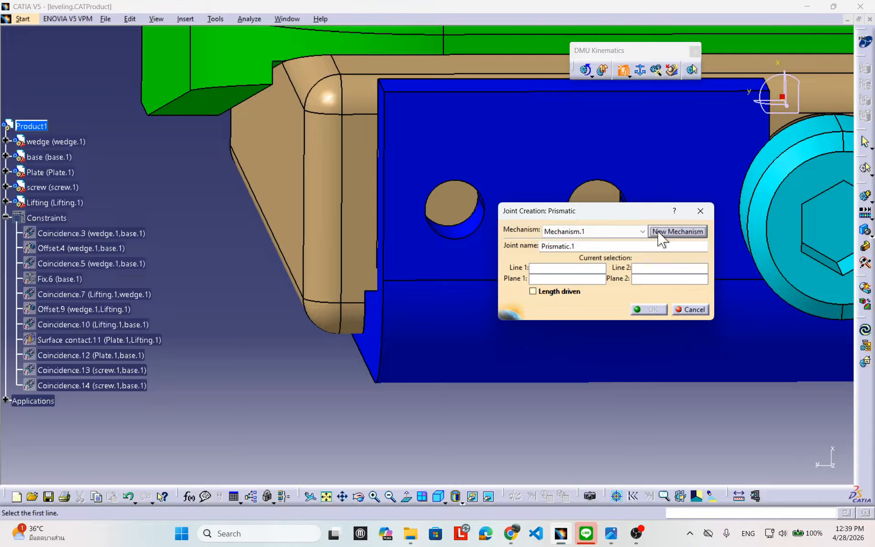
pyautogui.click(694, 312)
pyautogui.click(693, 310)
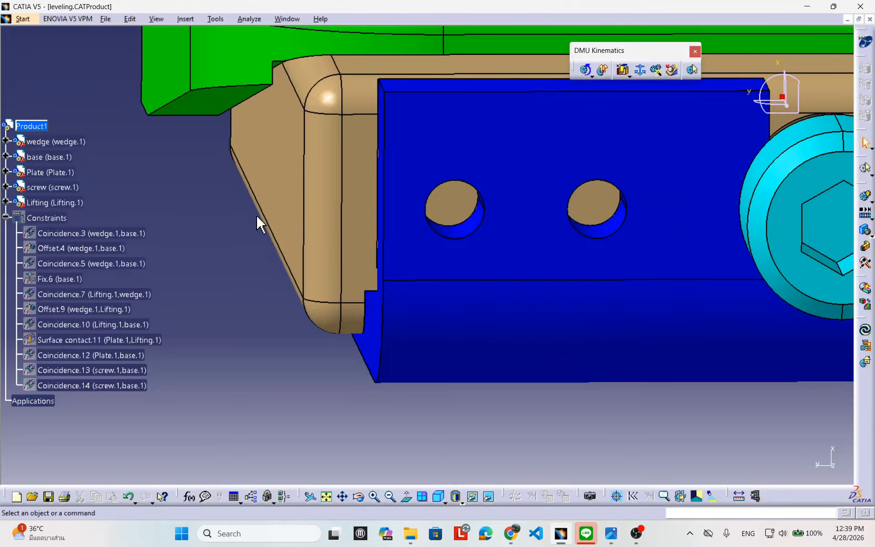
# Step: Expand the wedge component in the specification tree and activate its PartBody for editing
pyautogui.click(6, 140)
pyautogui.click(44, 141)
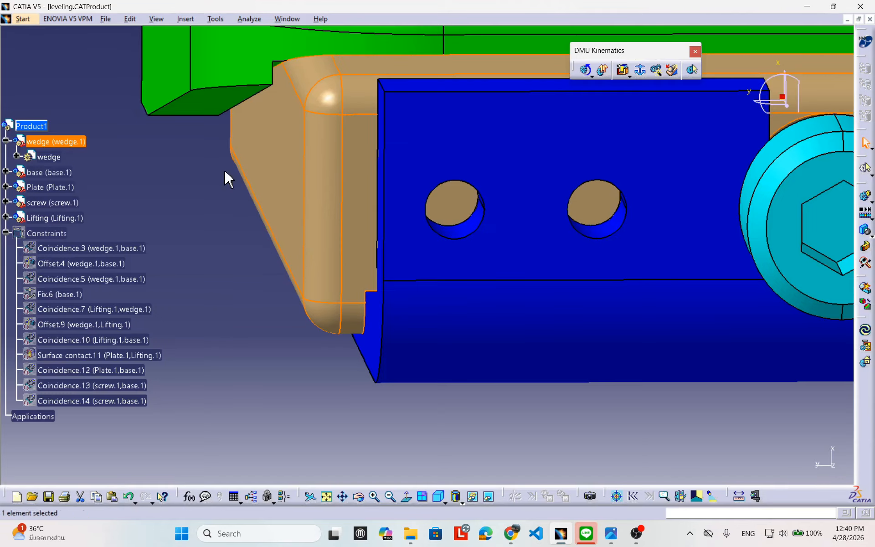
pyautogui.moveTo(409, 213); pyautogui.dragTo(450, 213, button='middle')
pyautogui.moveTo(308, 228); pyautogui.dragTo(334, 216, button='middle')
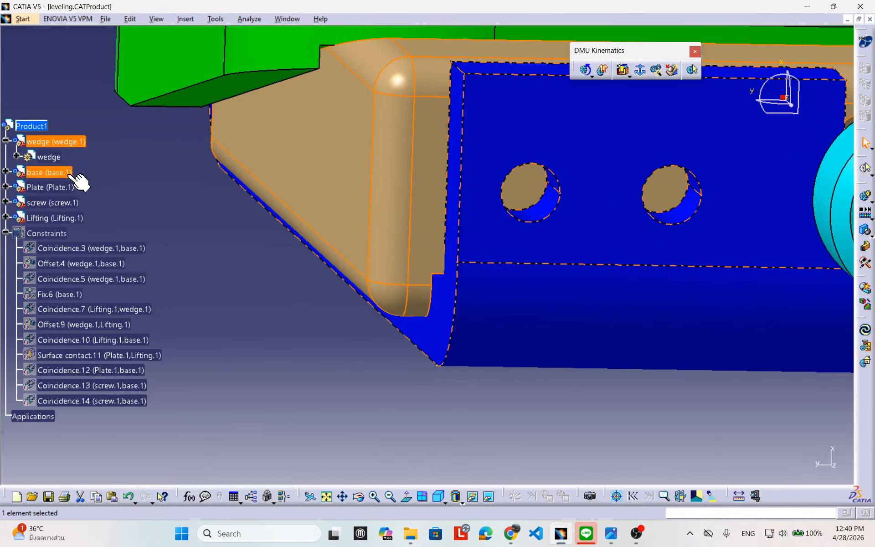
pyautogui.click(16, 156)
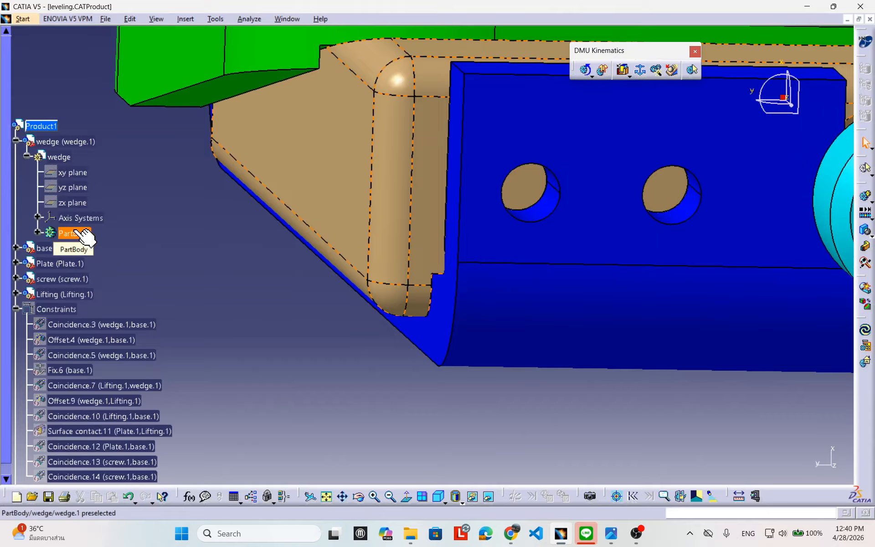
pyautogui.doubleClick(81, 233)
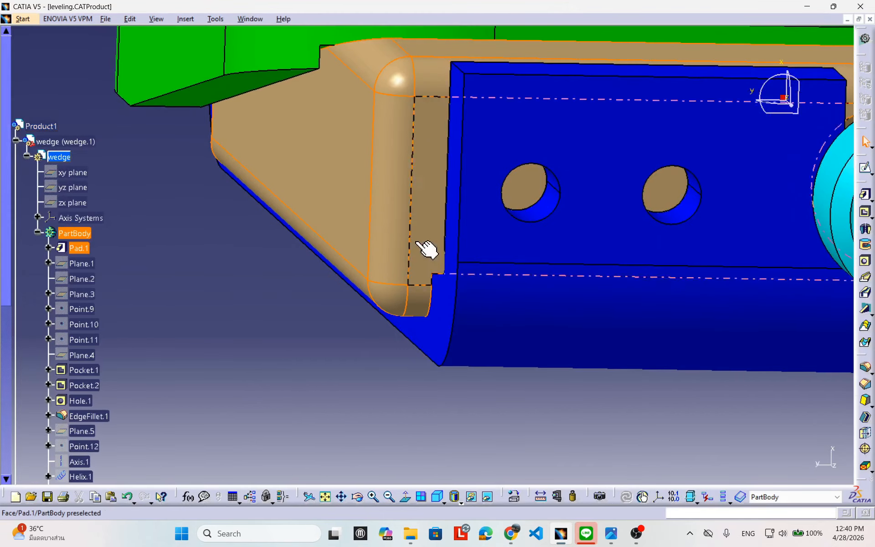
# Step: Locate the base component in the specification tree and hide it to expose the wedge's lower notch
pyautogui.rightClick(527, 316)
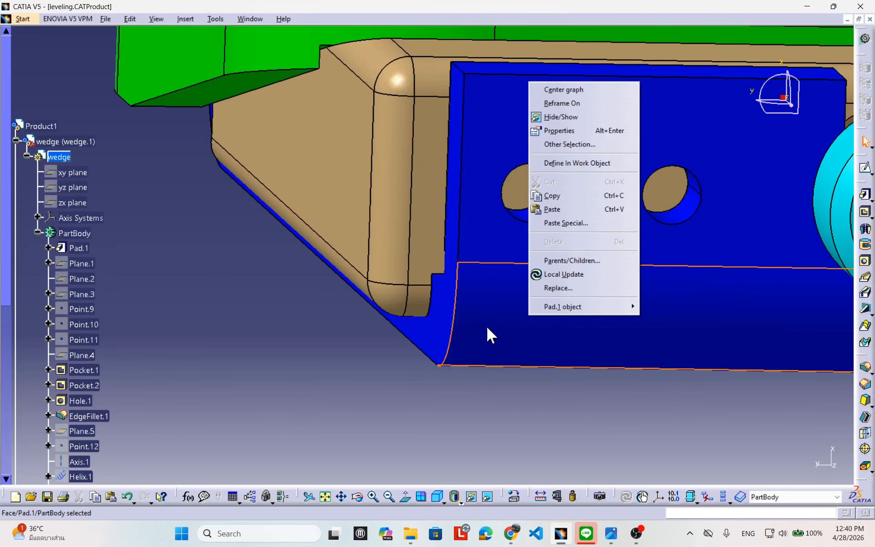
pyautogui.click(563, 90)
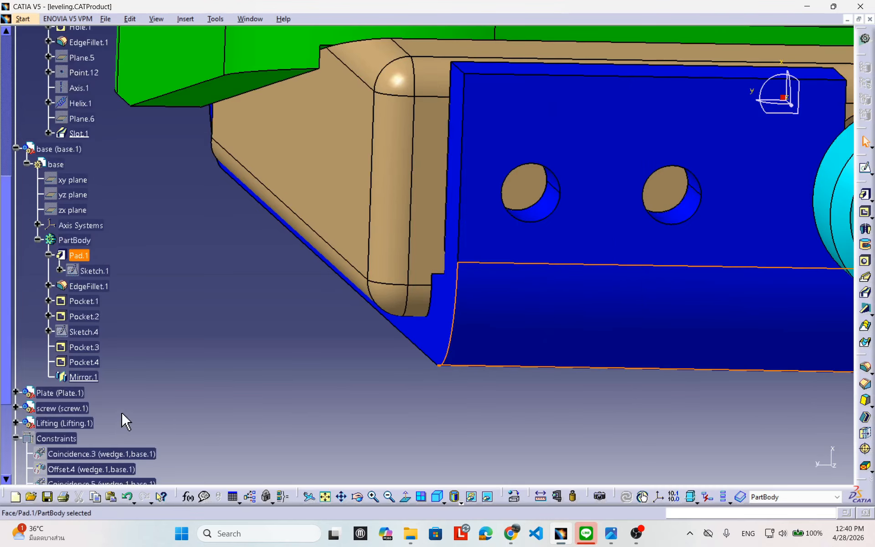
pyautogui.scroll(1, 133, 309)
pyautogui.click(55, 196)
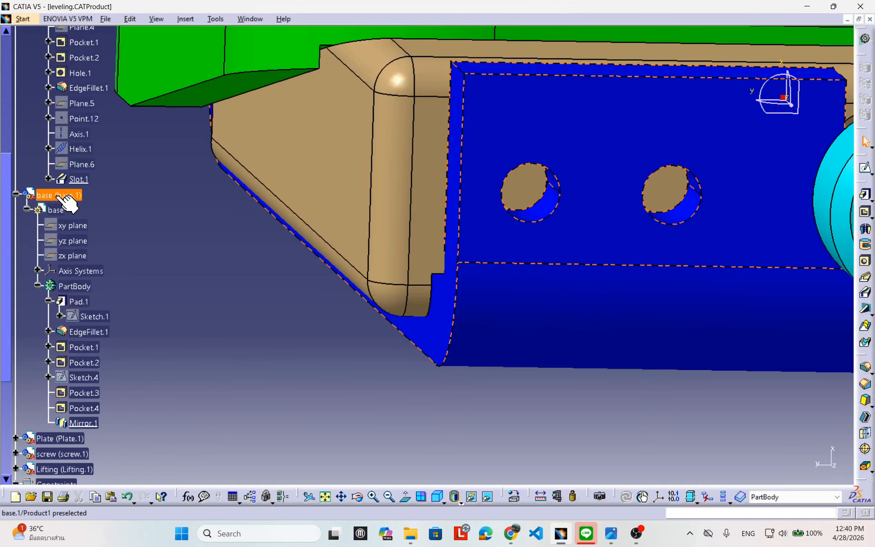
pyautogui.rightClick(56, 196)
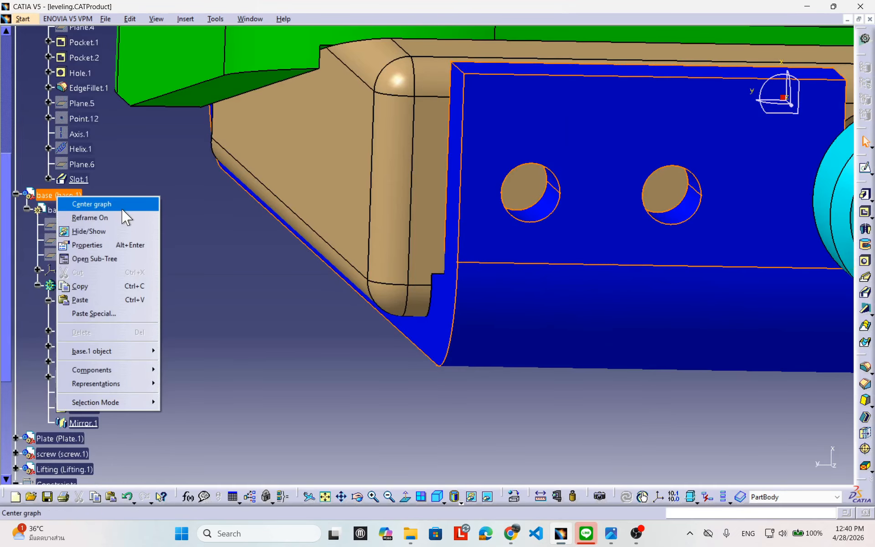
pyautogui.click(97, 231)
pyautogui.moveTo(488, 240); pyautogui.dragTo(461, 183, button='middle')
pyautogui.moveTo(500, 201); pyautogui.dragTo(530, 296, button='middle')
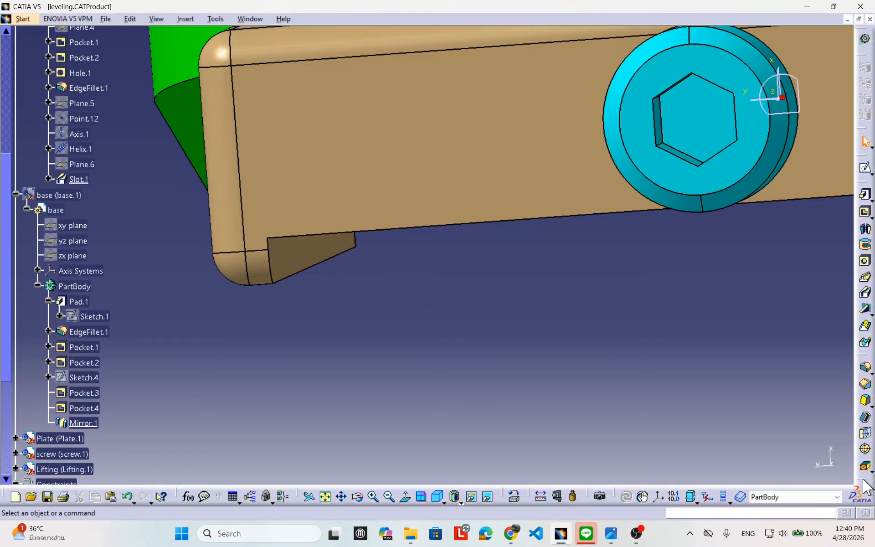
# Step: Undock the overlapping toolbars until the Reference Elements toolbar is out, and place it in the empty area below the model
pyautogui.moveTo(870, 485); pyautogui.dragTo(718, 277)
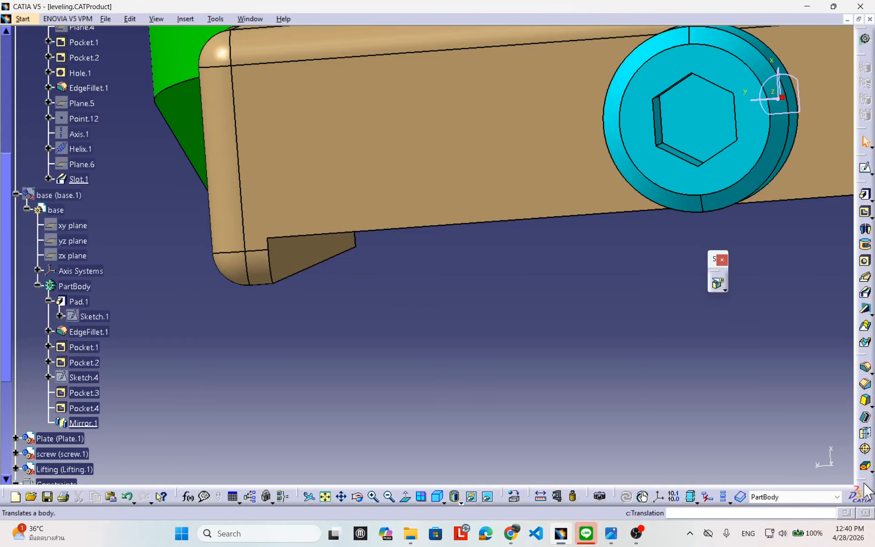
pyautogui.moveTo(642, 302); pyautogui.dragTo(643, 304)
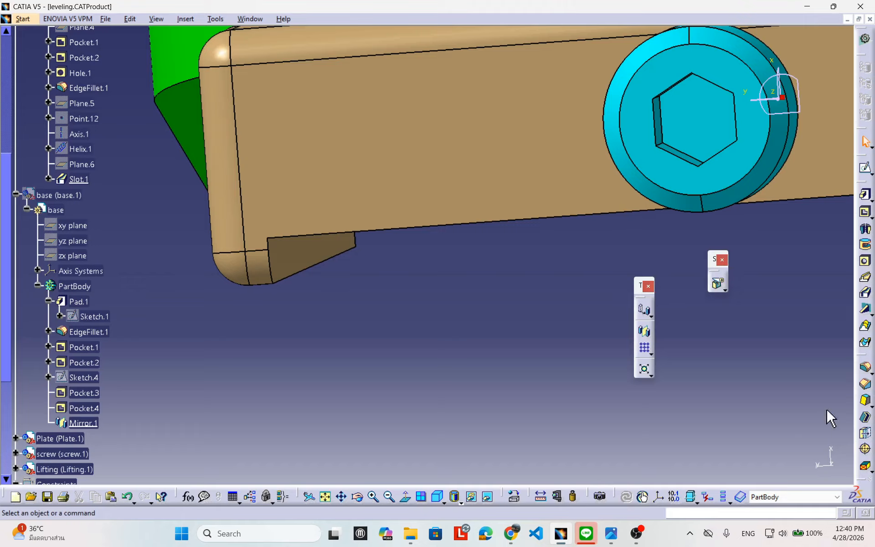
pyautogui.moveTo(866, 479); pyautogui.dragTo(555, 271)
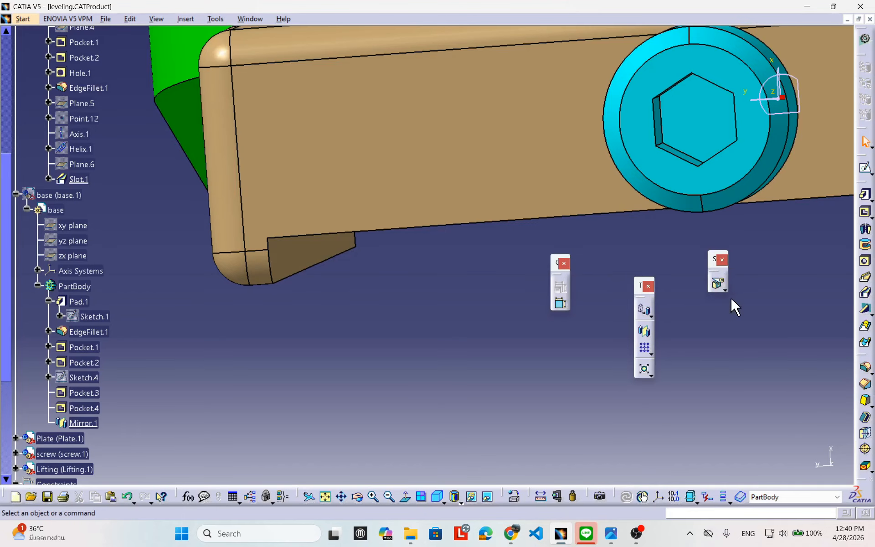
pyautogui.moveTo(547, 379); pyautogui.dragTo(478, 358)
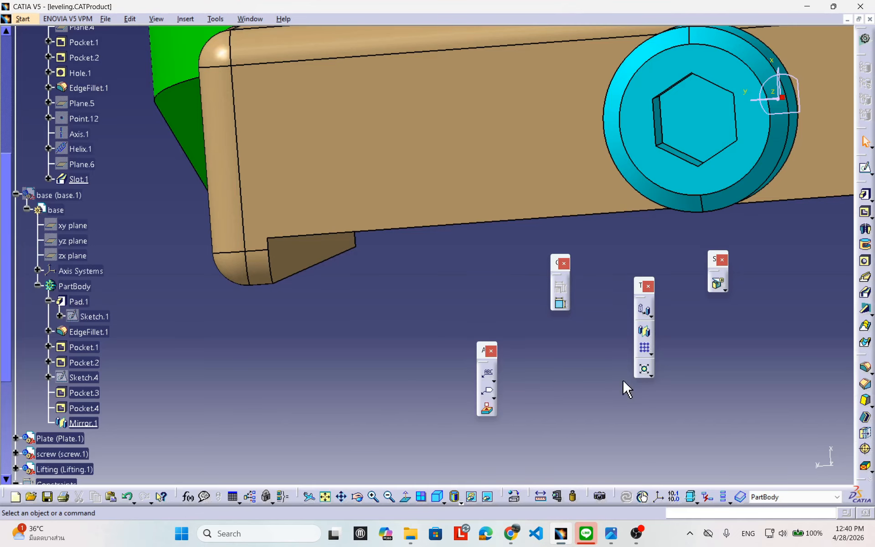
pyautogui.moveTo(866, 479); pyautogui.dragTo(695, 331)
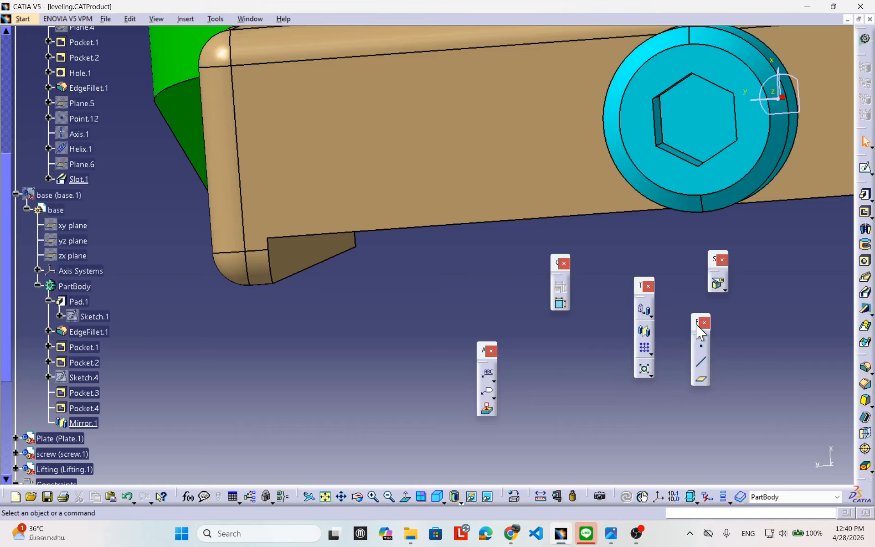
pyautogui.moveTo(755, 409); pyautogui.dragTo(724, 318)
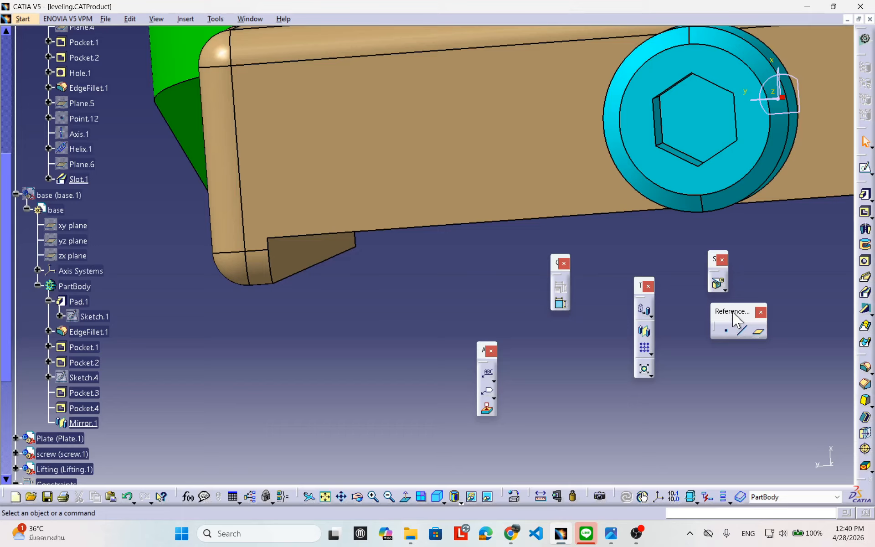
# Step: Create a plane offset 1 mm from the wedge's Slot.1 notch face, with the offset direction reversed
pyautogui.click(759, 336)
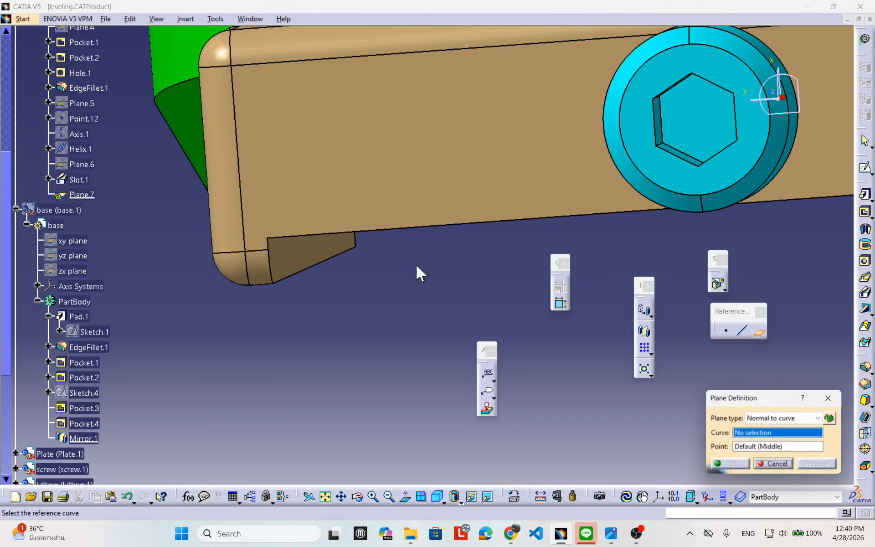
pyautogui.click(288, 263)
pyautogui.moveTo(330, 308); pyautogui.dragTo(378, 321, button='middle')
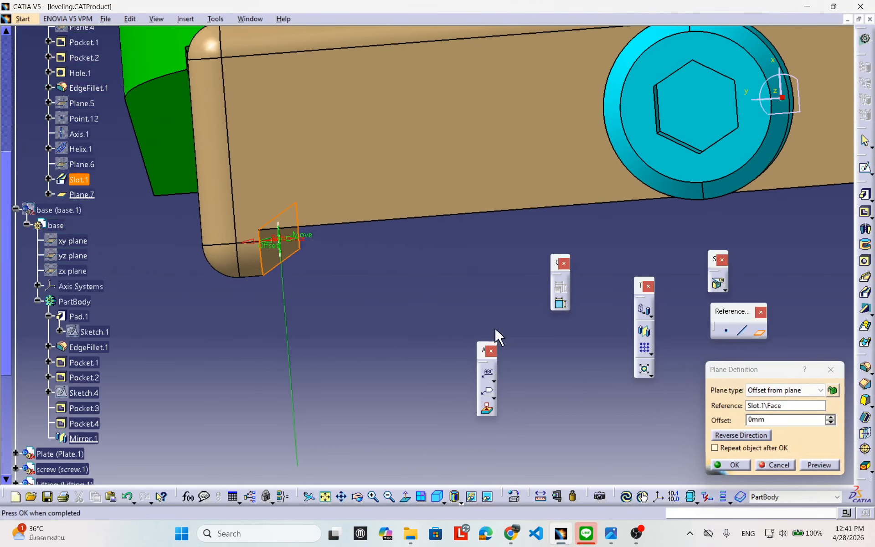
pyautogui.doubleClick(787, 420)
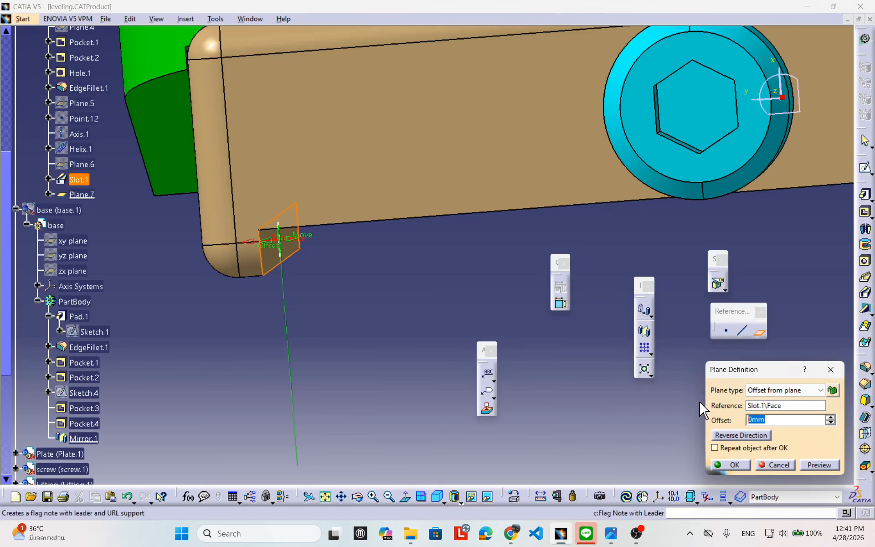
pyautogui.click(724, 440)
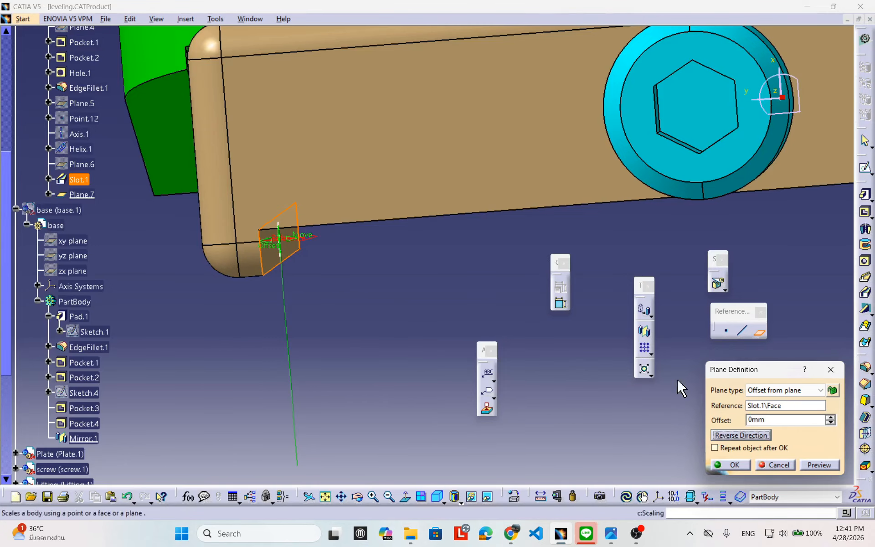
pyautogui.moveTo(793, 420); pyautogui.dragTo(718, 420)
pyautogui.write('1')
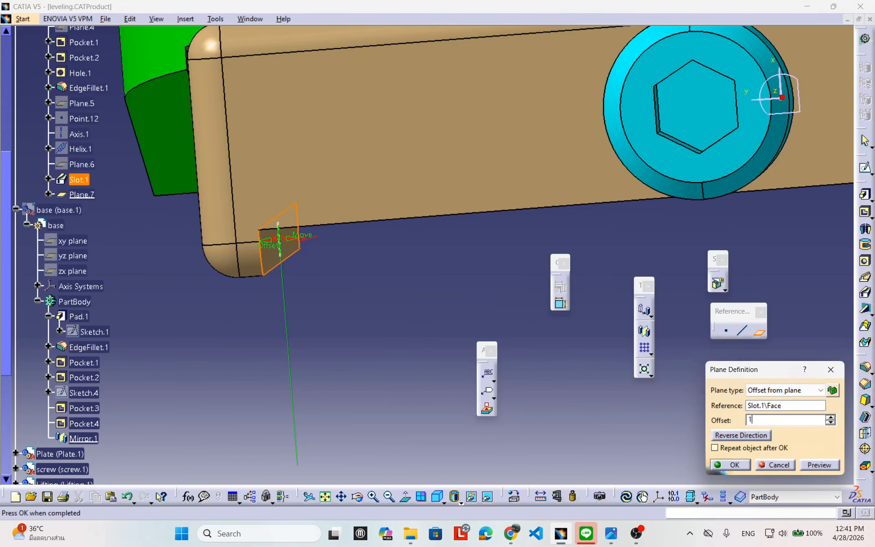
pyautogui.click(819, 465)
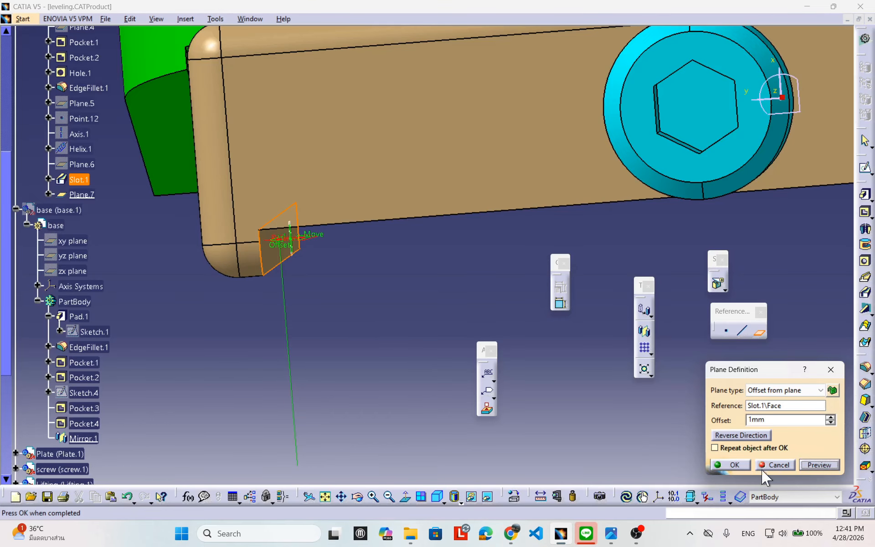
pyautogui.click(728, 465)
pyautogui.moveTo(299, 322)
pyautogui.mouseDown(button='middle')
pyautogui.moveTo(315, 324)
pyautogui.moveTo(297, 329)
pyautogui.moveTo(305, 326)
pyautogui.mouseUp(button='middle')
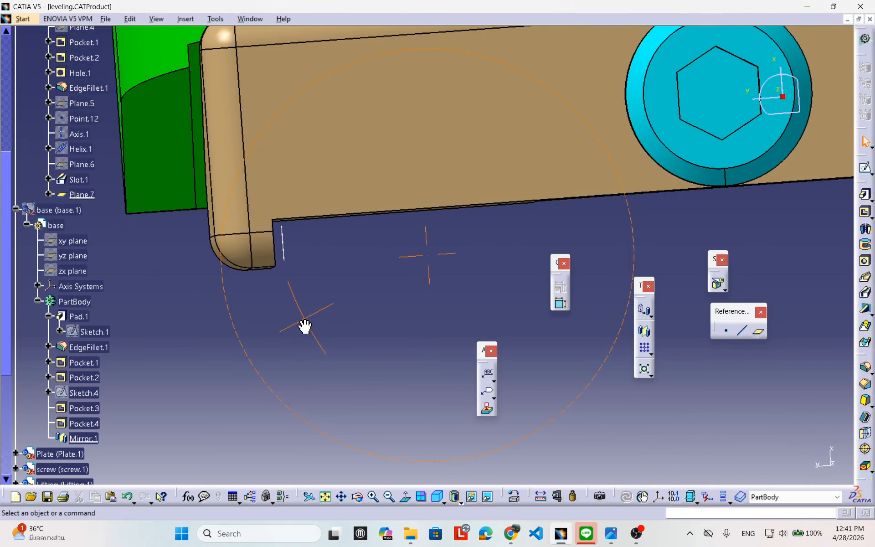
pyautogui.moveTo(379, 273); pyautogui.dragTo(381, 280, button='middle')
pyautogui.moveTo(432, 297); pyautogui.dragTo(441, 300, button='middle')
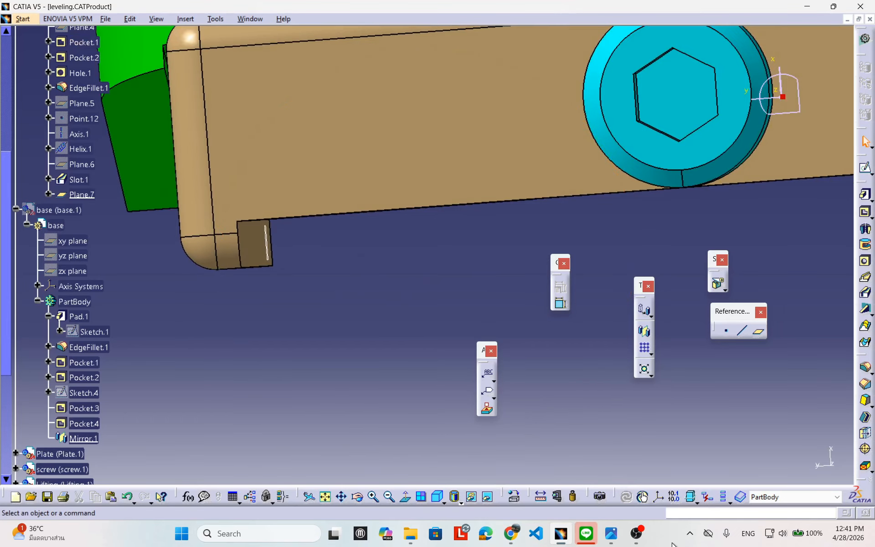
pyautogui.moveTo(446, 289); pyautogui.dragTo(328, 252, button='middle')
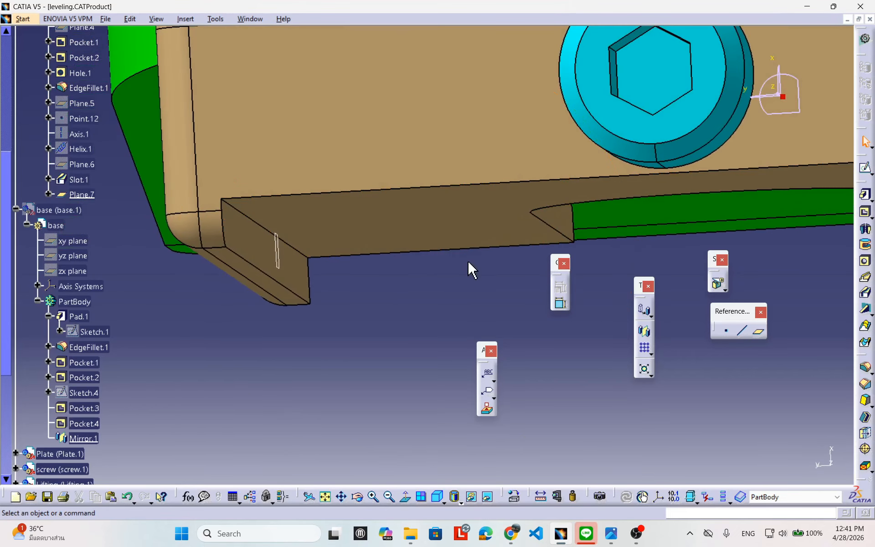
pyautogui.moveTo(400, 258); pyautogui.dragTo(426, 289, button='middle')
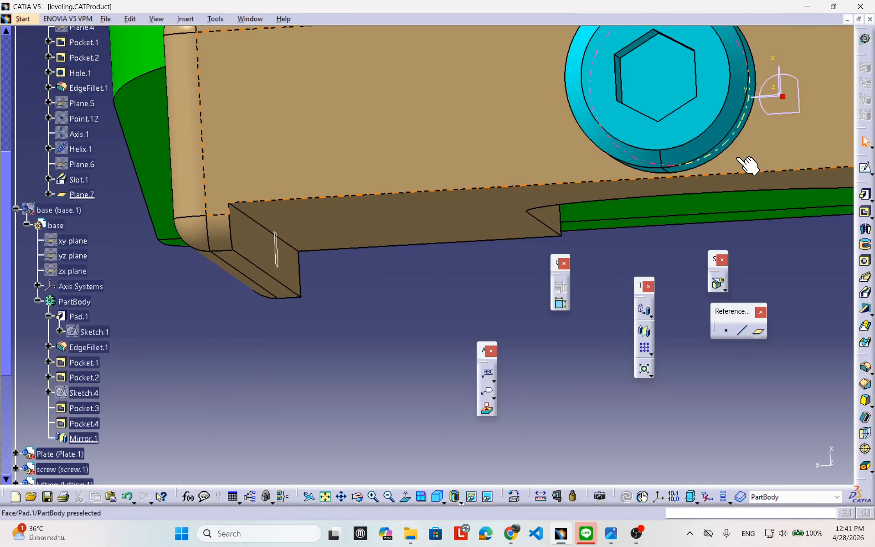
pyautogui.click(742, 331)
pyautogui.moveTo(772, 281); pyautogui.dragTo(482, 272)
pyautogui.moveTo(440, 248); pyautogui.dragTo(463, 285, button='middle')
pyautogui.click(465, 285)
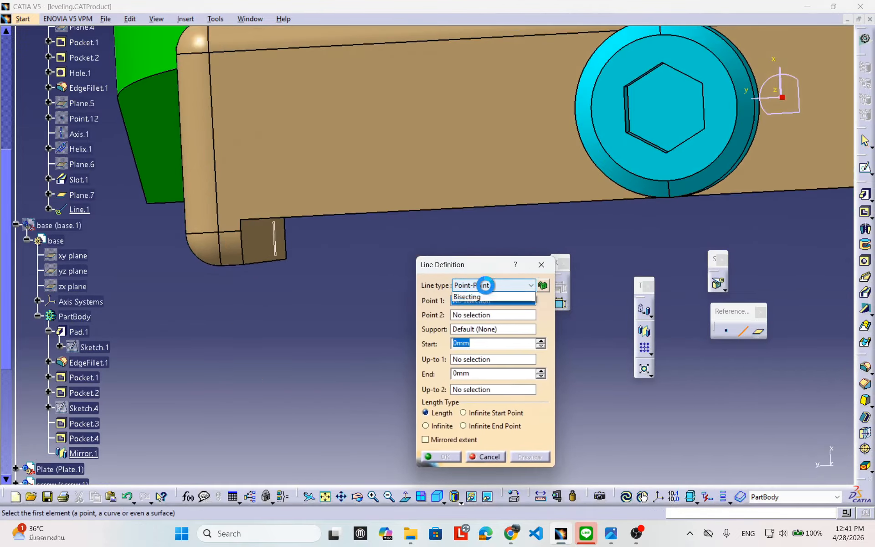
pyautogui.click(482, 303)
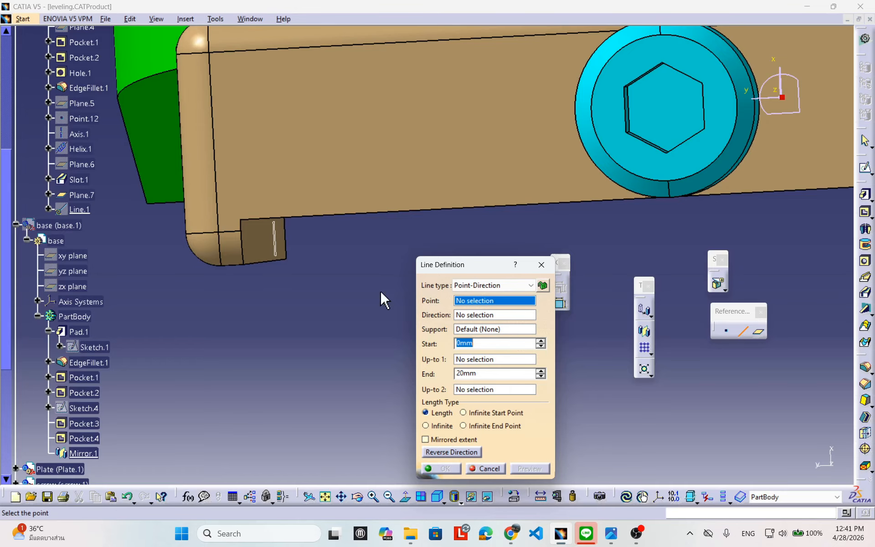
pyautogui.moveTo(333, 246); pyautogui.dragTo(324, 246, button='middle')
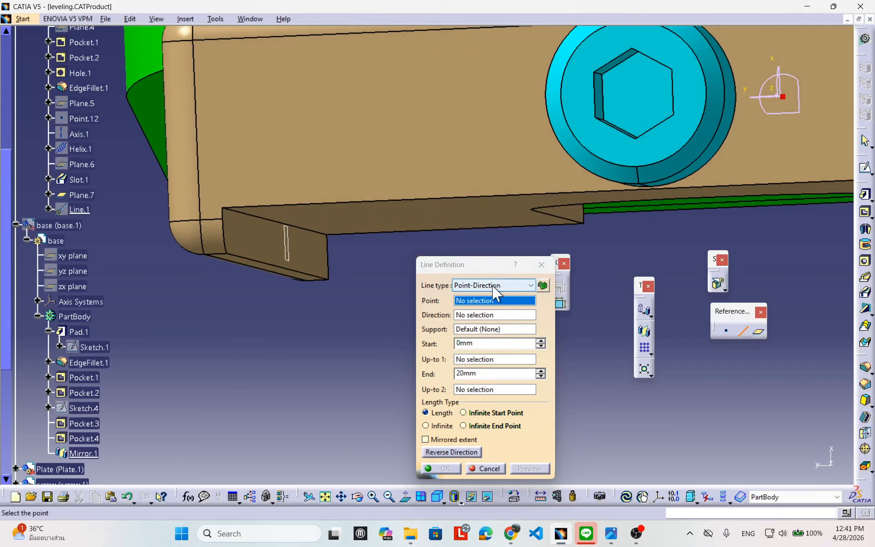
pyautogui.rightClick(476, 302)
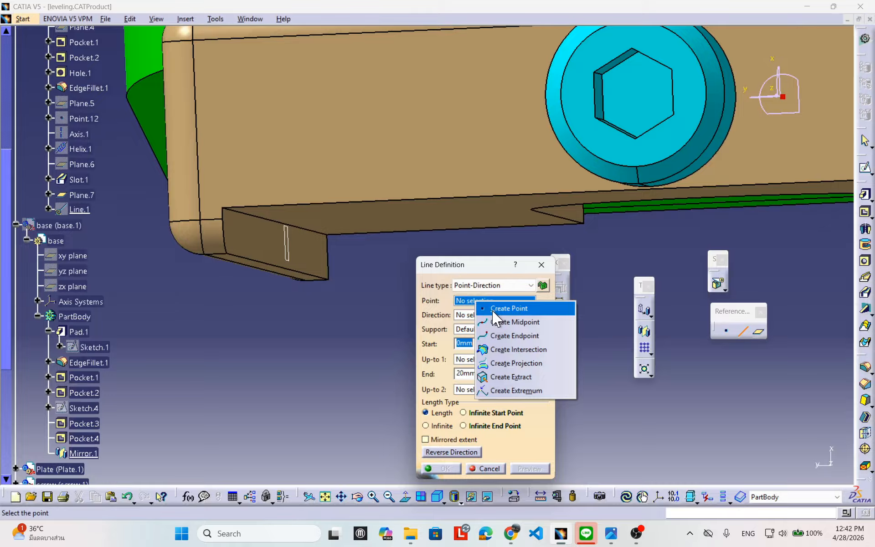
pyautogui.click(486, 469)
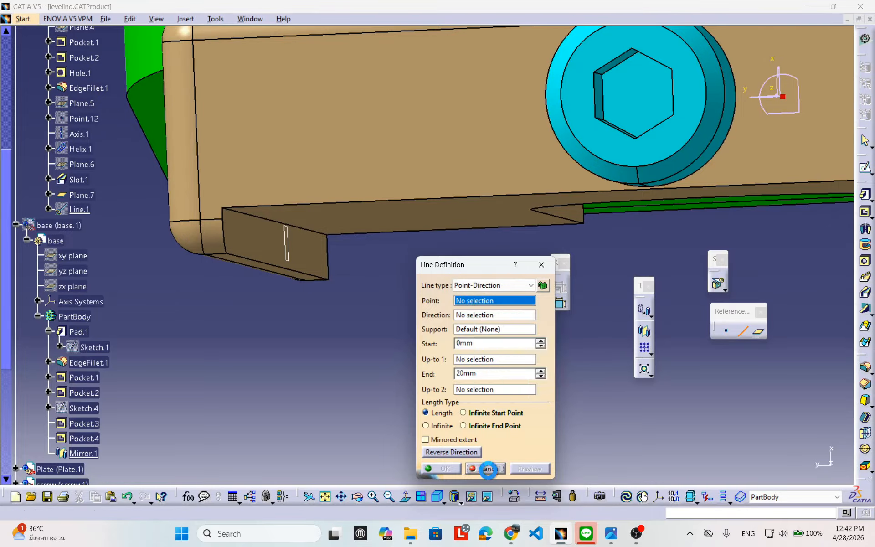
# Step: Start a Coordinates-type point referenced to the Slot.1 vertex at the front corner of the wedge's lower notch
pyautogui.click(727, 331)
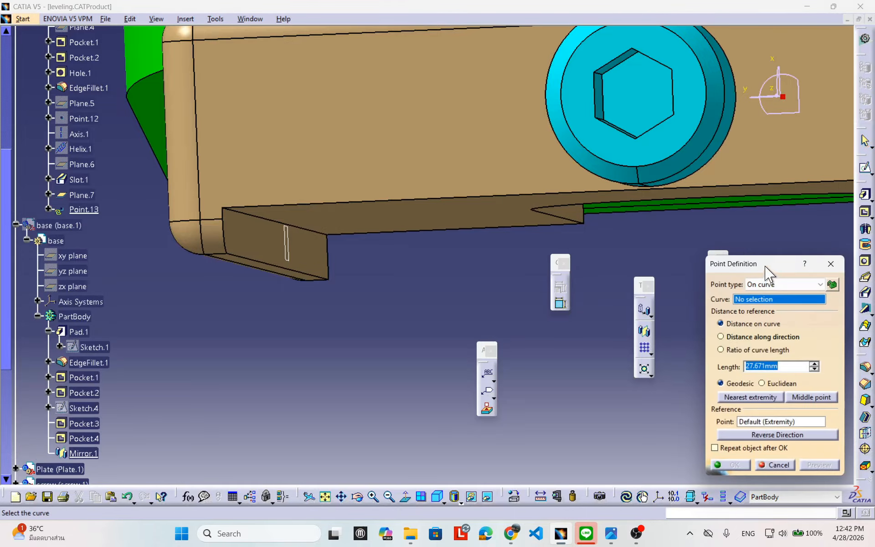
pyautogui.moveTo(767, 272); pyautogui.dragTo(478, 262)
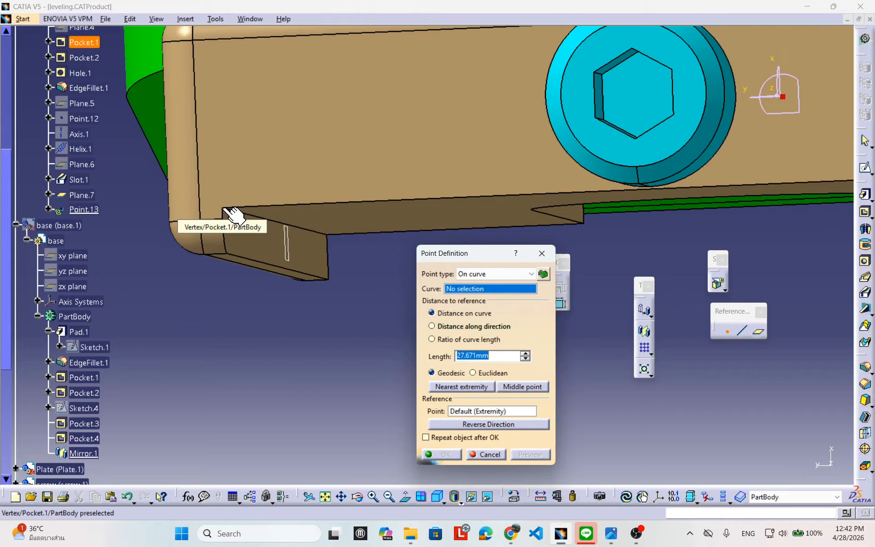
pyautogui.click(473, 276)
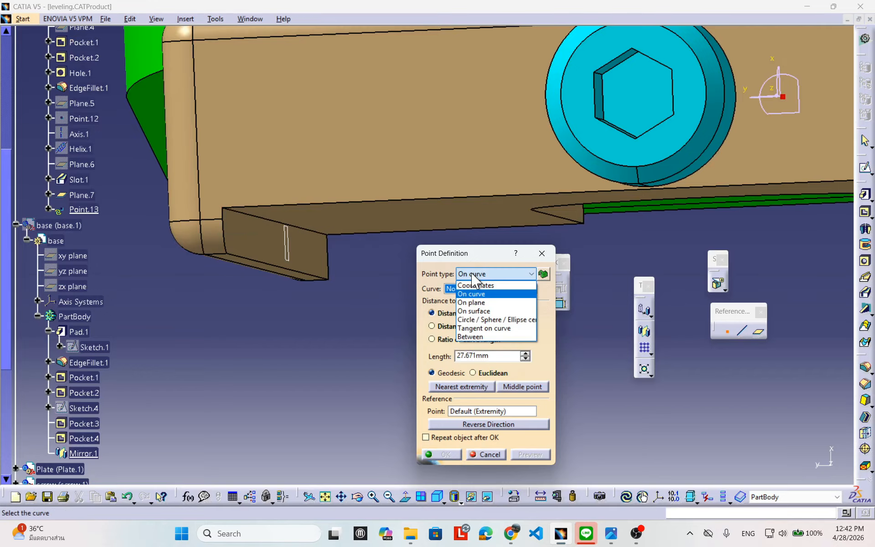
pyautogui.click(479, 286)
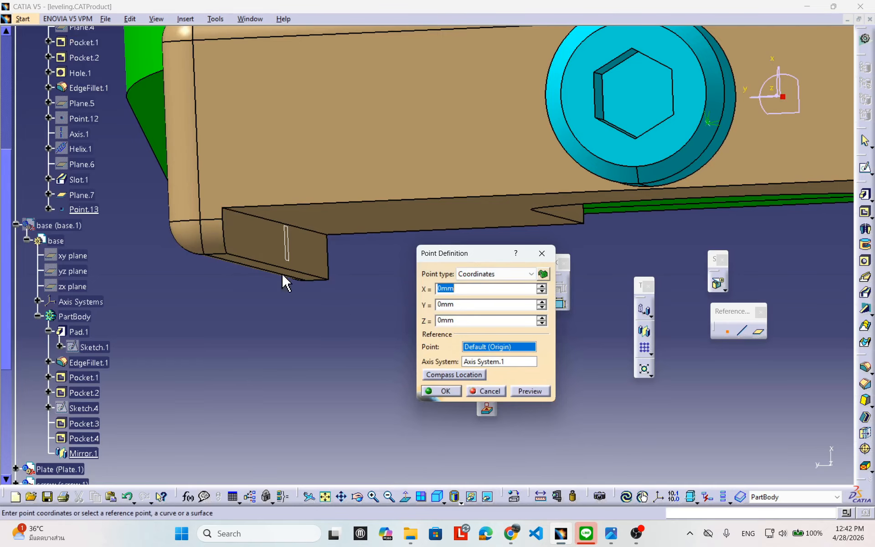
pyautogui.click(222, 208)
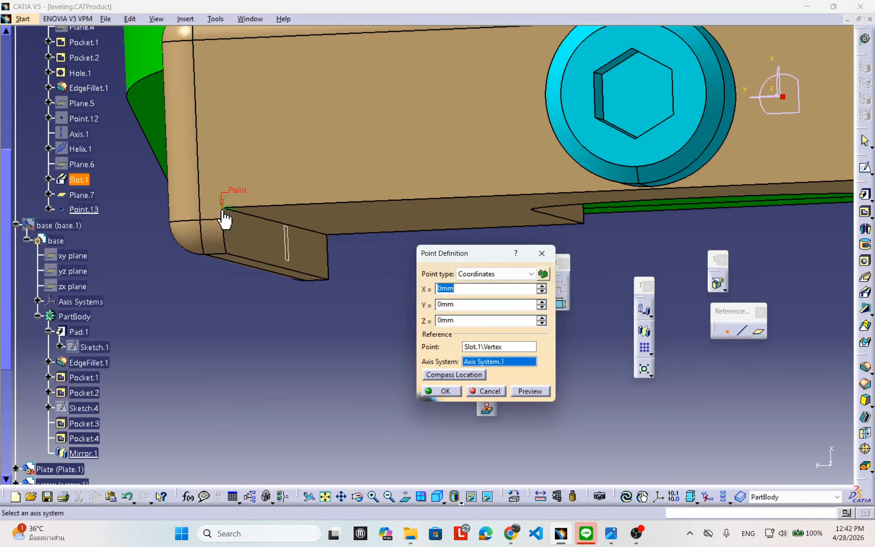
# Step: Try a Y offset of -1 mm for the point and preview its position at the notch corner
pyautogui.moveTo(405, 286); pyautogui.dragTo(387, 297, button='middle')
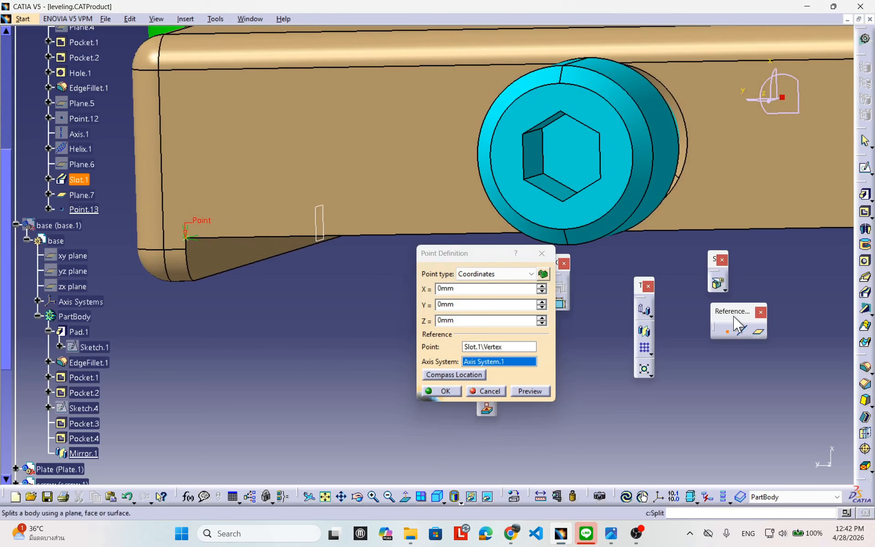
pyautogui.moveTo(749, 369); pyautogui.dragTo(807, 449, button='middle')
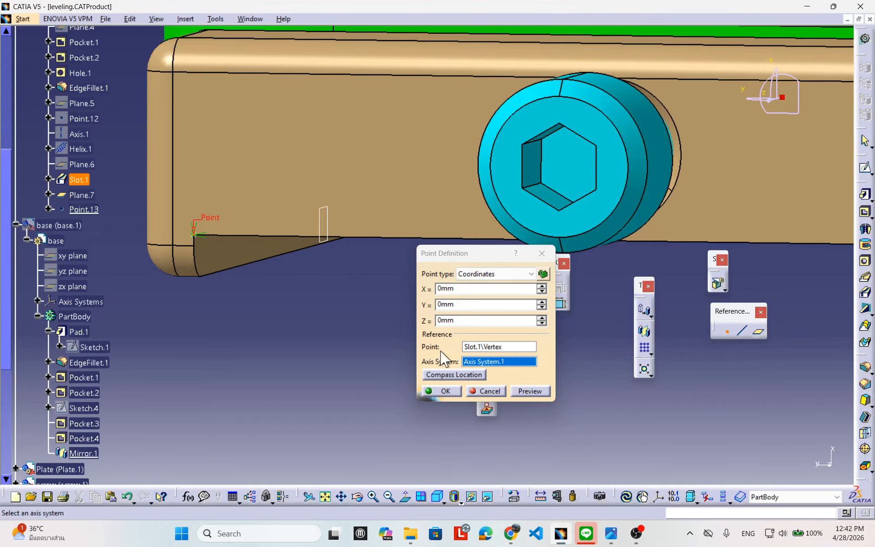
pyautogui.doubleClick(446, 304)
pyautogui.write('-1')
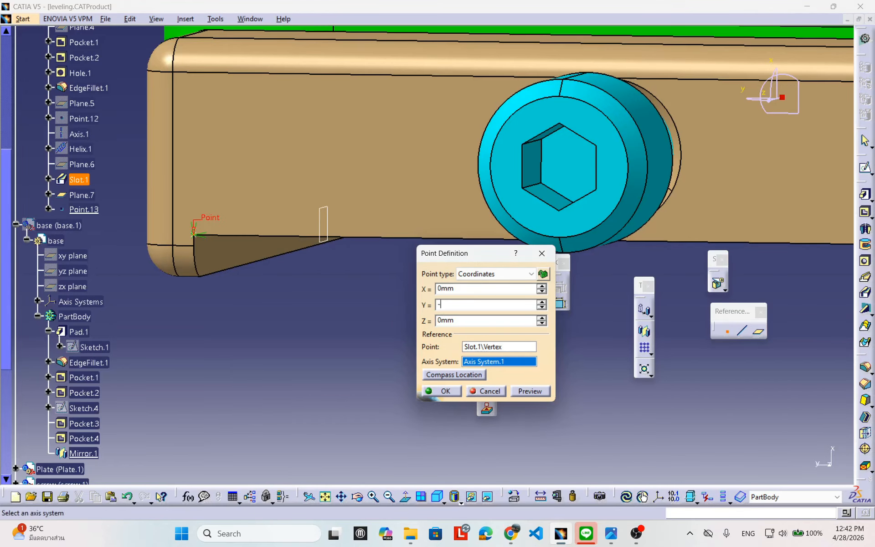
pyautogui.click(530, 391)
pyautogui.moveTo(242, 190); pyautogui.dragTo(346, 235, button='middle')
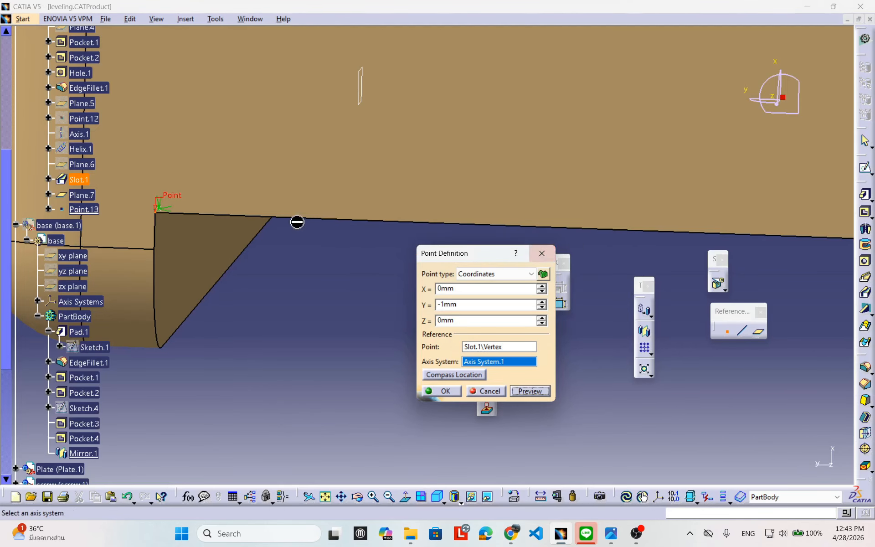
pyautogui.moveTo(297, 222); pyautogui.dragTo(247, 302, button='middle')
pyautogui.scroll(5, 117, 195)
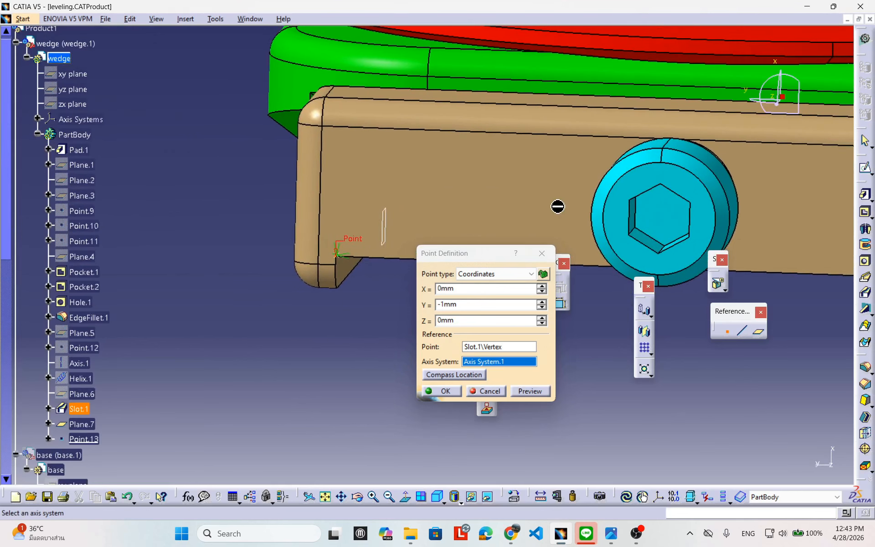
# Step: Expand the wedge's Axis Systems node and show Axis System.1 to check the coordinate directions
pyautogui.click(37, 118)
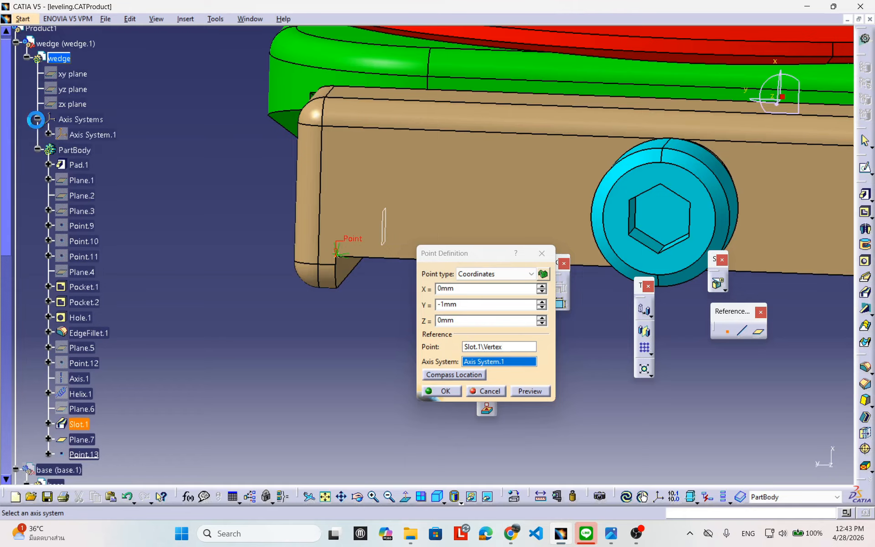
pyautogui.rightClick(98, 135)
pyautogui.click(120, 169)
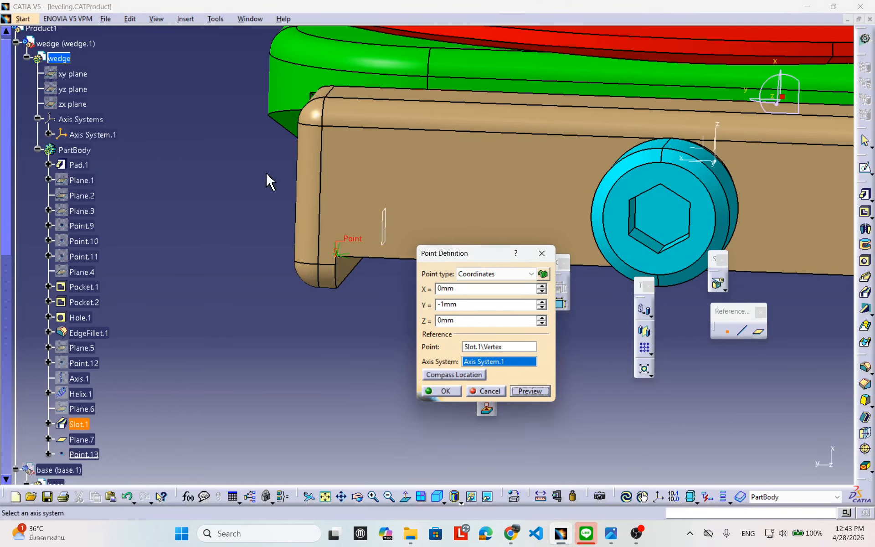
pyautogui.moveTo(656, 177); pyautogui.dragTo(578, 174, button='middle')
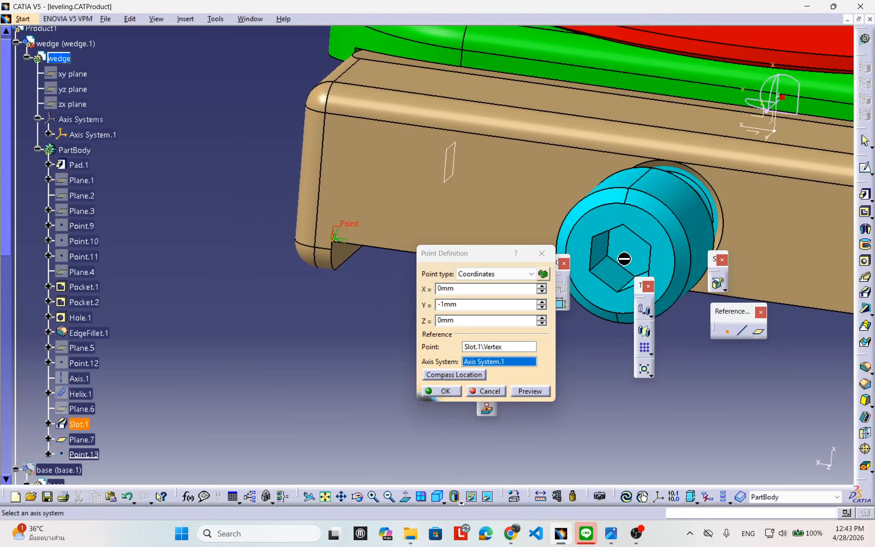
pyautogui.moveTo(778, 146); pyautogui.dragTo(656, 178, button='middle')
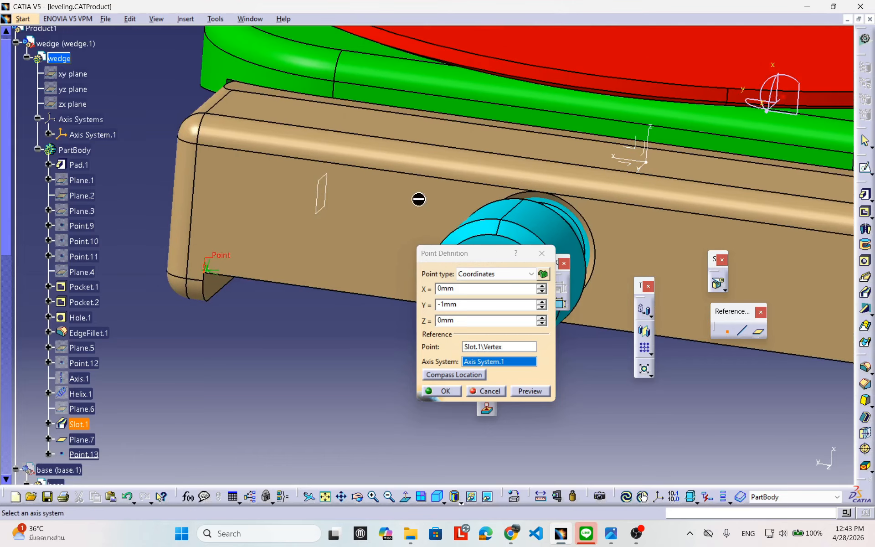
pyautogui.moveTo(416, 193); pyautogui.dragTo(438, 180, button='middle')
# Step: Set the point's Y offset to 0 mm and its X offset to -1 mm, and create the point
pyautogui.moveTo(478, 308); pyautogui.dragTo(383, 297)
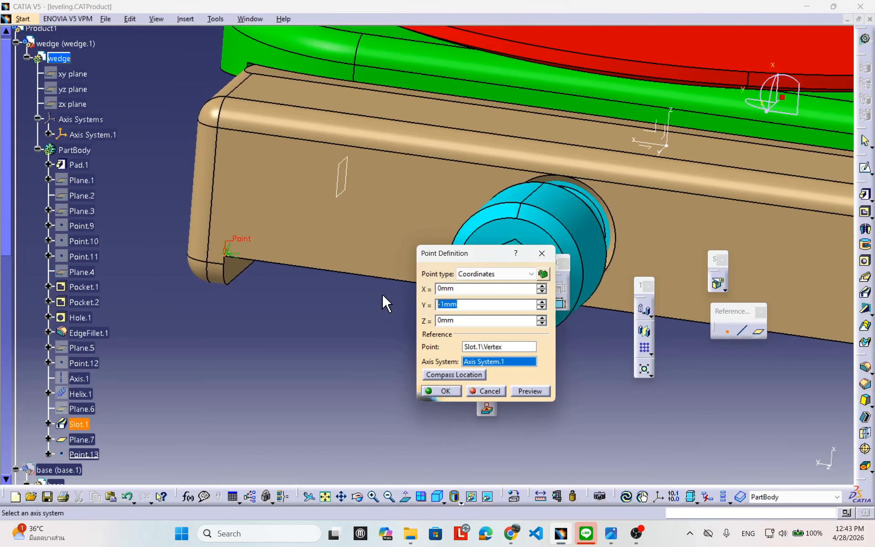
pyautogui.write('0')
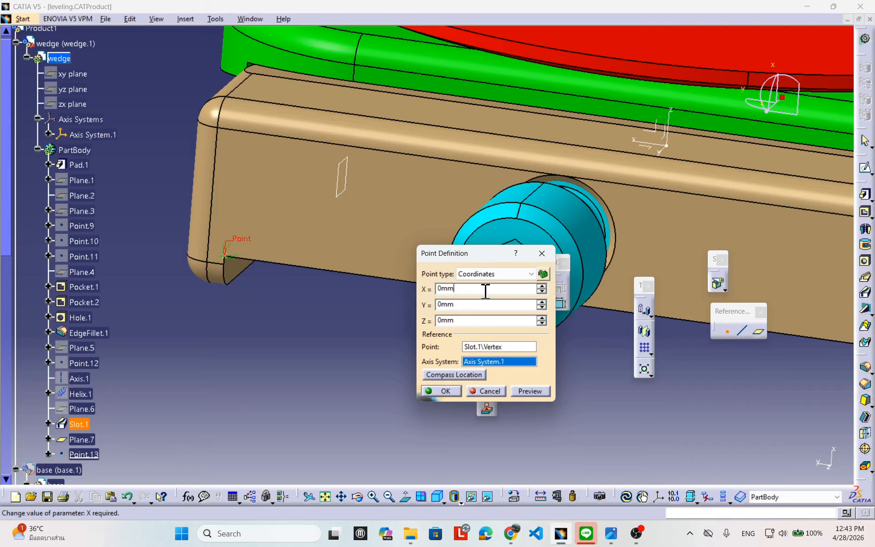
pyautogui.moveTo(483, 289); pyautogui.dragTo(411, 289)
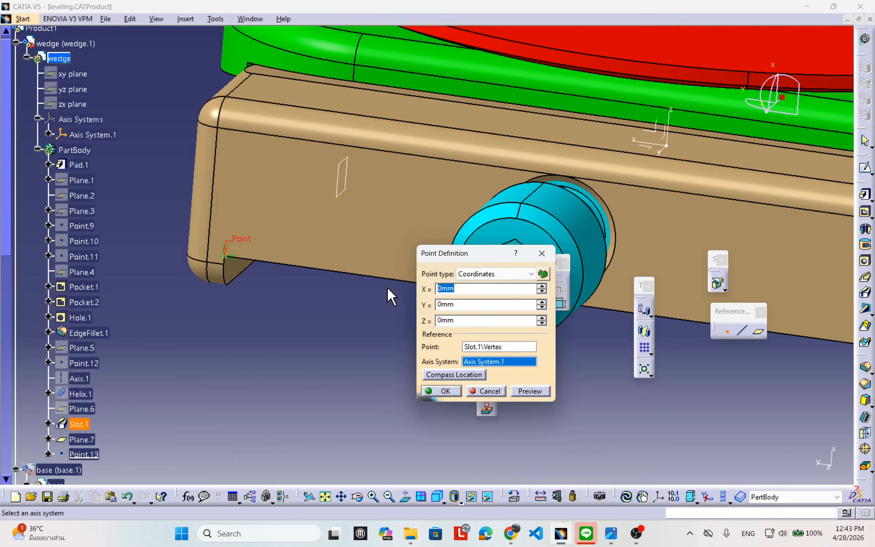
pyautogui.write('-1')
pyautogui.click(528, 391)
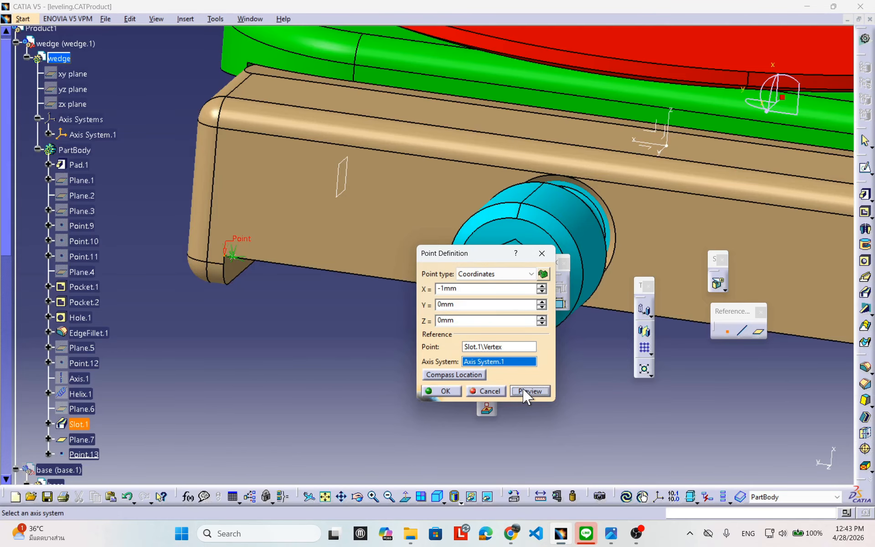
pyautogui.moveTo(237, 305); pyautogui.dragTo(288, 283, button='middle')
pyautogui.moveTo(343, 254); pyautogui.dragTo(360, 306, button='middle')
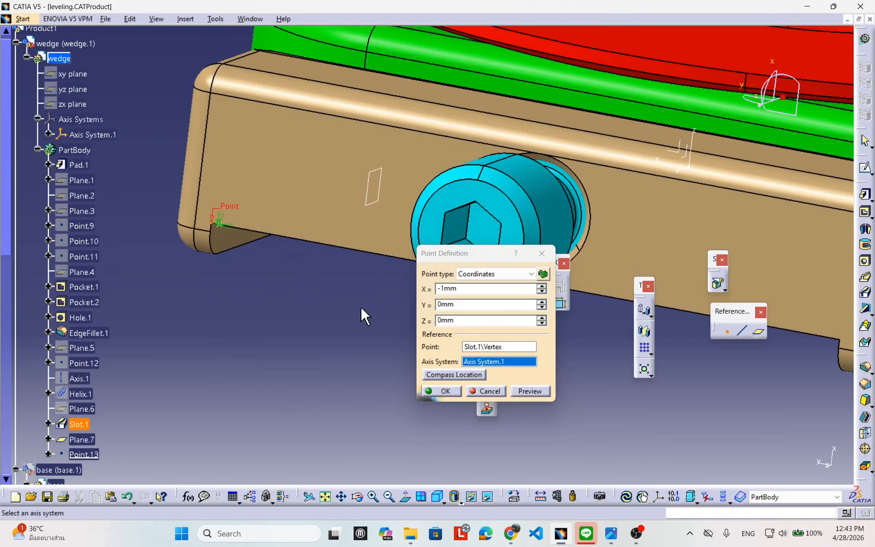
pyautogui.click(442, 391)
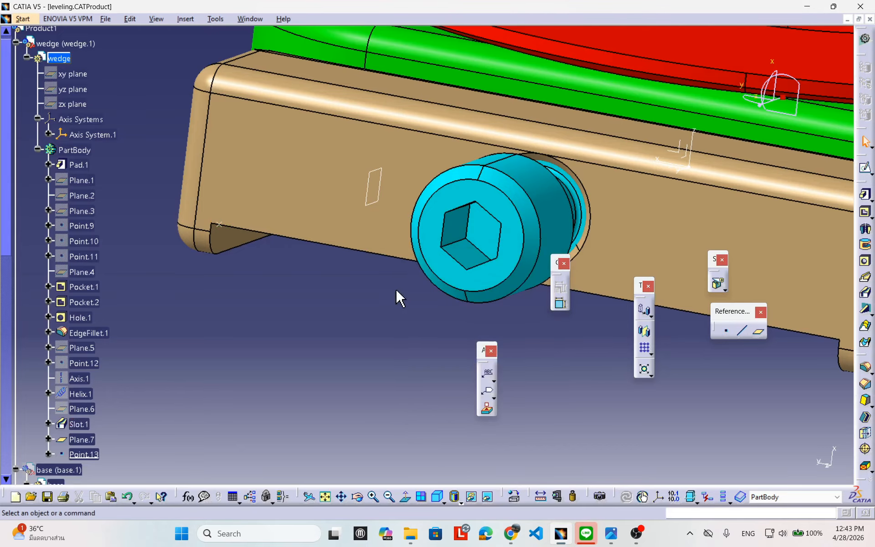
# Step: Start a Point-Direction line from Point.13 at the corner of the wedge's lower notch
pyautogui.moveTo(397, 299); pyautogui.dragTo(401, 282, button='middle')
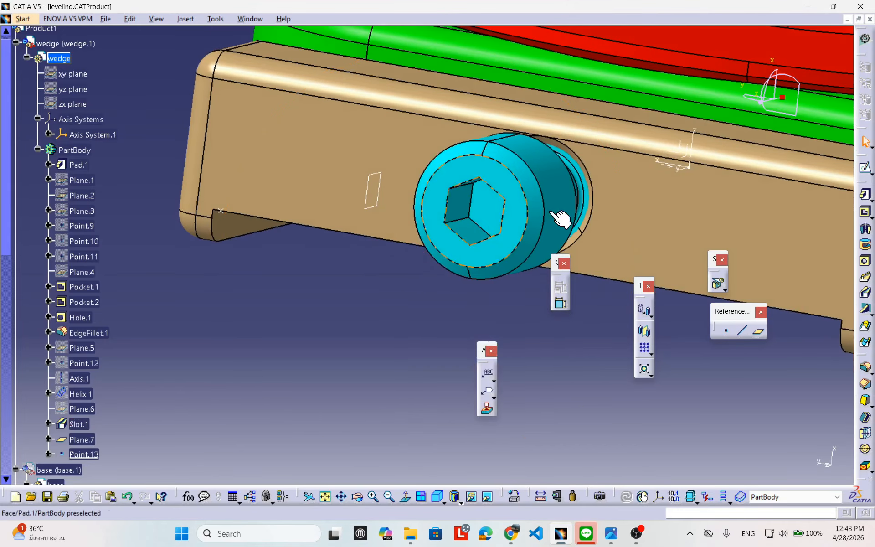
pyautogui.click(735, 334)
pyautogui.click(493, 286)
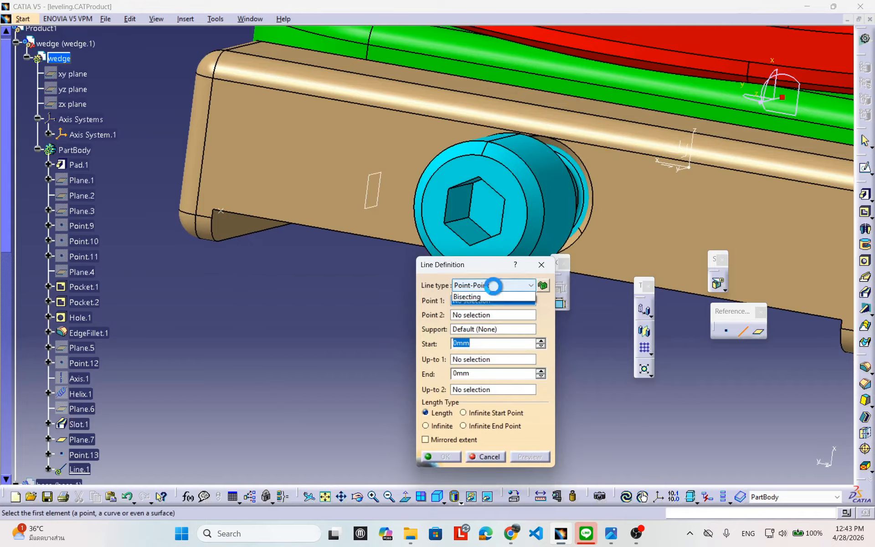
pyautogui.click(486, 306)
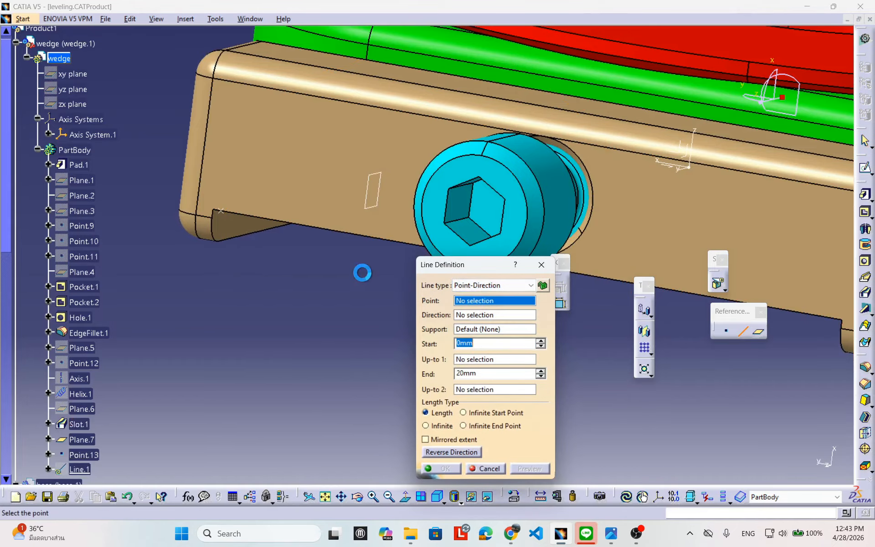
pyautogui.click(222, 213)
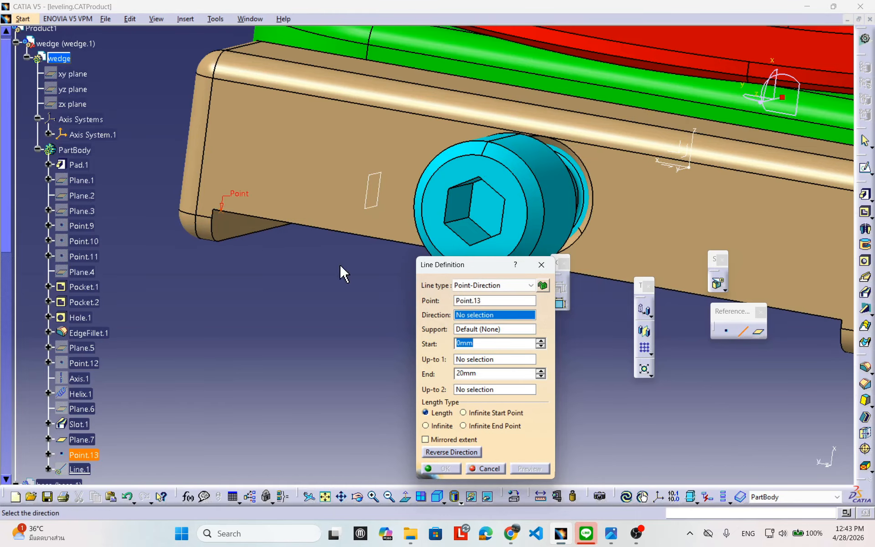
# Step: Use the Slot.1 edge running back along the wedge's lower notch as the line's direction
pyautogui.moveTo(641, 222); pyautogui.dragTo(616, 179, button='middle')
pyautogui.moveTo(186, 237); pyautogui.dragTo(192, 199, button='middle')
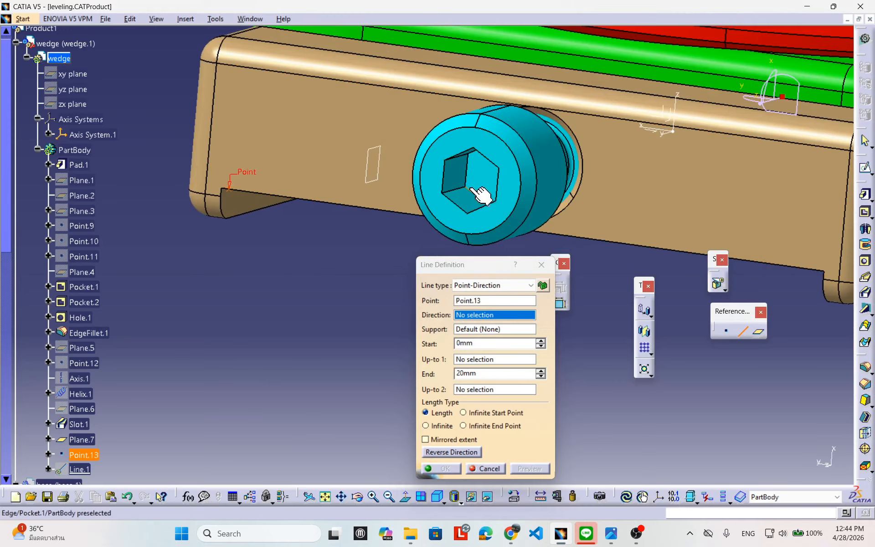
pyautogui.moveTo(478, 196); pyautogui.dragTo(433, 155, button='middle')
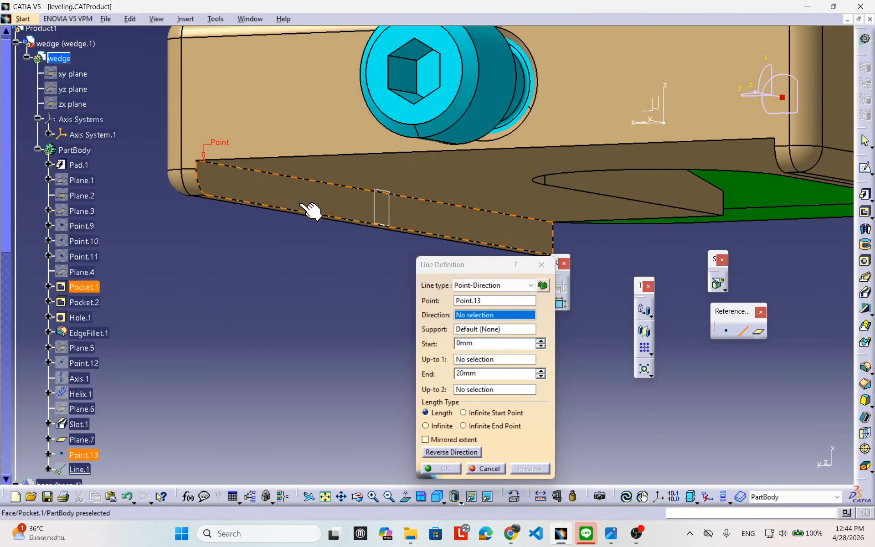
pyautogui.click(341, 183)
pyautogui.moveTo(346, 187)
pyautogui.mouseDown(button='middle')
pyautogui.moveTo(307, 152)
pyautogui.moveTo(354, 194)
pyautogui.mouseUp(button='middle')
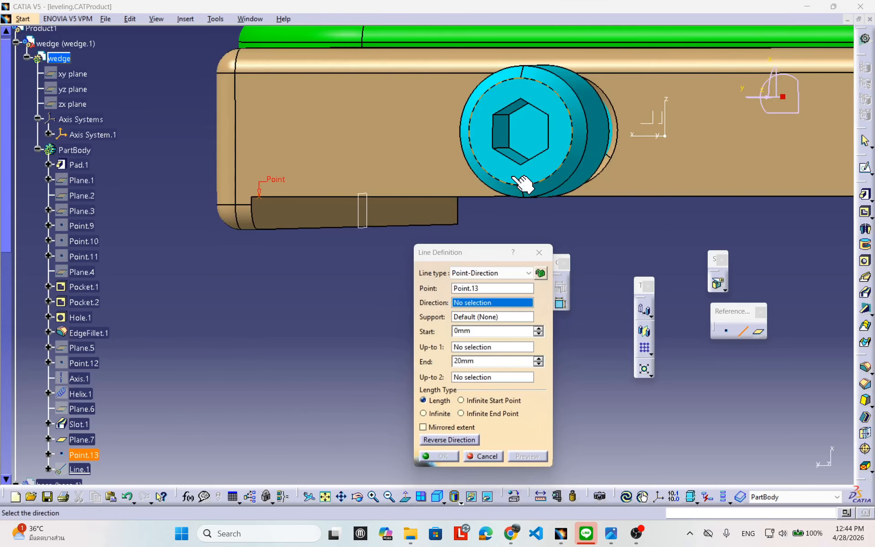
pyautogui.moveTo(391, 264); pyautogui.dragTo(368, 195, button='middle')
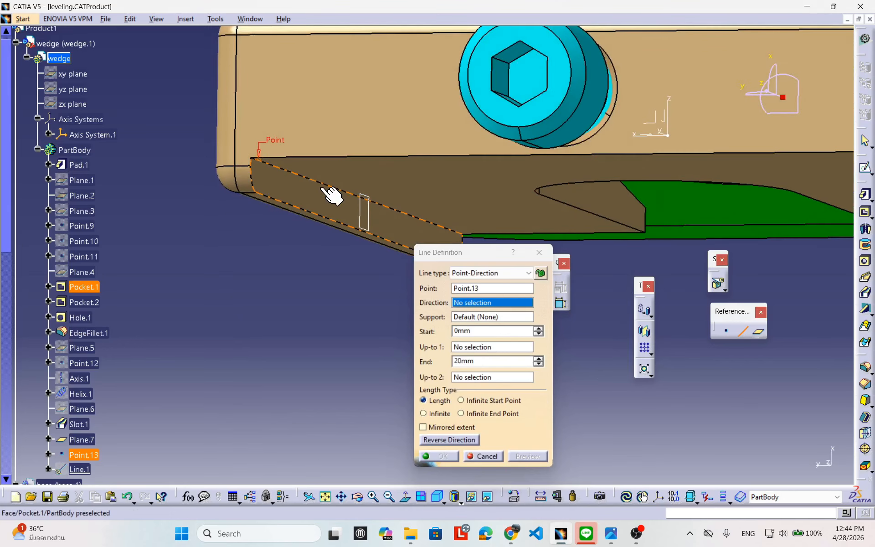
pyautogui.click(340, 191)
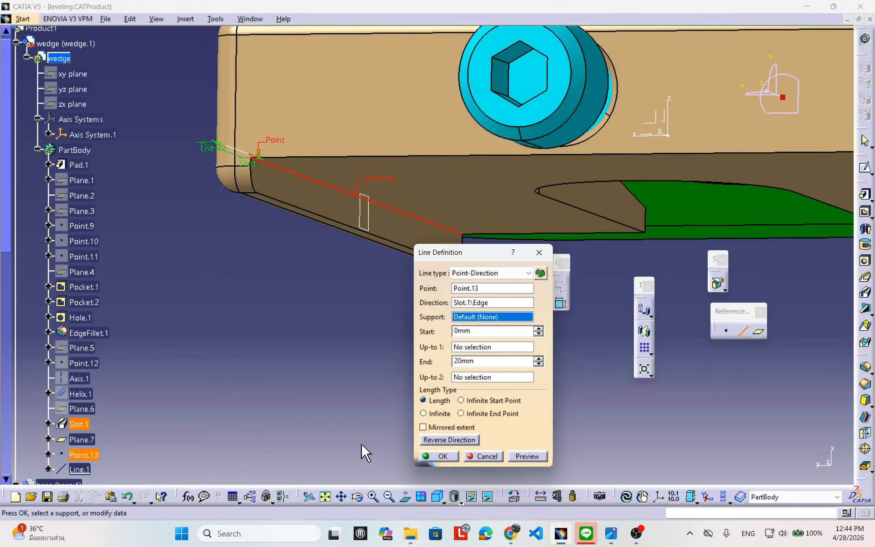
# Step: Reverse the line to run along the notch edge, set its end to 103 mm, and create it
pyautogui.click(448, 440)
pyautogui.moveTo(342, 302); pyautogui.dragTo(339, 328, button='middle')
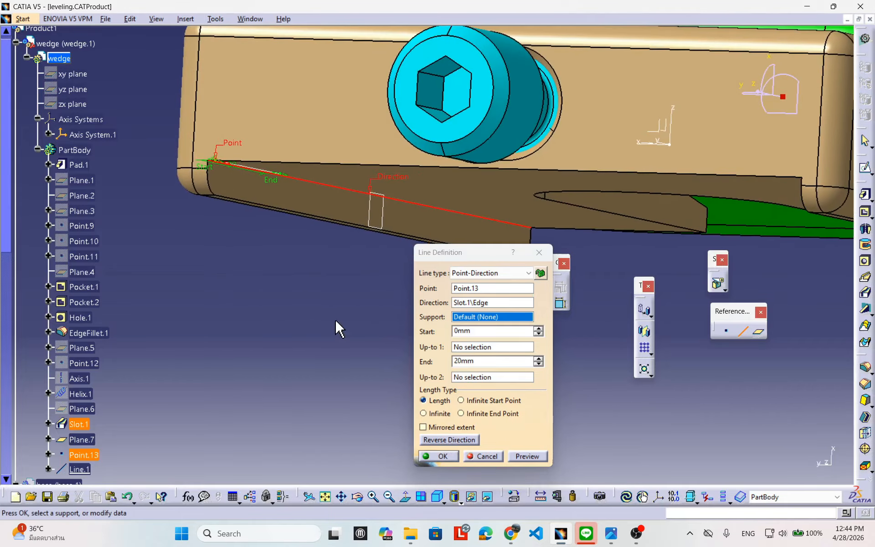
pyautogui.click(539, 359)
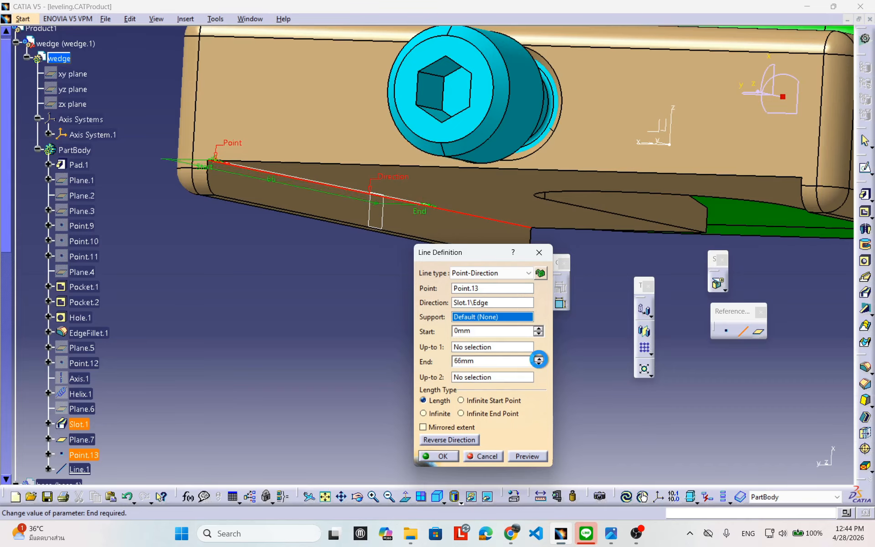
pyautogui.click(539, 358)
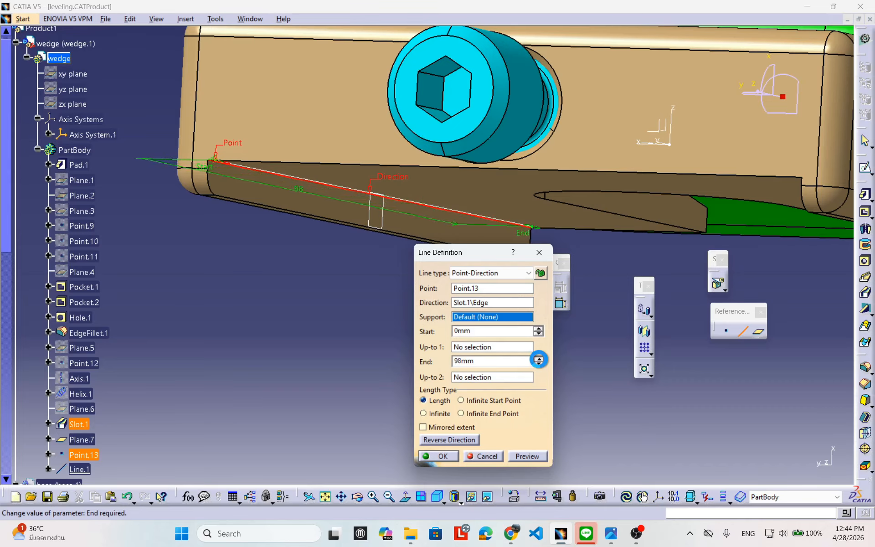
pyautogui.click(538, 358)
pyautogui.moveTo(699, 55); pyautogui.dragTo(456, 168, button='middle')
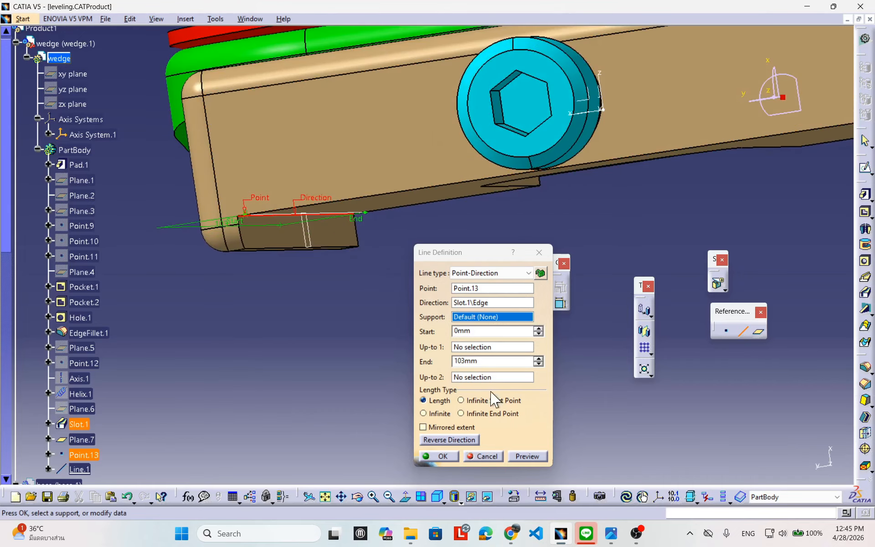
pyautogui.click(442, 456)
# Step: Highlight Point.13 and Line.1 to check their placement along the wedge's notch
pyautogui.scroll(-2, 138, 401)
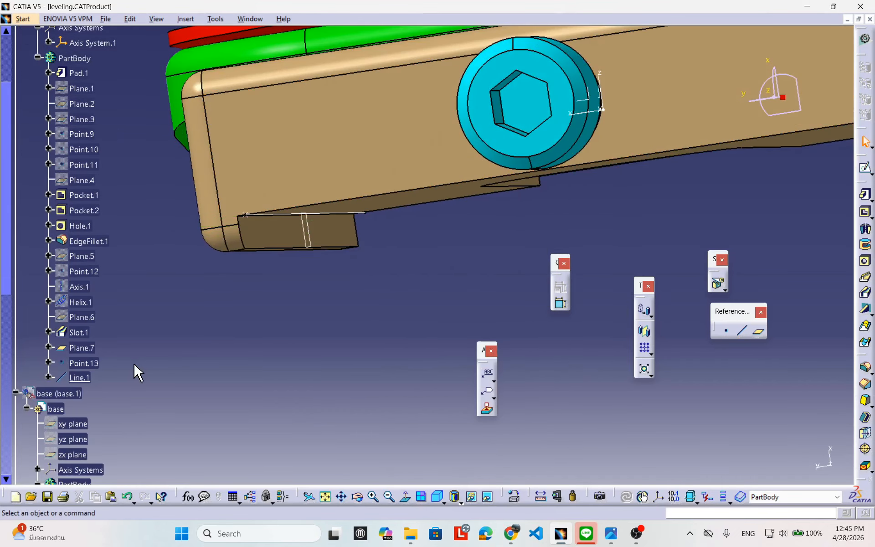
pyautogui.click(84, 364)
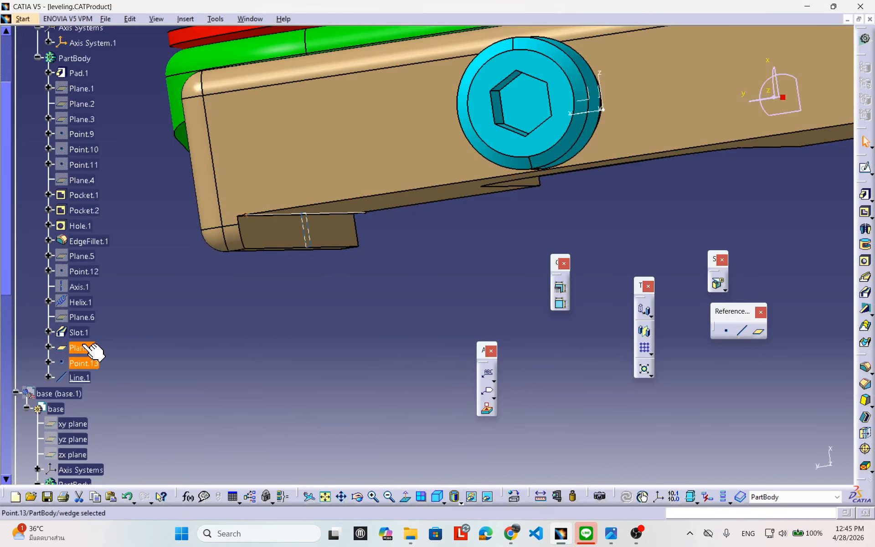
pyautogui.click(82, 378)
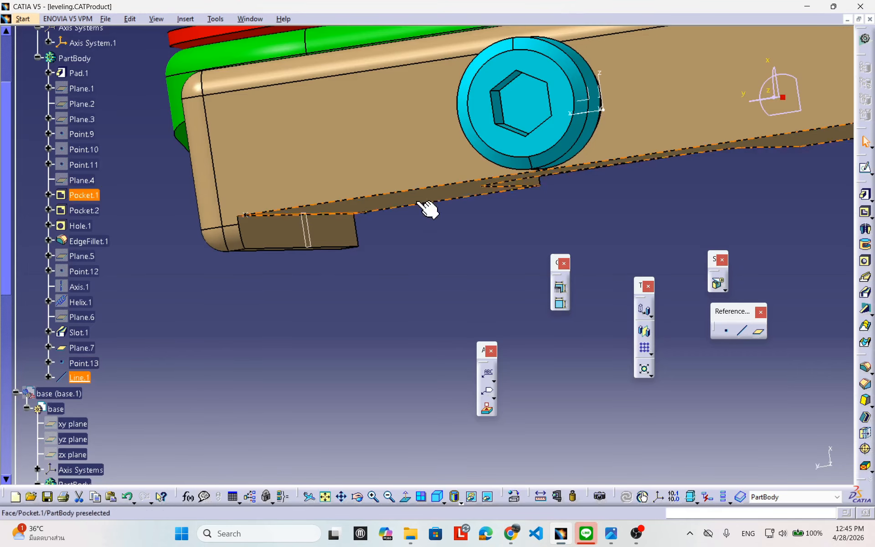
pyautogui.moveTo(524, 178); pyautogui.dragTo(497, 179, button='middle')
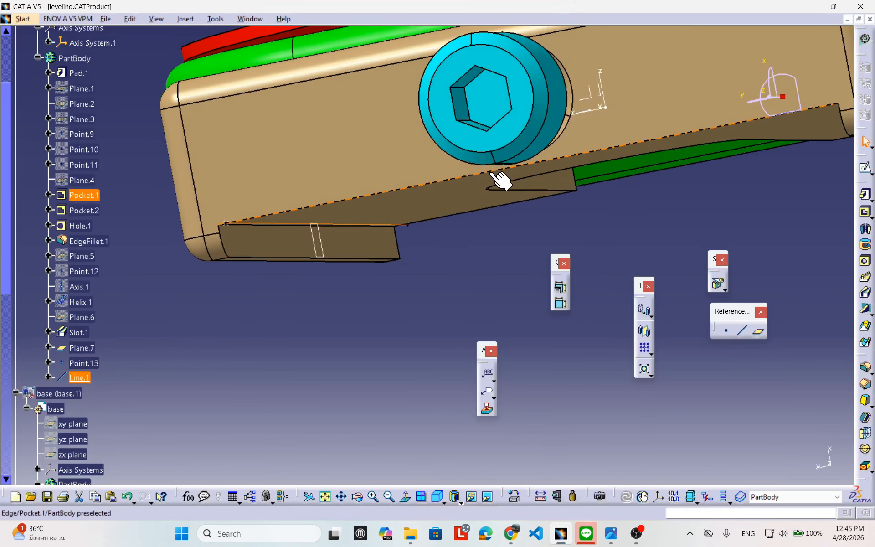
pyautogui.moveTo(403, 173); pyautogui.dragTo(418, 228, button='middle')
# Step: Activate the top-level Product1 to return to the DMU Kinematics workbench
pyautogui.scroll(5, 6, 256)
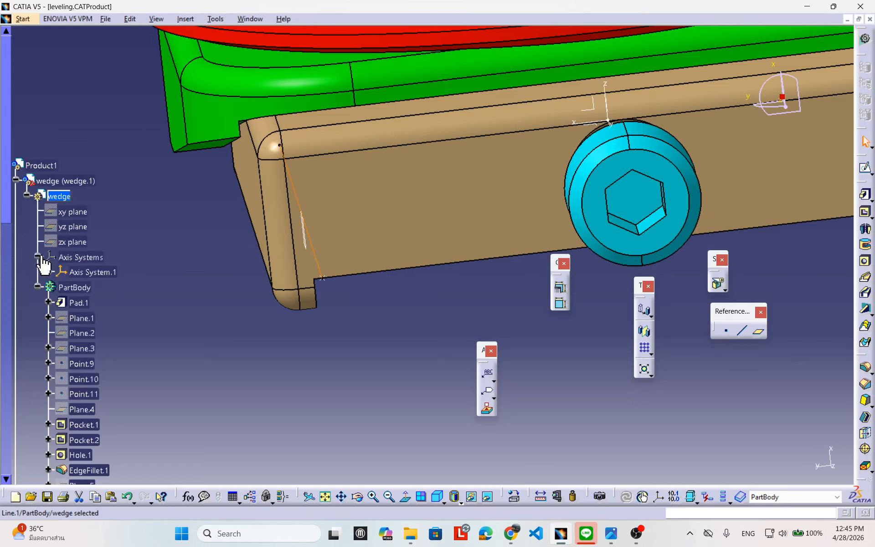
pyautogui.doubleClick(43, 166)
pyautogui.scroll(-4, 452, 279)
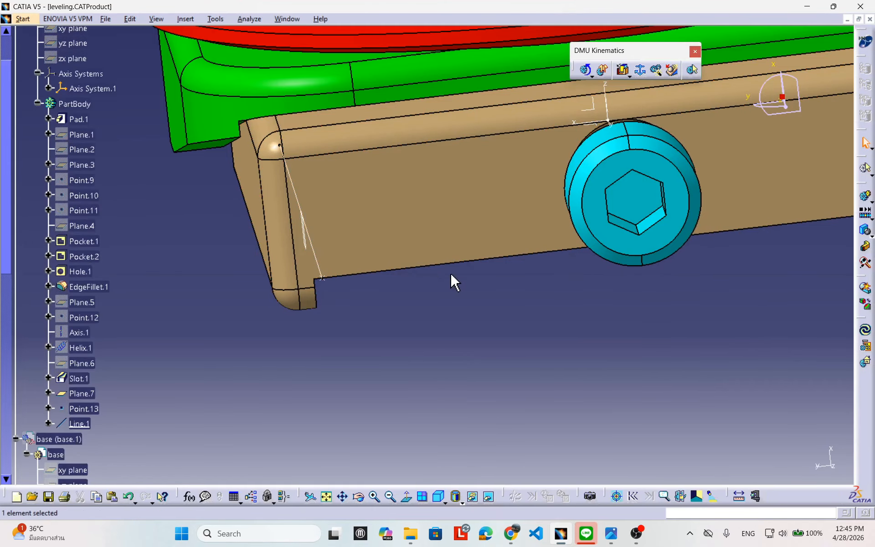
pyautogui.moveTo(452, 279); pyautogui.dragTo(435, 275, button='middle')
# Step: Find the hidden base.1 component in the product structure and show it
pyautogui.scroll(-3, 183, 294)
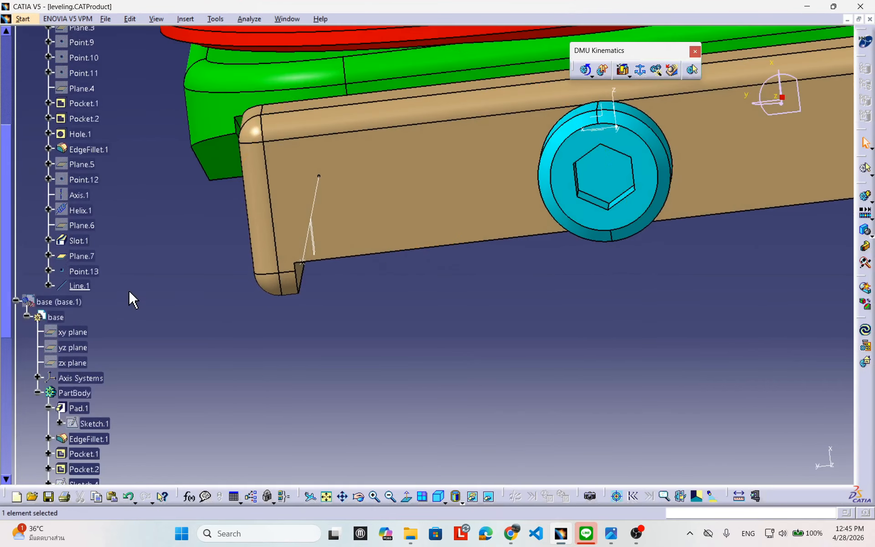
pyautogui.scroll(-3, 145, 308)
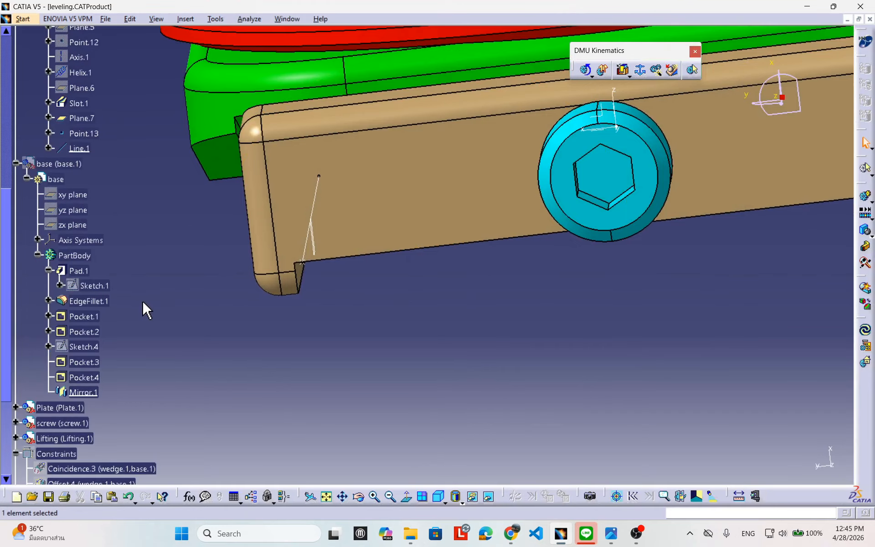
pyautogui.scroll(-3, 146, 310)
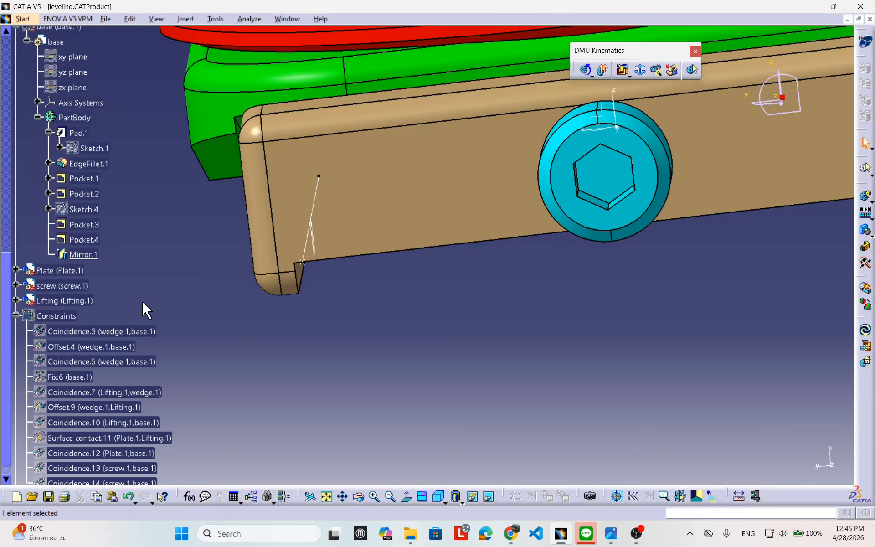
pyautogui.scroll(4, 139, 303)
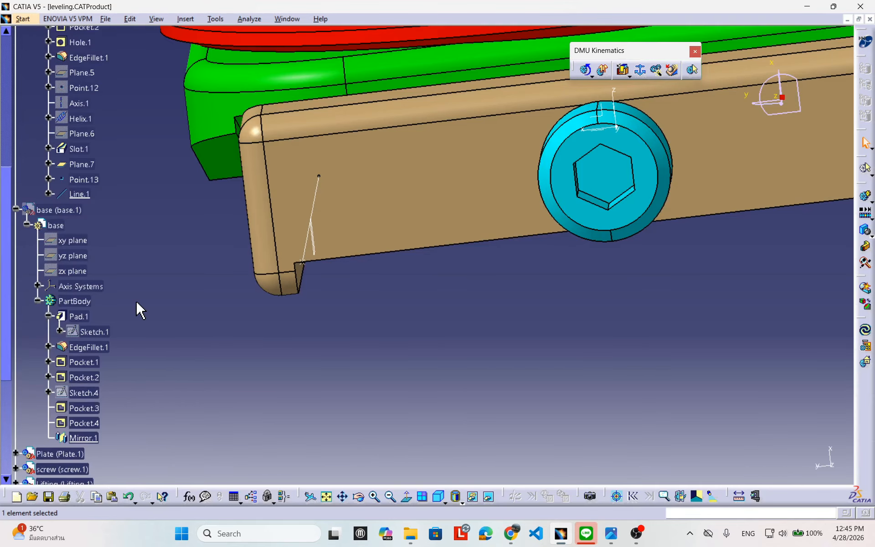
pyautogui.rightClick(57, 210)
pyautogui.click(80, 245)
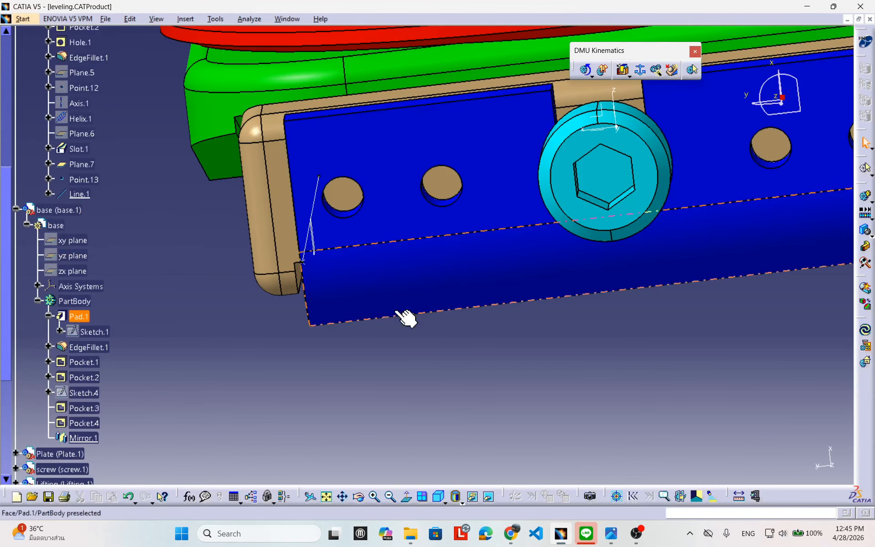
# Step: Start a Prismatic joint and create a new mechanism for it with the default name
pyautogui.moveTo(401, 315); pyautogui.dragTo(474, 340, button='middle')
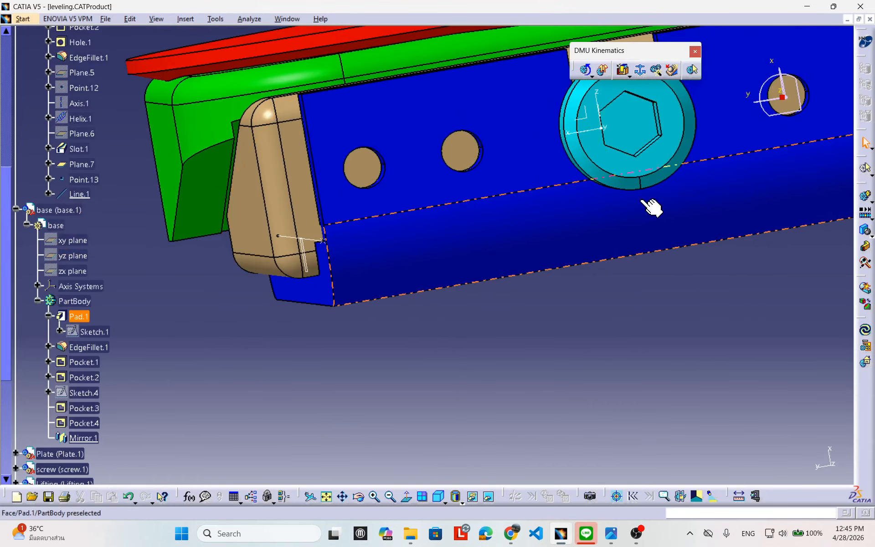
pyautogui.click(623, 70)
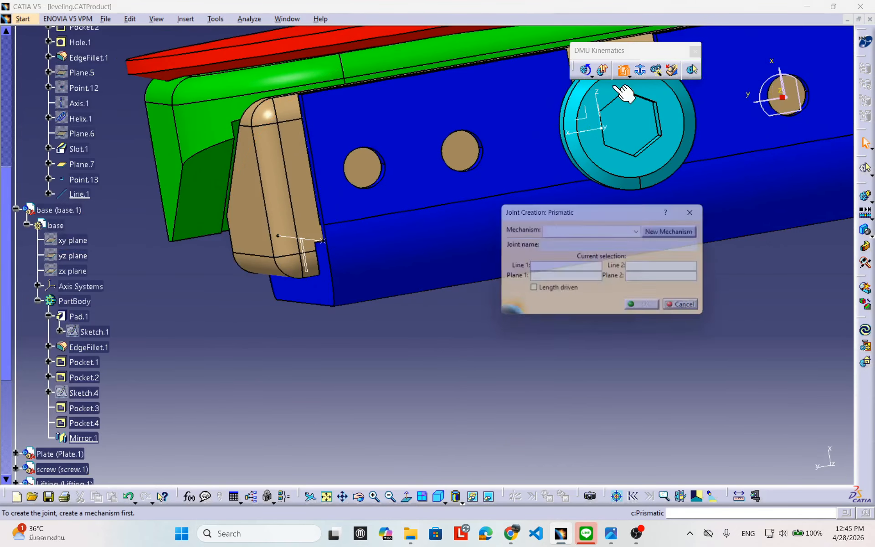
pyautogui.click(675, 232)
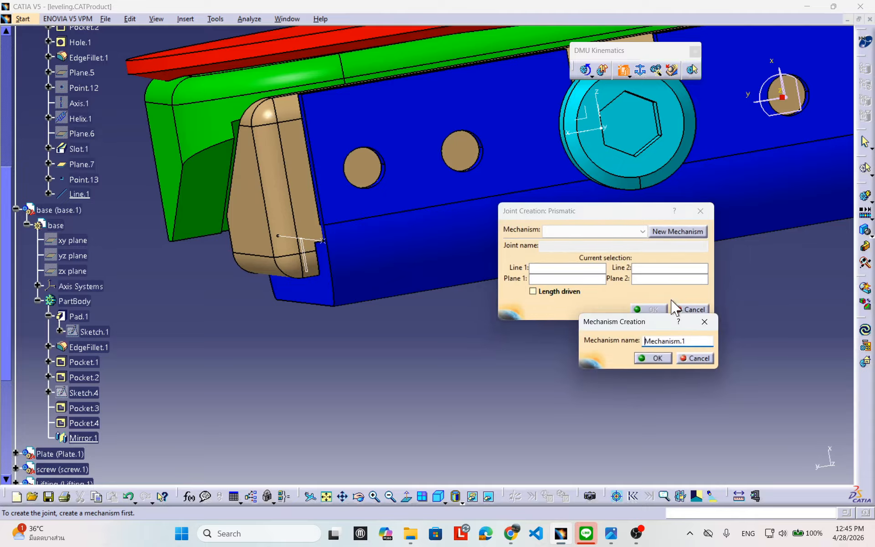
pyautogui.click(657, 358)
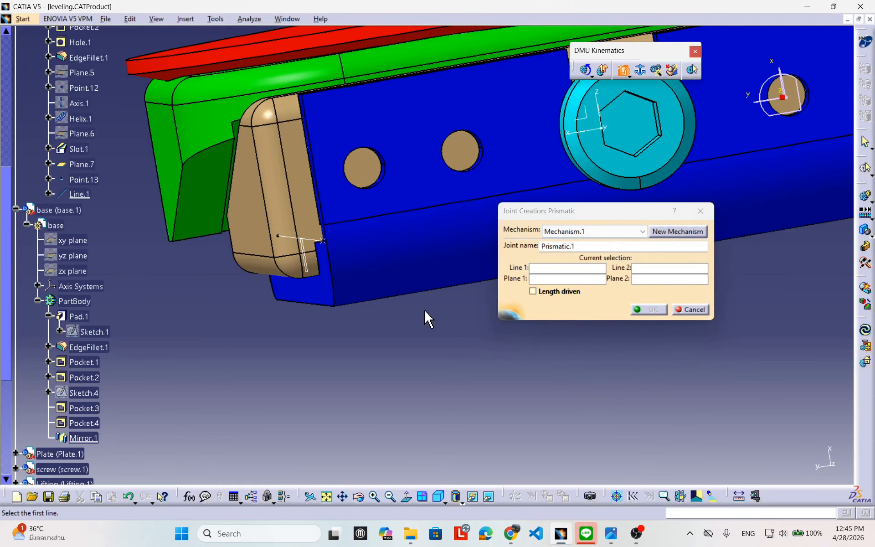
# Step: Hide the wedge's solid body to expose the base edge beside the reference line
pyautogui.moveTo(425, 312)
pyautogui.mouseDown(button='middle')
pyautogui.moveTo(342, 362)
pyautogui.moveTo(387, 358)
pyautogui.moveTo(372, 273)
pyautogui.moveTo(430, 307)
pyautogui.mouseUp(button='middle')
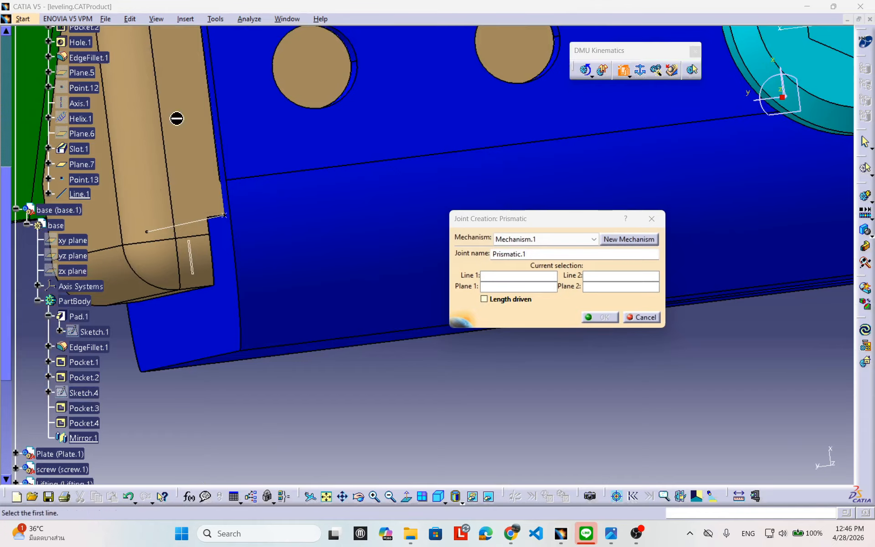
pyautogui.rightClick(186, 170)
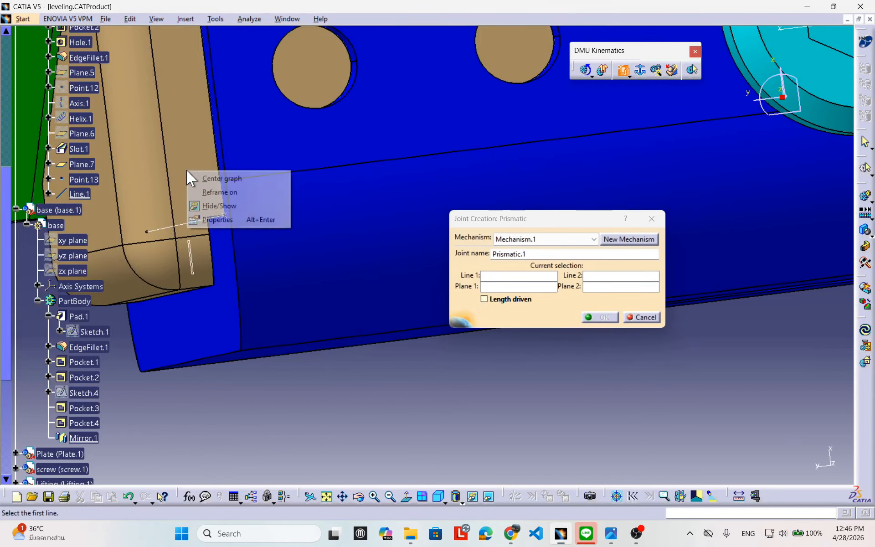
pyautogui.click(202, 204)
# Step: Set the joint's Line 1 to the base's end-face edge and Line 2 to the wedge's Line.1
pyautogui.moveTo(396, 217); pyautogui.dragTo(220, 165, button='middle')
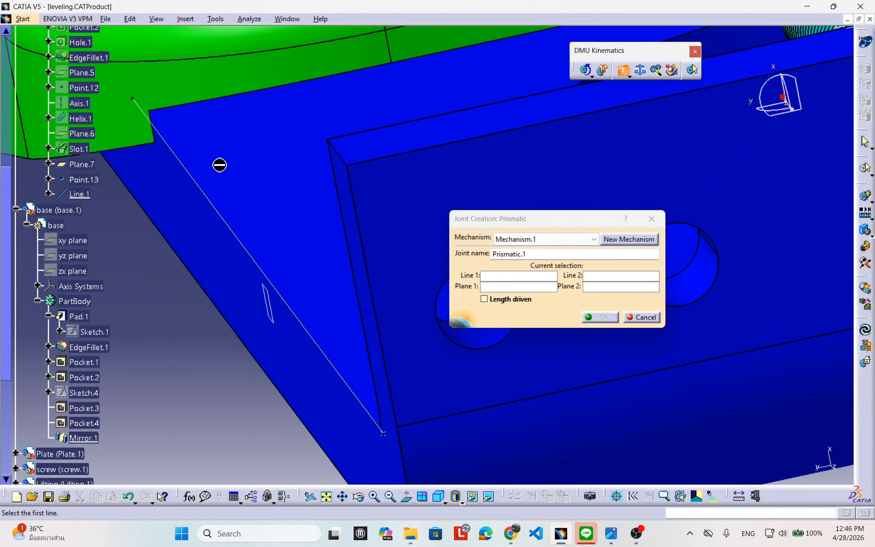
pyautogui.moveTo(358, 266); pyautogui.dragTo(371, 218, button='middle')
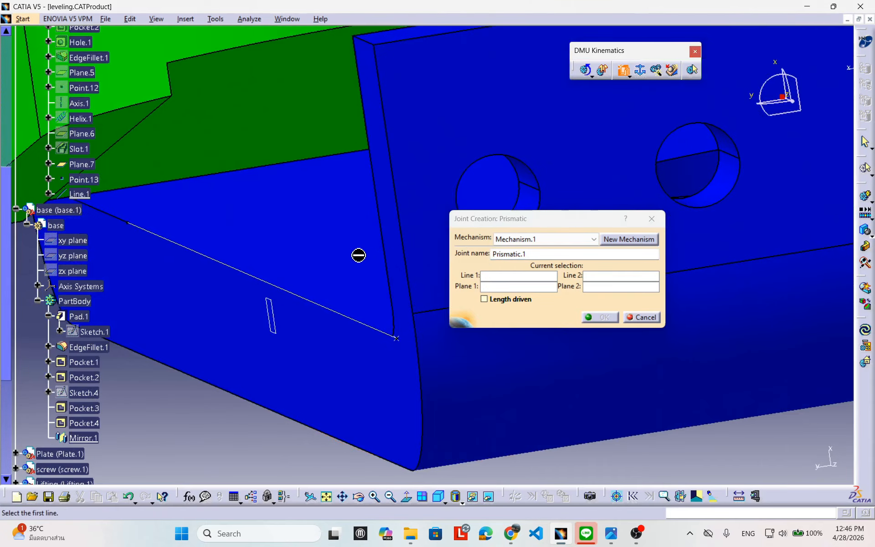
pyautogui.moveTo(317, 285); pyautogui.dragTo(397, 313, button='middle')
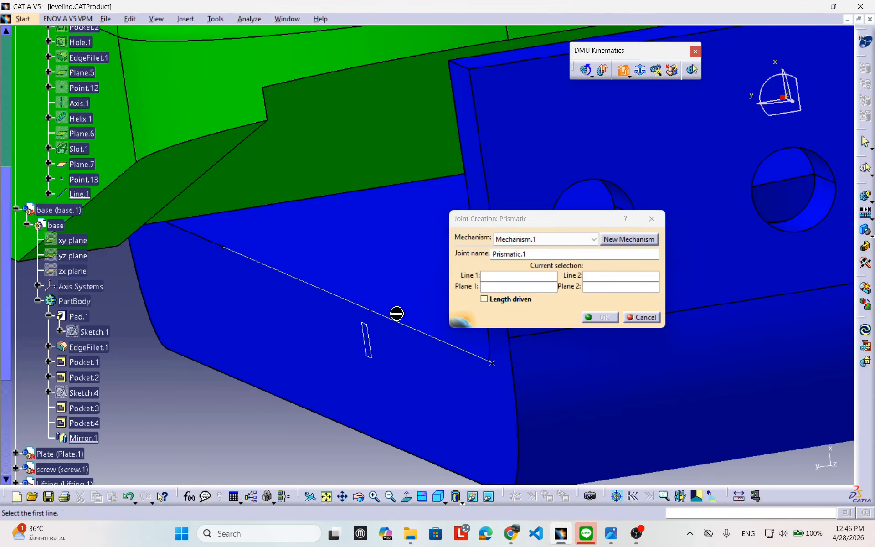
pyautogui.click(280, 267)
pyautogui.moveTo(279, 267); pyautogui.dragTo(358, 352, button='middle')
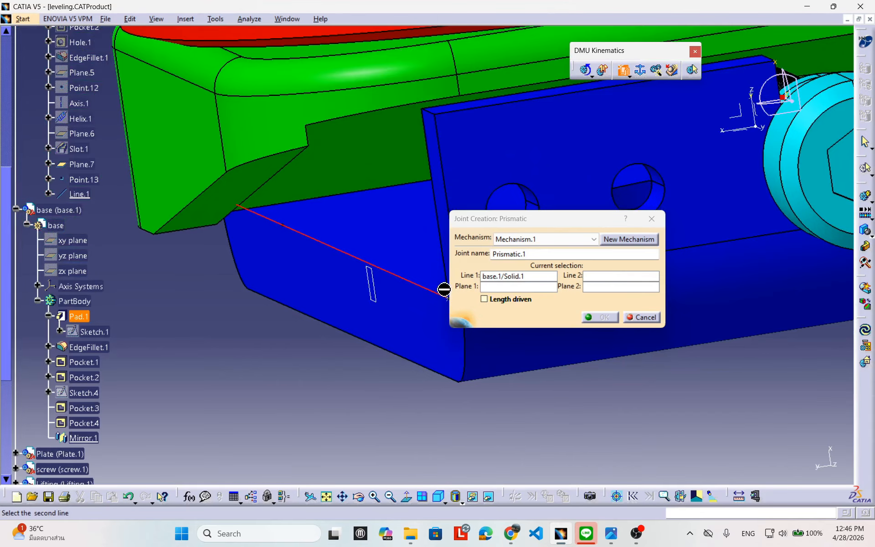
pyautogui.click(81, 195)
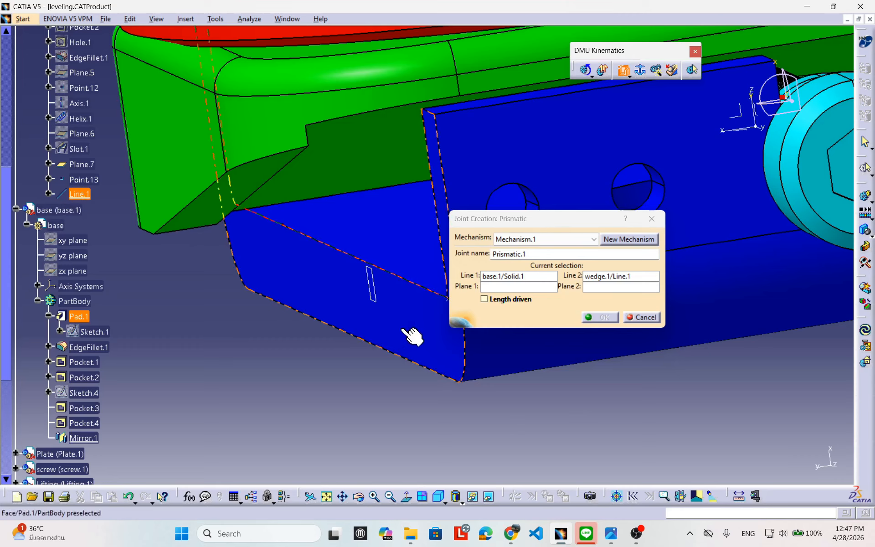
# Step: Set the joint's Plane 1 to the base's end face and Plane 2 to the wedge's Plane.7, and create the prismatic joint
pyautogui.click(424, 326)
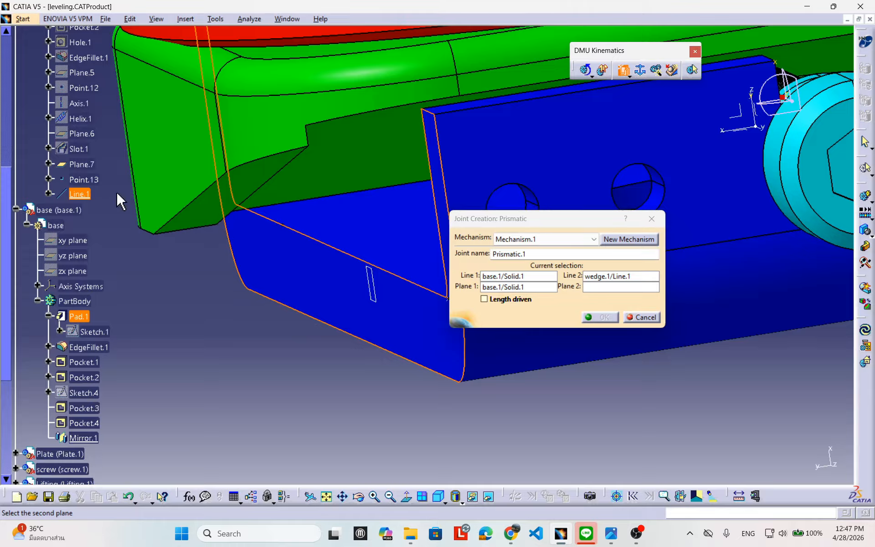
pyautogui.click(83, 165)
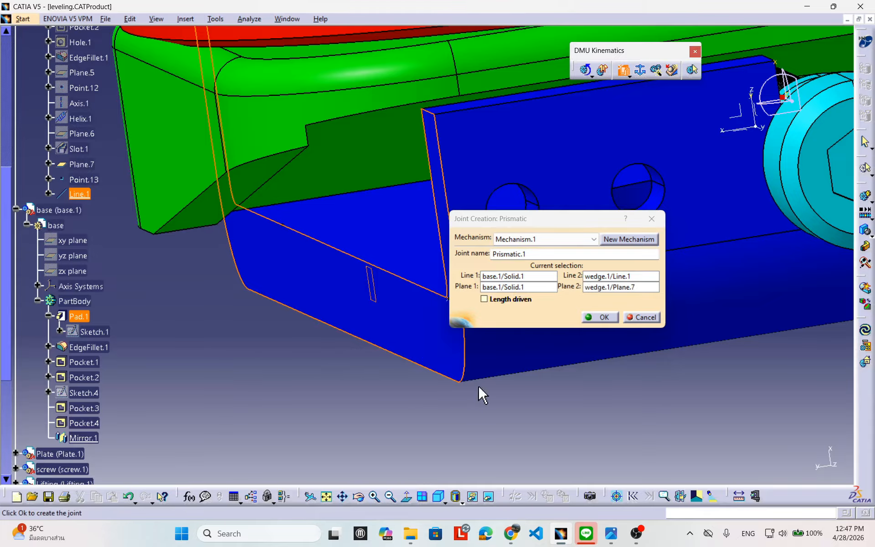
pyautogui.click(599, 317)
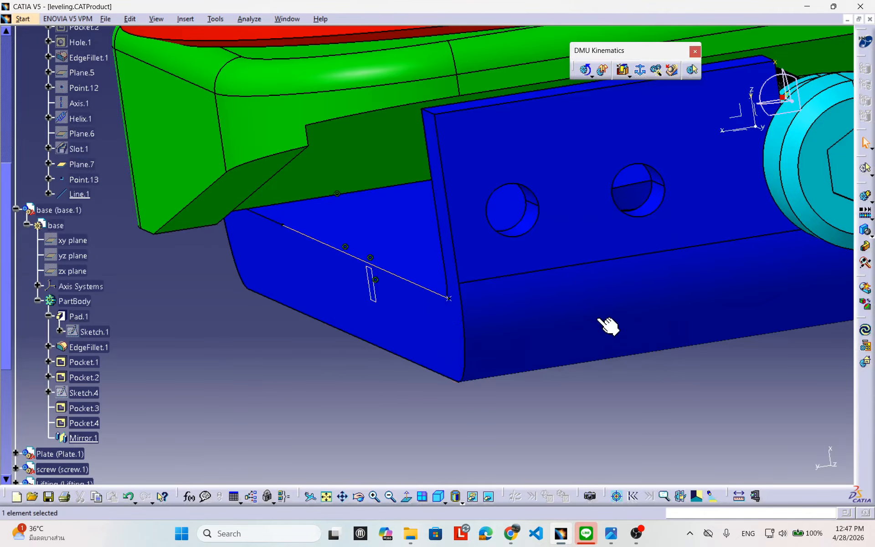
# Step: Expand the applications branch of the product structure down to the constraints under Mechanism.1's prismatic joint
pyautogui.moveTo(549, 321); pyautogui.dragTo(548, 335, button='middle')
pyautogui.scroll(-7, 157, 400)
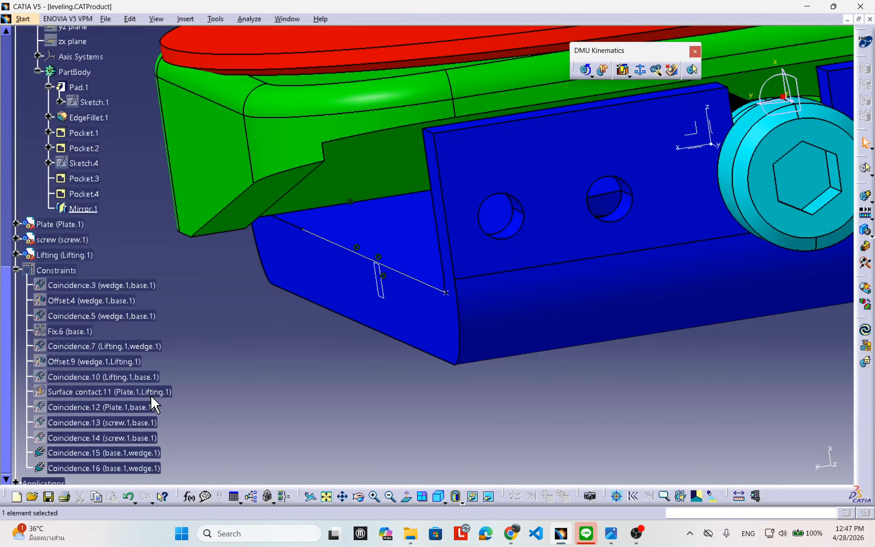
pyautogui.click(16, 392)
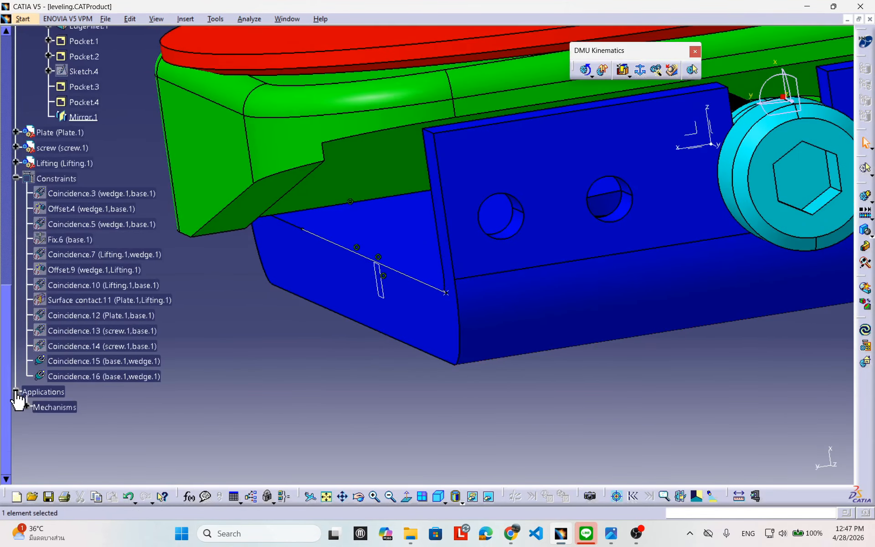
pyautogui.click(26, 407)
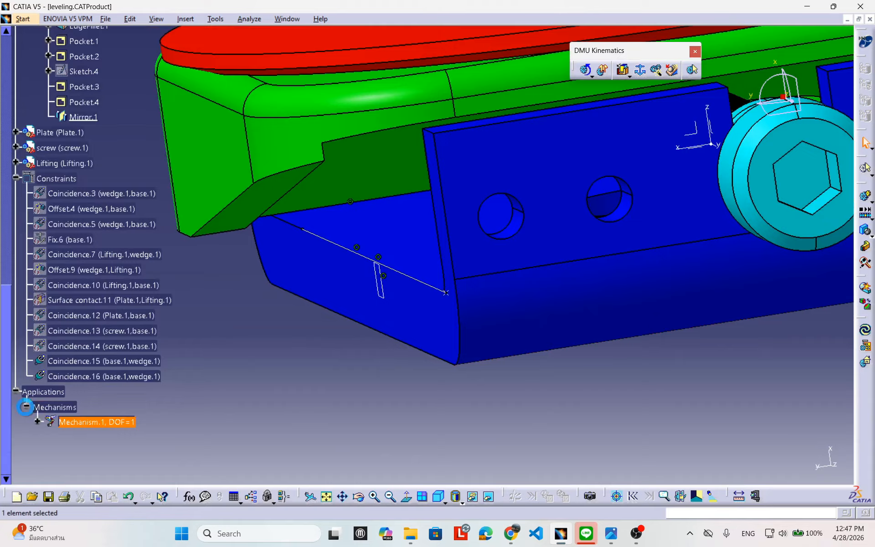
pyautogui.scroll(-2, 138, 399)
pyautogui.click(37, 330)
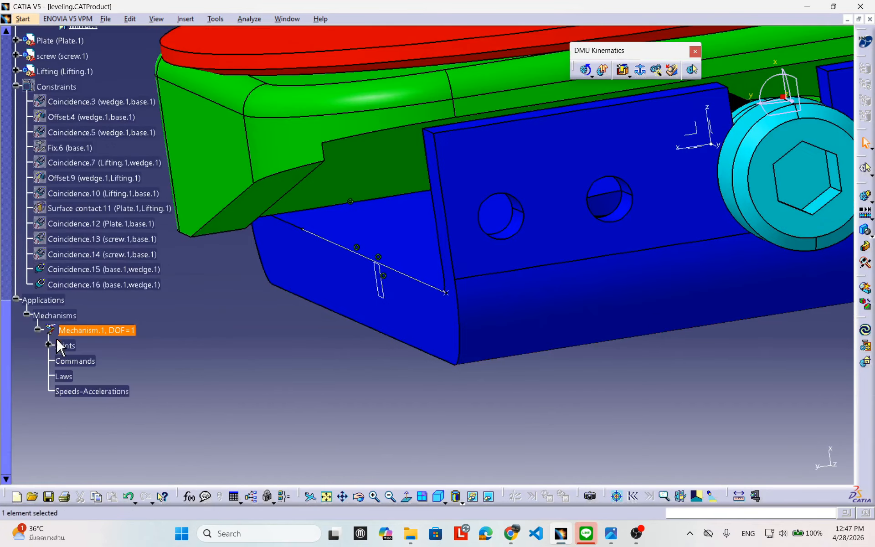
pyautogui.click(49, 345)
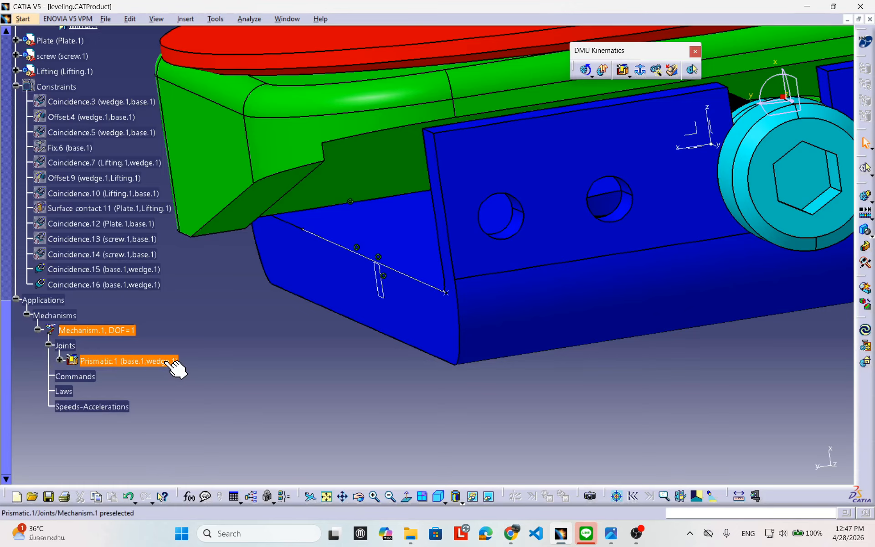
pyautogui.click(60, 361)
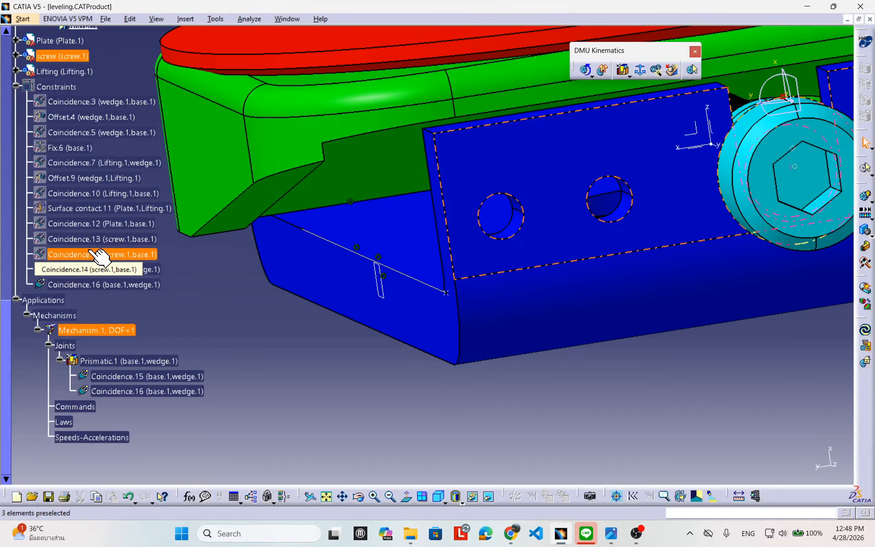
# Step: Examine the base edge and the wedge's reference line and plane that the prismatic joint's coincidences align
pyautogui.moveTo(411, 341); pyautogui.dragTo(471, 286, button='middle')
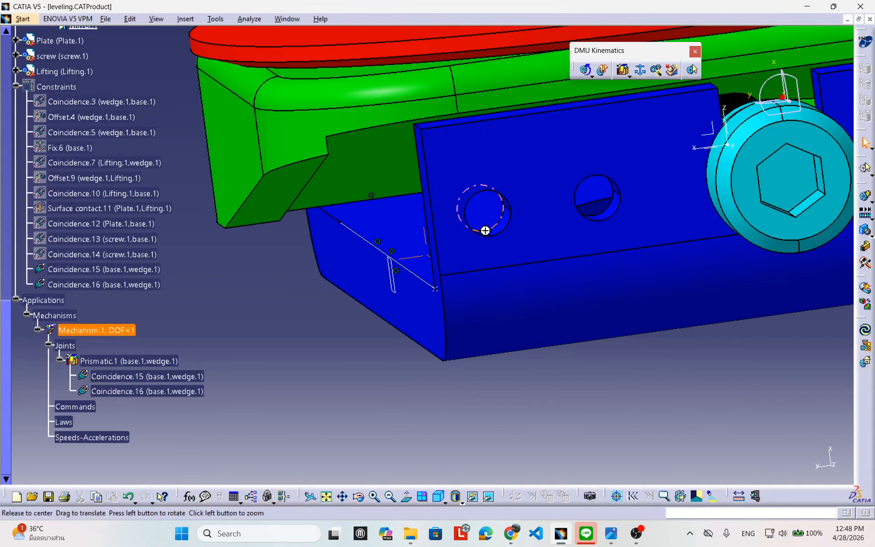
pyautogui.moveTo(485, 231); pyautogui.dragTo(502, 242, button='middle')
pyautogui.moveTo(319, 368); pyautogui.dragTo(333, 371, button='middle')
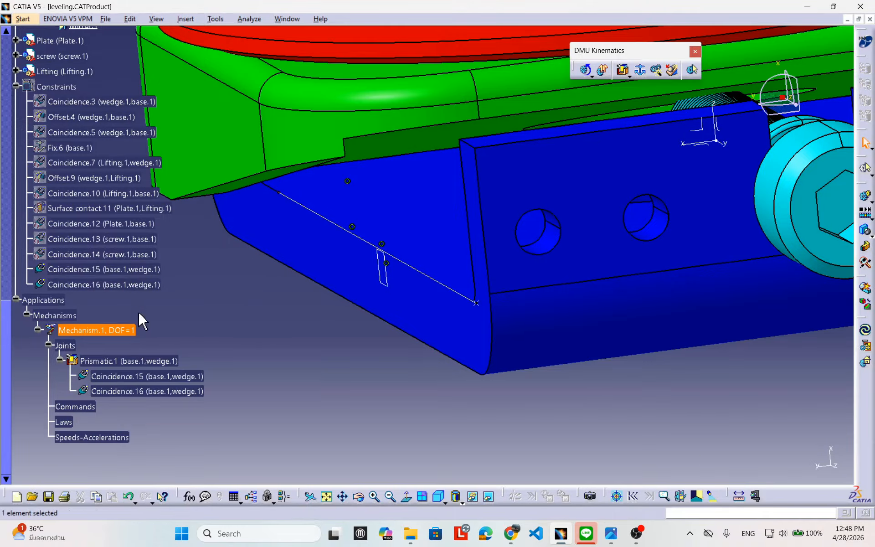
pyautogui.click(134, 377)
pyautogui.moveTo(405, 415); pyautogui.dragTo(527, 420, button='middle')
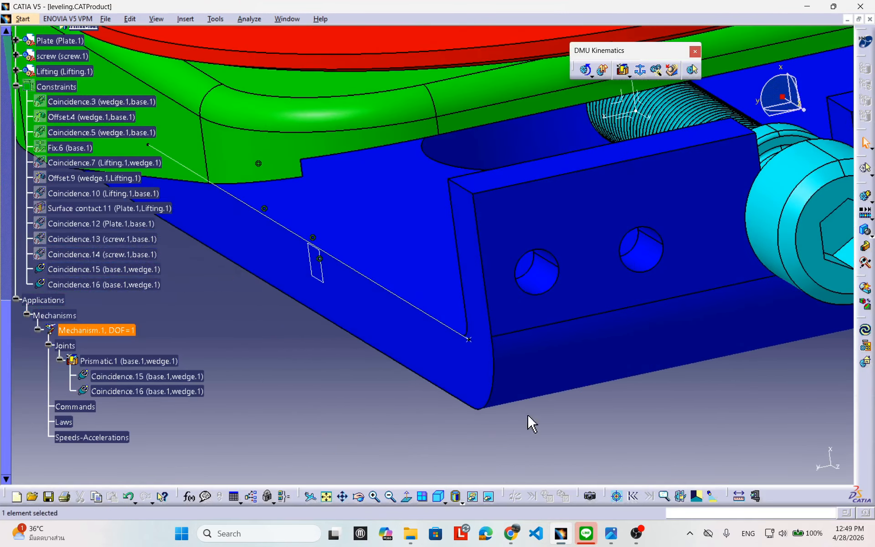
pyautogui.moveTo(360, 406); pyautogui.dragTo(275, 392, button='middle')
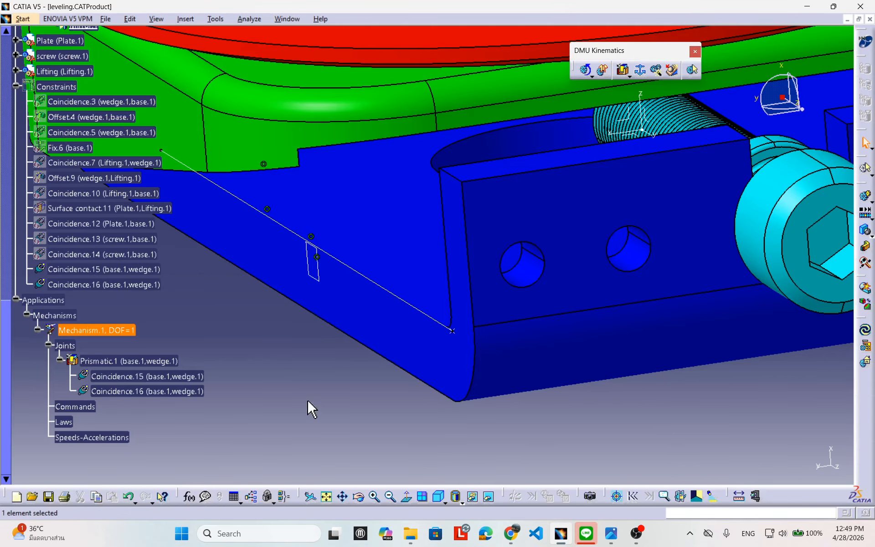
pyautogui.moveTo(281, 420); pyautogui.dragTo(287, 410, button='middle')
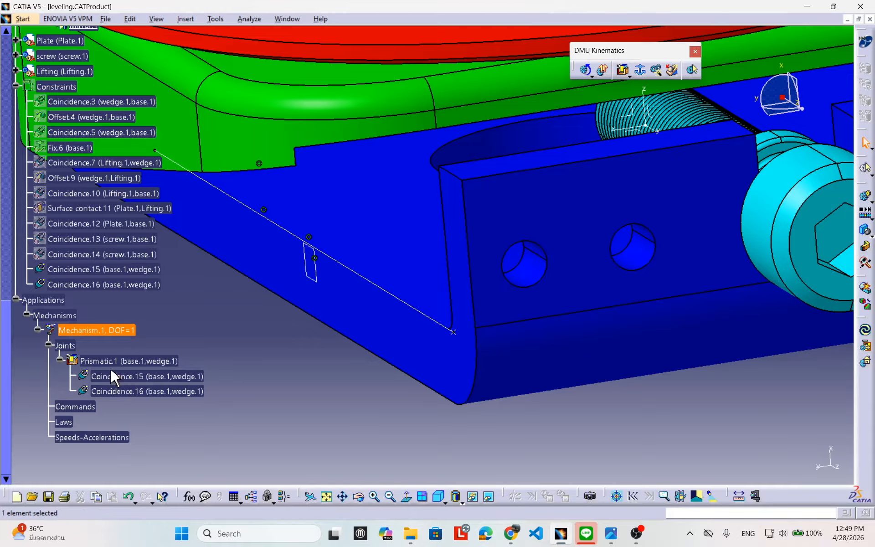
# Step: Edit the Prismatic.1 joint to be length driven, accepting the default limits of -100 mm and 100 mm
pyautogui.doubleClick(147, 362)
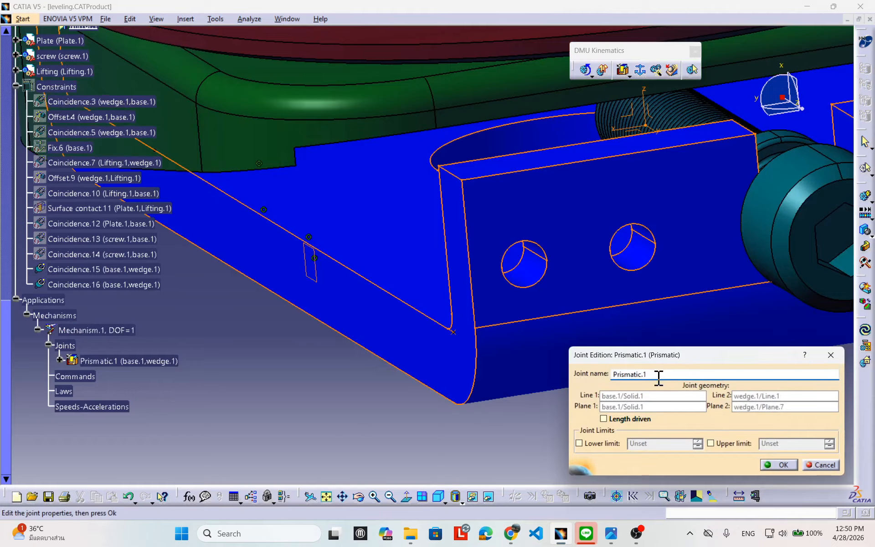
pyautogui.moveTo(668, 360); pyautogui.dragTo(605, 344)
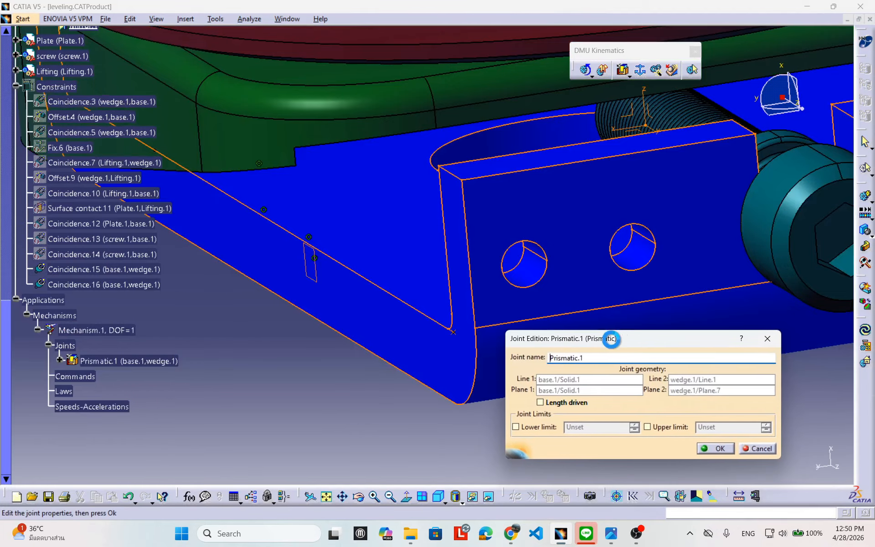
pyautogui.click(547, 405)
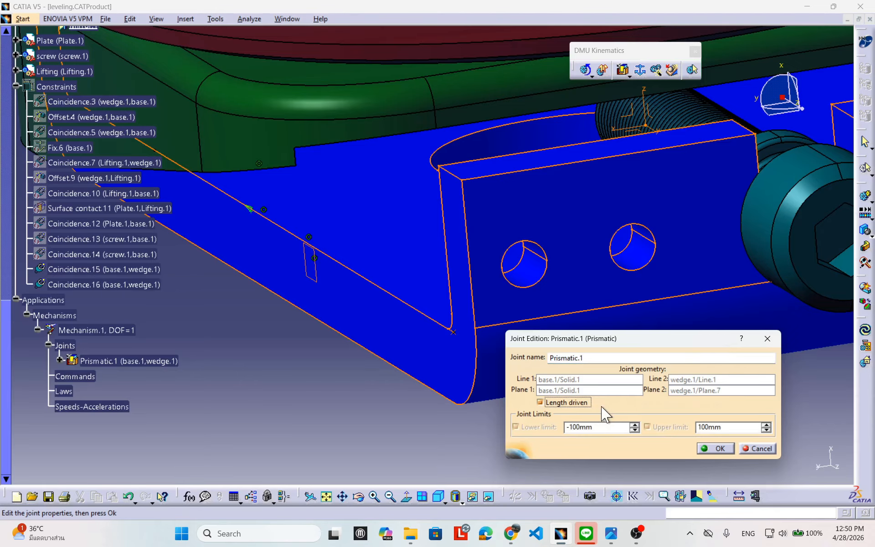
pyautogui.click(716, 449)
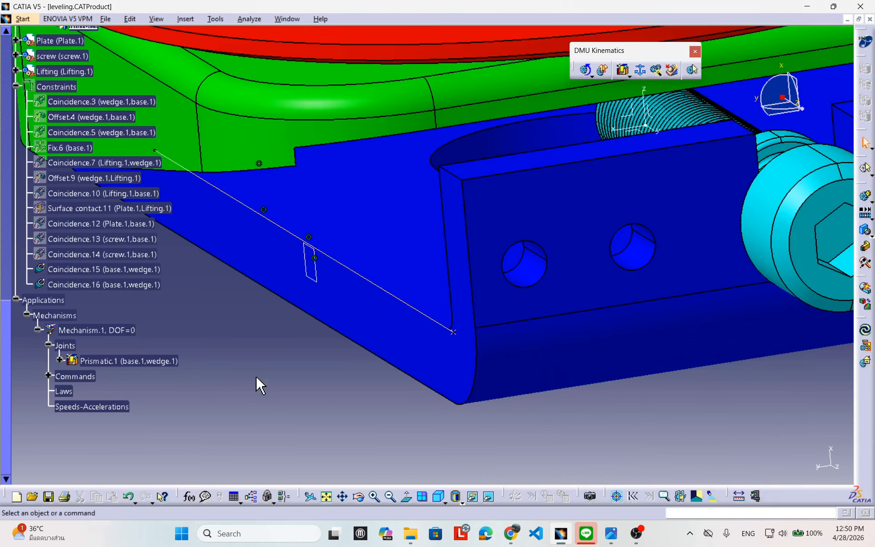
# Step: Define base.1 as the fixed part of Mechanism.1
pyautogui.moveTo(340, 402); pyautogui.dragTo(445, 459, button='middle')
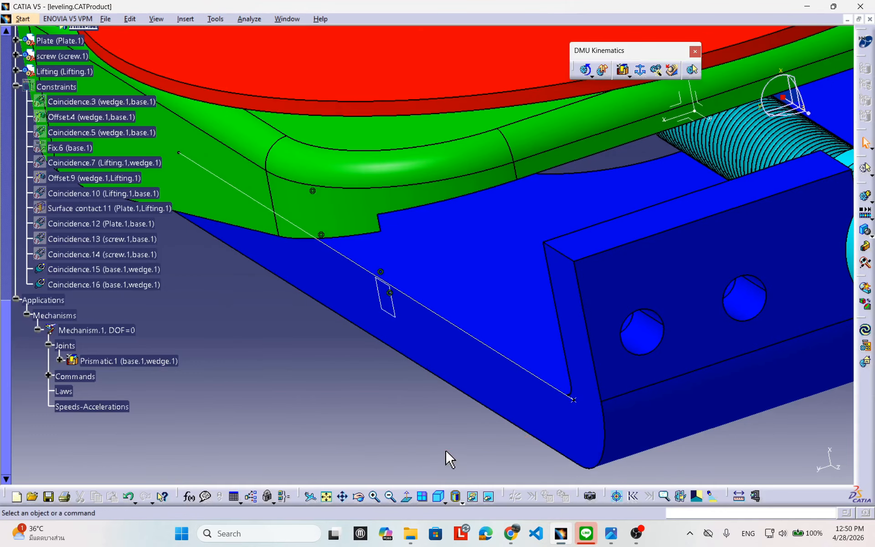
pyautogui.moveTo(386, 453)
pyautogui.mouseDown(button='middle')
pyautogui.moveTo(415, 453)
pyautogui.moveTo(394, 454)
pyautogui.mouseUp(button='middle')
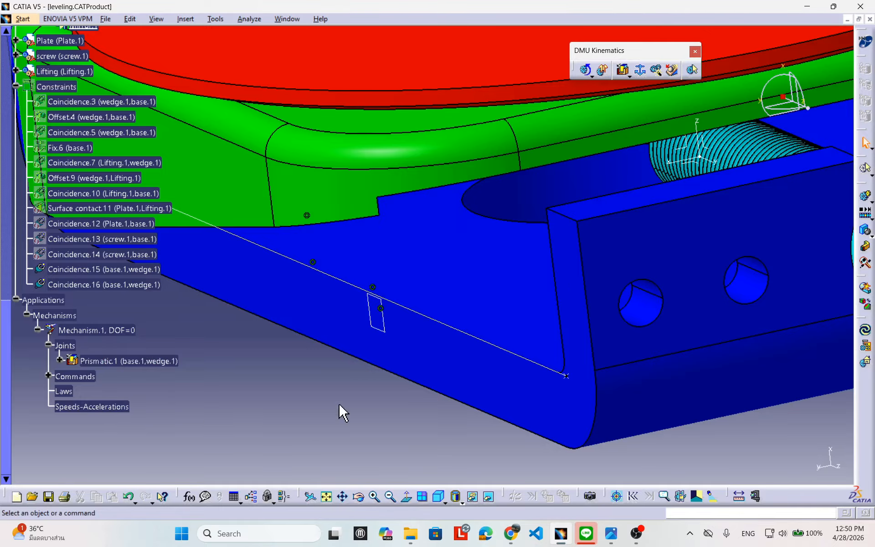
pyautogui.moveTo(340, 405); pyautogui.dragTo(350, 434, button='middle')
pyautogui.moveTo(237, 416); pyautogui.dragTo(258, 403, button='middle')
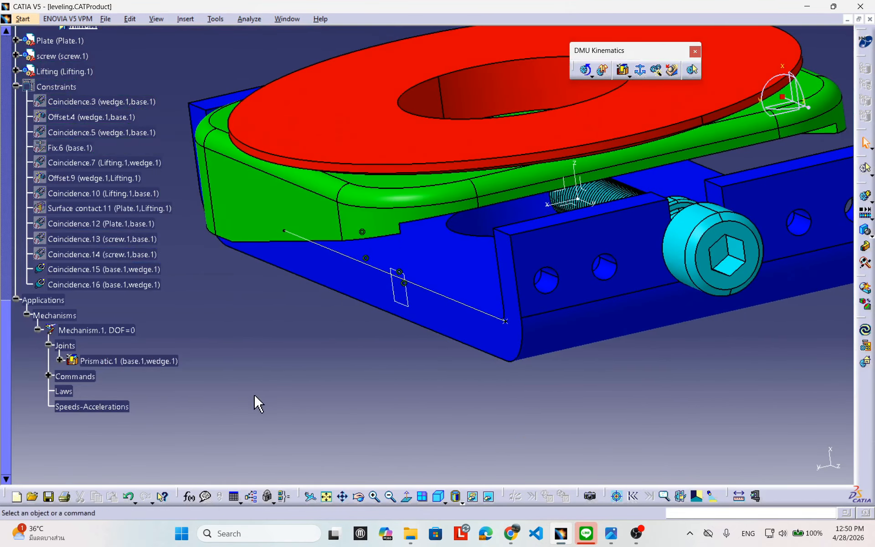
pyautogui.click(640, 69)
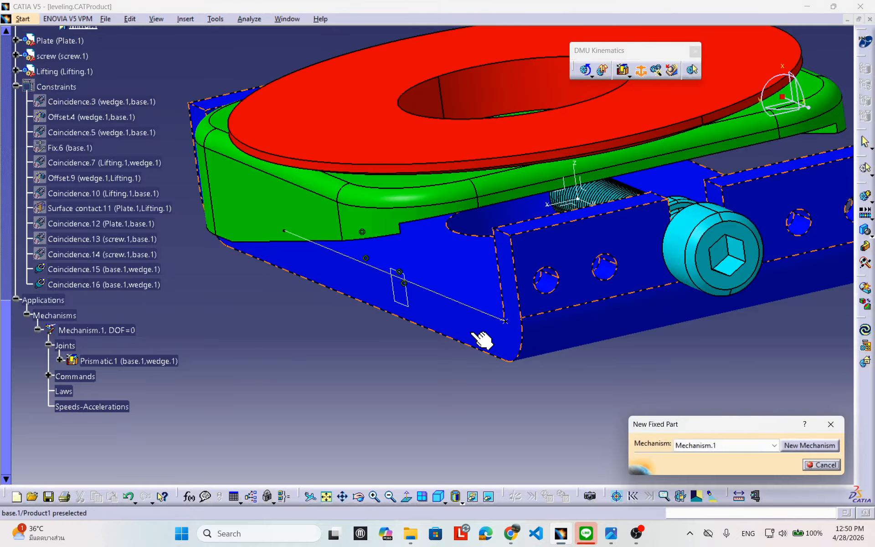
pyautogui.click(491, 338)
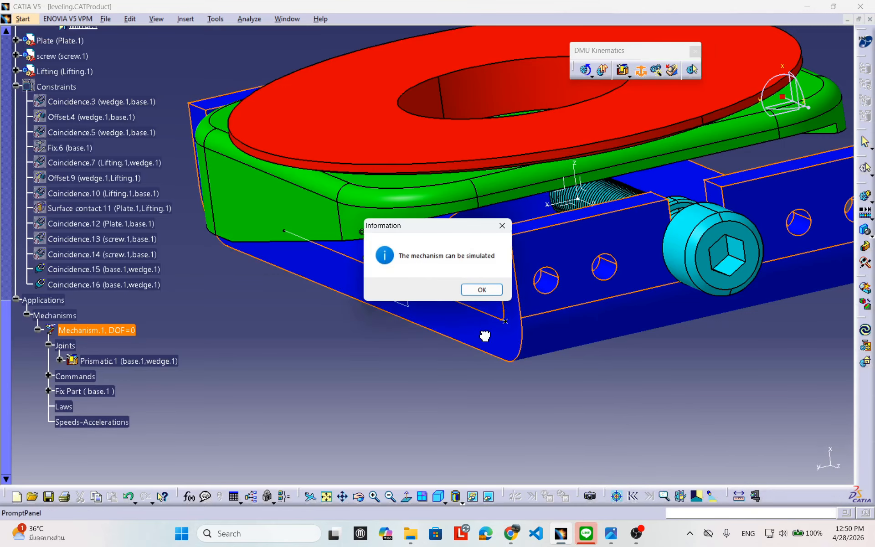
pyautogui.click(482, 290)
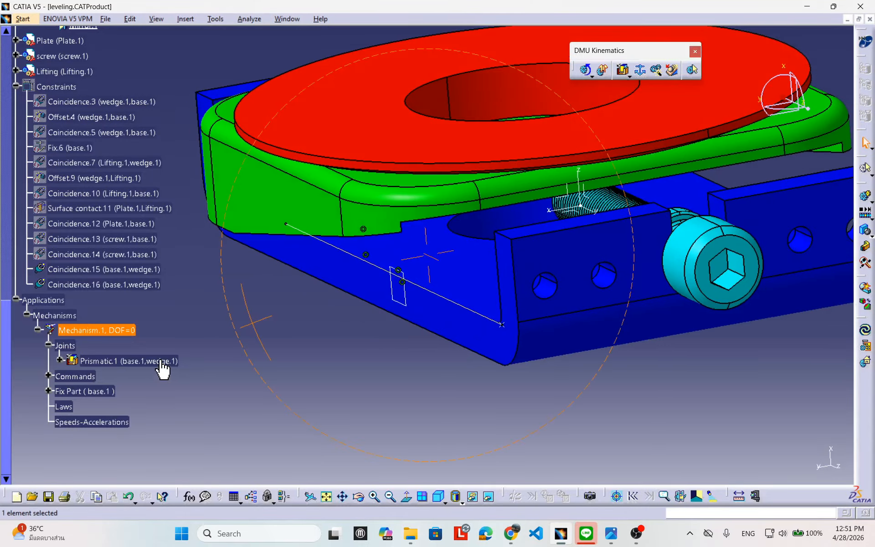
# Step: Create a simulation of Mechanism.1 with the default name and arrange its dialogs clear of the assembly
pyautogui.click(866, 199)
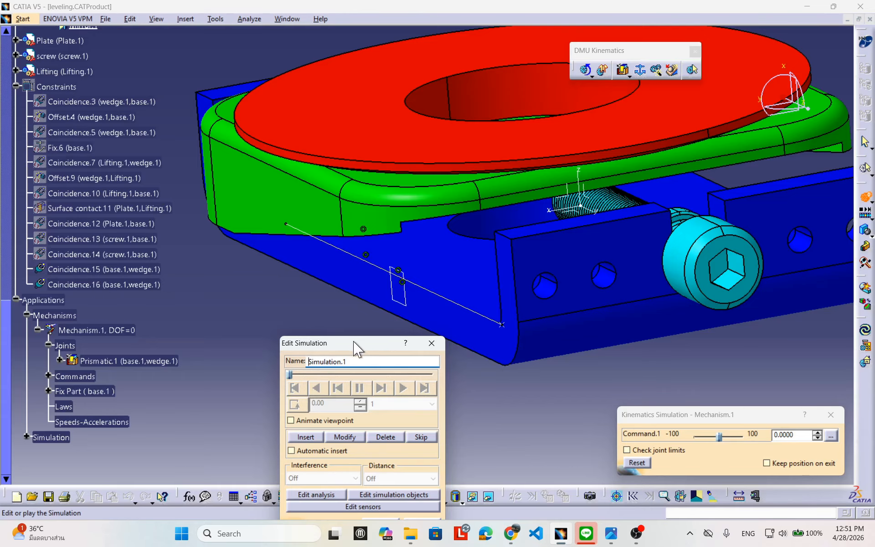
pyautogui.moveTo(650, 409); pyautogui.dragTo(478, 379)
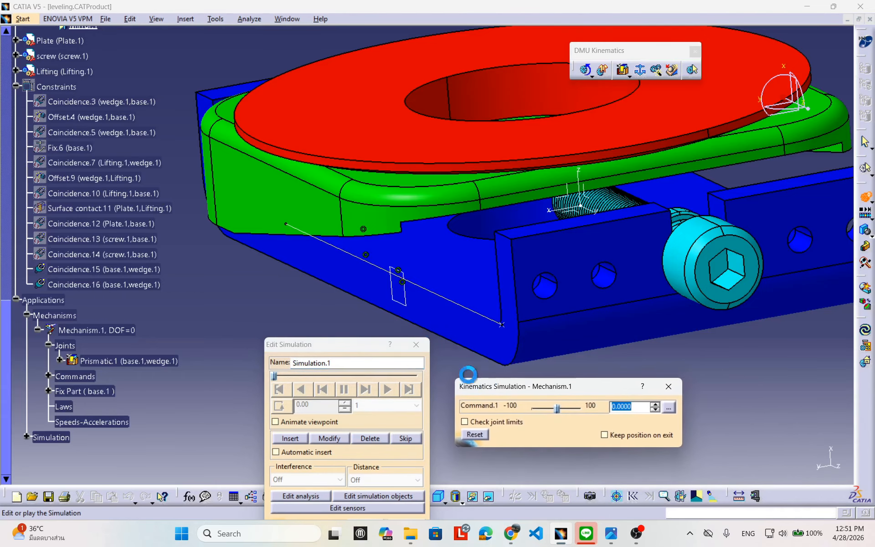
pyautogui.moveTo(314, 344); pyautogui.dragTo(734, 318)
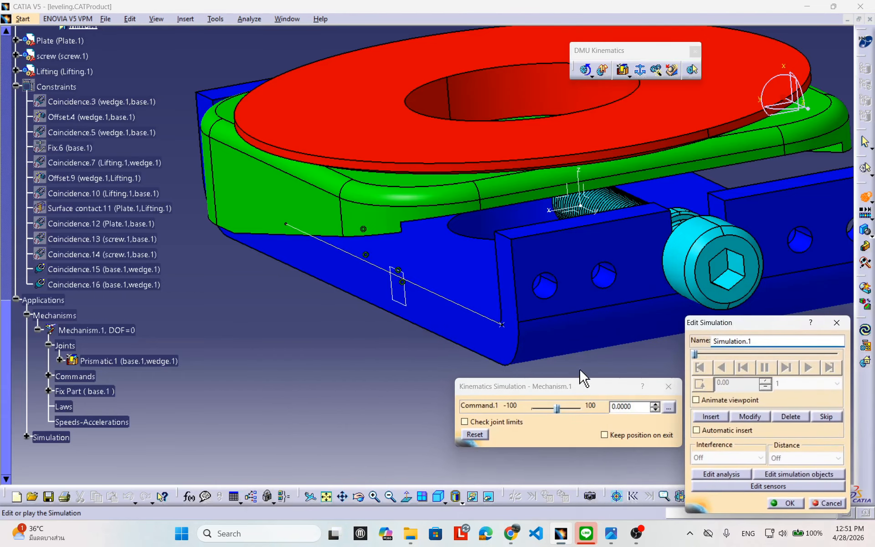
pyautogui.moveTo(565, 387); pyautogui.dragTo(331, 372)
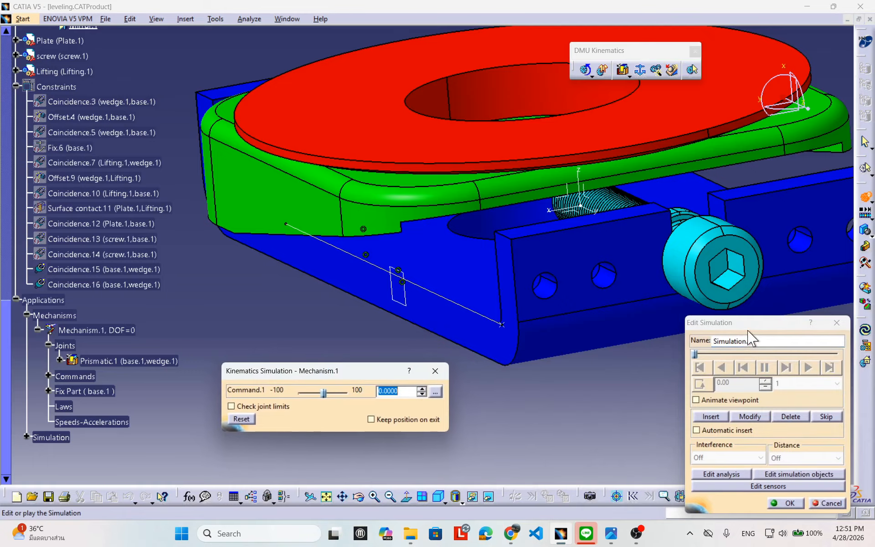
pyautogui.moveTo(752, 327); pyautogui.dragTo(733, 334)
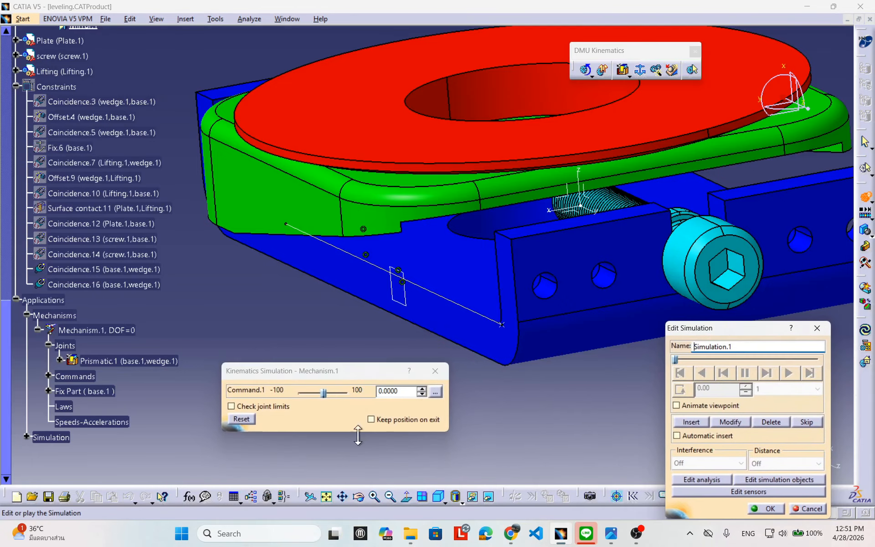
pyautogui.moveTo(338, 370); pyautogui.dragTo(366, 373)
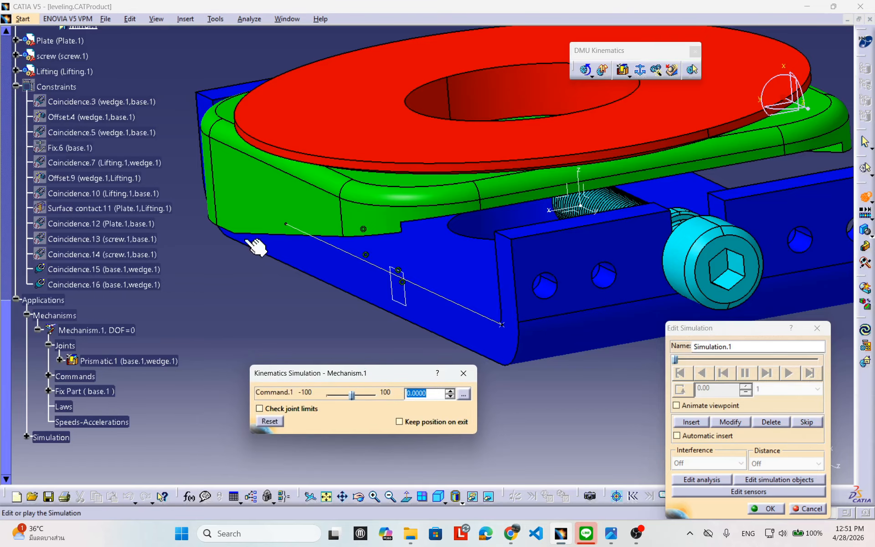
# Step: Find the wedge's hidden Pad.1 in the product structure and show the wedge's solid body
pyautogui.scroll(2, 100, 153)
pyautogui.scroll(10, 137, 171)
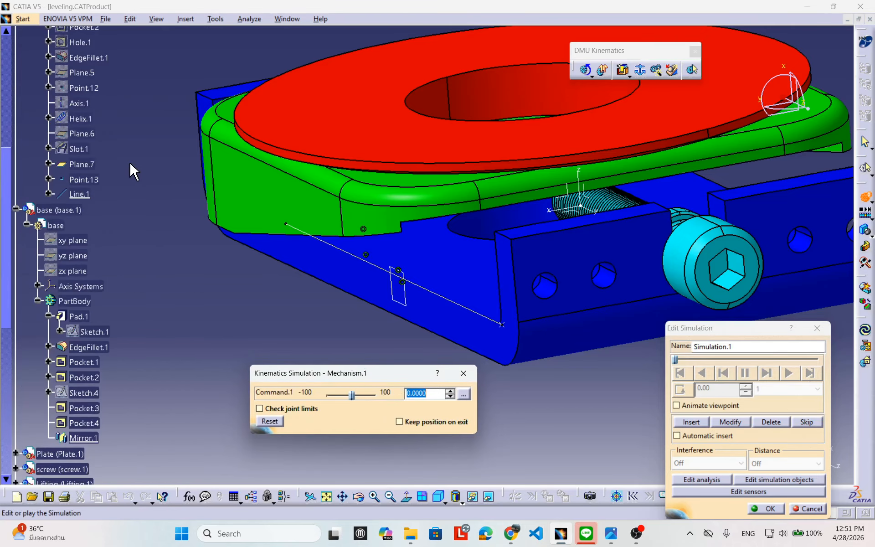
pyautogui.scroll(3, 94, 177)
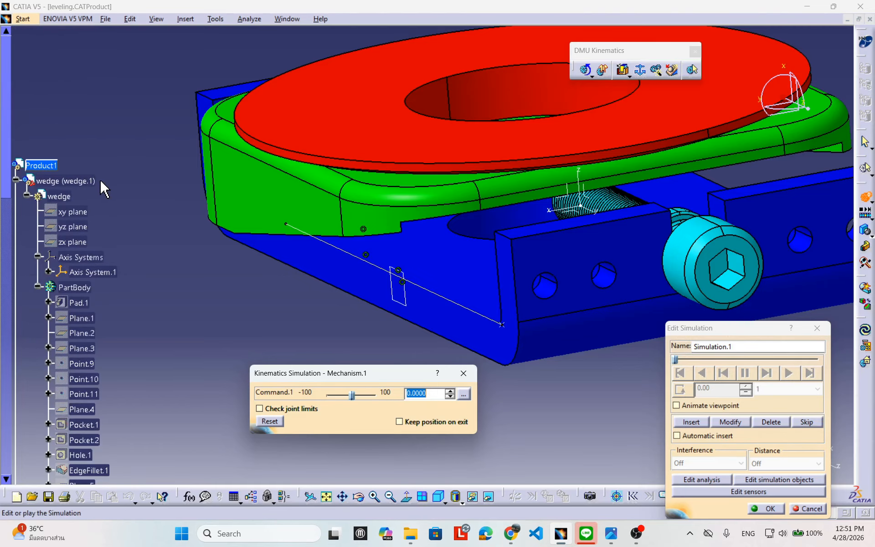
pyautogui.scroll(-2, 102, 182)
pyautogui.rightClick(79, 211)
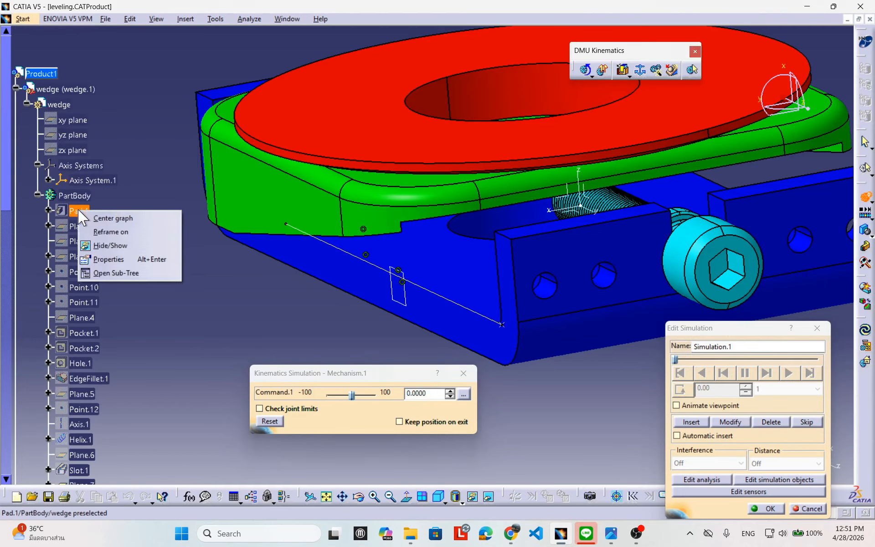
pyautogui.click(110, 245)
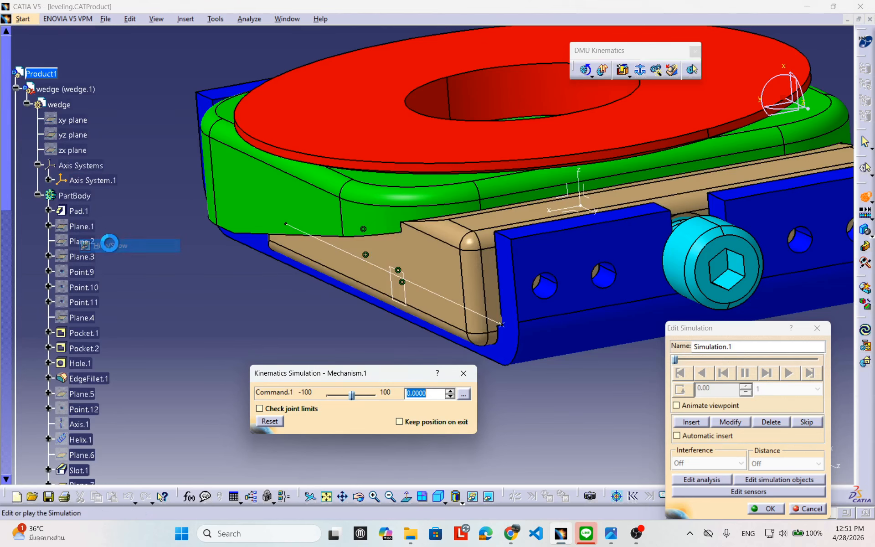
# Step: Move the wedge along the base by setting the simulation's Command.1 to 22
pyautogui.click(352, 394)
pyautogui.moveTo(352, 396)
pyautogui.mouseDown()
pyautogui.moveTo(342, 396)
pyautogui.moveTo(357, 396)
pyautogui.mouseUp()
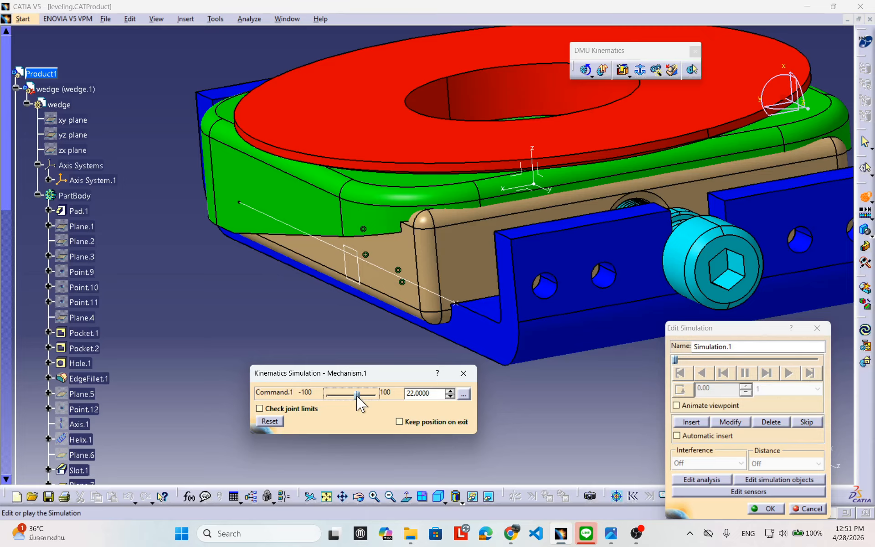
# Step: Record two simulation positions of the wedge, with Command.1 at 14 and at 28
pyautogui.moveTo(357, 396)
pyautogui.mouseDown()
pyautogui.moveTo(346, 396)
pyautogui.moveTo(356, 396)
pyautogui.mouseUp()
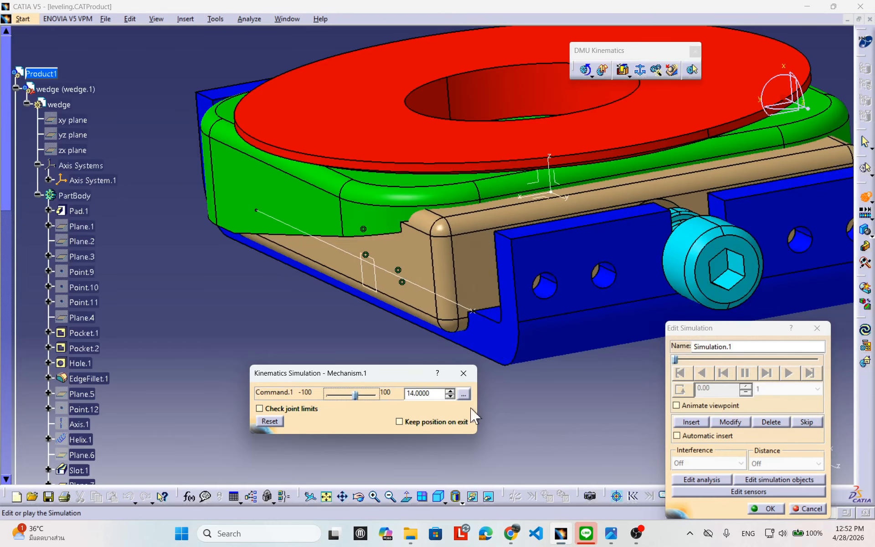
pyautogui.click(691, 421)
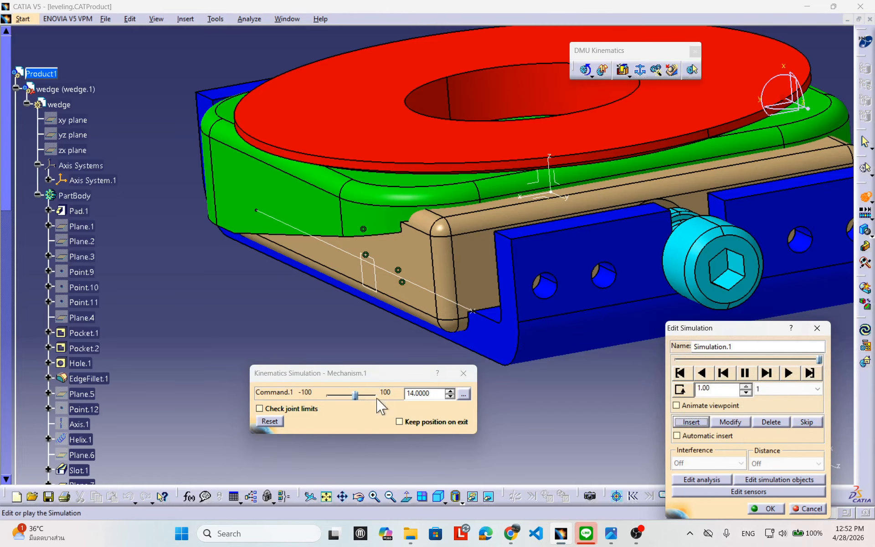
pyautogui.moveTo(705, 337); pyautogui.dragTo(660, 322)
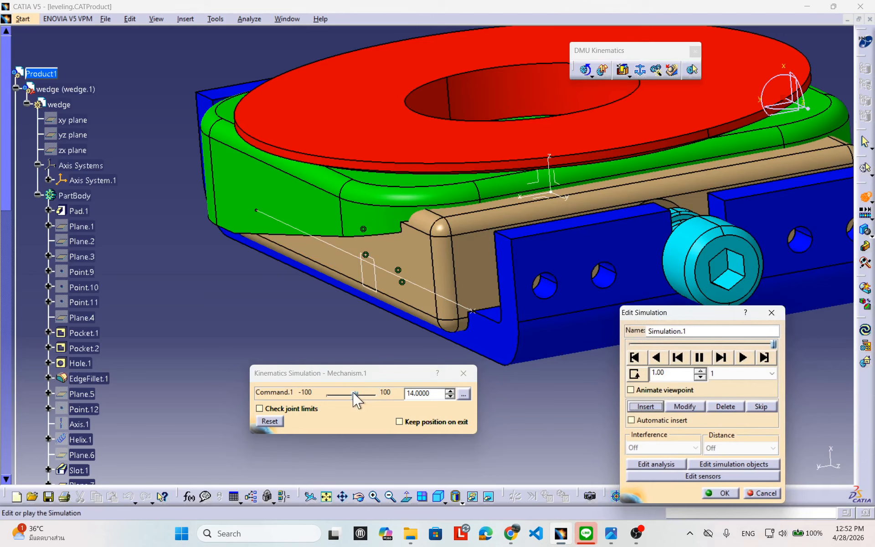
pyautogui.moveTo(357, 395); pyautogui.dragTo(360, 395)
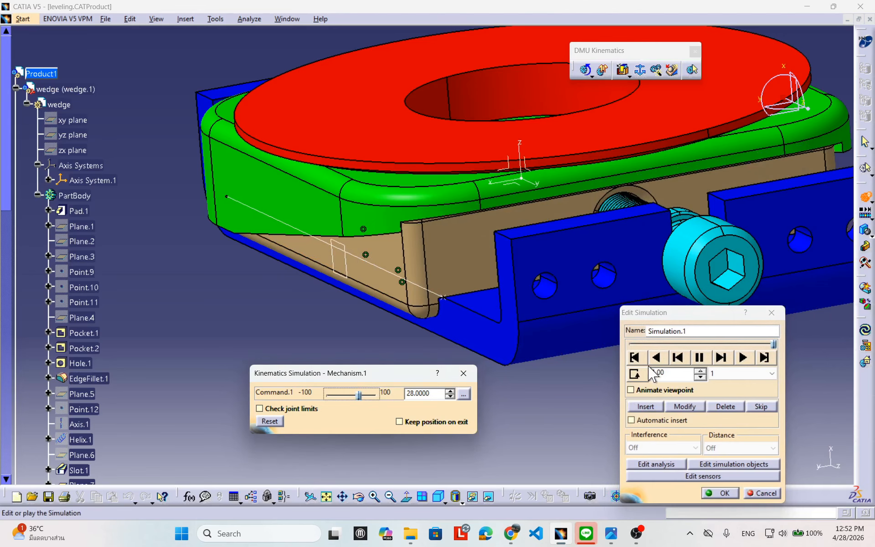
pyautogui.click(644, 406)
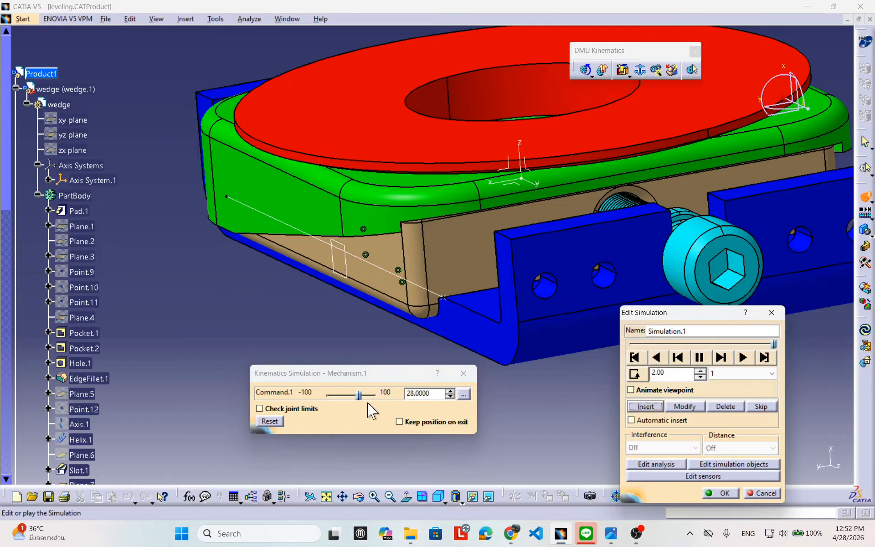
# Step: Record two more simulation positions with the wedge at its travel limits, Command.1 at 100 and at -100
pyautogui.moveTo(359, 396); pyautogui.dragTo(361, 395)
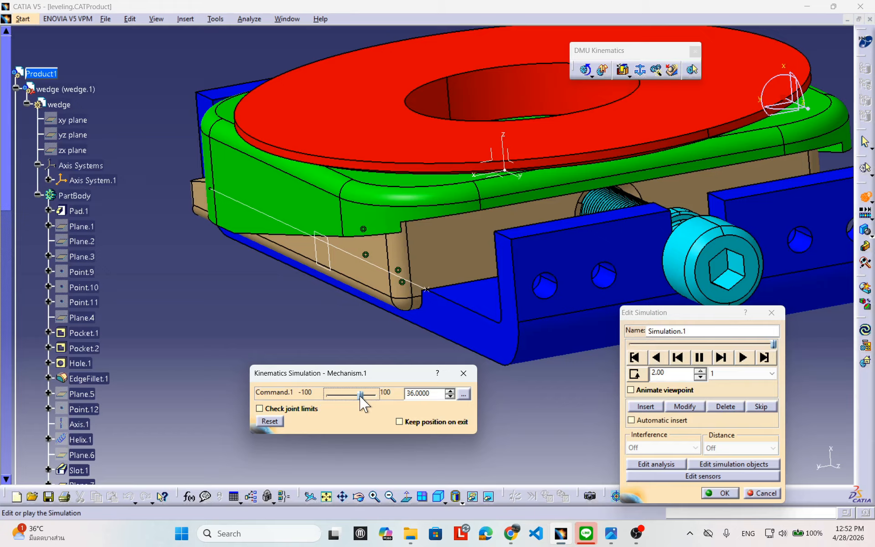
pyautogui.moveTo(361, 396); pyautogui.dragTo(423, 399)
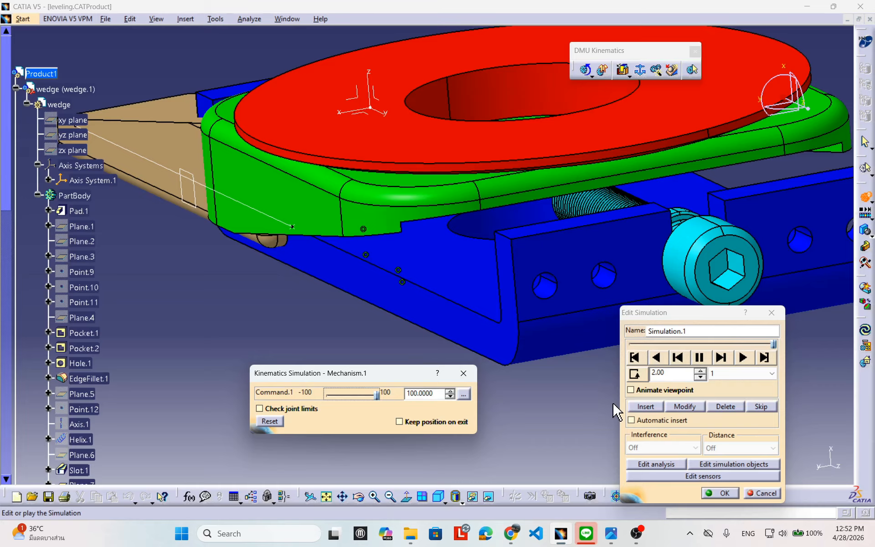
pyautogui.click(649, 407)
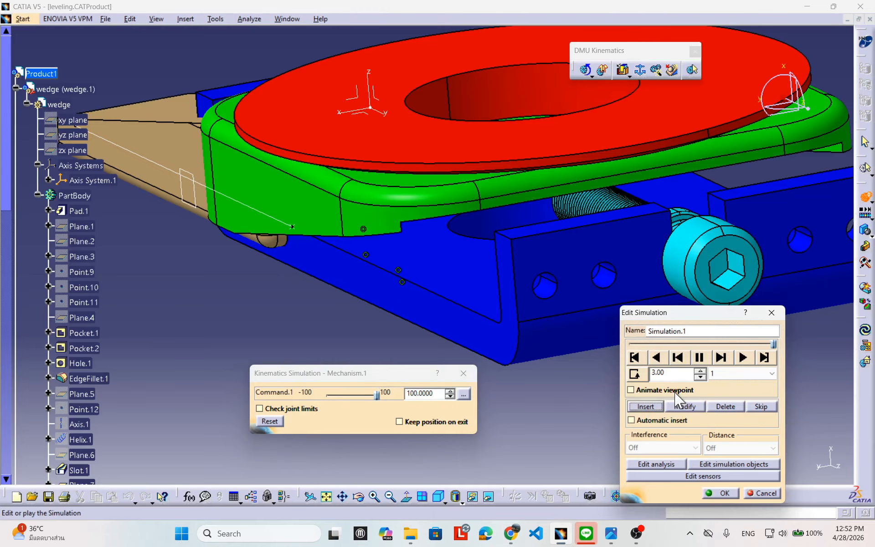
pyautogui.moveTo(378, 394); pyautogui.dragTo(234, 391)
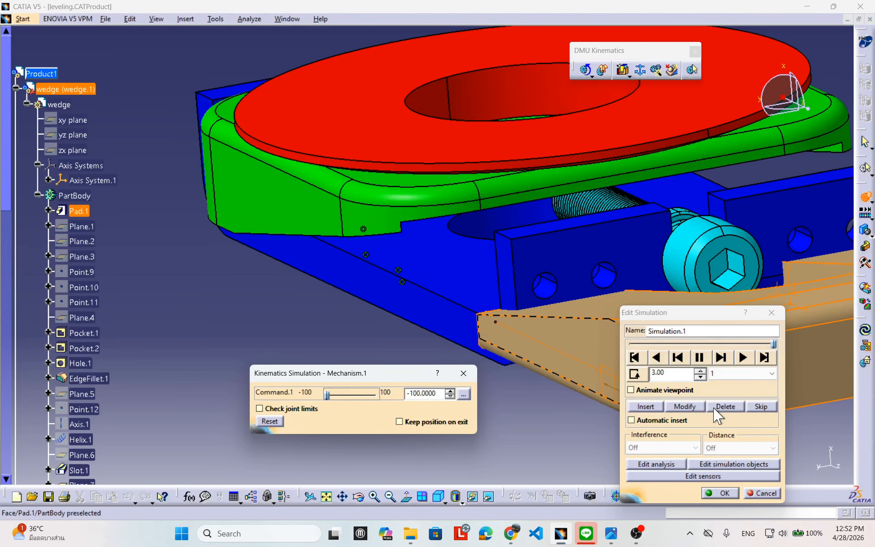
pyautogui.click(648, 407)
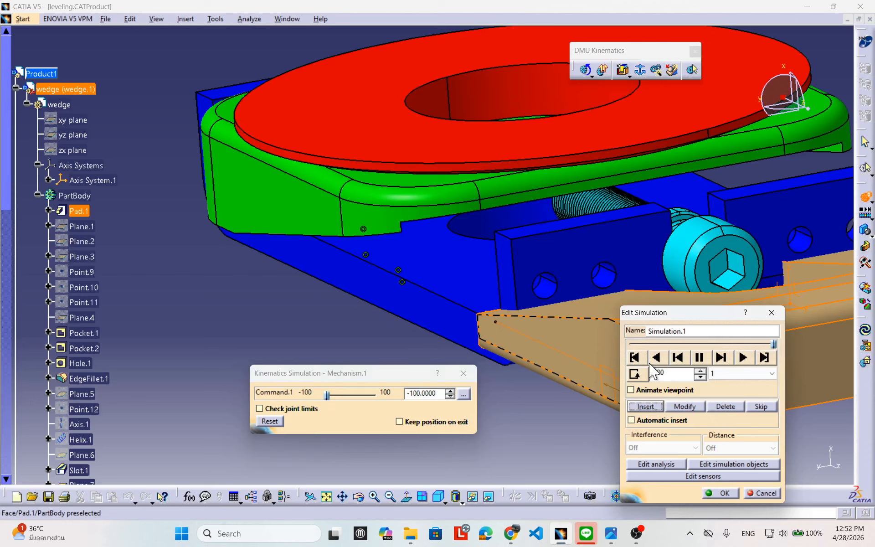
# Step: Rewind the simulation, set its interpolation step to 0.02, and play the wedge's recorded motion forward and backward
pyautogui.click(634, 356)
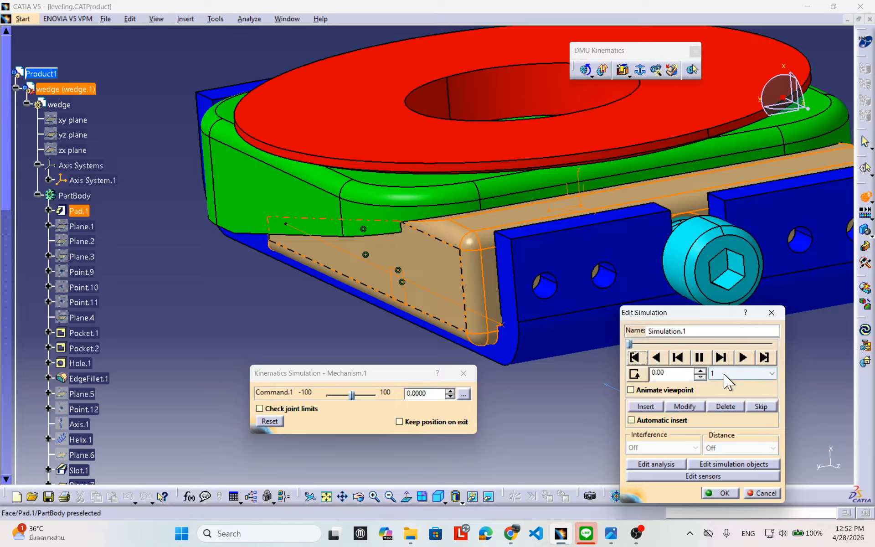
pyautogui.click(741, 374)
pyautogui.click(724, 419)
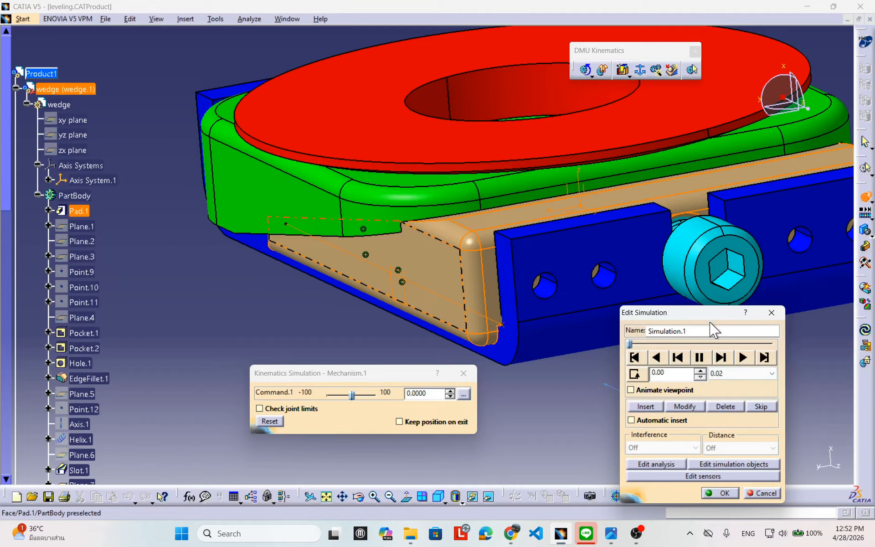
pyautogui.moveTo(697, 312); pyautogui.dragTo(687, 345)
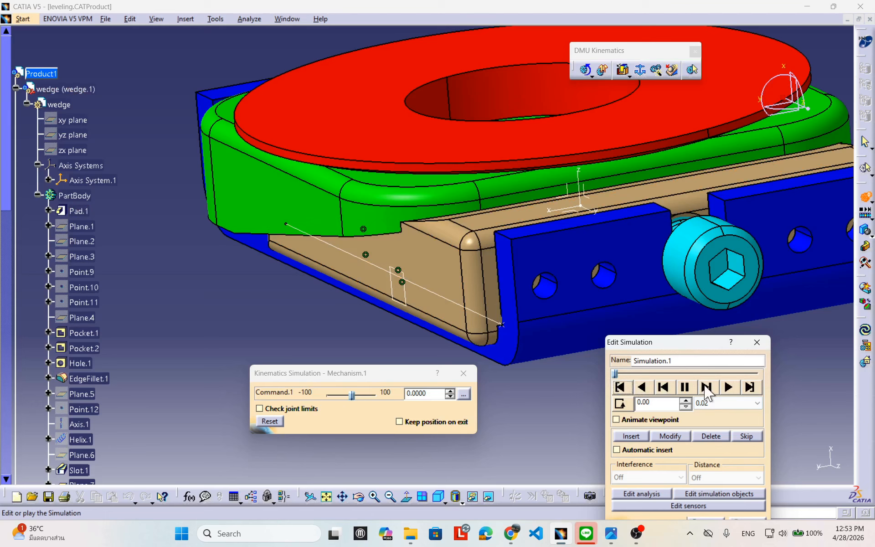
pyautogui.click(728, 388)
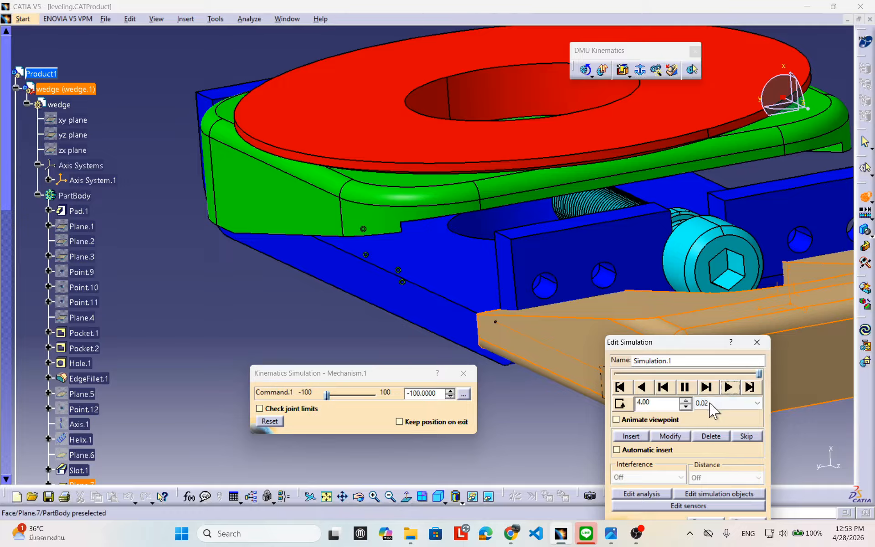
pyautogui.click(641, 387)
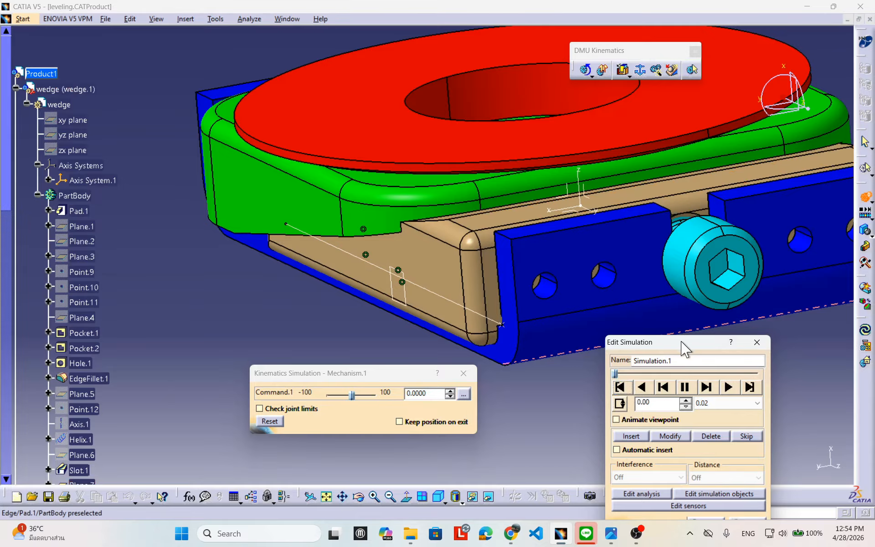
# Step: Replay the wedge's recorded motion, rewind it to the start, and close the simulation without saving it
pyautogui.moveTo(681, 341); pyautogui.dragTo(644, 345)
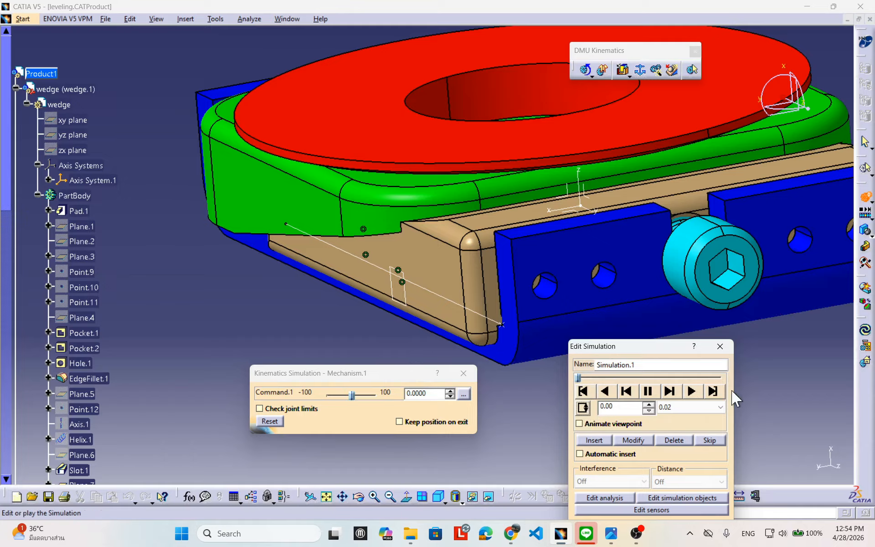
pyautogui.click(690, 391)
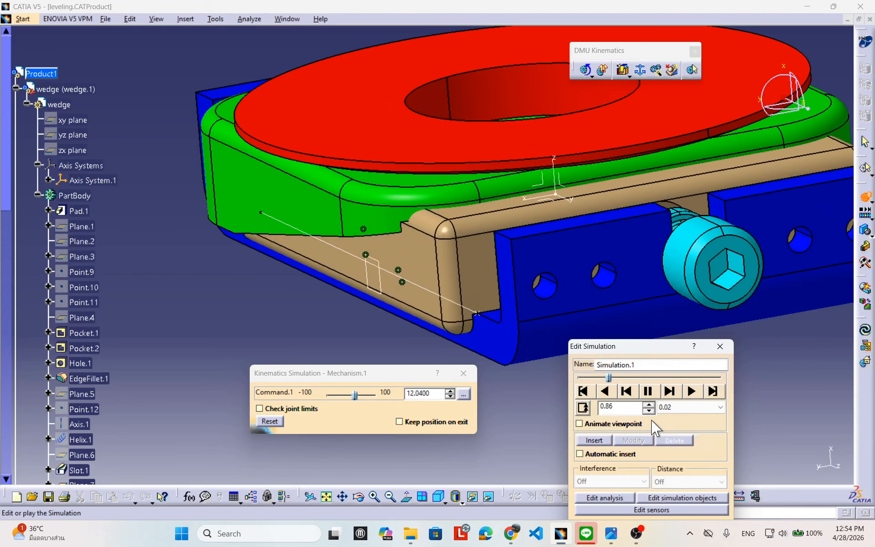
pyautogui.click(604, 391)
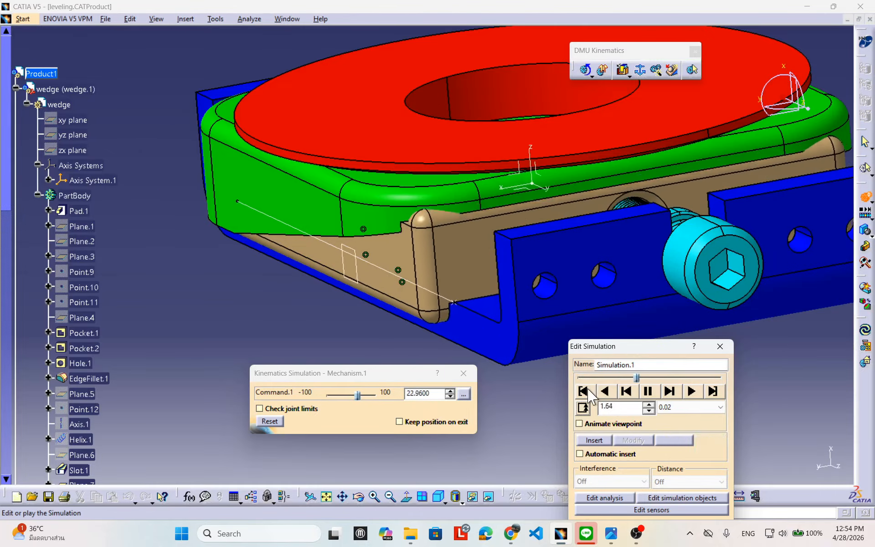
pyautogui.click(585, 391)
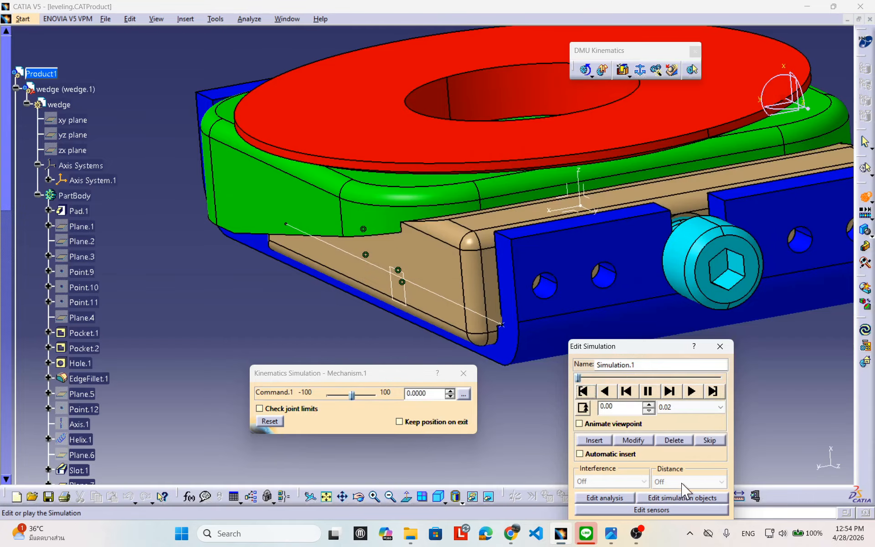
pyautogui.moveTo(650, 348); pyautogui.dragTo(611, 205)
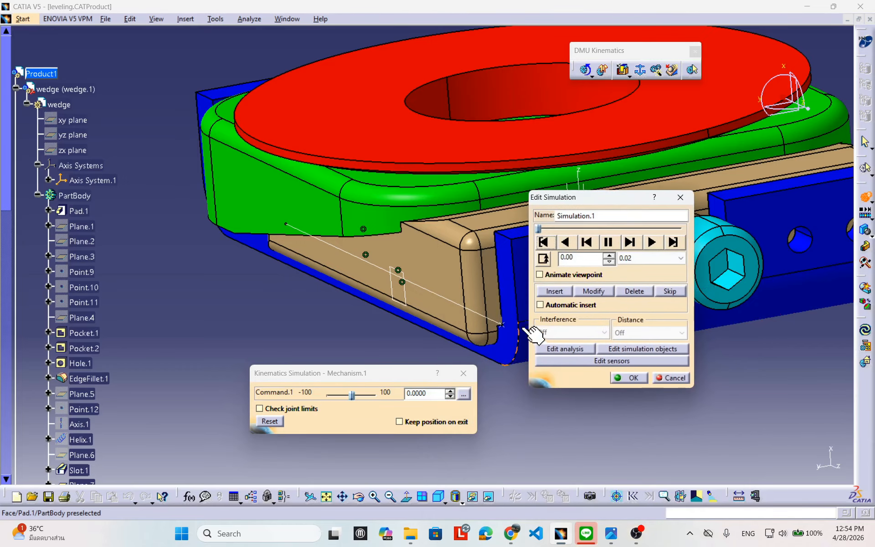
pyautogui.click(670, 378)
# Step: Bring the wedge's hidden Pad.1 solid back into the visible space and return to the assembly display
pyautogui.moveTo(368, 365); pyautogui.dragTo(384, 377, button='middle')
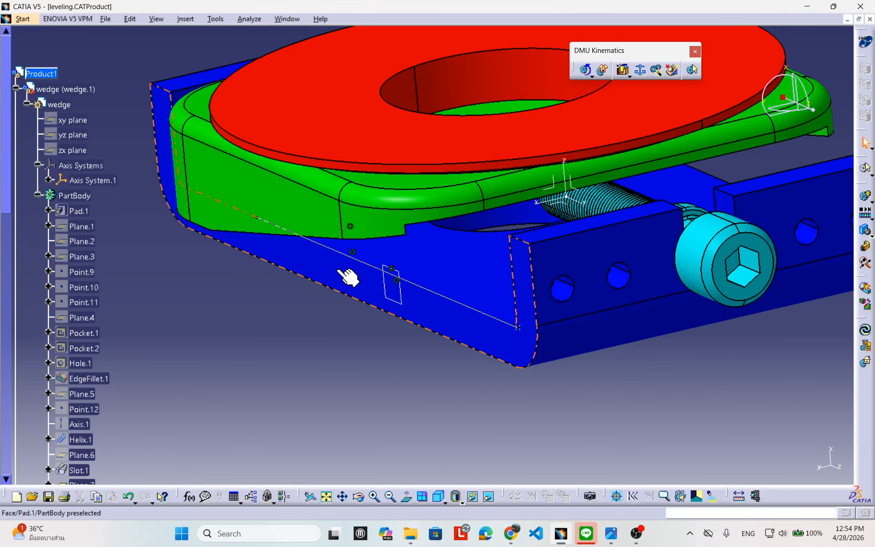
pyautogui.click(489, 497)
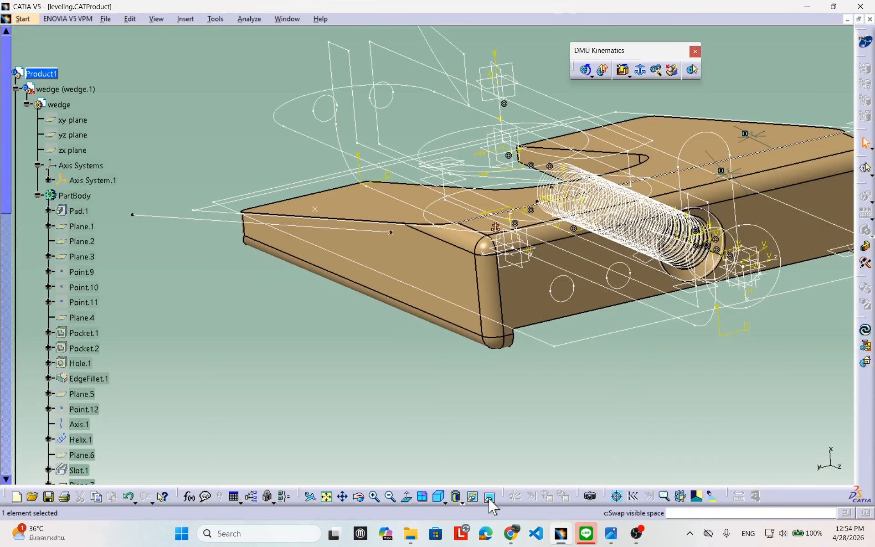
pyautogui.click(523, 299)
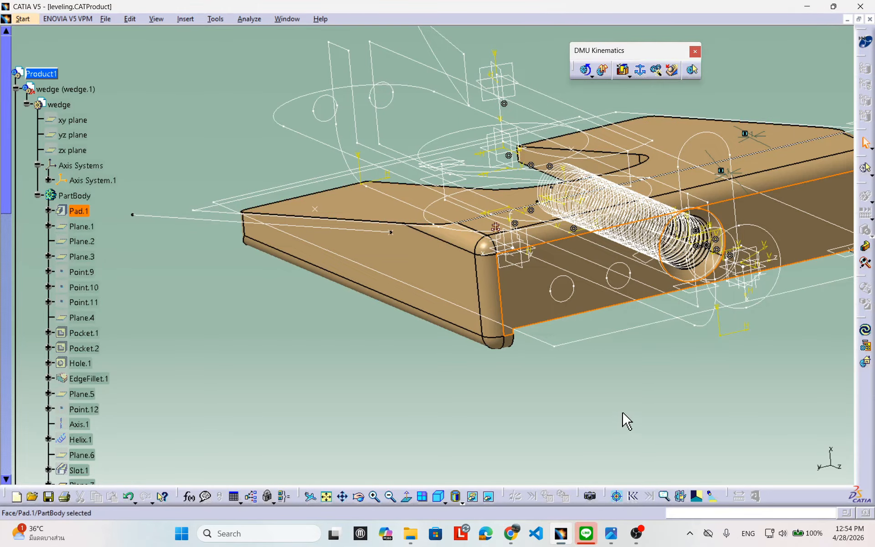
pyautogui.rightClick(512, 290)
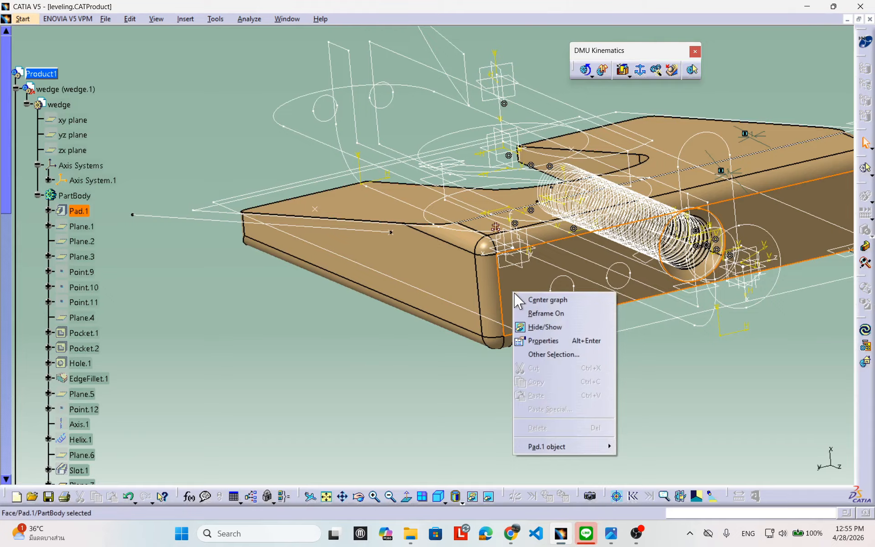
pyautogui.click(536, 327)
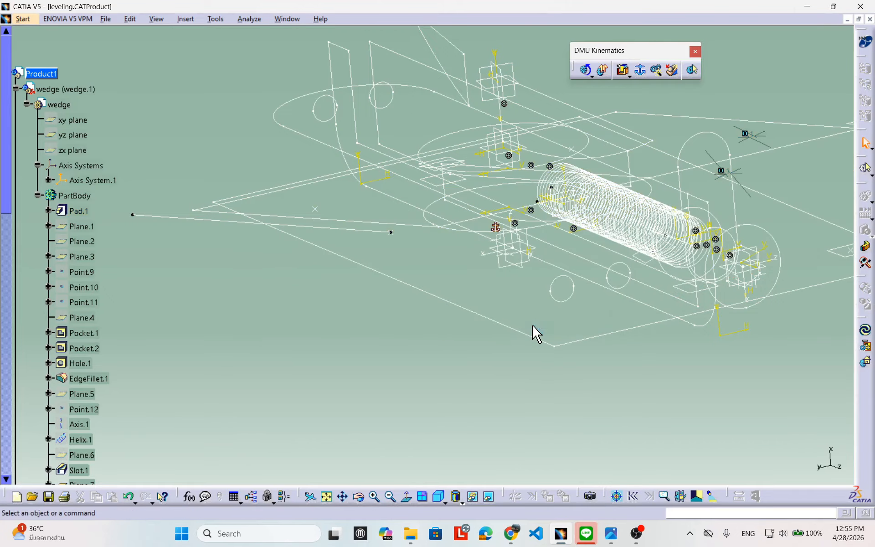
pyautogui.click(489, 497)
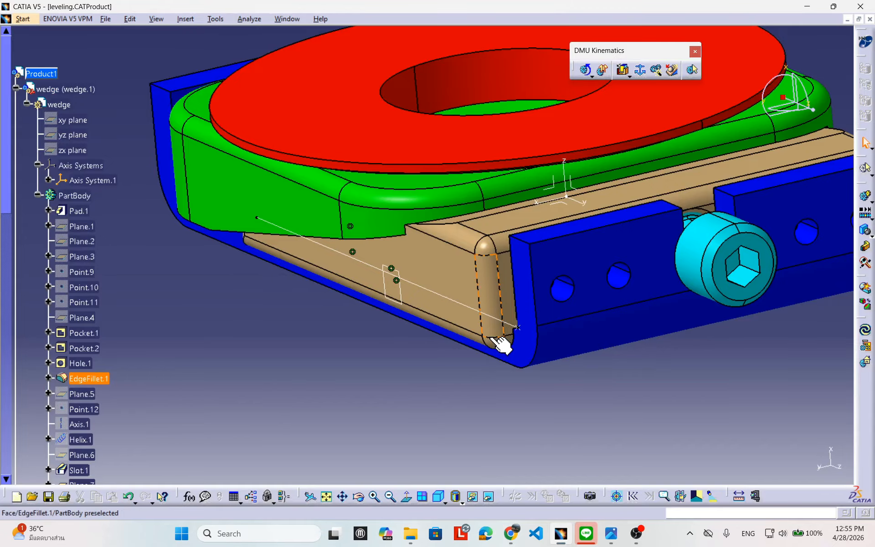
# Step: Expand the Prismatic.1 joint under Mechanism.1 in the product structure to review the constraints it contains
pyautogui.moveTo(340, 354); pyautogui.dragTo(548, 350, button='middle')
pyautogui.scroll(-15, 124, 429)
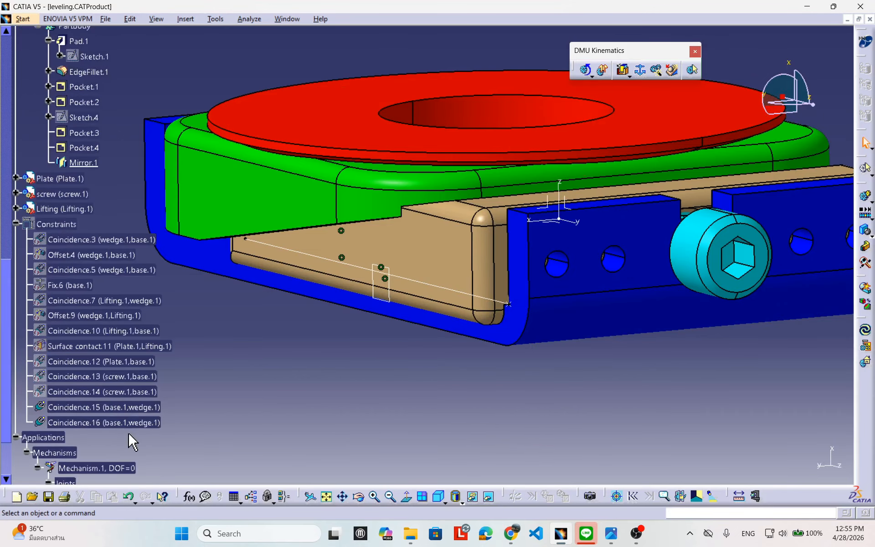
pyautogui.scroll(-3, 131, 432)
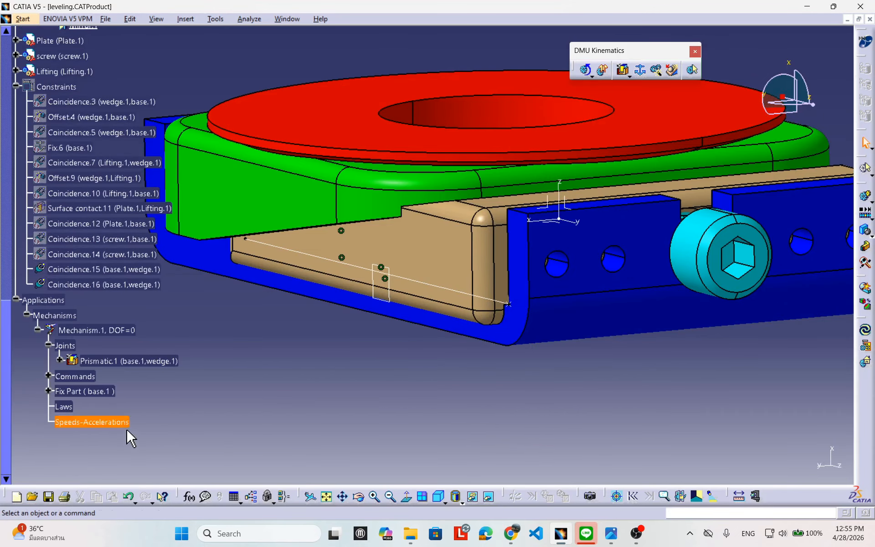
pyautogui.click(60, 360)
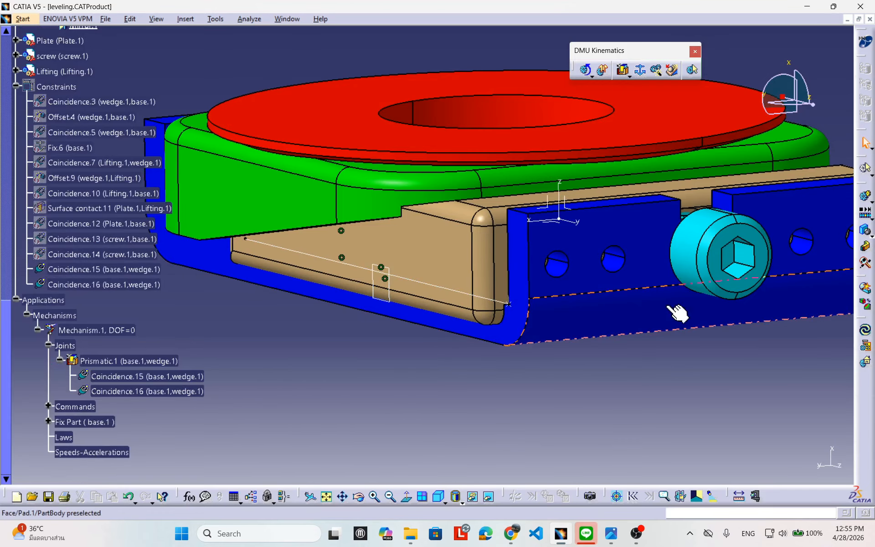
# Step: Examine from several angles how the lifting part's sloped faces and edges meet the wedge
pyautogui.moveTo(668, 316); pyautogui.dragTo(579, 367, button='middle')
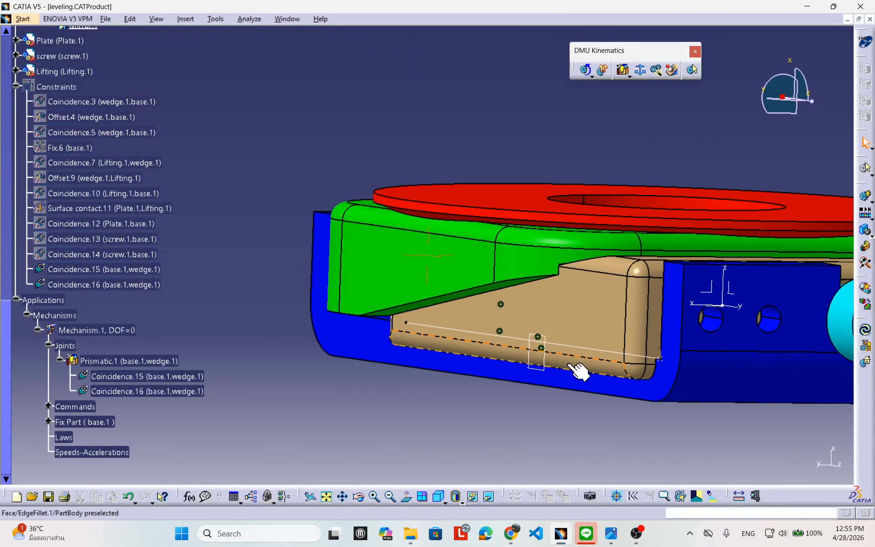
pyautogui.moveTo(621, 336); pyautogui.dragTo(512, 293, button='middle')
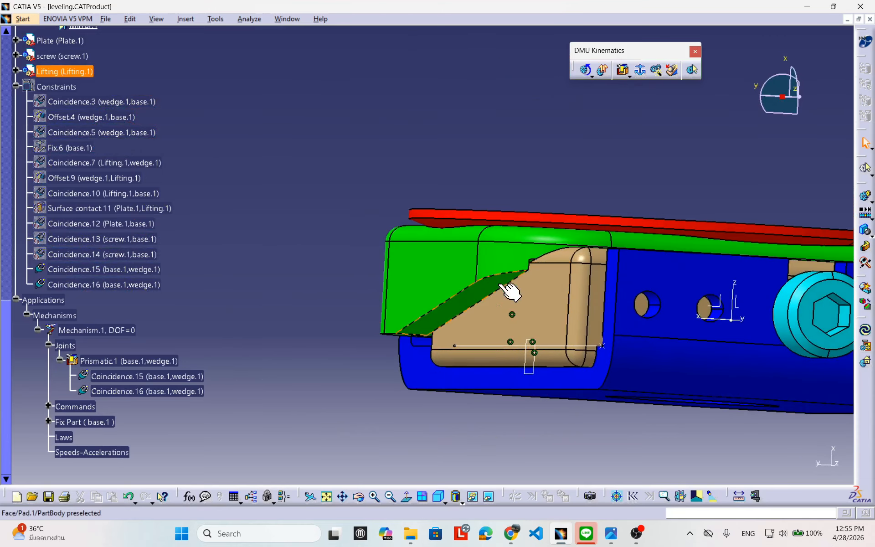
pyautogui.moveTo(446, 367); pyautogui.dragTo(456, 429, button='middle')
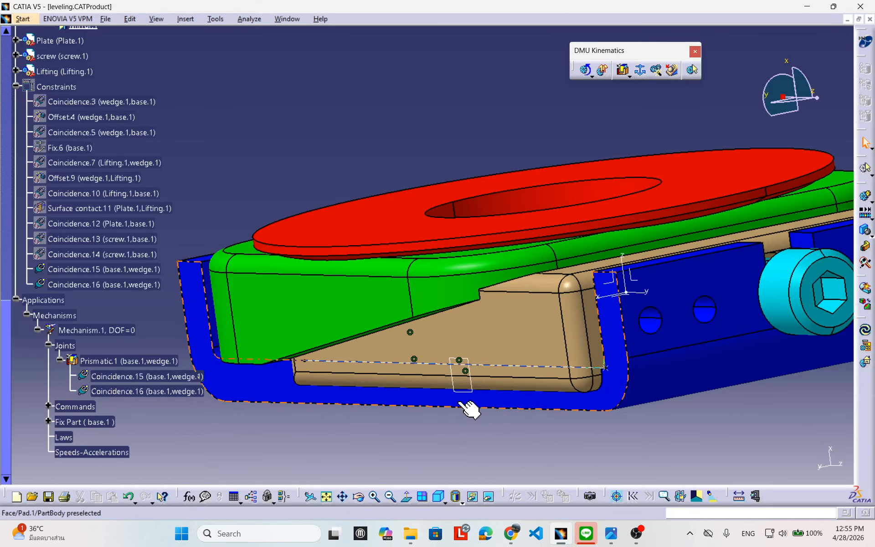
pyautogui.moveTo(451, 335); pyautogui.dragTo(484, 319, button='middle')
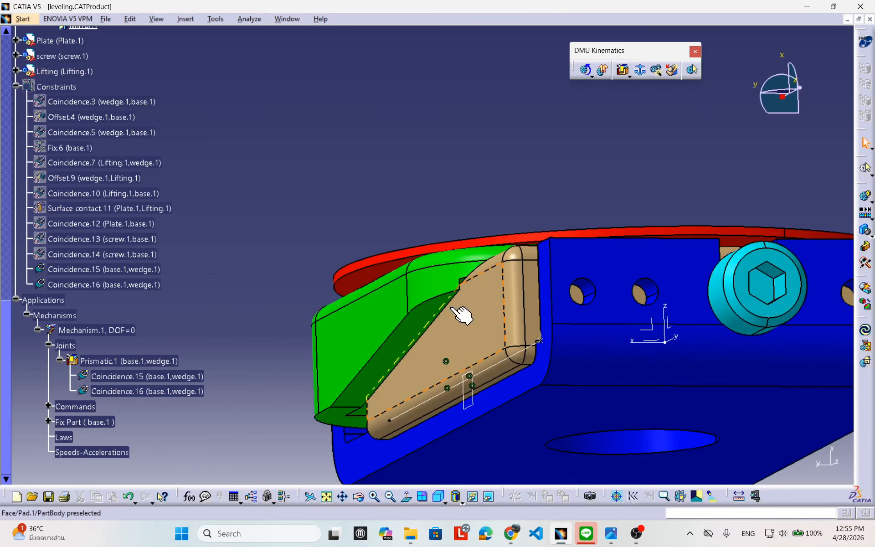
pyautogui.moveTo(424, 338); pyautogui.dragTo(539, 313, button='middle')
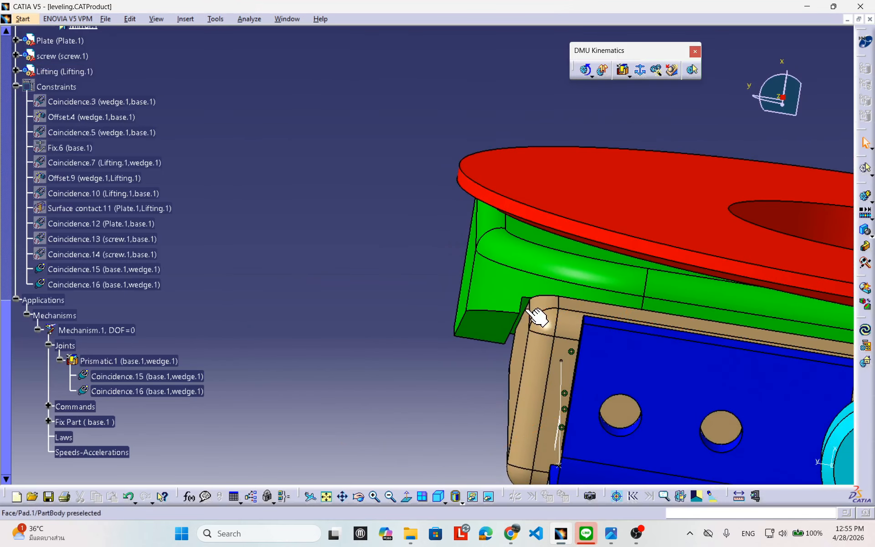
pyautogui.moveTo(512, 343); pyautogui.dragTo(559, 350, button='middle')
pyautogui.moveTo(578, 392); pyautogui.dragTo(449, 380, button='middle')
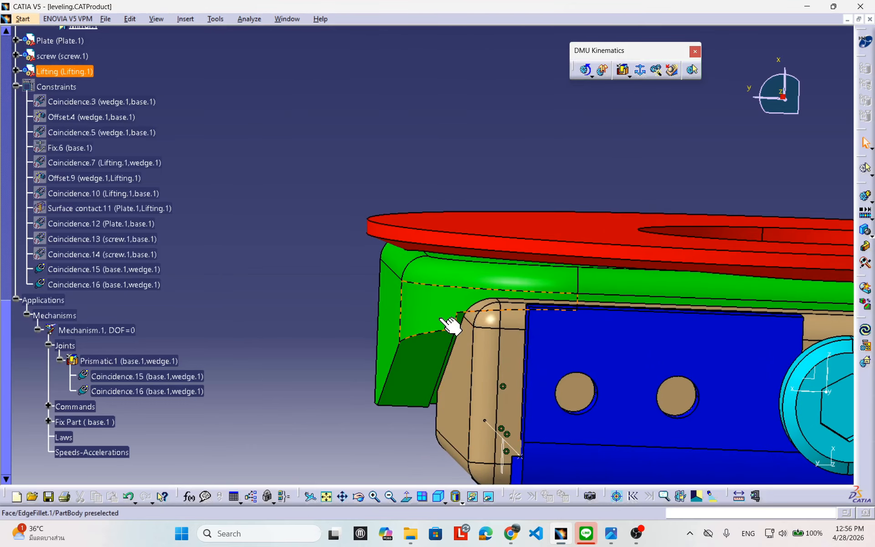
# Step: Locate the lifting part's EdgeFillet.1 face in the product structure and activate the Lifting PartBody for editing in context
pyautogui.rightClick(440, 319)
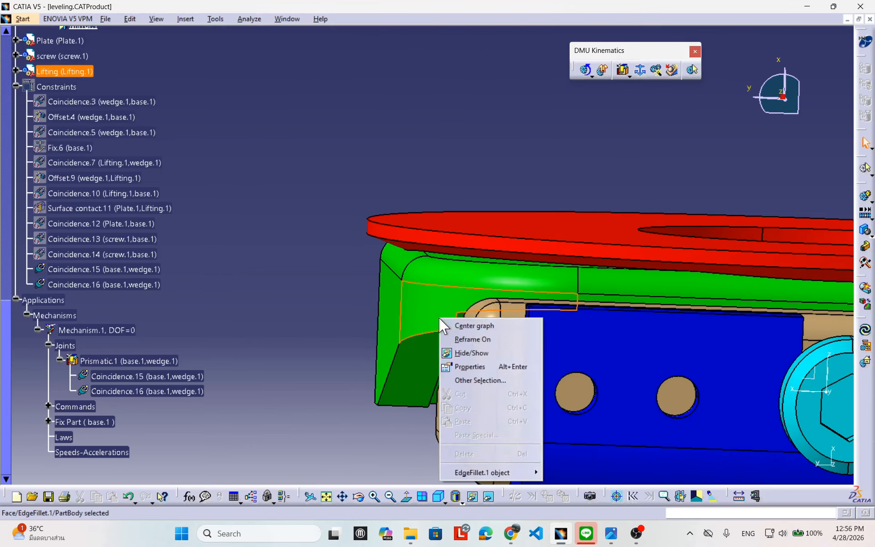
pyautogui.click(477, 333)
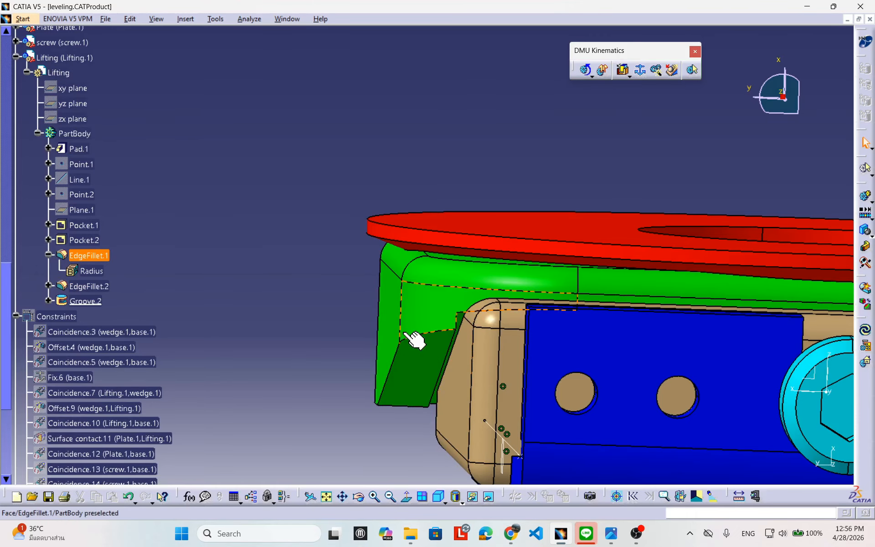
pyautogui.click(431, 320)
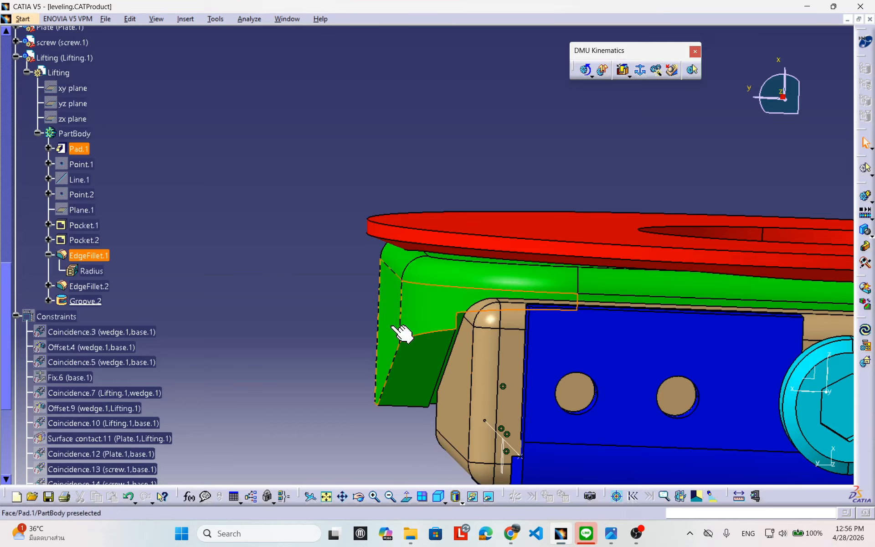
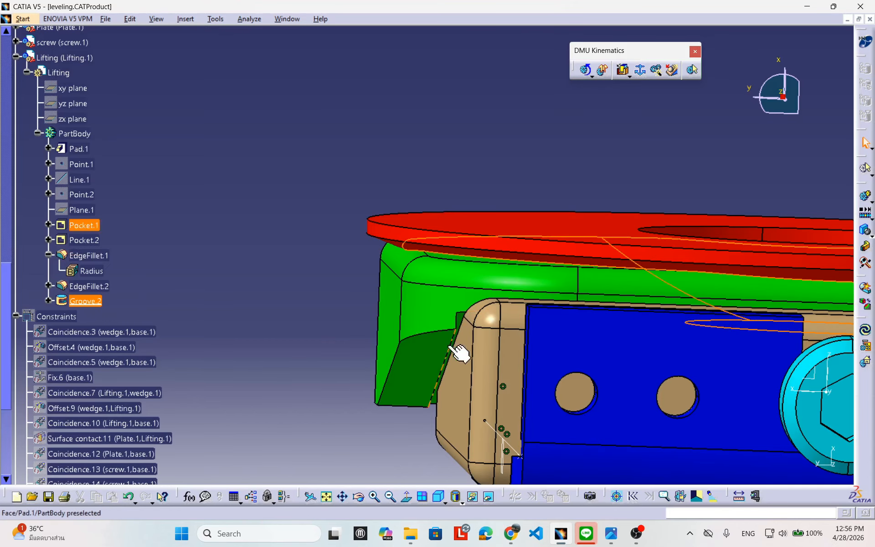
pyautogui.click(82, 134)
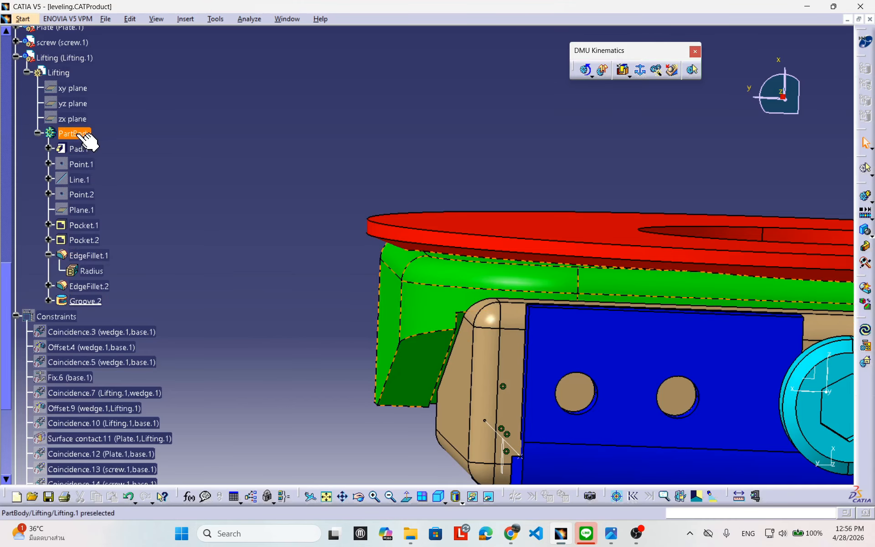
pyautogui.moveTo(586, 323)
pyautogui.mouseDown(button='middle')
pyautogui.moveTo(573, 333)
pyautogui.moveTo(598, 334)
pyautogui.mouseUp(button='middle')
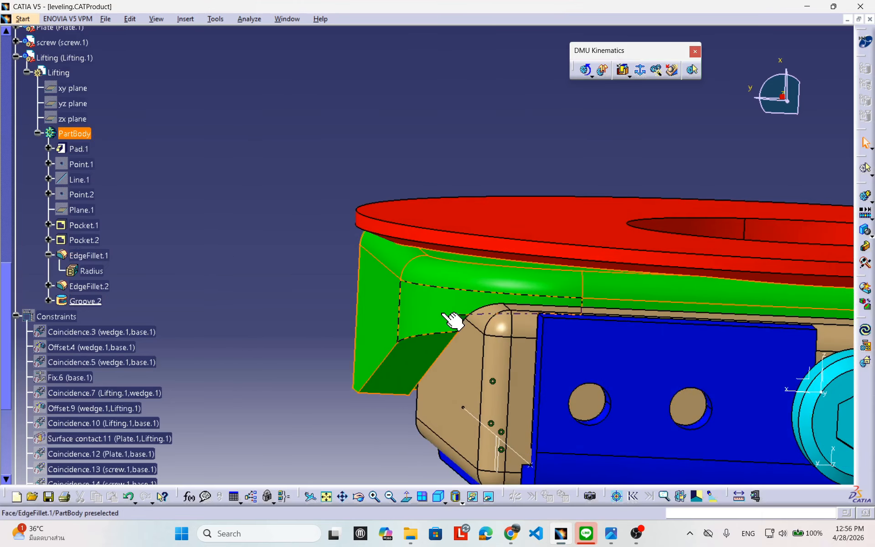
pyautogui.doubleClick(82, 134)
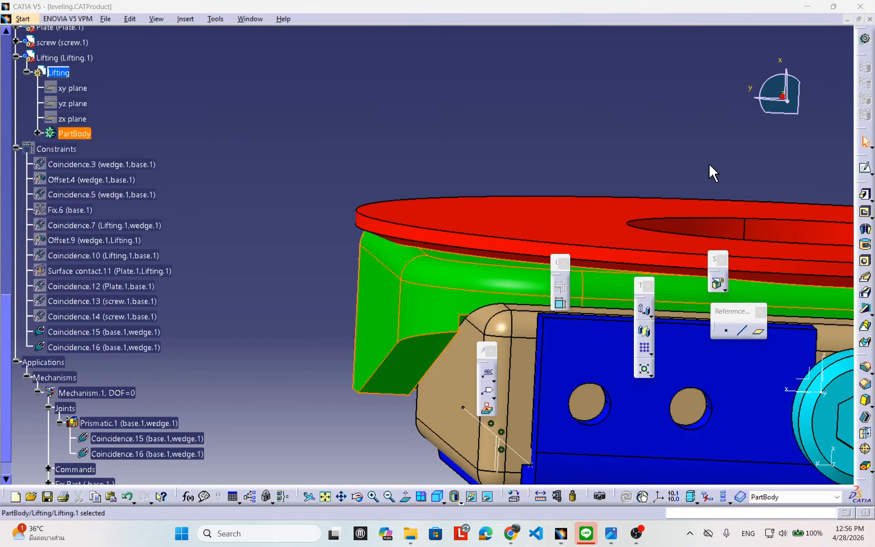
# Step: Hide the wedge part (wedge.1) to expose the lifting part's notch faces
pyautogui.moveTo(723, 235); pyautogui.dragTo(689, 148, button='middle')
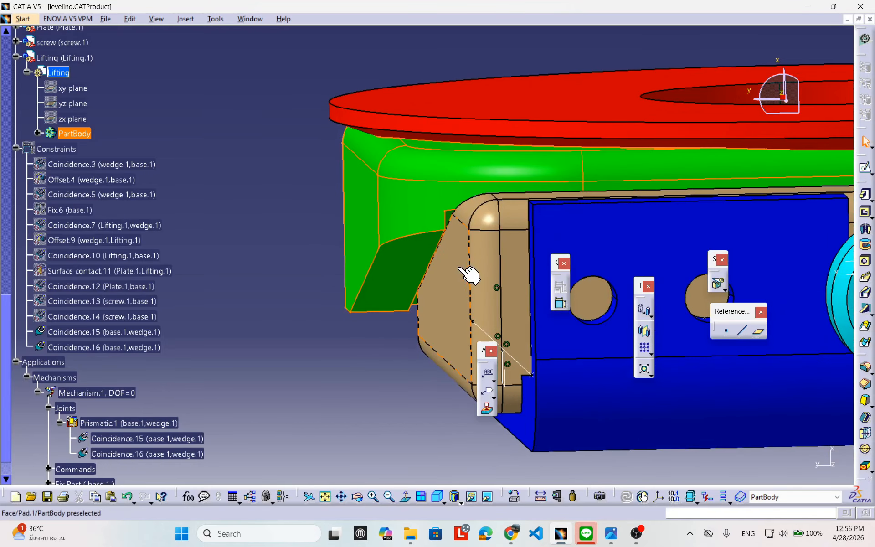
pyautogui.scroll(2, 137, 167)
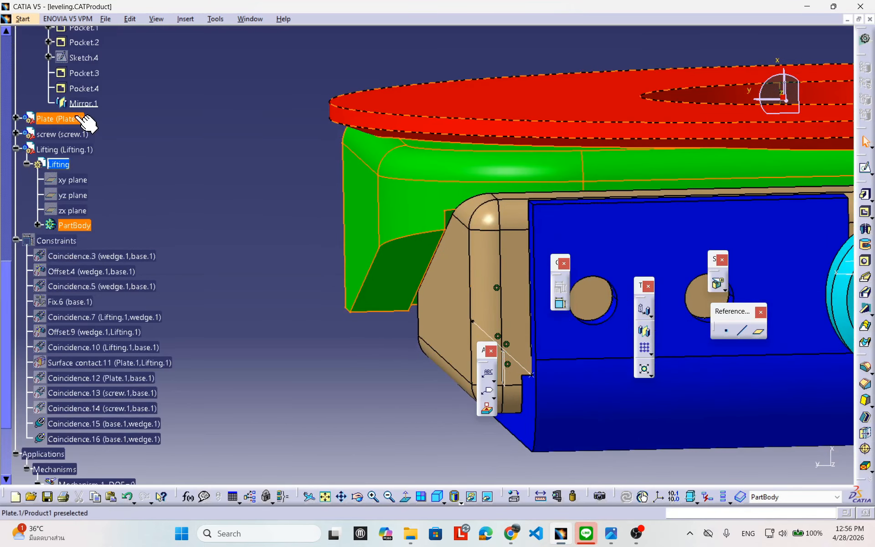
pyautogui.scroll(6, 138, 136)
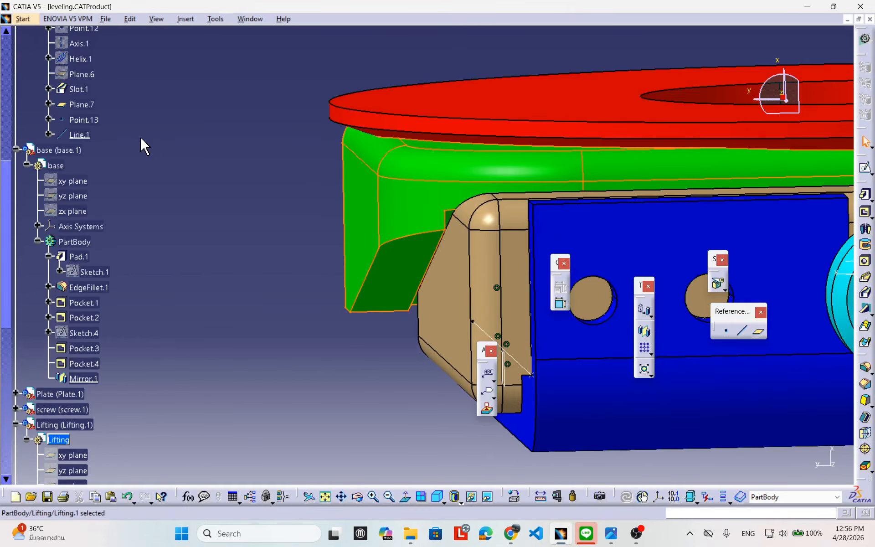
pyautogui.doubleClick(69, 153)
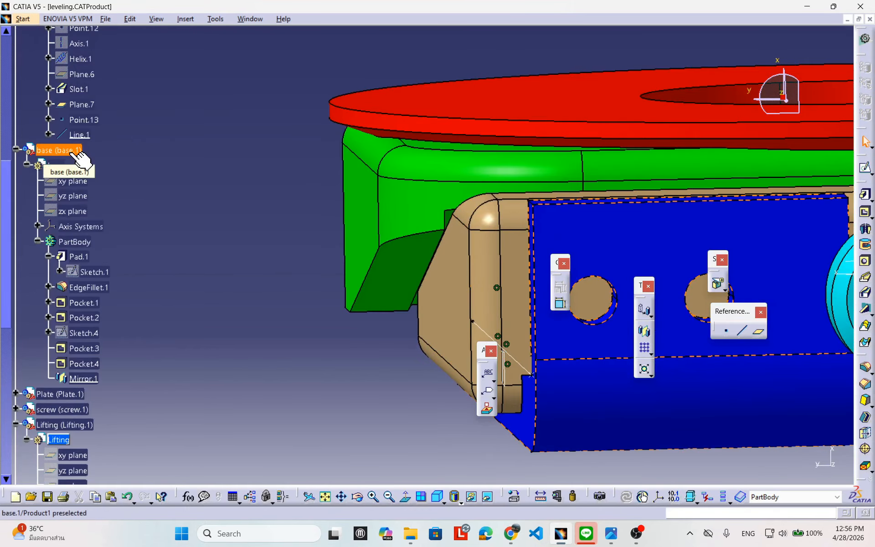
pyautogui.scroll(7, 190, 211)
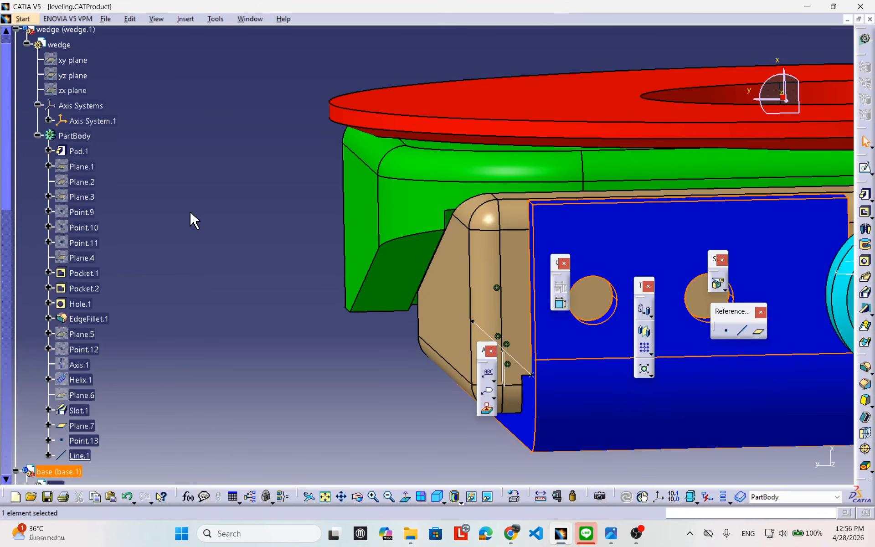
pyautogui.scroll(1, 176, 187)
pyautogui.rightClick(76, 78)
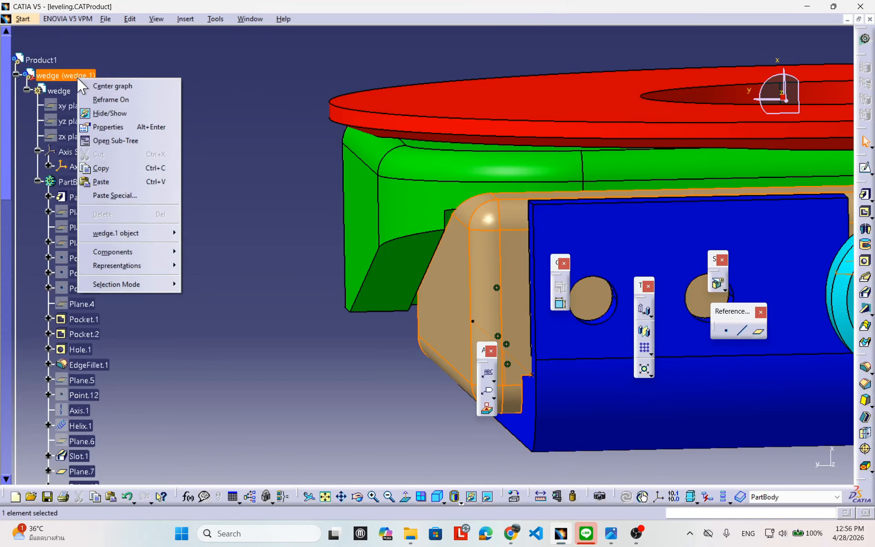
pyautogui.click(95, 109)
# Step: Create a plane of type Offset from plane, referenced to the small notch face of Groove.2 on the lifting part, with its direction reversed
pyautogui.moveTo(796, 259); pyautogui.dragTo(451, 233, button='middle')
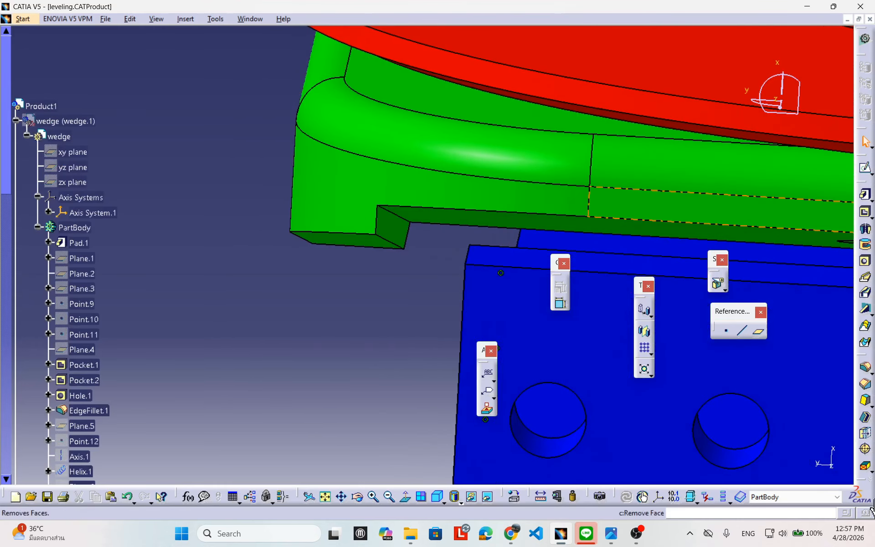
pyautogui.click(759, 334)
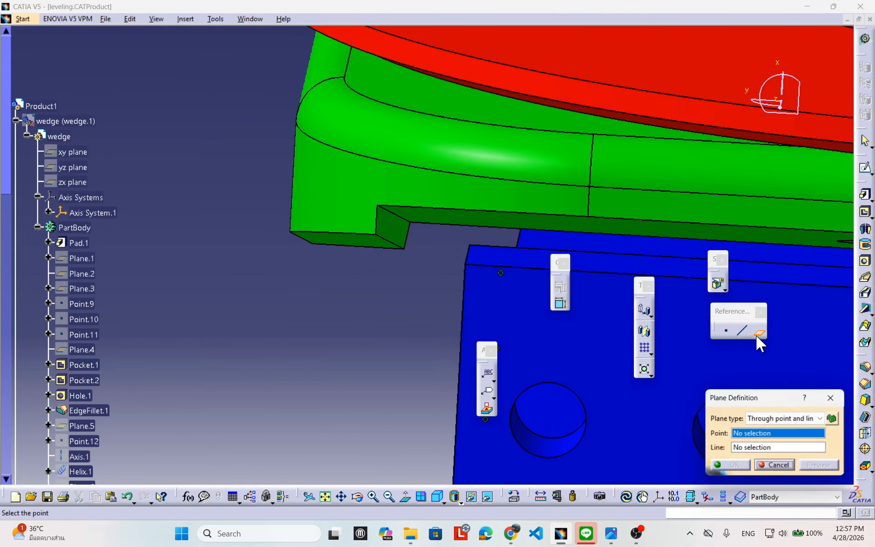
pyautogui.click(408, 232)
pyautogui.moveTo(362, 246); pyautogui.dragTo(376, 255, button='middle')
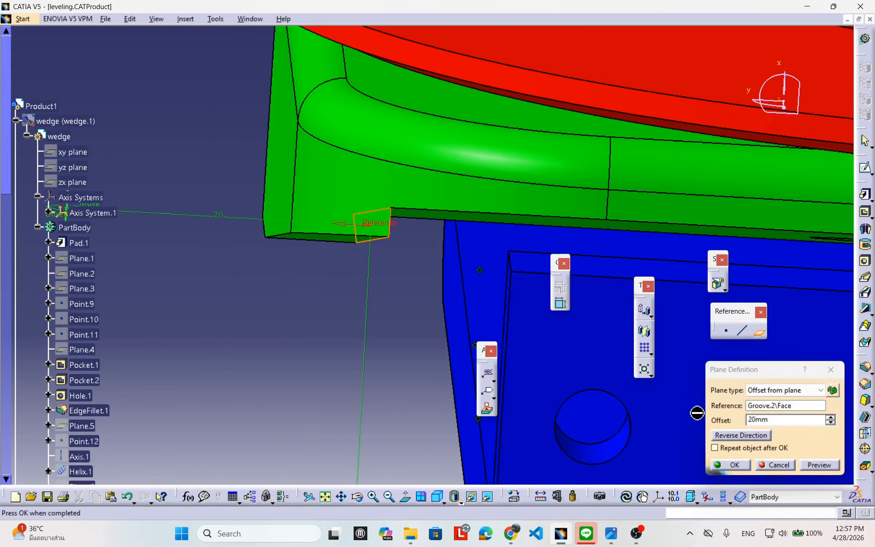
pyautogui.click(741, 436)
pyautogui.moveTo(790, 421); pyautogui.dragTo(686, 418)
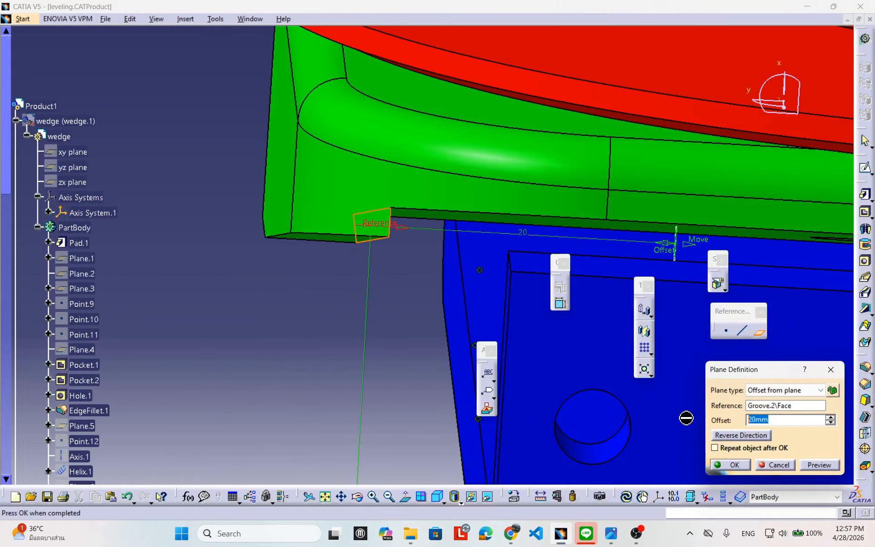
pyautogui.click(821, 465)
pyautogui.click(730, 467)
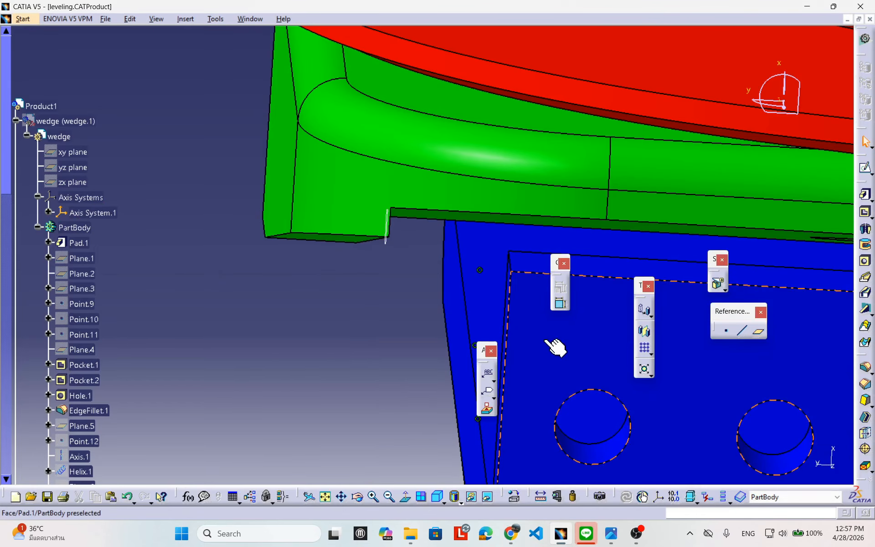
pyautogui.moveTo(553, 348); pyautogui.dragTo(432, 303, button='middle')
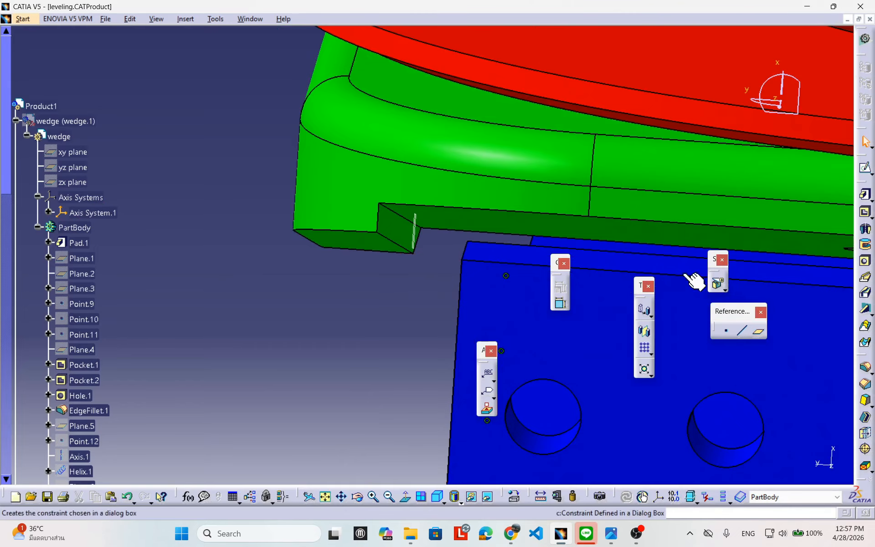
pyautogui.click(729, 333)
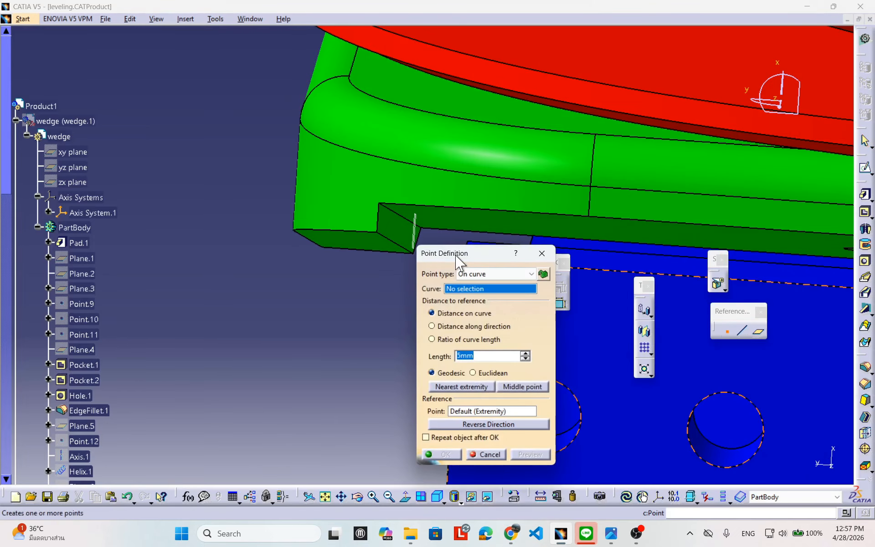
pyautogui.moveTo(457, 256); pyautogui.dragTo(602, 257)
pyautogui.click(612, 274)
pyautogui.click(631, 286)
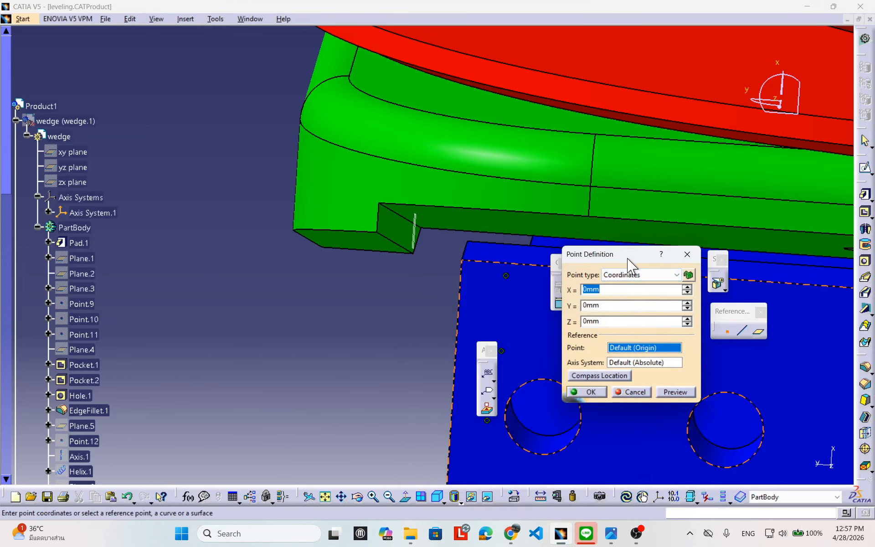
pyautogui.moveTo(628, 257); pyautogui.dragTo(630, 257)
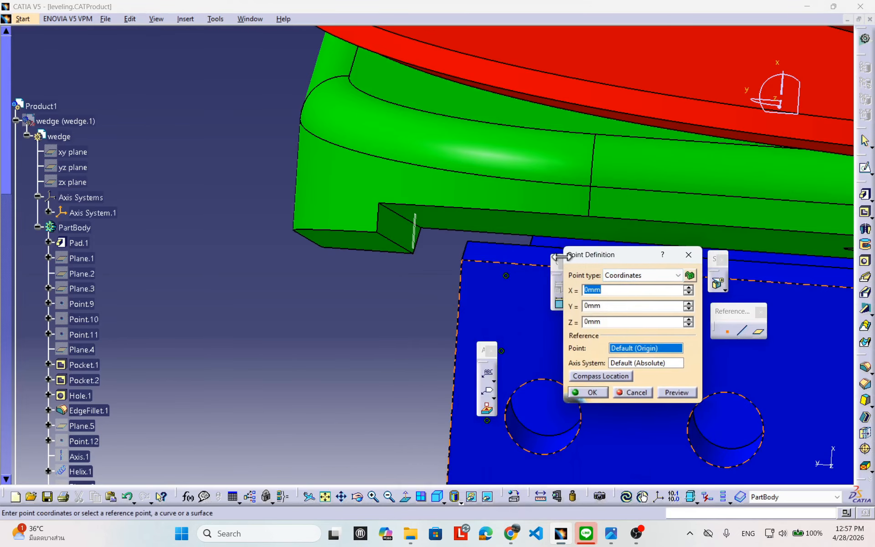
pyautogui.moveTo(464, 274); pyautogui.dragTo(419, 229, button='middle')
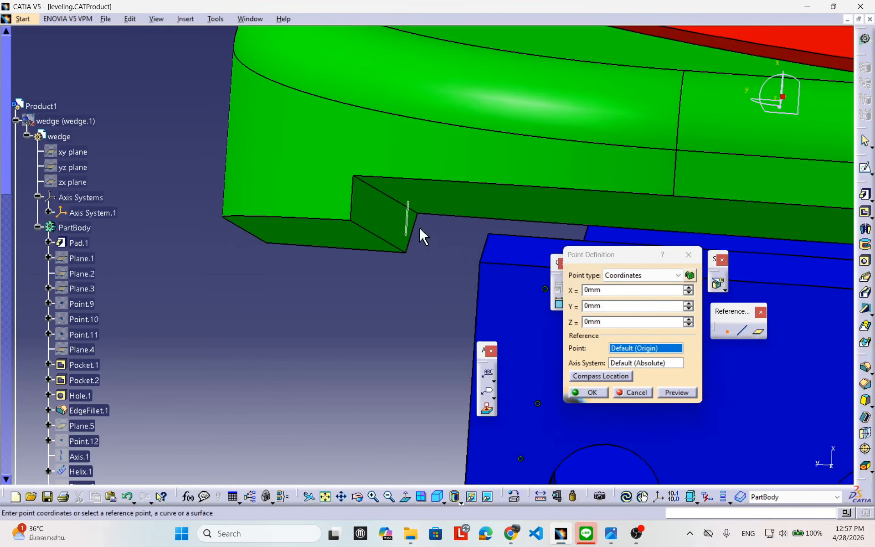
pyautogui.click(354, 177)
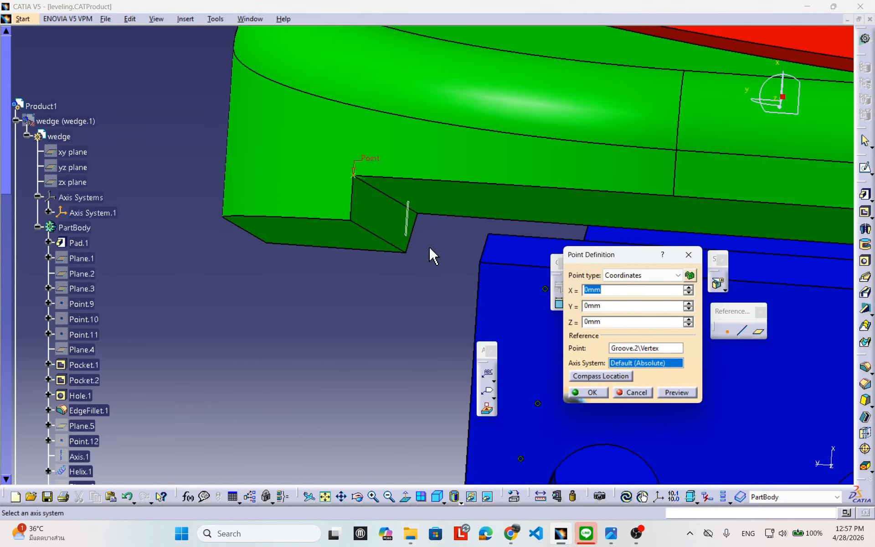
pyautogui.moveTo(433, 255); pyautogui.dragTo(231, 212, button='middle')
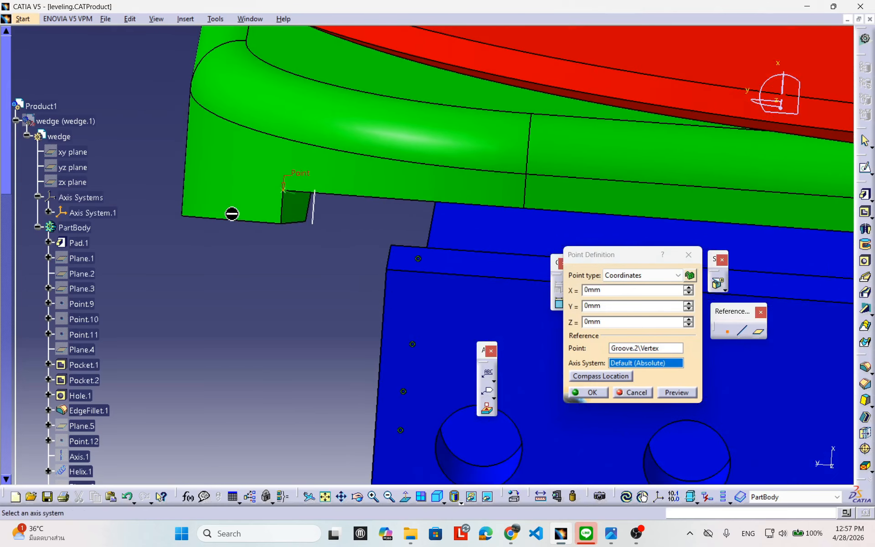
pyautogui.click(60, 212)
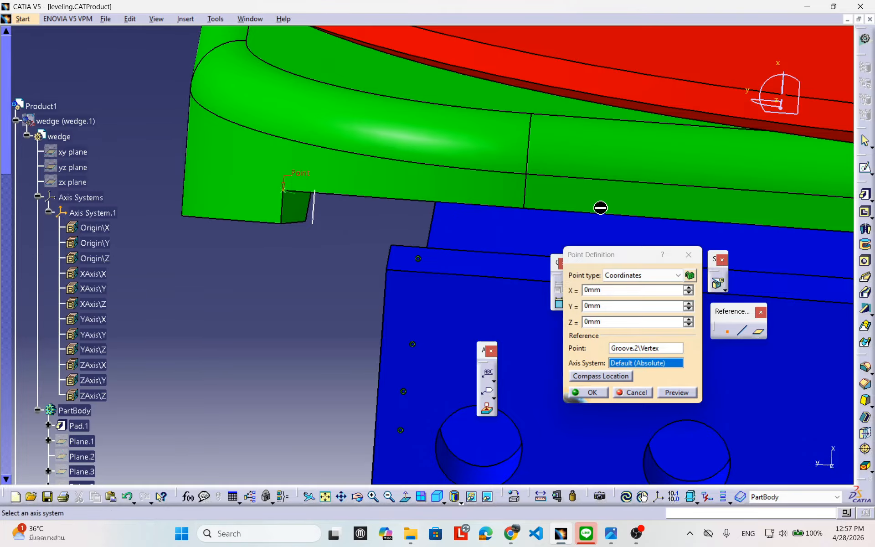
pyautogui.moveTo(485, 223); pyautogui.dragTo(424, 262, button='middle')
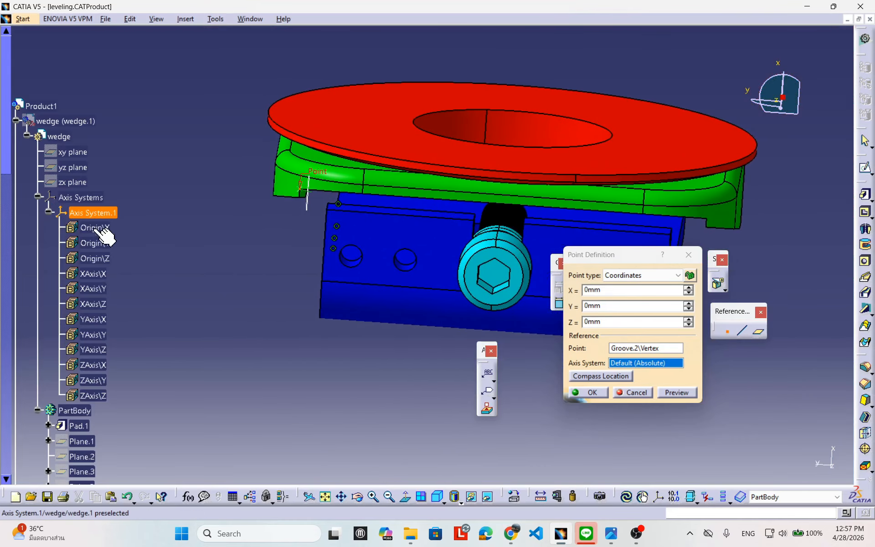
pyautogui.scroll(-15, 196, 326)
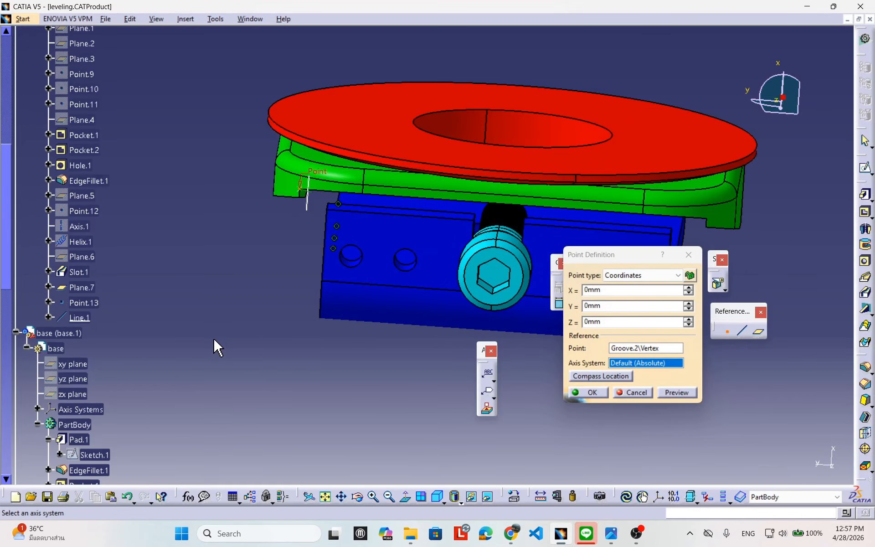
pyautogui.scroll(-10, 215, 342)
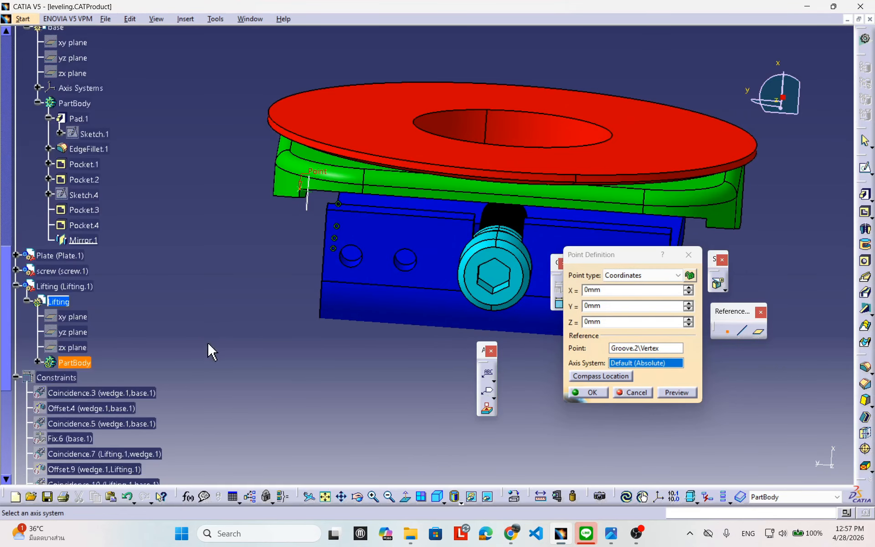
pyautogui.click(38, 362)
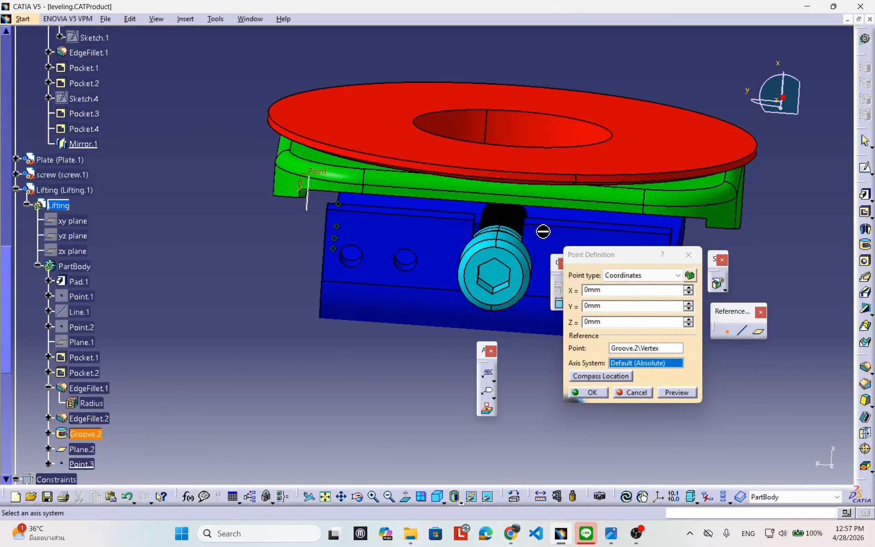
pyautogui.moveTo(543, 231); pyautogui.dragTo(534, 230, button='middle')
pyautogui.moveTo(418, 240); pyautogui.dragTo(451, 240, button='middle')
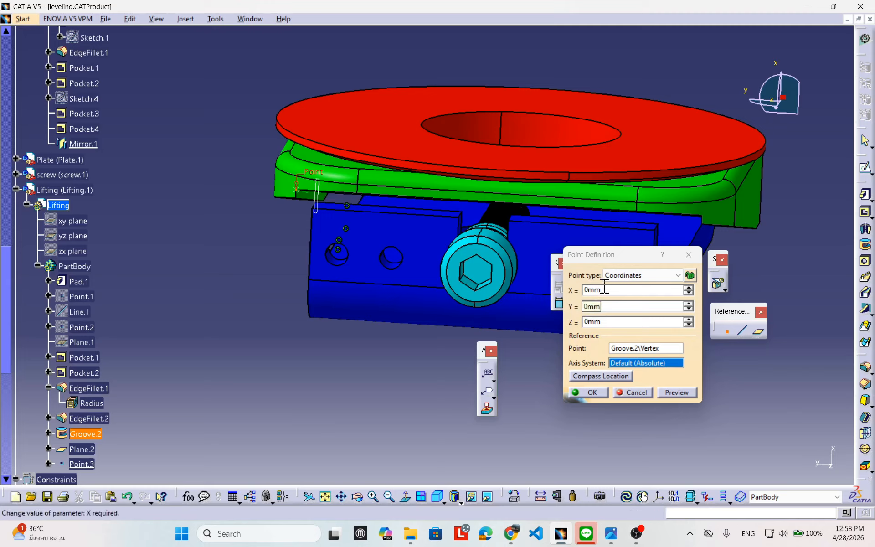
pyautogui.click(623, 289)
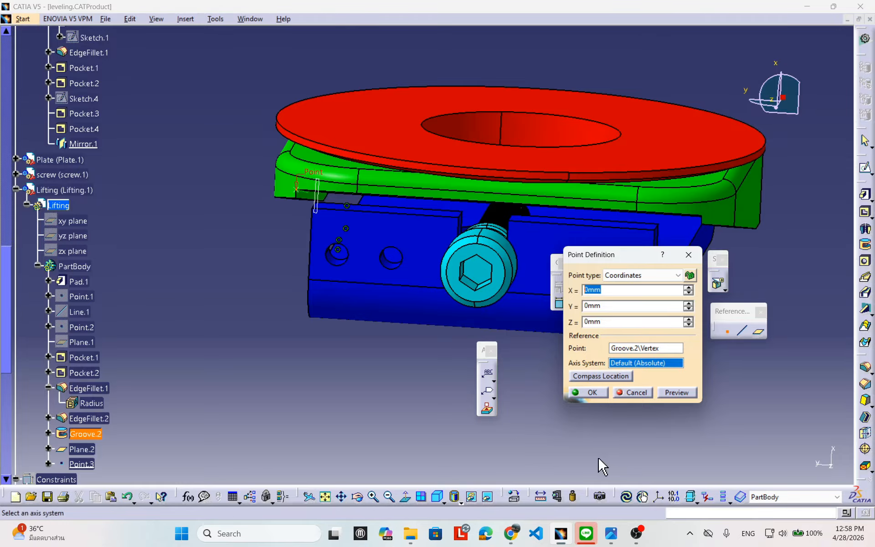
pyautogui.click(635, 392)
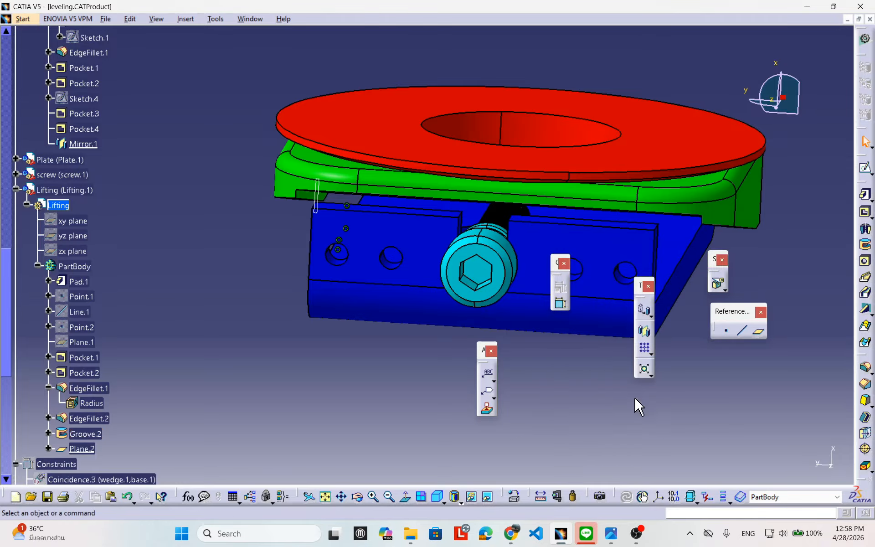
# Step: Create a Standard axis system in the lifting part with no origin or axis selections, kept under the Axis Systems node
pyautogui.click(659, 496)
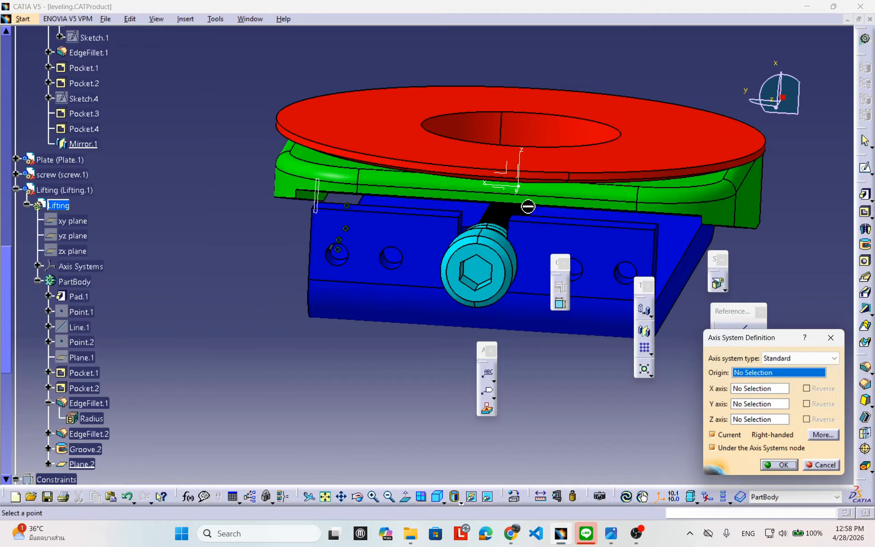
pyautogui.click(780, 464)
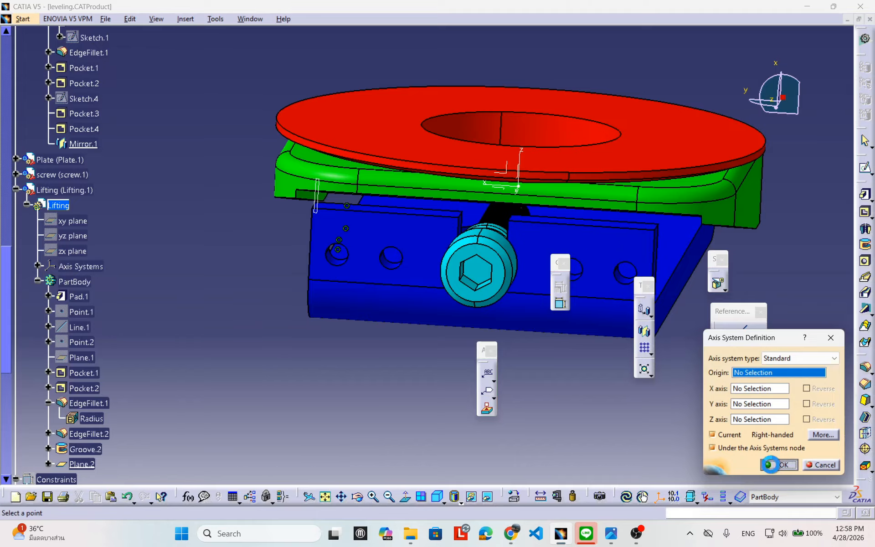
# Step: Create a Coordinates-type point on the lifting part, offset X = -1 mm, Y = 0 mm, Z = 0 mm from the Groove.2 notch vertex
pyautogui.moveTo(529, 331); pyautogui.dragTo(445, 326, button='middle')
pyautogui.moveTo(461, 228); pyautogui.dragTo(415, 296, button='middle')
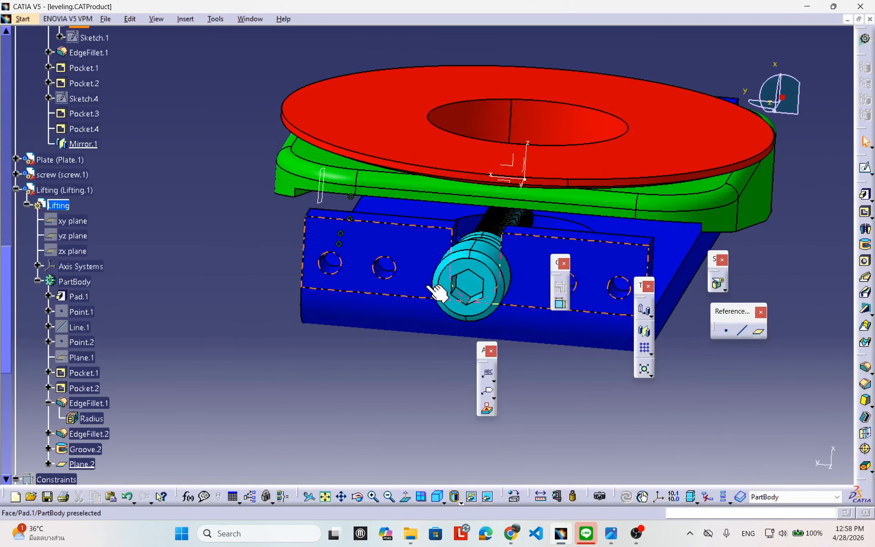
pyautogui.click(726, 331)
pyautogui.moveTo(474, 335); pyautogui.dragTo(440, 361, button='middle')
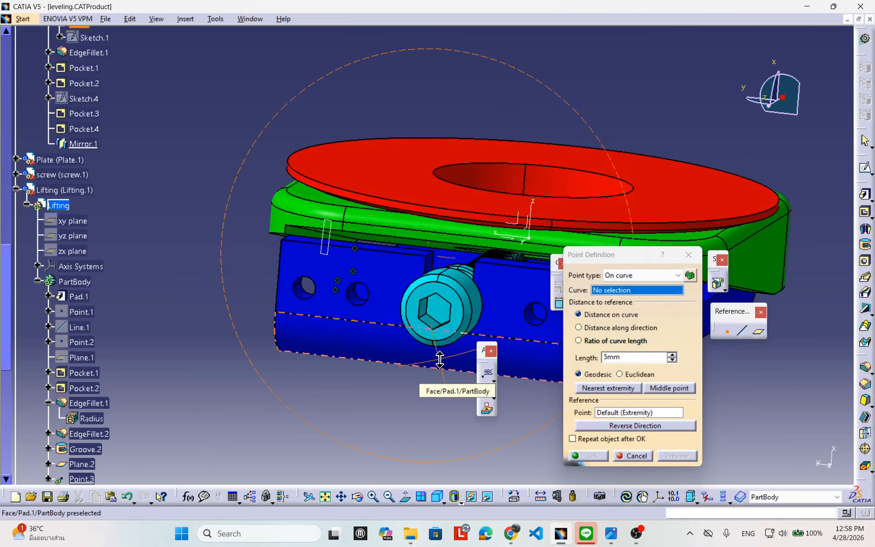
pyautogui.click(638, 276)
pyautogui.click(632, 288)
pyautogui.moveTo(407, 317); pyautogui.dragTo(405, 337, button='middle')
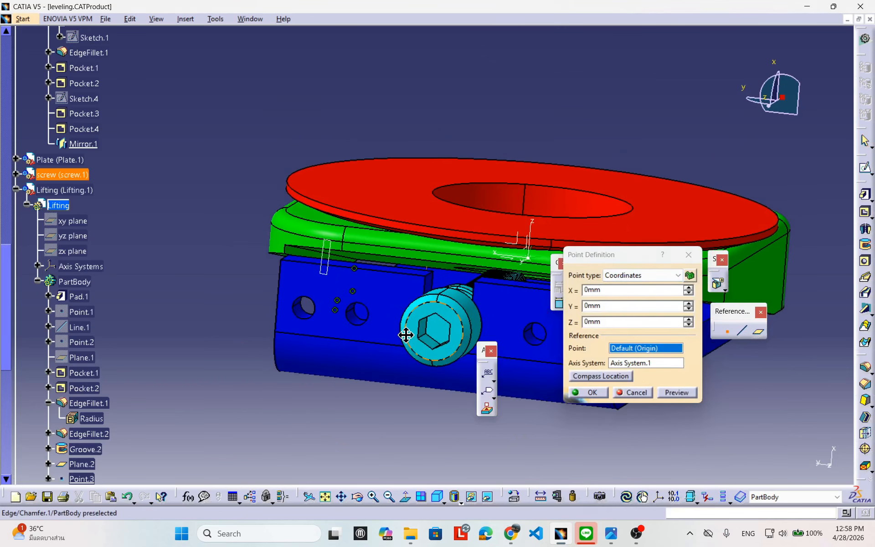
pyautogui.click(636, 347)
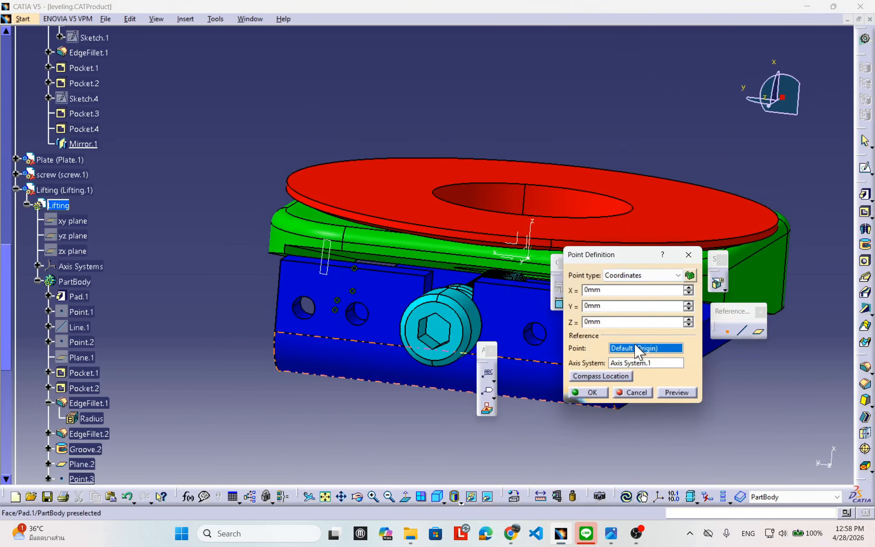
pyautogui.click(285, 245)
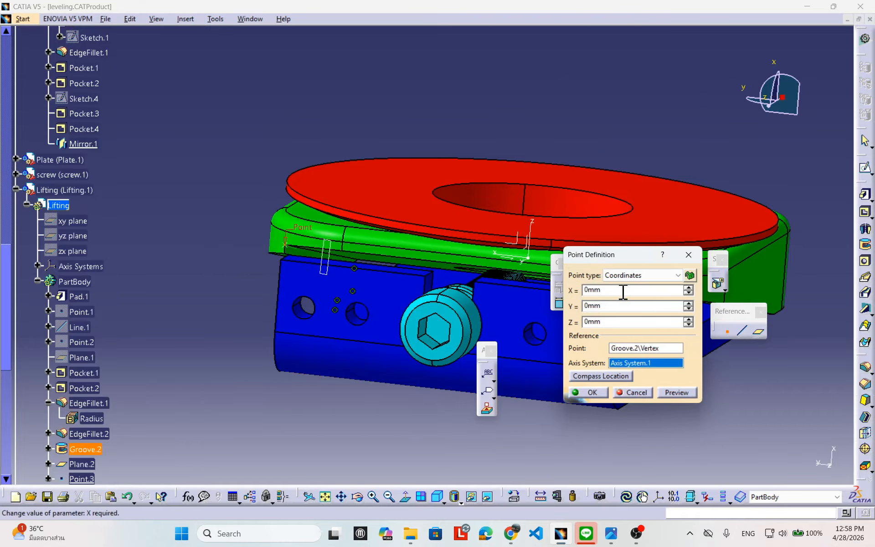
pyautogui.doubleClick(587, 289)
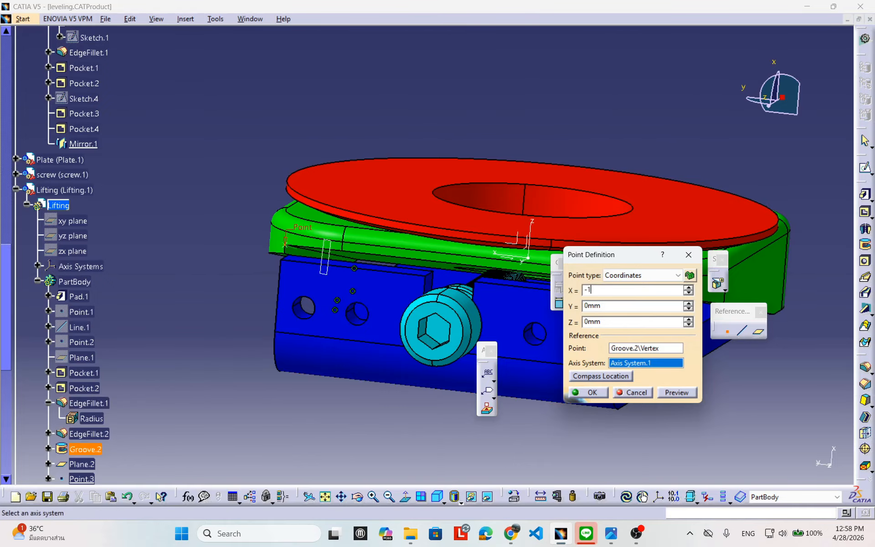
pyautogui.moveTo(420, 295); pyautogui.dragTo(441, 290, button='middle')
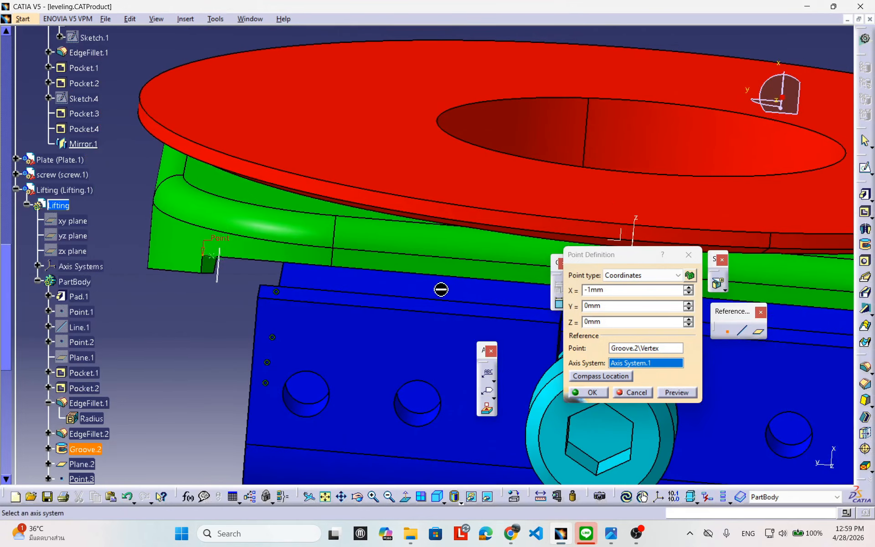
pyautogui.click(592, 394)
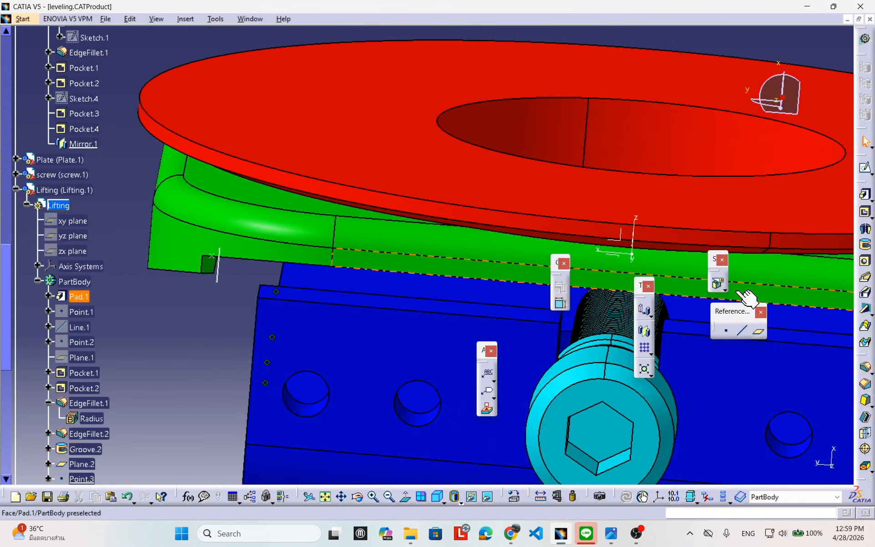
# Step: Create a Point-Direction line from Point.3 along the Groove.2 notch edge, with a 0 mm start, 107 mm end and reversed direction
pyautogui.click(739, 334)
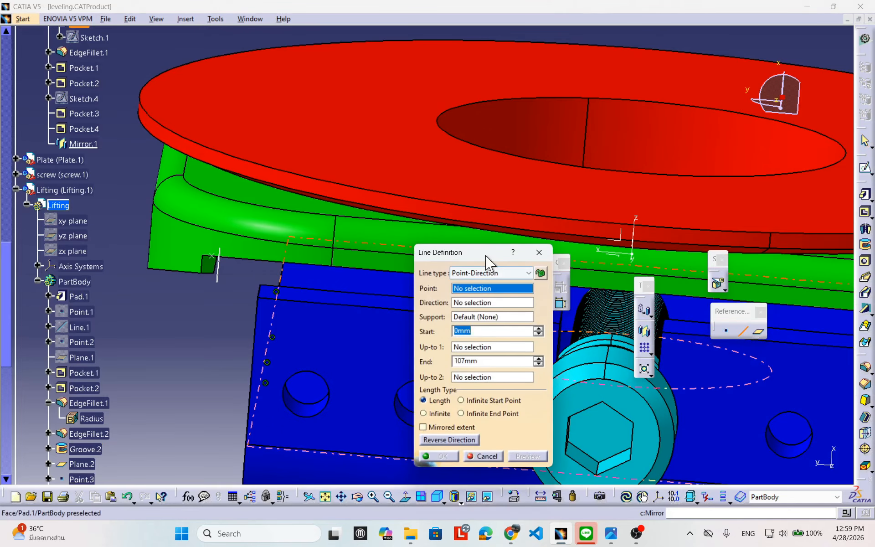
pyautogui.click(482, 272)
pyautogui.click(483, 274)
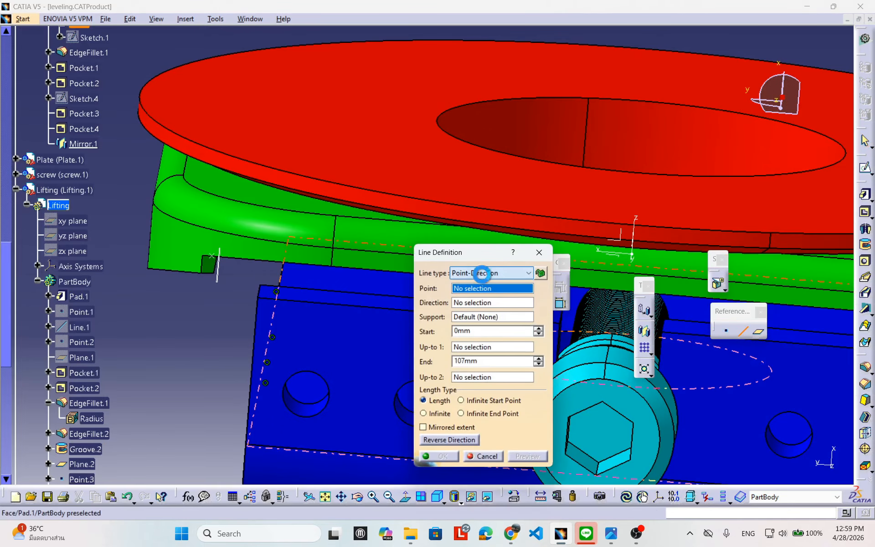
pyautogui.click(212, 251)
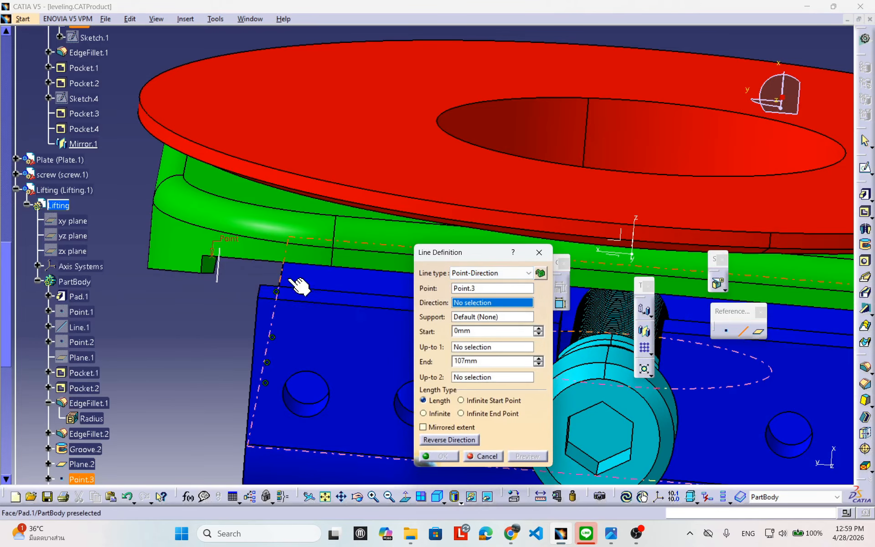
pyautogui.moveTo(351, 300); pyautogui.dragTo(302, 274, button='middle')
pyautogui.click(209, 248)
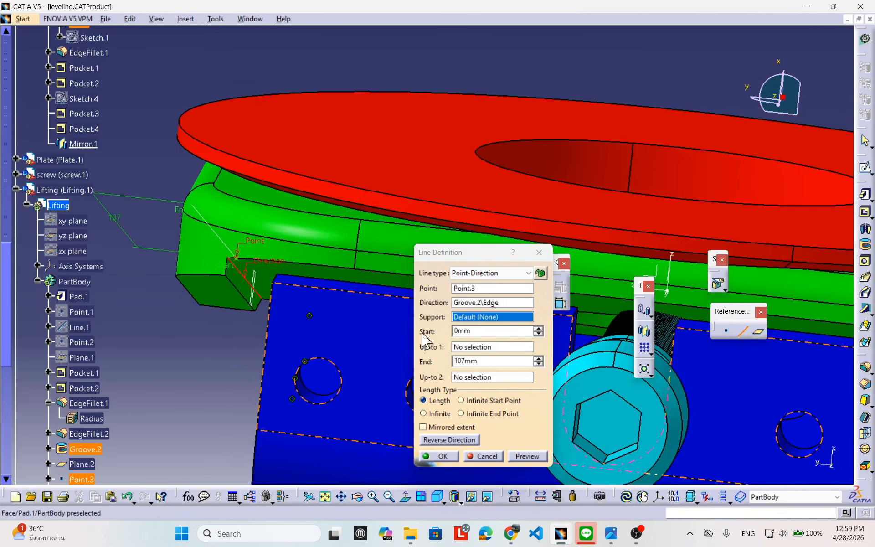
pyautogui.click(445, 440)
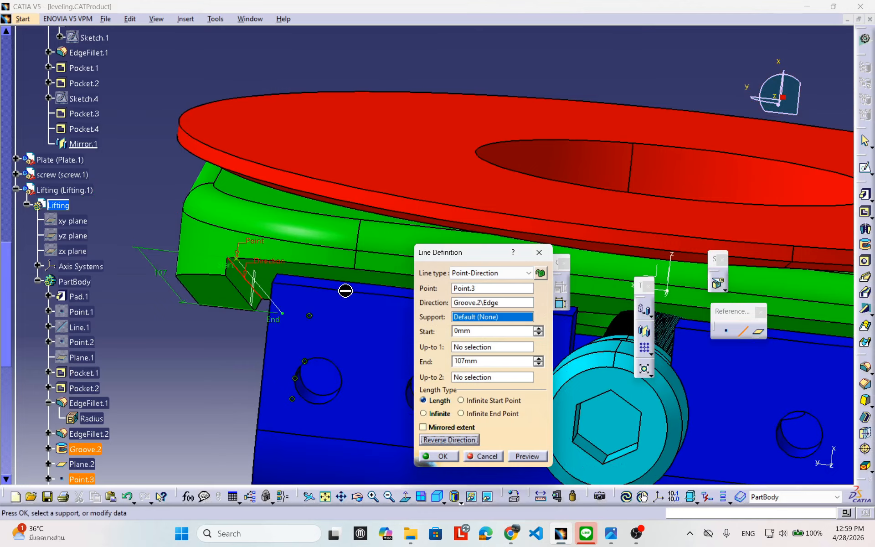
pyautogui.moveTo(341, 289); pyautogui.dragTo(411, 410, button='middle')
pyautogui.click(442, 456)
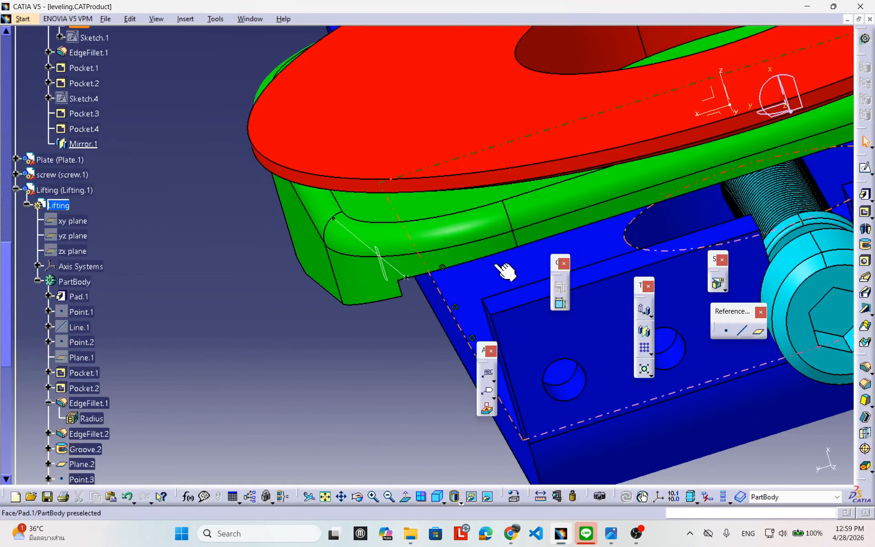
# Step: Activate the top-level assembly Product1 to return from part editing to the DMU Kinematics workbench
pyautogui.moveTo(504, 270); pyautogui.dragTo(442, 287, button='middle')
pyautogui.scroll(10, 163, 260)
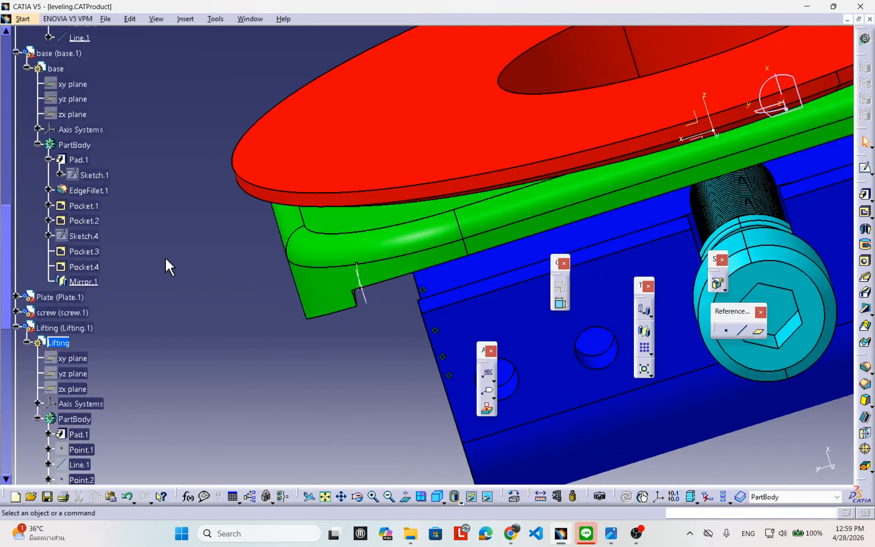
pyautogui.scroll(8, 114, 211)
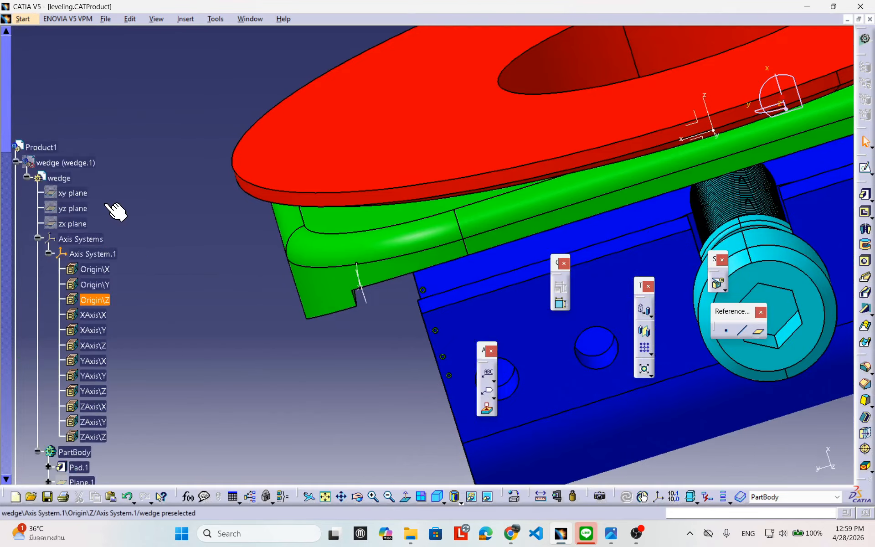
pyautogui.doubleClick(40, 101)
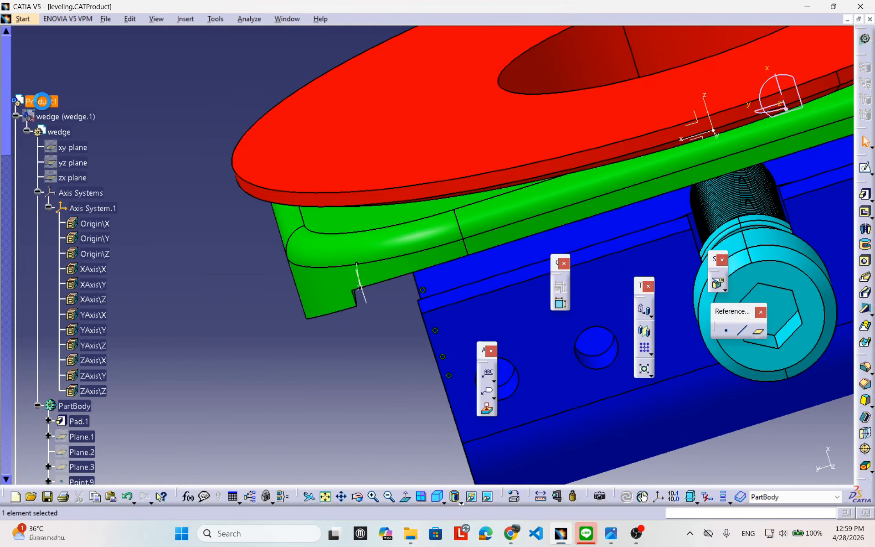
pyautogui.moveTo(364, 304); pyautogui.dragTo(446, 275, button='middle')
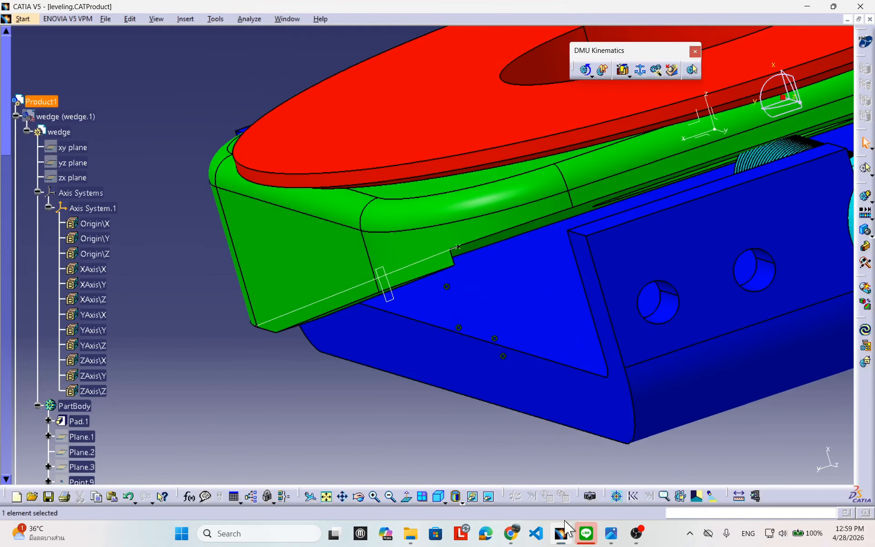
pyautogui.click(490, 496)
pyautogui.rightClick(491, 310)
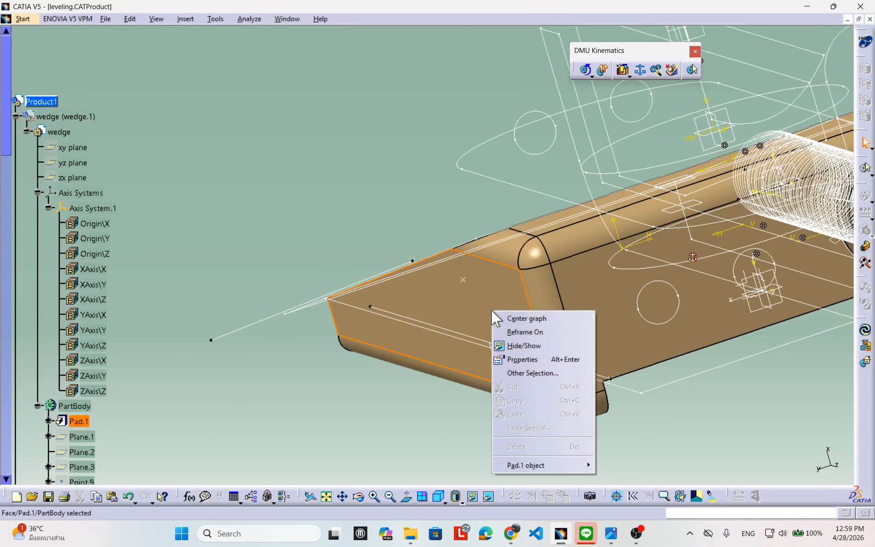
pyautogui.click(648, 545)
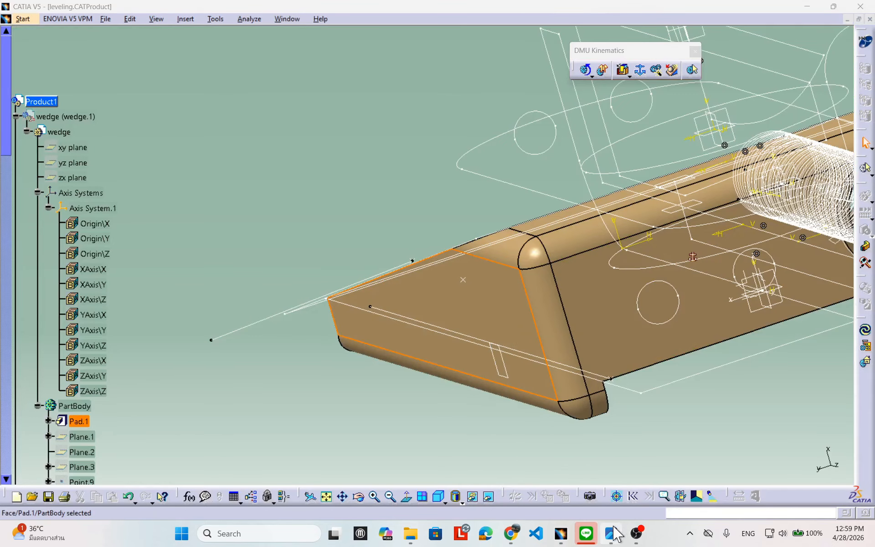
pyautogui.click(489, 496)
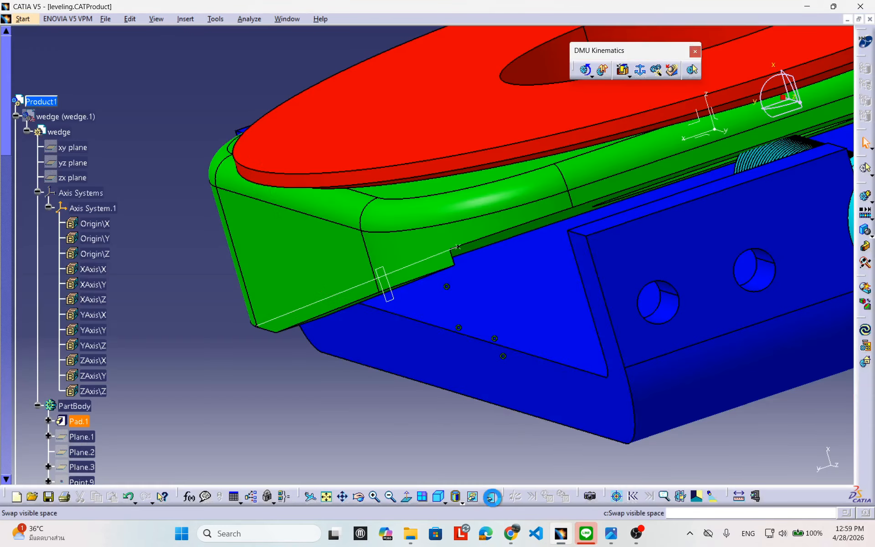
# Step: Start a Prismatic joint in Mechanism.1 and assign the lifting part's Line.2 beside the notch as Line 1
pyautogui.moveTo(627, 302); pyautogui.dragTo(611, 323, button='middle')
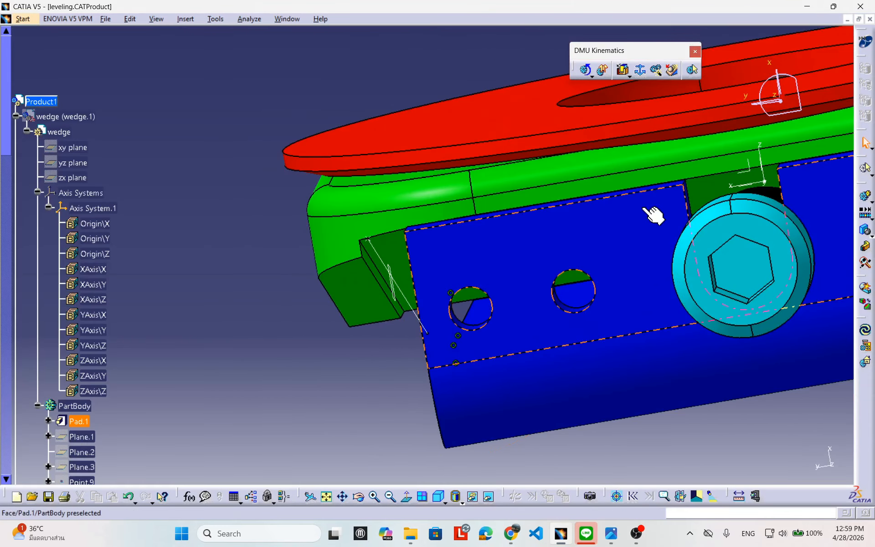
pyautogui.scroll(-3, 266, 313)
pyautogui.scroll(-2, 267, 314)
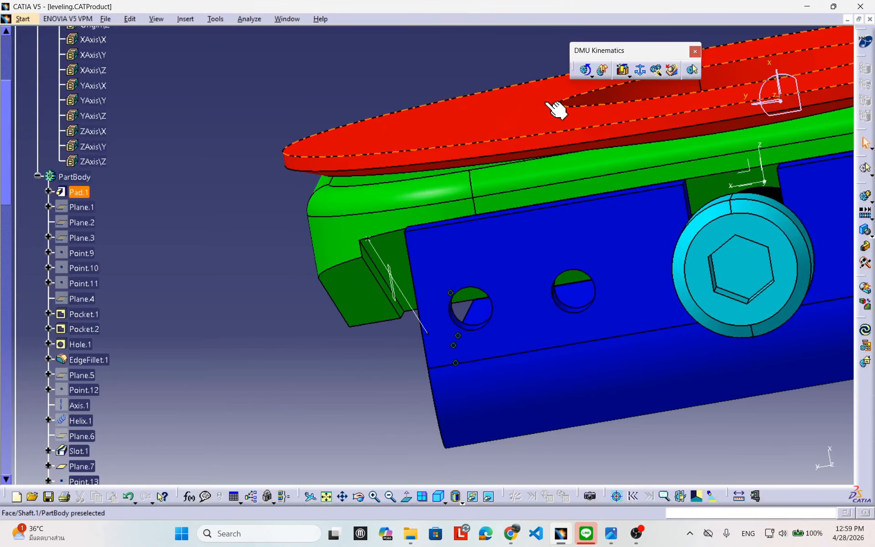
pyautogui.click(624, 71)
pyautogui.moveTo(516, 220); pyautogui.dragTo(668, 196)
pyautogui.moveTo(455, 215); pyautogui.dragTo(274, 194, button='middle')
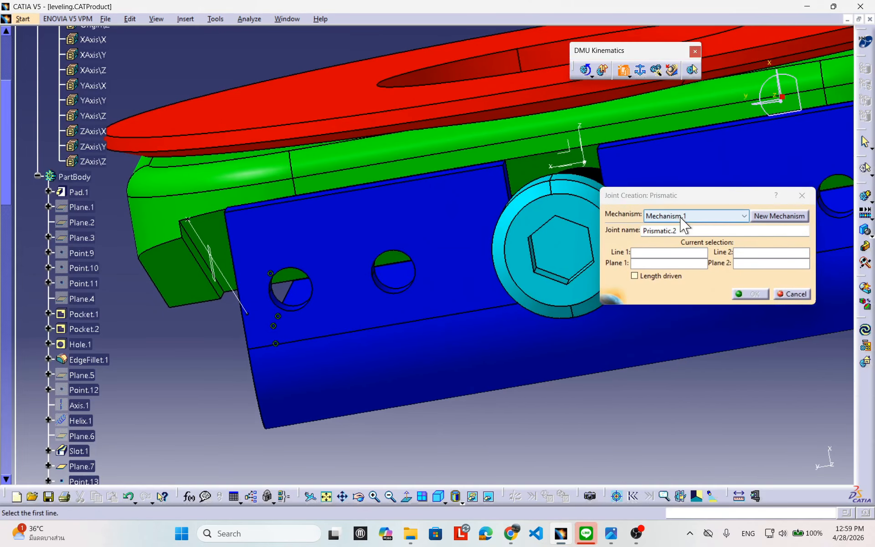
pyautogui.scroll(-5, 90, 407)
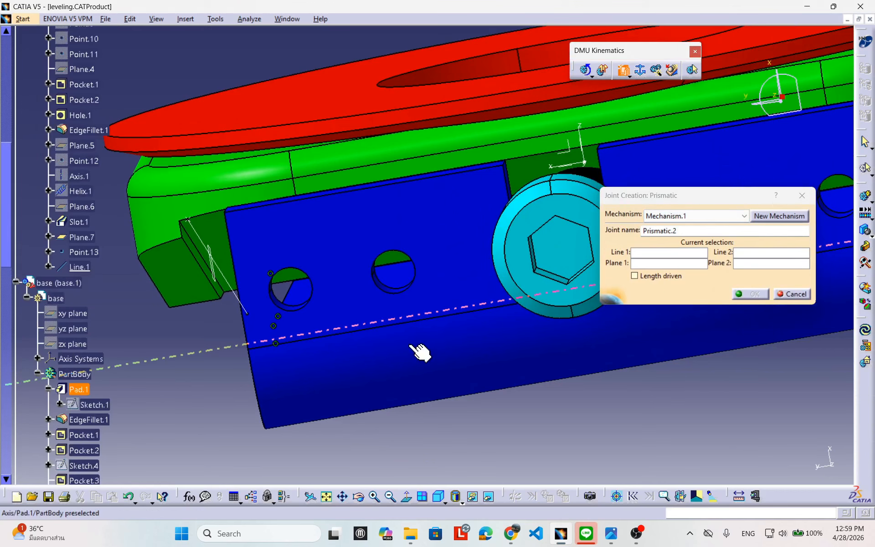
pyautogui.moveTo(421, 307); pyautogui.dragTo(415, 314, button='middle')
pyautogui.click(233, 284)
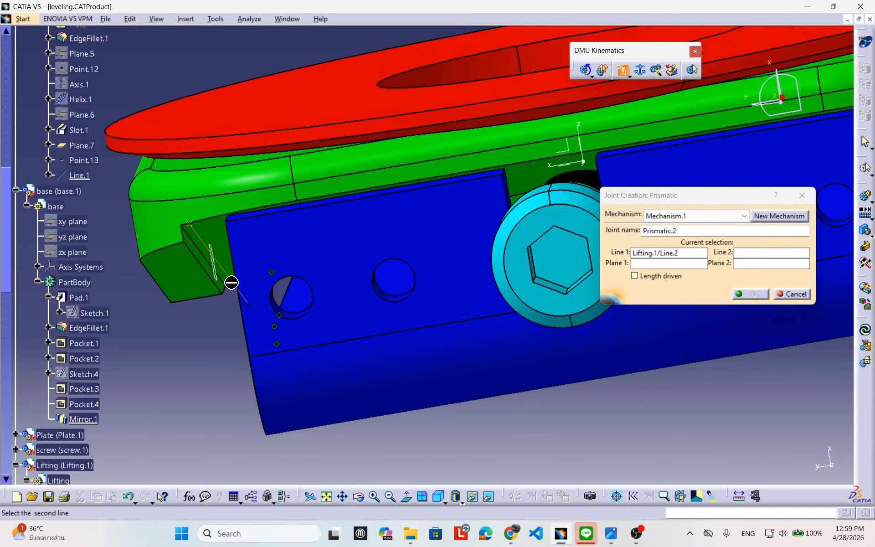
# Step: Show the hidden space and assign the hidden wedge's sloped end edge as Line 2 of the prismatic joint
pyautogui.moveTo(329, 325); pyautogui.dragTo(334, 335, button='middle')
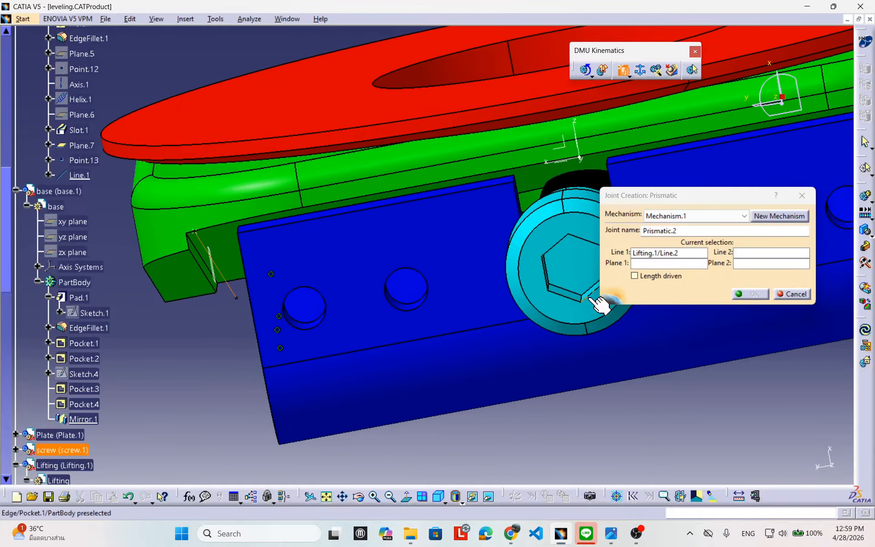
pyautogui.click(658, 265)
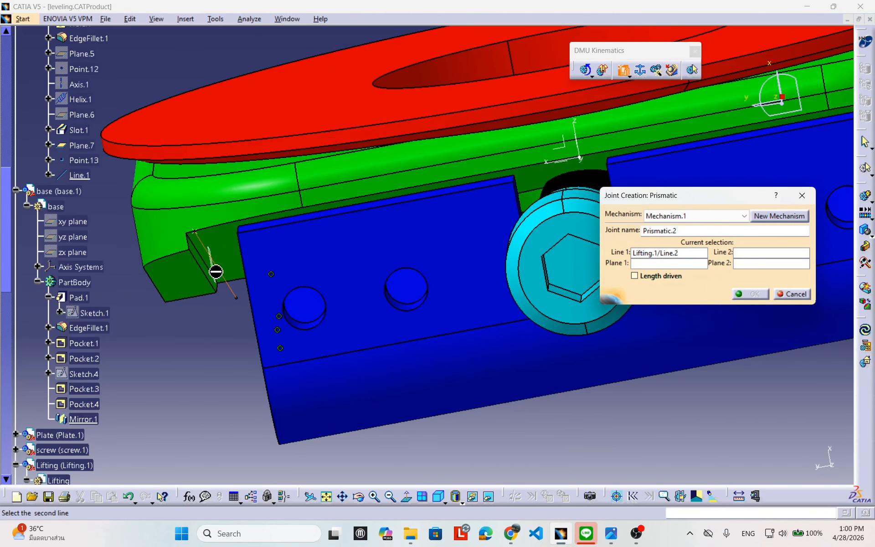
pyautogui.moveTo(397, 299); pyautogui.dragTo(638, 283, button='middle')
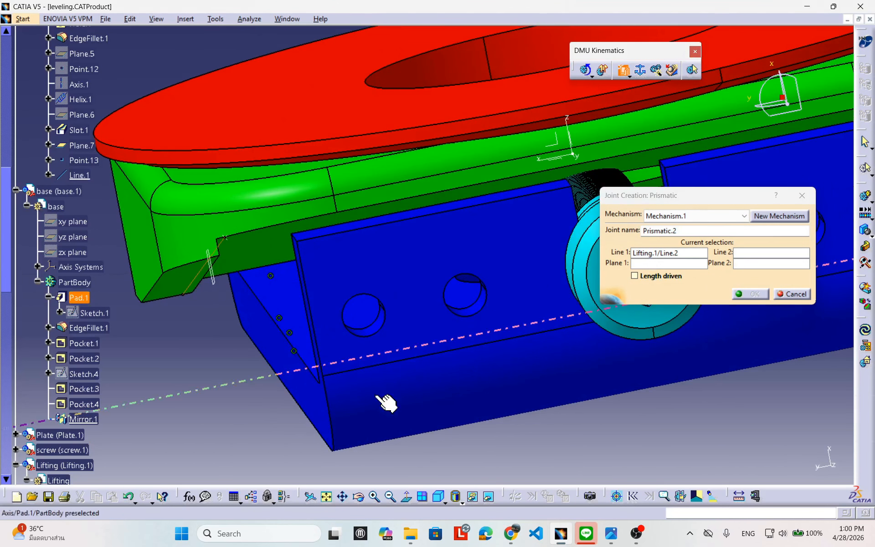
pyautogui.click(487, 494)
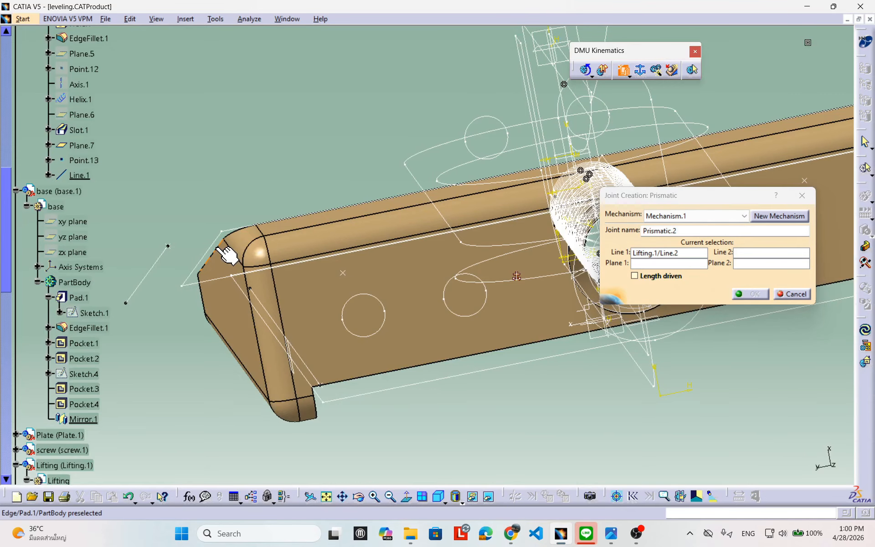
pyautogui.click(223, 252)
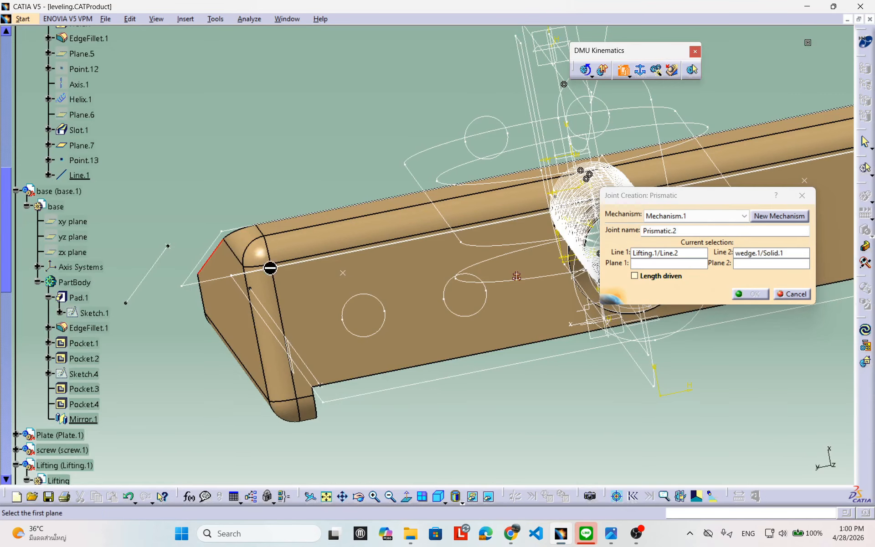
# Step: Return to the visible space and assign the lifting part's Plane.2 beside the notch as Plane 1 of the prismatic joint
pyautogui.click(489, 496)
pyautogui.moveTo(407, 362); pyautogui.dragTo(369, 346, button='middle')
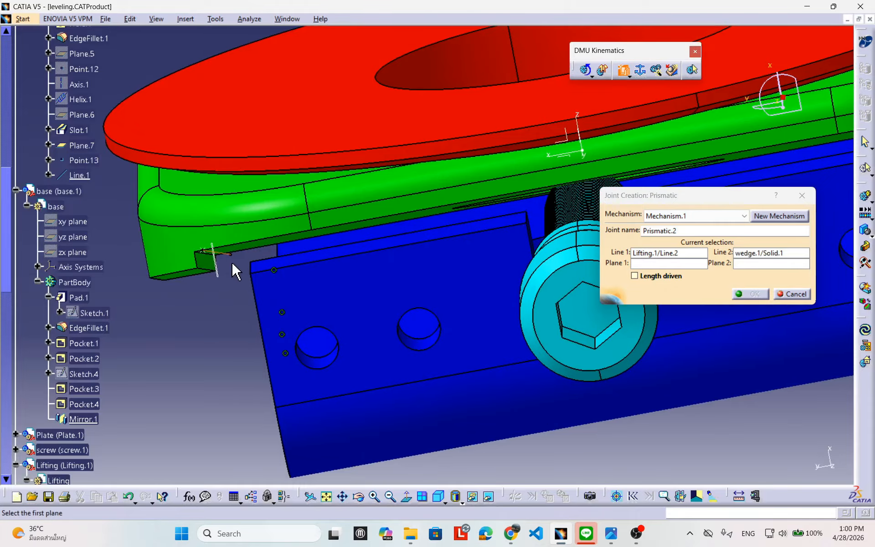
pyautogui.click(217, 268)
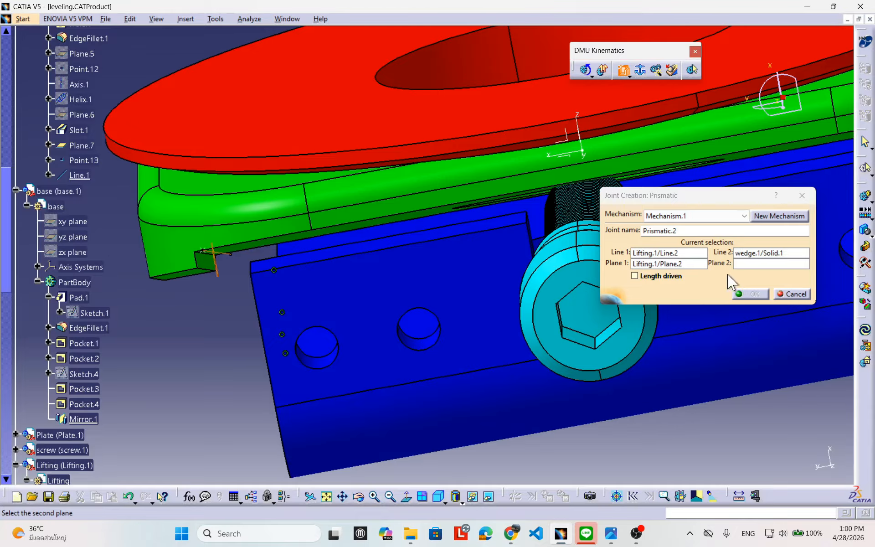
# Step: Assign the hidden wedge's flat end face as Plane 2 and create the prismatic joint between the lifting part and the wedge
pyautogui.click(489, 496)
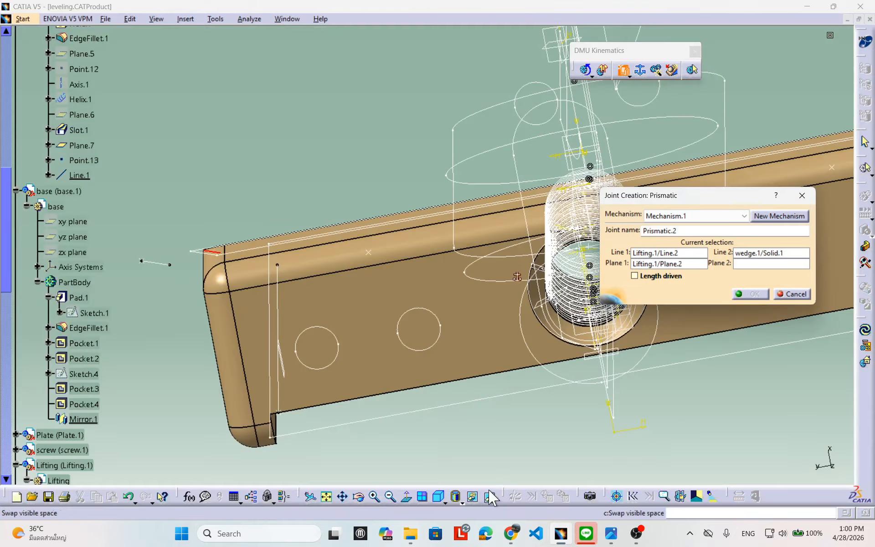
pyautogui.moveTo(369, 307); pyautogui.dragTo(409, 307, button='middle')
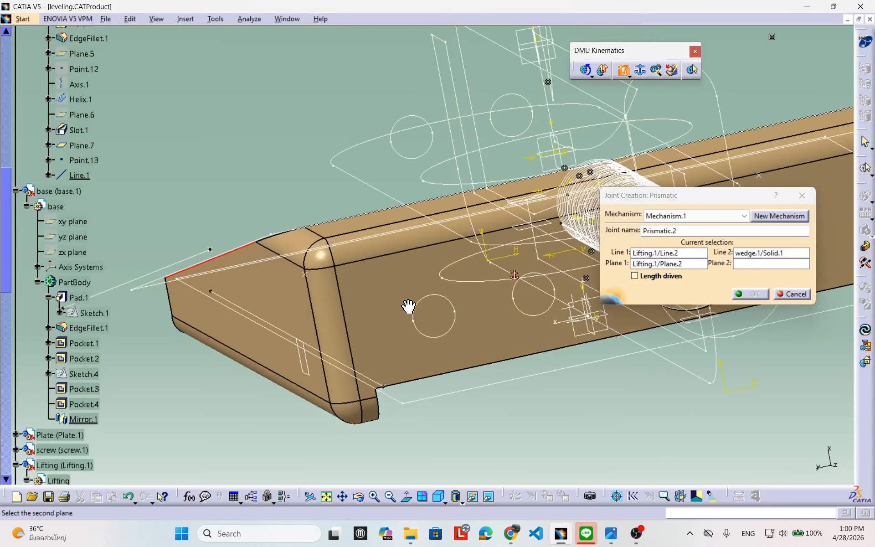
pyautogui.click(281, 296)
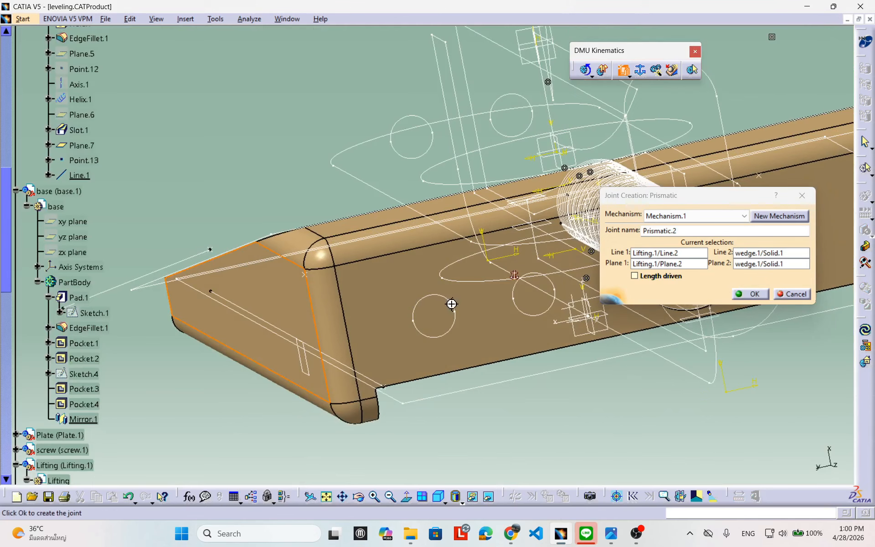
pyautogui.moveTo(452, 305); pyautogui.dragTo(425, 314, button='middle')
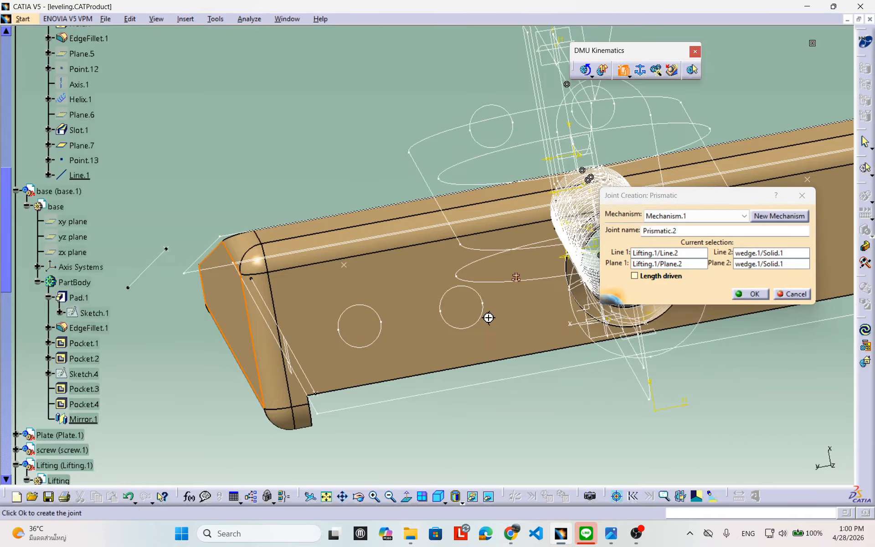
pyautogui.moveTo(489, 318); pyautogui.dragTo(552, 299, button='middle')
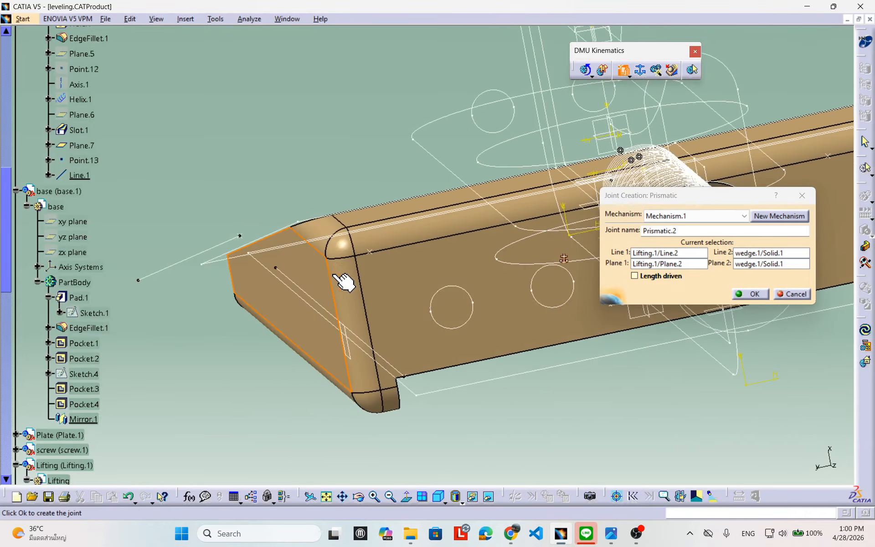
pyautogui.moveTo(345, 283); pyautogui.dragTo(438, 322, button='middle')
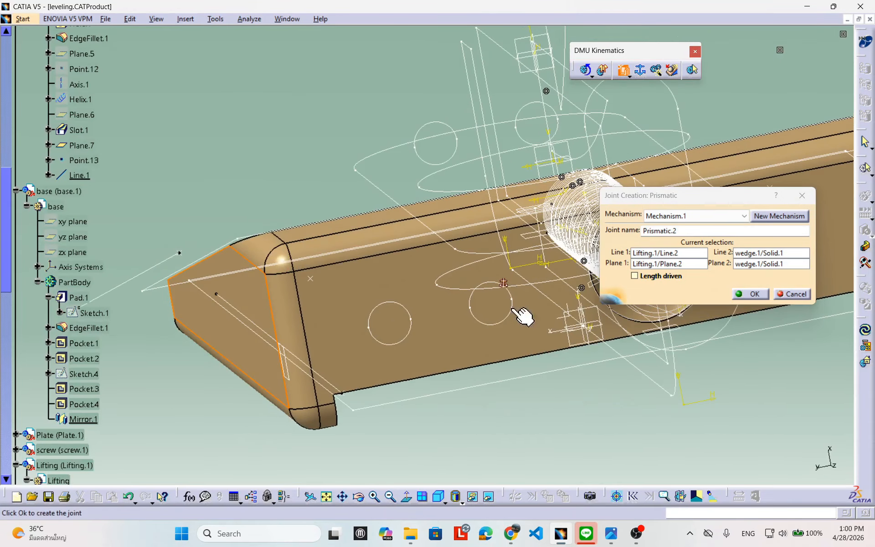
pyautogui.click(750, 294)
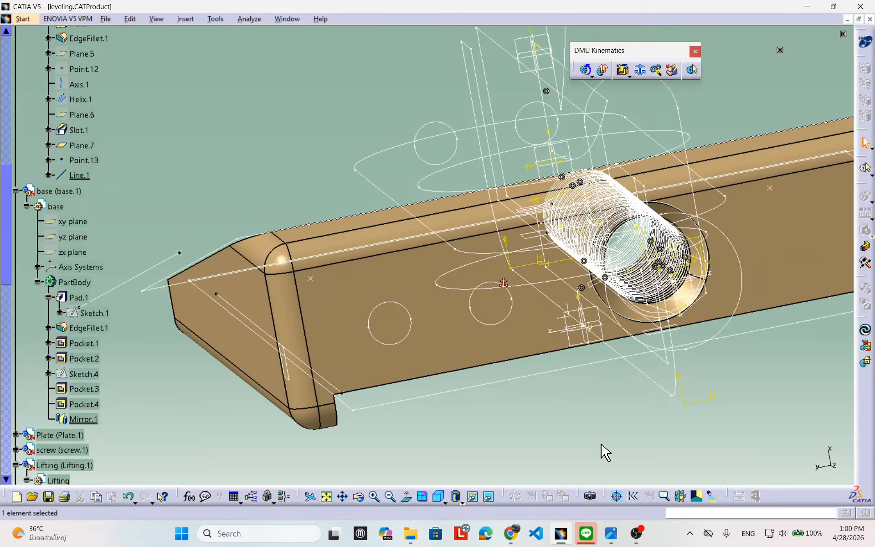
# Step: Return to the visible space and examine the joints and degrees of freedom of Mechanism.1, including the coincidences under Prismatic.2
pyautogui.click(489, 496)
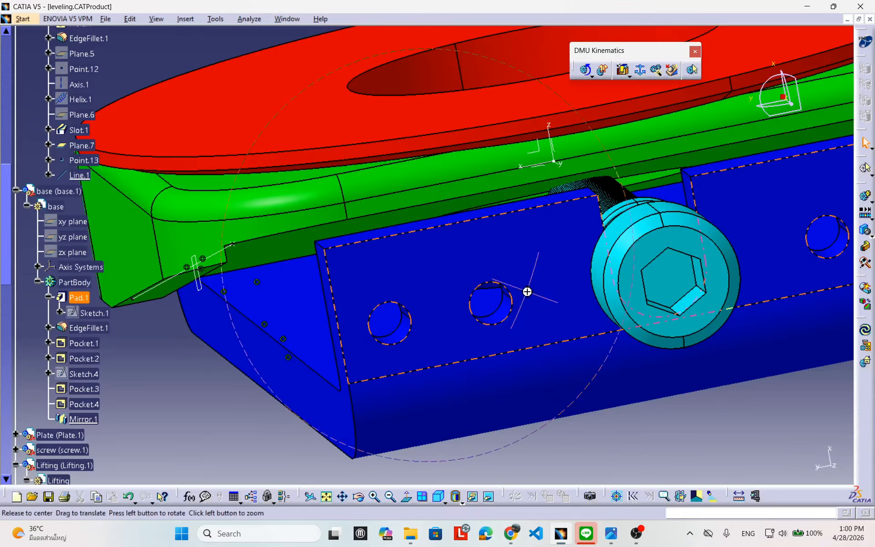
pyautogui.moveTo(528, 292); pyautogui.dragTo(517, 340, button='middle')
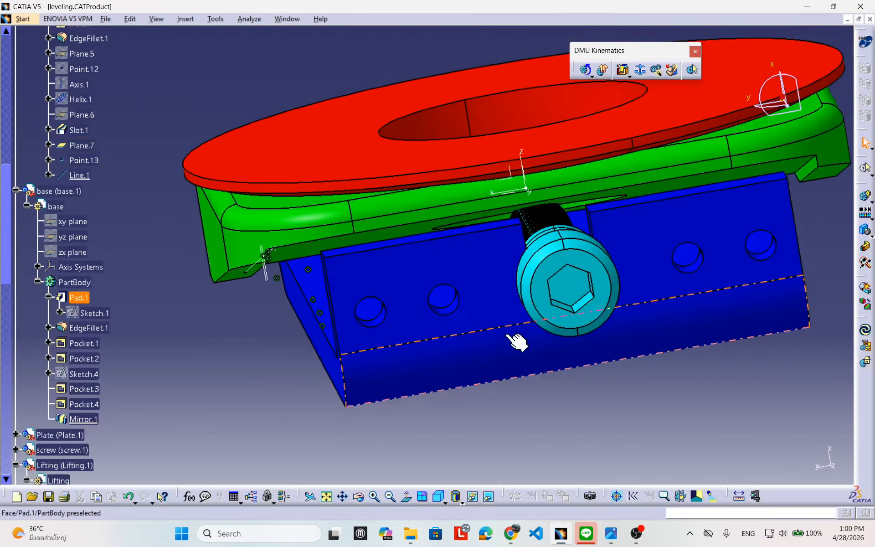
pyautogui.scroll(-8, 144, 401)
pyautogui.scroll(-6, 152, 401)
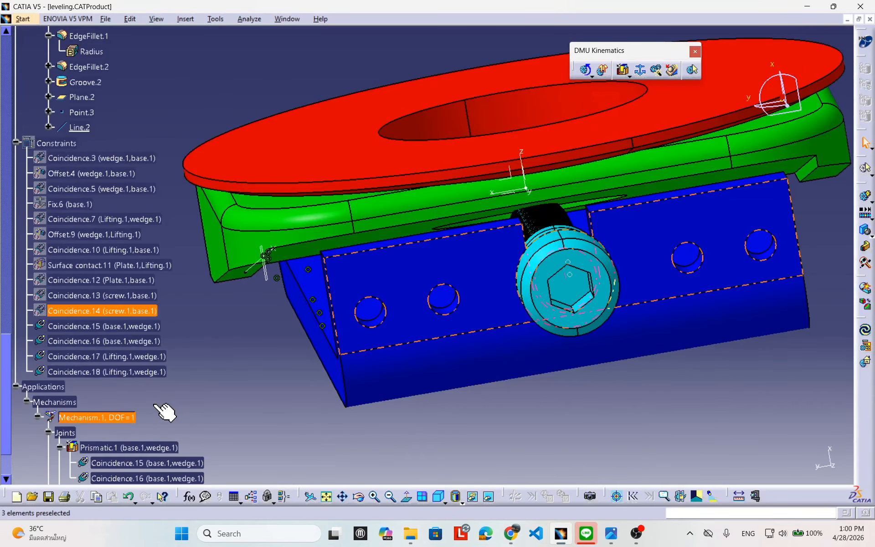
pyautogui.scroll(-2, 164, 413)
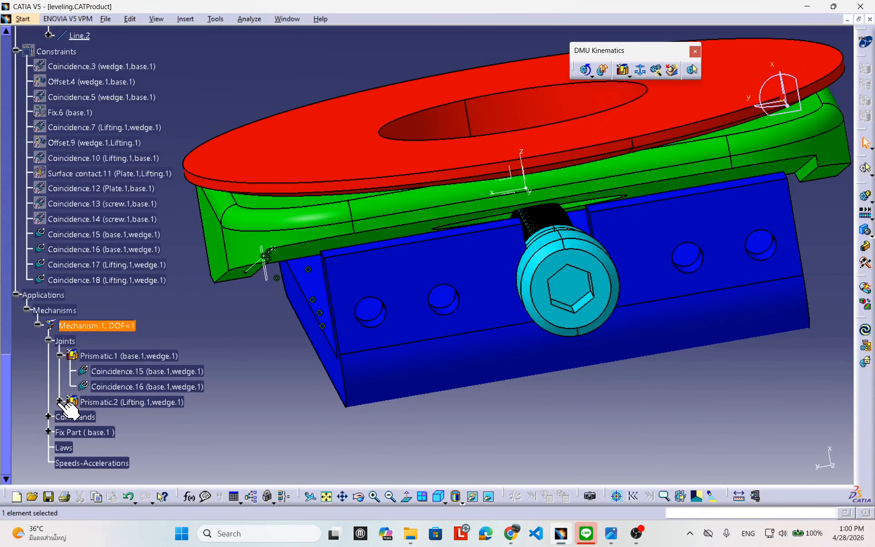
pyautogui.click(59, 402)
pyautogui.moveTo(452, 285); pyautogui.dragTo(461, 277, button='middle')
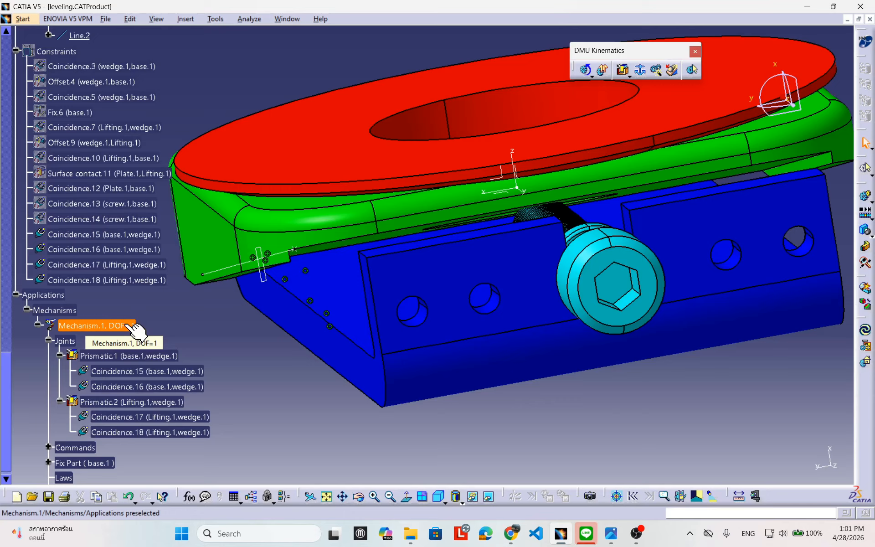
pyautogui.click(130, 326)
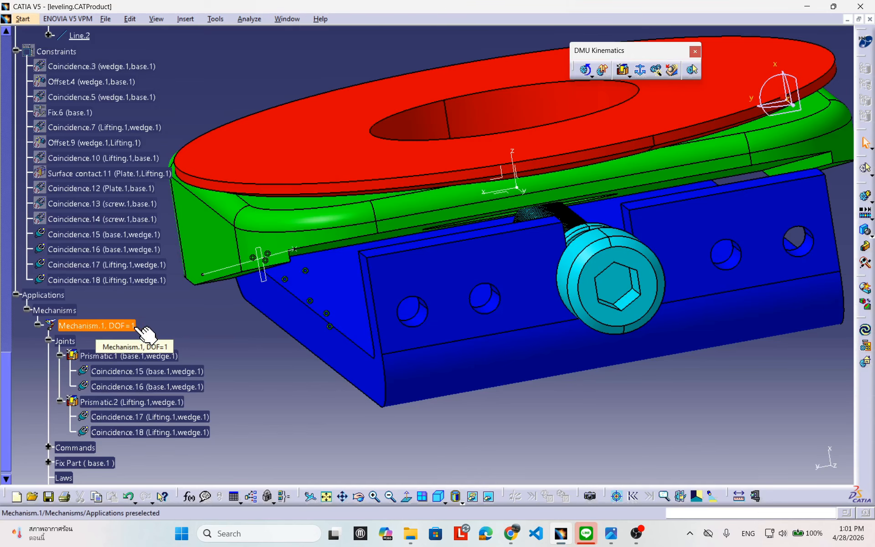
pyautogui.moveTo(312, 355)
pyautogui.mouseDown(button='middle')
pyautogui.moveTo(300, 356)
pyautogui.moveTo(355, 332)
pyautogui.moveTo(309, 355)
pyautogui.mouseUp(button='middle')
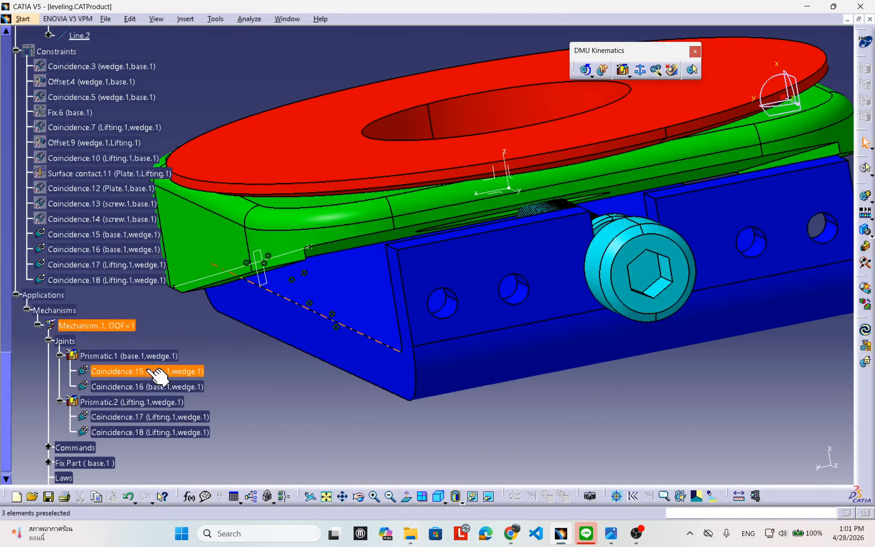
# Step: Review the length-driven setting and joint limits of the Prismatic.1 joint between the base and the wedge
pyautogui.doubleClick(146, 356)
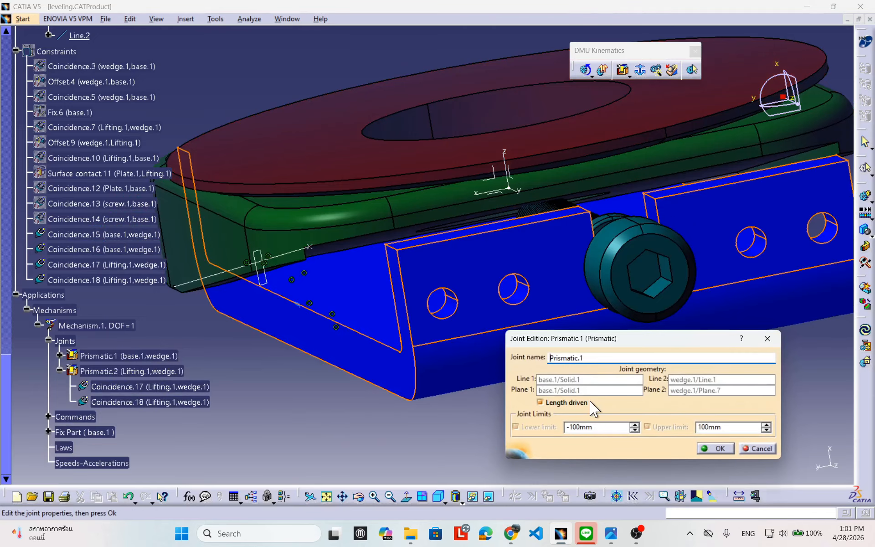
pyautogui.moveTo(616, 343); pyautogui.dragTo(610, 340)
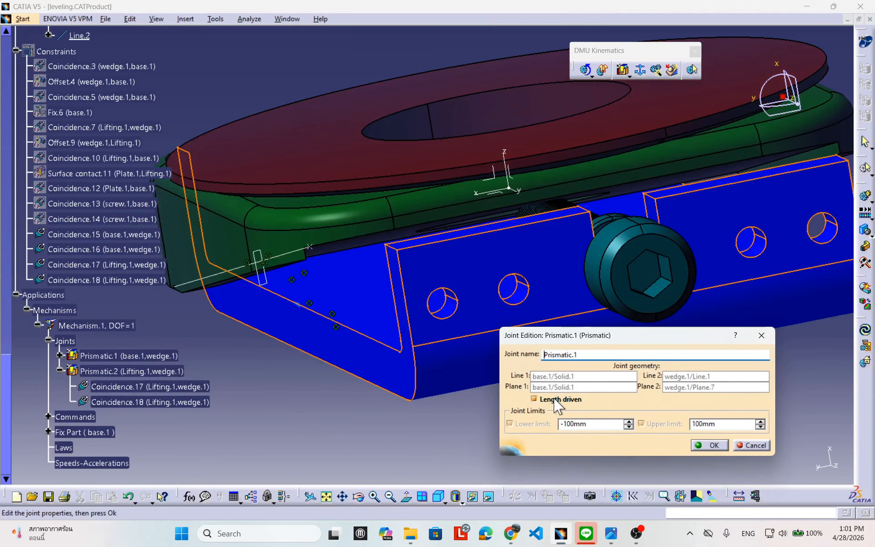
pyautogui.click(707, 446)
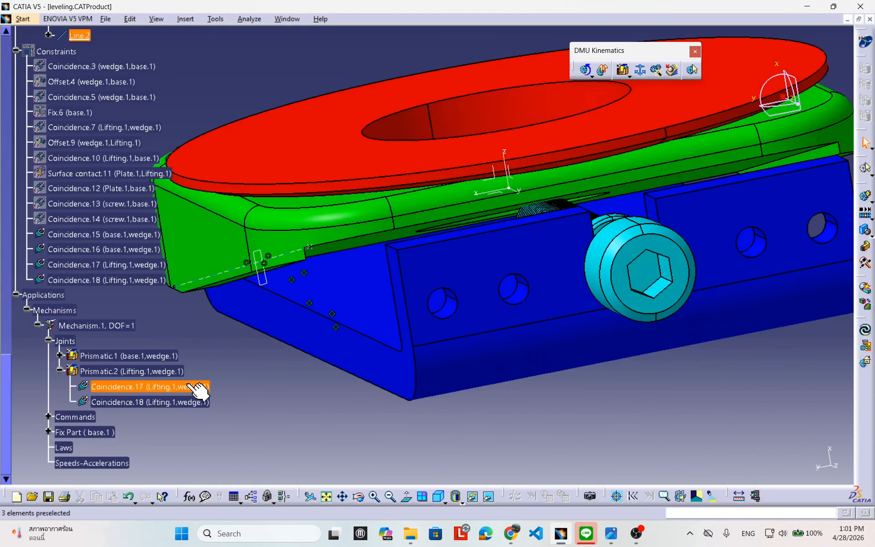
# Step: Make the Prismatic.2 joint between the lifting part and the wedge length driven
pyautogui.doubleClick(157, 371)
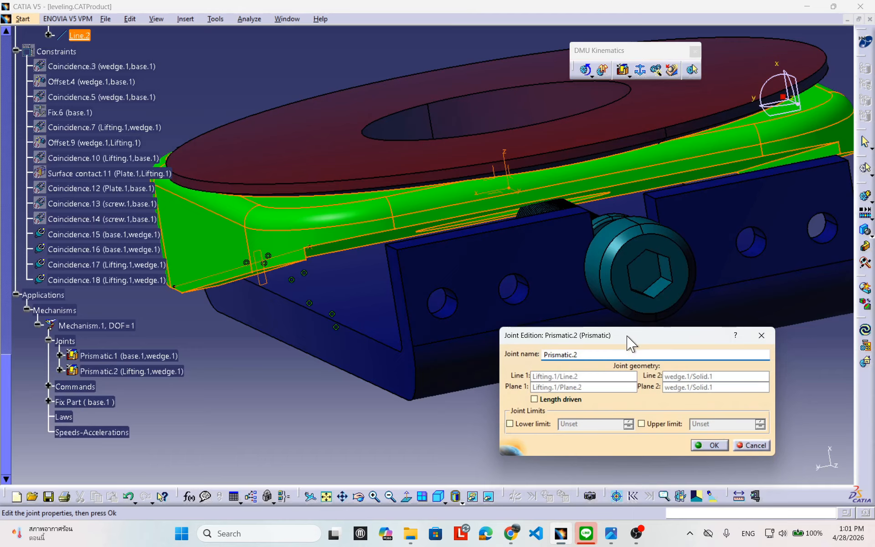
pyautogui.moveTo(631, 343); pyautogui.dragTo(460, 446)
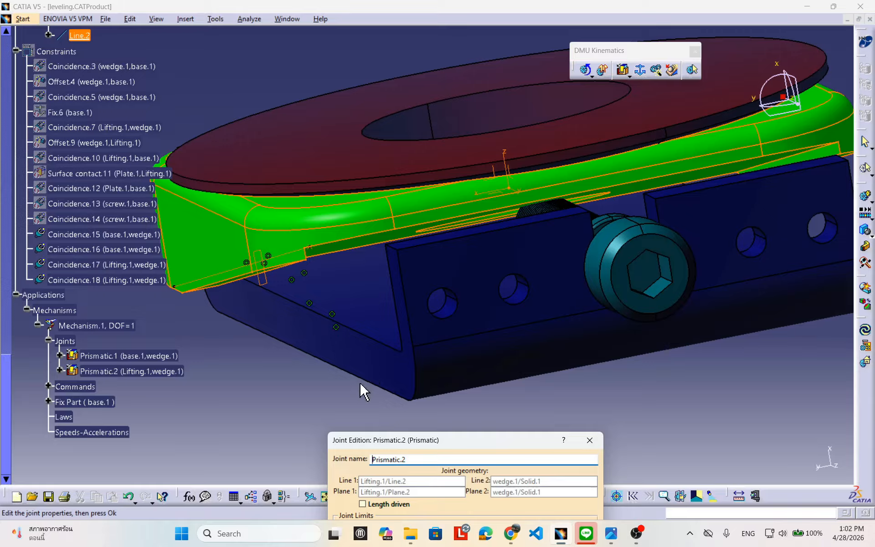
pyautogui.moveTo(423, 441); pyautogui.dragTo(380, 363)
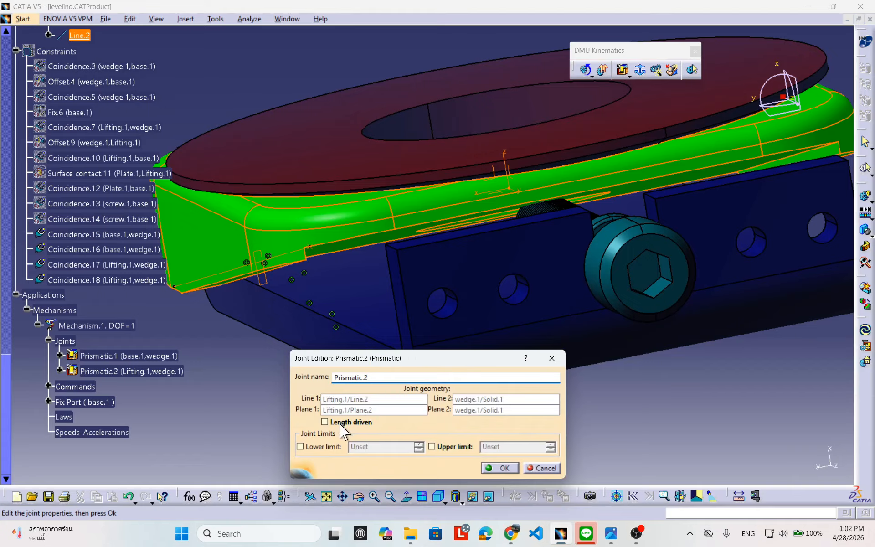
pyautogui.click(325, 422)
pyautogui.click(499, 468)
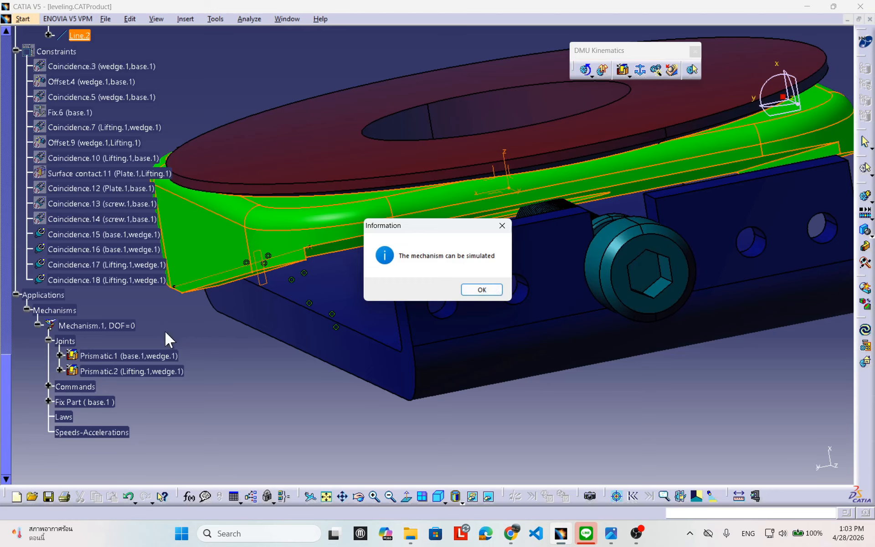
pyautogui.click(480, 290)
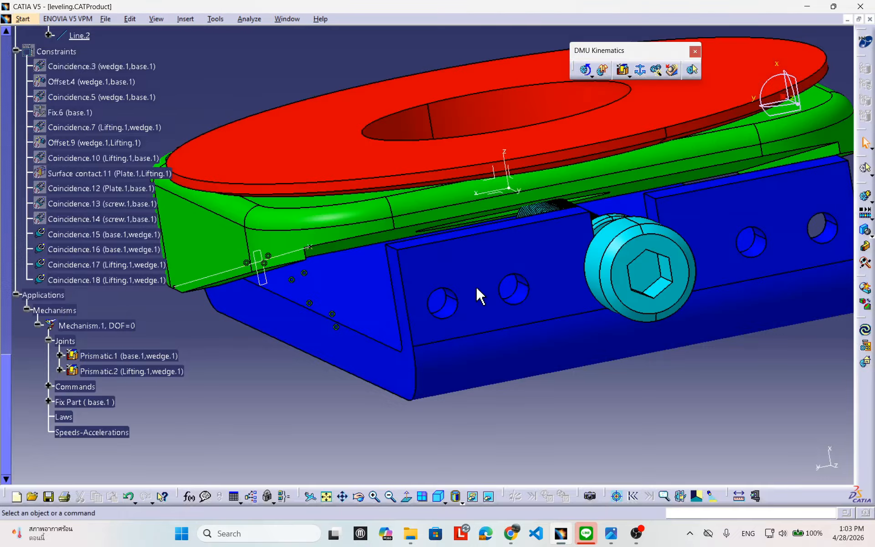
# Step: Start a simulation of Mechanism.1 and move Command.1 to 30 and Command.2 to 32
pyautogui.click(165, 372)
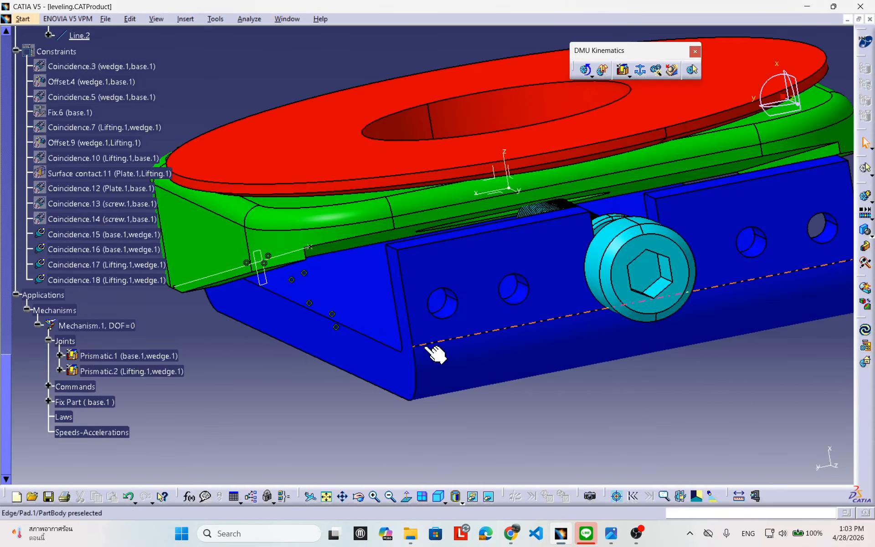
pyautogui.moveTo(500, 341); pyautogui.dragTo(502, 351, button='middle')
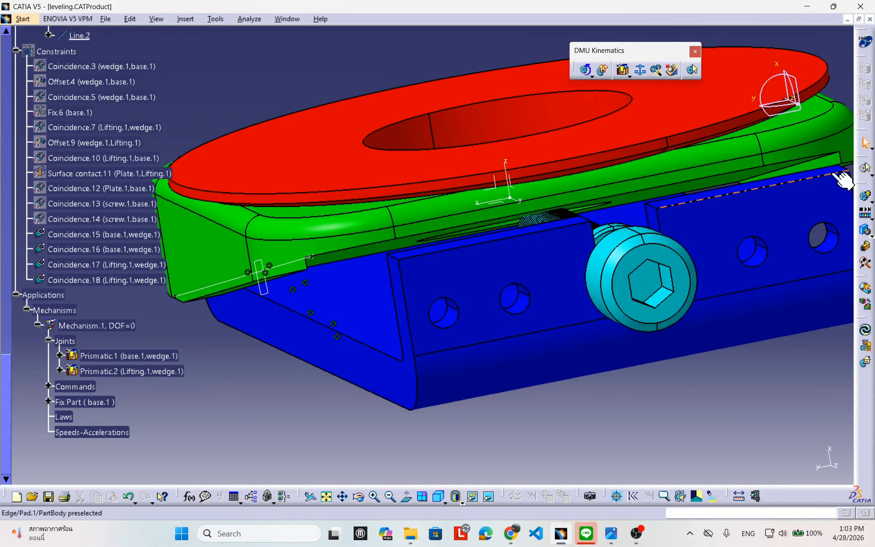
pyautogui.click(865, 197)
pyautogui.click(674, 389)
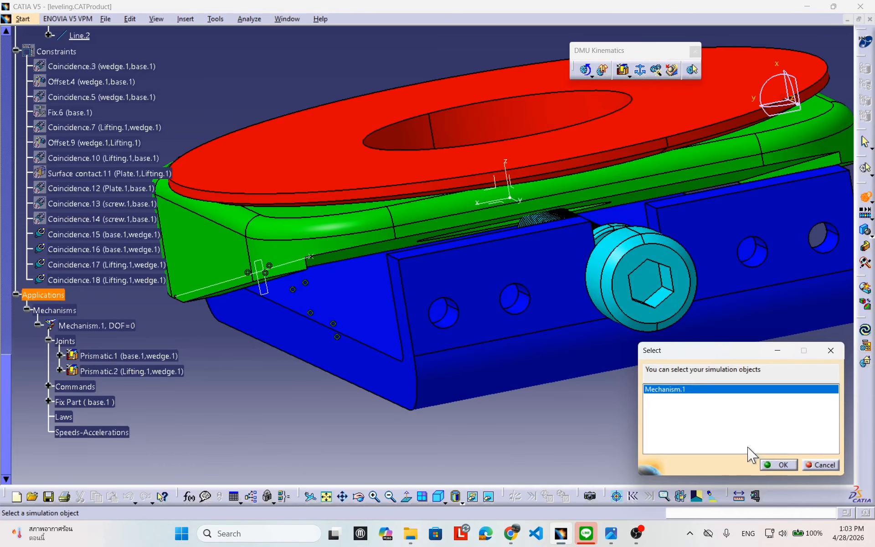
pyautogui.click(778, 464)
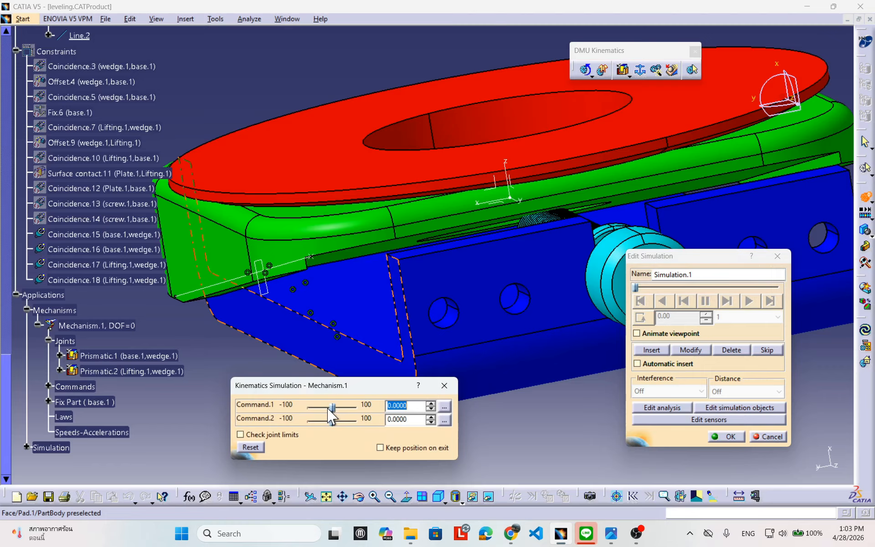
pyautogui.moveTo(334, 407); pyautogui.dragTo(341, 419)
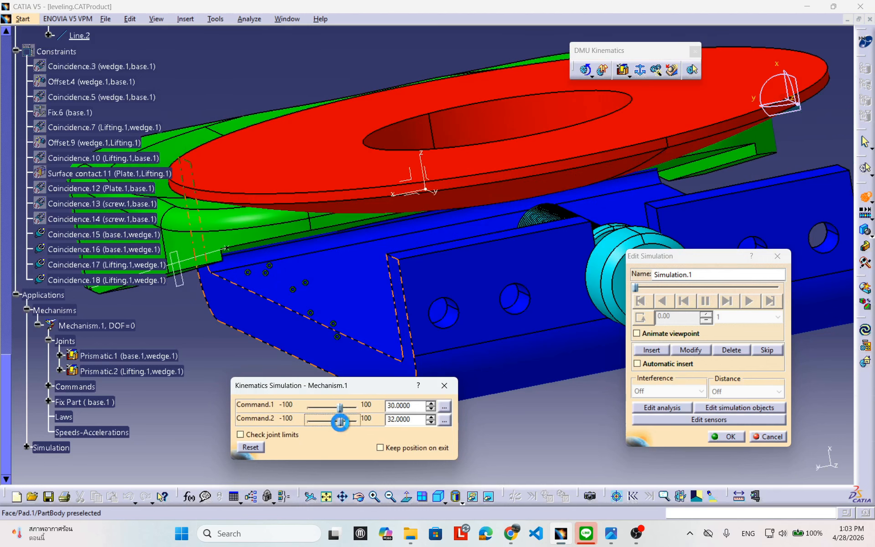
# Step: Try to unhide the wedge from the hidden space during the simulation, and cancel the simulation
pyautogui.click(489, 496)
pyautogui.rightClick(371, 298)
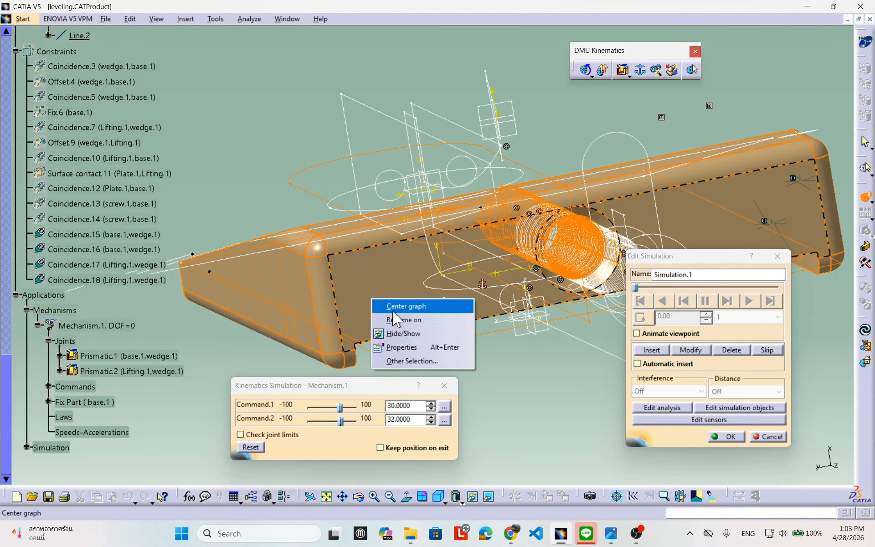
pyautogui.click(397, 334)
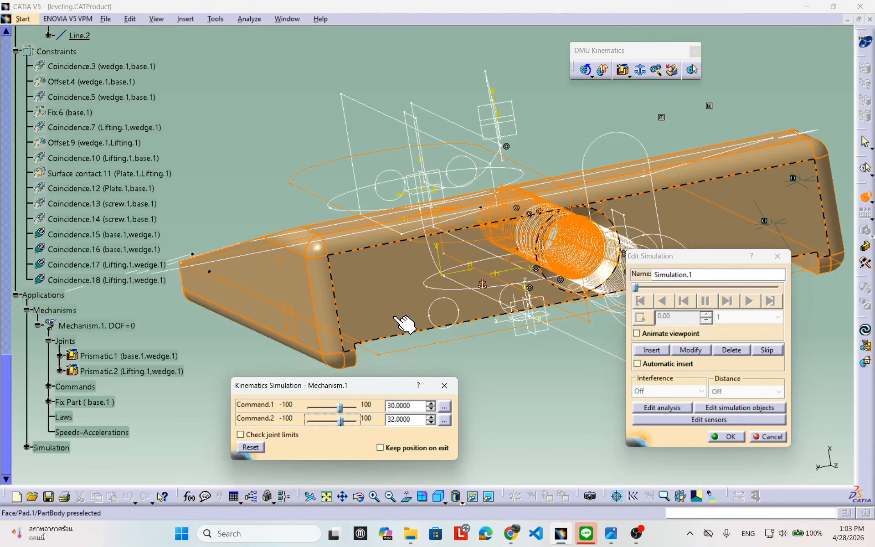
pyautogui.rightClick(380, 306)
pyautogui.click(398, 337)
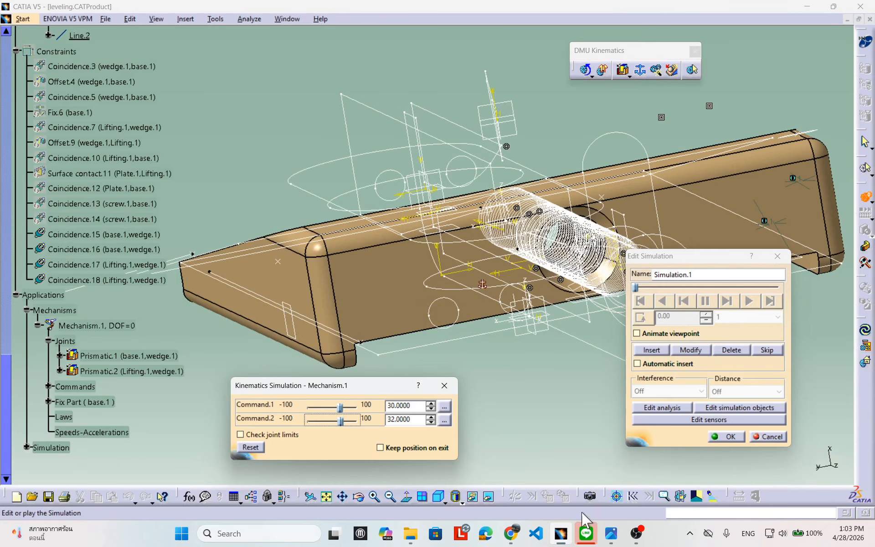
pyautogui.click(490, 497)
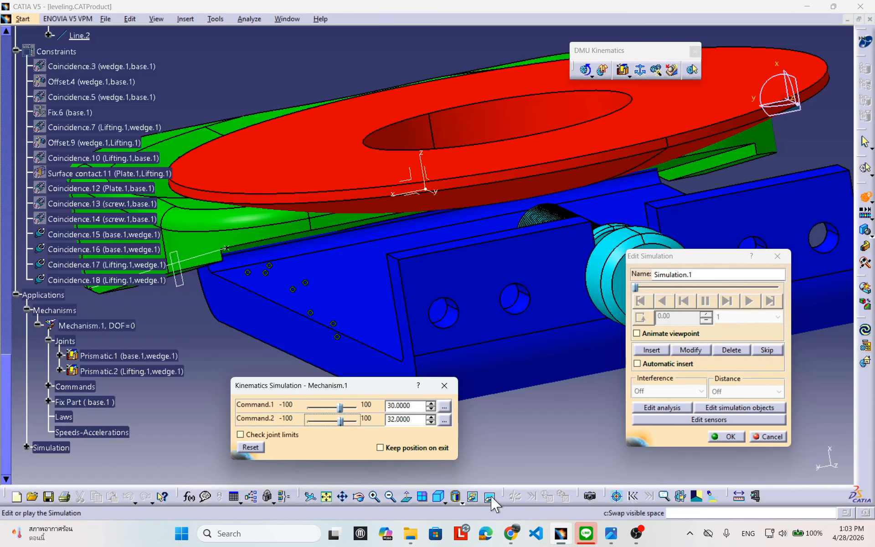
pyautogui.scroll(7, 98, 215)
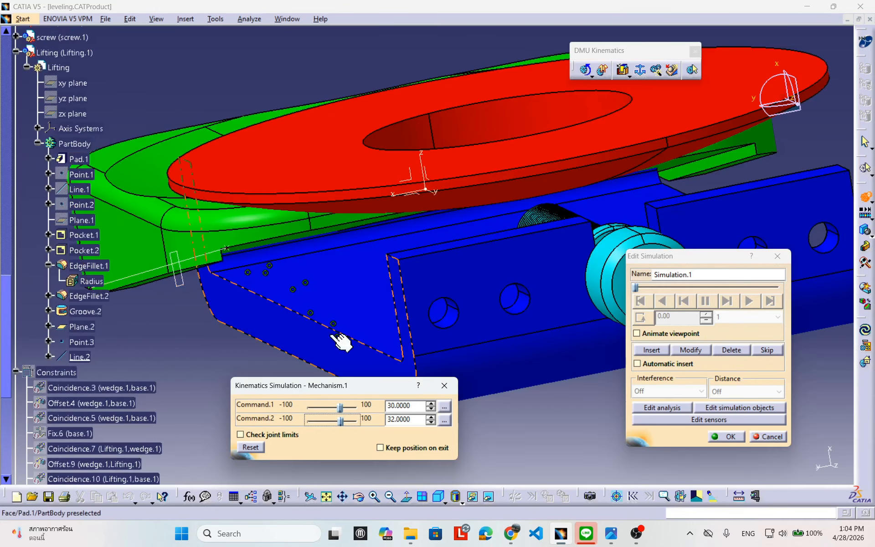
pyautogui.click(769, 437)
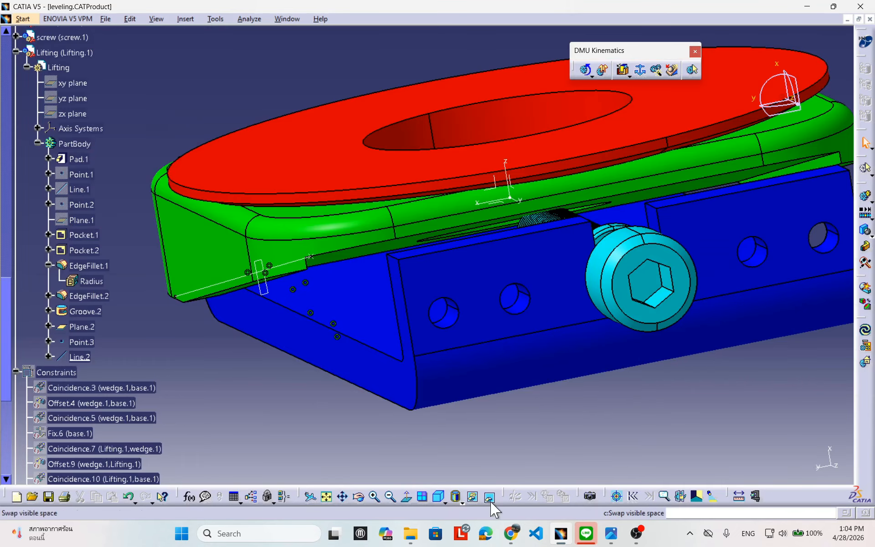
# Step: Toggle the hide/show state of the wedge's Pad.1 in the hidden space and return to the visible space
pyautogui.click(490, 498)
pyautogui.rightClick(419, 342)
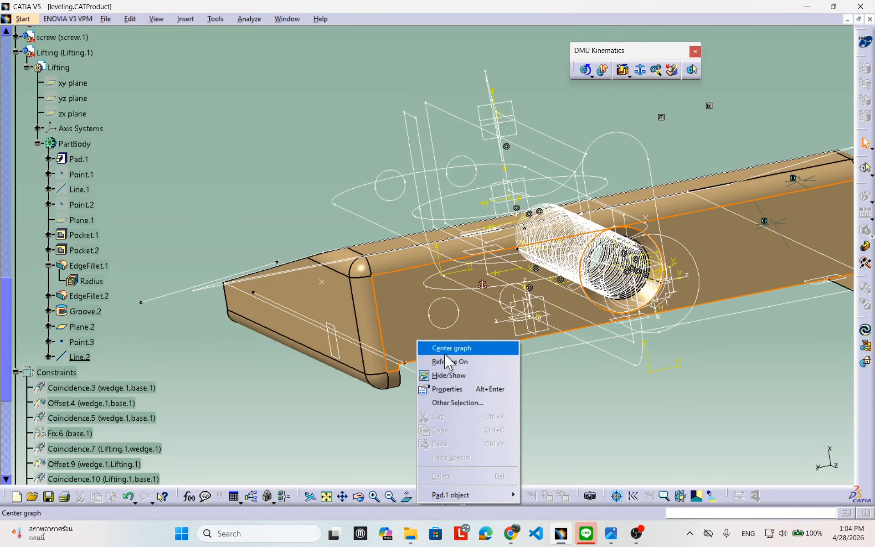
pyautogui.click(449, 378)
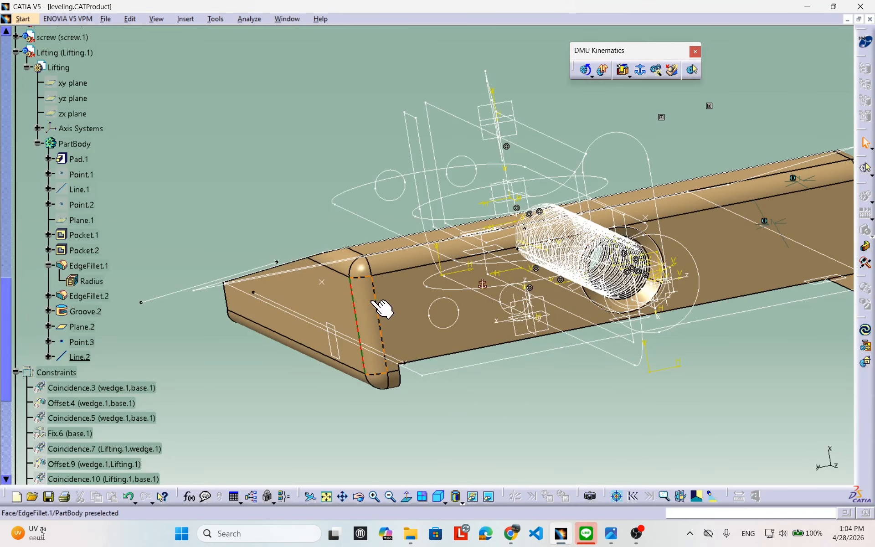
pyautogui.click(357, 319)
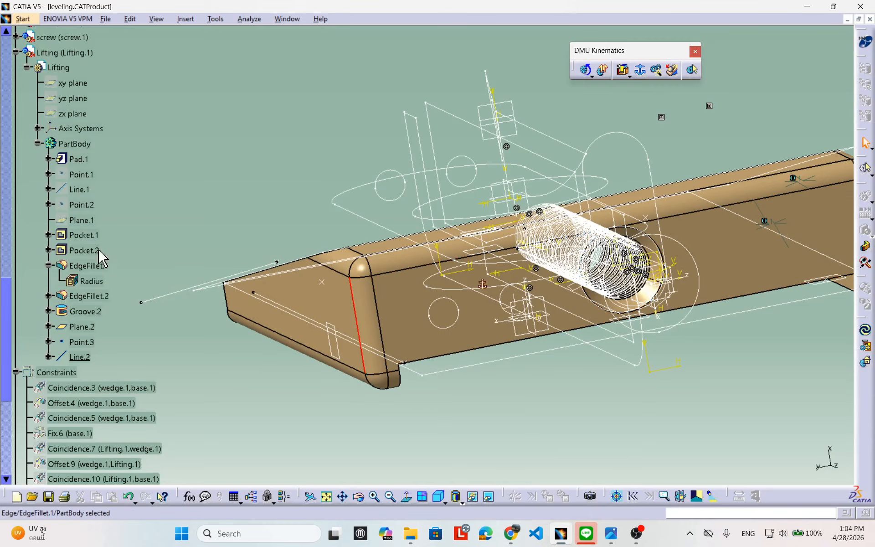
pyautogui.click(488, 496)
# Step: Unhide the wedge (wedge.1) component from the top of the product tree
pyautogui.scroll(6, 108, 242)
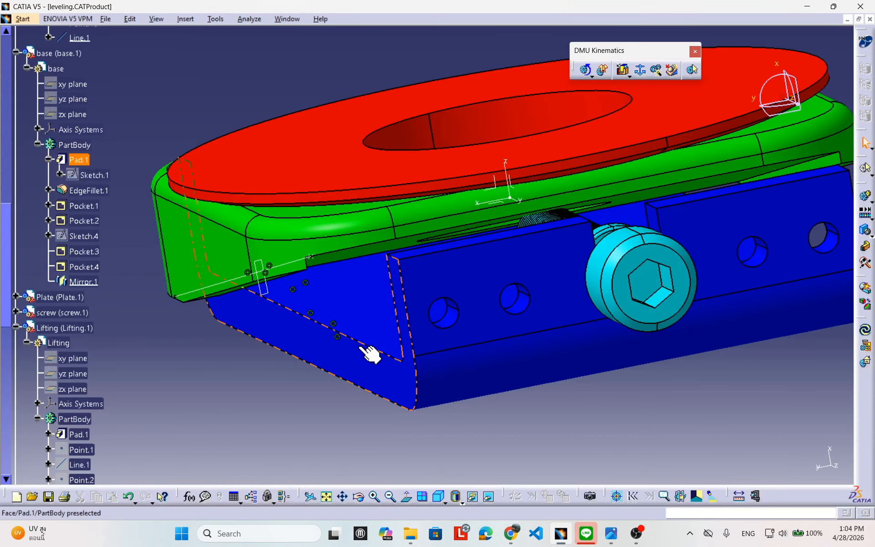
pyautogui.scroll(8, 108, 267)
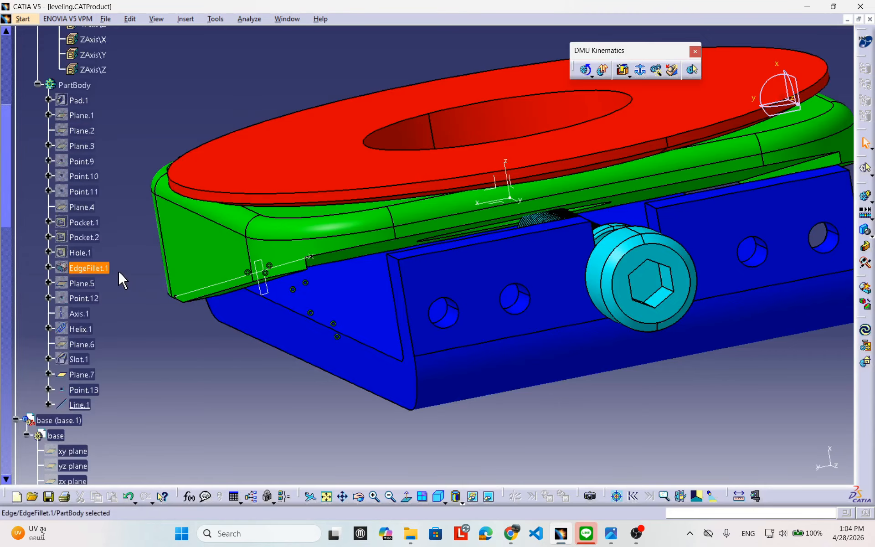
pyautogui.scroll(11, 118, 270)
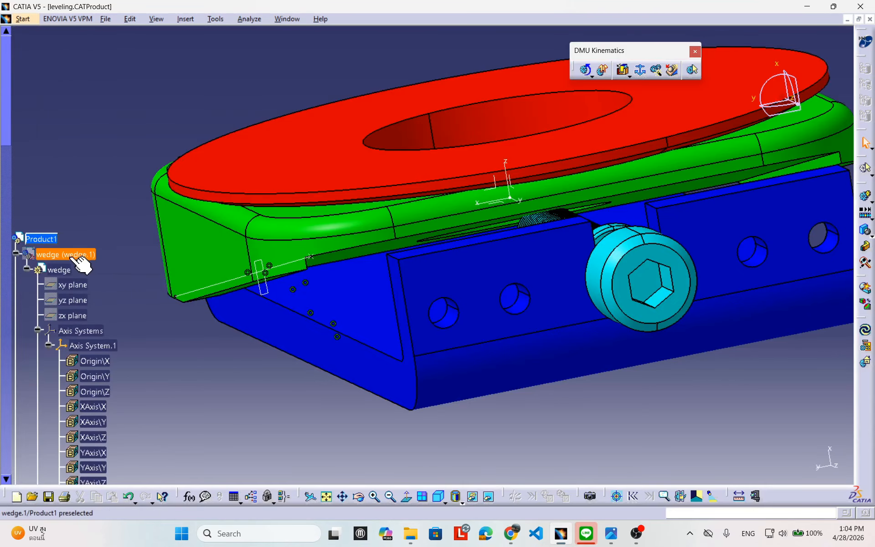
pyautogui.click(78, 257)
pyautogui.rightClick(79, 256)
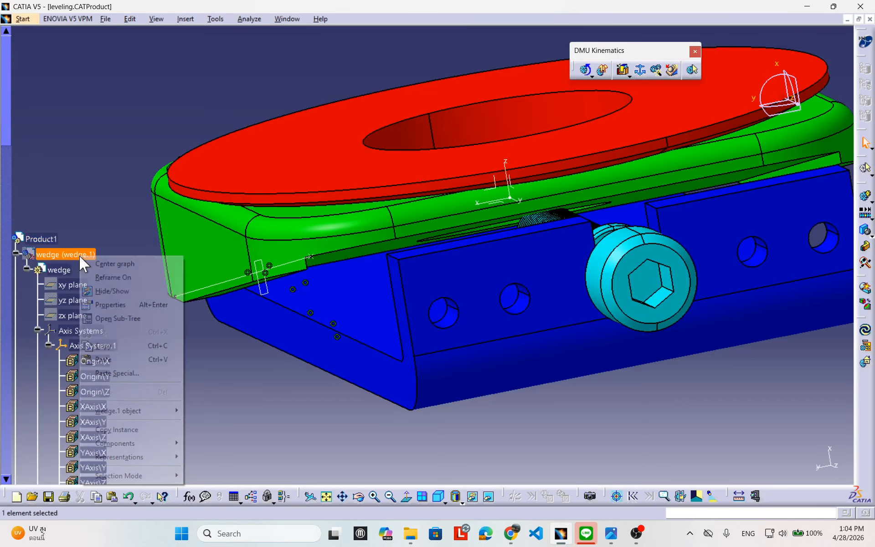
pyautogui.click(102, 292)
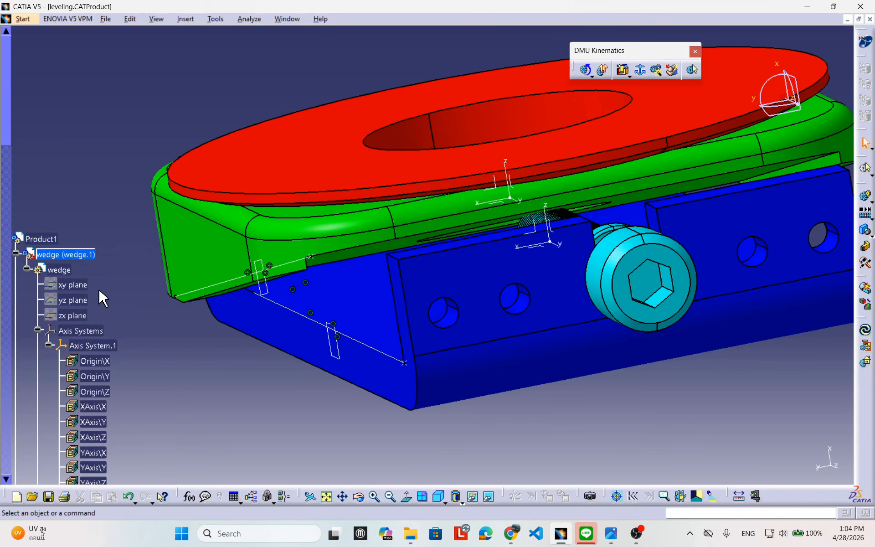
pyautogui.scroll(-3, 120, 290)
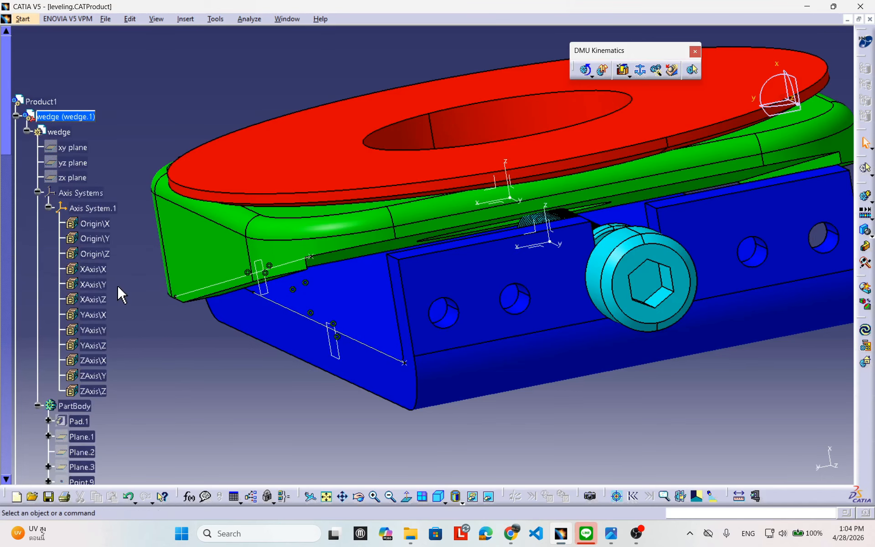
# Step: Show the hidden Pad.1 solid of the wedge part
pyautogui.scroll(-3, 129, 295)
pyautogui.click(78, 284)
pyautogui.rightClick(80, 283)
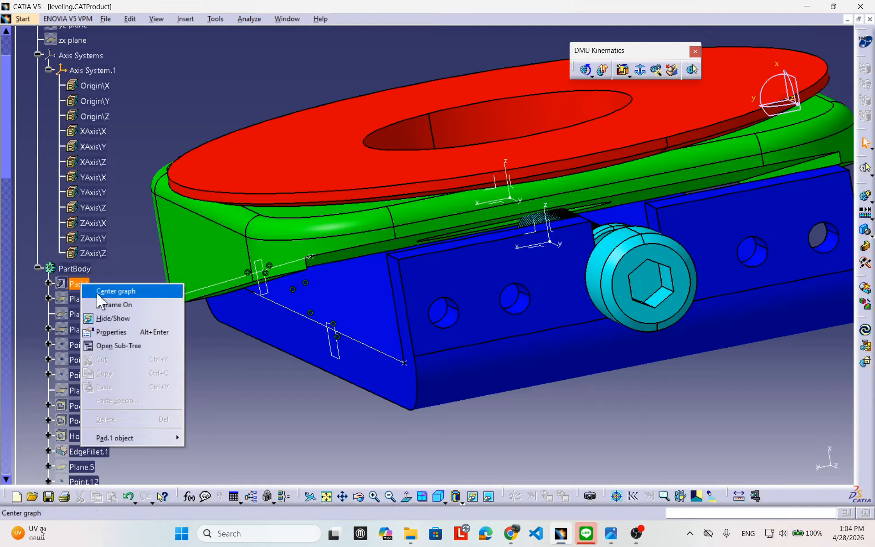
pyautogui.click(112, 318)
pyautogui.scroll(2, 101, 214)
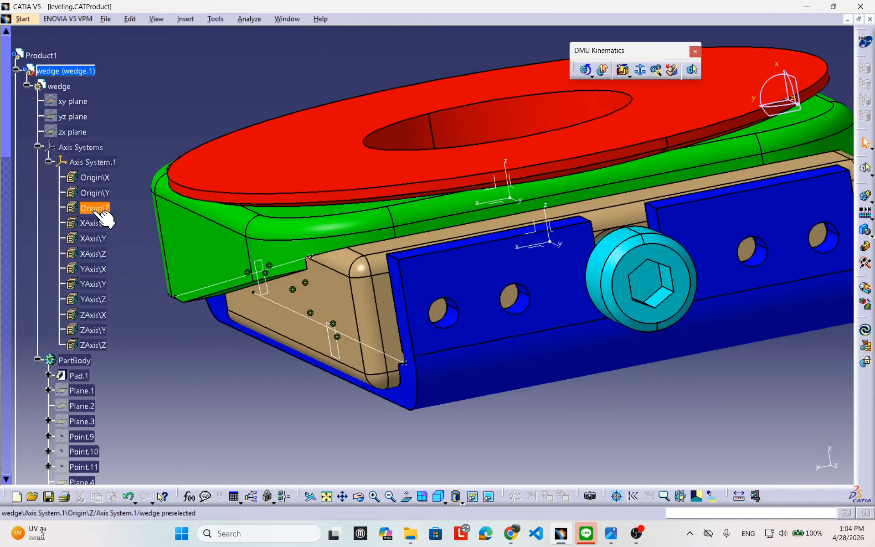
pyautogui.scroll(1, 103, 214)
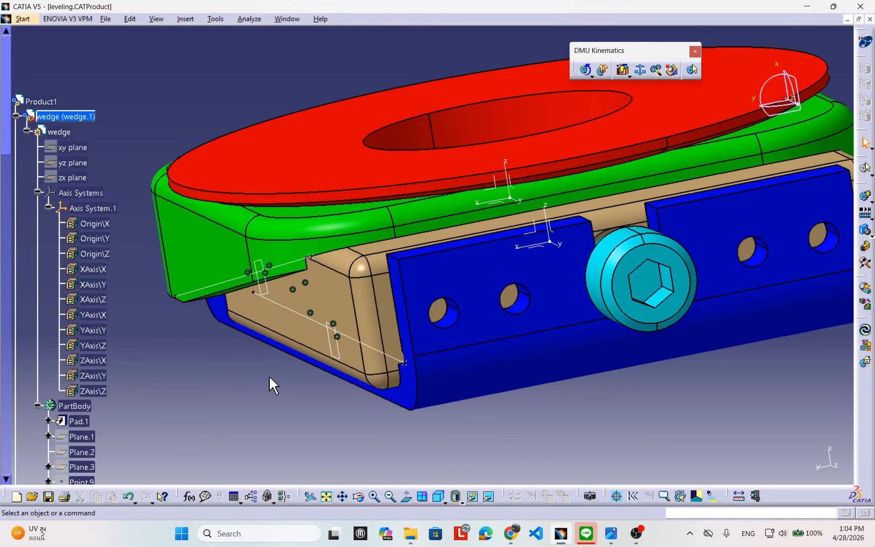
pyautogui.scroll(-4, 228, 387)
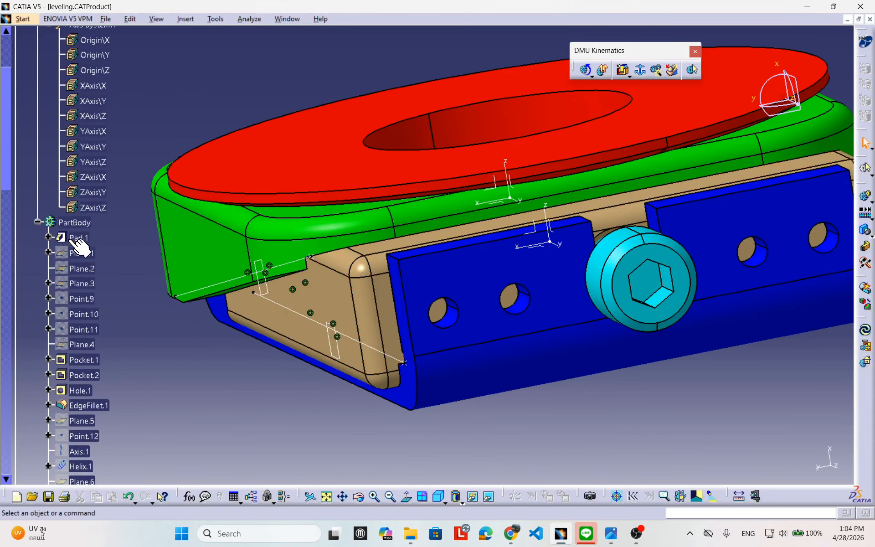
pyautogui.scroll(2, 112, 258)
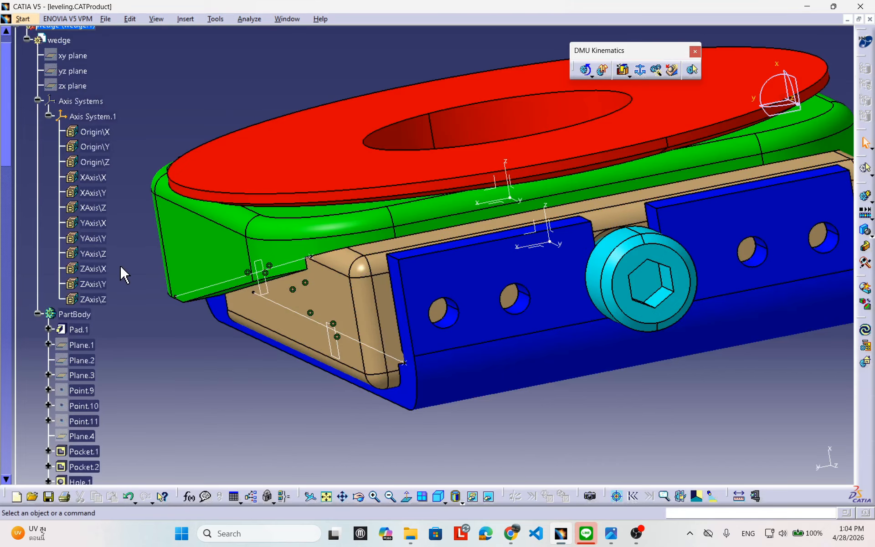
pyautogui.scroll(4, 121, 268)
pyautogui.rightClick(76, 207)
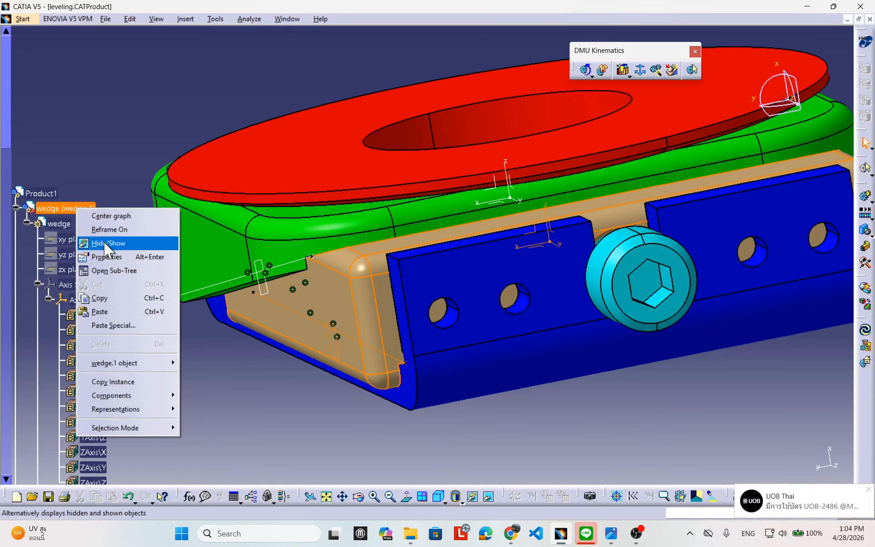
pyautogui.click(305, 437)
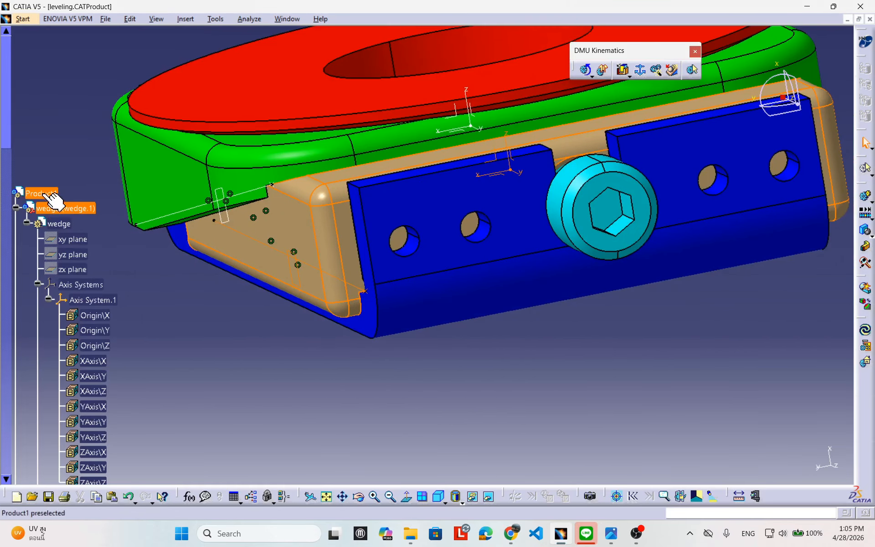
# Step: Create a new simulation using Mechanism.1 as the simulation object
pyautogui.click(40, 193)
pyautogui.scroll(-3, 231, 267)
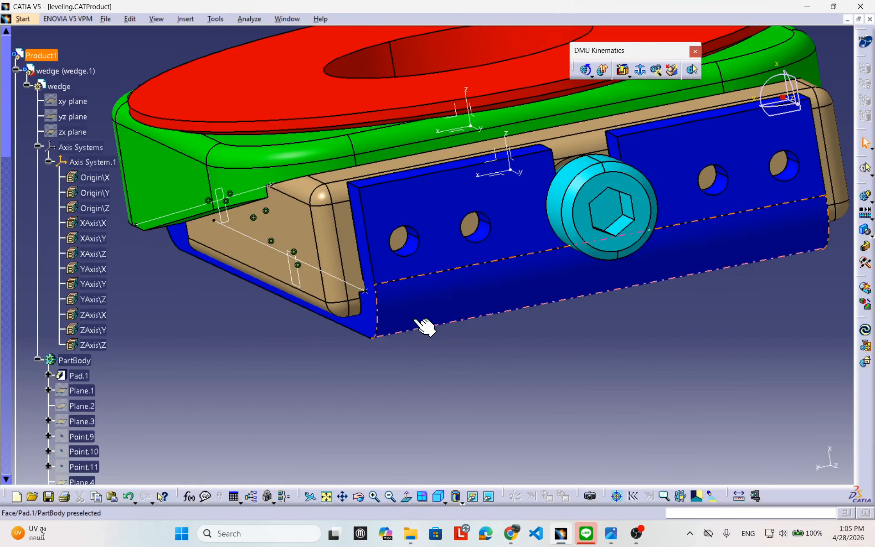
pyautogui.scroll(-15, 271, 373)
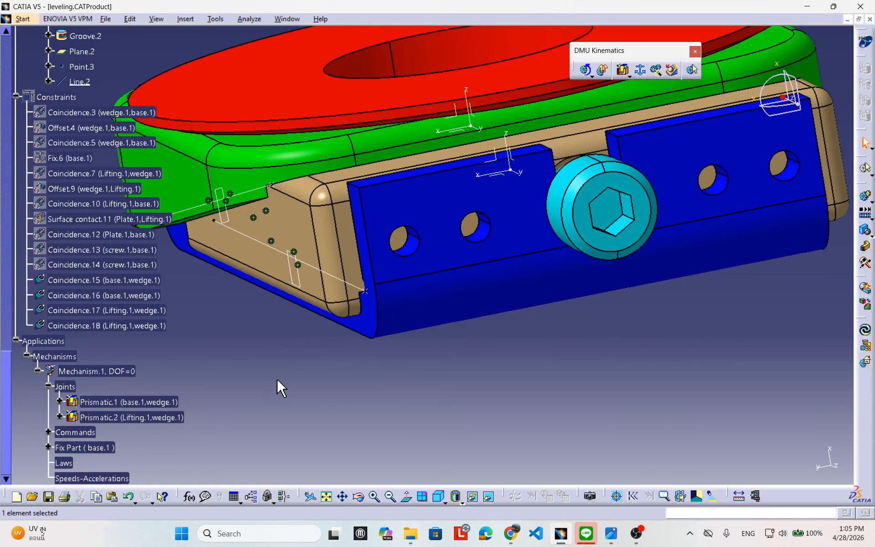
pyautogui.click(865, 197)
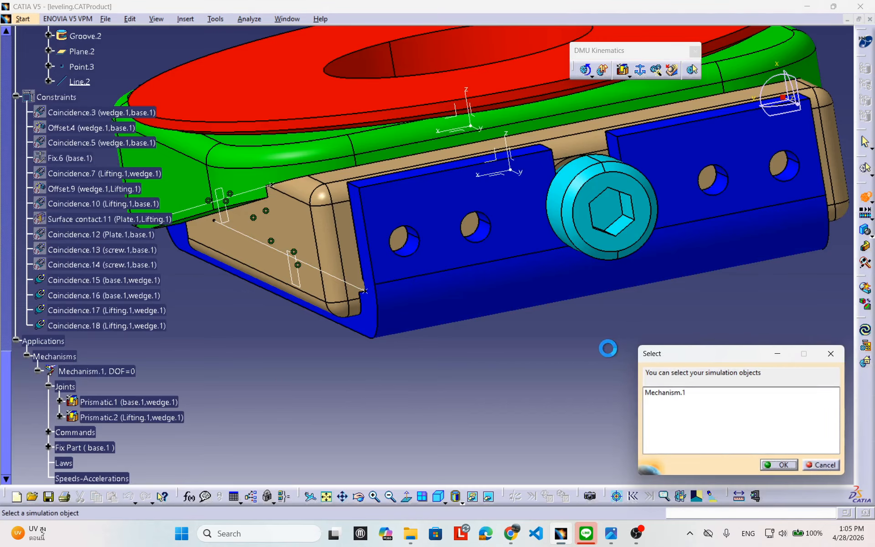
pyautogui.moveTo(682, 354); pyautogui.dragTo(533, 338)
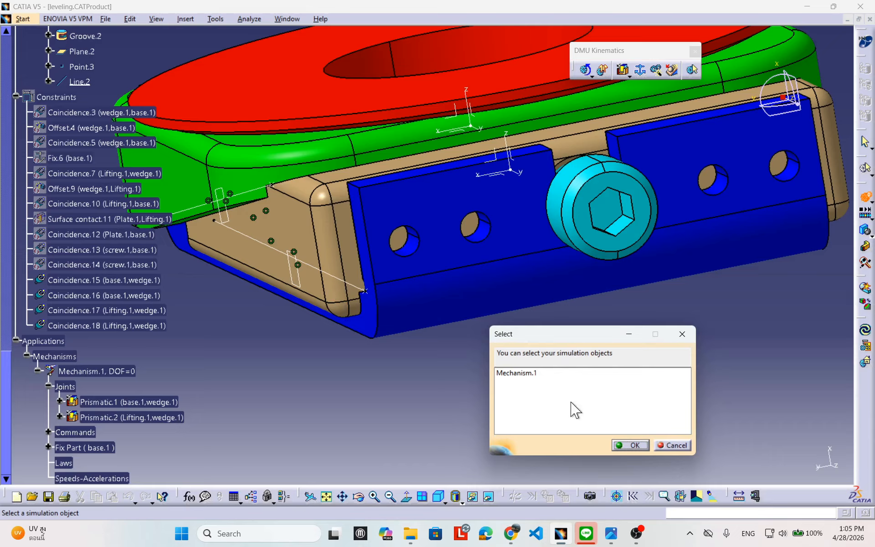
pyautogui.click(519, 374)
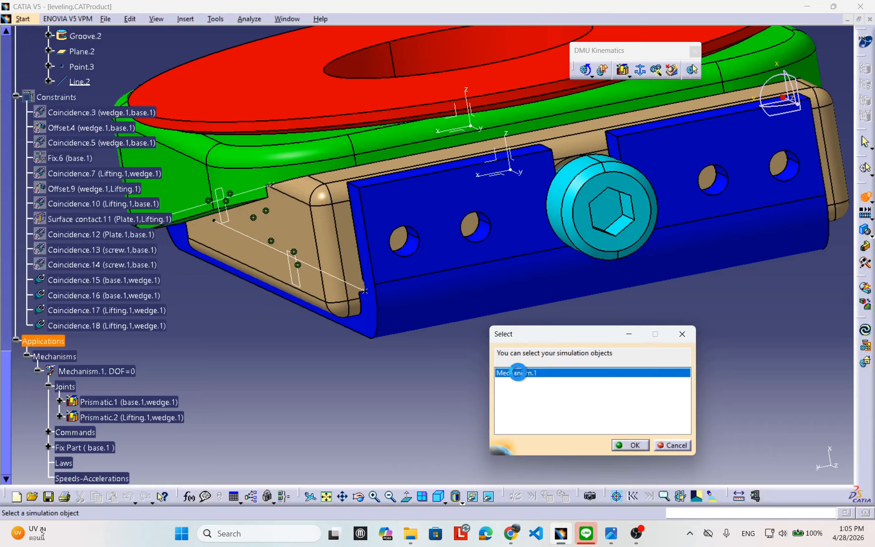
pyautogui.click(625, 445)
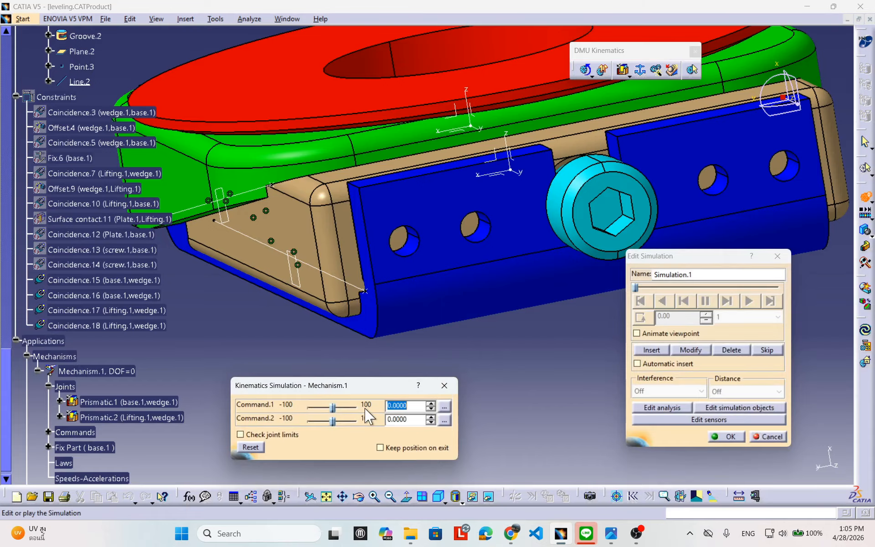
# Step: Insert two simulation positions: Command.1 at -22 with Command.2 at -46, and Command.1 at 0 with Command.2 at -12
pyautogui.moveTo(378, 308); pyautogui.dragTo(428, 324, button='middle')
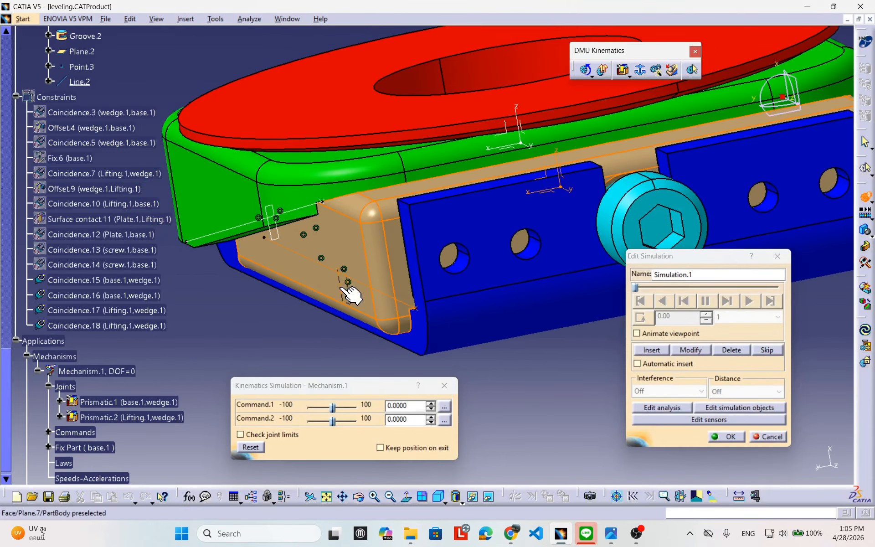
pyautogui.moveTo(351, 294); pyautogui.dragTo(367, 280, button='middle')
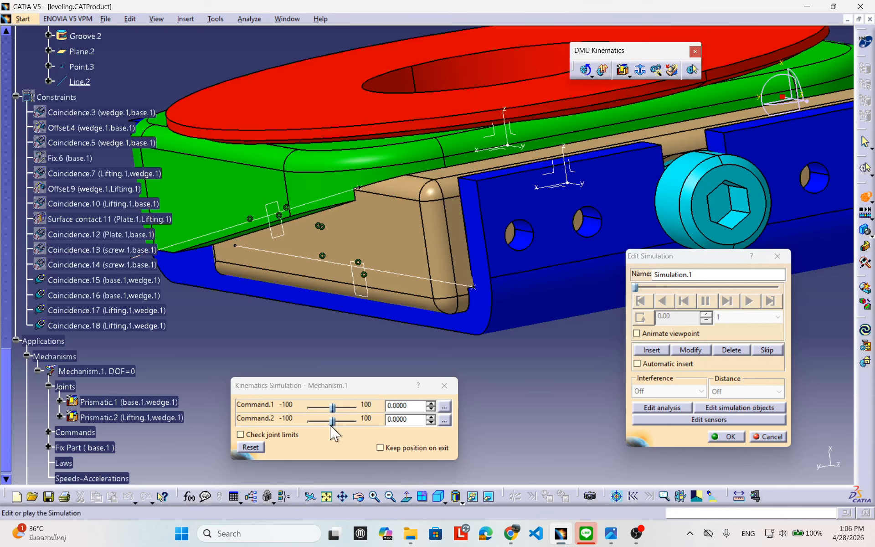
pyautogui.moveTo(333, 407); pyautogui.dragTo(321, 420)
pyautogui.click(652, 349)
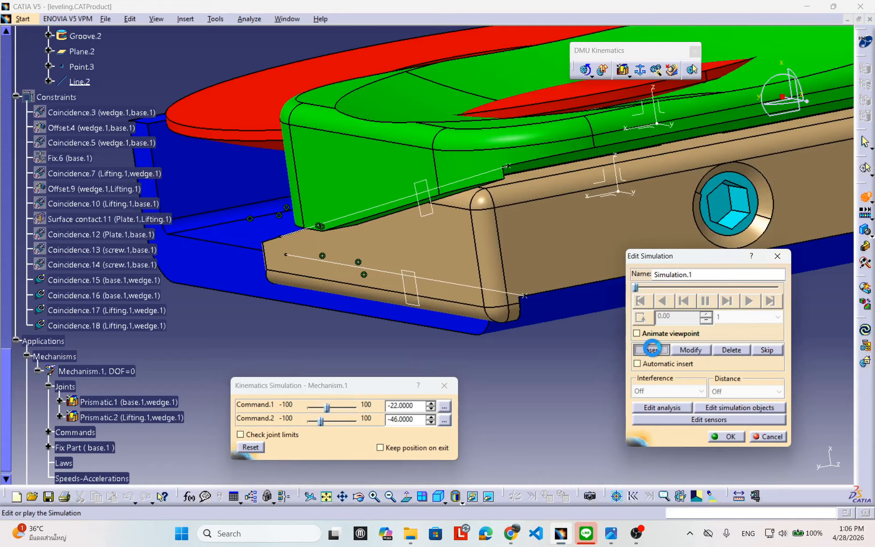
pyautogui.moveTo(327, 407); pyautogui.dragTo(329, 420)
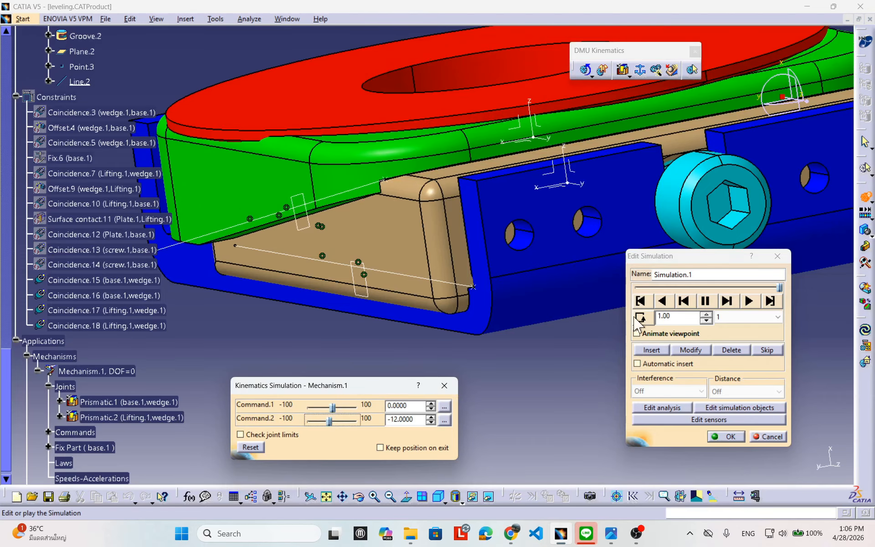
pyautogui.click(652, 352)
# Step: Set the simulation's interpolation step to 0.02 and play it from the start
pyautogui.click(641, 301)
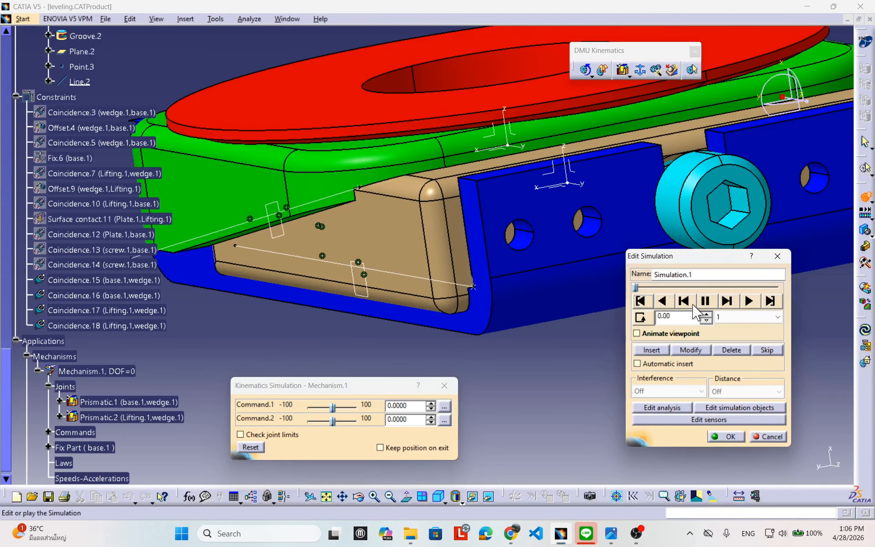
pyautogui.click(729, 315)
pyautogui.click(738, 361)
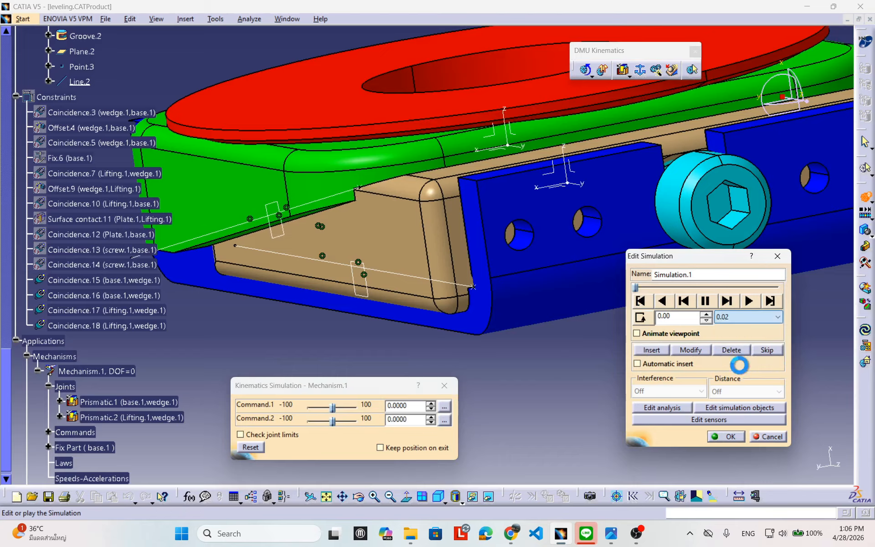
pyautogui.click(642, 301)
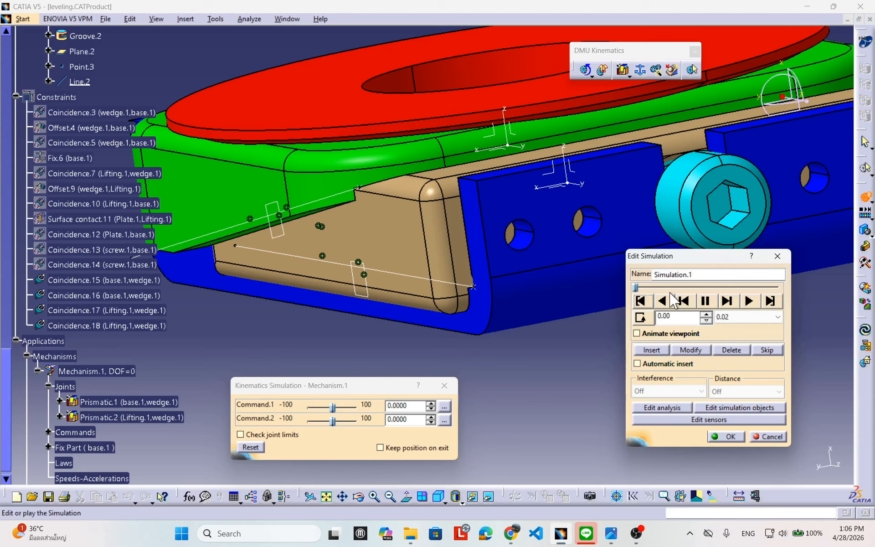
pyautogui.click(748, 301)
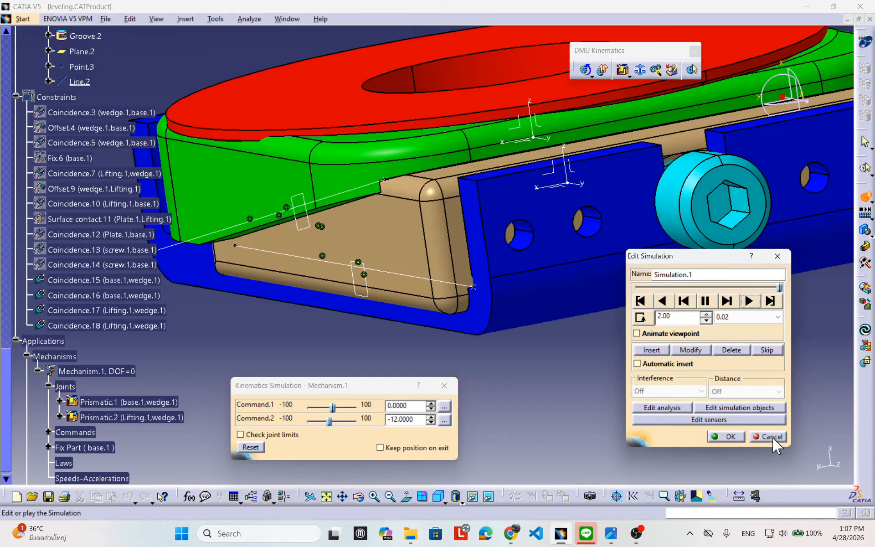
# Step: Rewind the simulation to its start and close it without saving
pyautogui.moveTo(369, 392); pyautogui.dragTo(434, 373)
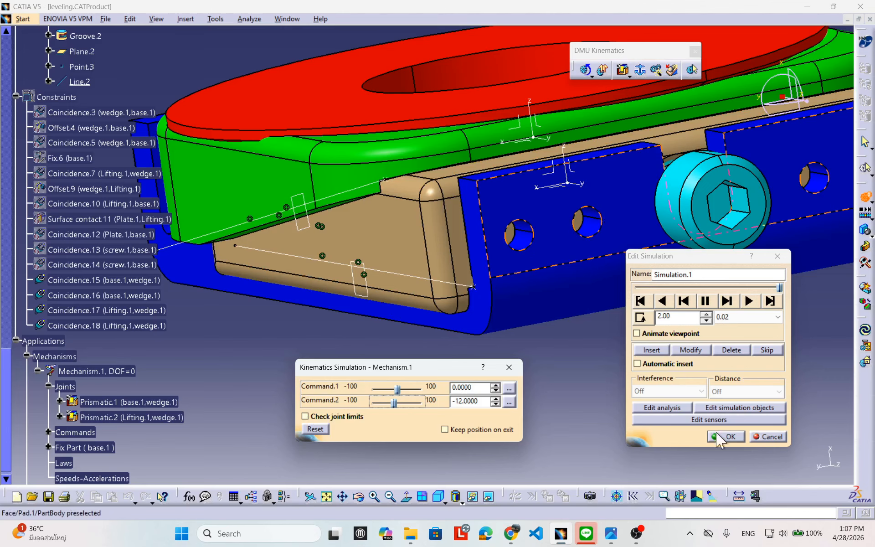
pyautogui.click(646, 302)
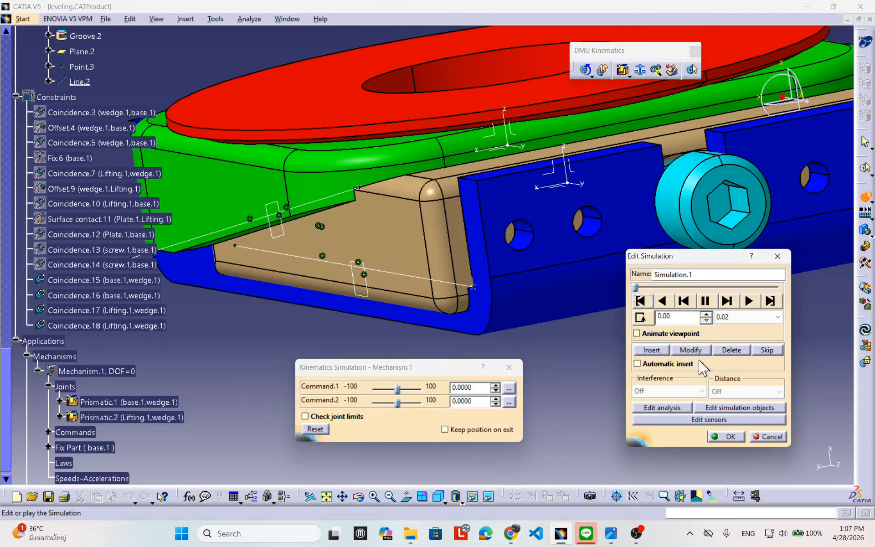
pyautogui.click(758, 437)
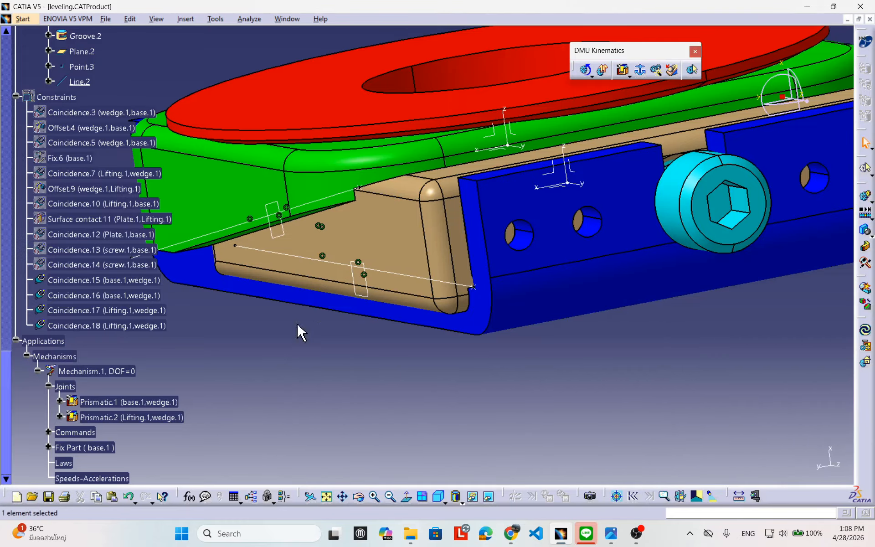
# Step: Turn off the length-driven option of the Prismatic.2 joint between Lifting.1 and wedge.1, keeping the joint limits
pyautogui.scroll(3, 264, 343)
pyautogui.moveTo(390, 299); pyautogui.dragTo(377, 293, button='middle')
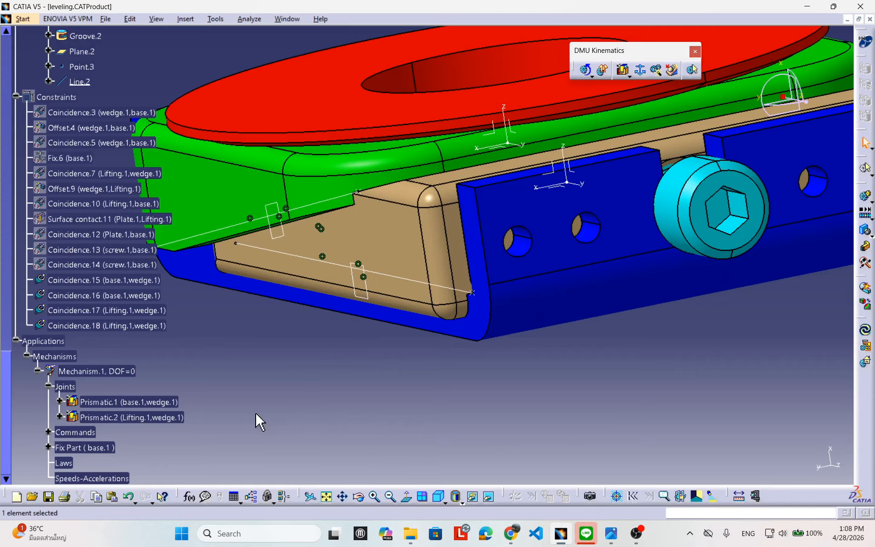
pyautogui.click(99, 418)
pyautogui.doubleClick(100, 418)
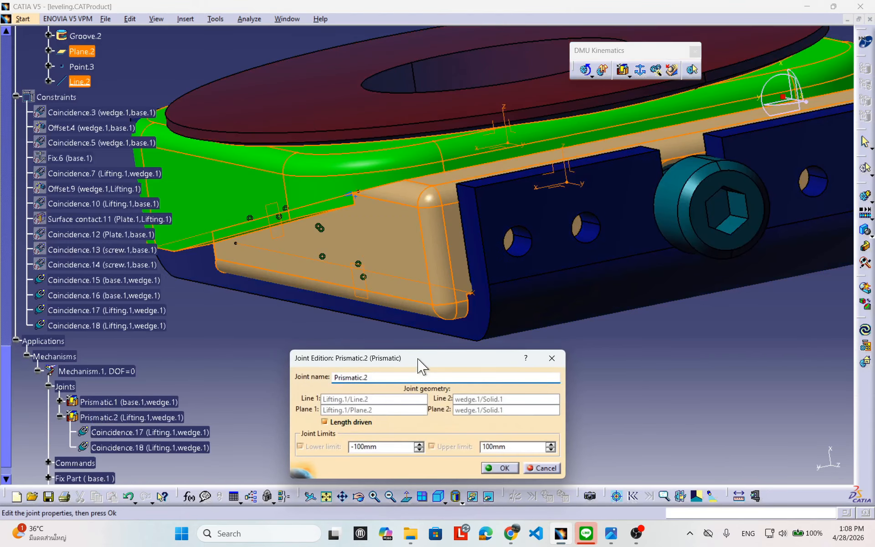
pyautogui.click(397, 359)
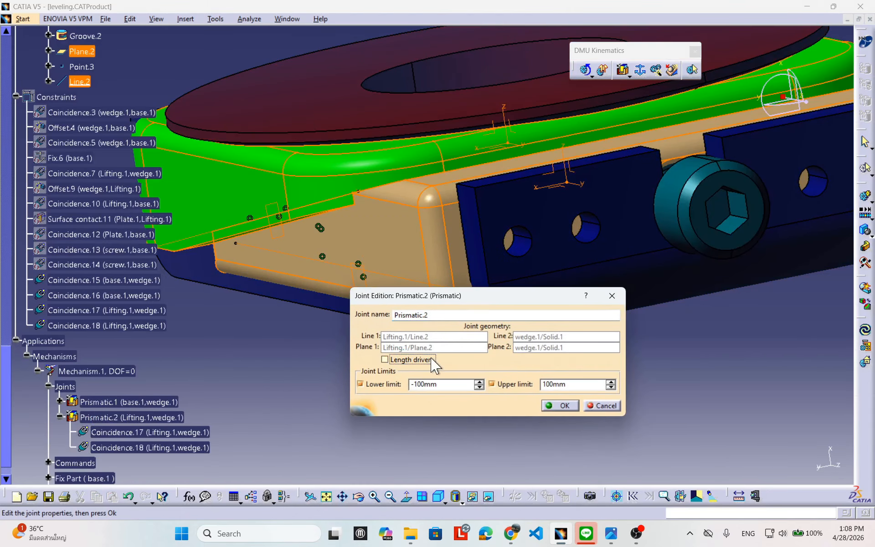
pyautogui.click(563, 405)
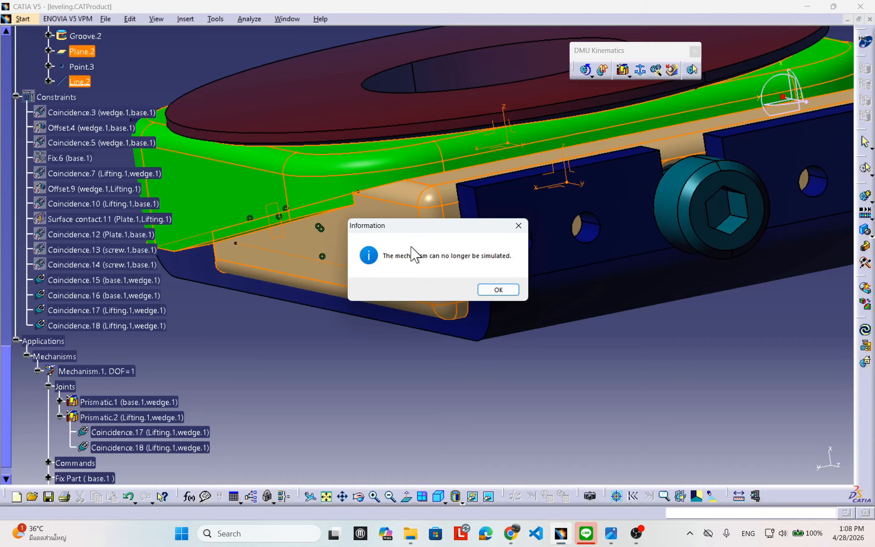
pyautogui.click(497, 289)
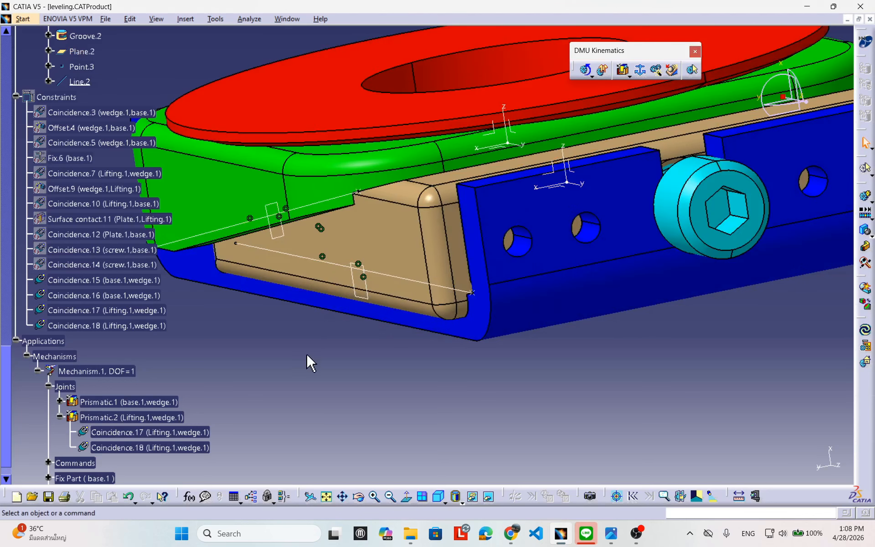
# Step: Examine Mechanism.1's degrees of freedom and how the plate, lifting part, wedge and base fit together from several angles
pyautogui.click(130, 372)
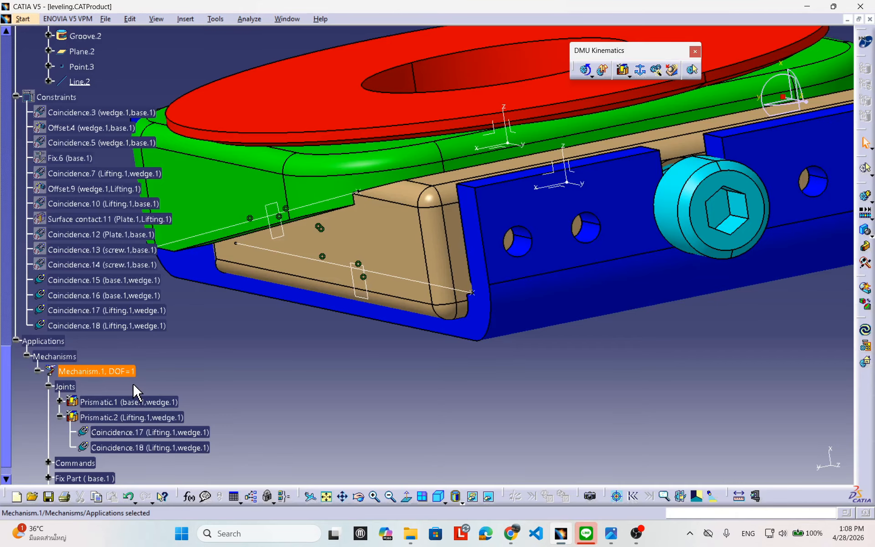
pyautogui.moveTo(475, 293); pyautogui.dragTo(442, 275, button='middle')
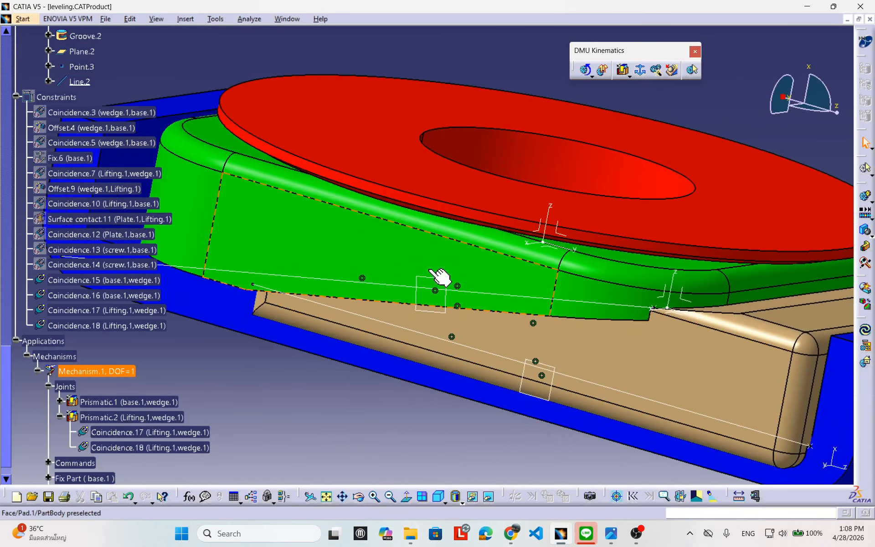
pyautogui.moveTo(340, 240); pyautogui.dragTo(281, 251, button='middle')
pyautogui.scroll(1, 410, 263)
pyautogui.moveTo(410, 263); pyautogui.dragTo(454, 292, button='middle')
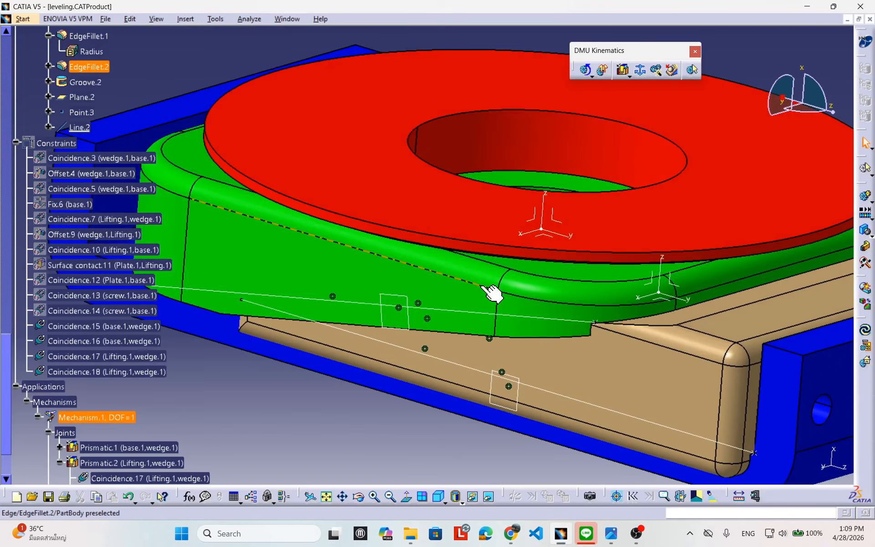
pyautogui.moveTo(442, 294); pyautogui.dragTo(451, 245, button='middle')
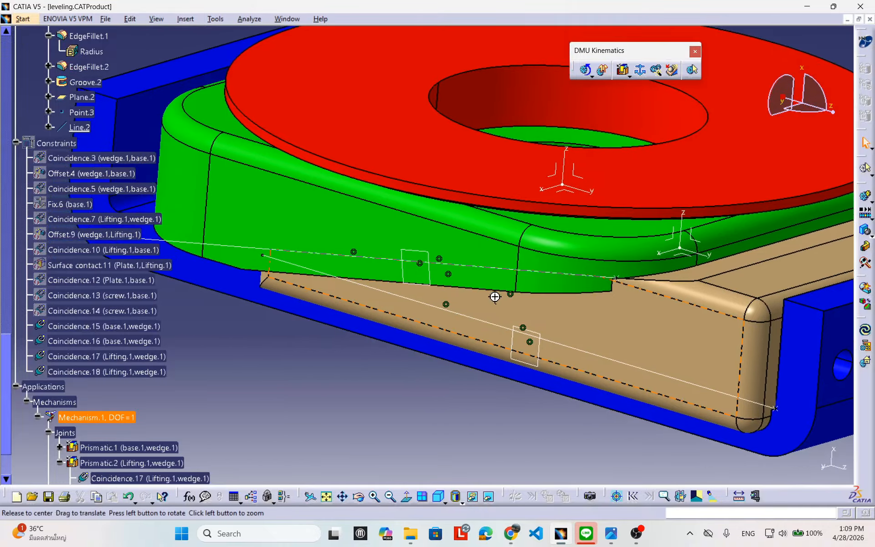
pyautogui.moveTo(495, 297); pyautogui.dragTo(493, 111, button='middle')
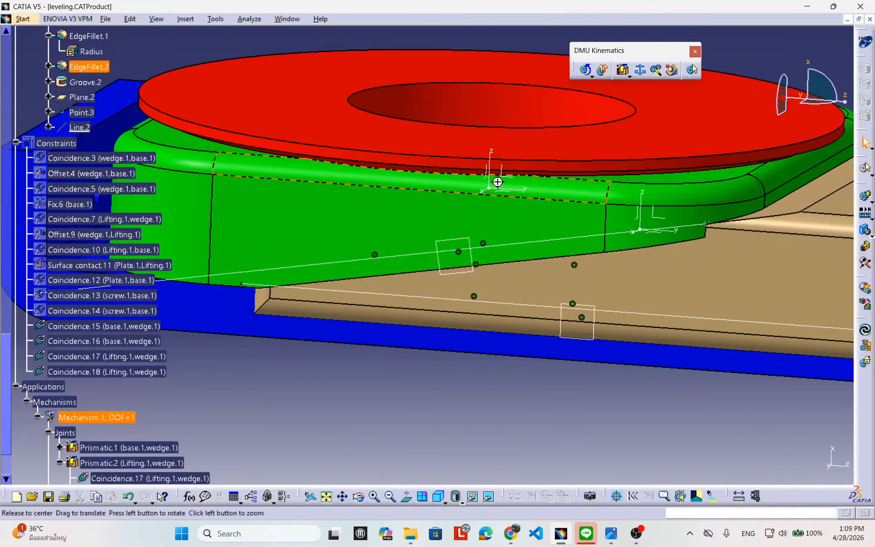
pyautogui.moveTo(497, 181); pyautogui.dragTo(395, 195, button='middle')
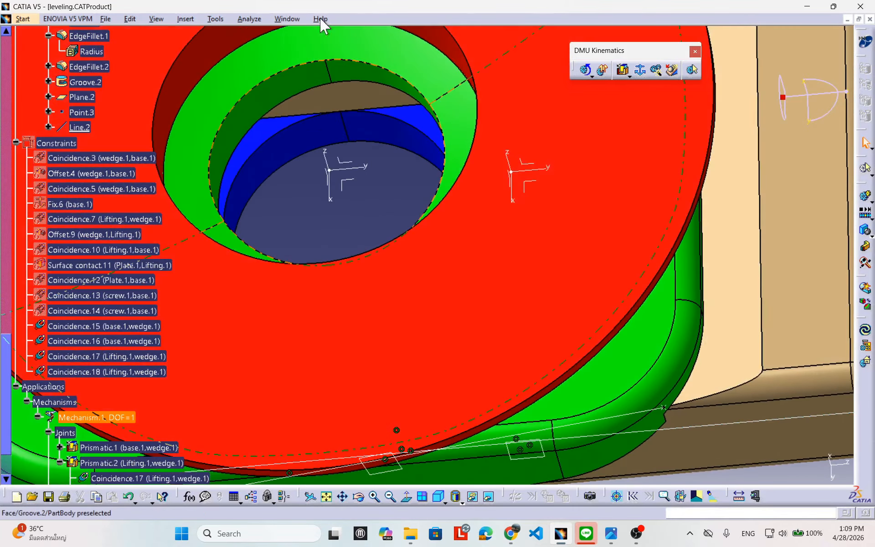
# Step: Examine how the central holes of the plate, lifting part, wedge and base line up, from above, below and the side
pyautogui.moveTo(381, 406); pyautogui.dragTo(406, 219, button='middle')
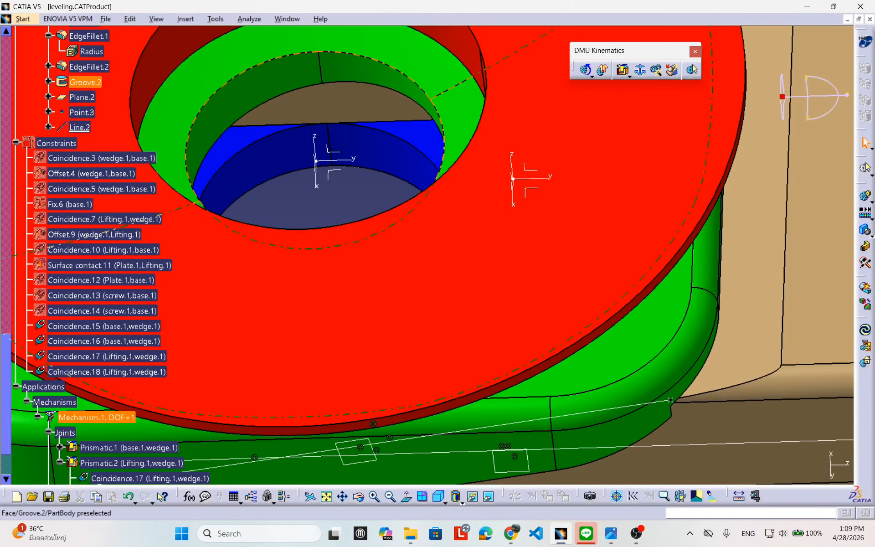
pyautogui.moveTo(391, 236); pyautogui.dragTo(442, 367, button='middle')
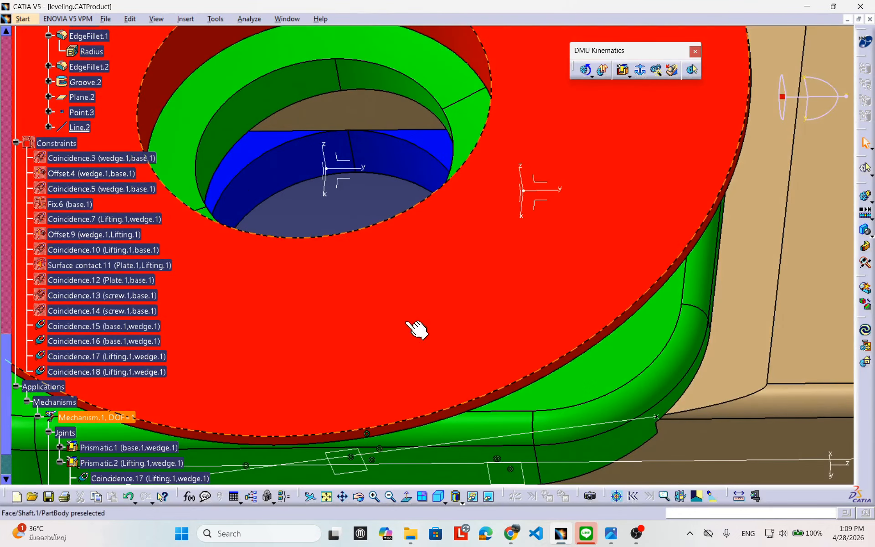
pyautogui.moveTo(392, 186)
pyautogui.mouseDown(button='middle')
pyautogui.moveTo(445, 297)
pyautogui.moveTo(434, 404)
pyautogui.moveTo(393, 233)
pyautogui.moveTo(397, 143)
pyautogui.moveTo(403, 240)
pyautogui.moveTo(426, 200)
pyautogui.moveTo(446, 59)
pyautogui.moveTo(446, 82)
pyautogui.moveTo(393, 177)
pyautogui.mouseUp(button='middle')
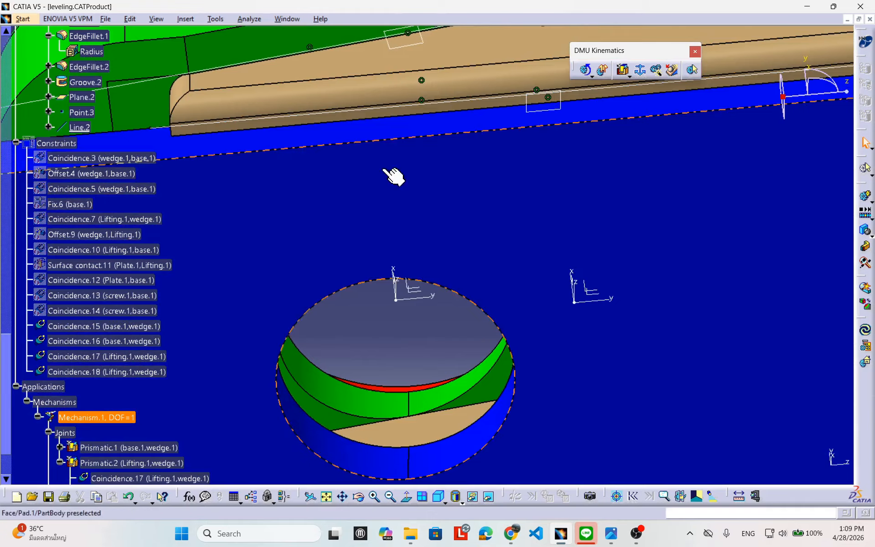
pyautogui.moveTo(485, 111); pyautogui.dragTo(393, 346, button='middle')
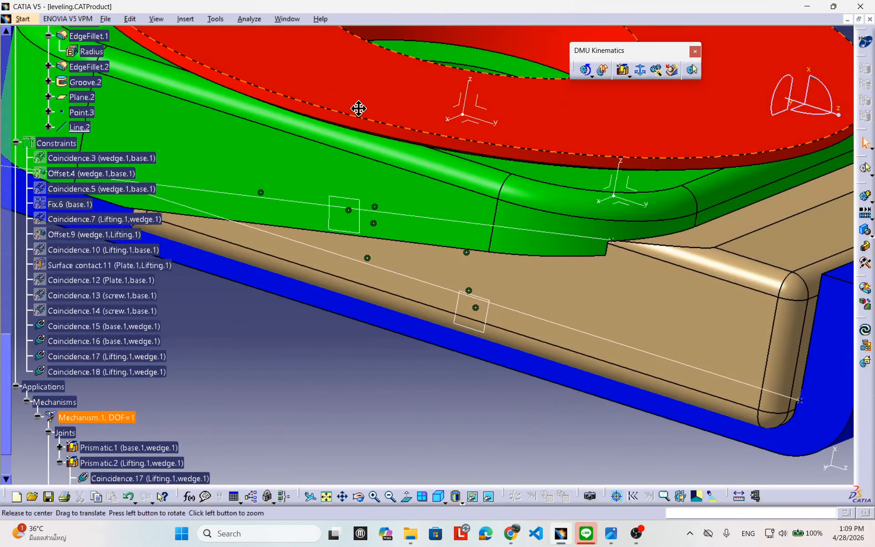
pyautogui.moveTo(359, 108); pyautogui.dragTo(293, 234, button='middle')
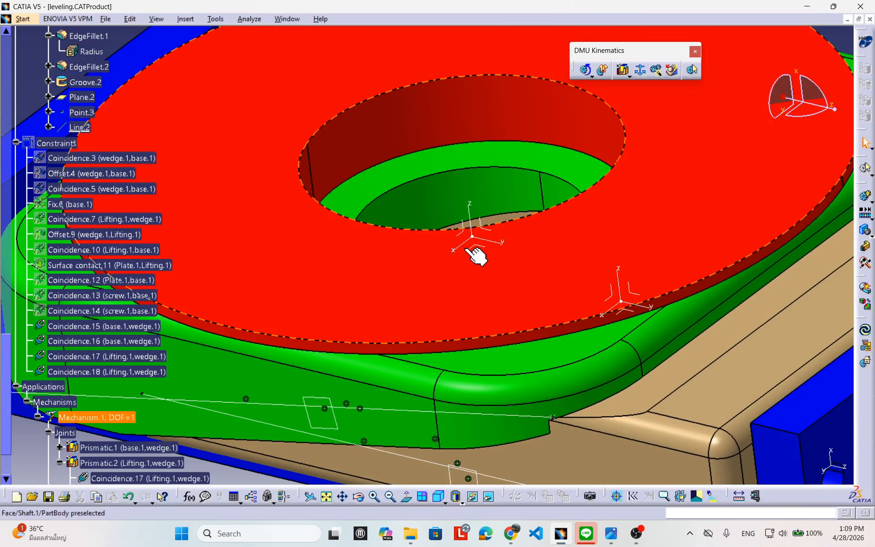
pyautogui.moveTo(422, 272); pyautogui.dragTo(539, 374, button='middle')
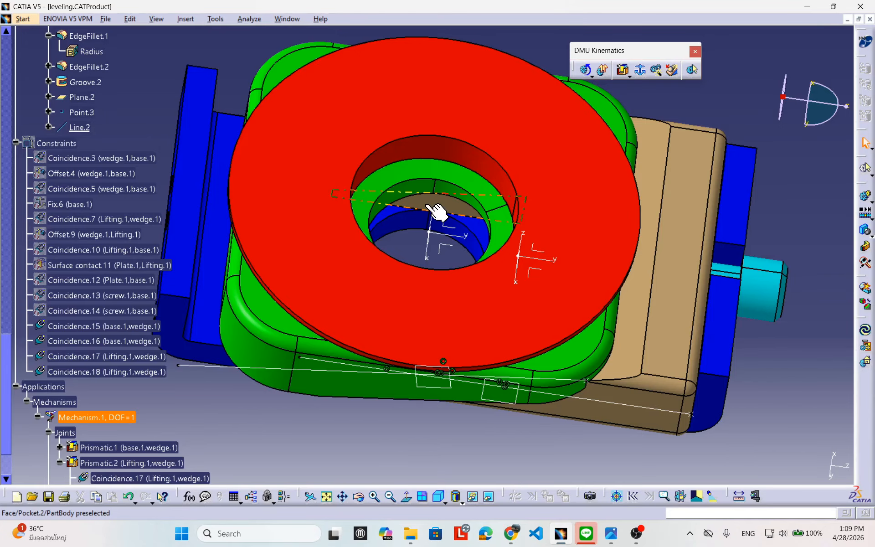
pyautogui.moveTo(449, 351); pyautogui.dragTo(471, 313, button='middle')
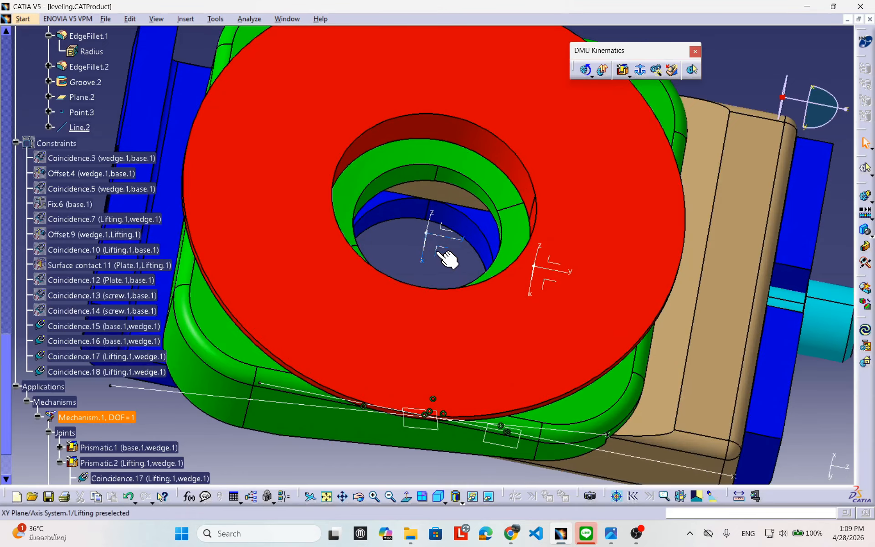
pyautogui.moveTo(433, 277); pyautogui.dragTo(505, 344, button='middle')
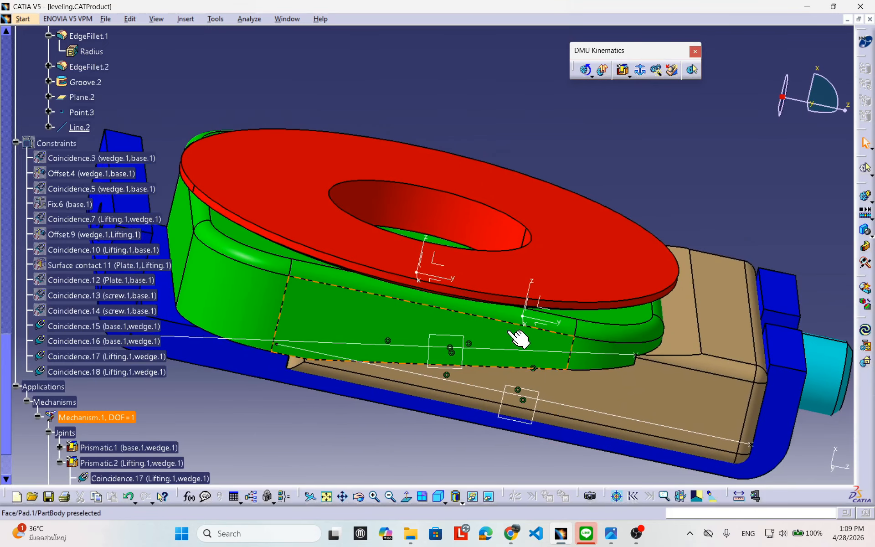
pyautogui.moveTo(426, 275); pyautogui.dragTo(512, 219, button='middle')
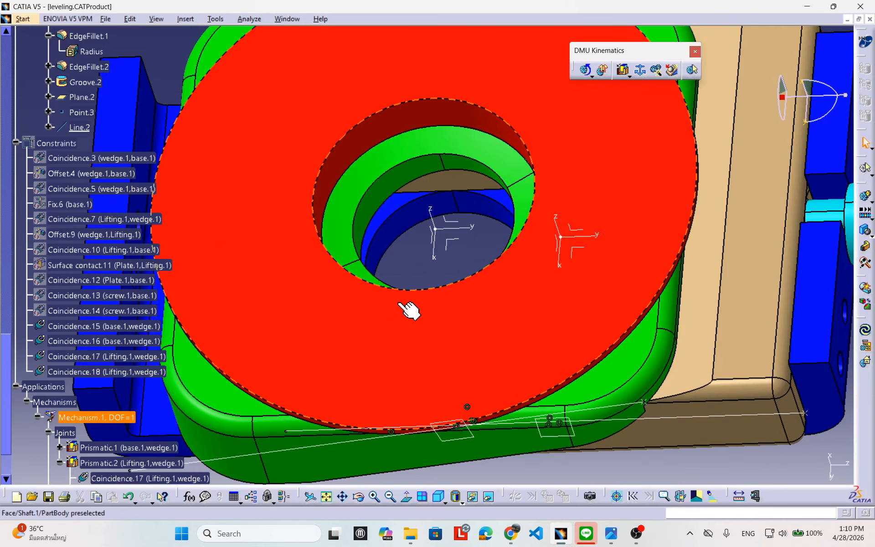
pyautogui.moveTo(390, 306); pyautogui.dragTo(402, 307, button='middle')
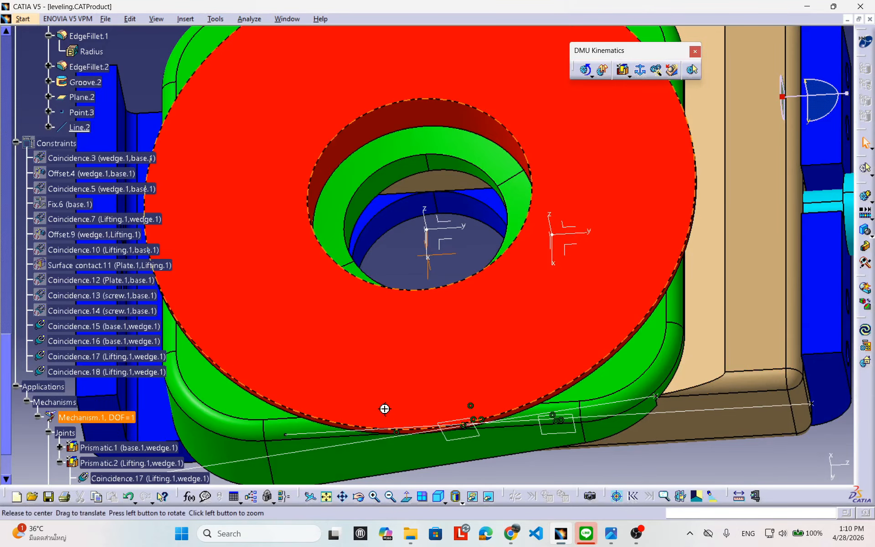
pyautogui.moveTo(385, 406); pyautogui.dragTo(297, 336, button='middle')
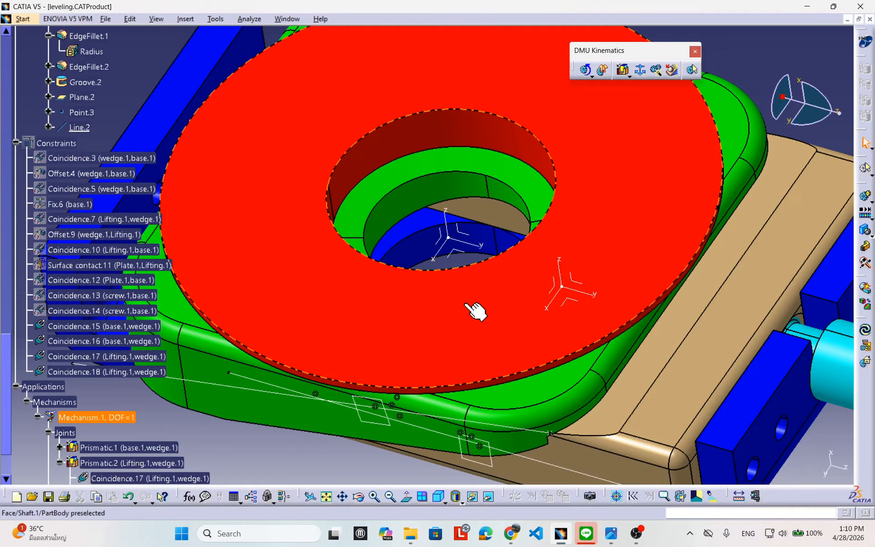
pyautogui.moveTo(439, 331); pyautogui.dragTo(395, 371, button='middle')
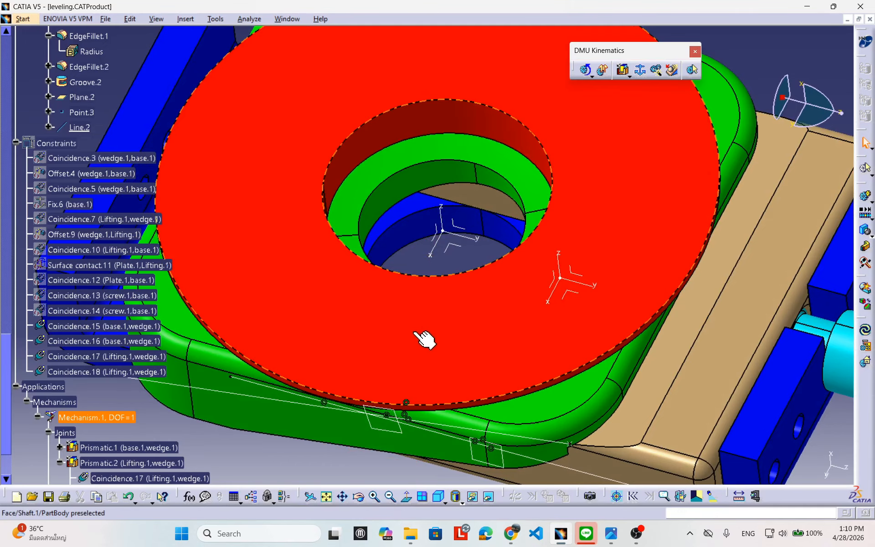
pyautogui.moveTo(420, 338); pyautogui.dragTo(401, 176, button='middle')
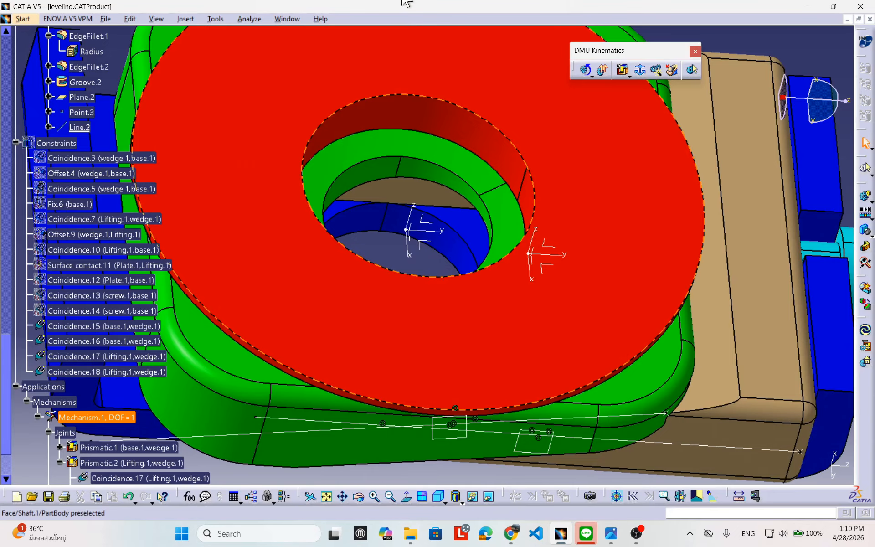
pyautogui.moveTo(422, 254); pyautogui.dragTo(540, 377, button='middle')
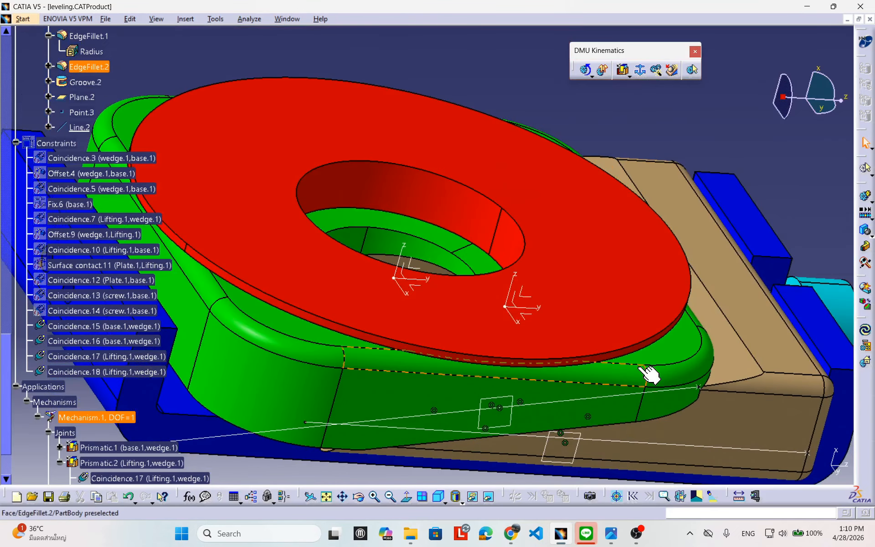
pyautogui.moveTo(458, 264); pyautogui.dragTo(391, 297, button='middle')
pyautogui.moveTo(464, 275); pyautogui.dragTo(498, 325, button='middle')
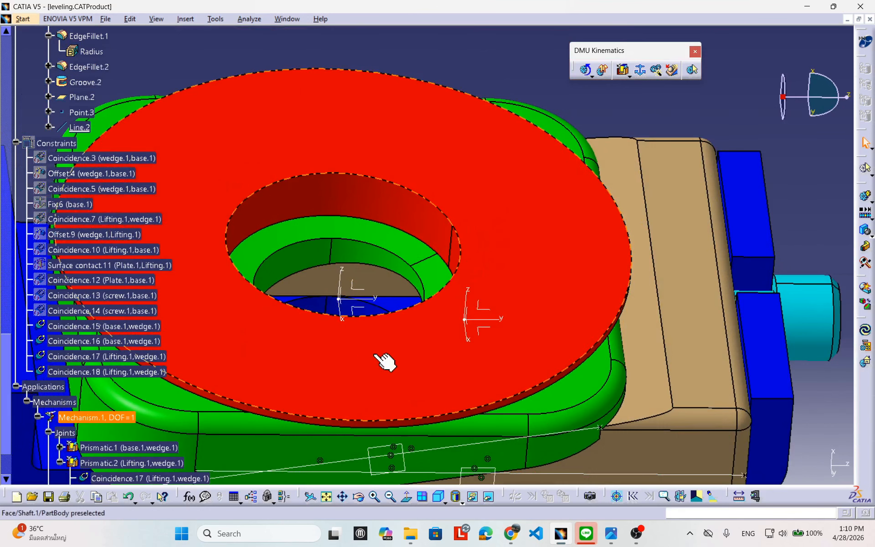
pyautogui.moveTo(385, 415); pyautogui.dragTo(439, 387, button='middle')
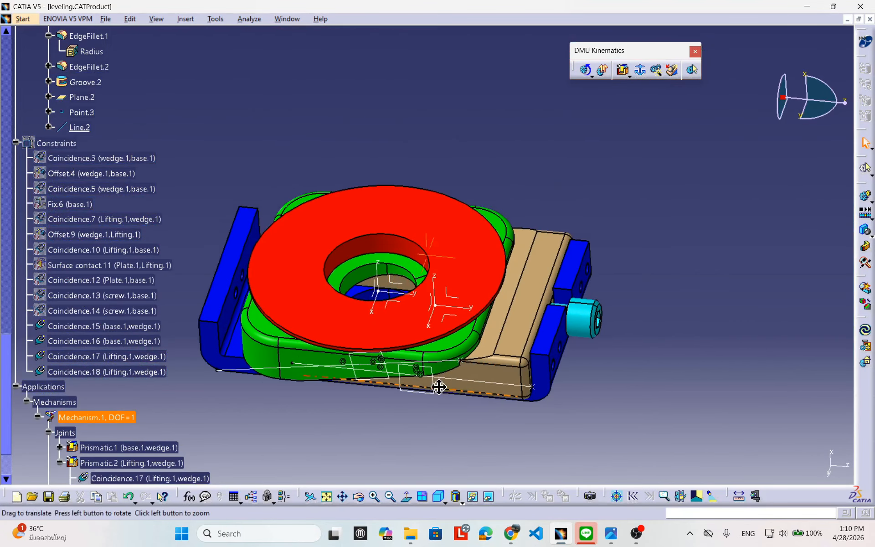
# Step: Create a cylindrical joint in Mechanism.1 between the central hole axes of base.1 and Lifting.1, without angle or length driving
pyautogui.click(629, 78)
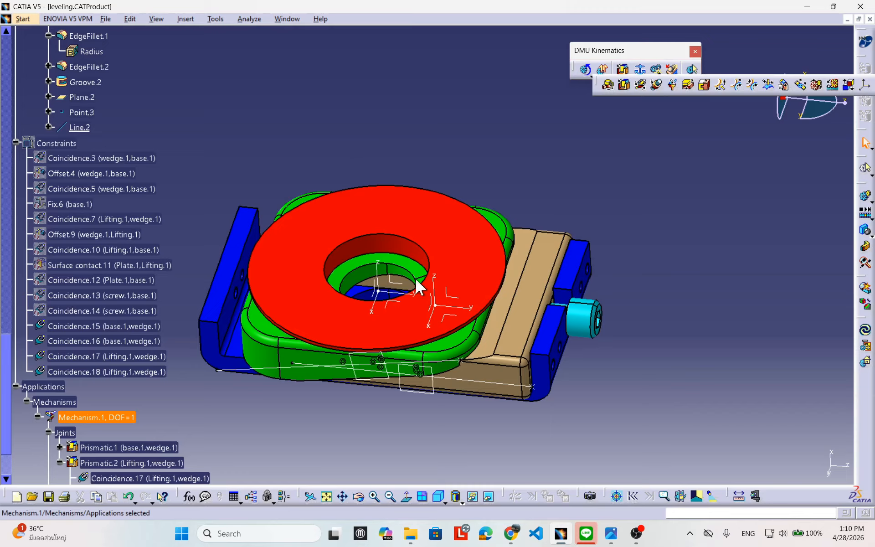
pyautogui.click(642, 86)
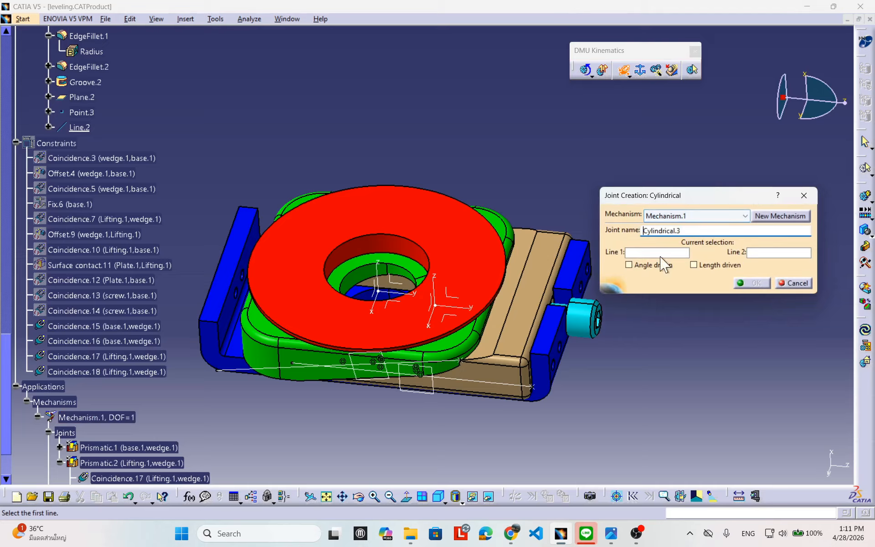
pyautogui.scroll(-3, 120, 443)
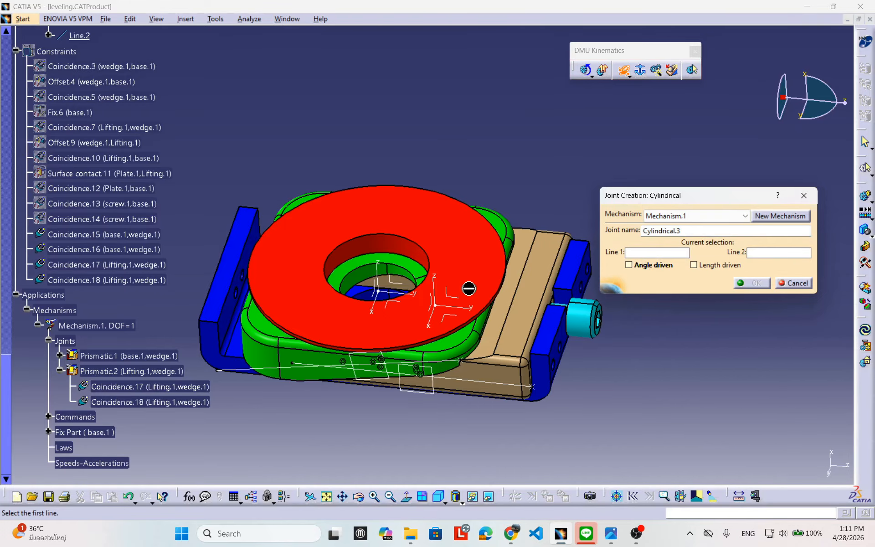
pyautogui.moveTo(469, 289); pyautogui.dragTo(425, 234, button='middle')
pyautogui.moveTo(407, 299); pyautogui.dragTo(420, 267, button='middle')
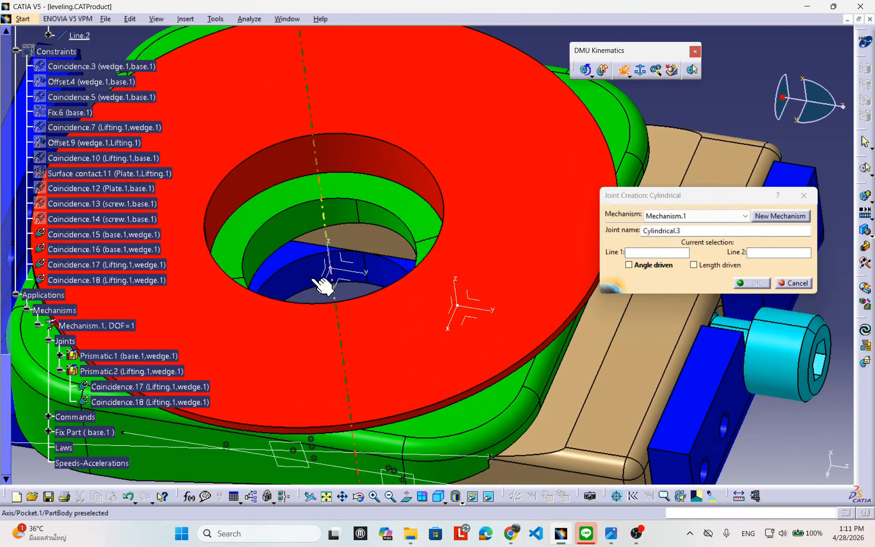
pyautogui.click(310, 287)
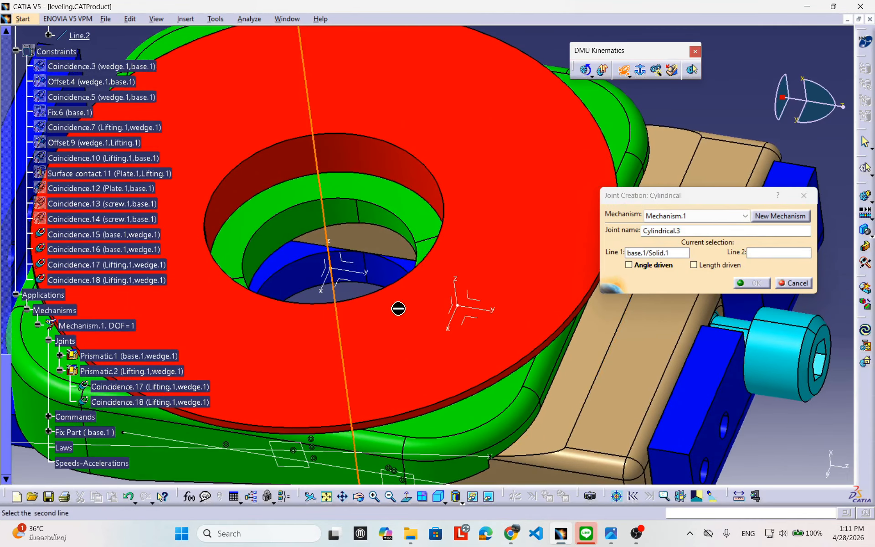
pyautogui.moveTo(399, 306); pyautogui.dragTo(429, 296, button='middle')
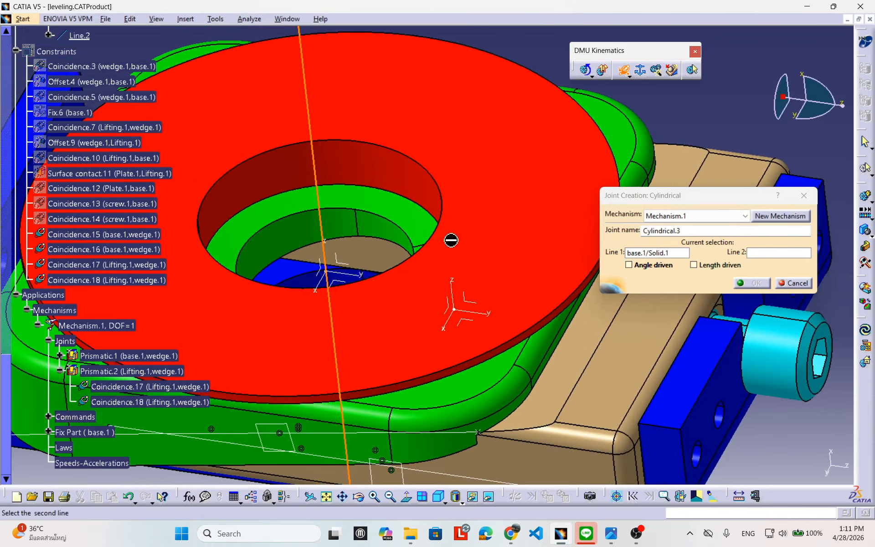
pyautogui.click(291, 234)
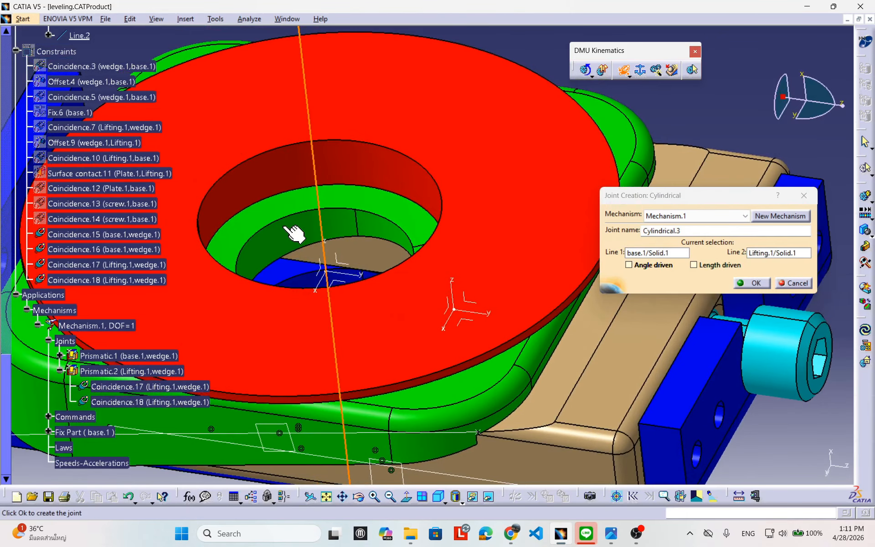
pyautogui.click(753, 283)
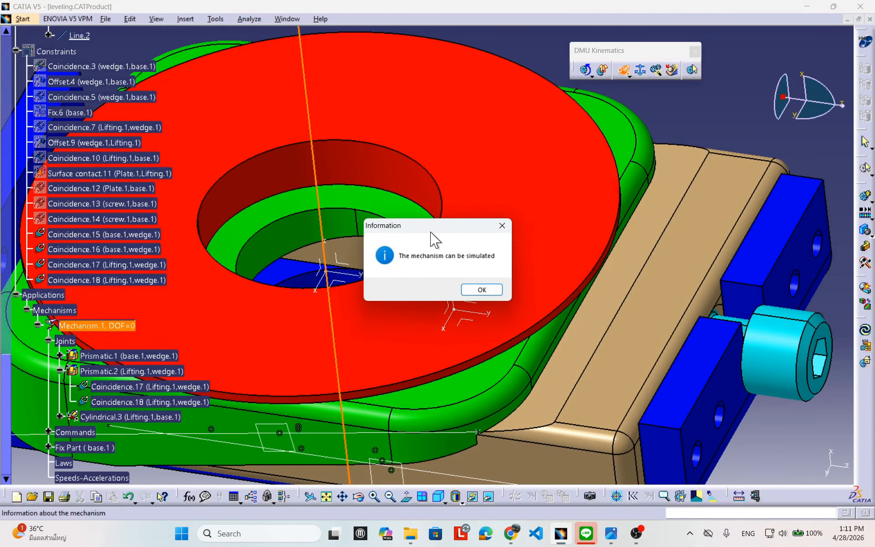
pyautogui.moveTo(431, 232); pyautogui.dragTo(469, 224)
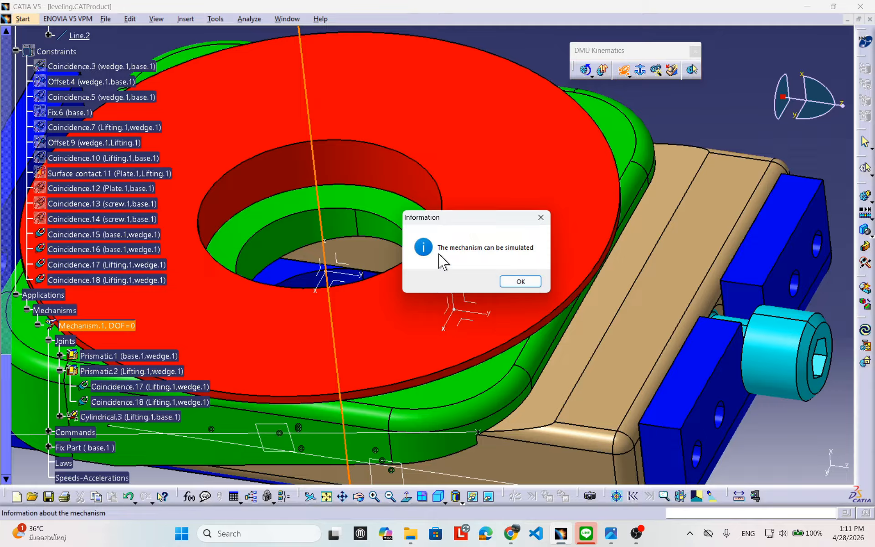
pyautogui.click(521, 282)
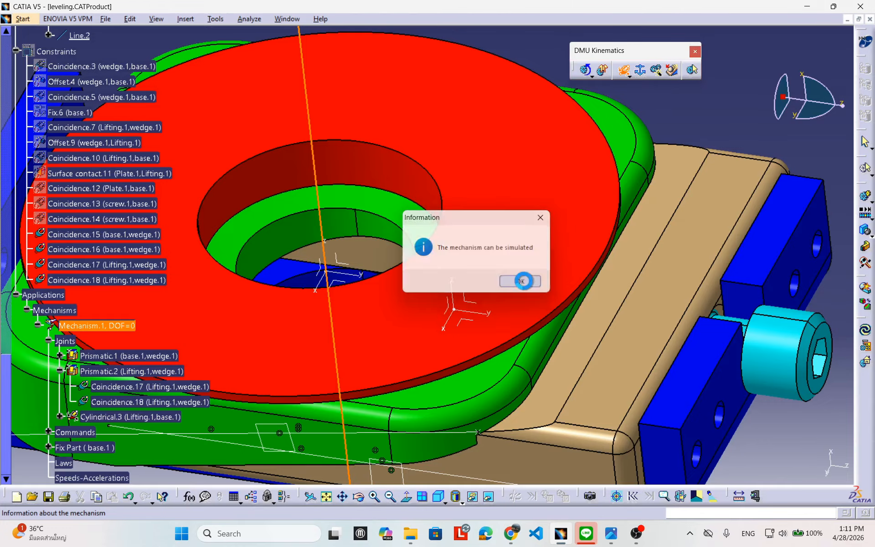
# Step: Start a new simulation of Mechanism.1 and insert a position with Command.1 at 34
pyautogui.moveTo(475, 273); pyautogui.dragTo(309, 344, button='middle')
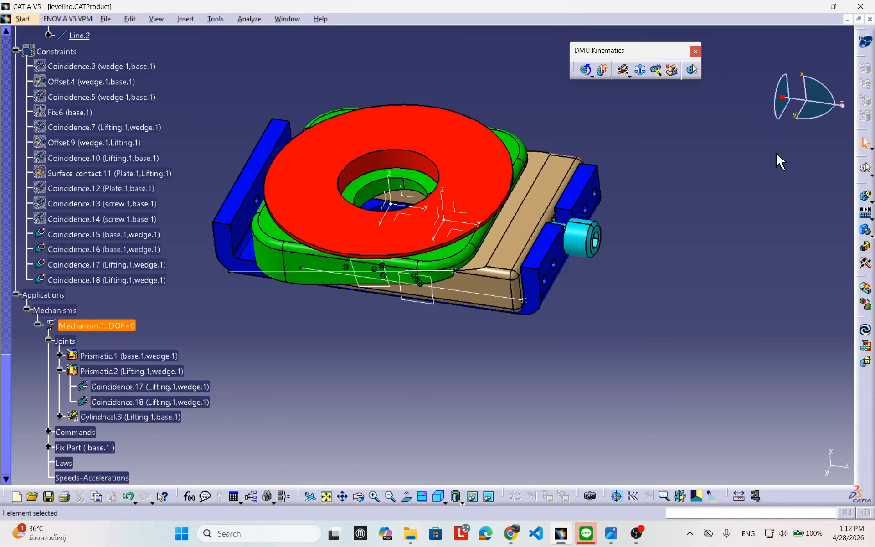
pyautogui.click(864, 196)
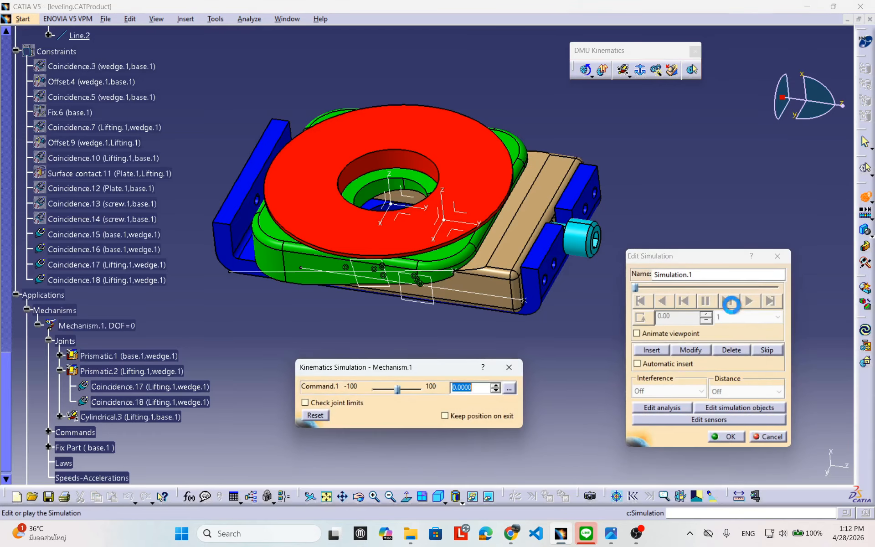
pyautogui.moveTo(410, 363)
pyautogui.mouseDown()
pyautogui.moveTo(388, 365)
pyautogui.moveTo(408, 363)
pyautogui.mouseUp()
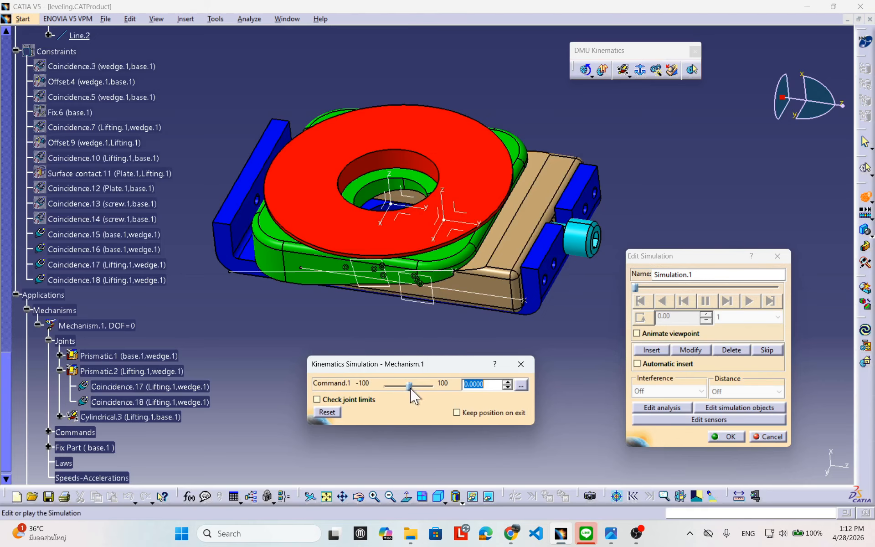
pyautogui.moveTo(411, 386); pyautogui.dragTo(418, 389)
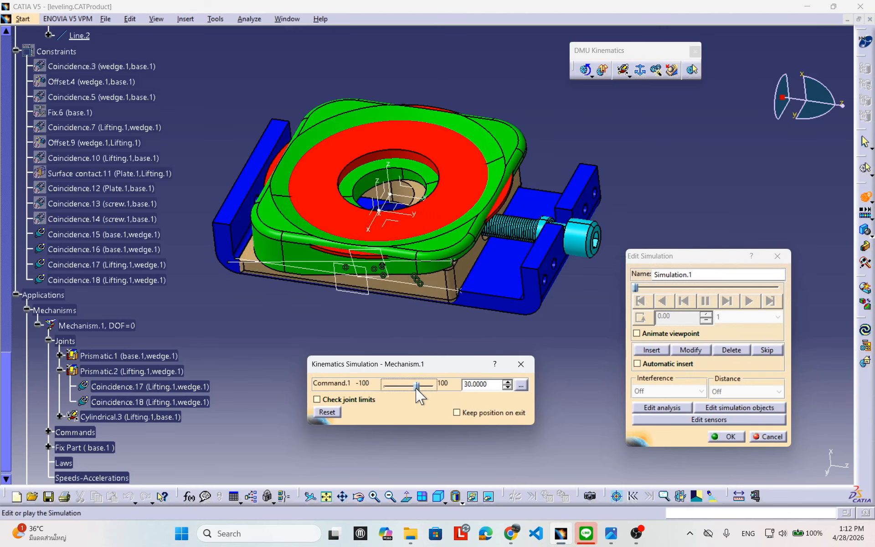
pyautogui.moveTo(416, 389); pyautogui.dragTo(418, 389)
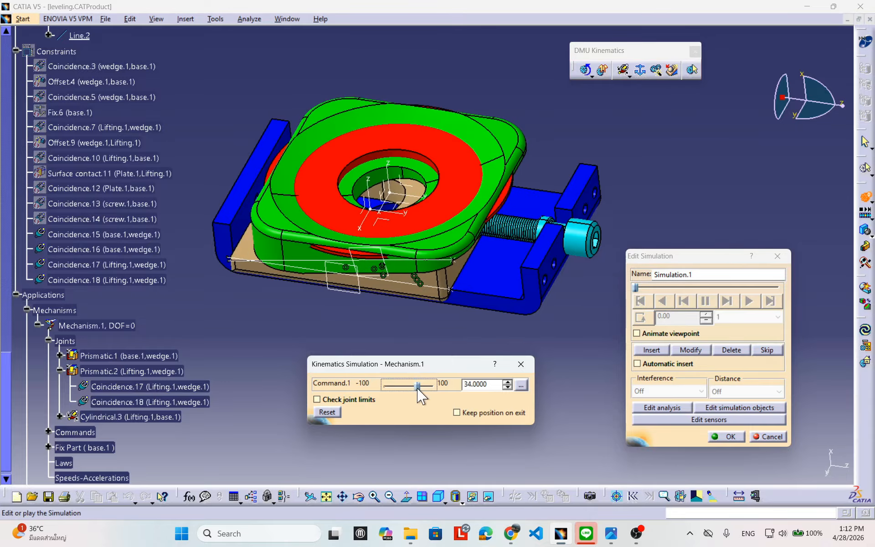
pyautogui.click(650, 349)
# Step: Insert two more simulation positions with Command.1 at -18 and 28, and rewind to the start
pyautogui.moveTo(419, 386); pyautogui.dragTo(404, 386)
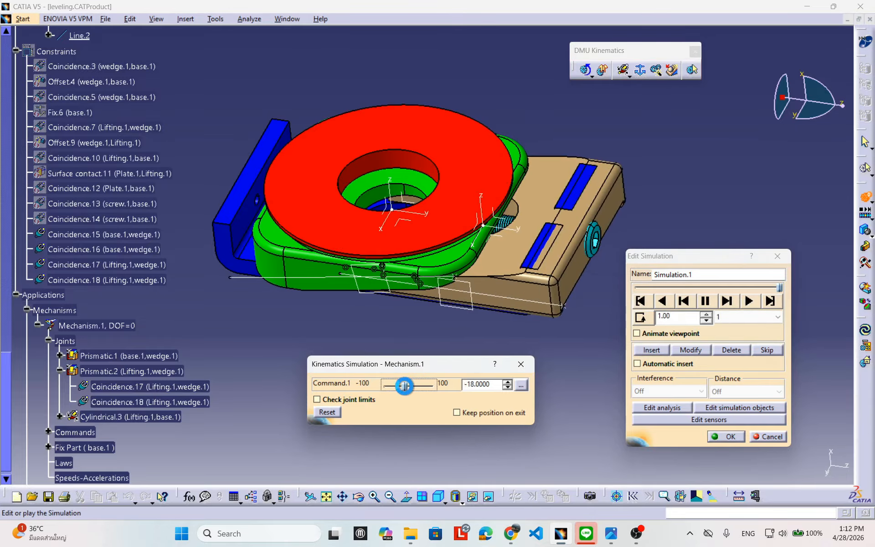
pyautogui.click(652, 350)
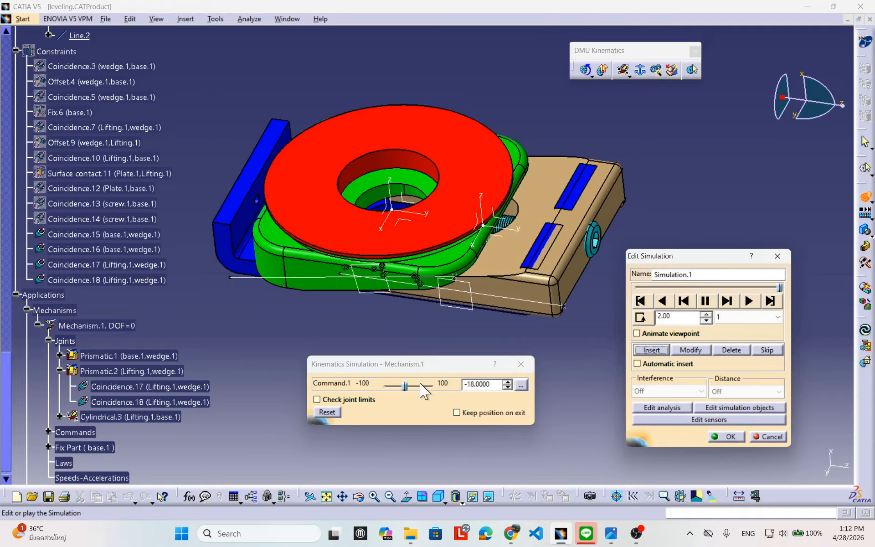
pyautogui.moveTo(405, 386); pyautogui.dragTo(416, 386)
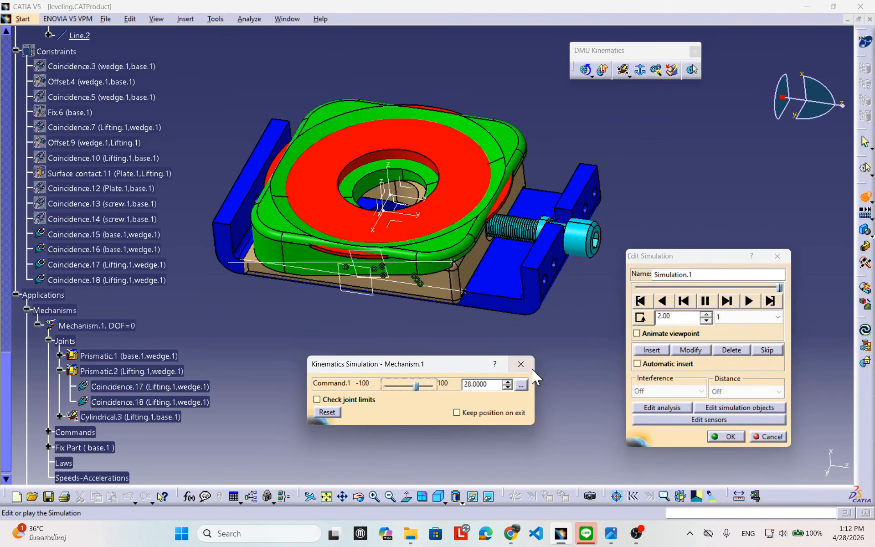
pyautogui.click(652, 350)
pyautogui.click(640, 301)
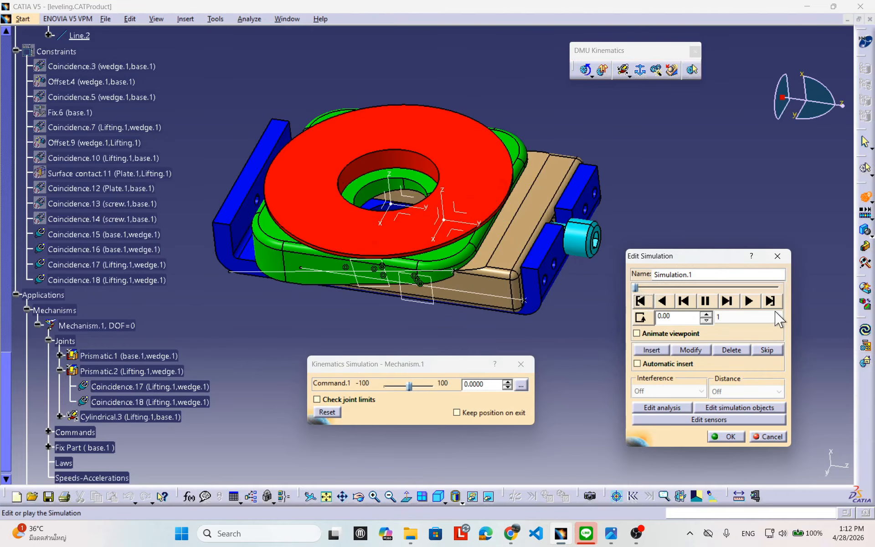
# Step: Set the simulation's interpolation step to 0.02 and play it through
pyautogui.click(752, 317)
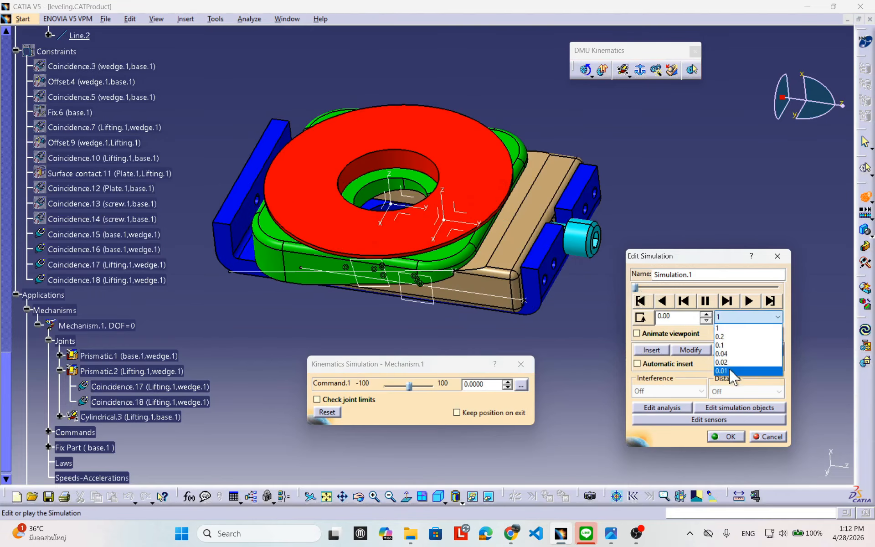
pyautogui.click(725, 362)
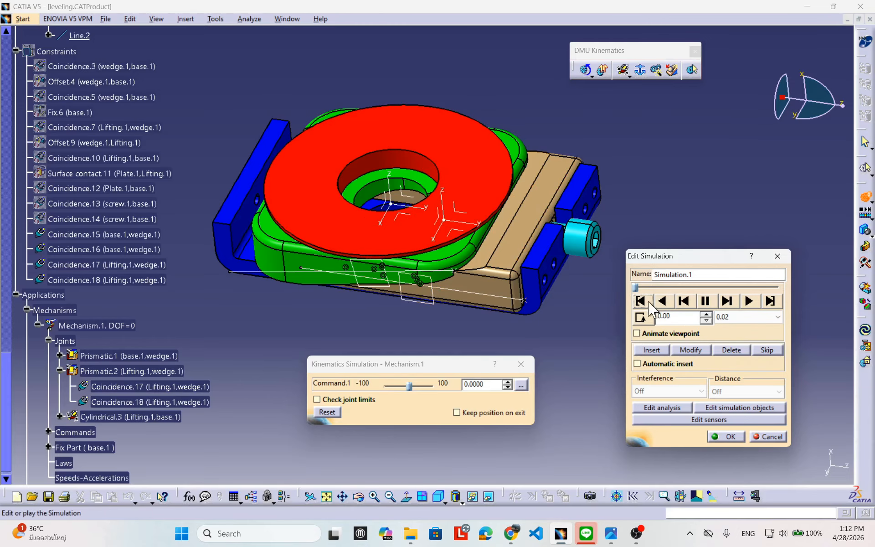
pyautogui.click(749, 302)
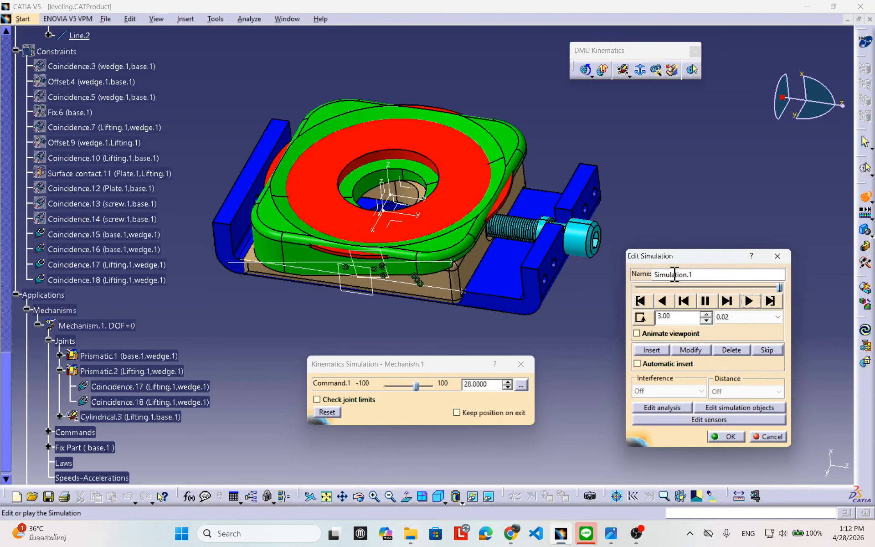
# Step: Replay the simulation from the start in loop mode, rewind it, discard it and collapse Prismatic.2 in the tree
pyautogui.click(643, 302)
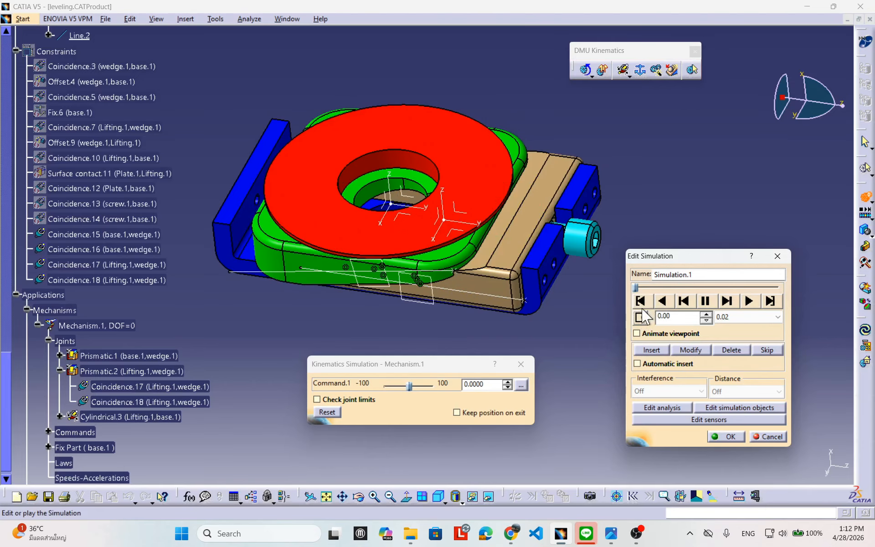
pyautogui.click(748, 302)
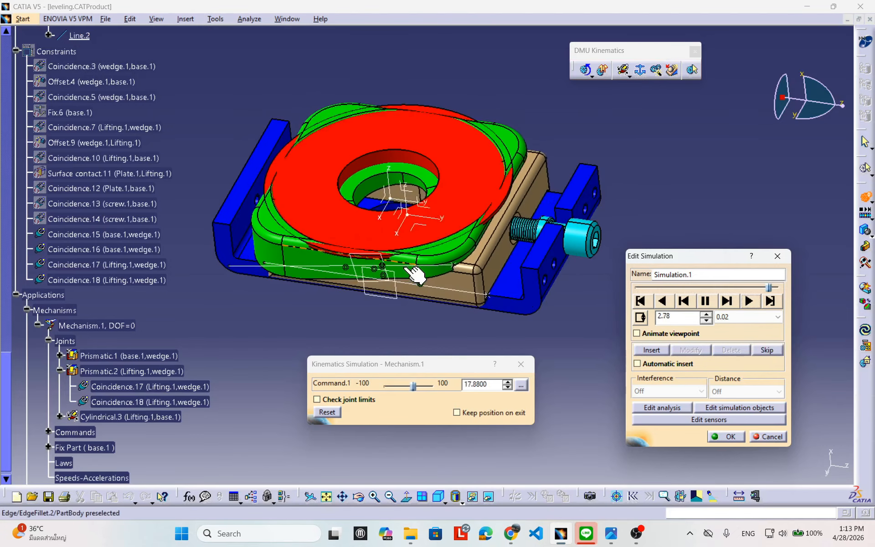
pyautogui.click(641, 302)
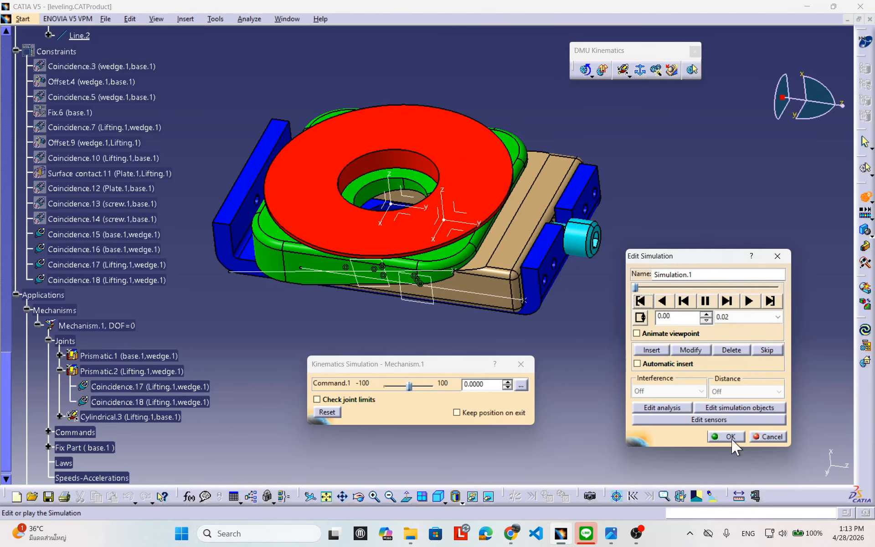
pyautogui.click(769, 438)
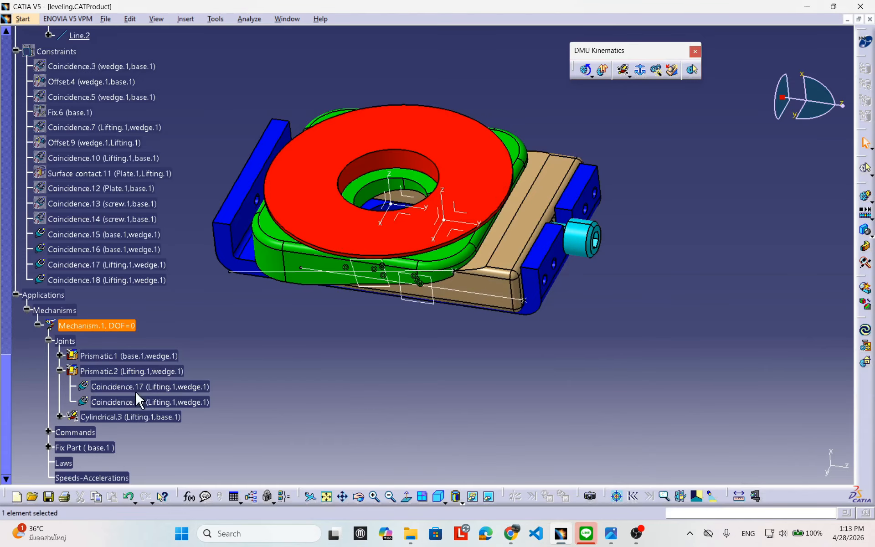
pyautogui.click(60, 370)
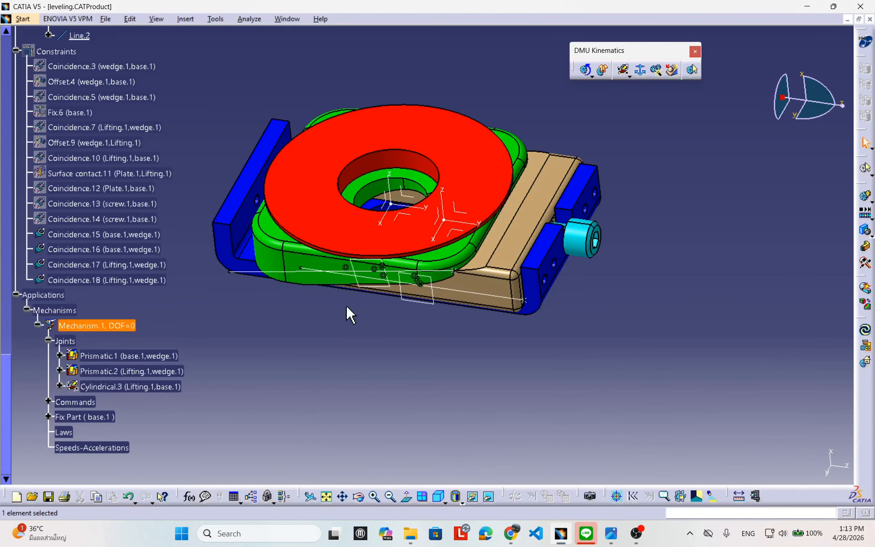
# Step: Examine from several angles how the red plate sits on the green lifting part
pyautogui.moveTo(352, 313); pyautogui.dragTo(506, 249, button='middle')
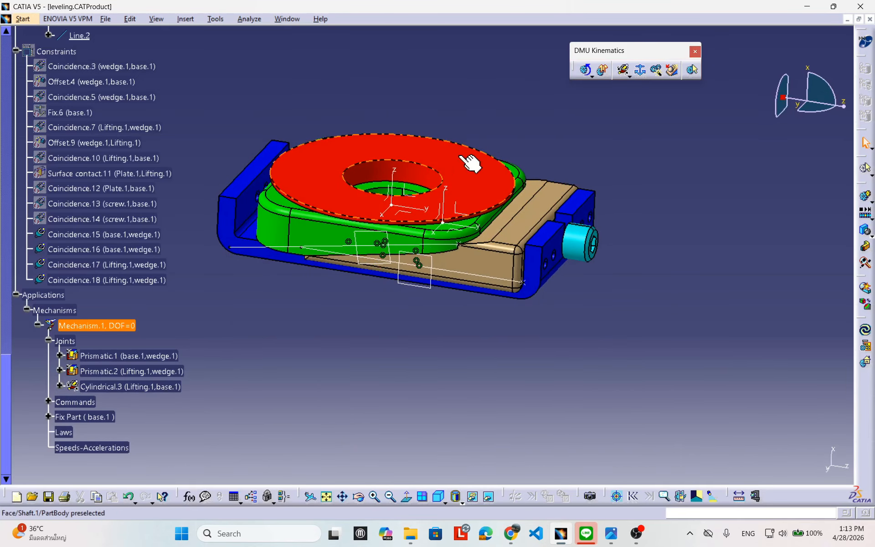
pyautogui.moveTo(577, 191); pyautogui.dragTo(510, 301, button='middle')
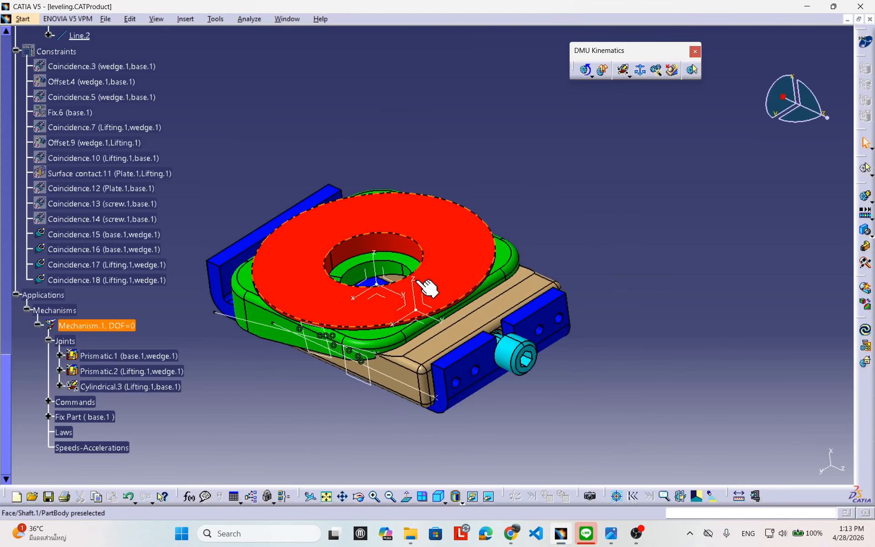
pyautogui.moveTo(304, 262); pyautogui.dragTo(312, 248, button='middle')
pyautogui.scroll(1, 313, 248)
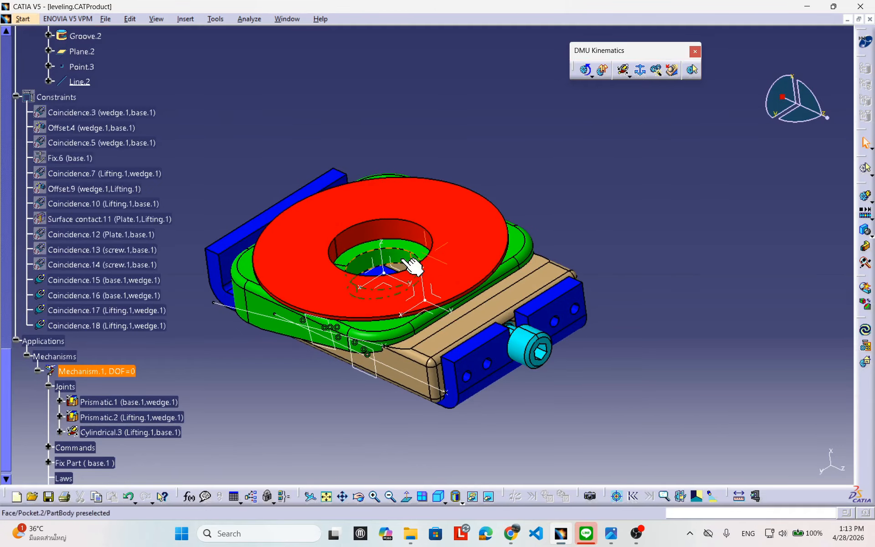
pyautogui.moveTo(412, 265); pyautogui.dragTo(281, 224, button='middle')
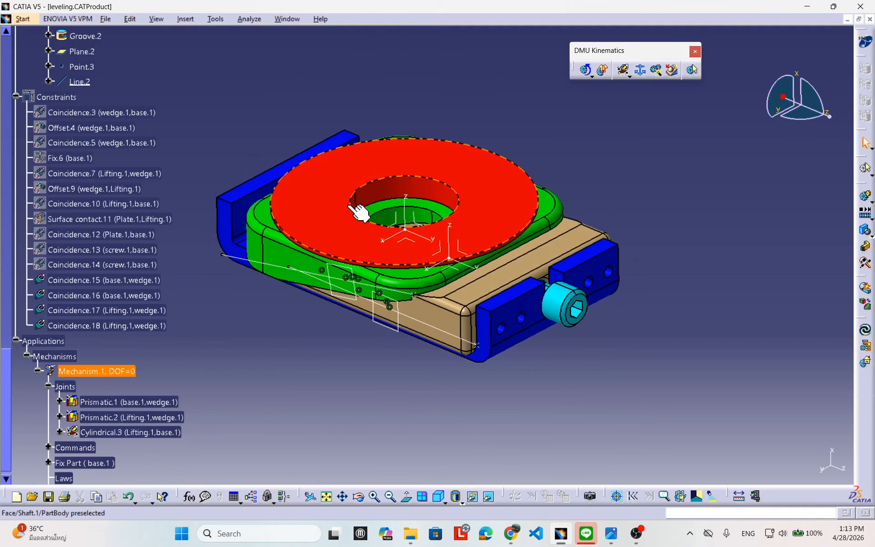
pyautogui.click(516, 186)
pyautogui.click(590, 154)
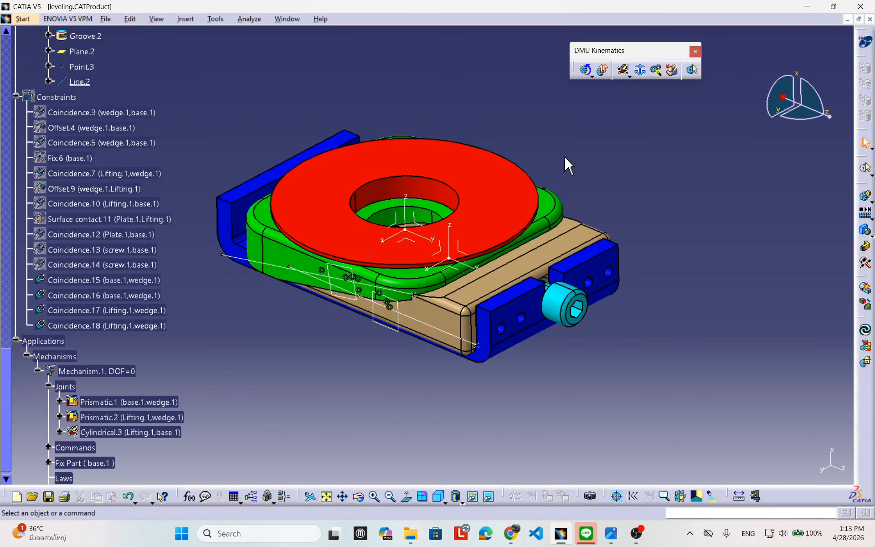
pyautogui.moveTo(679, 156); pyautogui.dragTo(669, 198, button='middle')
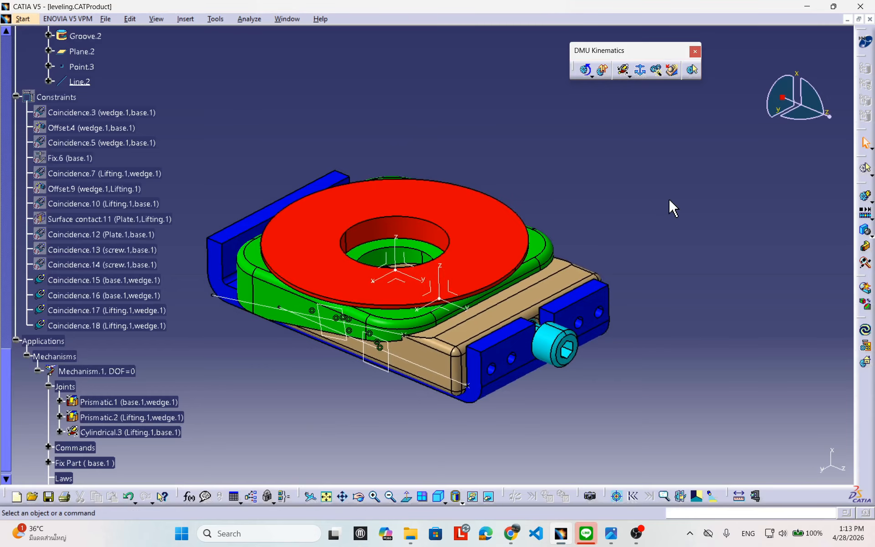
# Step: Hide the Lifting.1 component to expose the underside of the plate
pyautogui.rightClick(537, 240)
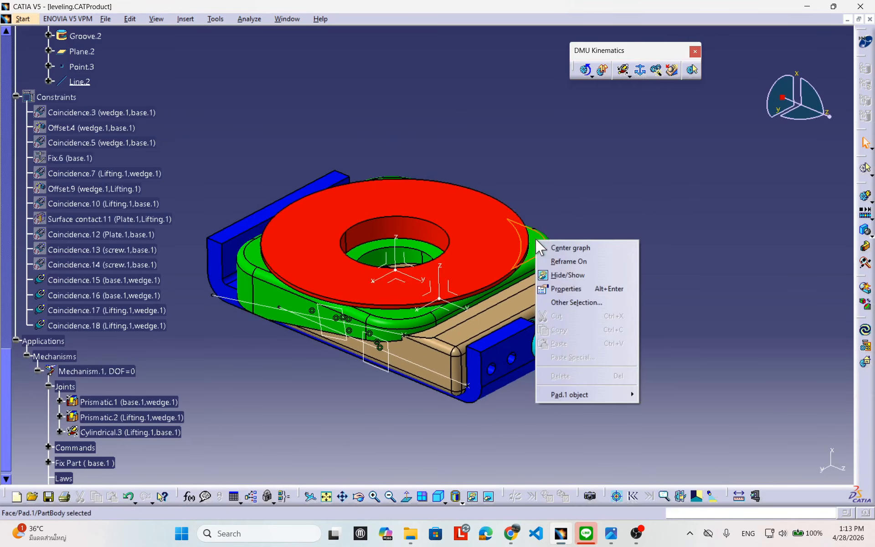
pyautogui.click(558, 275)
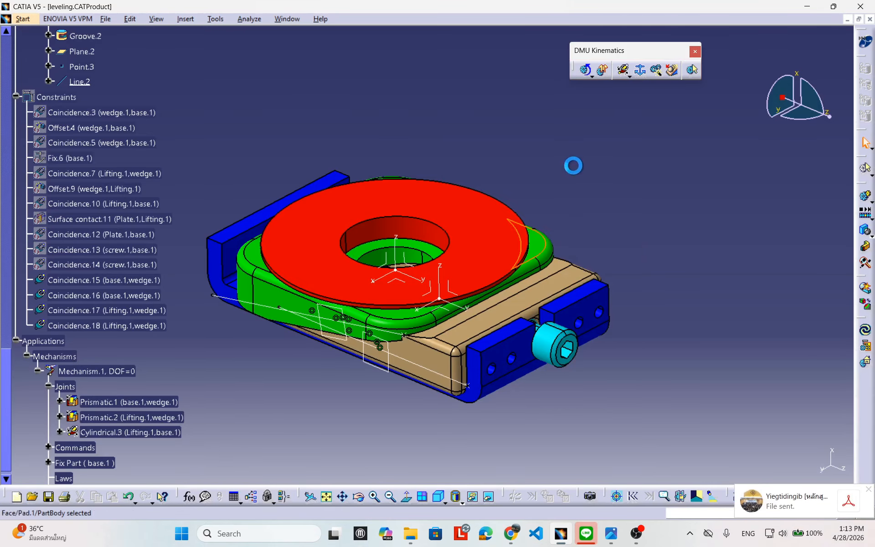
pyautogui.scroll(4, 77, 144)
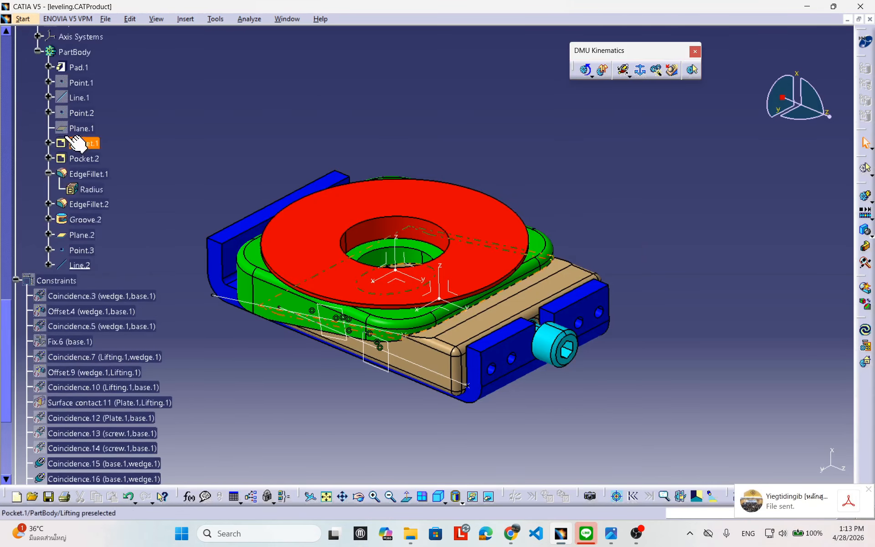
pyautogui.rightClick(544, 249)
pyautogui.click(568, 256)
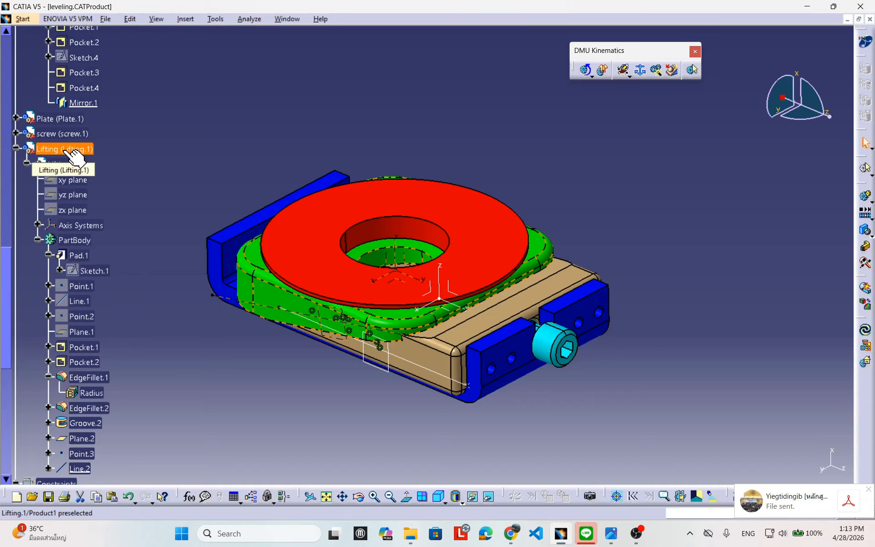
pyautogui.rightClick(66, 150)
pyautogui.click(97, 187)
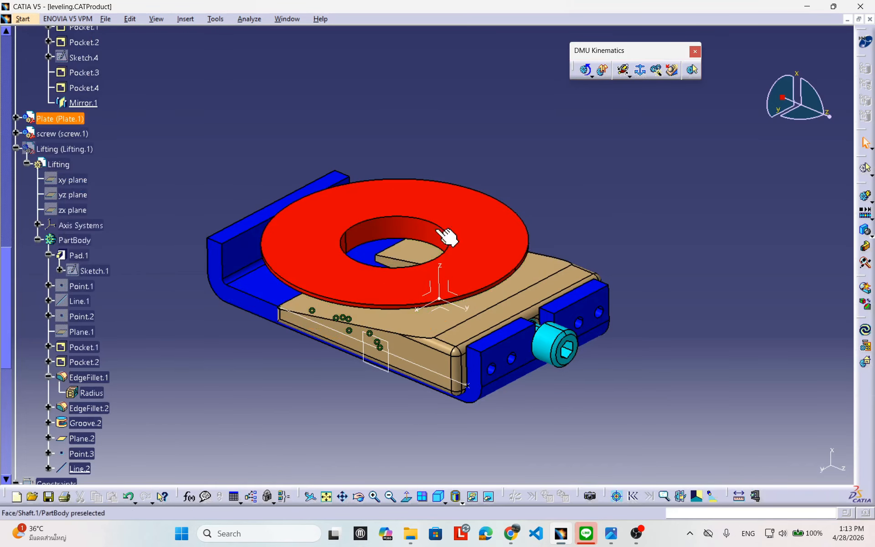
pyautogui.moveTo(446, 236); pyautogui.dragTo(377, 170, button='middle')
pyautogui.moveTo(306, 210); pyautogui.dragTo(386, 184, button='middle')
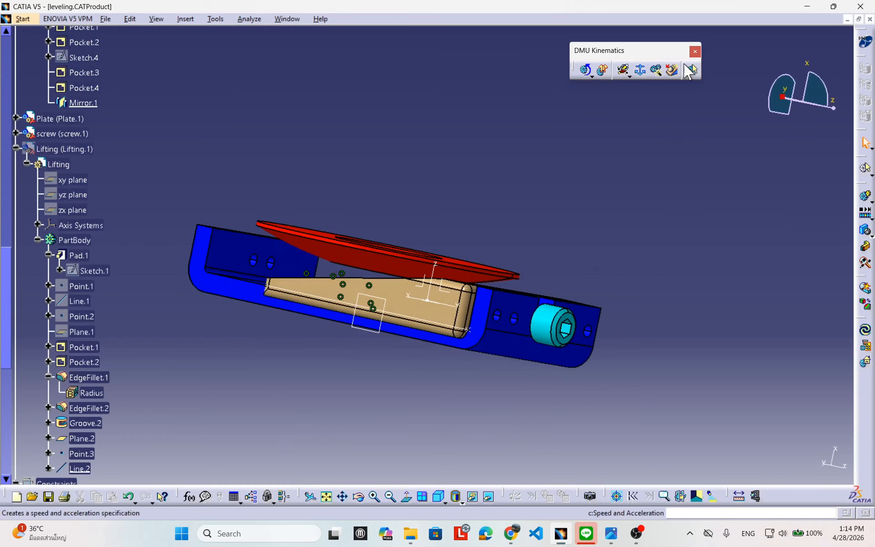
pyautogui.click(629, 76)
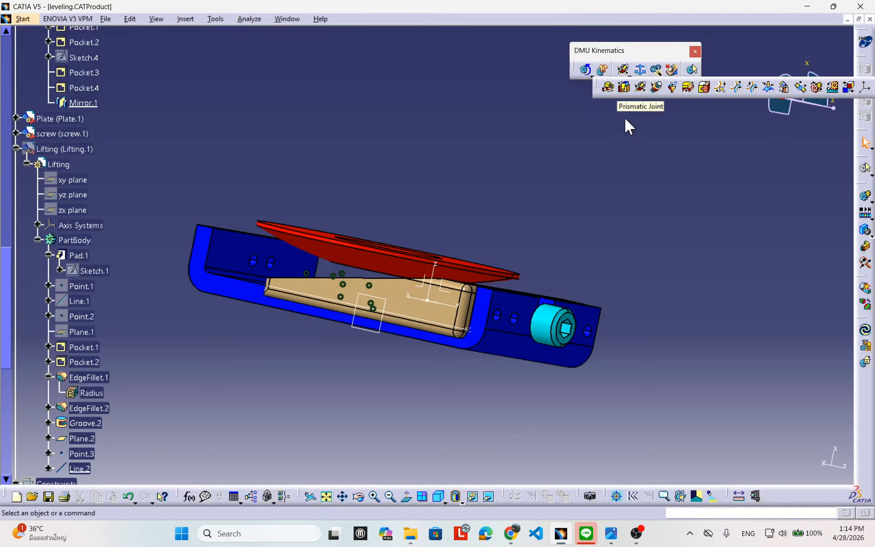
pyautogui.click(626, 140)
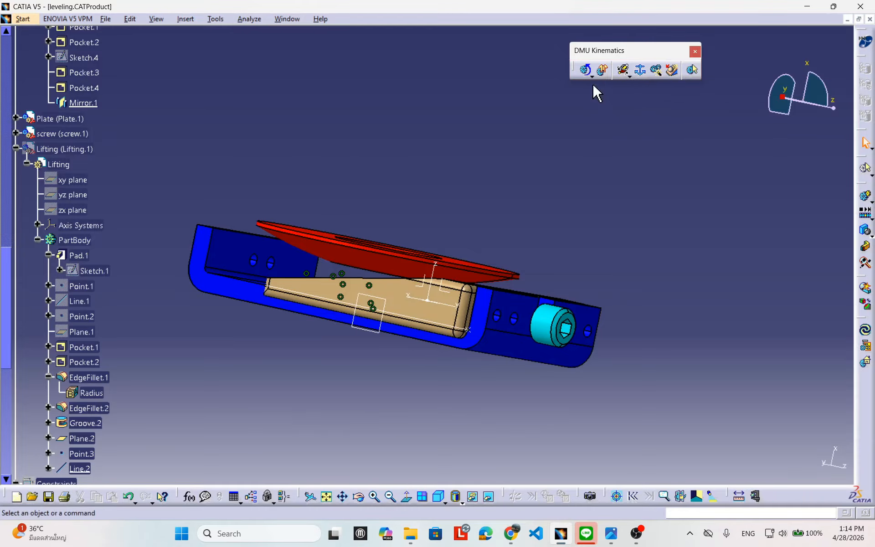
pyautogui.click(626, 73)
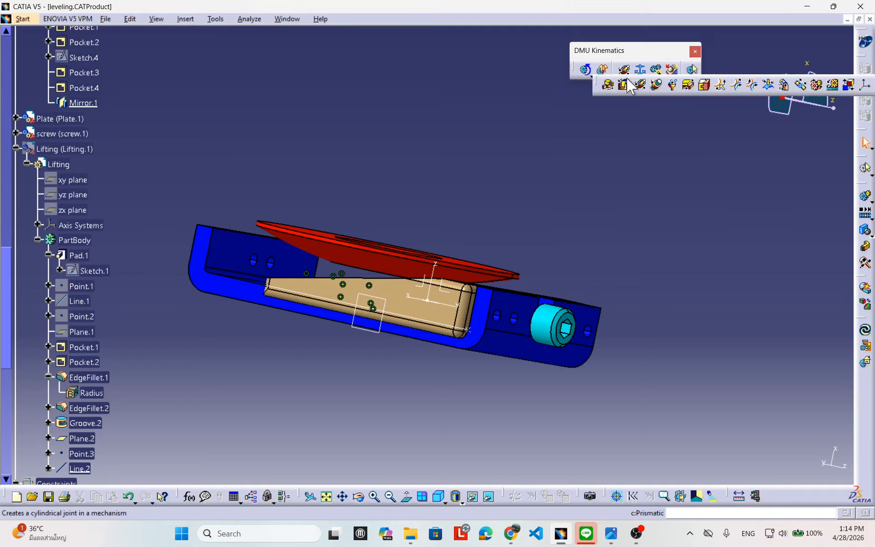
pyautogui.click(672, 85)
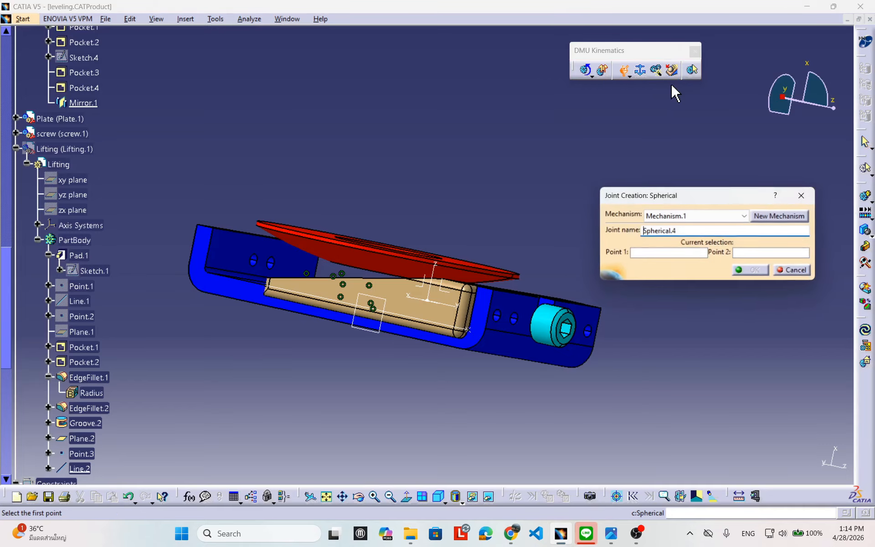
pyautogui.moveTo(674, 203); pyautogui.dragTo(589, 160)
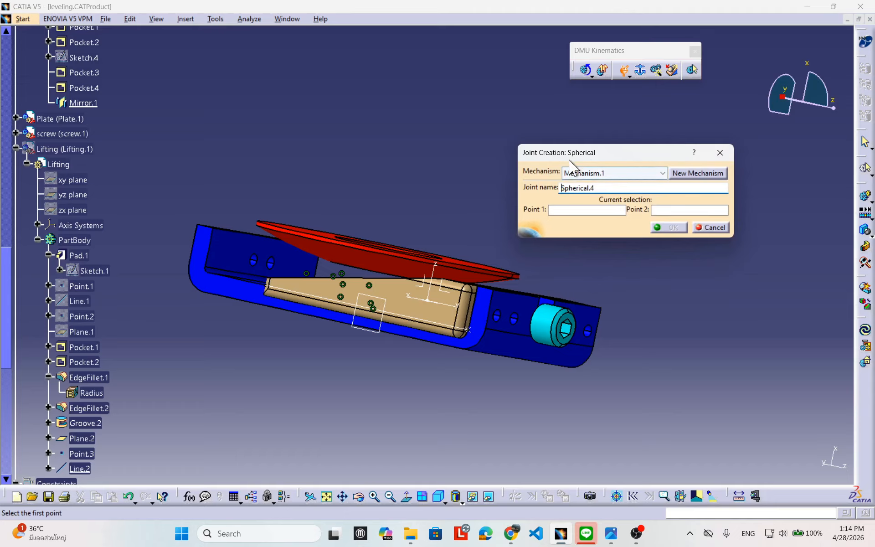
pyautogui.moveTo(612, 162); pyautogui.dragTo(620, 144)
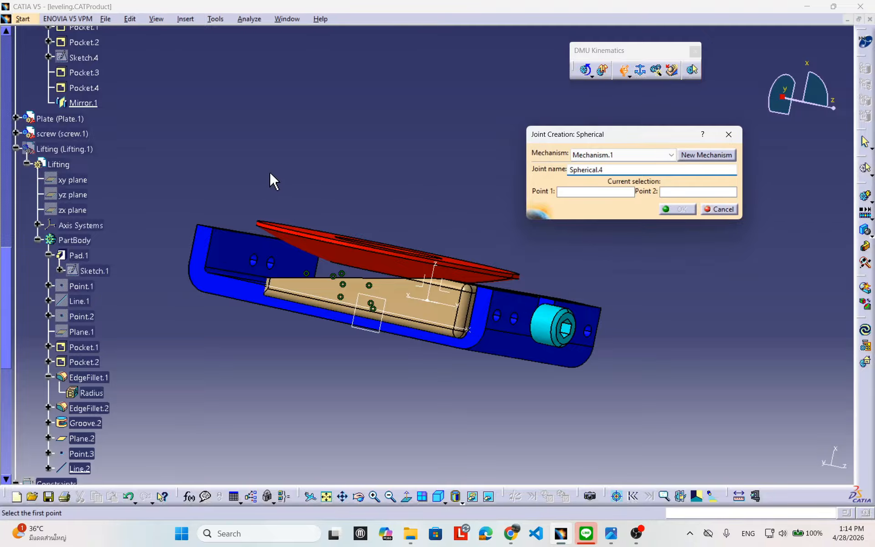
pyautogui.moveTo(405, 184); pyautogui.dragTo(578, 344, button='middle')
pyautogui.click(729, 211)
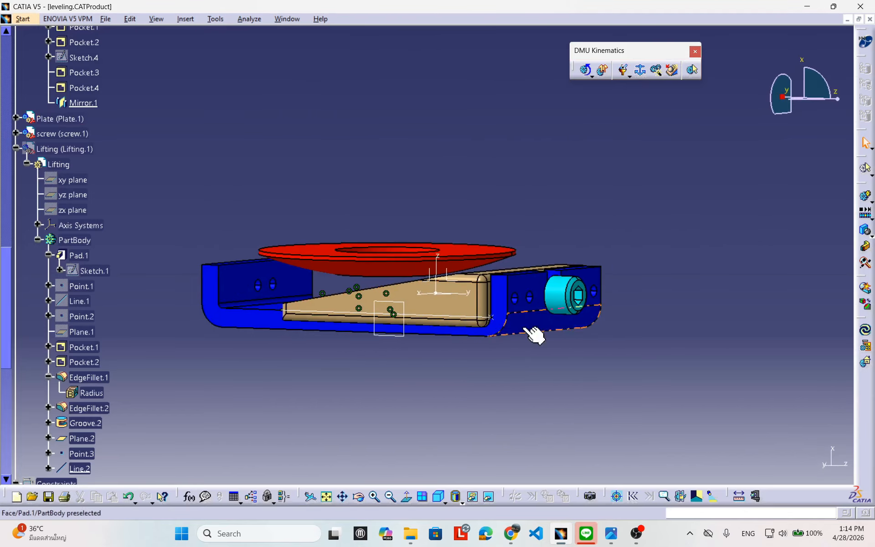
# Step: In the hidden space, toggle the visibility of the lifting part's Pad.1 and unhide Lifting.1, and return to the visible space
pyautogui.click(642, 537)
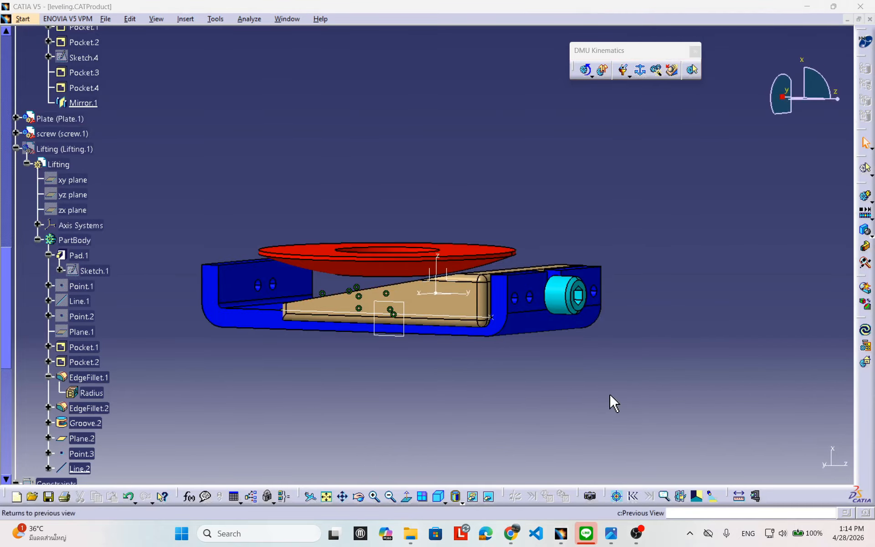
pyautogui.moveTo(495, 271); pyautogui.dragTo(445, 264, button='middle')
pyautogui.click(490, 497)
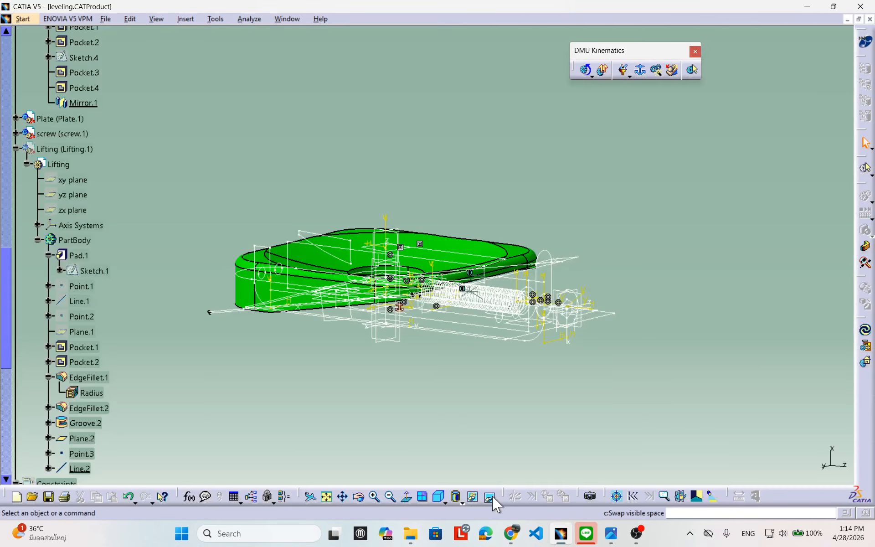
pyautogui.rightClick(517, 257)
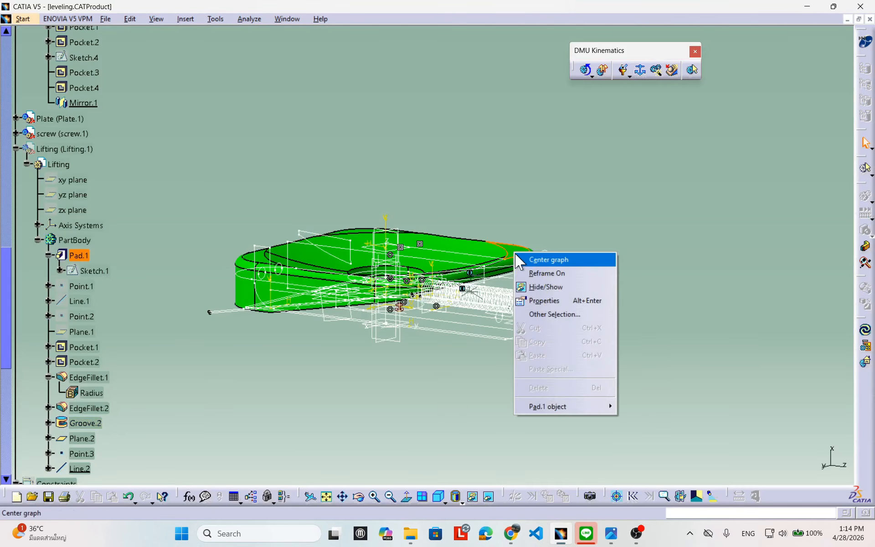
pyautogui.click(538, 286)
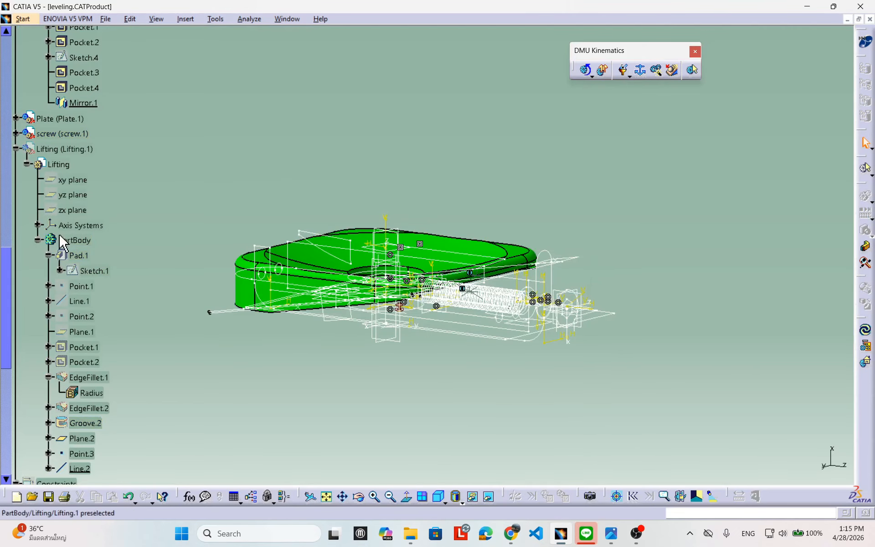
pyautogui.click(68, 149)
pyautogui.rightClick(57, 149)
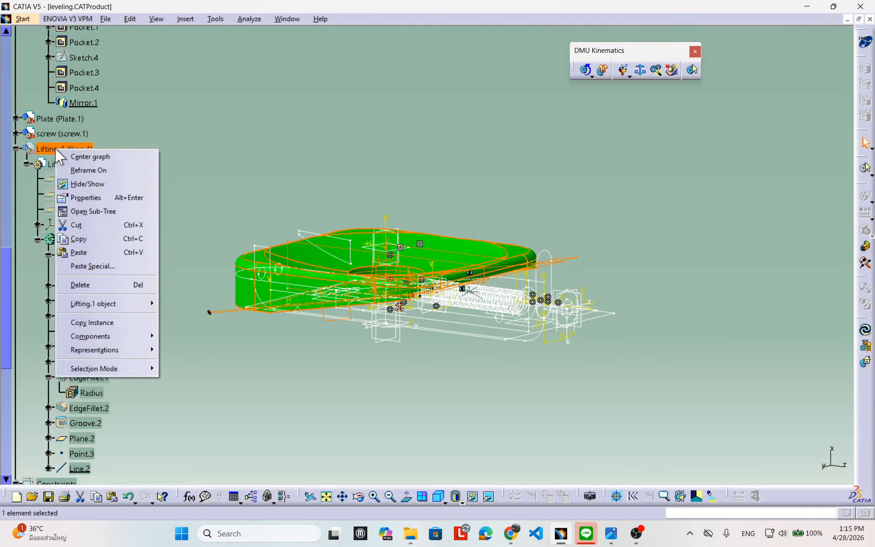
pyautogui.click(83, 185)
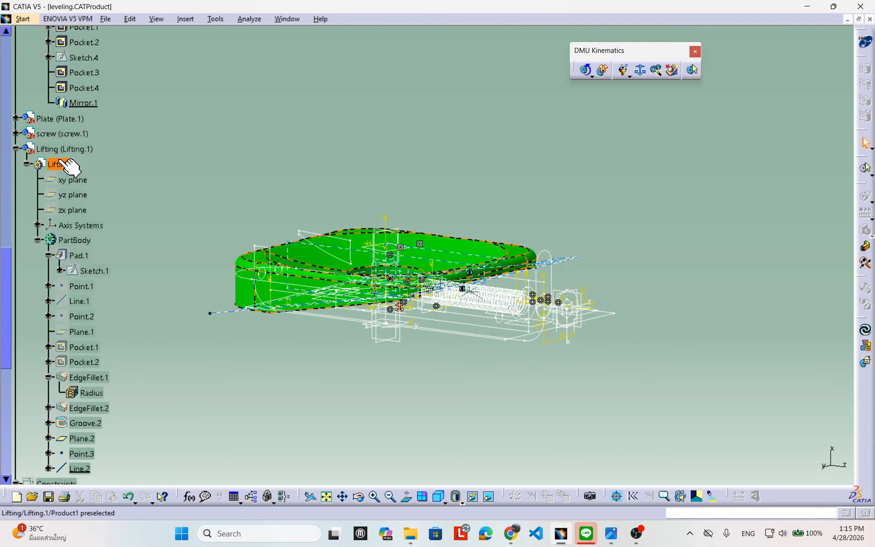
pyautogui.click(490, 497)
# Step: Return to the visible space and show the lifting part's Pad.1 again
pyautogui.click(57, 165)
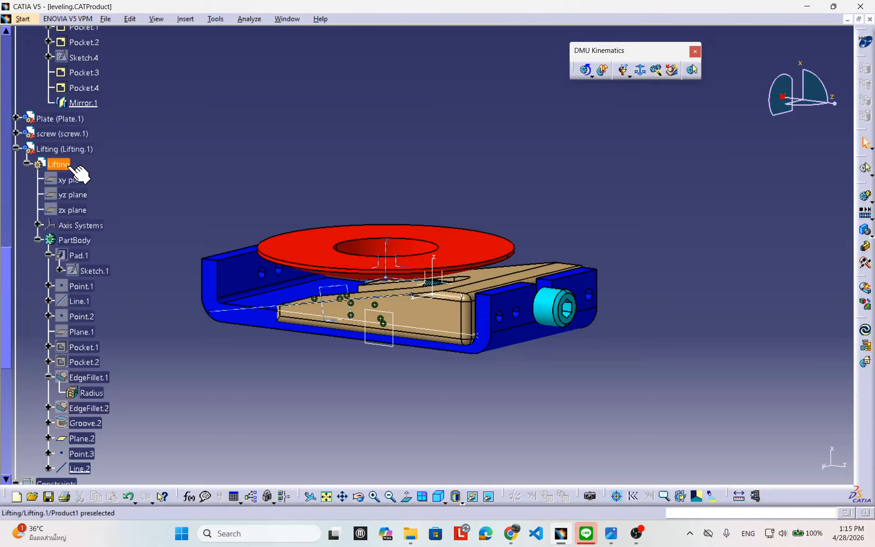
pyautogui.click(79, 256)
pyautogui.rightClick(79, 256)
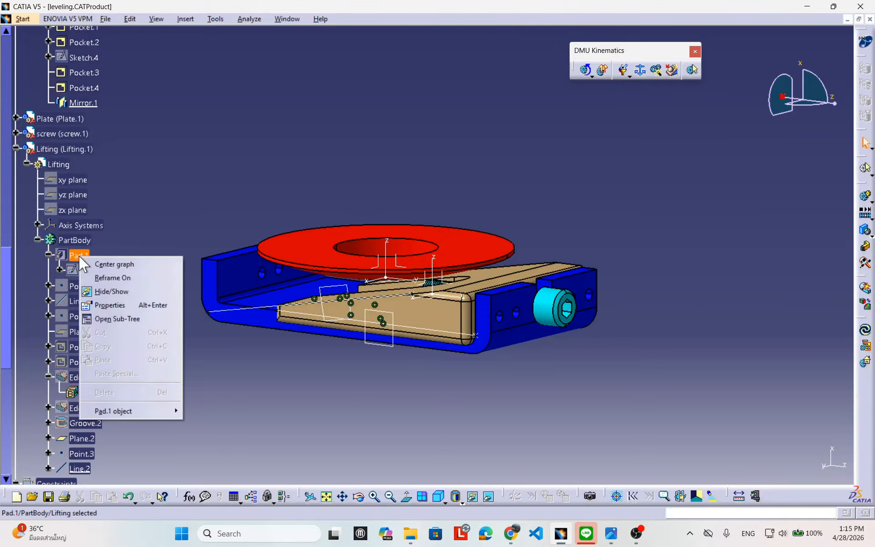
pyautogui.click(122, 294)
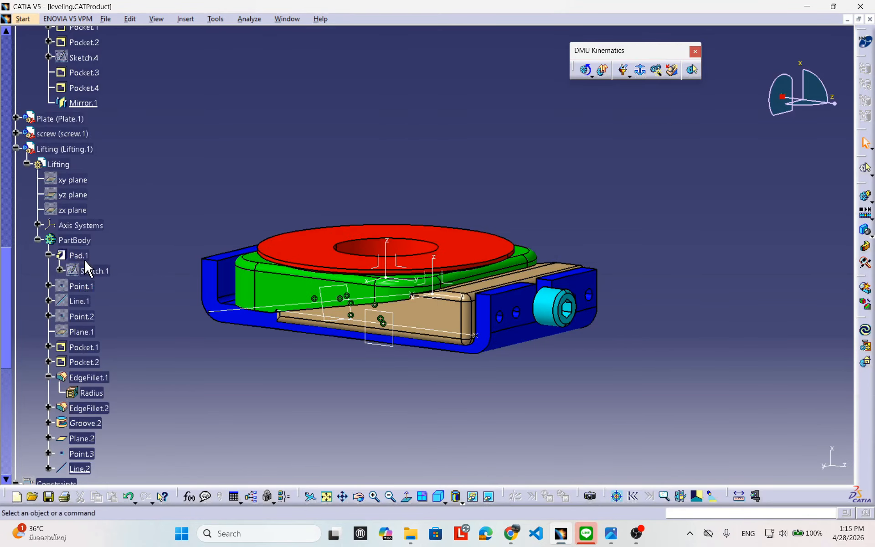
# Step: Hide the Lifting.1 component, unhide it from the hidden space, and return to the visible space
pyautogui.click(82, 149)
pyautogui.rightClick(81, 149)
pyautogui.click(108, 183)
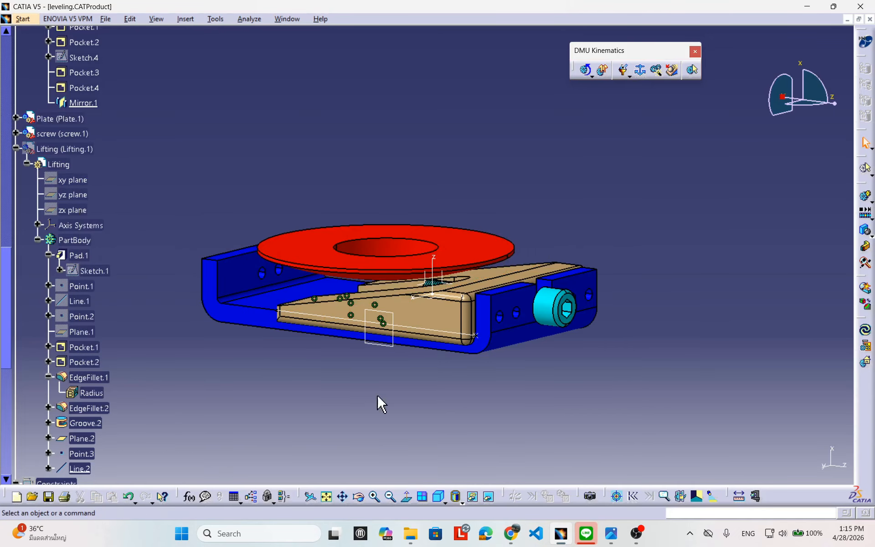
pyautogui.click(487, 497)
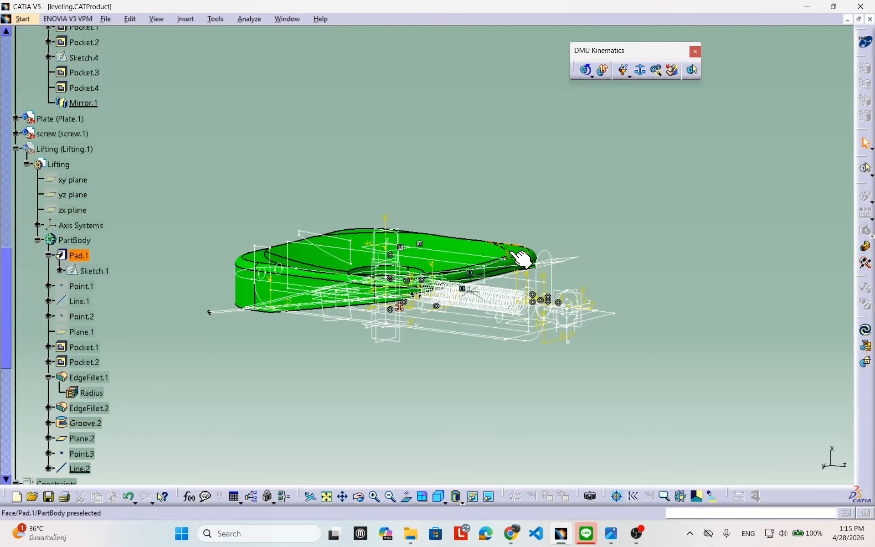
pyautogui.rightClick(61, 148)
pyautogui.click(95, 184)
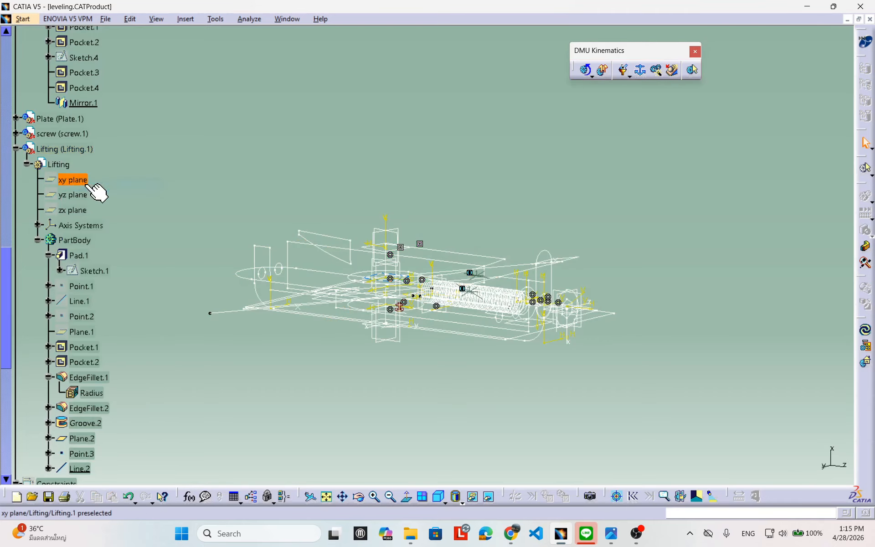
pyautogui.click(488, 497)
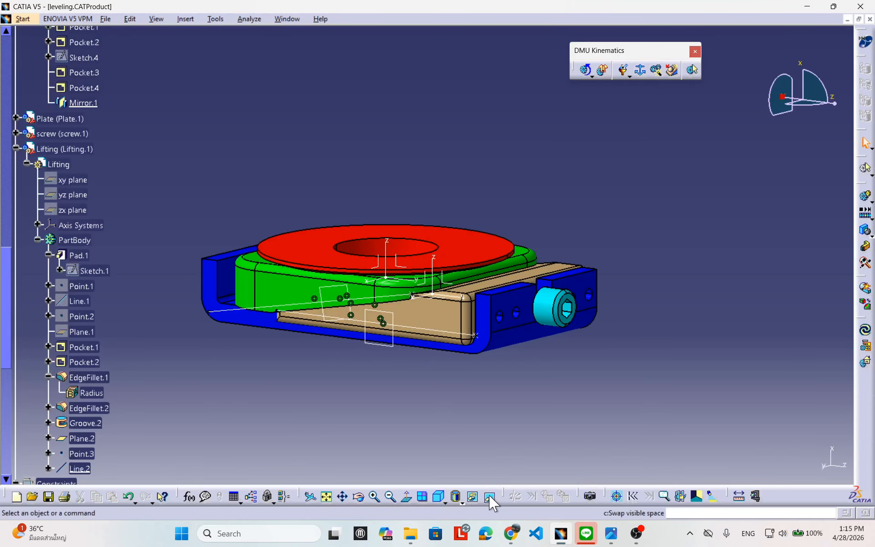
# Step: Create a rigid joint in Mechanism.1 between Plate.1 and Lifting.1
pyautogui.moveTo(374, 324); pyautogui.dragTo(269, 286, button='middle')
pyautogui.moveTo(252, 319); pyautogui.dragTo(413, 254, button='middle')
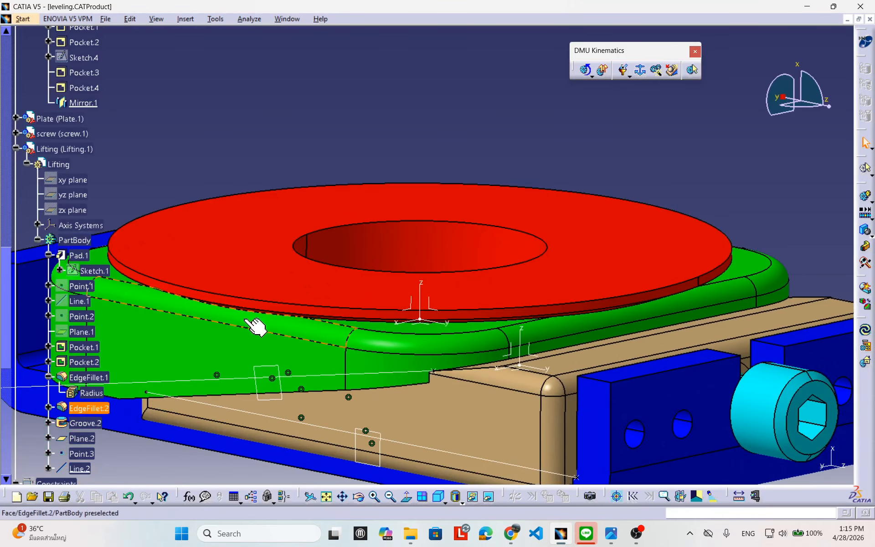
pyautogui.moveTo(265, 343); pyautogui.dragTo(307, 332, button='middle')
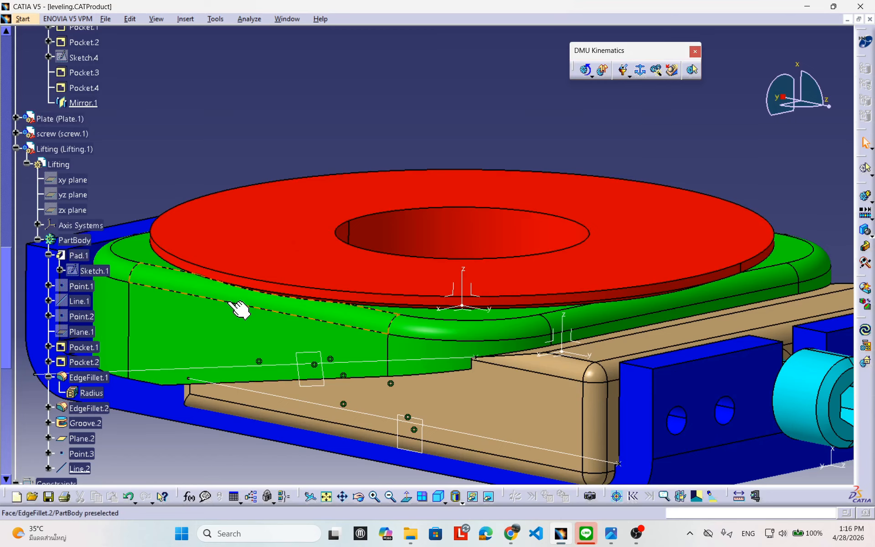
pyautogui.moveTo(300, 299); pyautogui.dragTo(332, 254, button='middle')
pyautogui.moveTo(454, 256); pyautogui.dragTo(344, 229, button='middle')
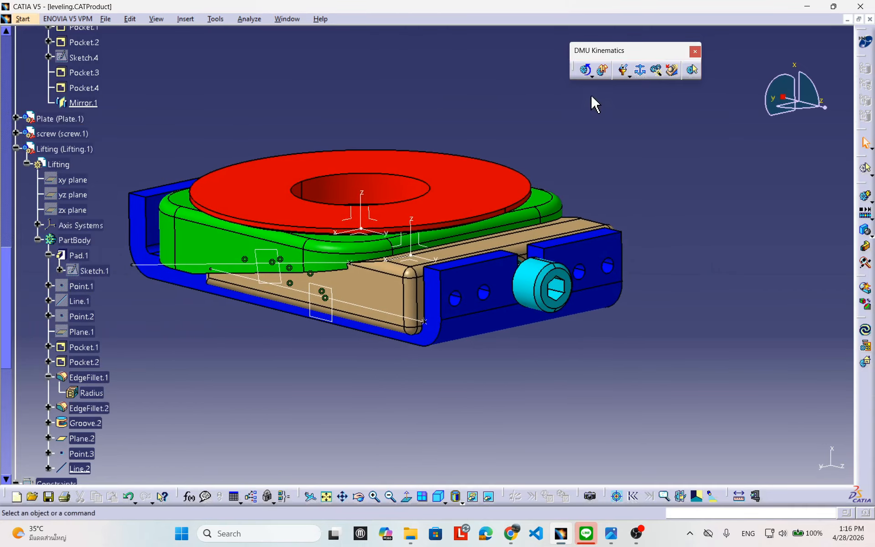
pyautogui.click(630, 76)
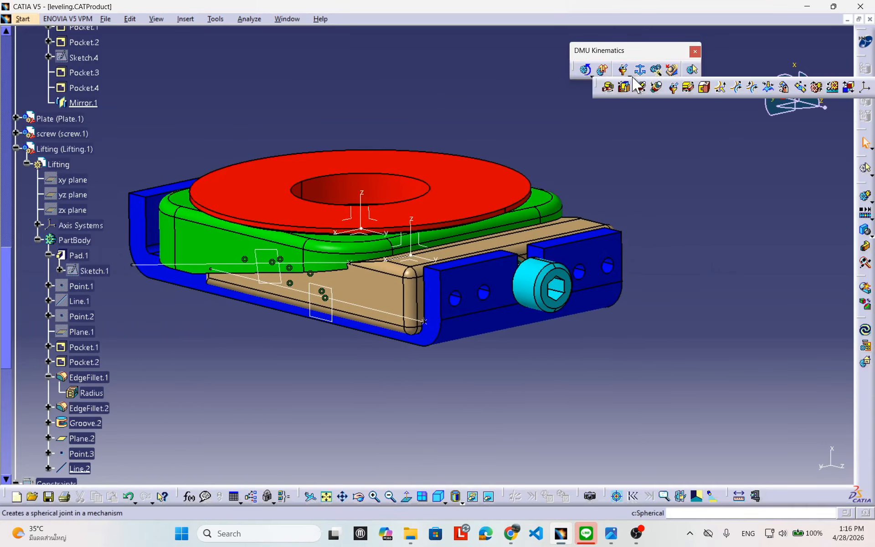
pyautogui.click(705, 87)
pyautogui.moveTo(362, 250); pyautogui.dragTo(309, 230, button='middle')
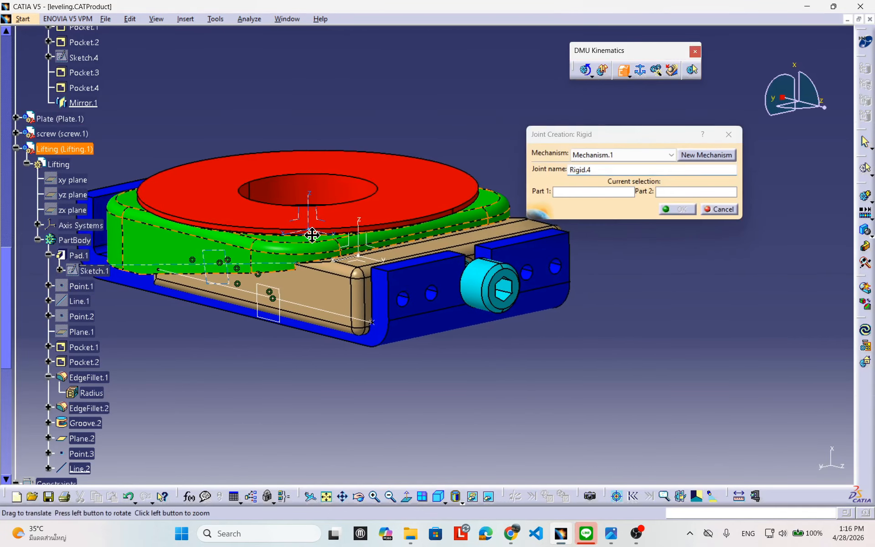
pyautogui.click(423, 197)
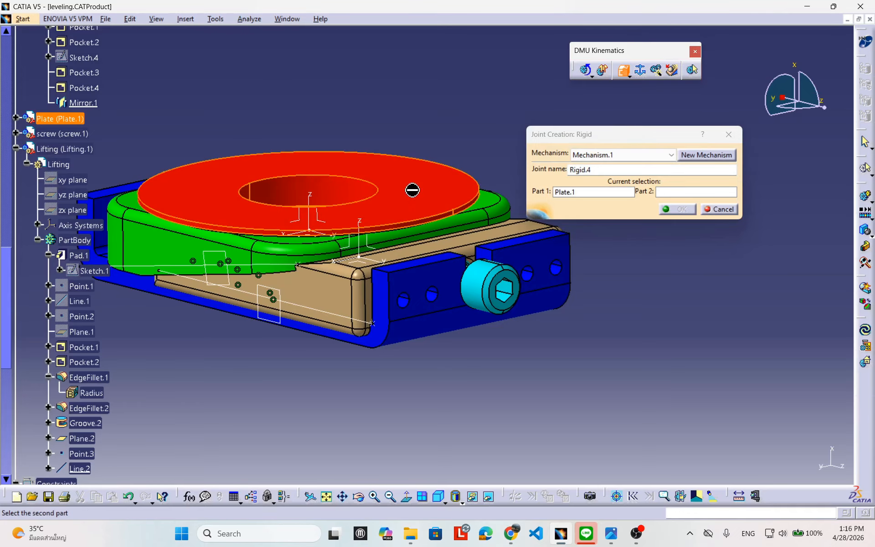
pyautogui.click(494, 198)
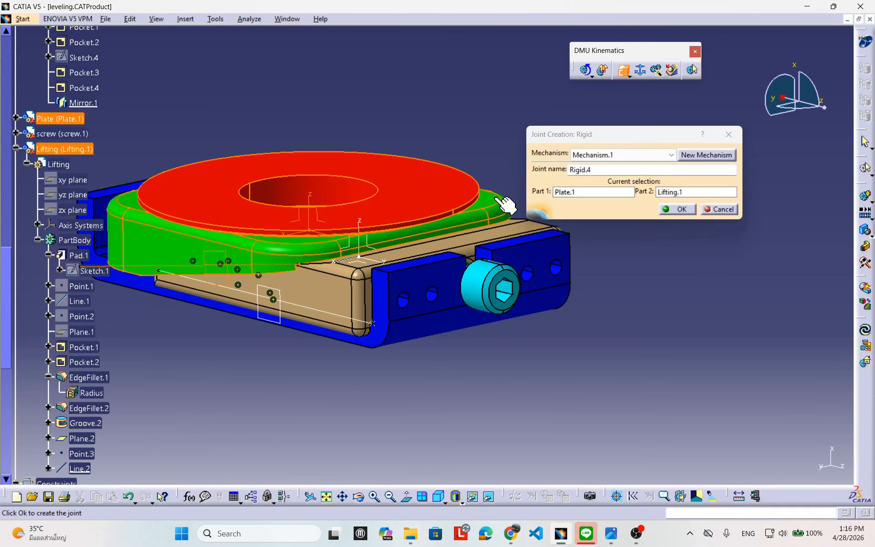
pyautogui.click(682, 209)
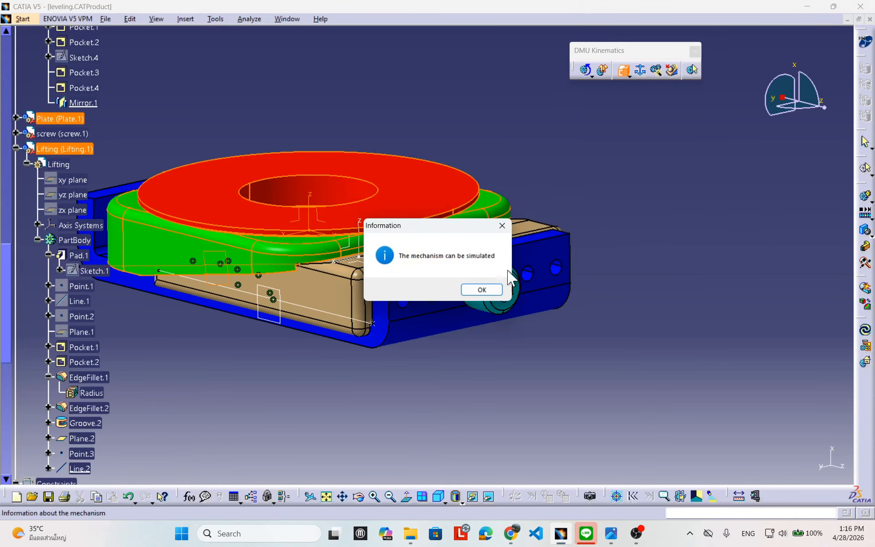
pyautogui.click(482, 289)
# Step: Simulate Mechanism.1 with Command.1 driven to -46, and discard the simulation
pyautogui.moveTo(424, 278); pyautogui.dragTo(444, 264, button='middle')
pyautogui.scroll(-3, 136, 369)
pyautogui.scroll(-8, 142, 367)
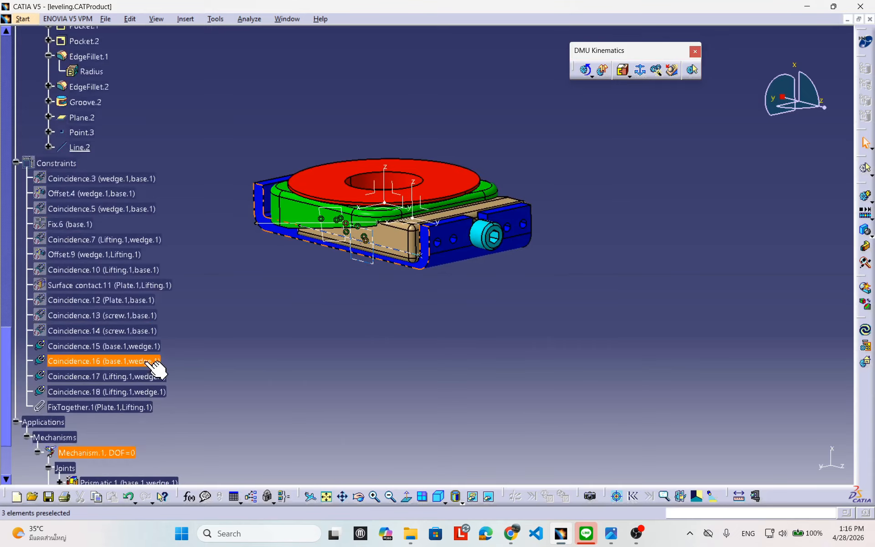
pyautogui.click(107, 346)
pyautogui.click(315, 356)
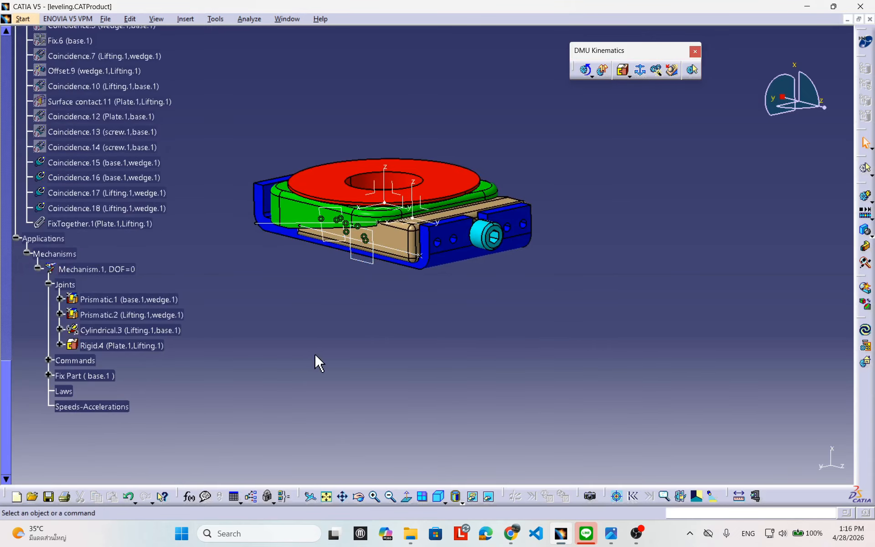
pyautogui.click(866, 196)
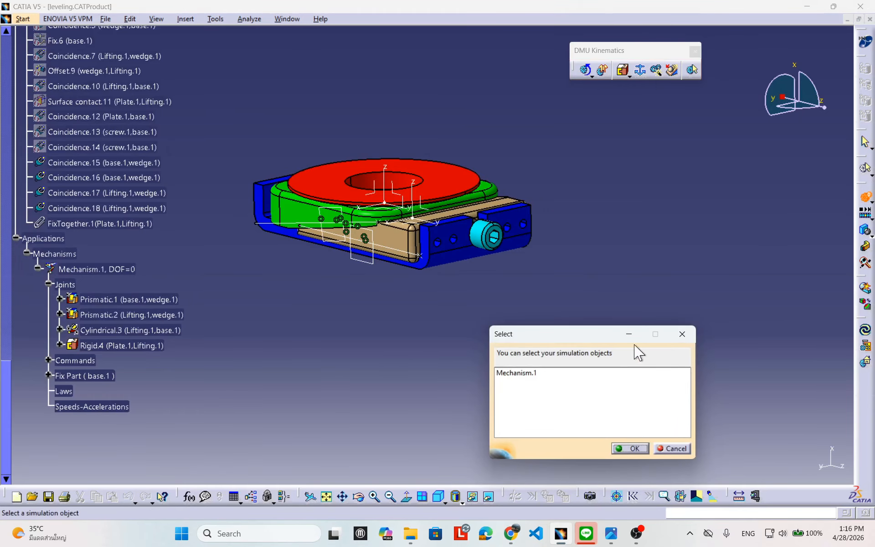
pyautogui.click(528, 374)
pyautogui.click(631, 447)
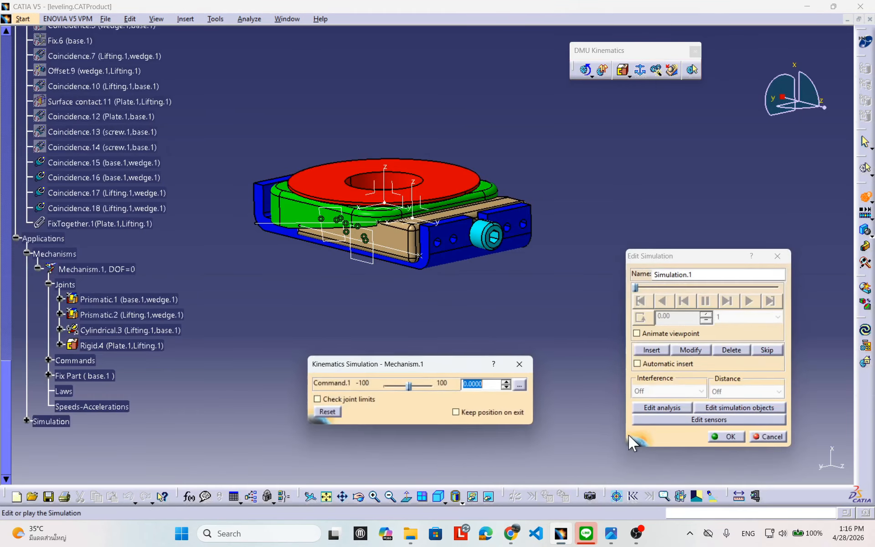
pyautogui.moveTo(409, 388)
pyautogui.mouseDown()
pyautogui.moveTo(416, 386)
pyautogui.moveTo(385, 385)
pyautogui.moveTo(398, 386)
pyautogui.mouseUp()
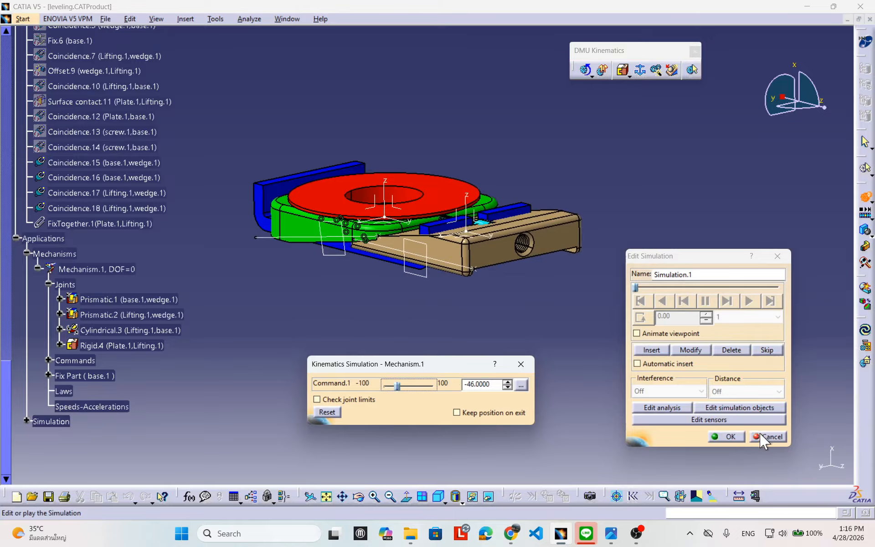
pyautogui.click(774, 436)
# Step: Examine from several angles how the cyan screw sits in the blue base and against the wedge
pyautogui.moveTo(310, 287); pyautogui.dragTo(452, 347, button='middle')
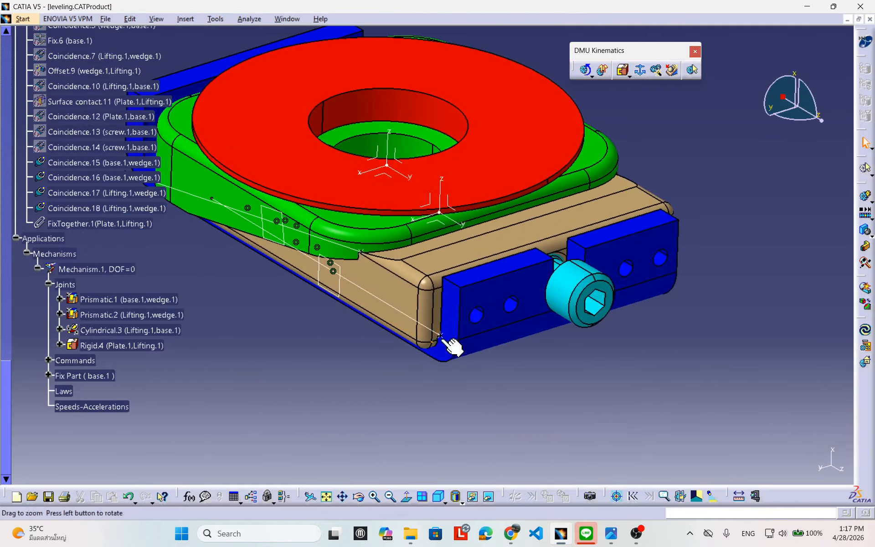
pyautogui.moveTo(595, 316); pyautogui.dragTo(372, 297, button='middle')
pyautogui.moveTo(476, 352); pyautogui.dragTo(388, 256, button='middle')
pyautogui.moveTo(363, 328); pyautogui.dragTo(458, 233, button='middle')
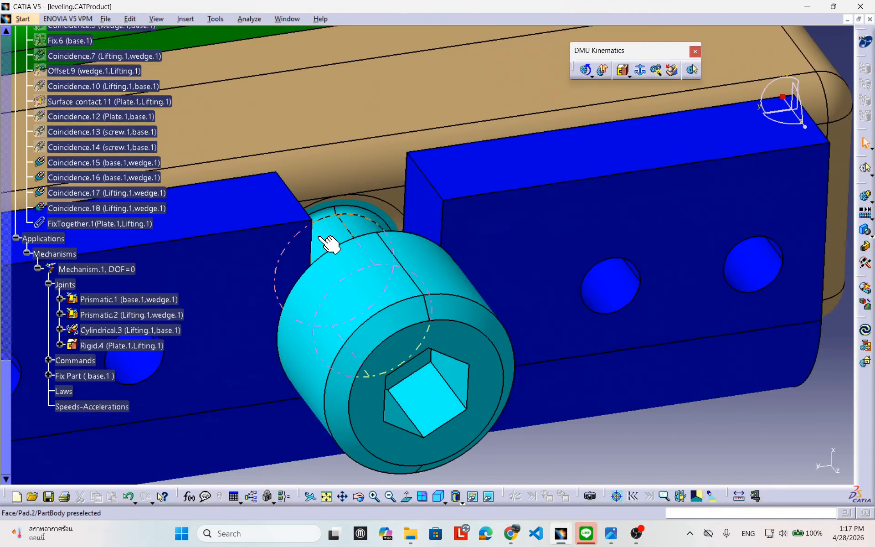
pyautogui.moveTo(230, 361); pyautogui.dragTo(428, 277, button='middle')
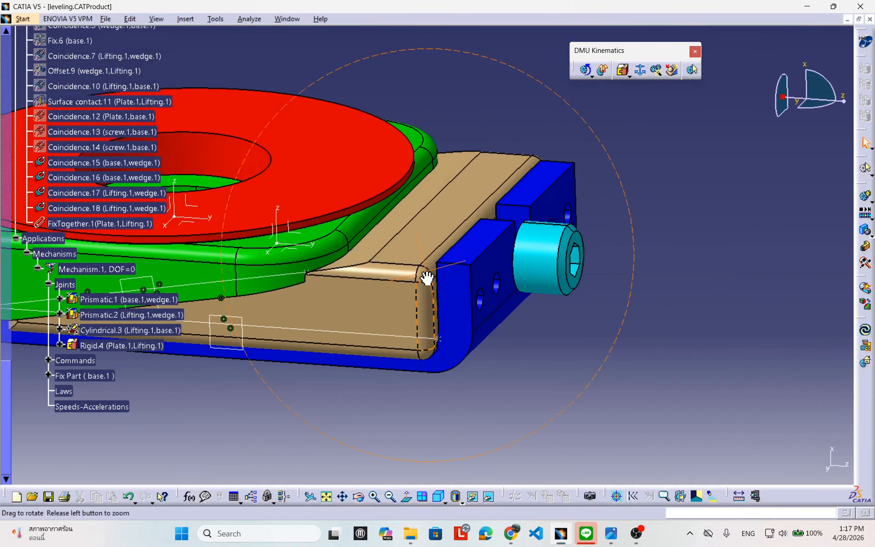
pyautogui.moveTo(273, 290); pyautogui.dragTo(246, 272, button='middle')
pyautogui.moveTo(375, 177); pyautogui.dragTo(429, 215, button='middle')
pyautogui.click(421, 171)
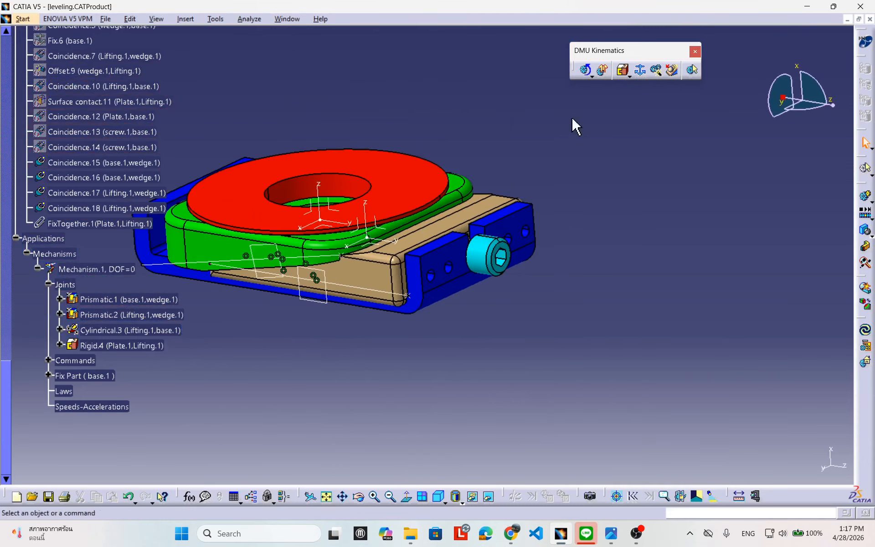
# Step: Start a Screw joint in Mechanism.1 and pick the axis of the cyan screw as Line 1
pyautogui.click(630, 76)
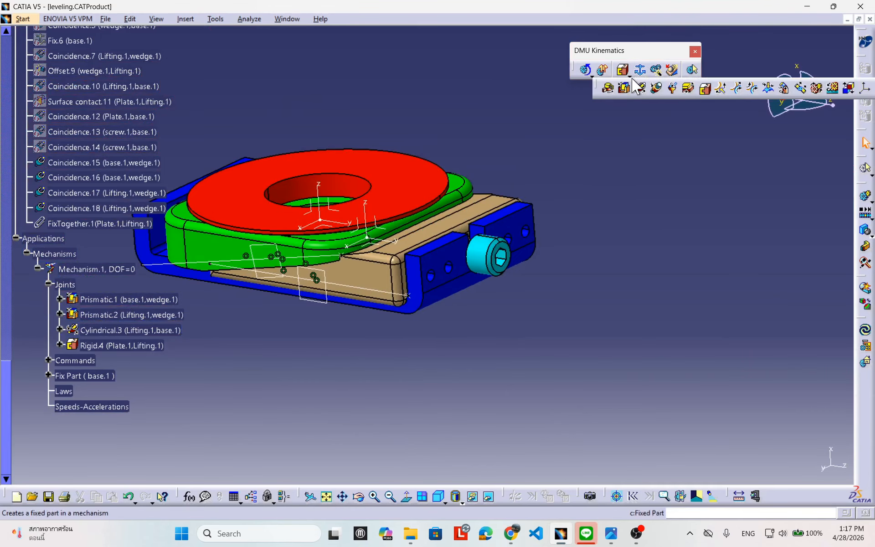
pyautogui.click(656, 88)
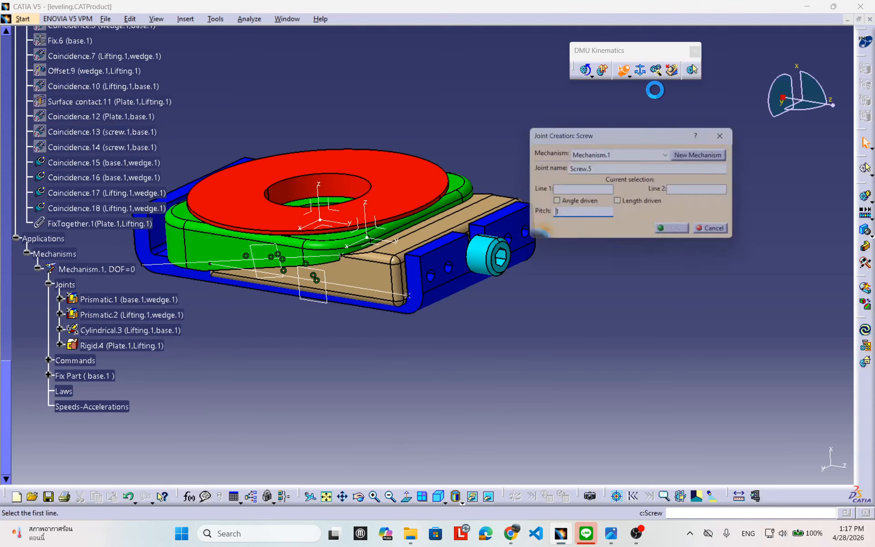
pyautogui.moveTo(623, 140); pyautogui.dragTo(705, 169)
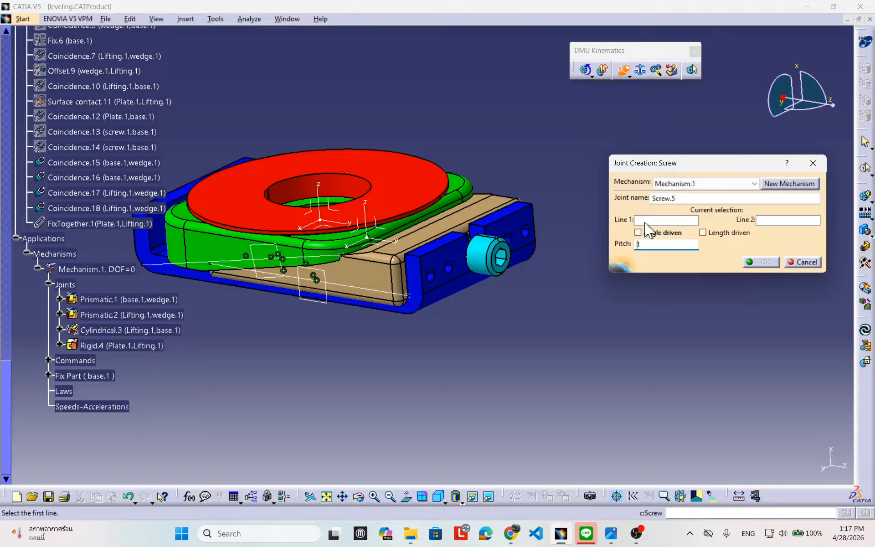
pyautogui.moveTo(666, 163); pyautogui.dragTo(643, 161)
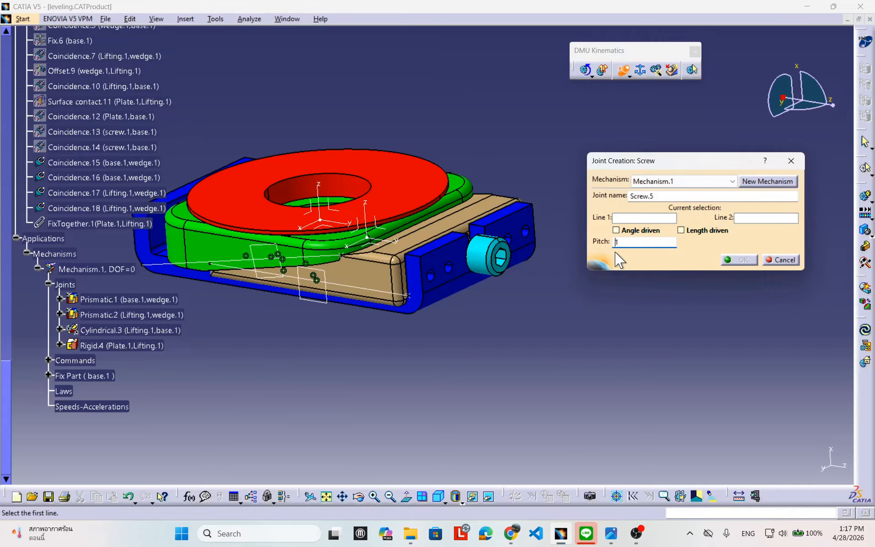
pyautogui.moveTo(520, 280); pyautogui.dragTo(479, 289, button='middle')
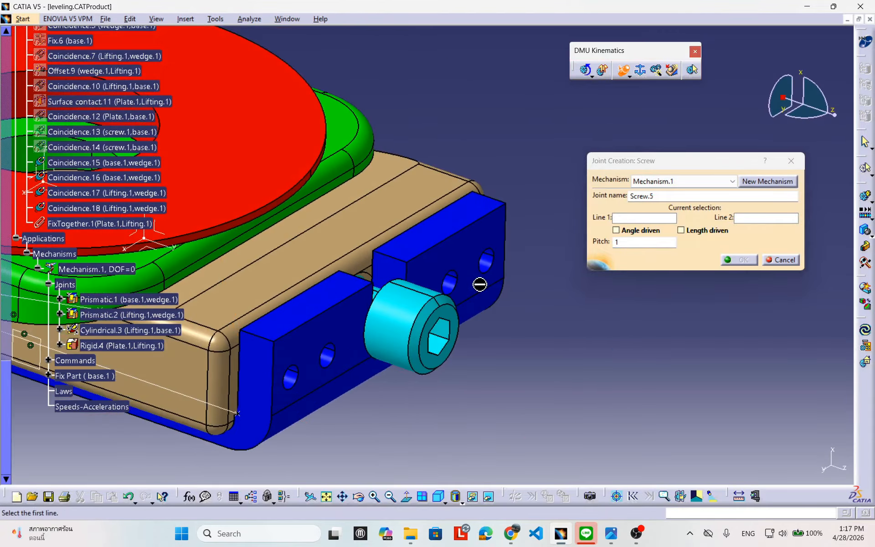
pyautogui.click(415, 319)
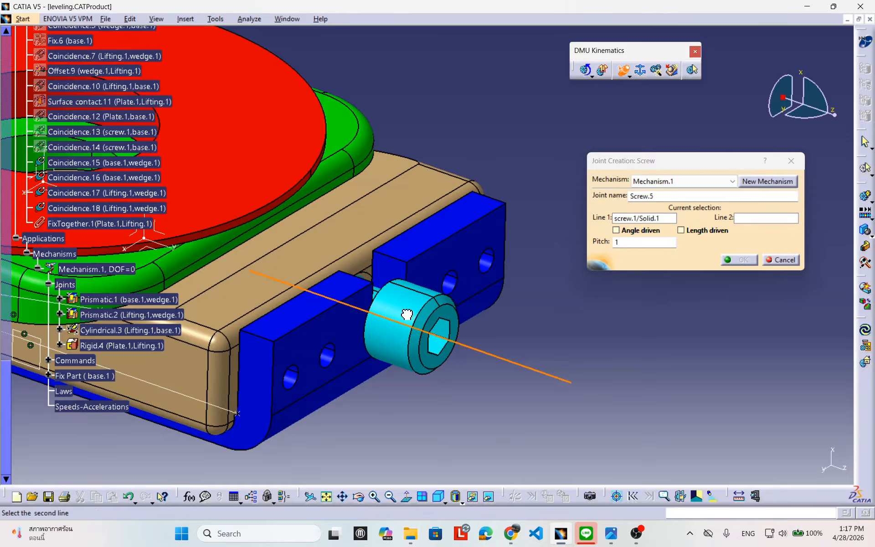
# Step: Hide the cyan screw, examine its thread up close in the hidden space, and return to the visible space
pyautogui.rightClick(406, 313)
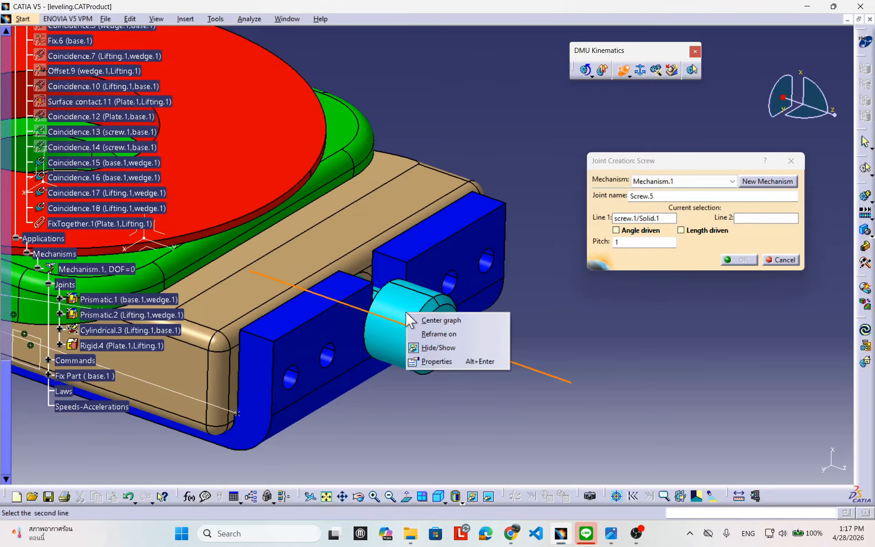
pyautogui.click(431, 348)
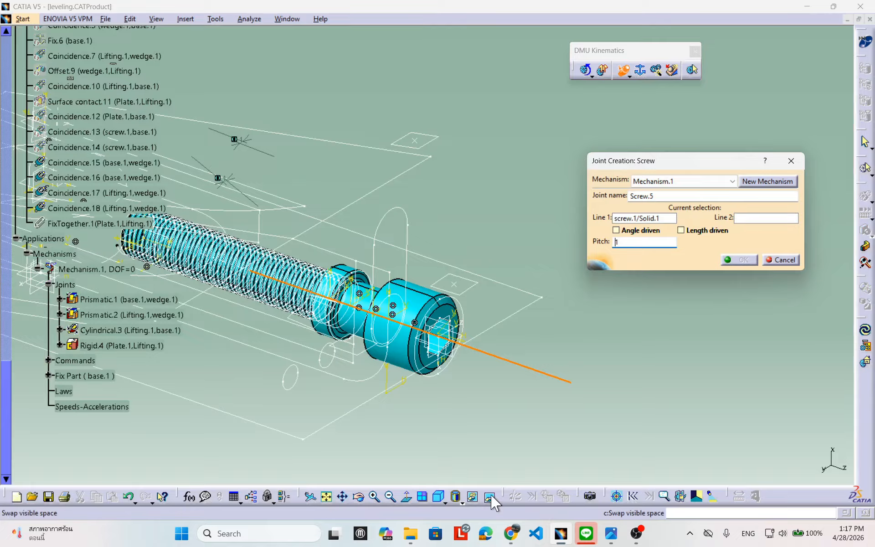
pyautogui.click(488, 496)
pyautogui.click(562, 378)
pyautogui.moveTo(435, 347); pyautogui.dragTo(259, 134, button='middle')
pyautogui.moveTo(276, 322); pyautogui.dragTo(228, 258, button='middle')
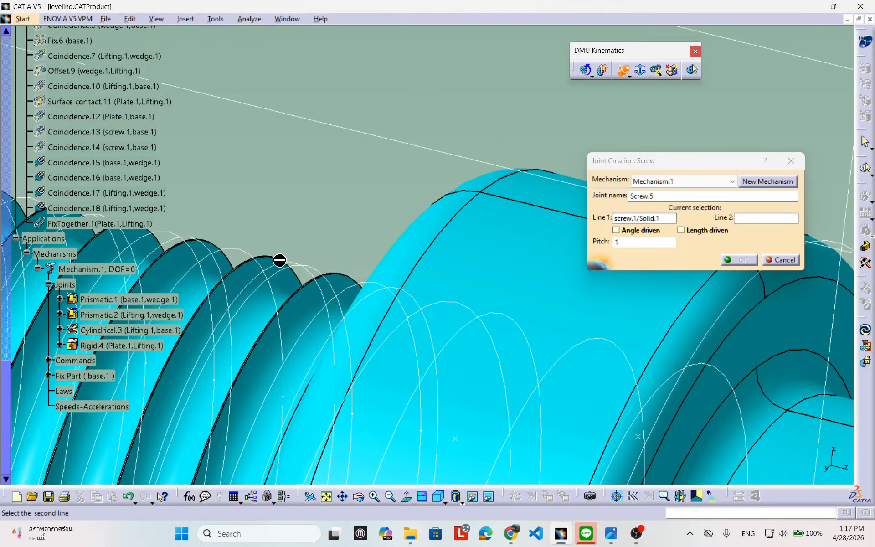
pyautogui.moveTo(198, 350); pyautogui.dragTo(299, 330, button='middle')
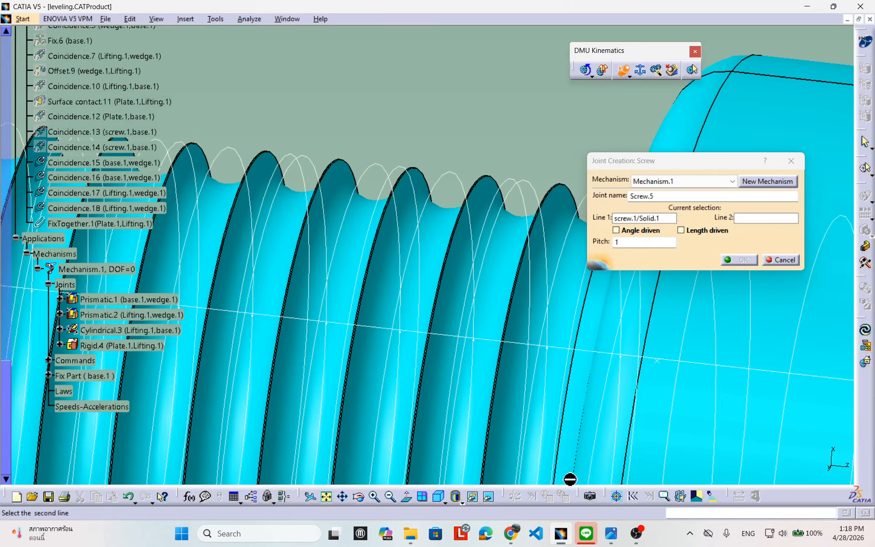
pyautogui.click(490, 497)
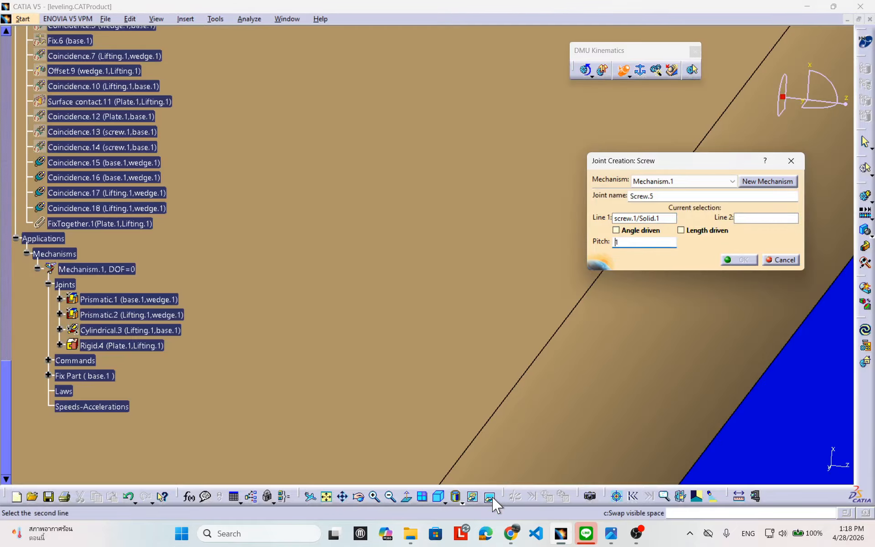
# Step: Pick the axis of the wedge's threaded hole as Line 2 and create the Screw joint with a pitch of 1
pyautogui.moveTo(456, 284); pyautogui.dragTo(362, 330, button='middle')
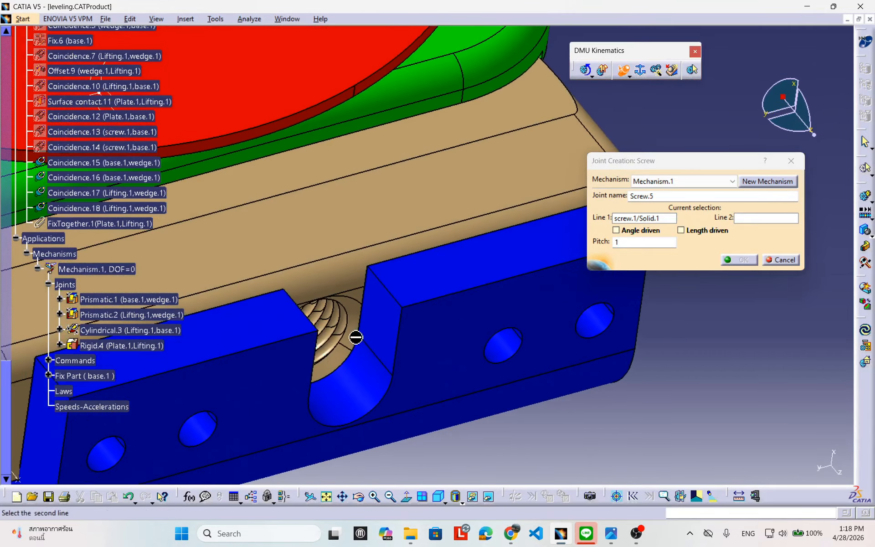
pyautogui.click(360, 310)
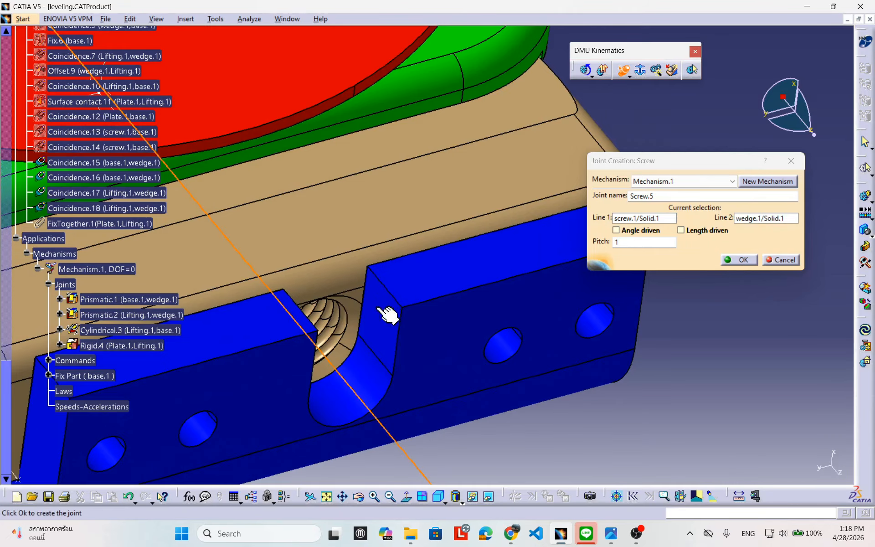
pyautogui.moveTo(391, 313); pyautogui.dragTo(729, 246, button='middle')
pyautogui.click(745, 260)
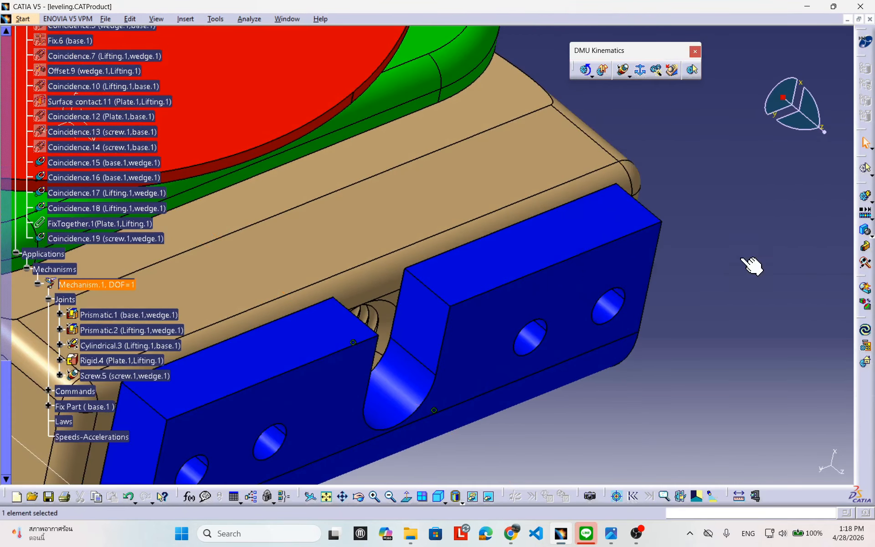
# Step: Bring the hidden cyan screw back into the visible space of the assembly
pyautogui.moveTo(520, 234); pyautogui.dragTo(396, 287, button='middle')
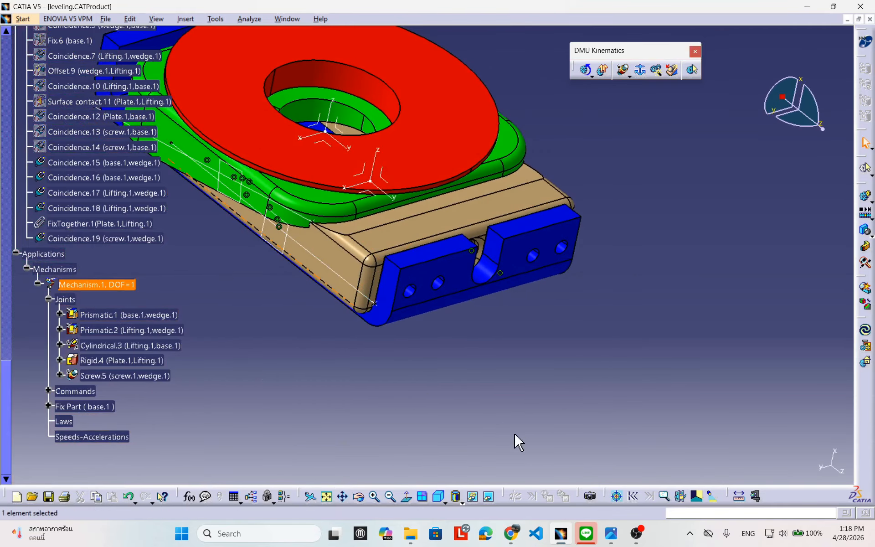
pyautogui.click(490, 497)
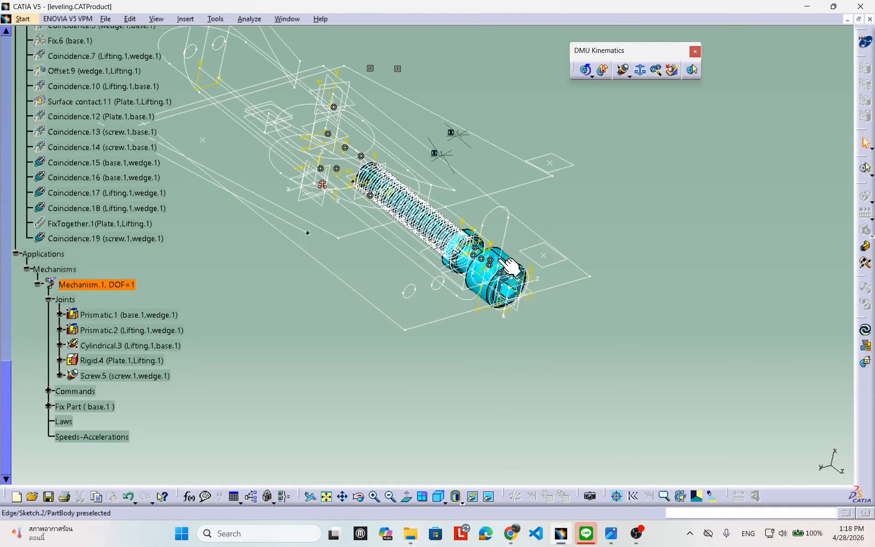
pyautogui.keyDown('ctrl'); pyautogui.moveTo(556, 331); pyautogui.dragTo(612, 262, button='middle'); pyautogui.keyUp('ctrl')
pyautogui.moveTo(737, 263); pyautogui.dragTo(494, 263, button='middle')
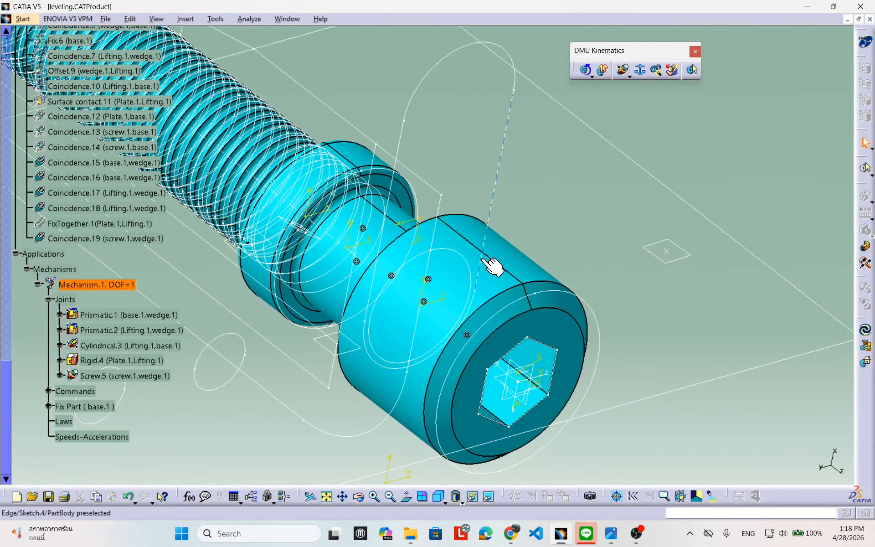
pyautogui.rightClick(524, 268)
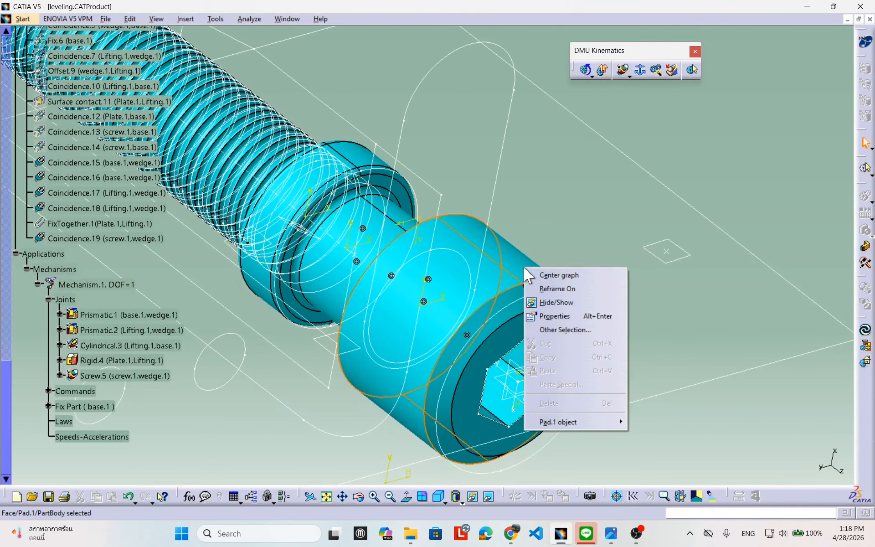
pyautogui.click(565, 303)
pyautogui.keyDown('ctrl'); pyautogui.moveTo(546, 279); pyautogui.dragTo(523, 467, button='middle'); pyautogui.keyUp('ctrl')
pyautogui.click(489, 498)
pyautogui.moveTo(536, 254); pyautogui.dragTo(512, 261, button='middle')
pyautogui.moveTo(284, 293); pyautogui.dragTo(433, 254, button='middle')
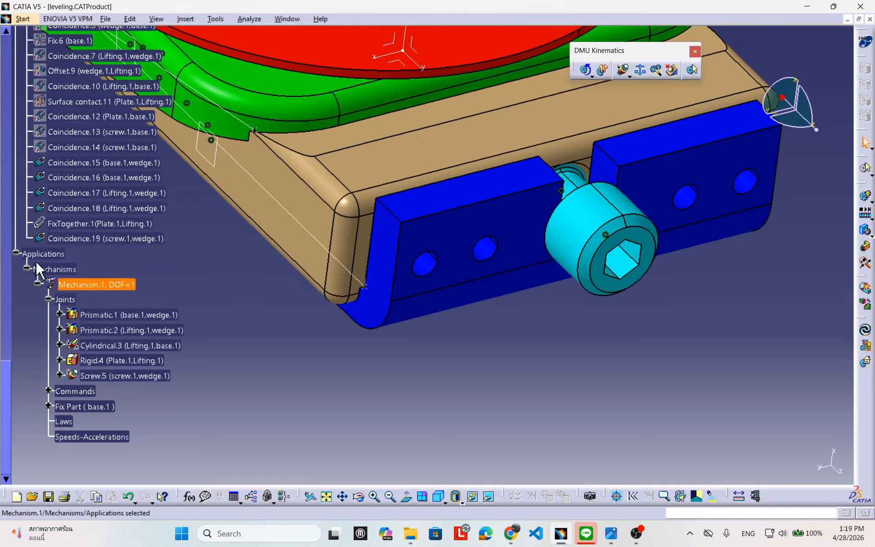
# Step: Review the definitions of the Prismatic.2 and Rigid.4 joints in Mechanism.1, and close them without changes
pyautogui.click(141, 286)
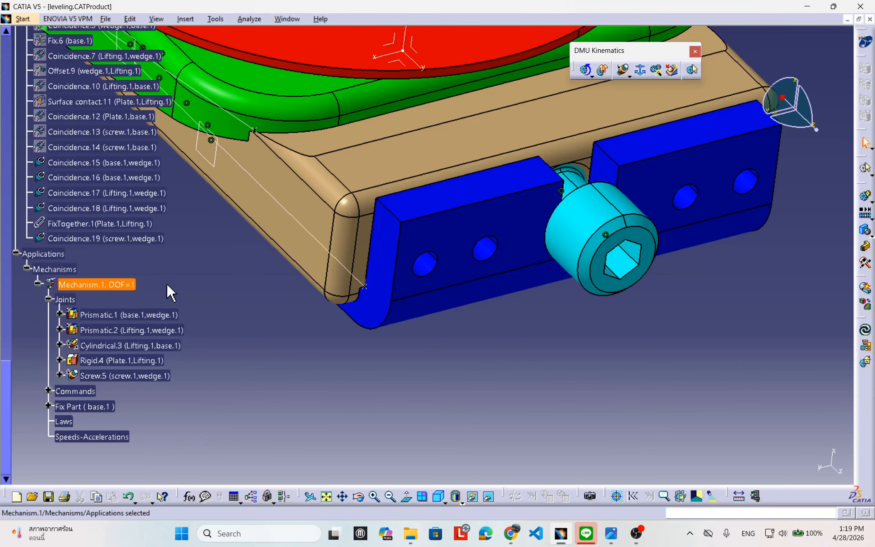
pyautogui.moveTo(236, 315); pyautogui.dragTo(225, 323, button='middle')
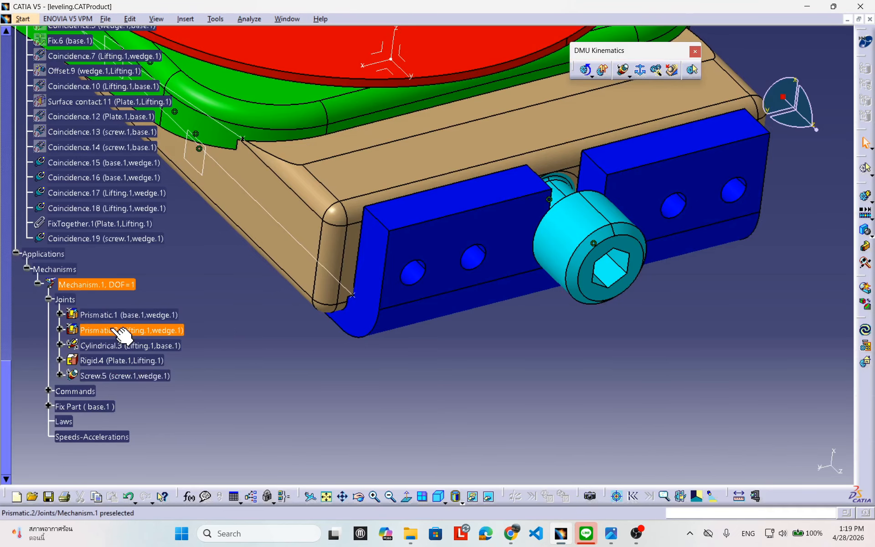
pyautogui.doubleClick(116, 330)
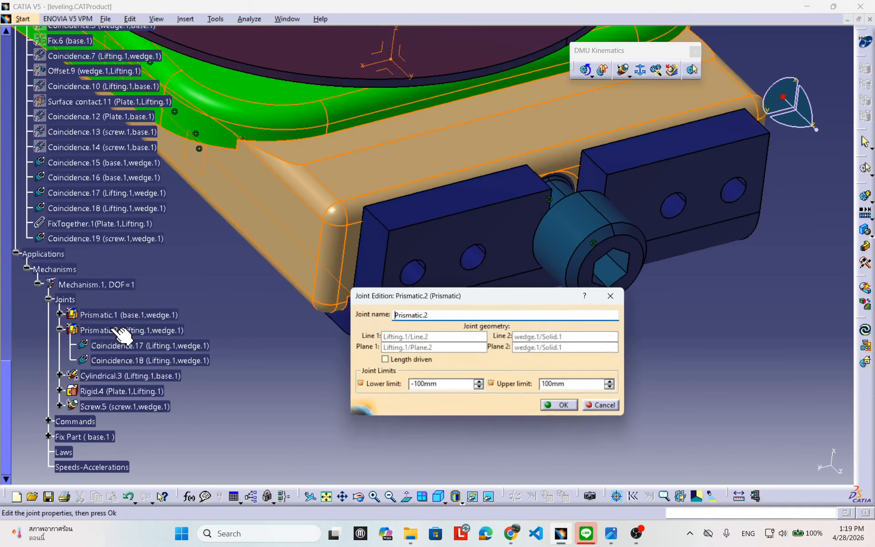
pyautogui.click(601, 406)
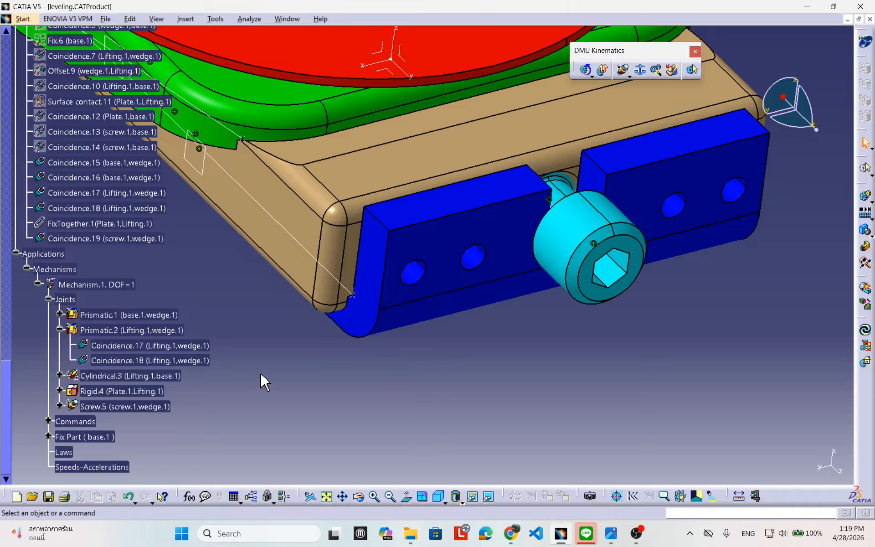
pyautogui.click(119, 289)
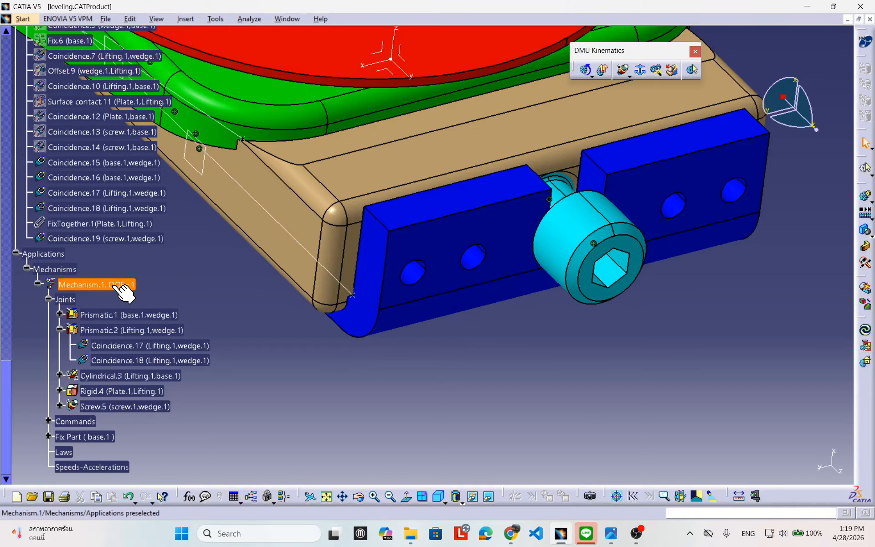
pyautogui.doubleClick(107, 391)
pyautogui.click(507, 355)
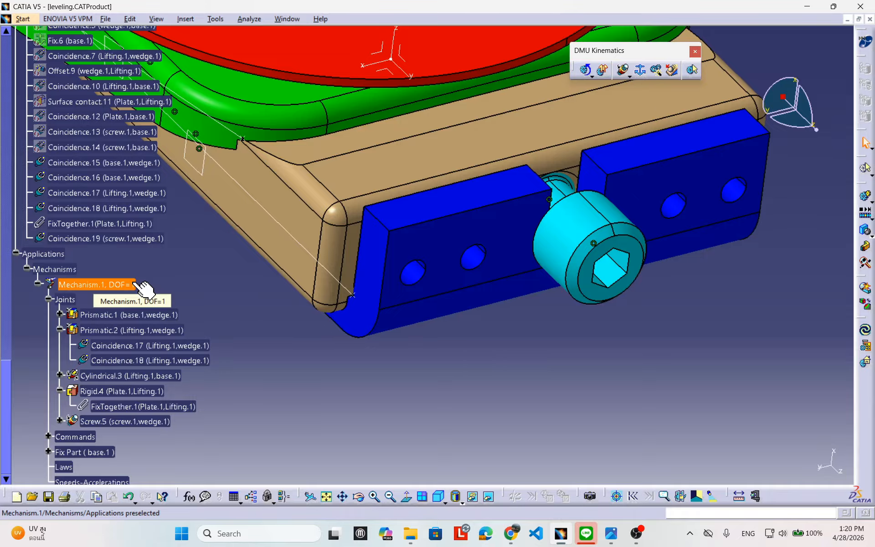
# Step: Review the joint geometry and length-driven setting of Prismatic.1, and close its definition without changes
pyautogui.click(138, 284)
pyautogui.moveTo(346, 371); pyautogui.dragTo(426, 299, button='middle')
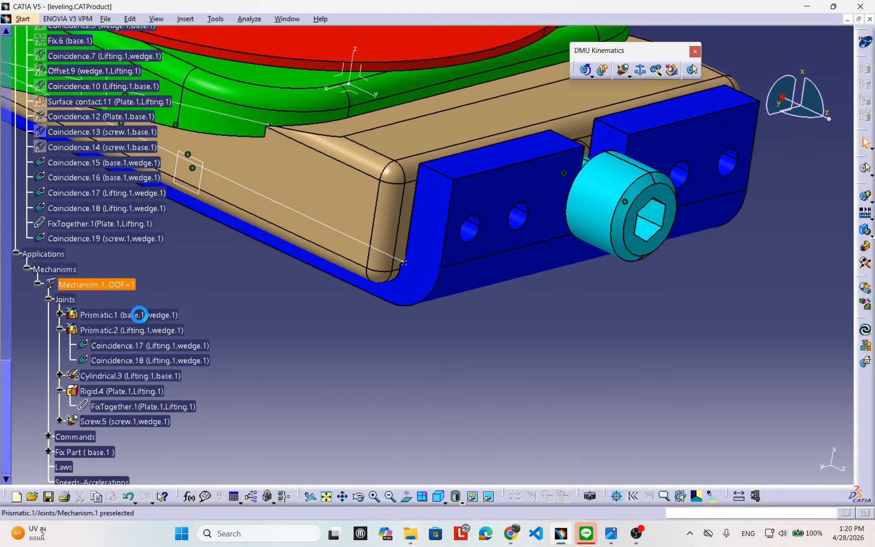
pyautogui.doubleClick(102, 315)
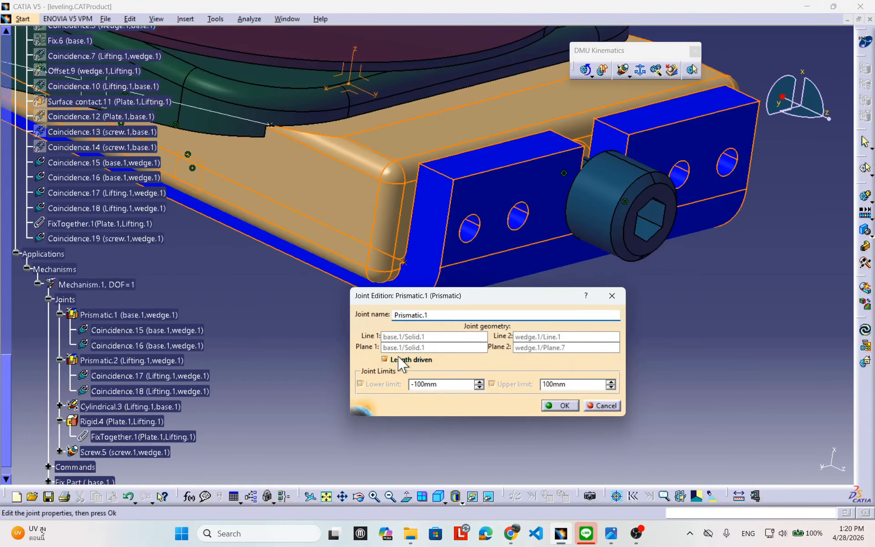
pyautogui.click(589, 404)
# Step: Examine from several angles how the cyan screw's head seats against the slotted end wall of the blue base
pyautogui.moveTo(313, 293); pyautogui.dragTo(465, 338, button='middle')
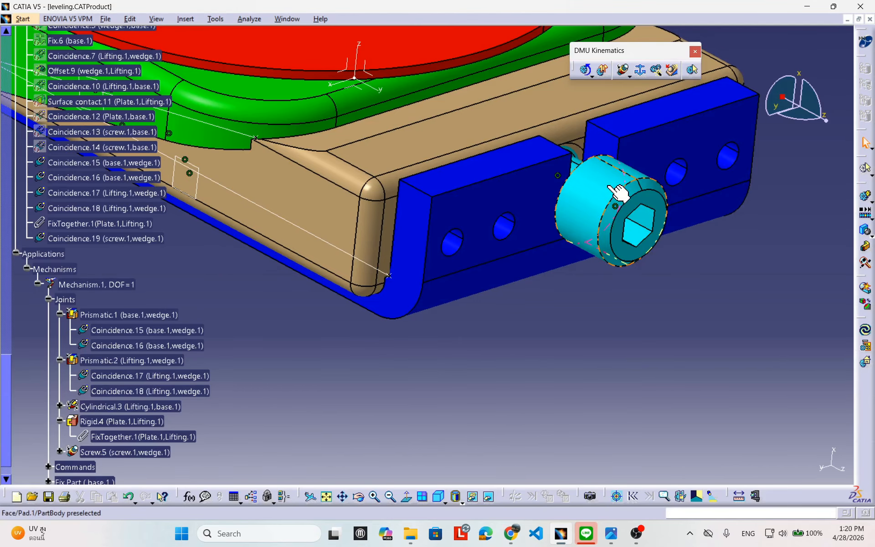
pyautogui.moveTo(560, 203); pyautogui.dragTo(534, 333, button='middle')
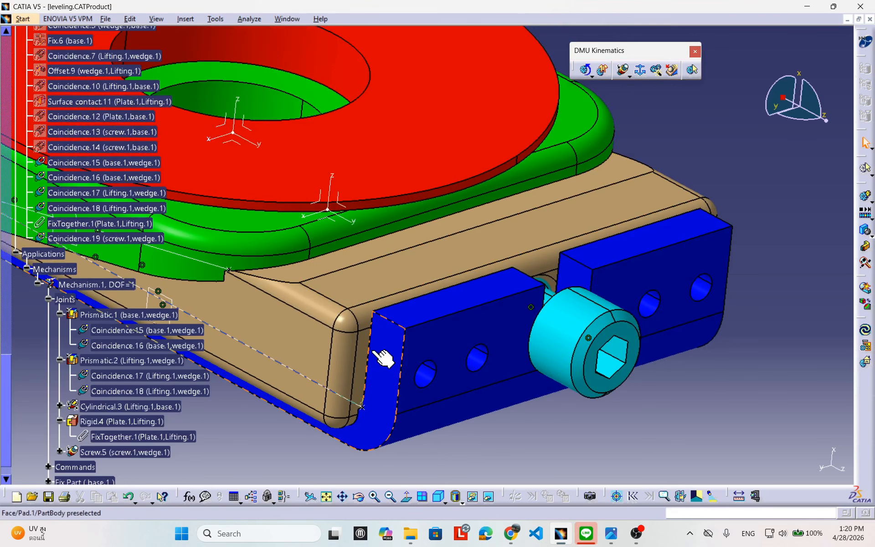
pyautogui.moveTo(384, 358); pyautogui.dragTo(404, 365, button='middle')
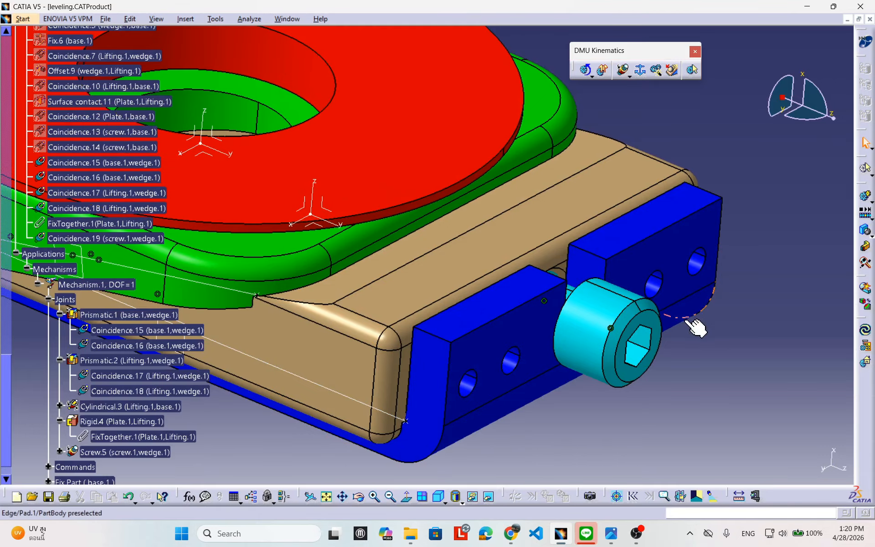
pyautogui.moveTo(553, 401); pyautogui.dragTo(433, 332, button='middle')
pyautogui.moveTo(485, 373); pyautogui.dragTo(521, 350, button='middle')
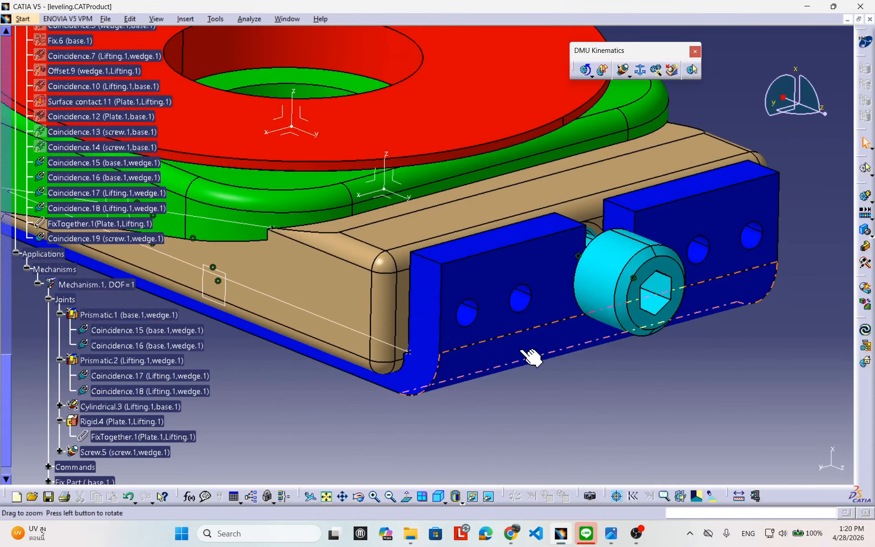
pyautogui.moveTo(379, 252); pyautogui.dragTo(360, 260, button='middle')
pyautogui.scroll(1, 467, 271)
pyautogui.moveTo(472, 277); pyautogui.dragTo(538, 334, button='middle')
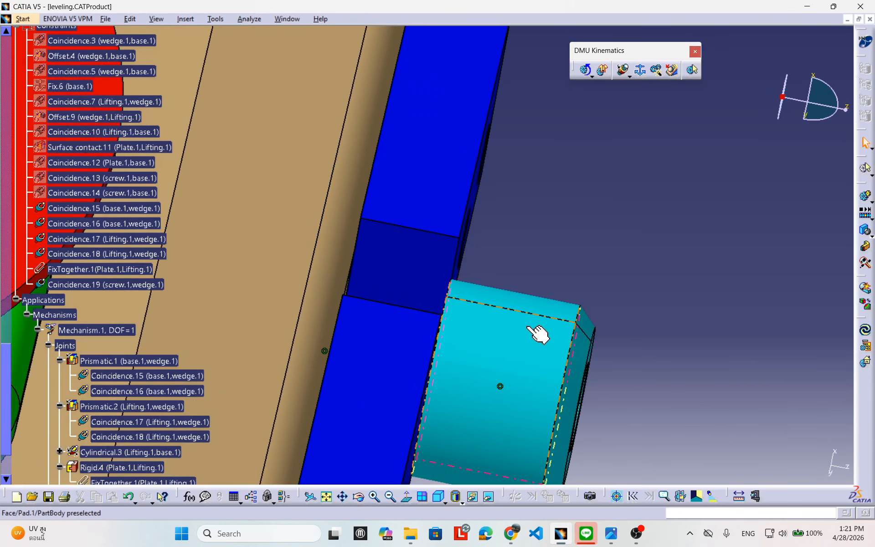
pyautogui.moveTo(451, 356); pyautogui.dragTo(400, 336, button='middle')
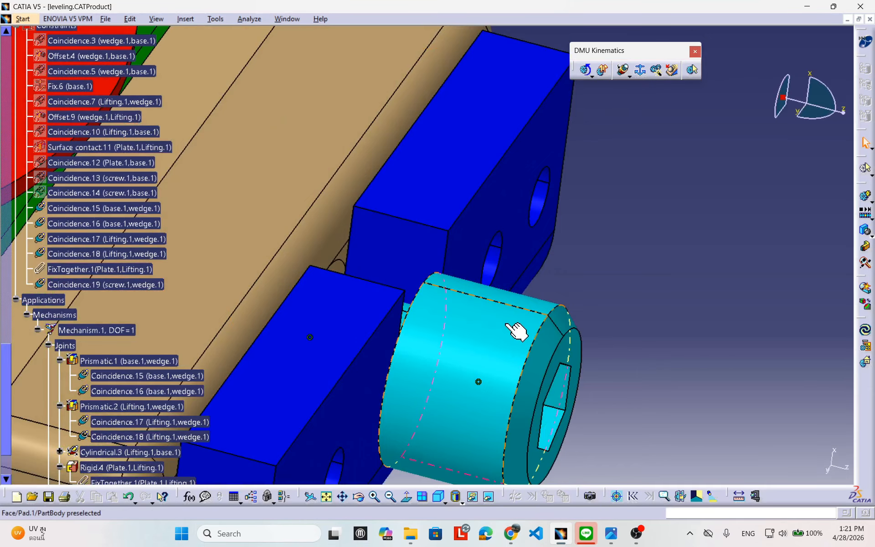
pyautogui.moveTo(475, 340); pyautogui.dragTo(532, 371, button='middle')
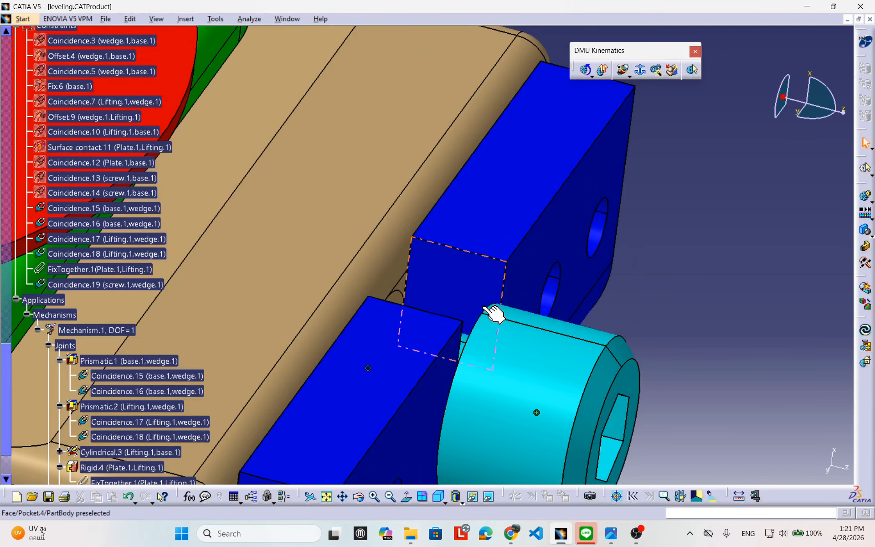
pyautogui.moveTo(523, 351); pyautogui.dragTo(465, 256, button='middle')
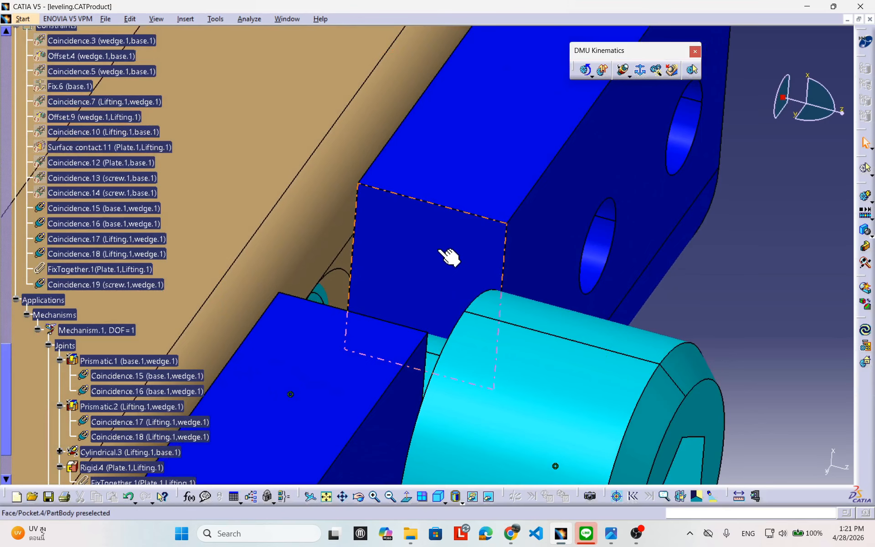
pyautogui.middleClick(456, 310)
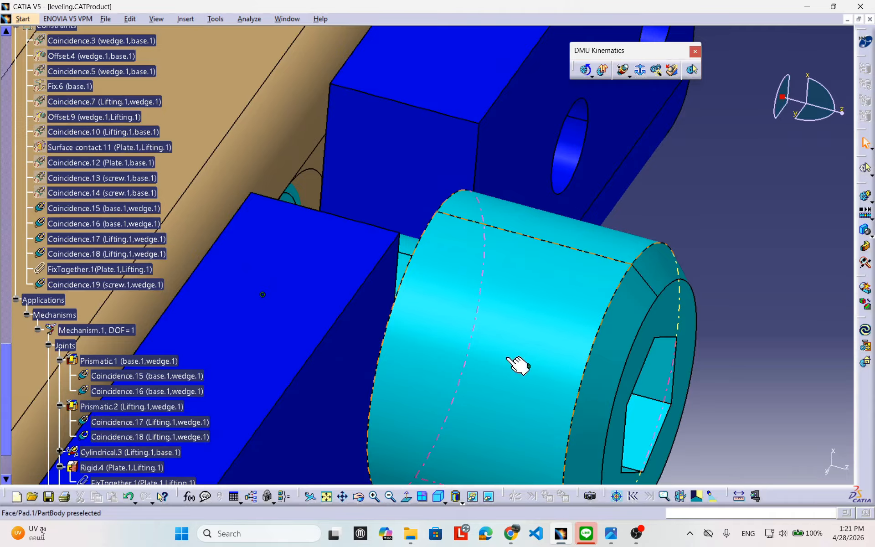
pyautogui.moveTo(433, 336); pyautogui.dragTo(469, 391, button='middle')
pyautogui.moveTo(484, 297); pyautogui.dragTo(550, 338, button='middle')
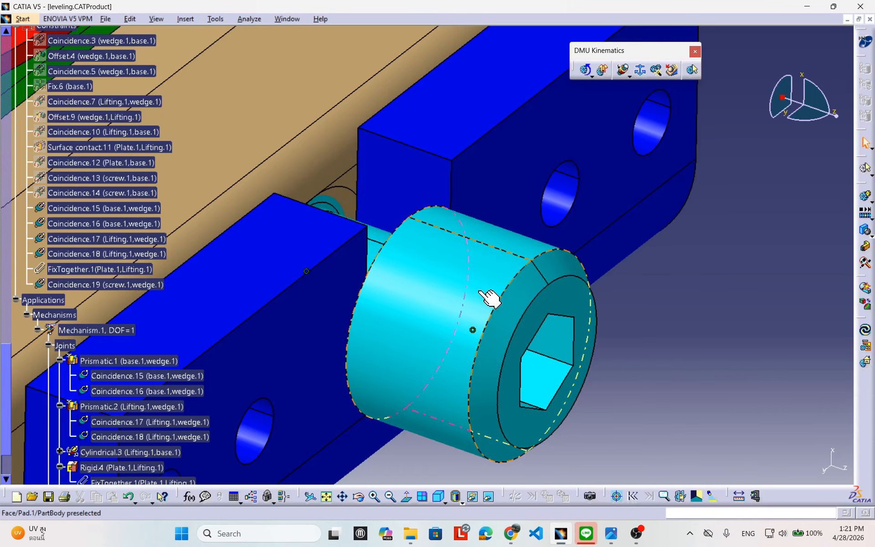
pyautogui.moveTo(488, 297); pyautogui.dragTo(530, 349, button='middle')
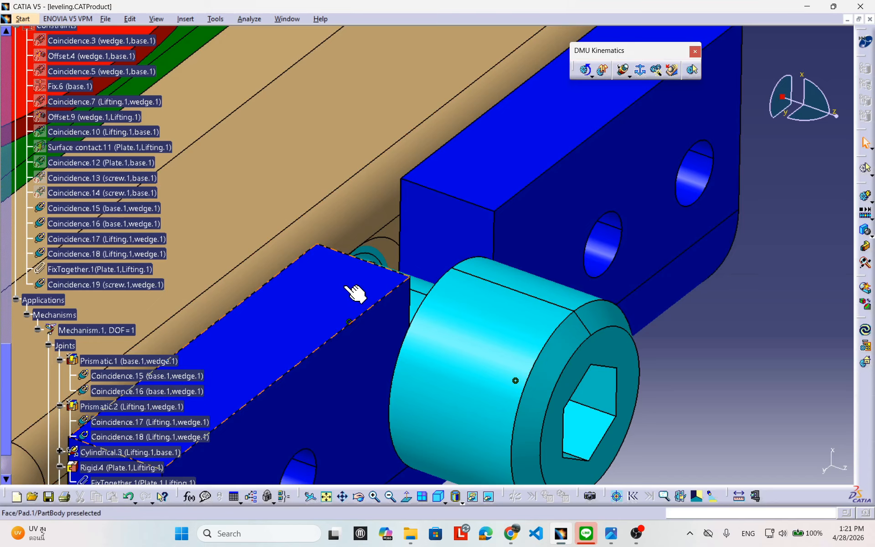
pyautogui.moveTo(362, 302); pyautogui.dragTo(474, 322, button='middle')
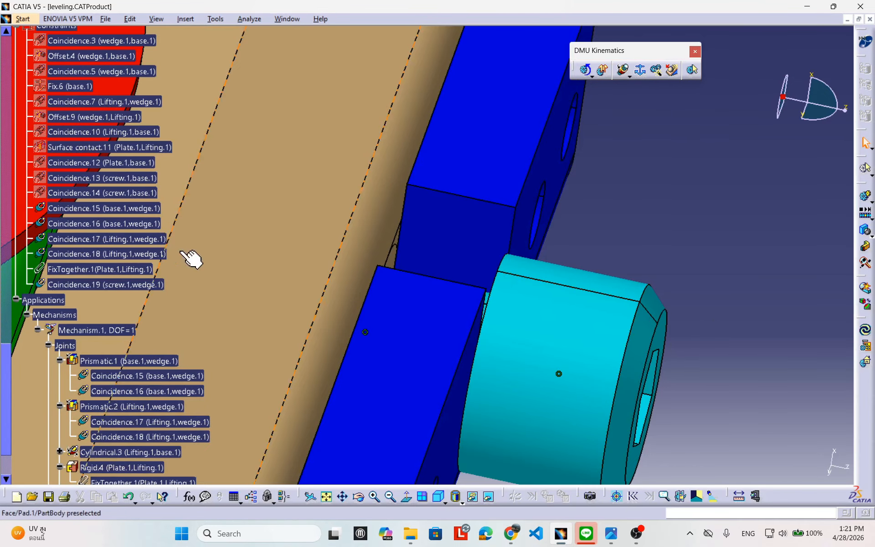
pyautogui.moveTo(527, 334); pyautogui.dragTo(461, 344, button='middle')
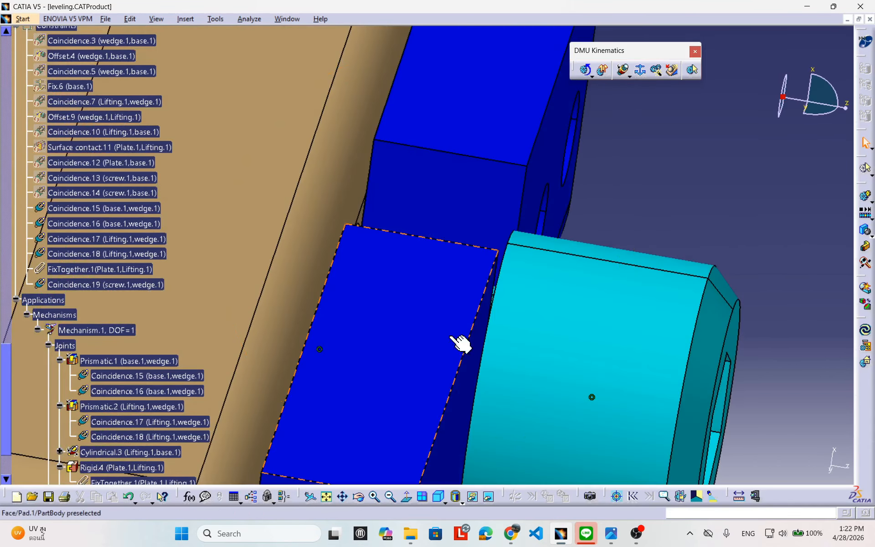
# Step: Create a Planar joint in Mechanism.1 between the underside of the screw head and the outer face of the base's slotted end wall
pyautogui.click(627, 74)
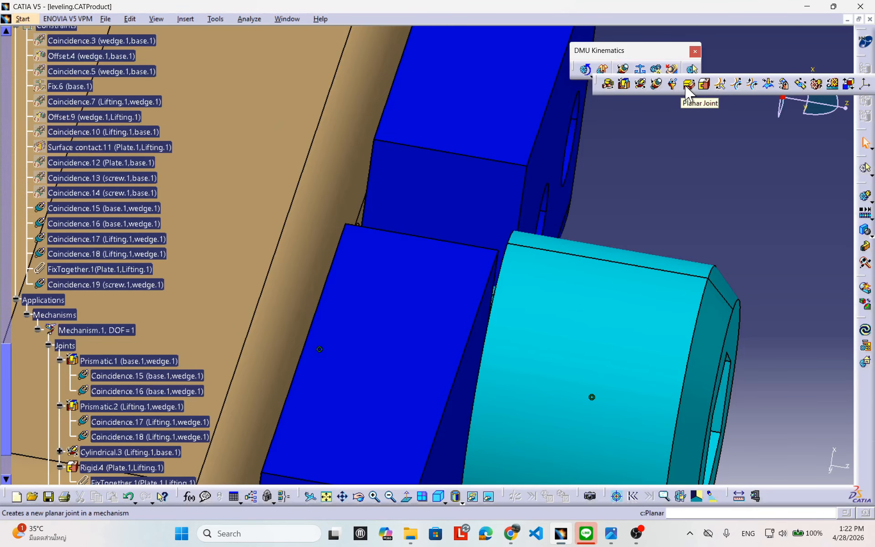
pyautogui.click(689, 84)
pyautogui.moveTo(506, 280); pyautogui.dragTo(446, 151, button='middle')
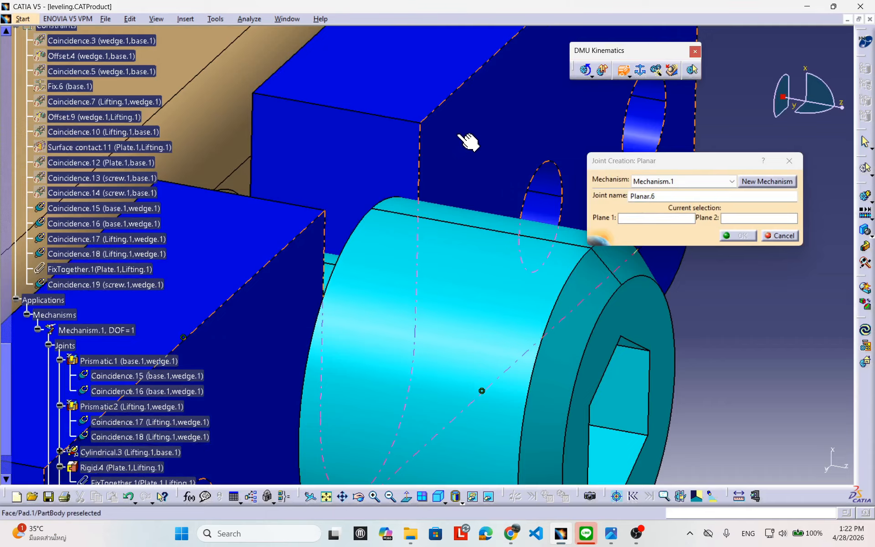
pyautogui.moveTo(391, 254); pyautogui.dragTo(469, 252, button='middle')
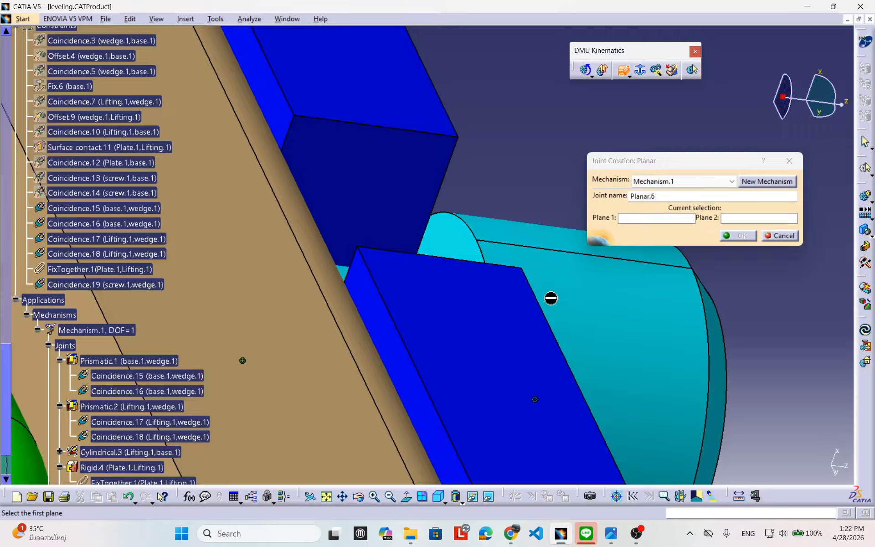
pyautogui.moveTo(496, 289); pyautogui.dragTo(437, 270, button='middle')
pyautogui.click(428, 263)
pyautogui.moveTo(526, 326); pyautogui.dragTo(398, 242, button='middle')
pyautogui.click(460, 185)
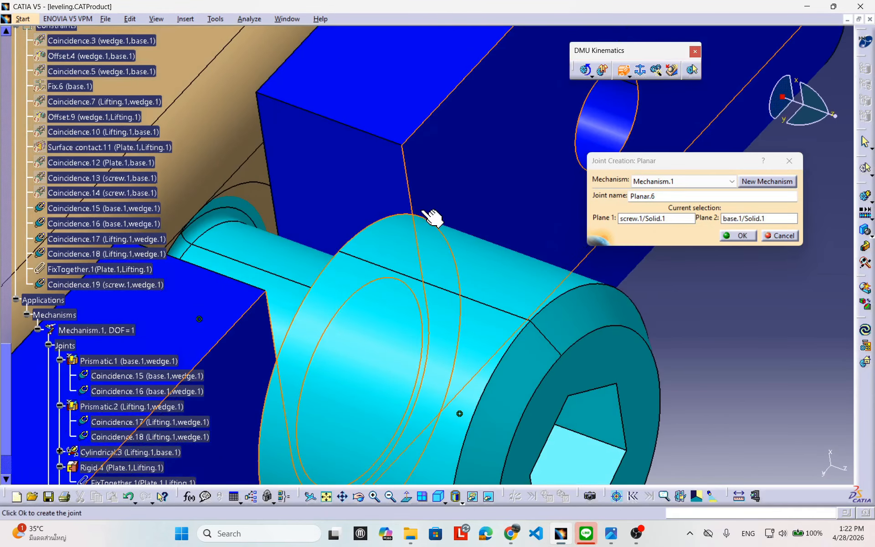
pyautogui.moveTo(438, 219); pyautogui.dragTo(553, 271, button='middle')
pyautogui.click(730, 238)
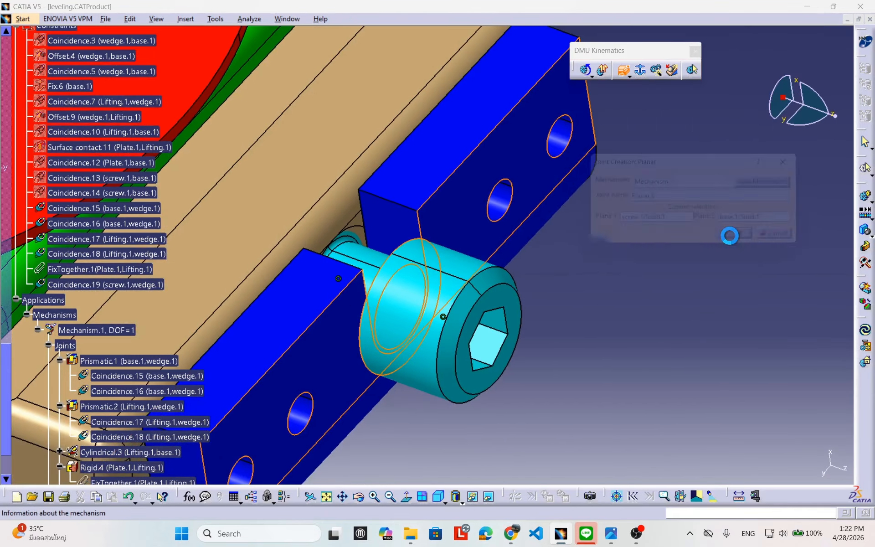
pyautogui.moveTo(435, 229); pyautogui.dragTo(586, 208)
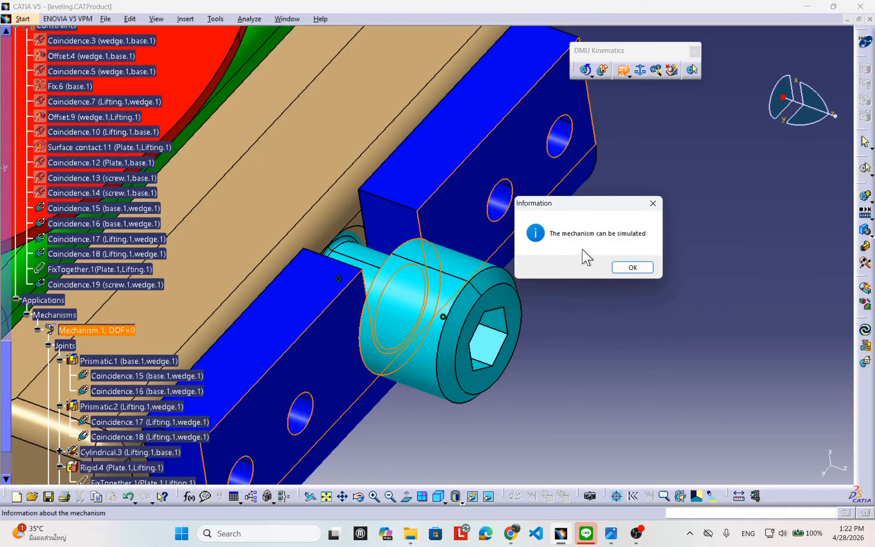
# Step: Simulate Mechanism.1, running Command.1 to 10 and 18 to watch the wedge travel along the screw, and discard the simulation
pyautogui.click(631, 268)
pyautogui.moveTo(596, 226); pyautogui.dragTo(492, 265, button='middle')
pyautogui.scroll(-6, 228, 328)
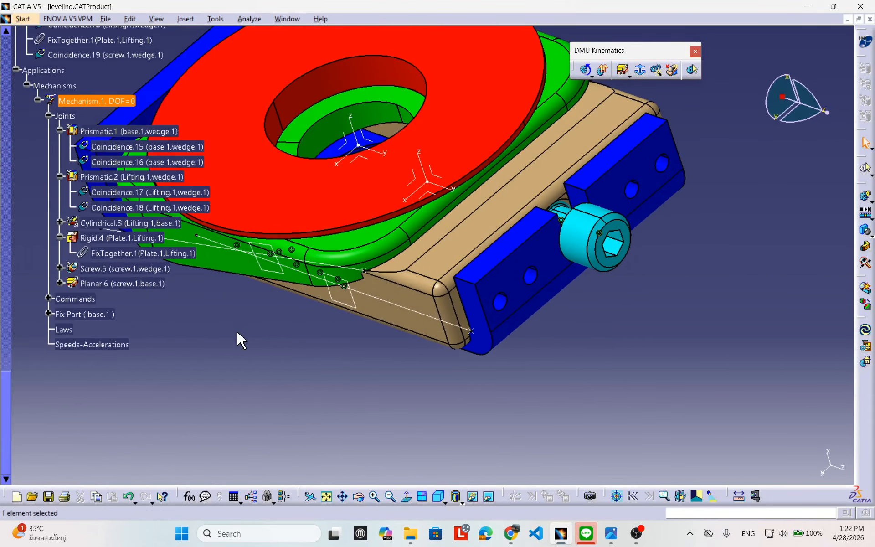
pyautogui.moveTo(136, 299); pyautogui.dragTo(508, 313, button='middle')
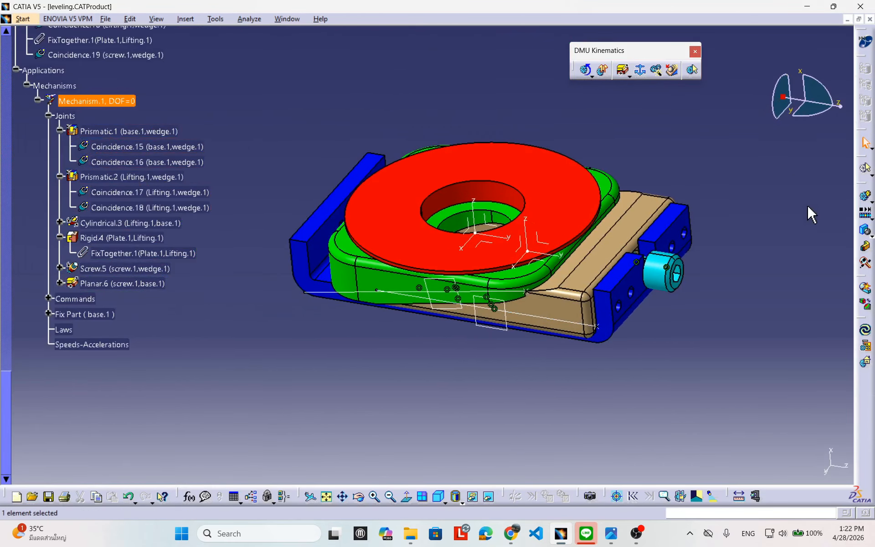
pyautogui.click(866, 197)
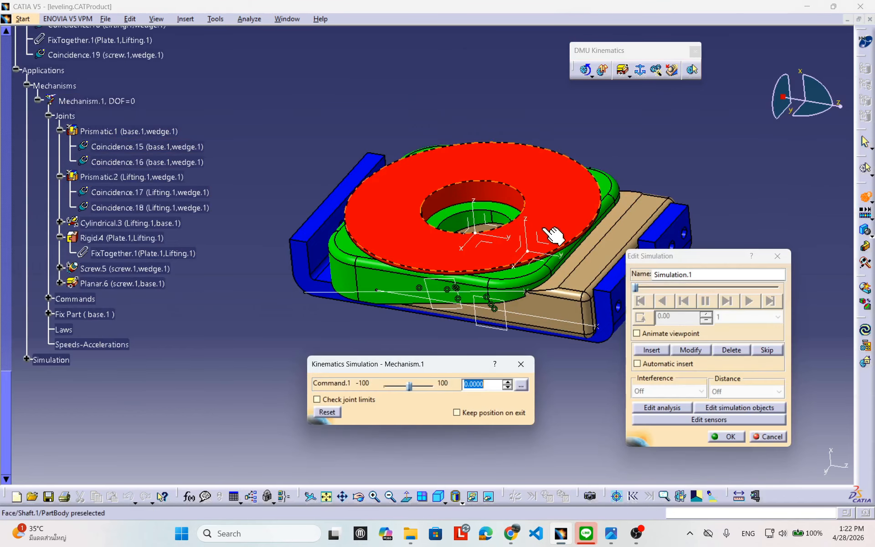
pyautogui.moveTo(553, 234); pyautogui.dragTo(452, 282, button='middle')
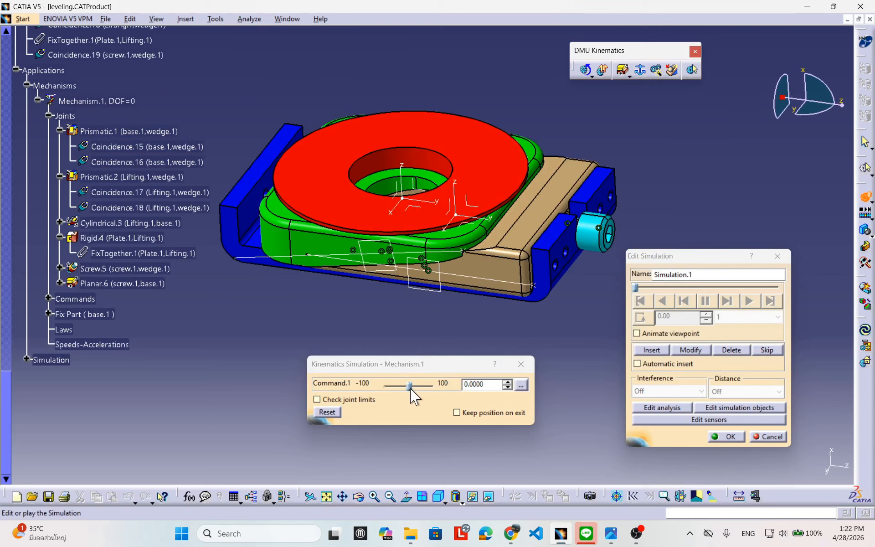
pyautogui.click(411, 388)
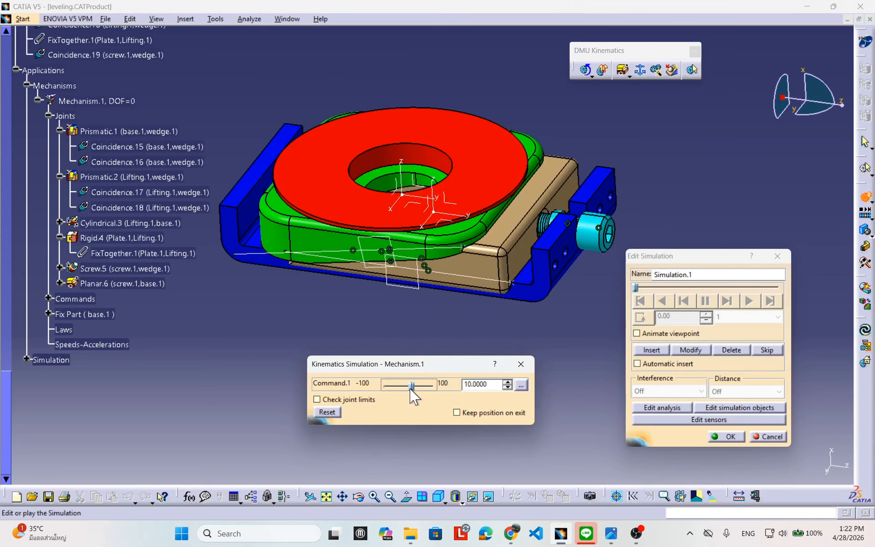
pyautogui.moveTo(412, 388); pyautogui.dragTo(414, 387)
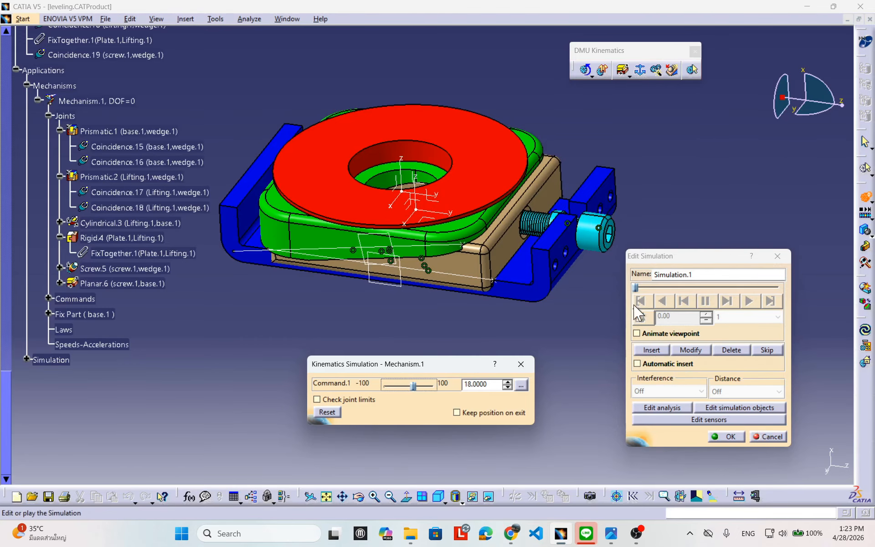
pyautogui.click(769, 437)
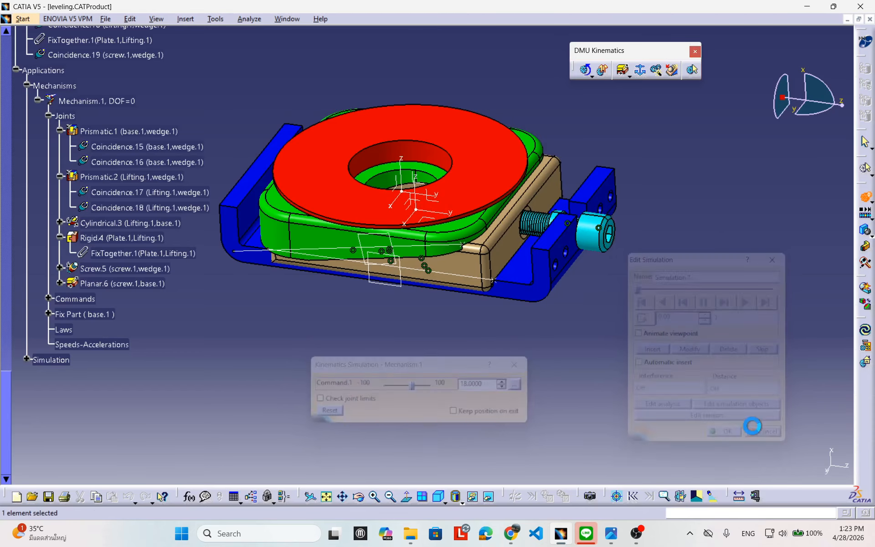
# Step: Turn off the length-driven command of the Prismatic.1 joint between base and wedge
pyautogui.doubleClick(139, 132)
pyautogui.click(407, 359)
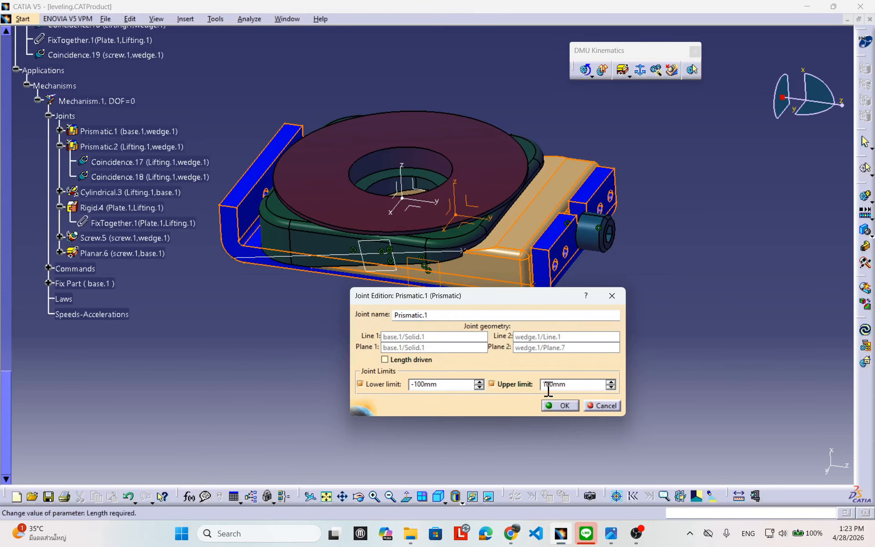
pyautogui.click(565, 405)
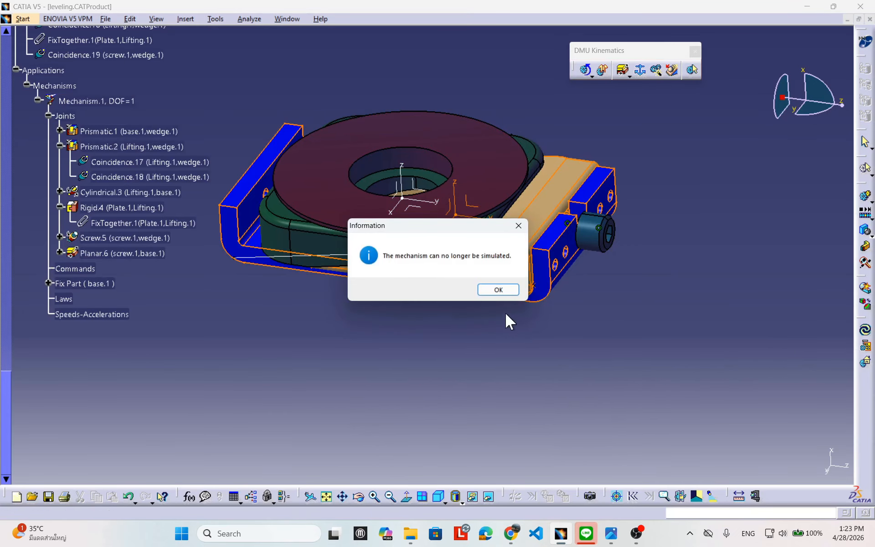
pyautogui.click(497, 291)
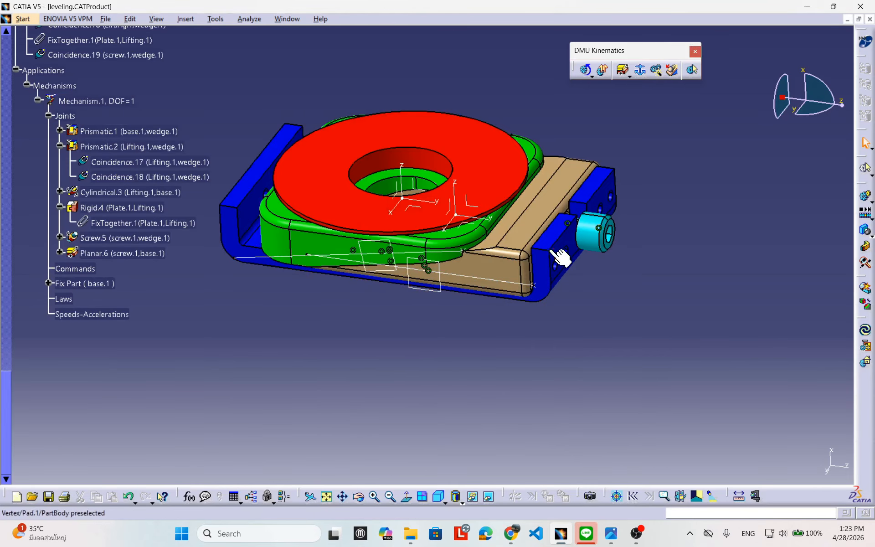
# Step: Make the Screw.5 joint angle driven, with limits from -360 to 360 degrees
pyautogui.click(116, 237)
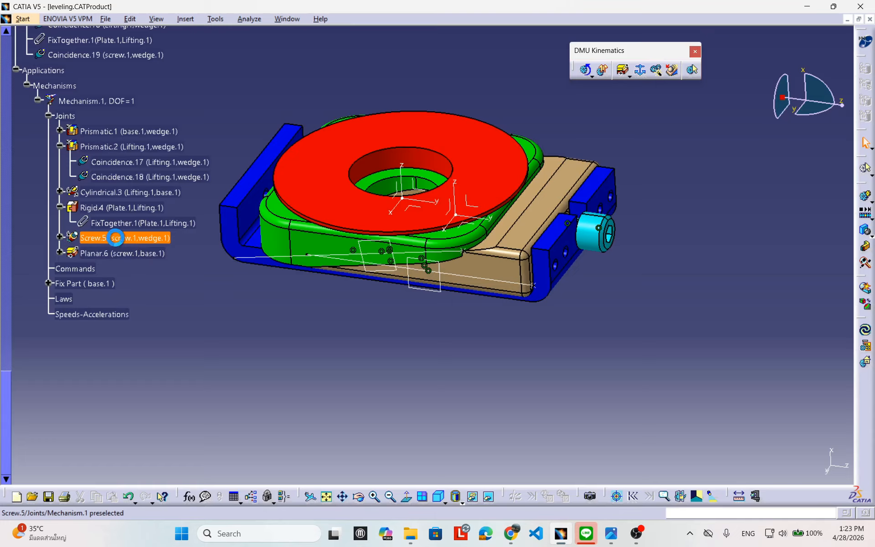
pyautogui.doubleClick(116, 237)
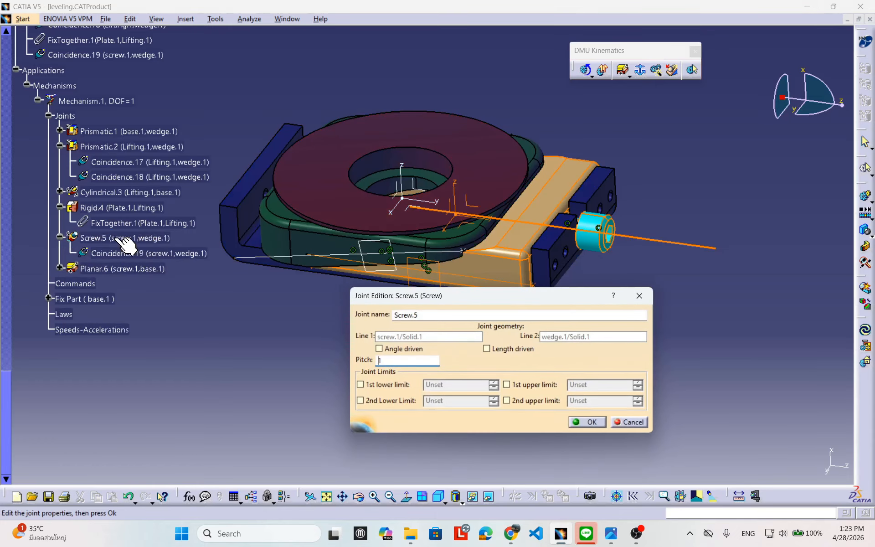
pyautogui.click(390, 354)
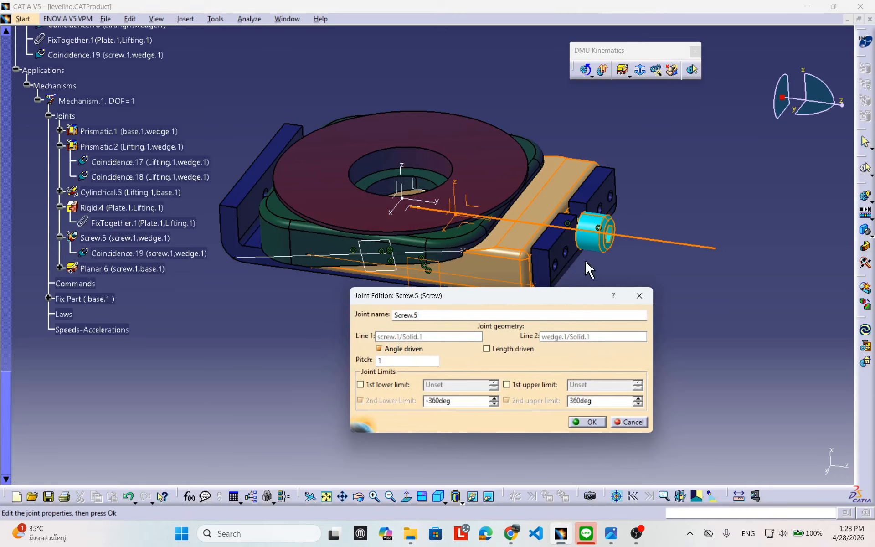
pyautogui.click(571, 424)
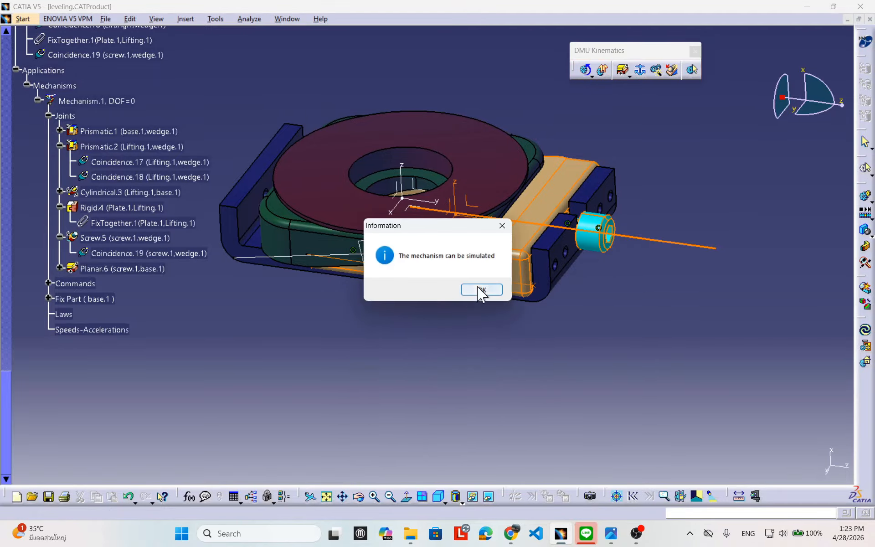
pyautogui.click(481, 290)
# Step: Simulate Mechanism.1 with the screw's angle command, driving Command.1 to -64.8 and -360 while watching the screw head and wedge up close
pyautogui.moveTo(379, 340)
pyautogui.mouseDown(button='middle')
pyautogui.moveTo(301, 309)
pyautogui.moveTo(379, 328)
pyautogui.mouseUp(button='middle')
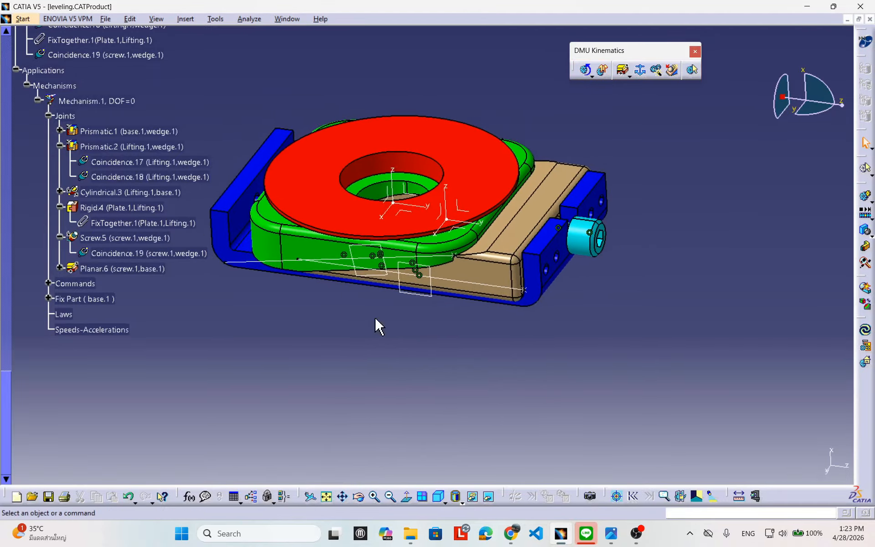
pyautogui.click(866, 197)
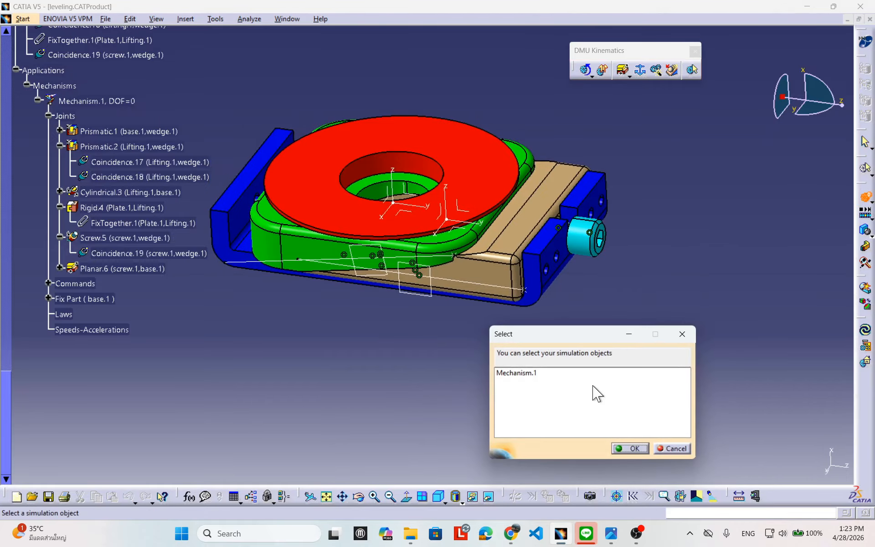
pyautogui.click(522, 373)
pyautogui.click(640, 448)
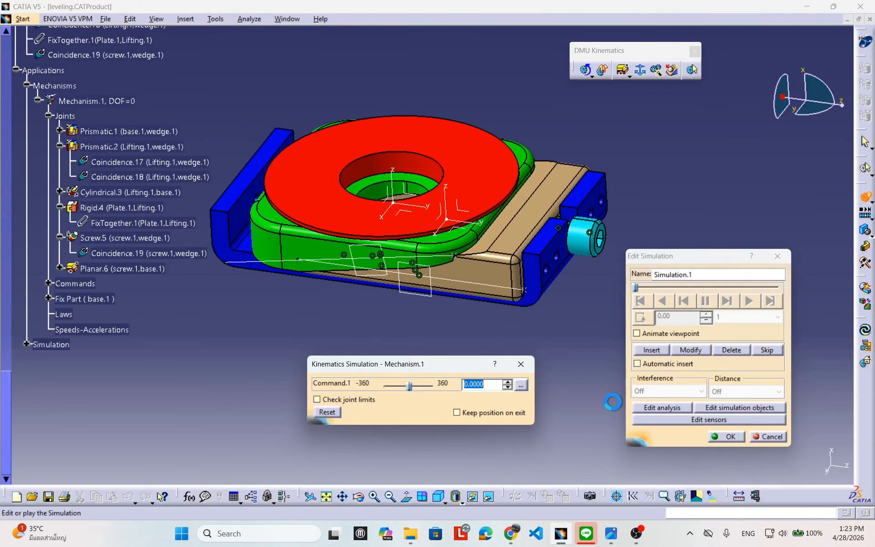
pyautogui.moveTo(409, 385)
pyautogui.mouseDown()
pyautogui.moveTo(424, 383)
pyautogui.moveTo(346, 393)
pyautogui.moveTo(420, 383)
pyautogui.moveTo(391, 387)
pyautogui.moveTo(405, 386)
pyautogui.mouseUp()
pyautogui.moveTo(531, 287); pyautogui.dragTo(444, 244, button='middle')
pyautogui.click(472, 301)
pyautogui.moveTo(443, 248); pyautogui.dragTo(354, 248, button='middle')
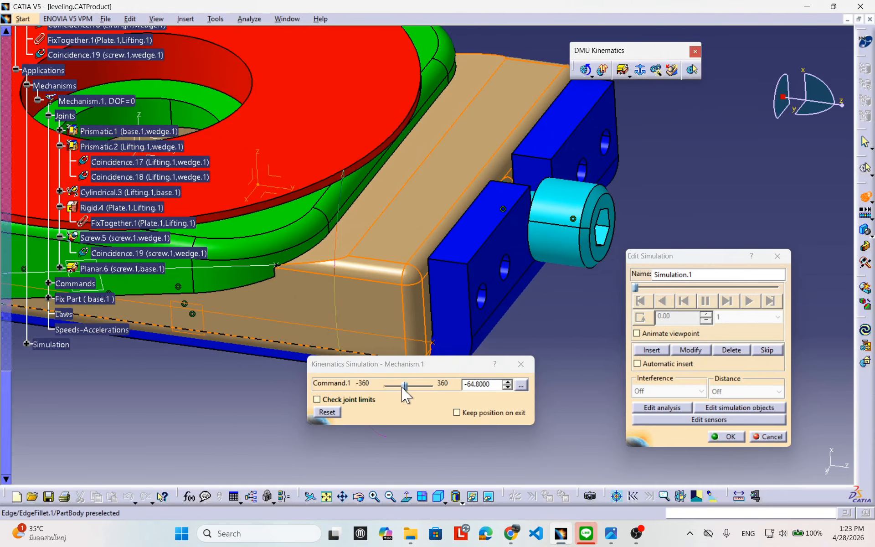
pyautogui.moveTo(407, 389); pyautogui.dragTo(368, 392)
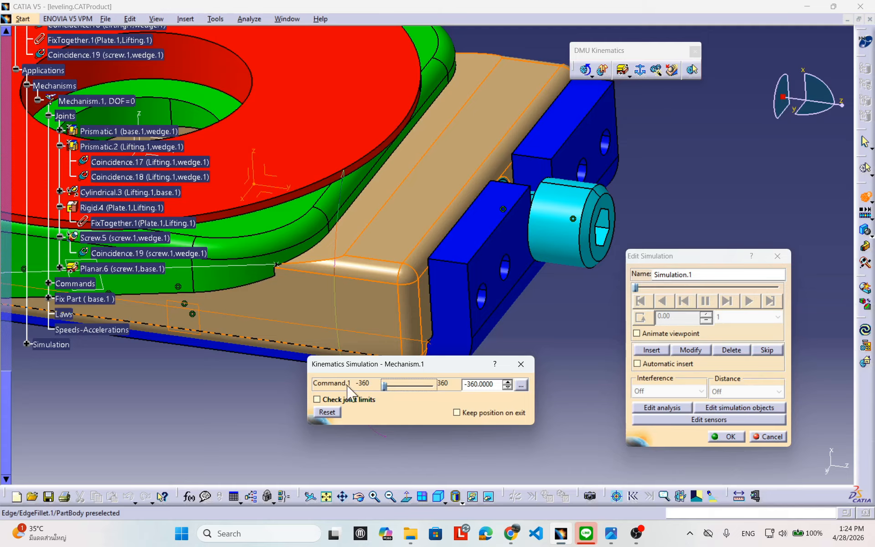
# Step: Examine the plate bore, lifting part and wedge from above with Command.1 at -360, and discard the simulation
pyautogui.moveTo(407, 364); pyautogui.dragTo(375, 388)
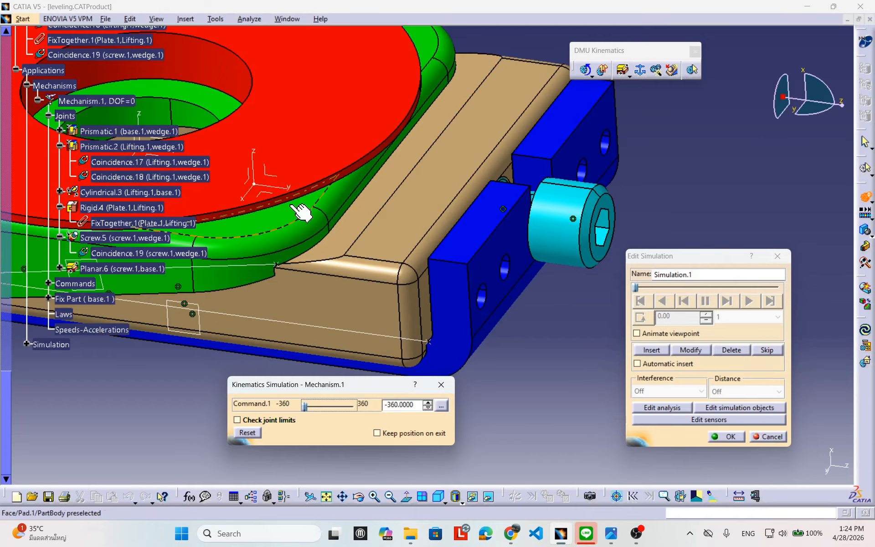
pyautogui.moveTo(295, 208); pyautogui.dragTo(645, 318, button='middle')
pyautogui.scroll(1, 395, 277)
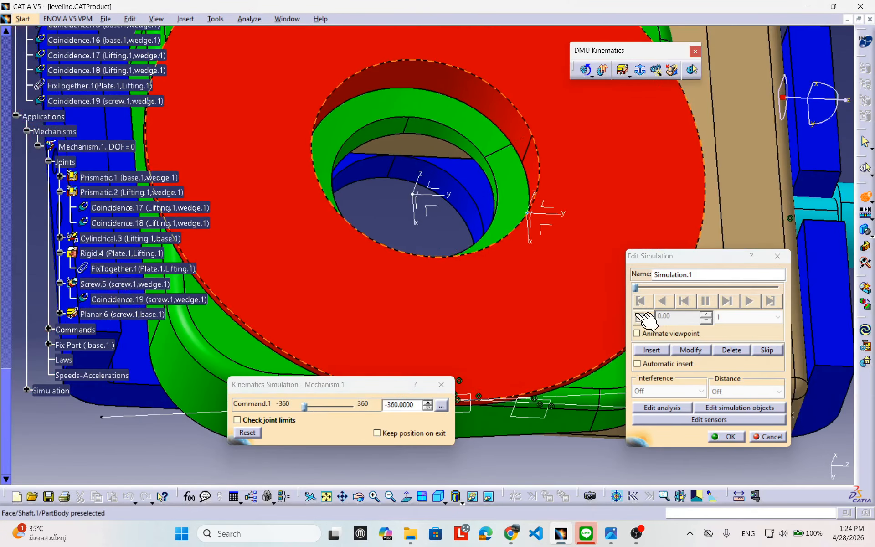
pyautogui.moveTo(501, 224); pyautogui.dragTo(595, 260, button='middle')
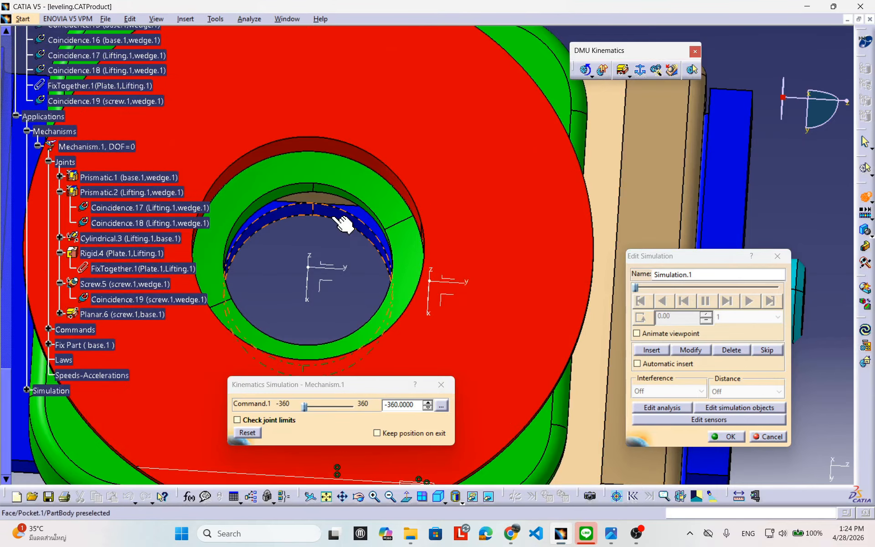
pyautogui.moveTo(416, 239); pyautogui.dragTo(452, 288, button='middle')
pyautogui.moveTo(377, 391); pyautogui.dragTo(441, 328)
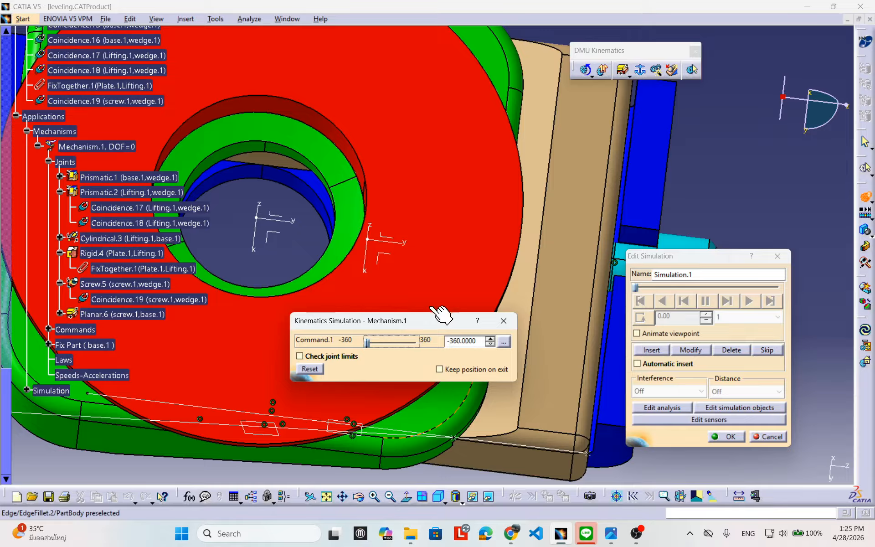
pyautogui.moveTo(692, 259); pyautogui.dragTo(740, 305)
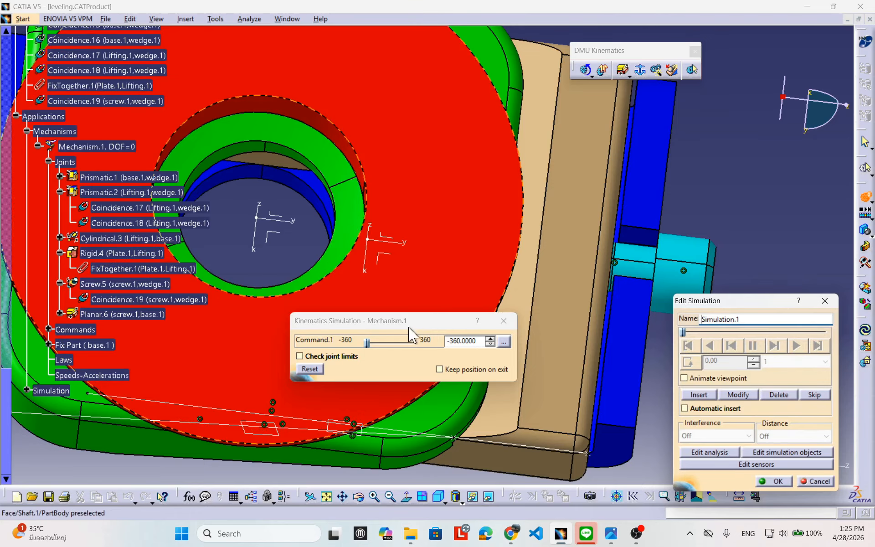
pyautogui.moveTo(405, 319); pyautogui.dragTo(391, 262)
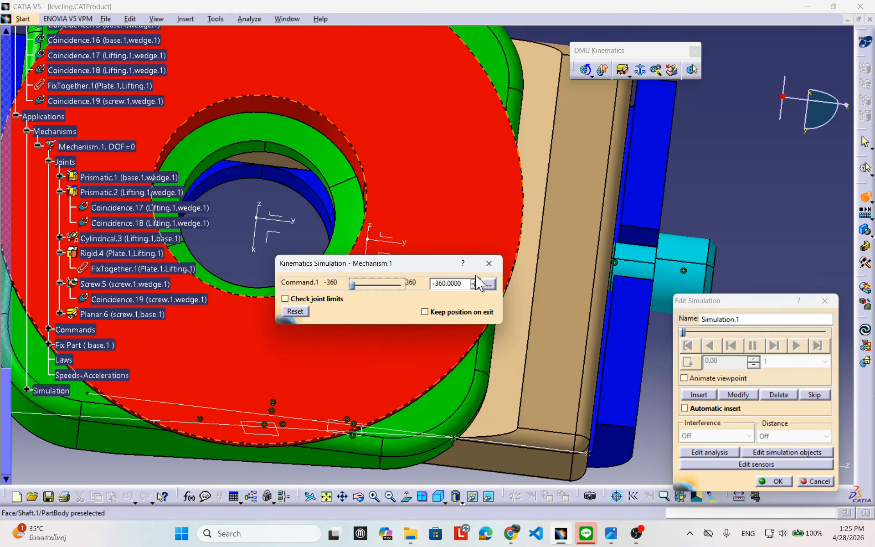
pyautogui.click(819, 481)
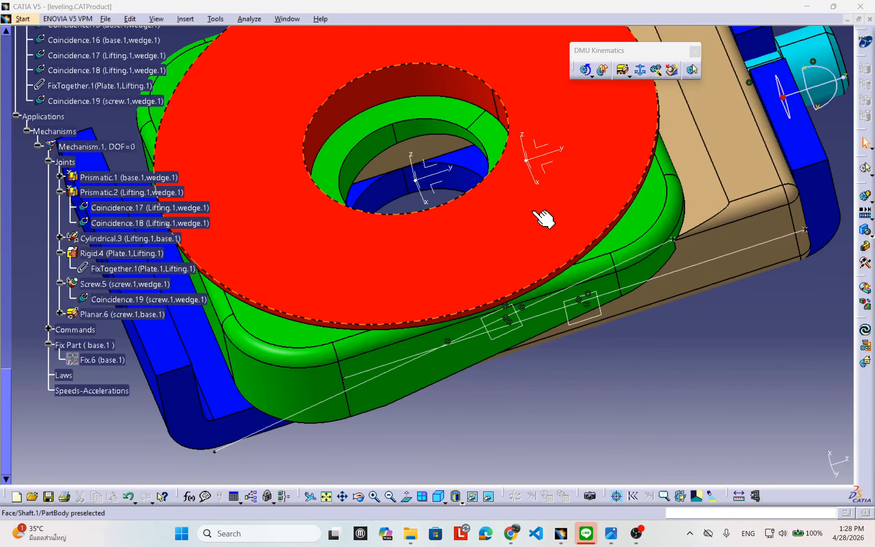
# Step: Hide the red plate and the green lifting part to expose the wedge slot and the screw thread
pyautogui.moveTo(504, 237); pyautogui.dragTo(420, 210, button='middle')
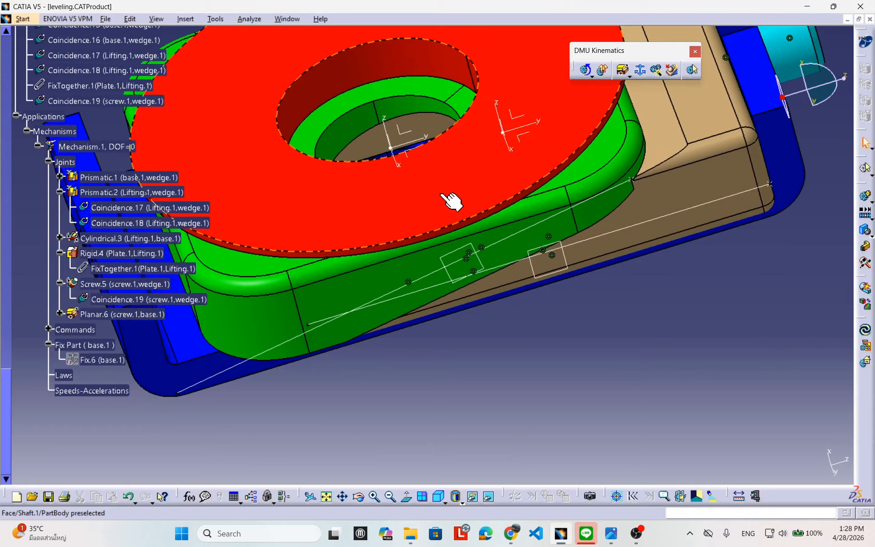
pyautogui.rightClick(465, 162)
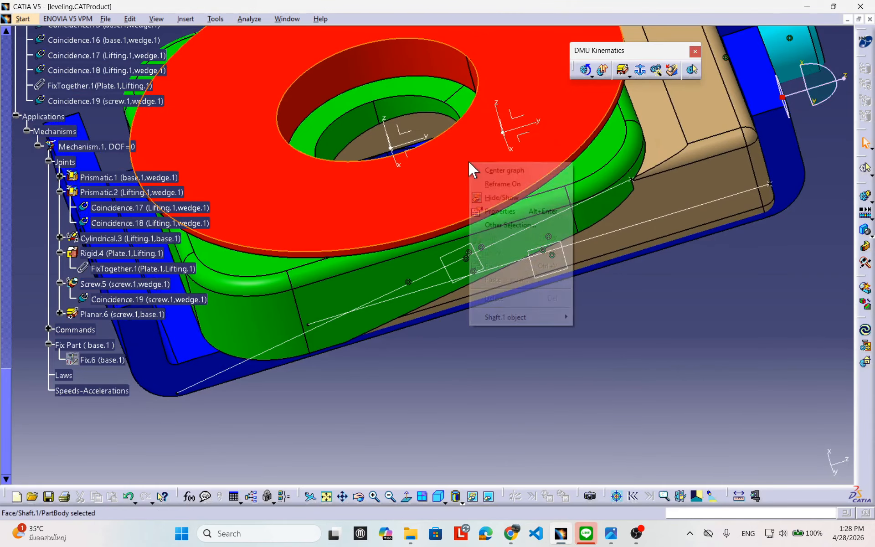
pyautogui.click(506, 192)
pyautogui.rightClick(591, 162)
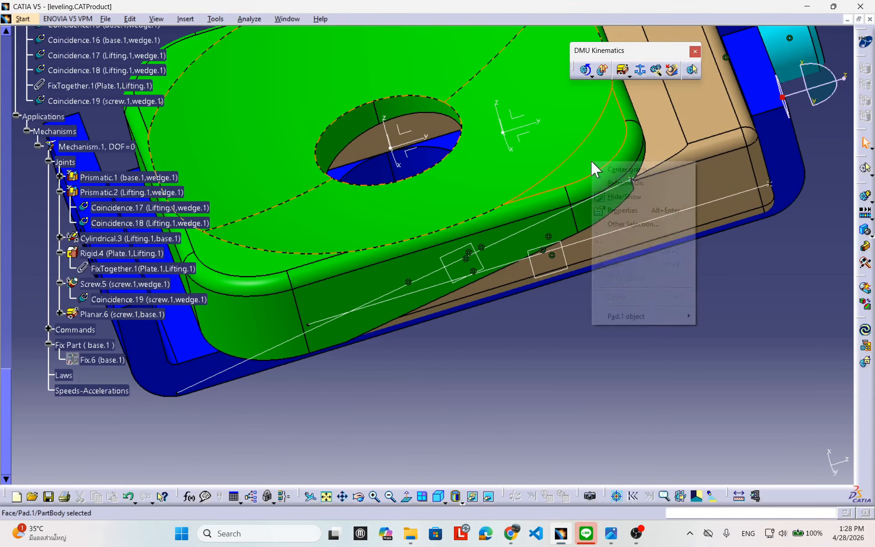
pyautogui.click(616, 196)
# Step: Measure the distance between the axis of the wedge slot's rounded end and the axis of the base's round hole, without keeping the measurement
pyautogui.moveTo(610, 209); pyautogui.dragTo(451, 289, button='middle')
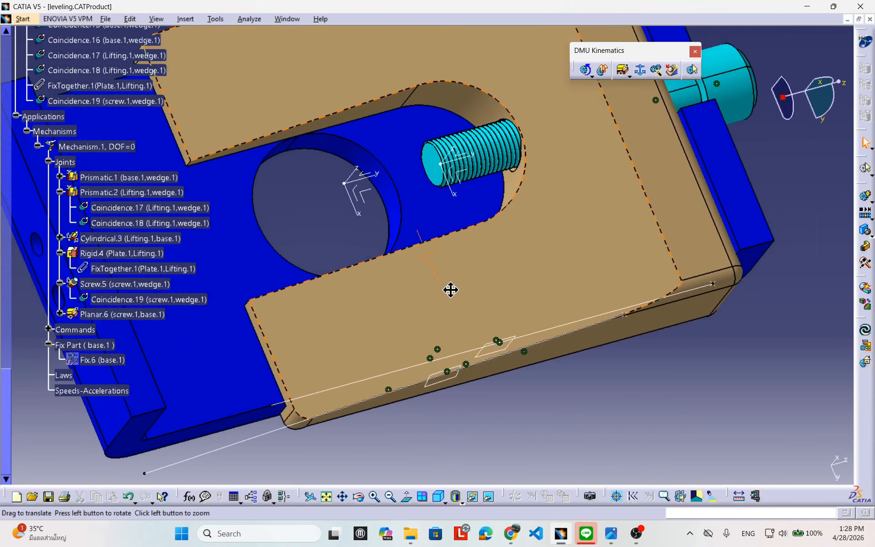
pyautogui.moveTo(426, 133); pyautogui.dragTo(492, 176, button='middle')
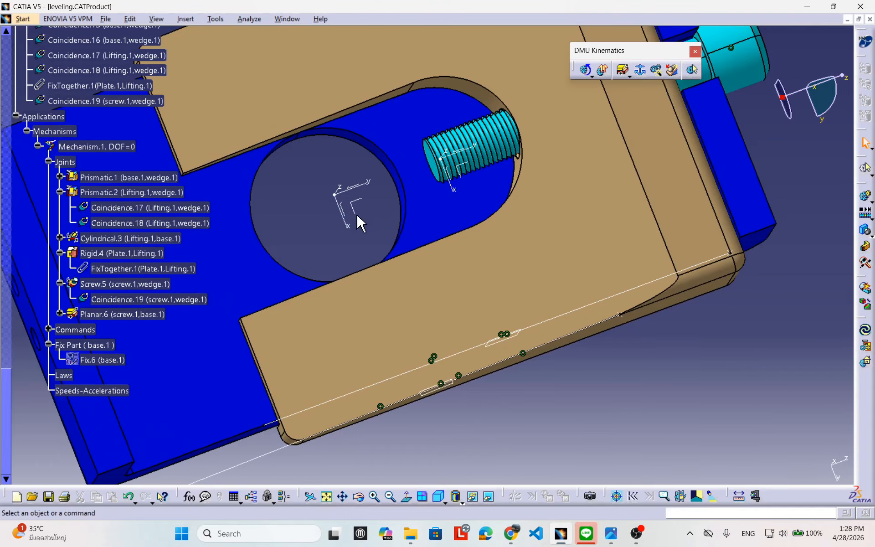
pyautogui.moveTo(450, 242); pyautogui.dragTo(424, 197, button='middle')
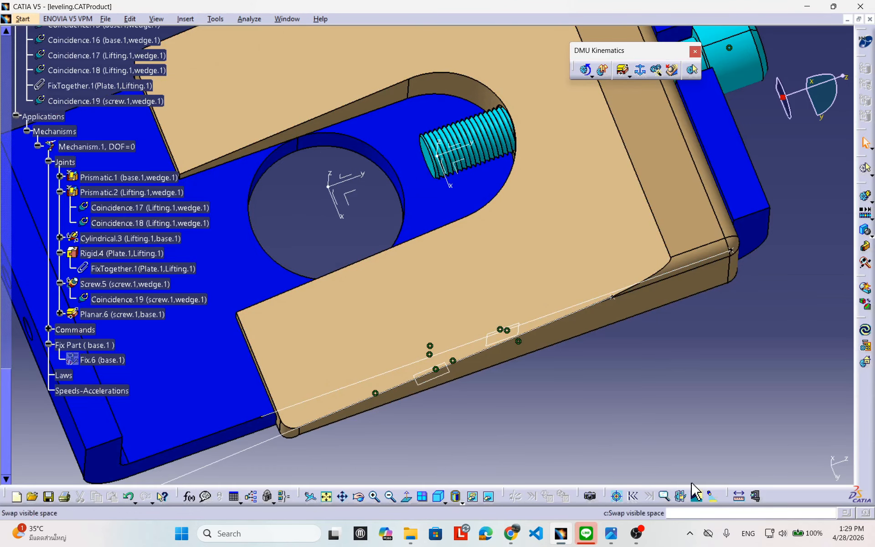
pyautogui.click(739, 496)
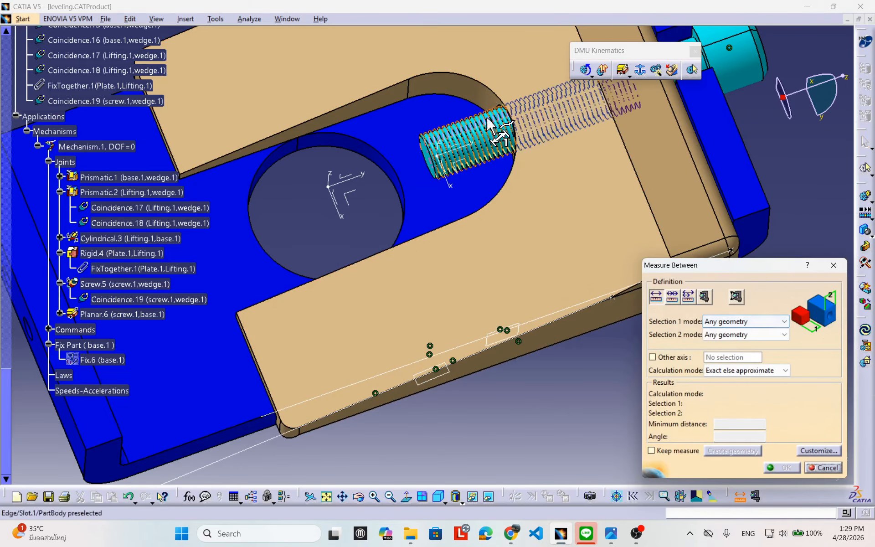
pyautogui.moveTo(498, 213); pyautogui.dragTo(506, 197, button='middle')
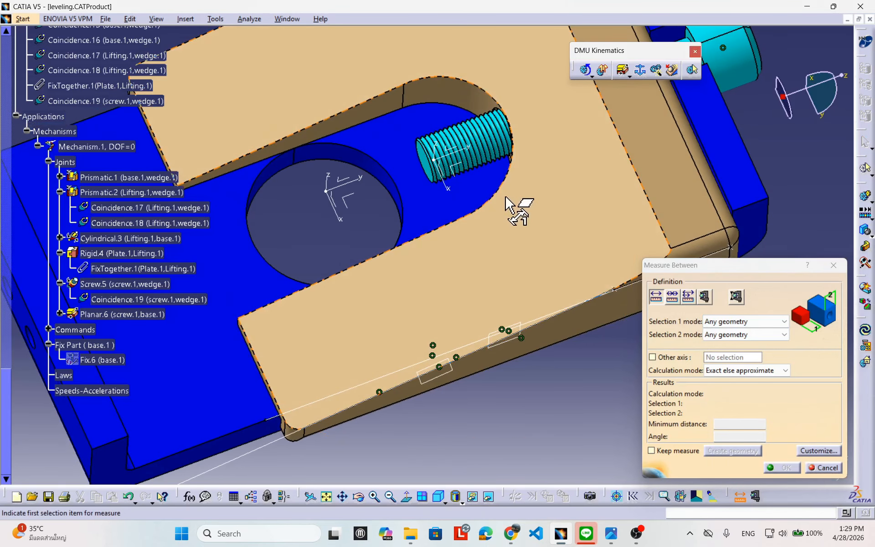
pyautogui.click(474, 90)
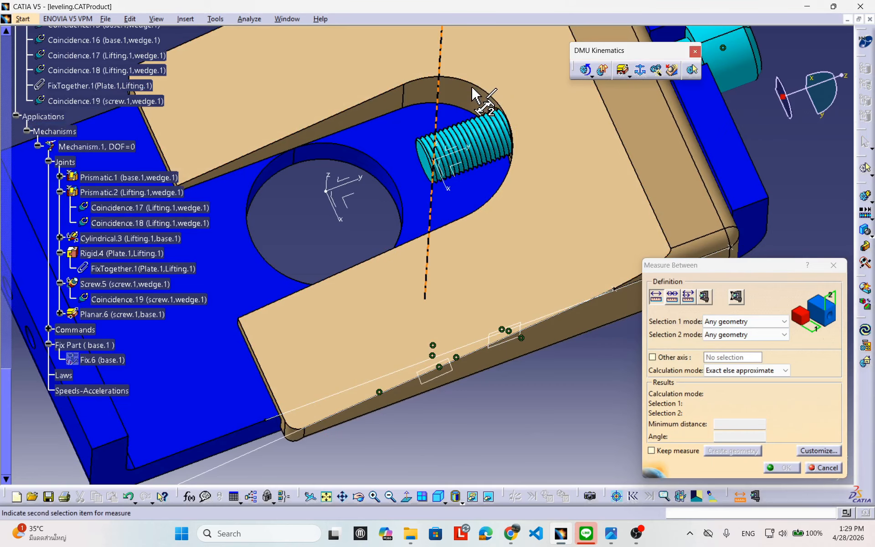
pyautogui.click(379, 178)
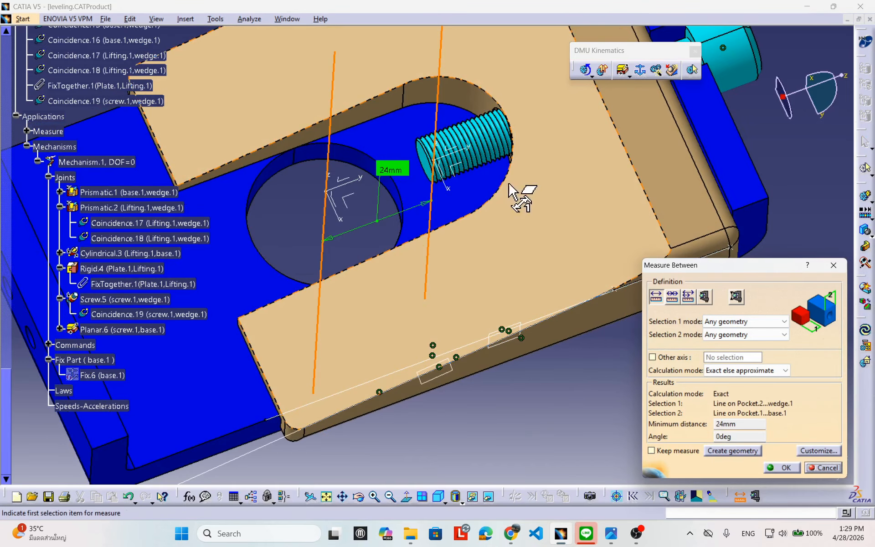
pyautogui.moveTo(510, 185); pyautogui.dragTo(356, 232, button='middle')
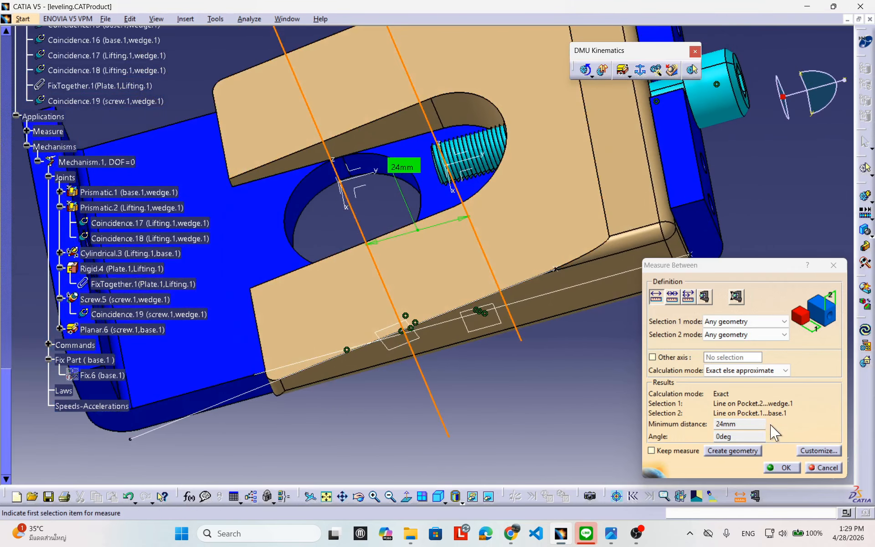
pyautogui.click(828, 468)
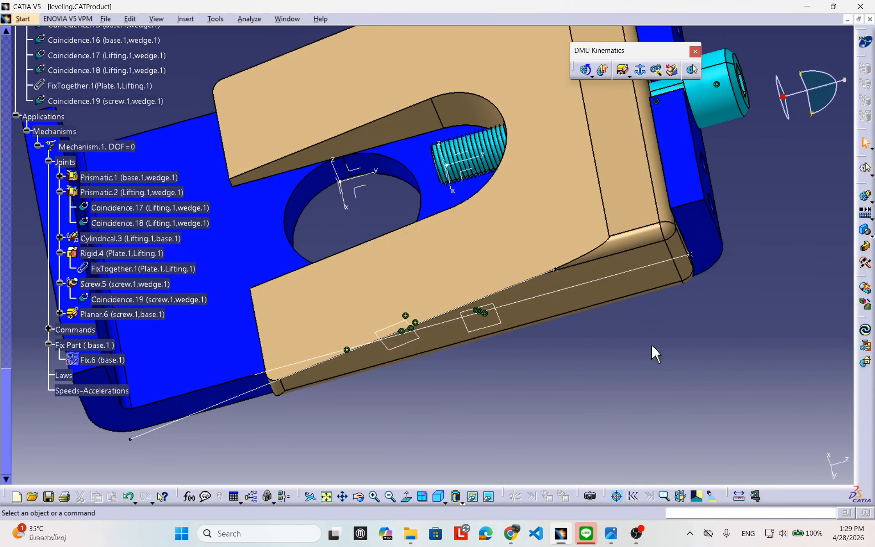
# Step: Find and open the Windows Calculator and place it fully in view over the assembly
pyautogui.moveTo(651, 336); pyautogui.dragTo(542, 335, button='middle')
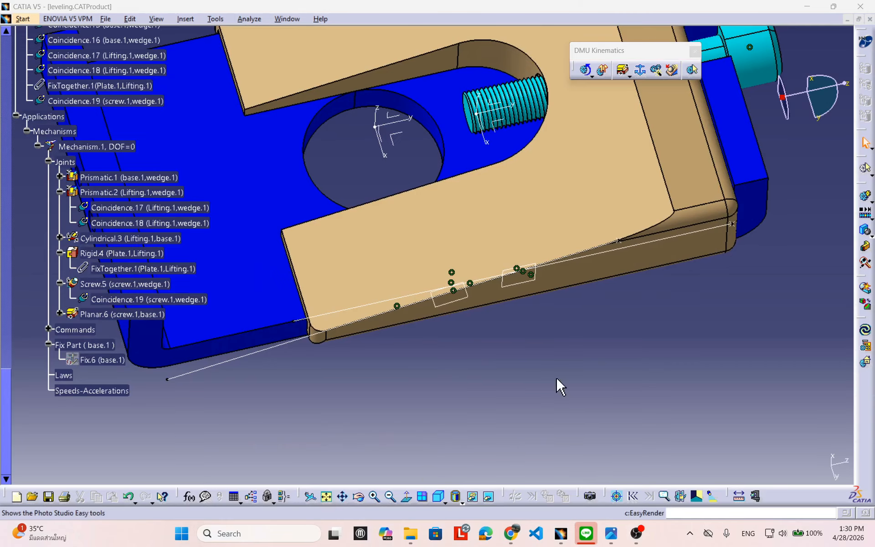
pyautogui.click(261, 538)
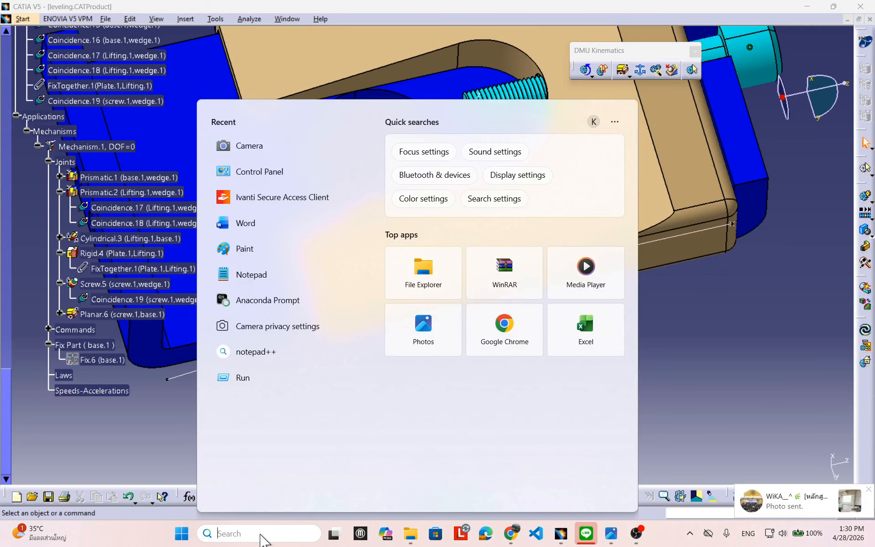
pyautogui.write('c')
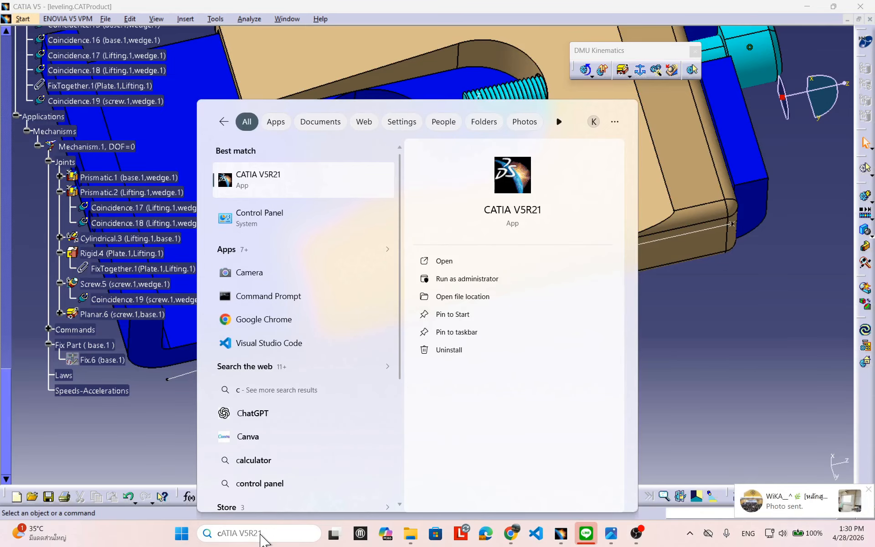
pyautogui.write('alculator')
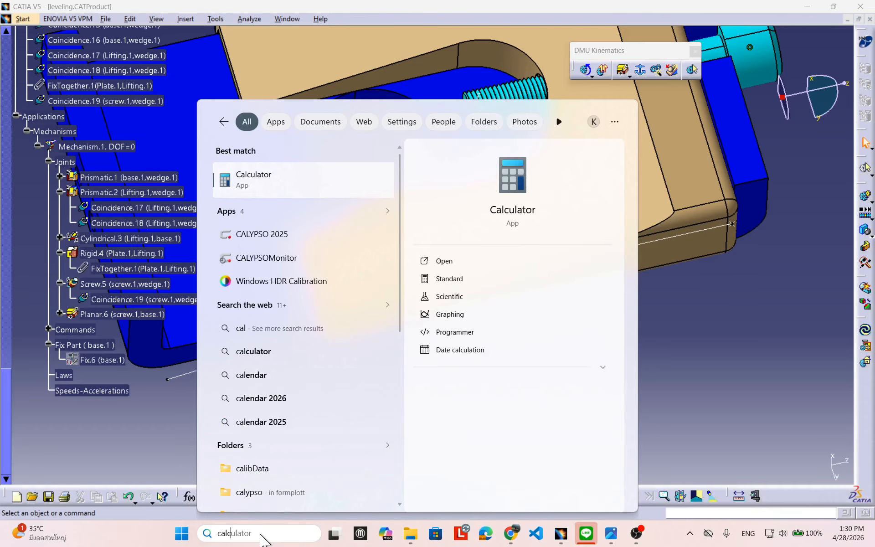
pyautogui.click(221, 173)
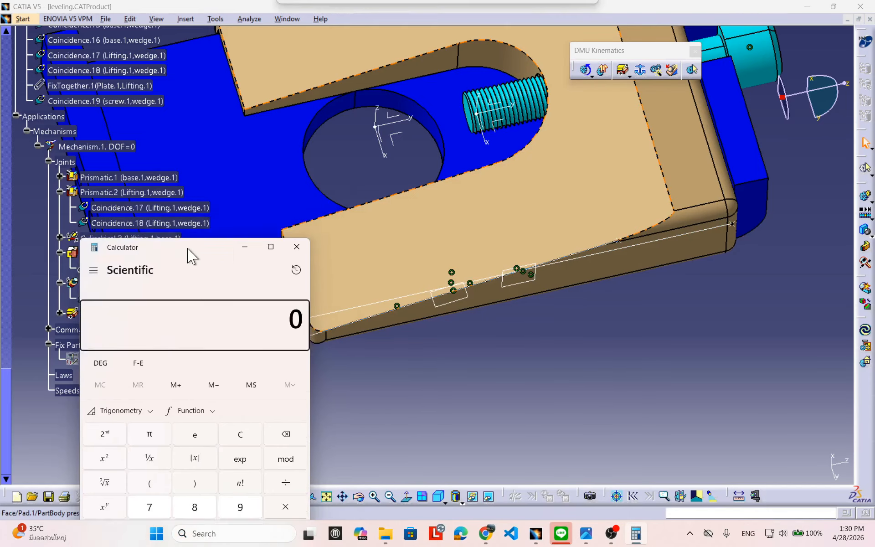
pyautogui.moveTo(190, 254); pyautogui.dragTo(319, 123)
# Step: Calculate 24 × 360, select the result, and minimize Calculator to return to the CATIA assembly
pyautogui.click(324, 425)
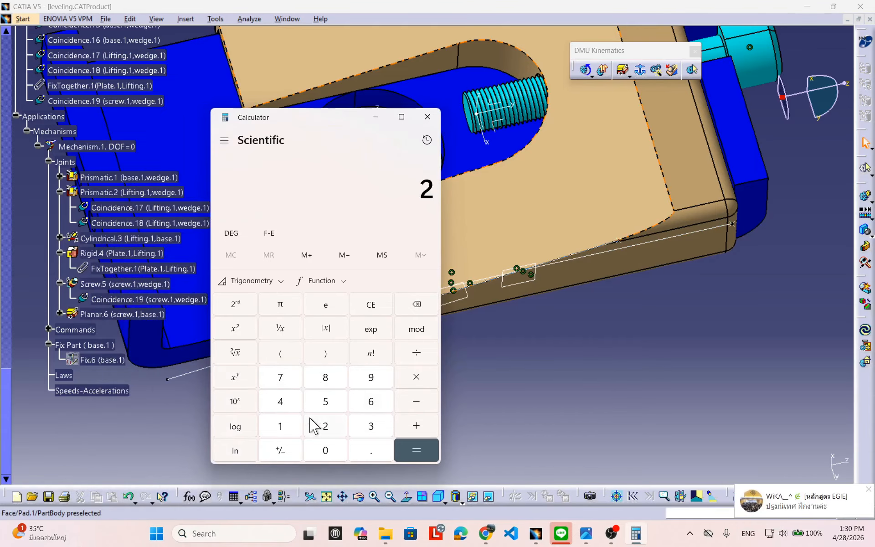
pyautogui.click(294, 408)
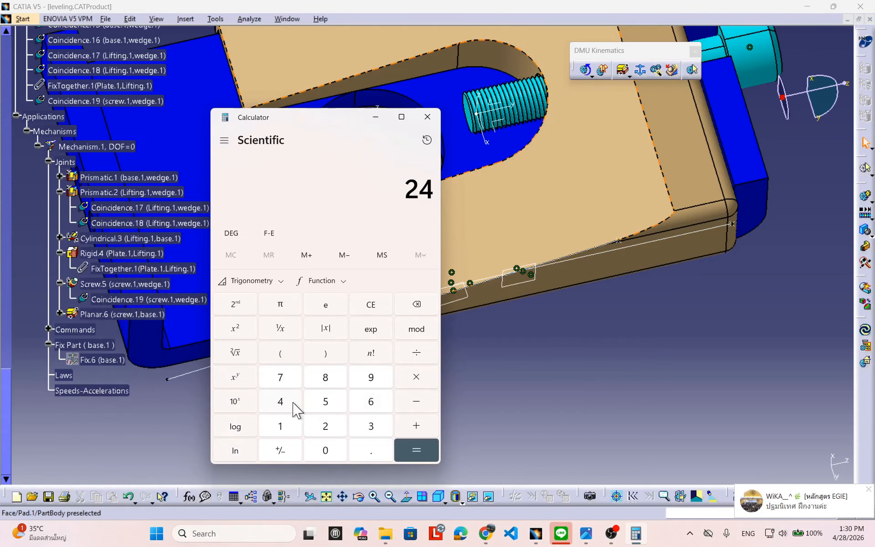
pyautogui.click(371, 429)
pyautogui.click(371, 403)
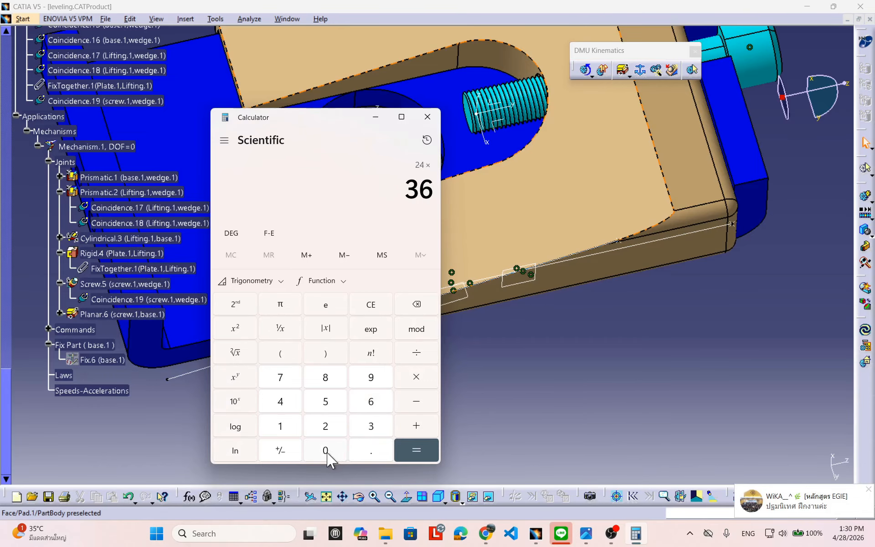
pyautogui.click(326, 452)
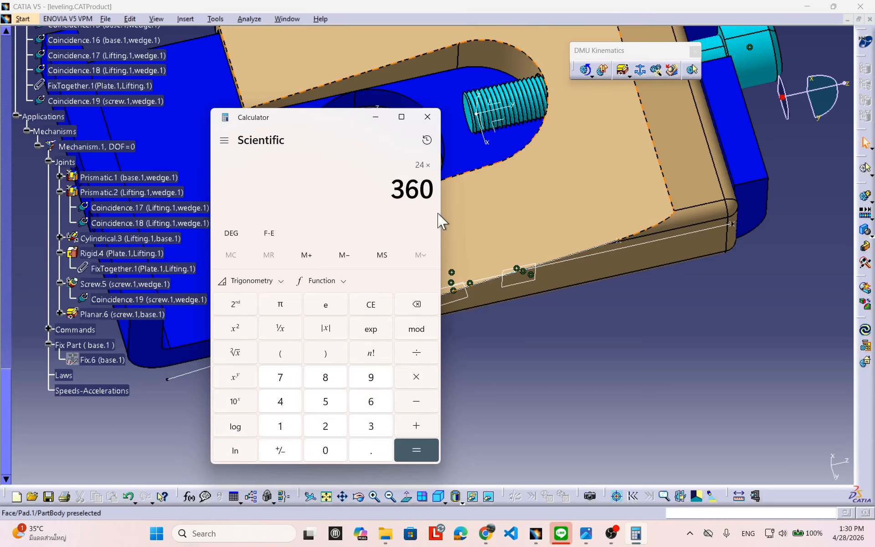
pyautogui.click(420, 452)
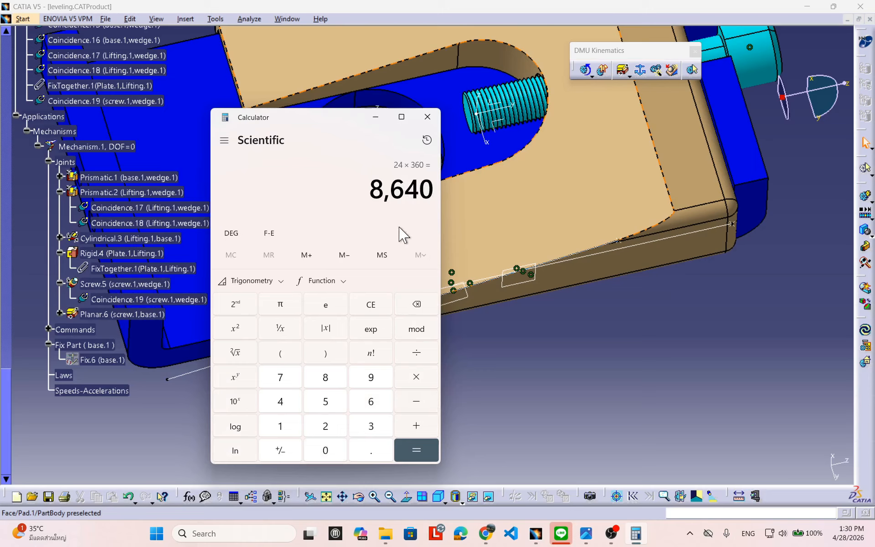
pyautogui.moveTo(369, 188); pyautogui.dragTo(434, 189)
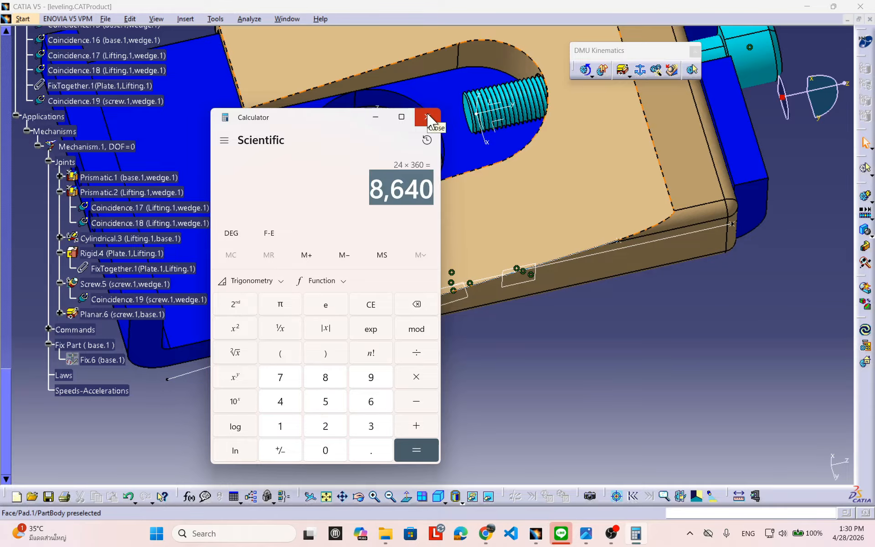
pyautogui.click(375, 117)
# Step: Edit the Screw.5 joint and set its lower angle limit to 0 degrees
pyautogui.moveTo(528, 247); pyautogui.dragTo(417, 226, button='middle')
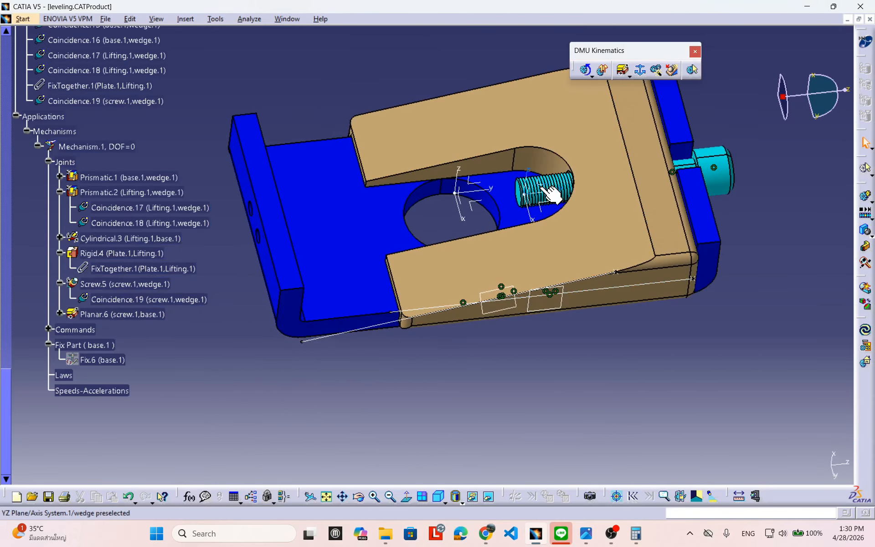
pyautogui.moveTo(560, 249); pyautogui.dragTo(551, 251, button='middle')
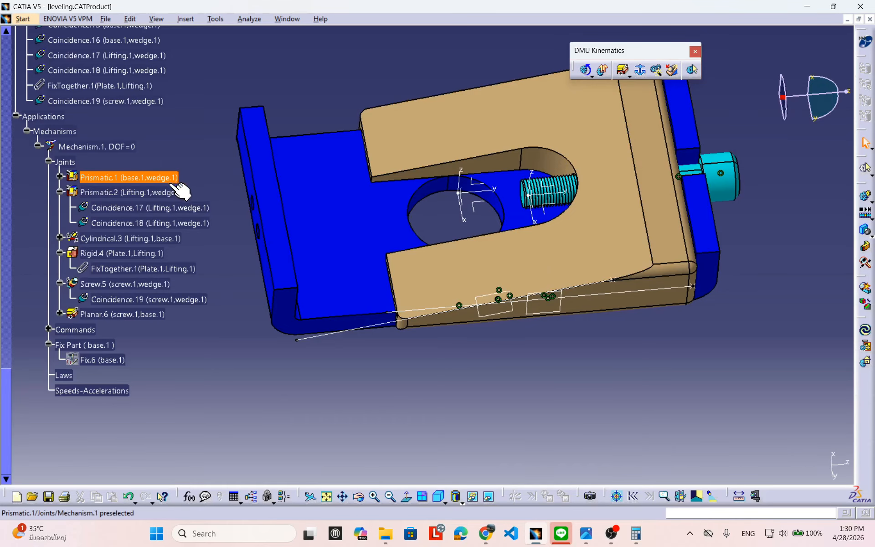
pyautogui.moveTo(538, 365)
pyautogui.mouseDown(button='middle')
pyautogui.moveTo(574, 374)
pyautogui.moveTo(543, 391)
pyautogui.moveTo(550, 376)
pyautogui.mouseUp(button='middle')
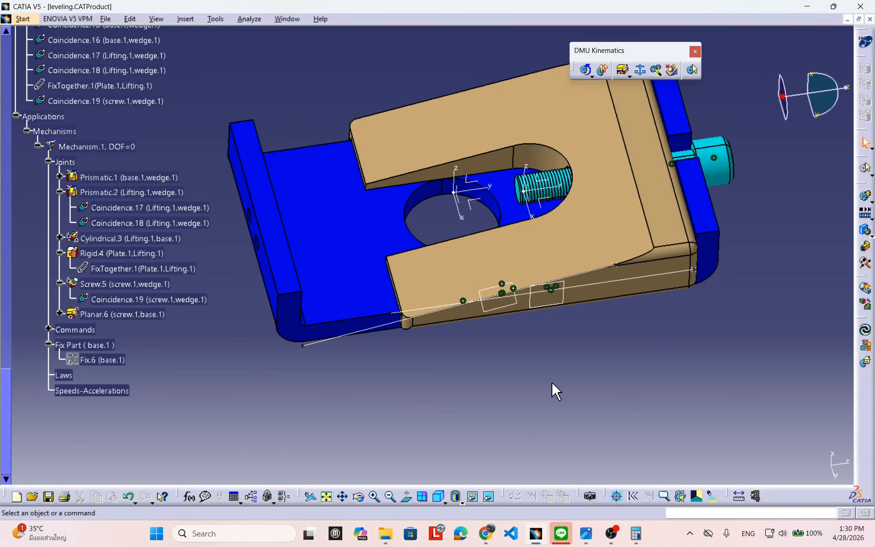
pyautogui.click(661, 537)
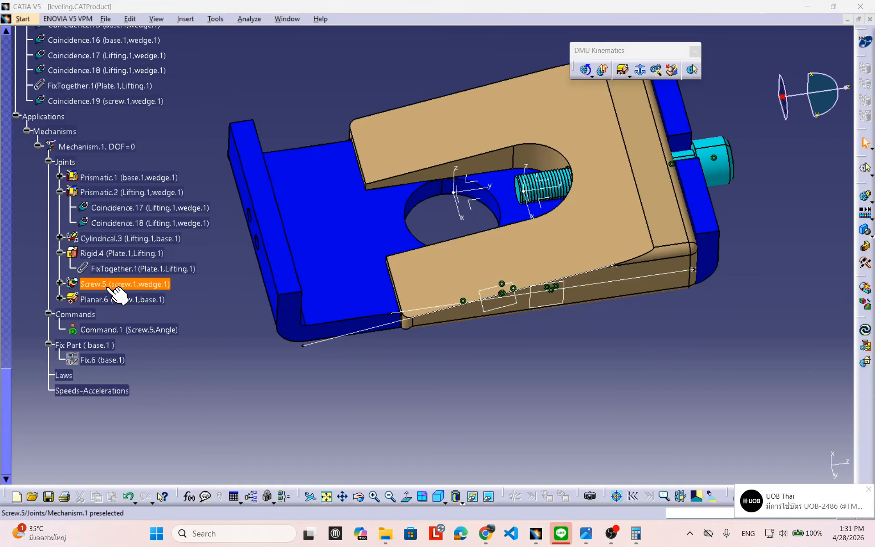
pyautogui.doubleClick(101, 287)
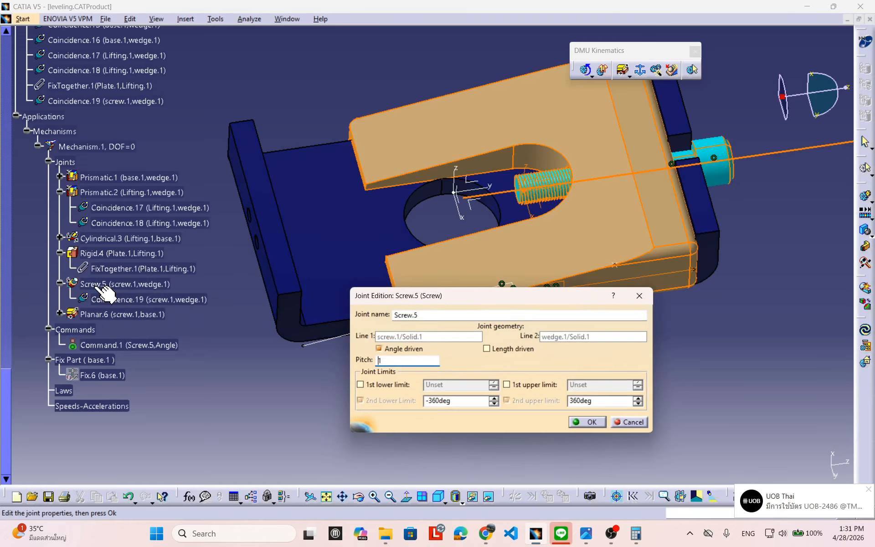
pyautogui.moveTo(558, 296); pyautogui.dragTo(481, 206)
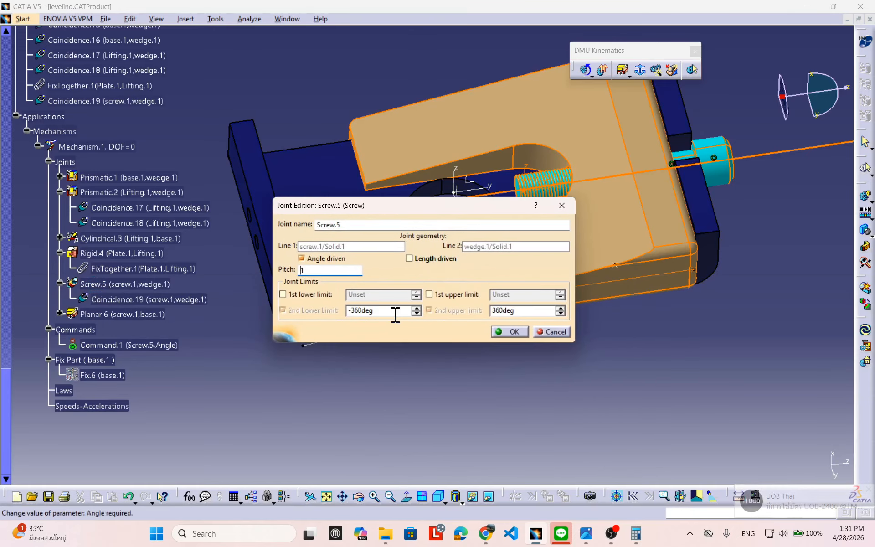
pyautogui.moveTo(395, 315); pyautogui.dragTo(343, 310)
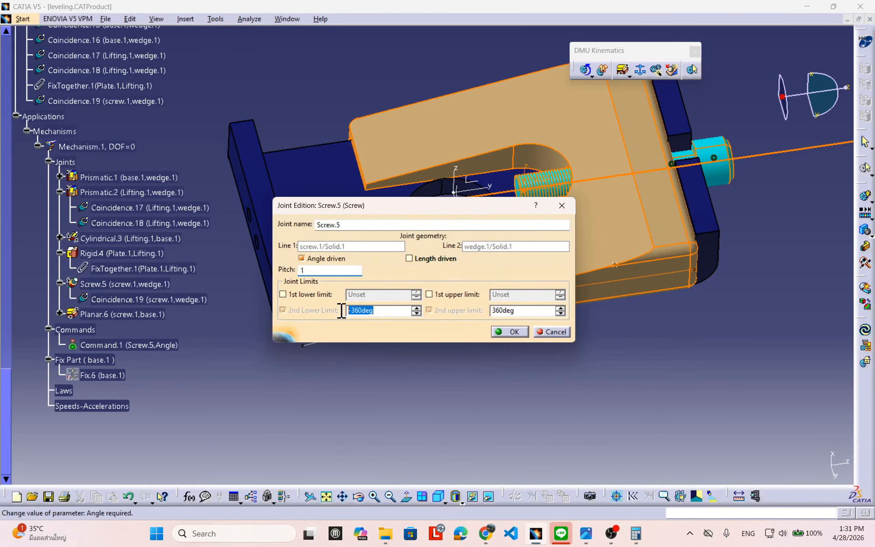
pyautogui.write('0')
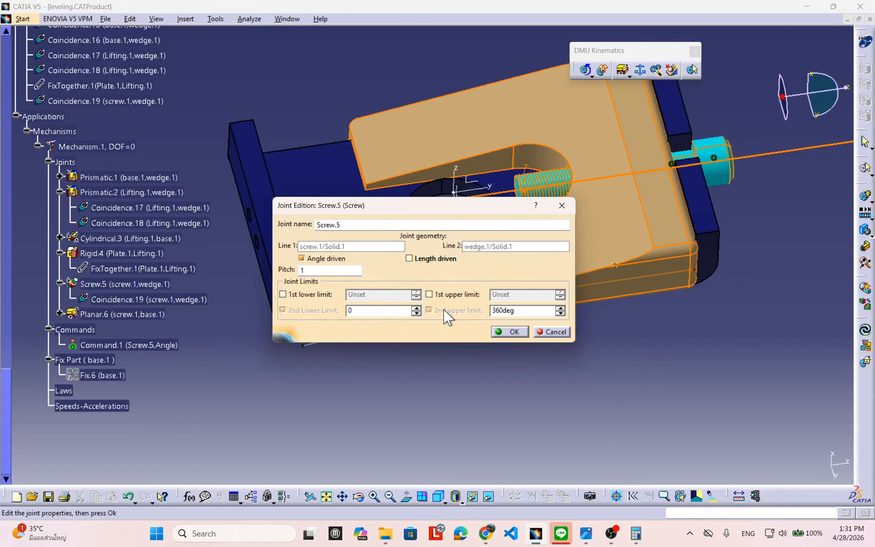
# Step: Try to set the upper angle limit of the Screw.5 joint to 8,640 degrees
pyautogui.click(506, 312)
pyautogui.moveTo(534, 311); pyautogui.dragTo(487, 313)
pyautogui.click(504, 310)
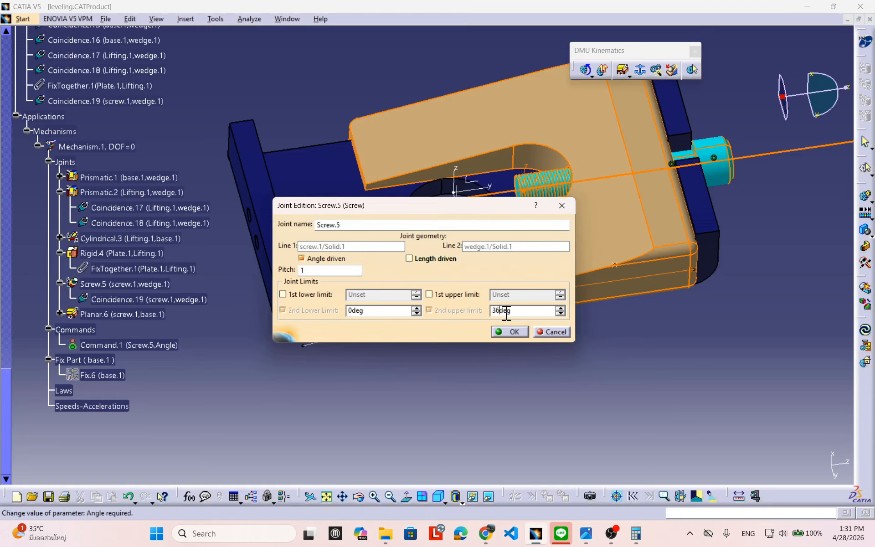
pyautogui.press('BackSpace')
pyautogui.press('BackSpace')
pyautogui.moveTo(481, 211); pyautogui.dragTo(454, 195)
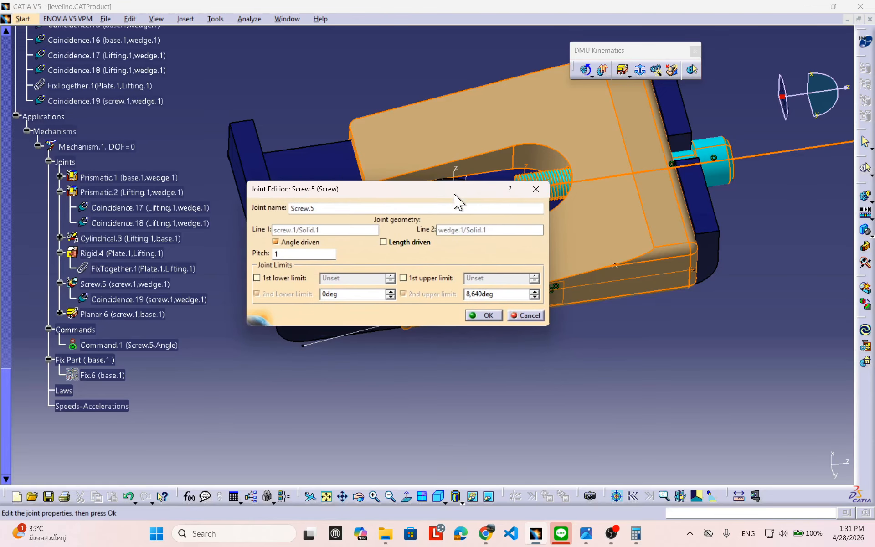
pyautogui.click(494, 316)
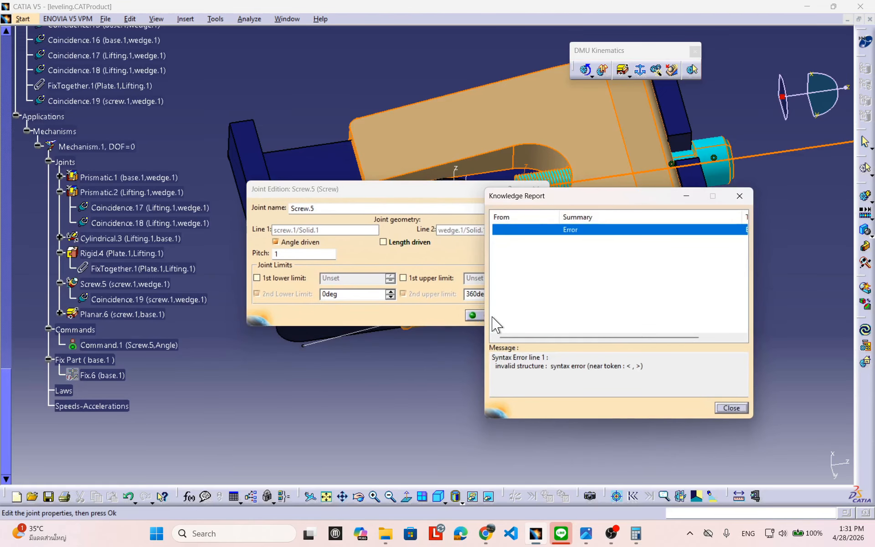
pyautogui.click(722, 408)
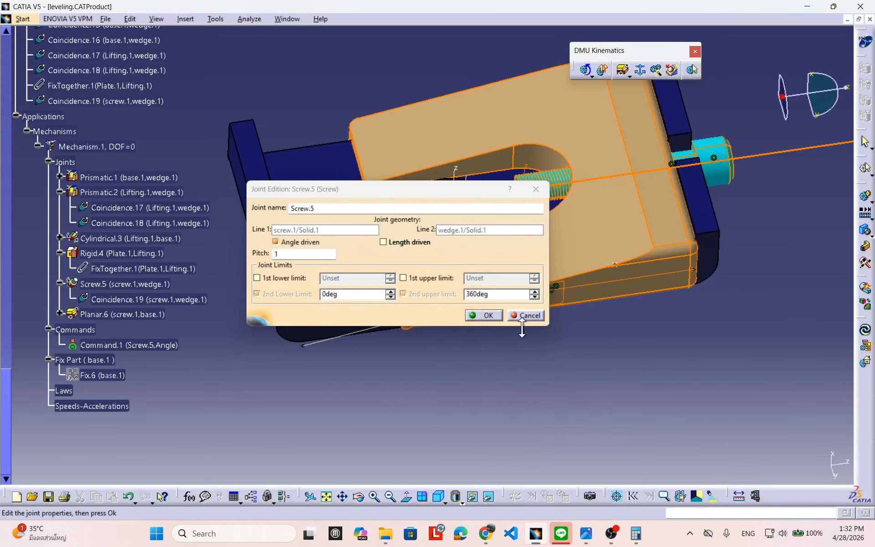
pyautogui.moveTo(393, 190); pyautogui.dragTo(420, 177)
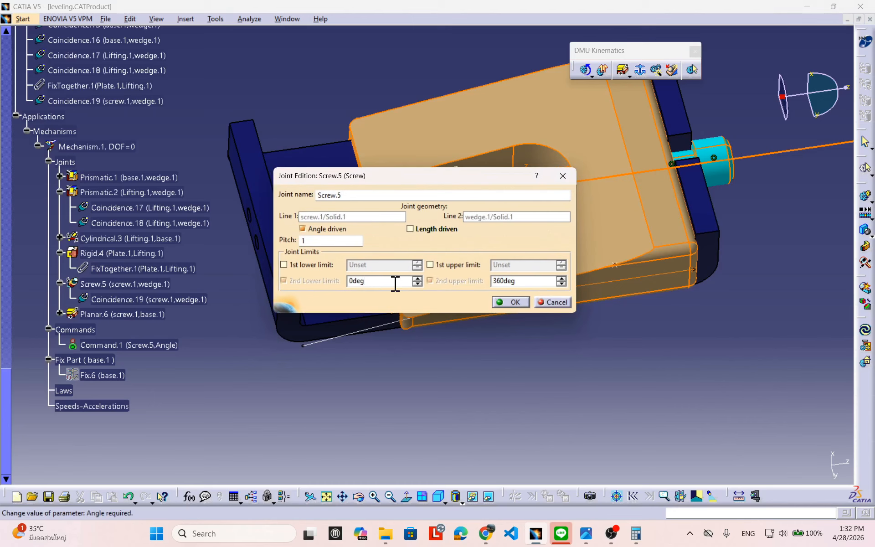
pyautogui.press('Return')
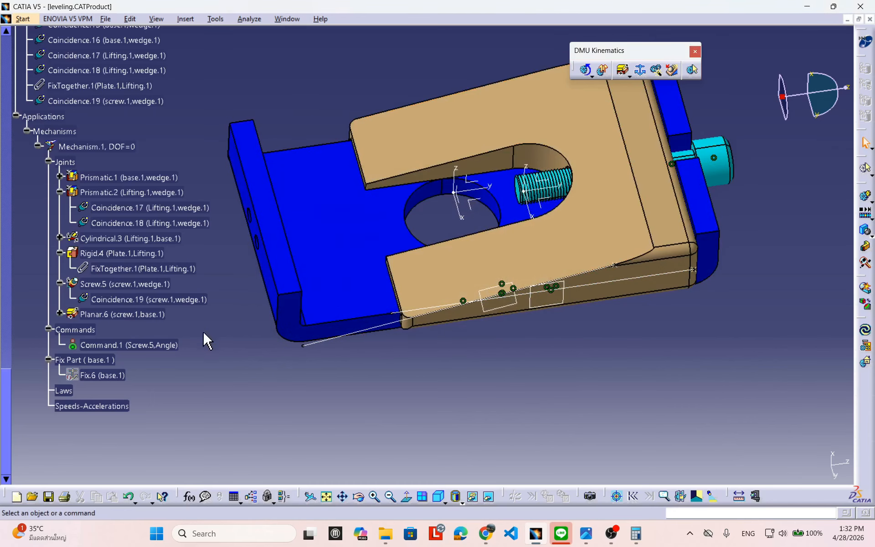
pyautogui.doubleClick(130, 285)
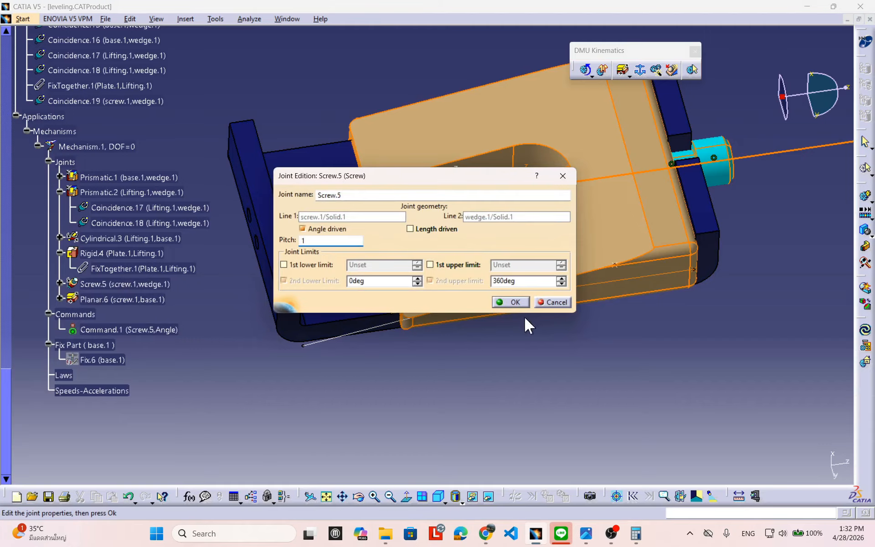
pyautogui.click(547, 305)
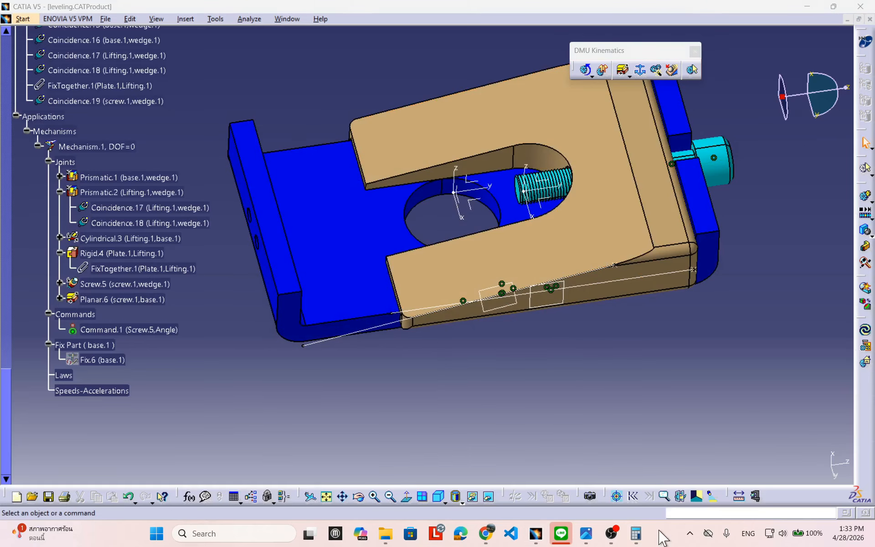
# Step: Set the upper angle limit of the Screw.5 joint to 8640 degrees and check the joint's limits again
pyautogui.doubleClick(125, 285)
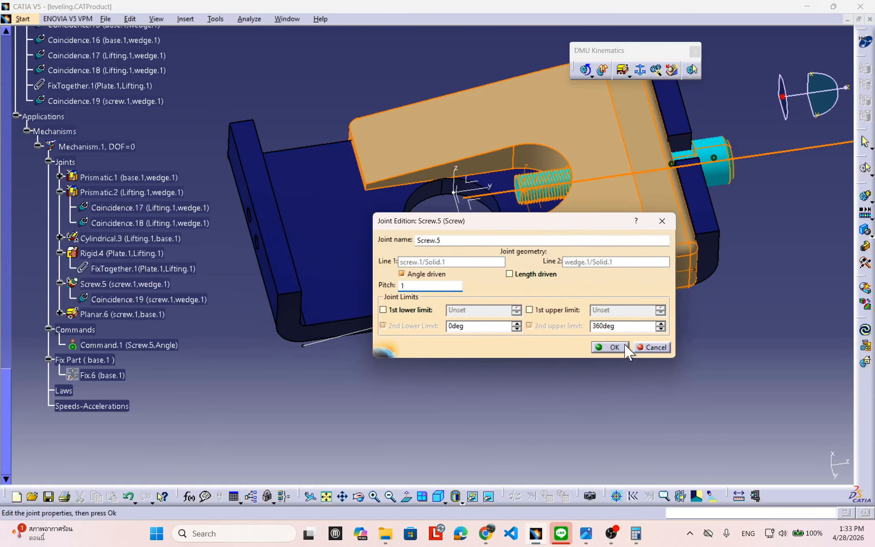
pyautogui.doubleClick(605, 325)
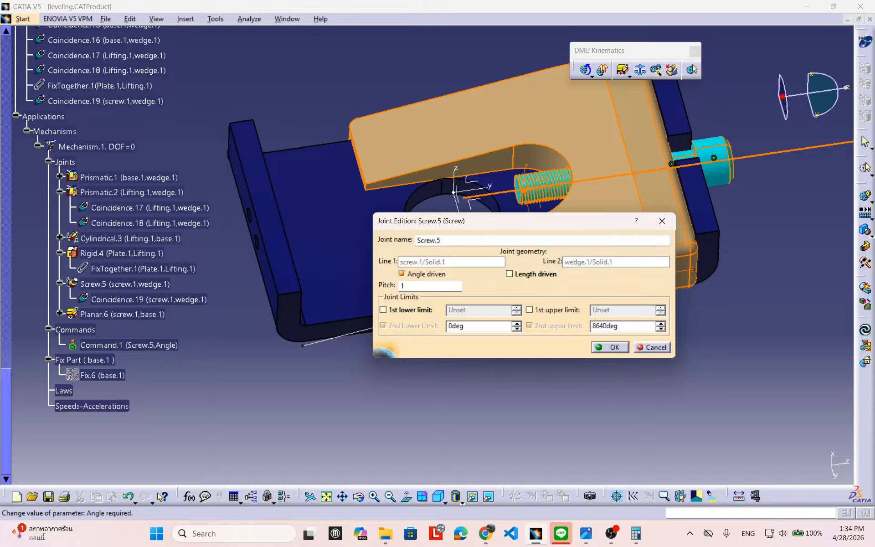
pyautogui.click(610, 348)
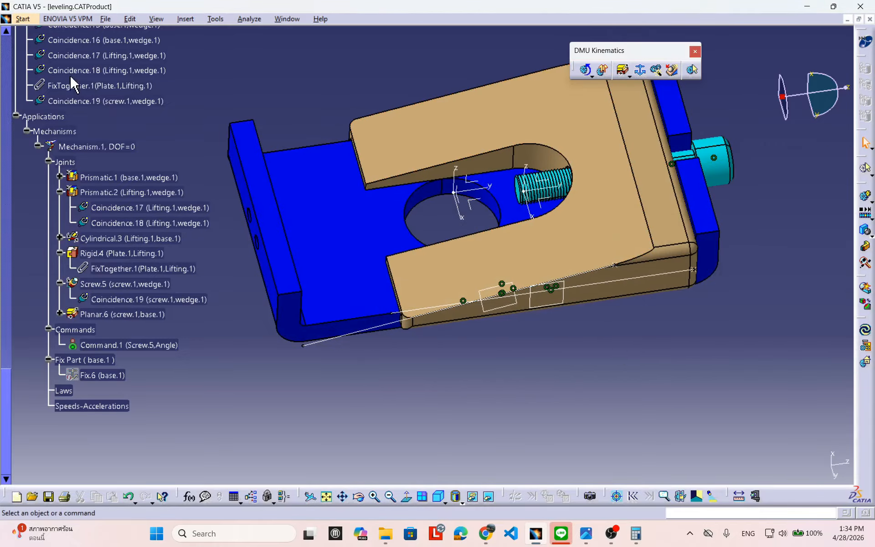
pyautogui.doubleClick(139, 284)
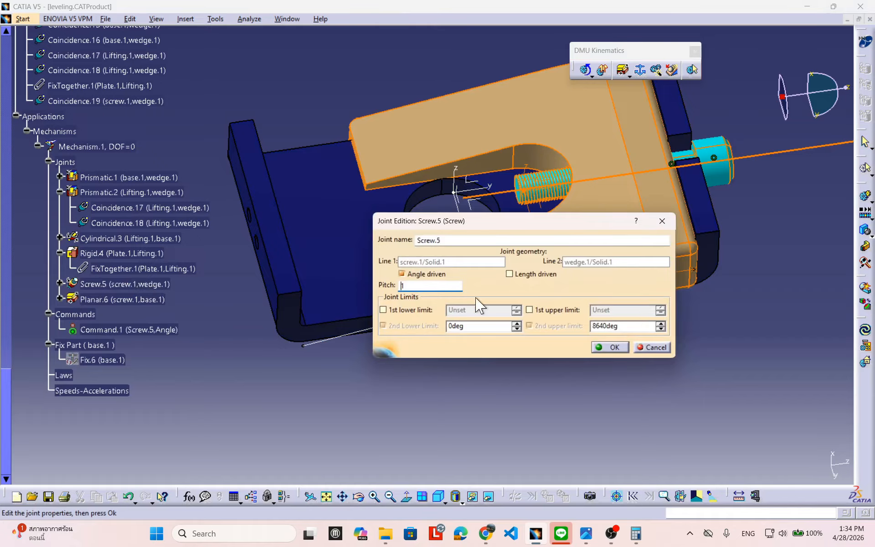
pyautogui.click(615, 348)
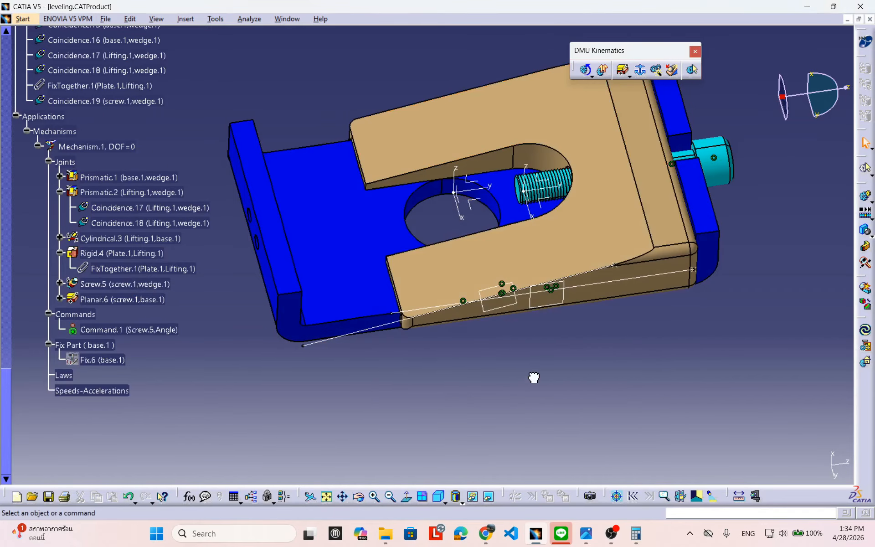
# Step: Unhide the red plate and the green lifting part and return to the visible assembly
pyautogui.click(865, 197)
pyautogui.click(677, 449)
pyautogui.click(488, 496)
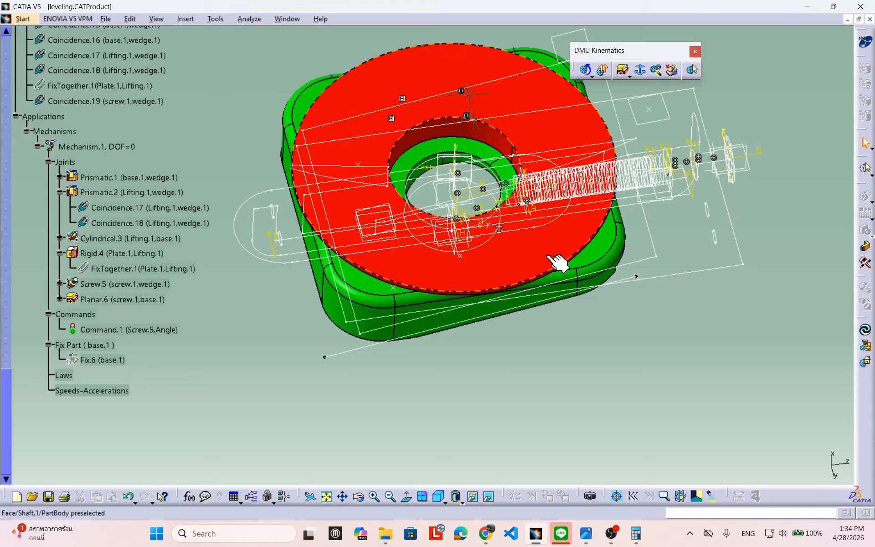
pyautogui.rightClick(540, 239)
pyautogui.click(586, 275)
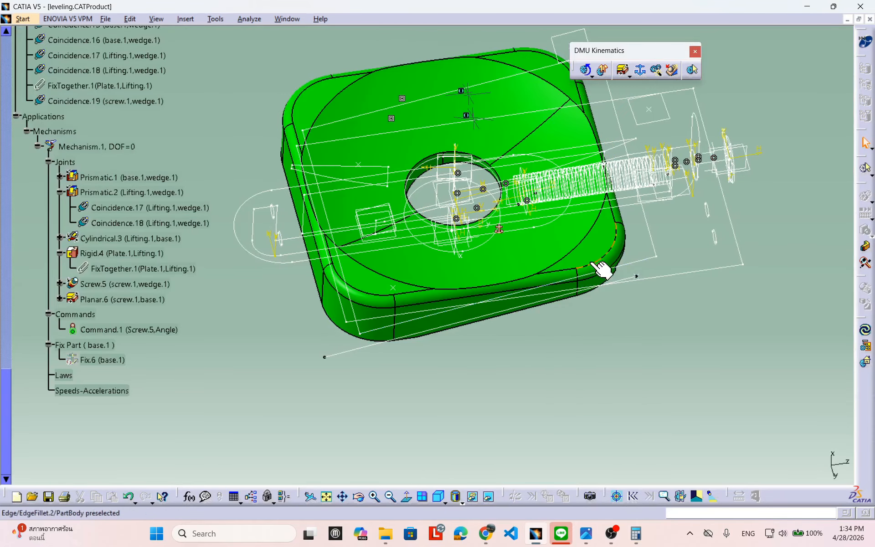
pyautogui.rightClick(587, 248)
pyautogui.click(611, 283)
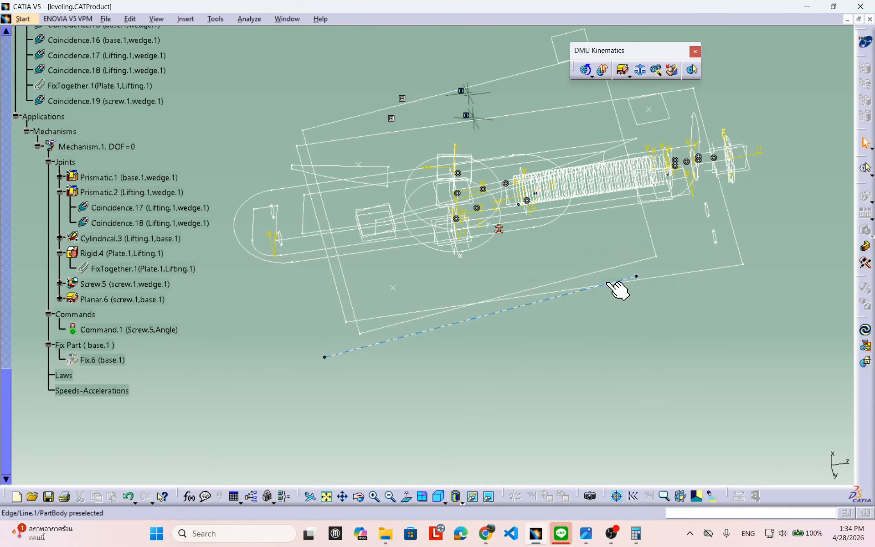
pyautogui.click(489, 497)
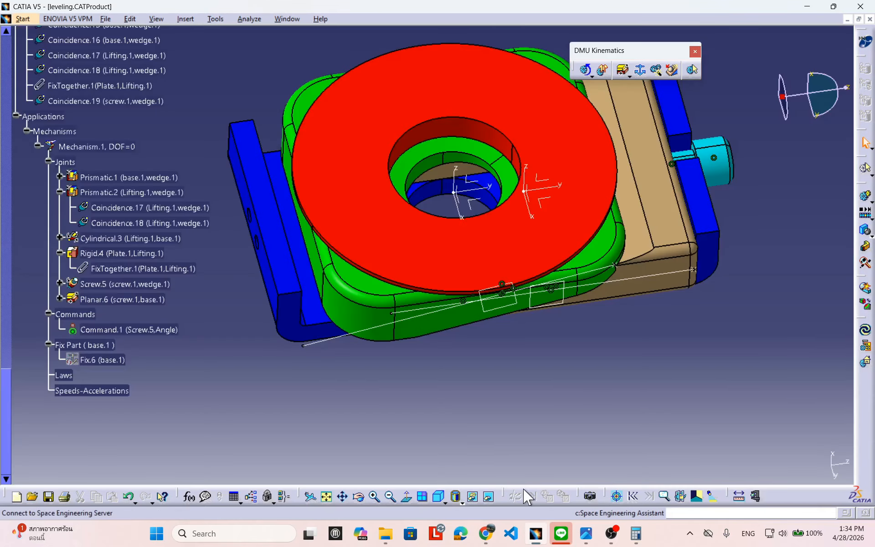
# Step: Try simulating Mechanism.1 by driving Command.1 to about 7,517 degrees
pyautogui.moveTo(435, 395); pyautogui.dragTo(409, 371, button='middle')
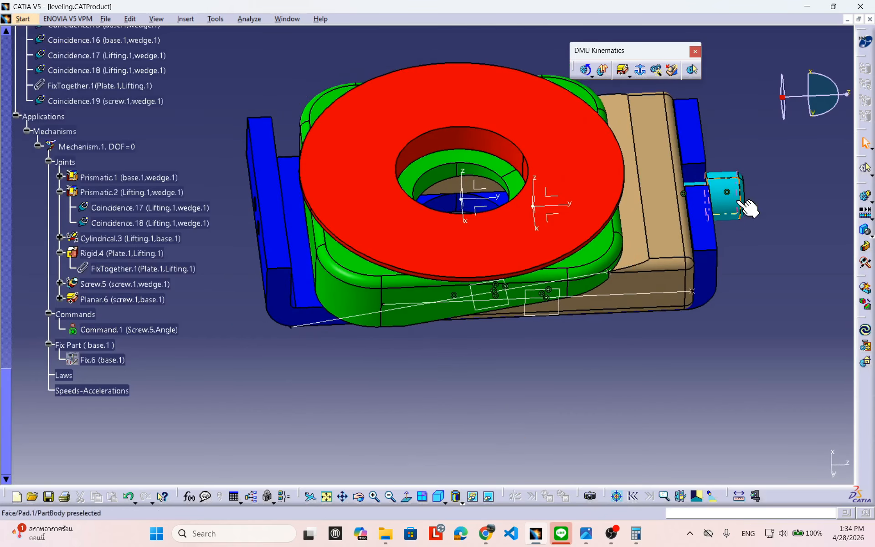
pyautogui.click(865, 194)
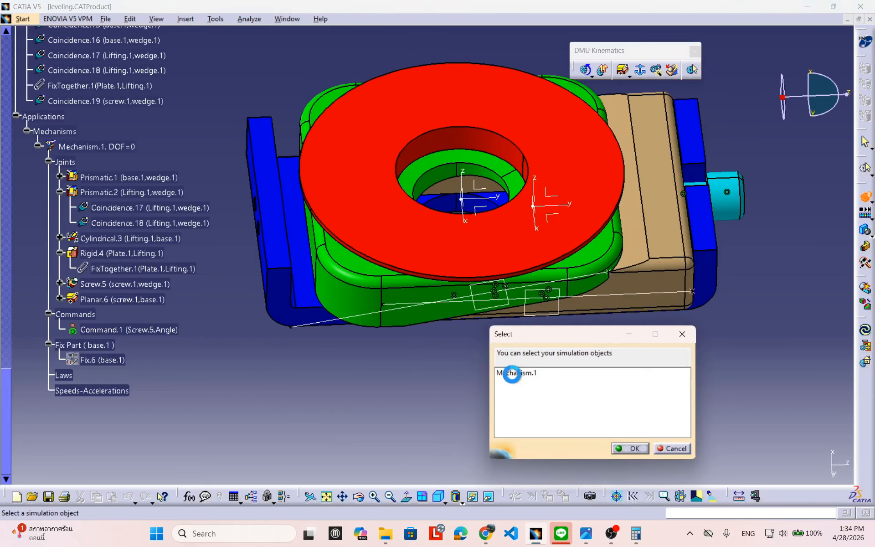
pyautogui.click(513, 373)
pyautogui.click(624, 444)
pyautogui.moveTo(539, 383); pyautogui.dragTo(511, 339, button='middle')
pyautogui.moveTo(403, 265); pyautogui.dragTo(514, 338)
pyautogui.moveTo(285, 272); pyautogui.dragTo(381, 315, button='middle')
pyautogui.moveTo(501, 274); pyautogui.dragTo(452, 279, button='middle')
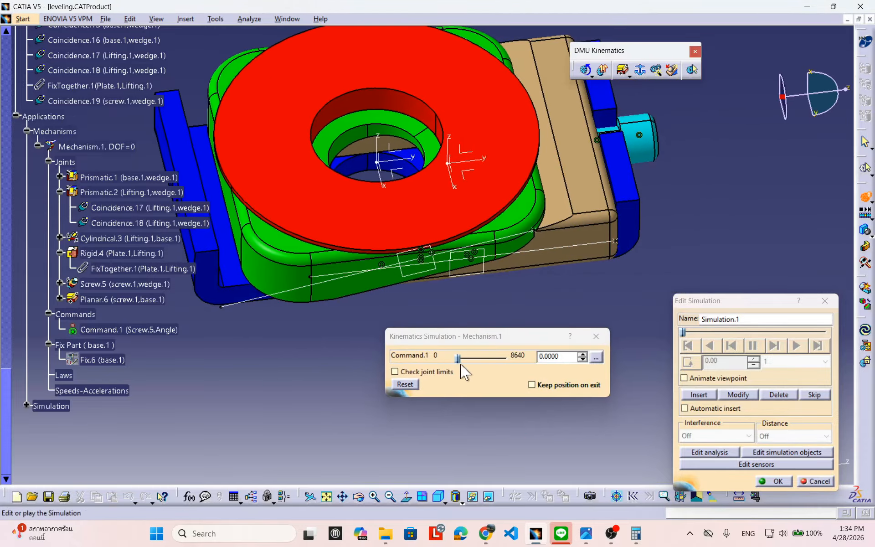
pyautogui.moveTo(458, 359); pyautogui.dragTo(437, 363)
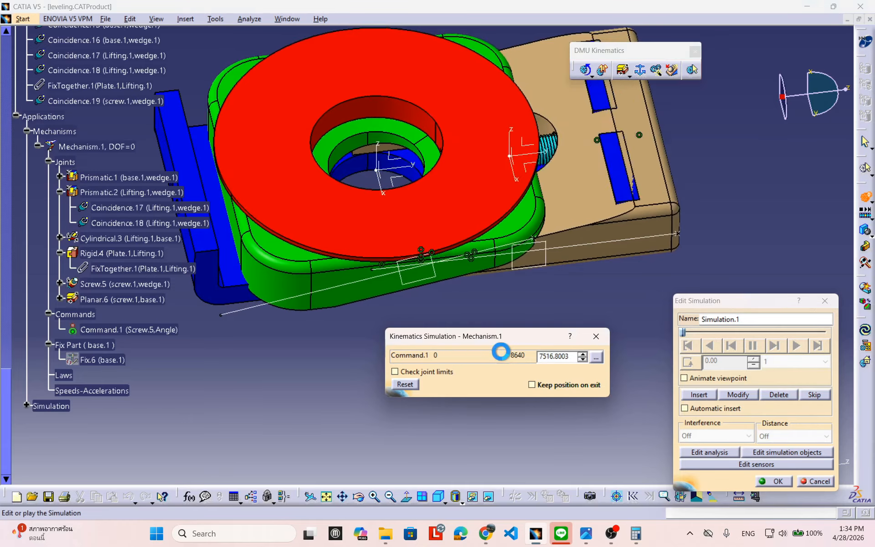
pyautogui.click(818, 482)
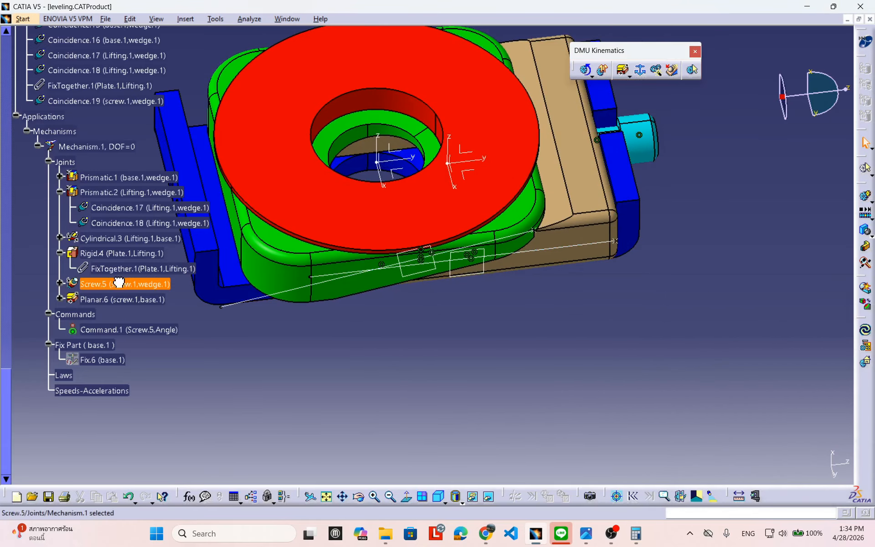
# Step: Edit the Screw.5 joint and reverse its driving rotation direction
pyautogui.doubleClick(125, 283)
pyautogui.moveTo(529, 233); pyautogui.dragTo(558, 325)
pyautogui.moveTo(629, 201); pyautogui.dragTo(551, 222, button='middle')
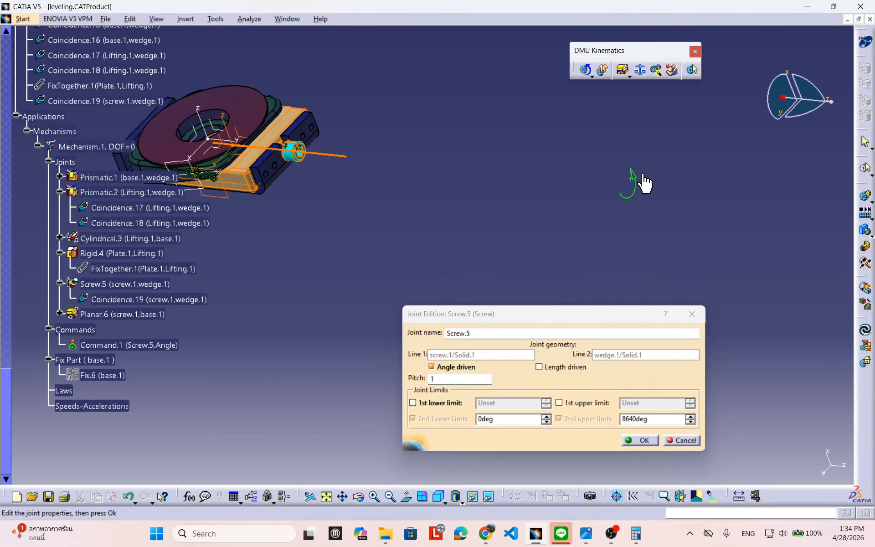
pyautogui.moveTo(361, 227); pyautogui.dragTo(432, 303, button='middle')
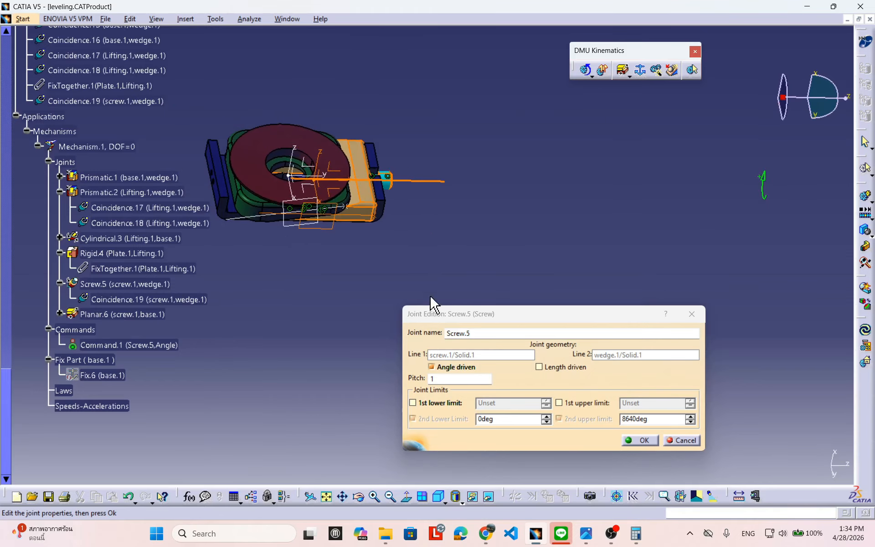
pyautogui.click(646, 442)
pyautogui.moveTo(548, 300); pyautogui.dragTo(566, 264, button='middle')
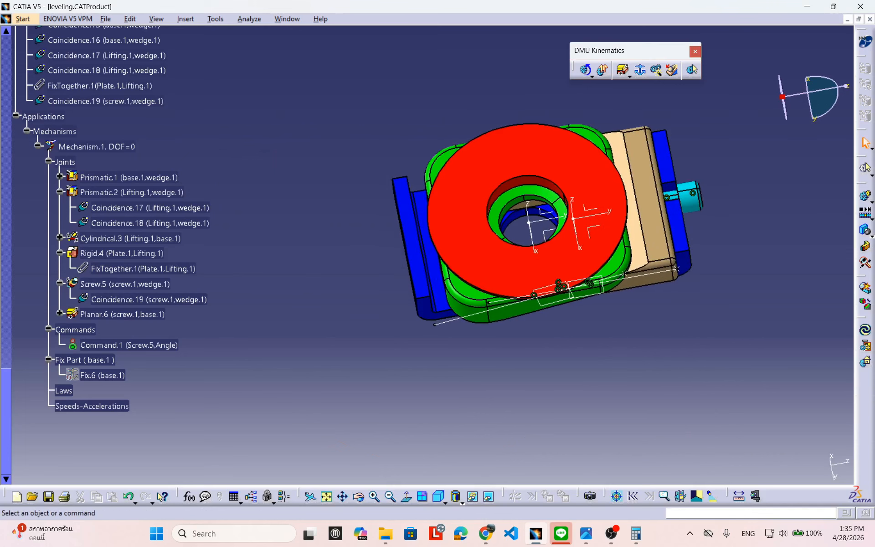
# Step: Create a simulation of Mechanism.1 and insert a shot with Command.1 at about 2,246 degrees
pyautogui.click(866, 198)
pyautogui.moveTo(535, 298); pyautogui.dragTo(470, 266, button='middle')
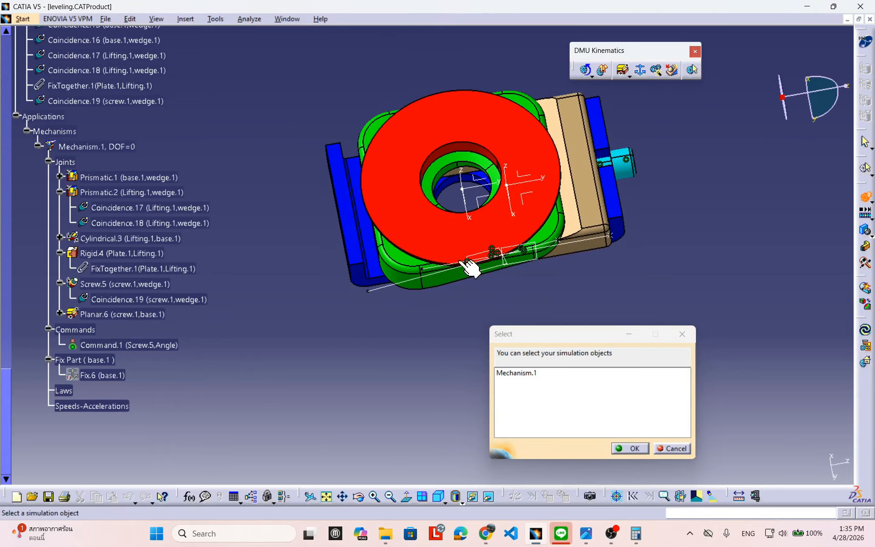
pyautogui.click(523, 378)
pyautogui.click(631, 449)
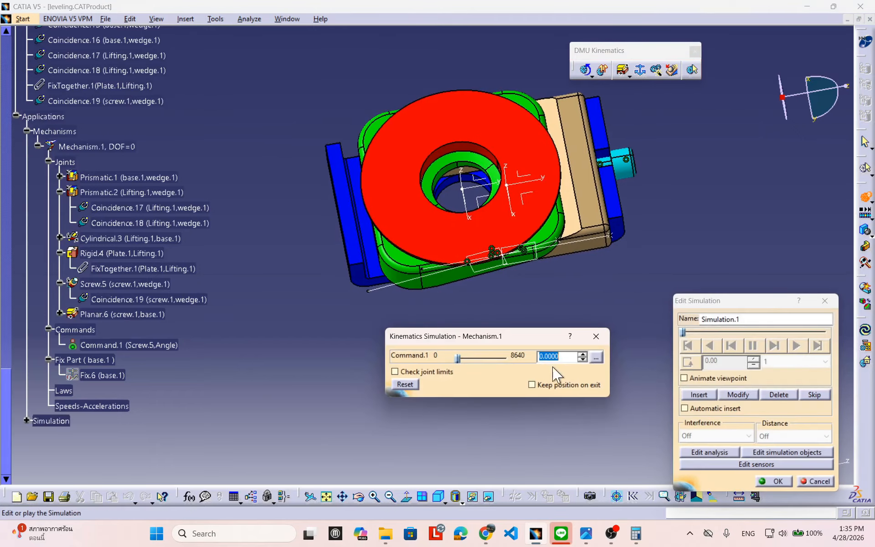
pyautogui.moveTo(459, 360)
pyautogui.mouseDown()
pyautogui.moveTo(468, 358)
pyautogui.moveTo(446, 350)
pyautogui.mouseUp()
pyautogui.moveTo(524, 267); pyautogui.dragTo(424, 264, button='middle')
pyautogui.moveTo(457, 358); pyautogui.dragTo(471, 358)
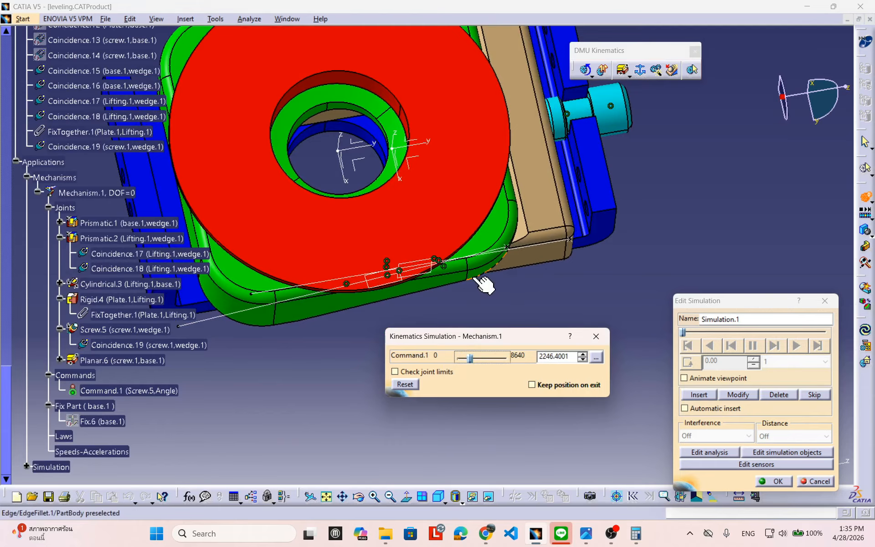
pyautogui.moveTo(485, 285); pyautogui.dragTo(474, 279, button='middle')
pyautogui.click(699, 395)
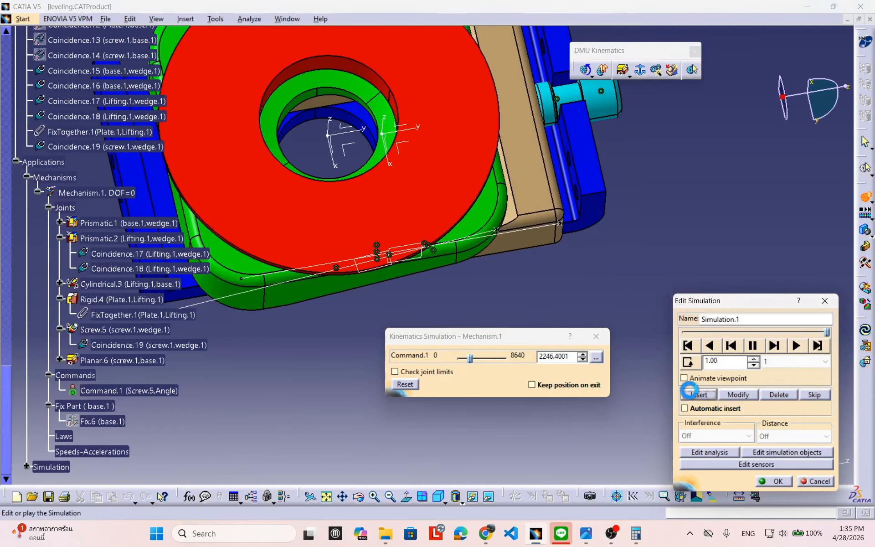
# Step: Insert further simulation shots with Command.1 at about 3,802, about 6,048, 8640 and back at 0 degrees
pyautogui.moveTo(472, 358); pyautogui.dragTo(480, 359)
pyautogui.click(700, 398)
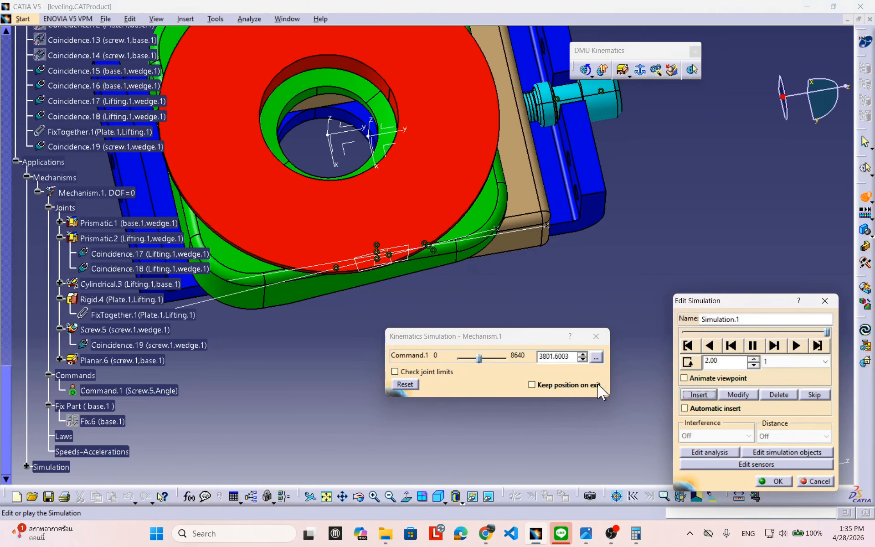
pyautogui.moveTo(481, 359); pyautogui.dragTo(492, 360)
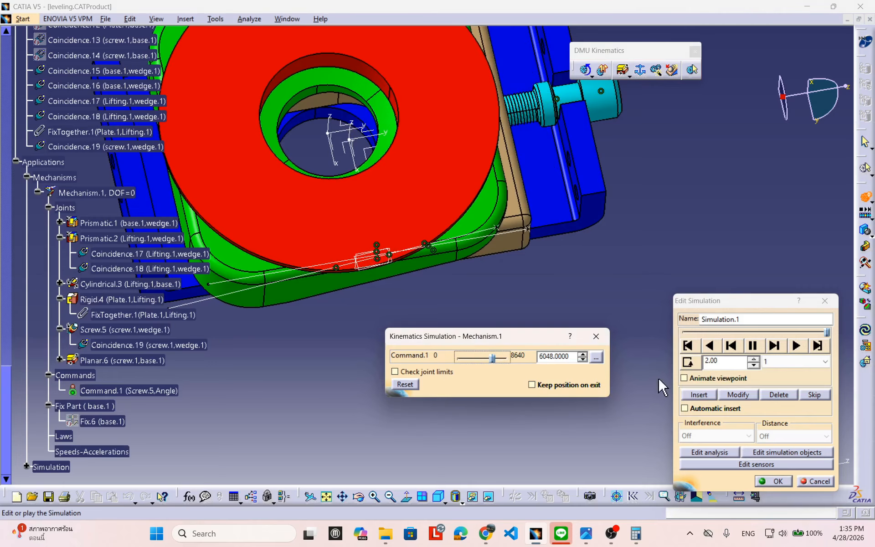
pyautogui.click(698, 394)
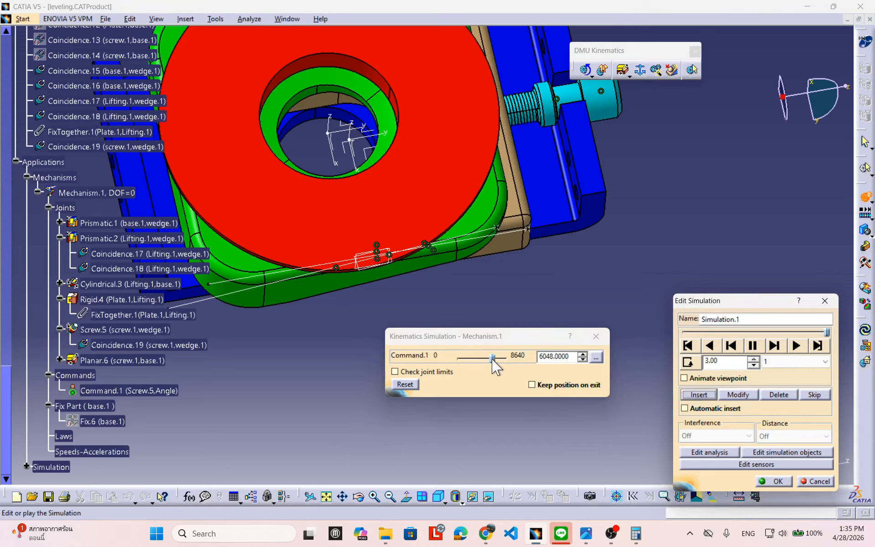
pyautogui.moveTo(493, 360); pyautogui.dragTo(509, 359)
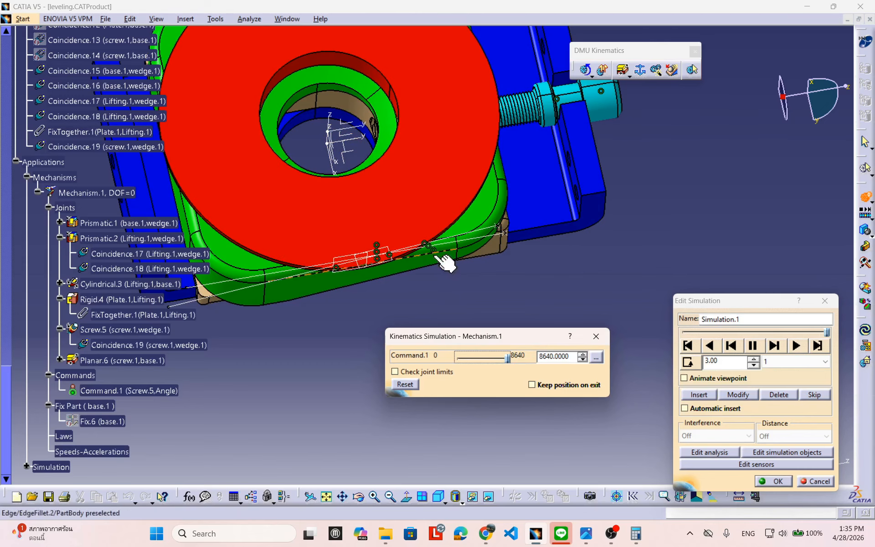
pyautogui.click(697, 393)
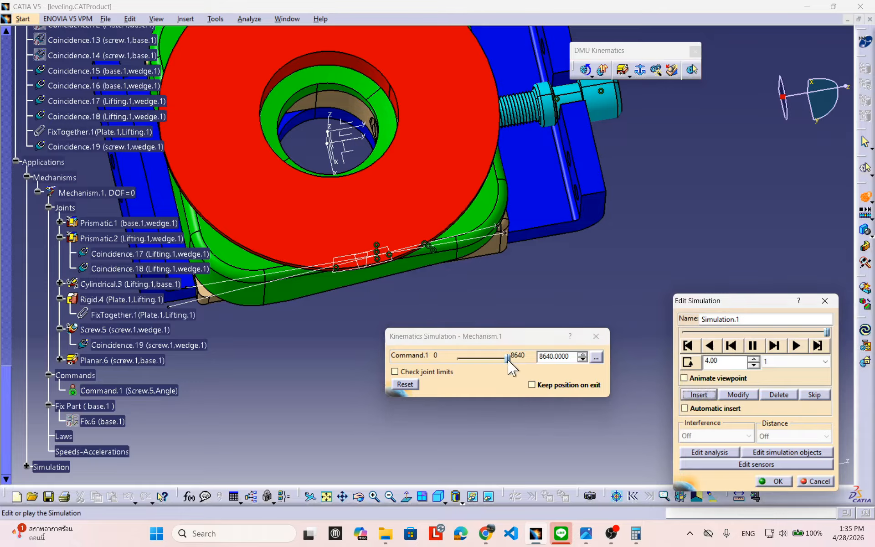
pyautogui.moveTo(509, 360); pyautogui.dragTo(423, 365)
pyautogui.click(699, 394)
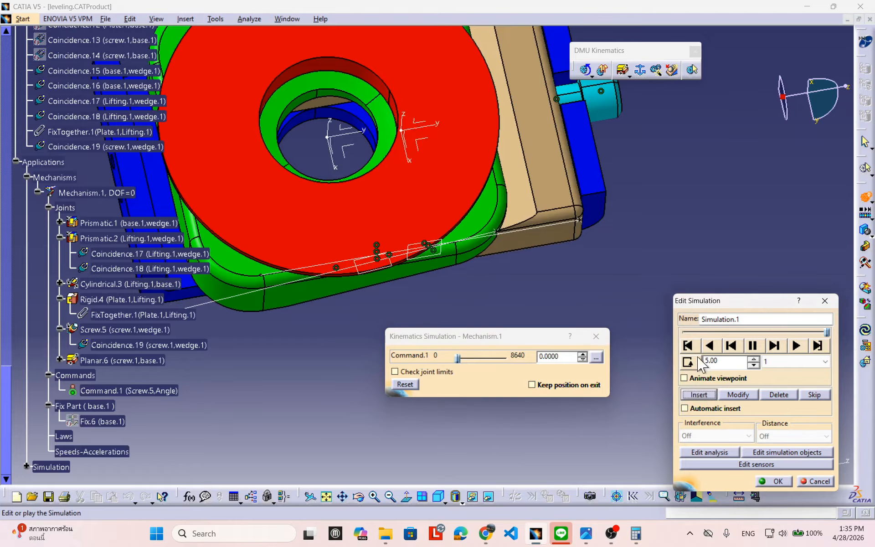
# Step: Set the simulation's interpolation step to 0.02, play the recorded motion, and change its loop mode
pyautogui.click(790, 363)
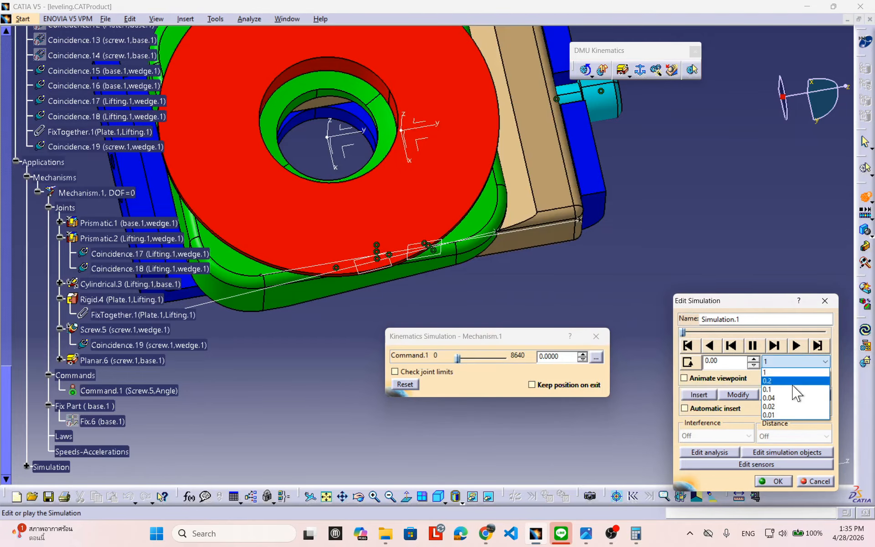
pyautogui.click(785, 407)
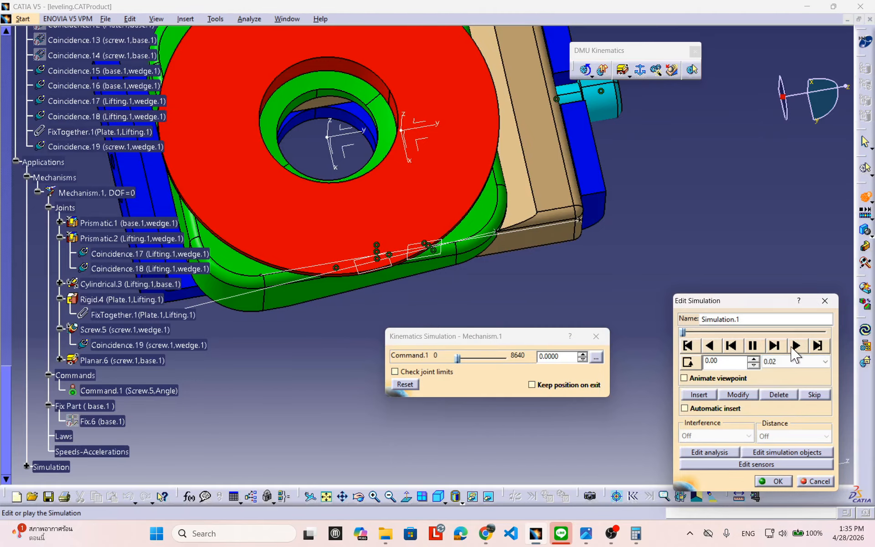
pyautogui.click(793, 348)
pyautogui.moveTo(454, 336); pyautogui.dragTo(501, 209, button='middle')
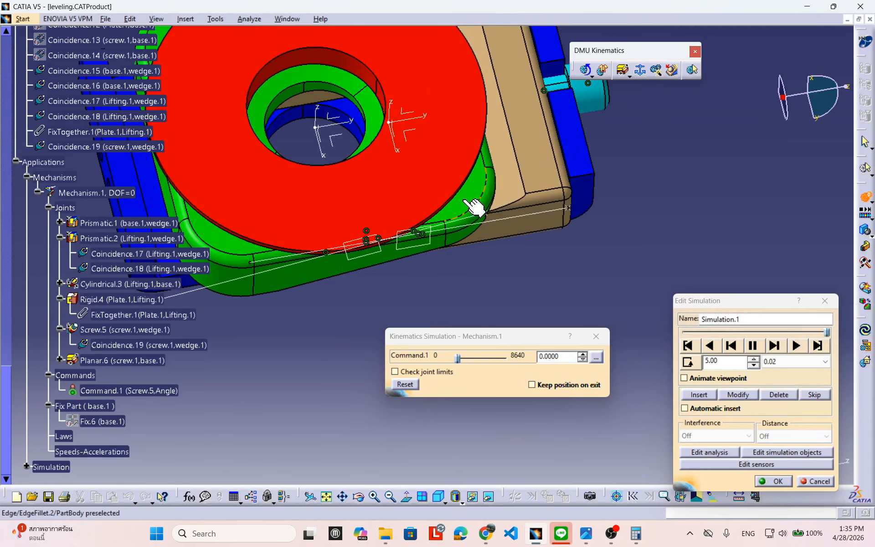
pyautogui.click(688, 363)
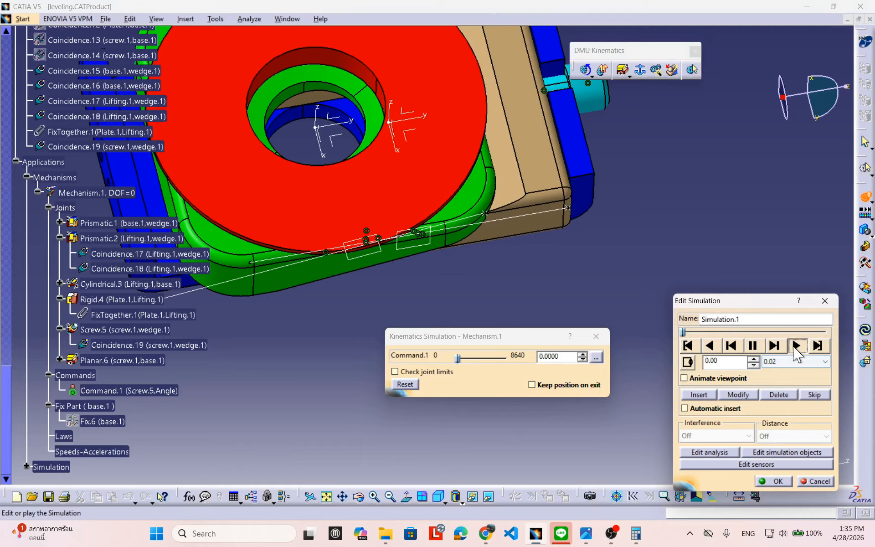
# Step: Replay the recorded motion with an interpolation step of 0.04, view it from several angles, and cancel the simulation edit
pyautogui.click(796, 346)
pyautogui.click(825, 361)
pyautogui.click(775, 386)
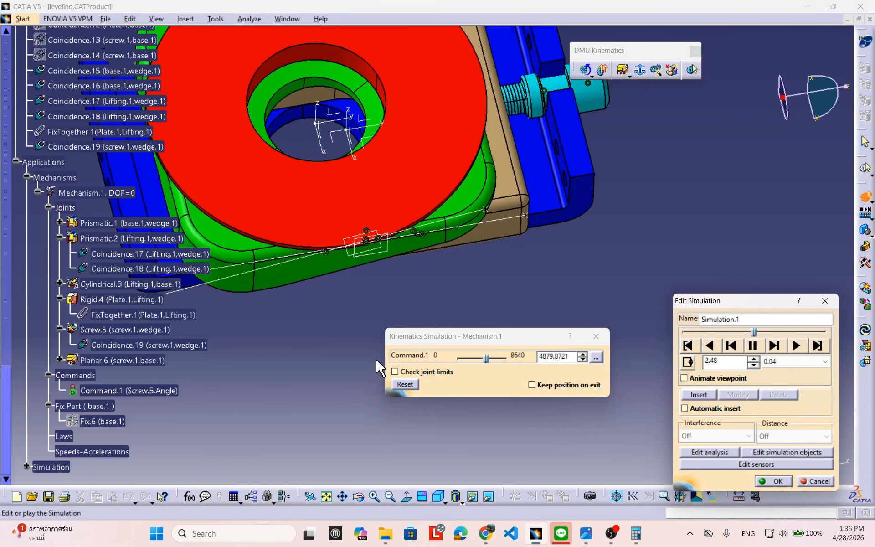
pyautogui.moveTo(350, 316); pyautogui.dragTo(369, 193, button='middle')
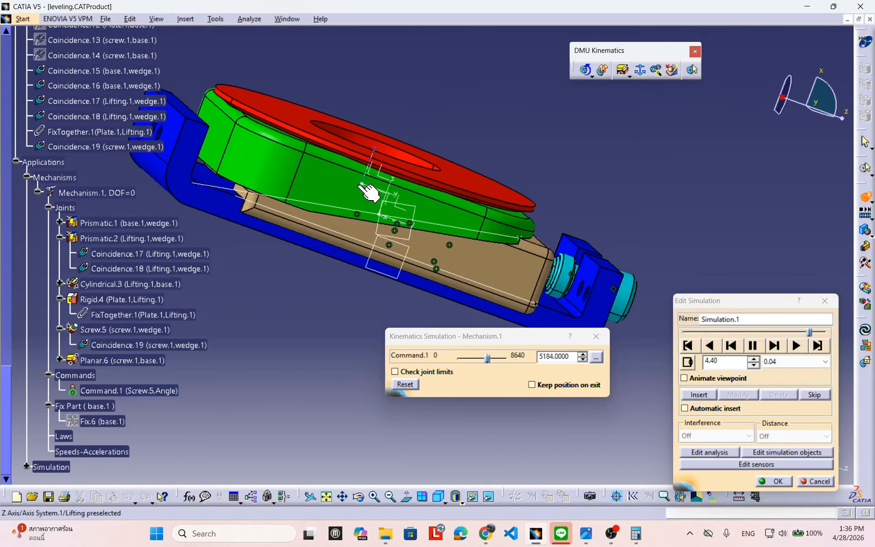
pyautogui.moveTo(384, 191); pyautogui.dragTo(449, 231, button='middle')
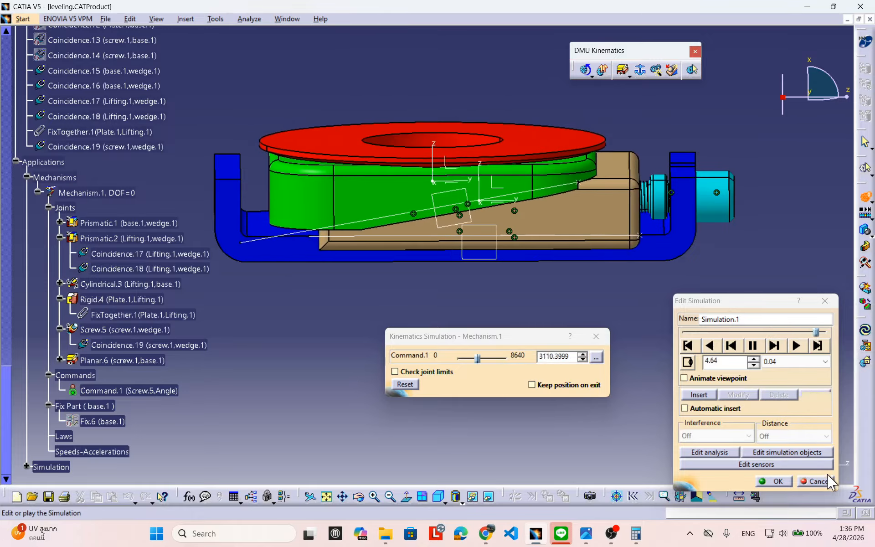
pyautogui.click(816, 482)
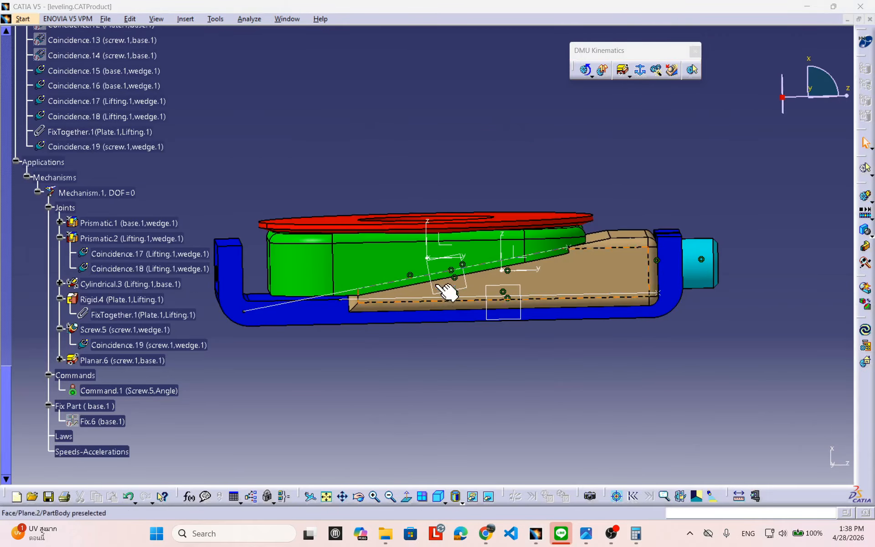
# Step: Attach the compass to the wedge's upper face and shift the wedge away from the base wall that carries the screw
pyautogui.moveTo(447, 292); pyautogui.dragTo(529, 291, button='middle')
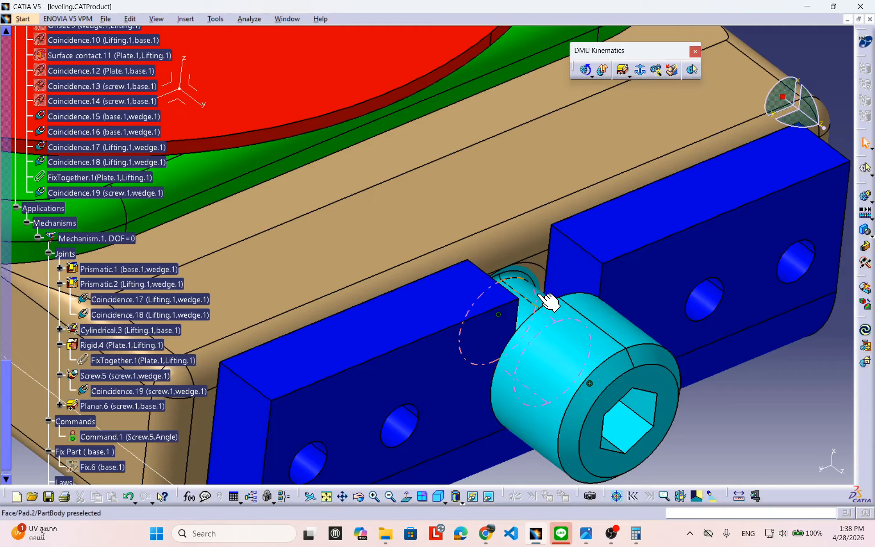
pyautogui.moveTo(527, 301); pyautogui.dragTo(556, 315, button='middle')
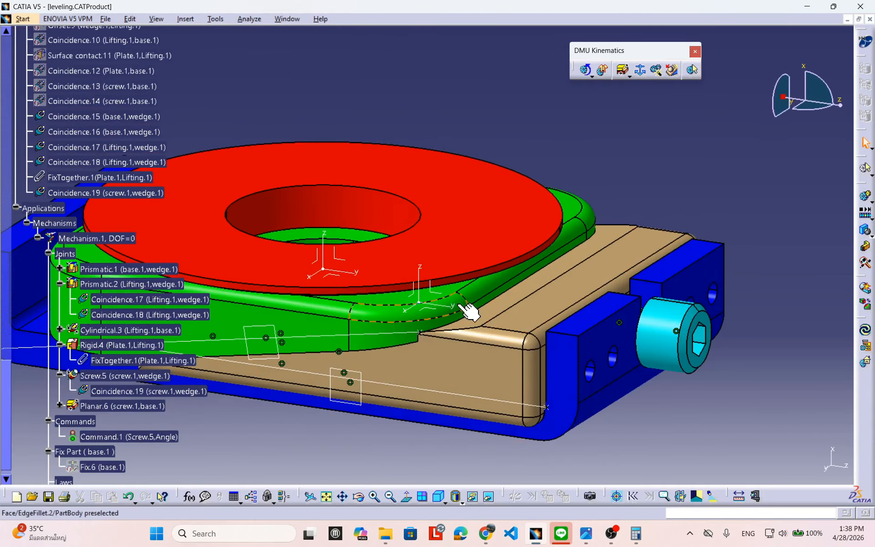
pyautogui.moveTo(470, 313); pyautogui.dragTo(590, 223, button='middle')
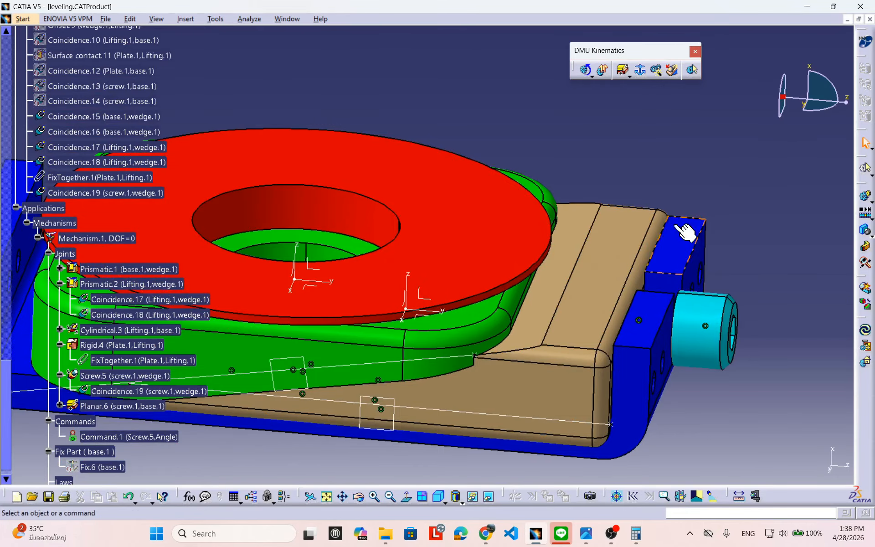
pyautogui.moveTo(686, 232); pyautogui.dragTo(739, 171, button='middle')
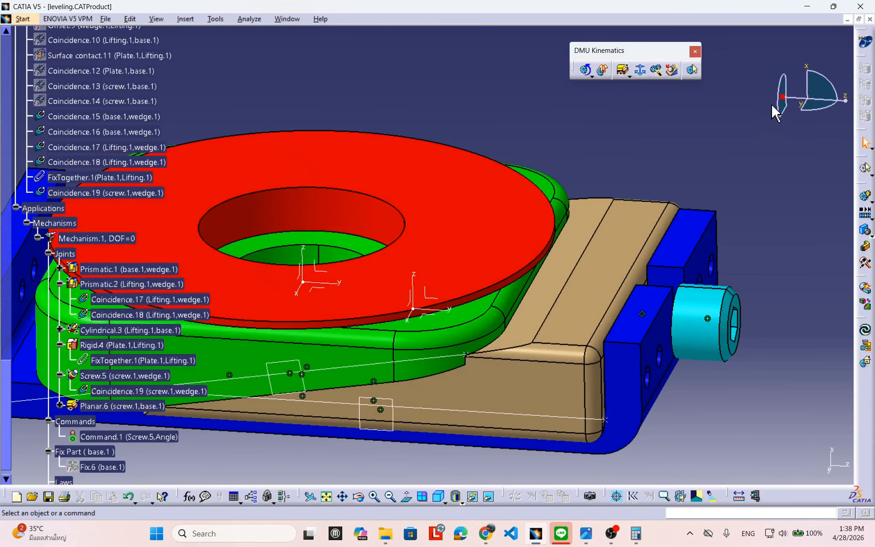
pyautogui.moveTo(772, 103); pyautogui.dragTo(731, 191, button='middle')
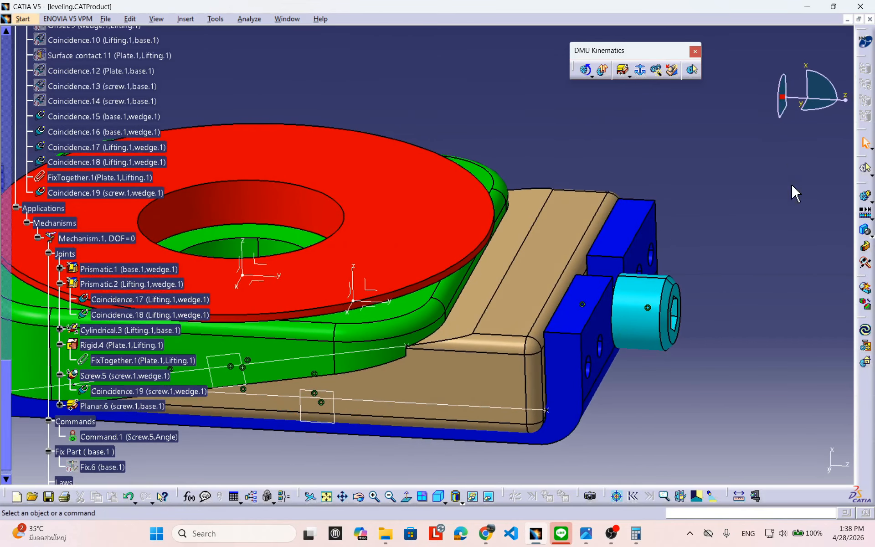
pyautogui.moveTo(795, 193); pyautogui.dragTo(756, 161, button='middle')
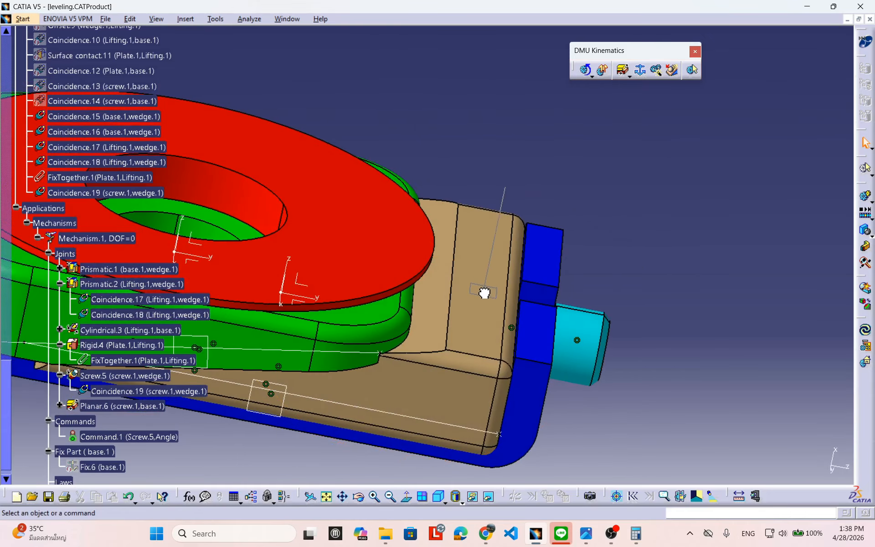
pyautogui.moveTo(524, 361); pyautogui.dragTo(502, 296, button='middle')
pyautogui.moveTo(499, 288); pyautogui.dragTo(467, 286)
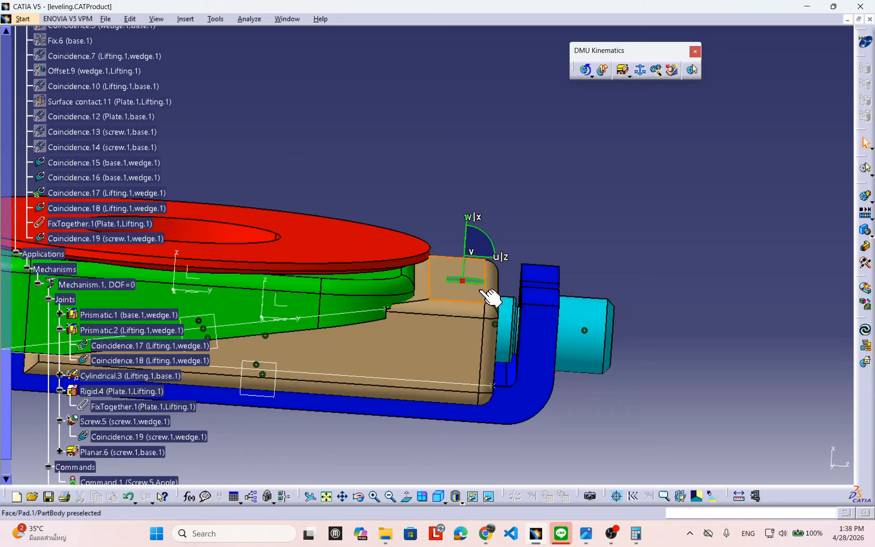
# Step: Shift the wedge further from the screw's collar along the compass axis, and return the compass to its default place
pyautogui.moveTo(617, 285); pyautogui.dragTo(575, 287, button='middle')
pyautogui.scroll(1, 604, 332)
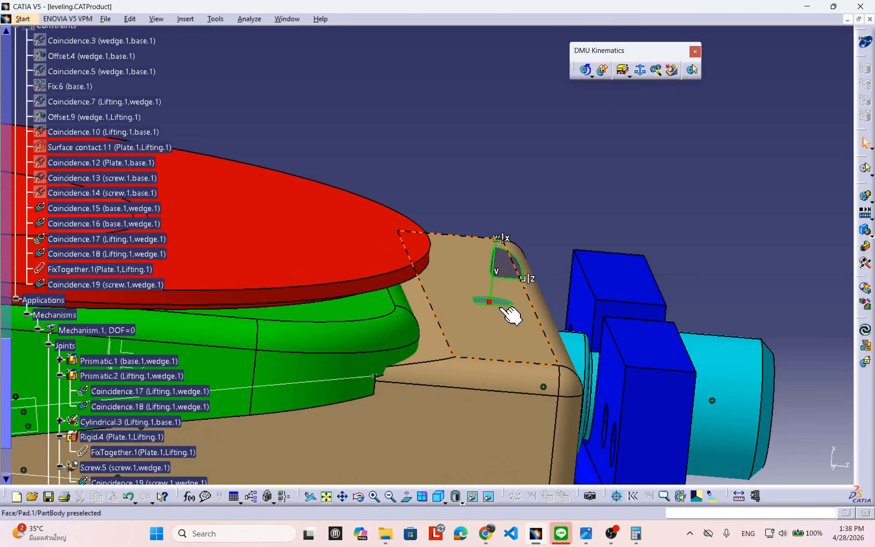
pyautogui.moveTo(503, 315); pyautogui.dragTo(486, 307)
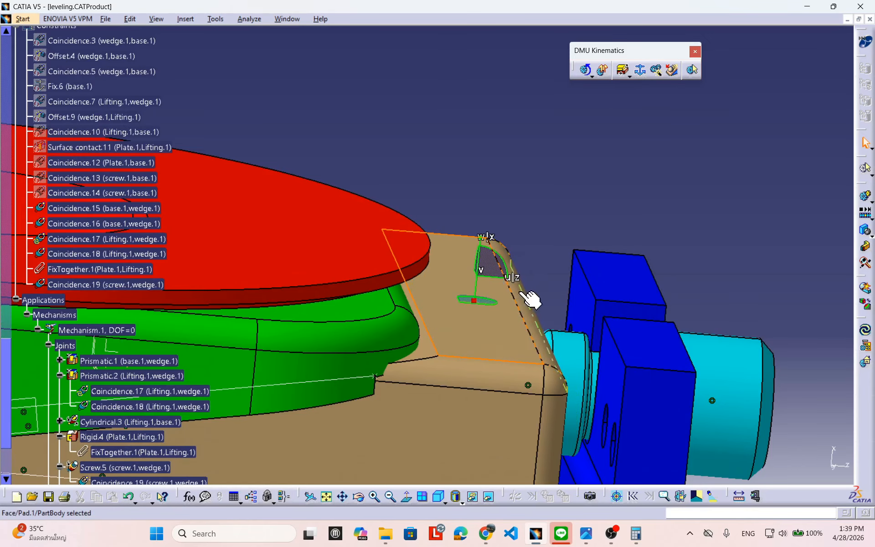
pyautogui.moveTo(625, 230); pyautogui.dragTo(561, 287, button='middle')
pyautogui.moveTo(491, 315); pyautogui.dragTo(476, 312)
pyautogui.moveTo(719, 179); pyautogui.dragTo(551, 179, button='middle')
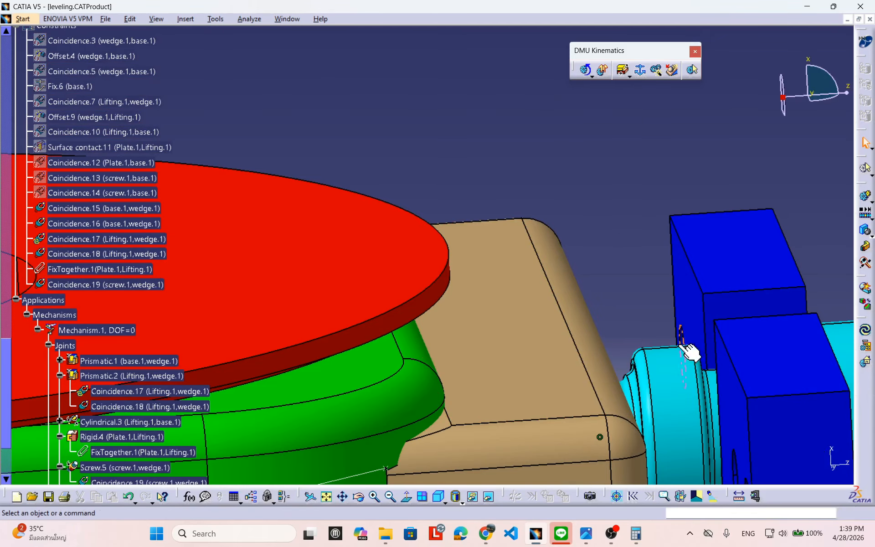
# Step: Switch to the Assembly Design workbench and undock the Move toolbar
pyautogui.moveTo(593, 238); pyautogui.dragTo(635, 303, button='middle')
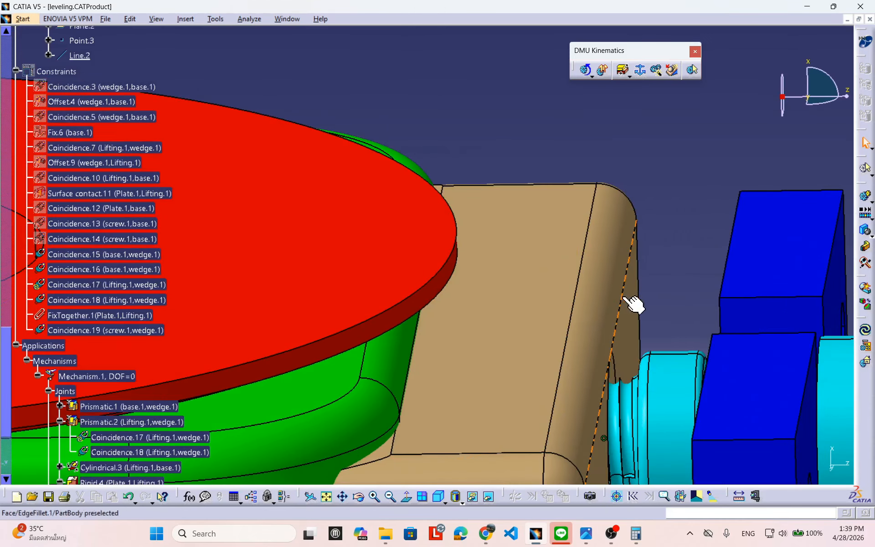
pyautogui.moveTo(513, 229); pyautogui.dragTo(494, 254, button='middle')
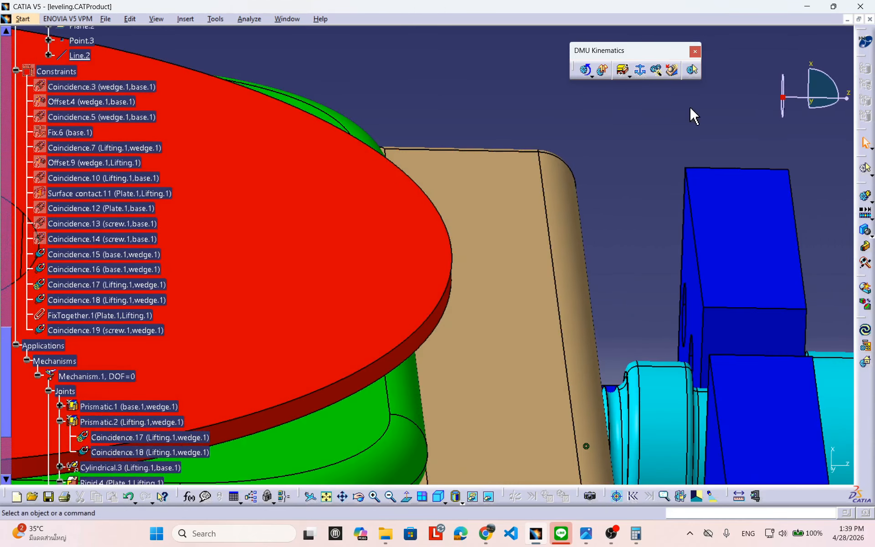
pyautogui.click(865, 41)
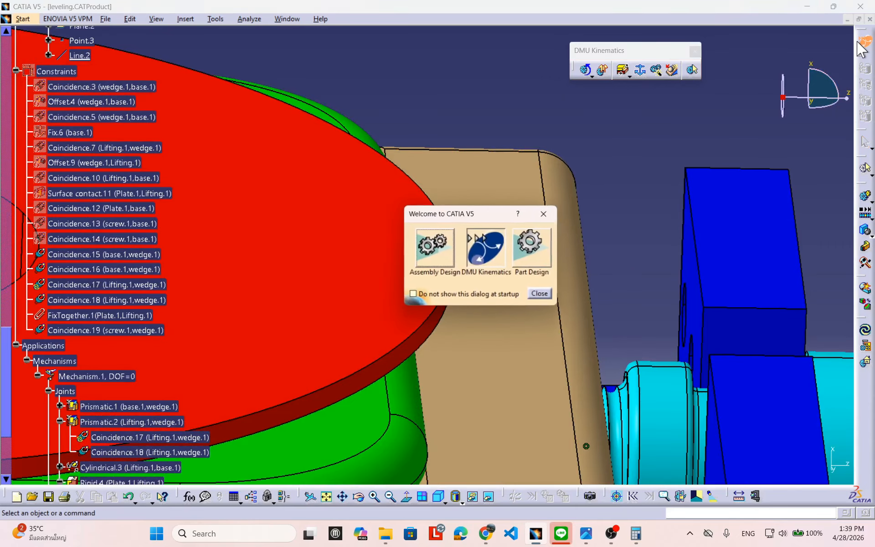
pyautogui.click(437, 244)
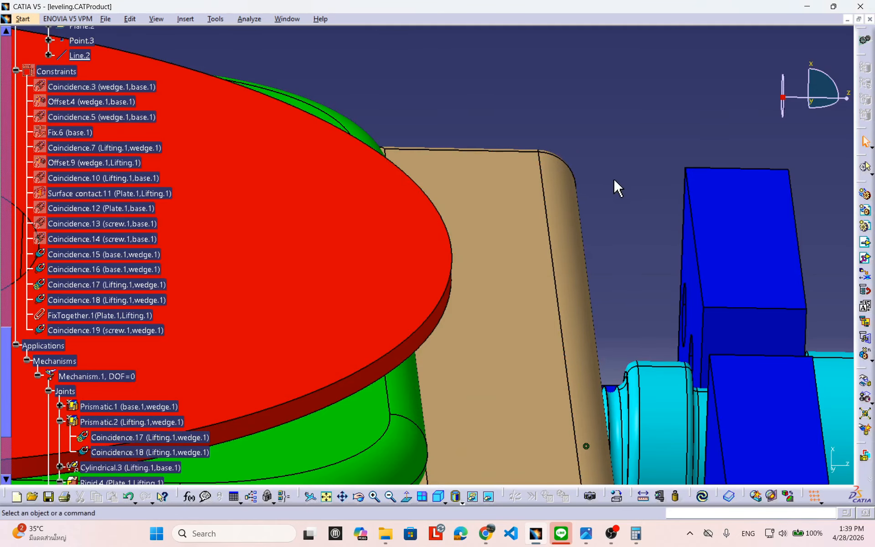
pyautogui.moveTo(616, 187); pyautogui.dragTo(606, 170, button='middle')
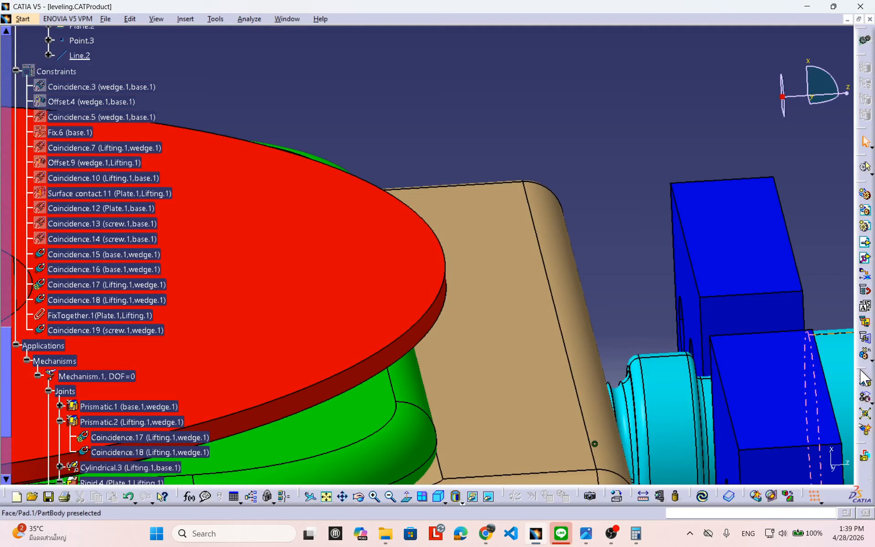
pyautogui.moveTo(465, 78); pyautogui.dragTo(455, 63)
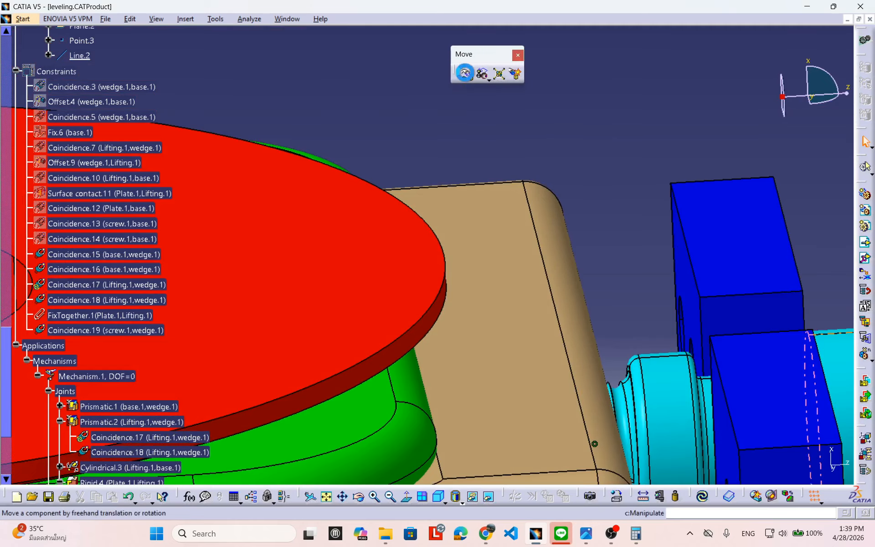
# Step: Snap the wedge's end face onto the facing surface of the screw's collar and finish the Snap command
pyautogui.click(485, 78)
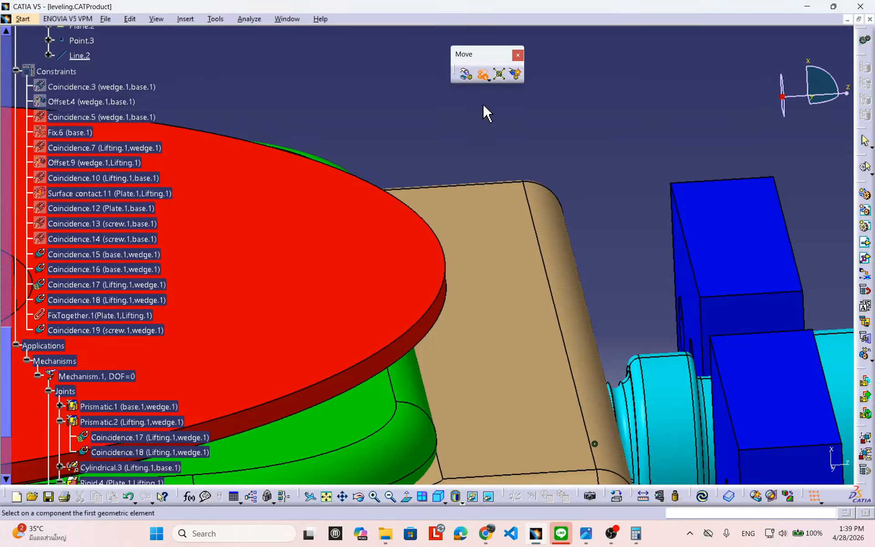
pyautogui.moveTo(693, 244); pyautogui.dragTo(616, 141, button='middle')
pyautogui.moveTo(557, 253); pyautogui.dragTo(539, 262, button='middle')
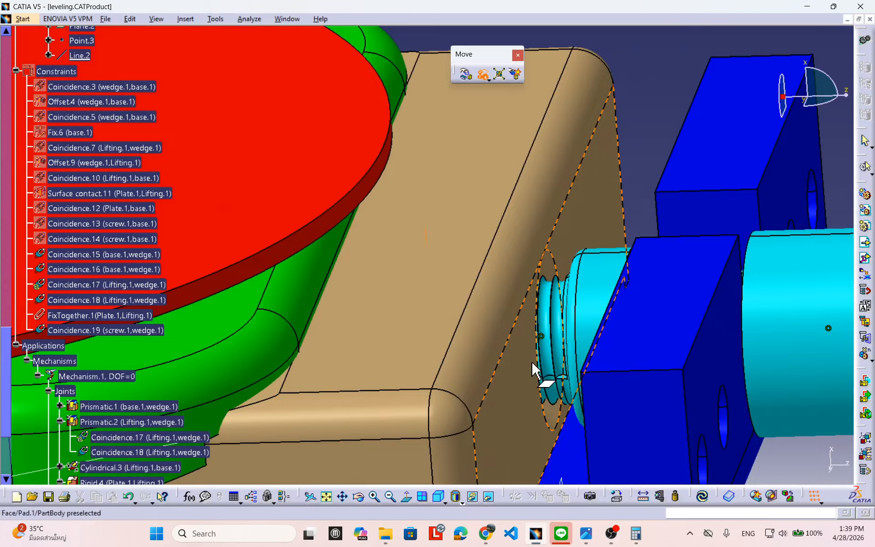
pyautogui.moveTo(537, 371); pyautogui.dragTo(526, 336, button='middle')
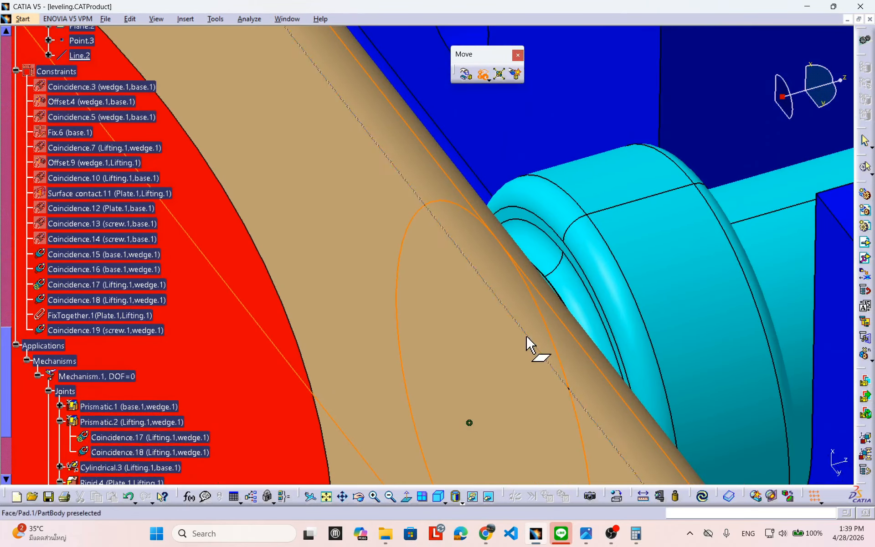
pyautogui.click(528, 222)
pyautogui.moveTo(643, 294); pyautogui.dragTo(485, 295, button='middle')
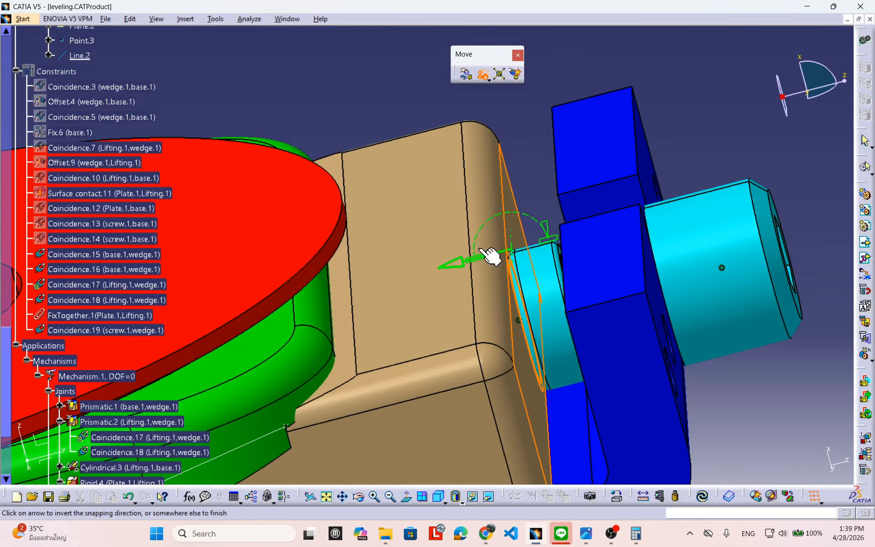
pyautogui.click(692, 141)
pyautogui.moveTo(691, 141); pyautogui.dragTo(717, 152, button='middle')
pyautogui.moveTo(610, 123); pyautogui.dragTo(602, 152, button='middle')
pyautogui.click(623, 113)
# Step: Check the repositioned wedge in the whole assembly and switch back to the DMU Kinematics workbench
pyautogui.moveTo(358, 283); pyautogui.dragTo(467, 237, button='middle')
pyautogui.moveTo(390, 280); pyautogui.dragTo(408, 303, button='middle')
pyautogui.moveTo(267, 250); pyautogui.dragTo(276, 273, button='middle')
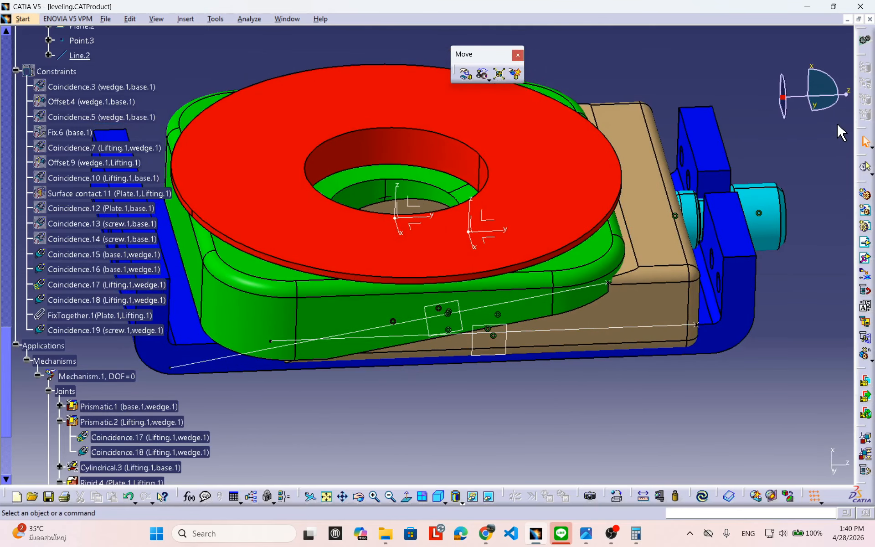
pyautogui.click(866, 42)
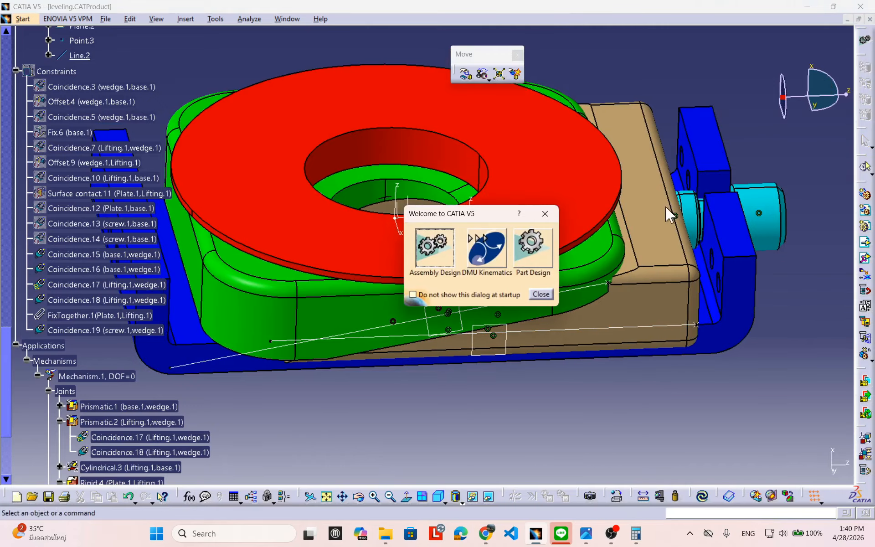
pyautogui.click(478, 240)
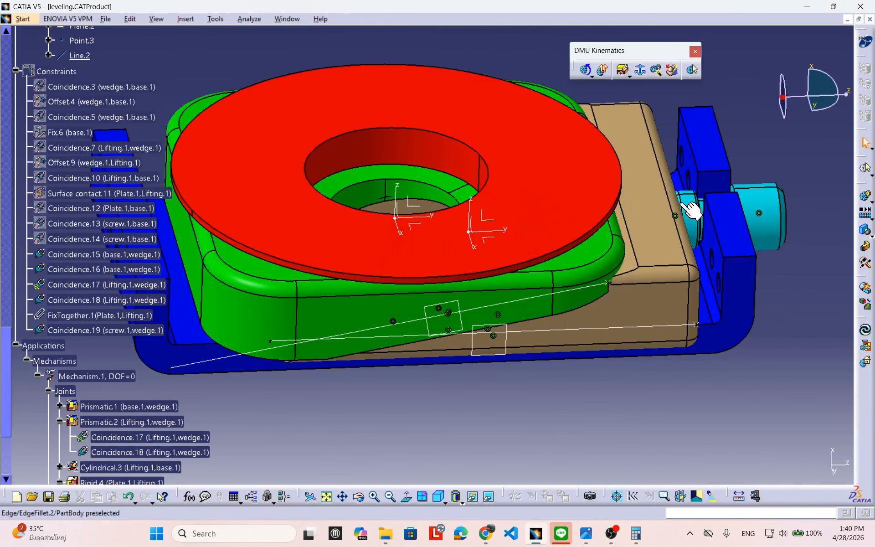
# Step: Update Mechanism.1 with the option to take current positions for rigid joints enabled
pyautogui.moveTo(777, 376); pyautogui.dragTo(611, 336, button='middle')
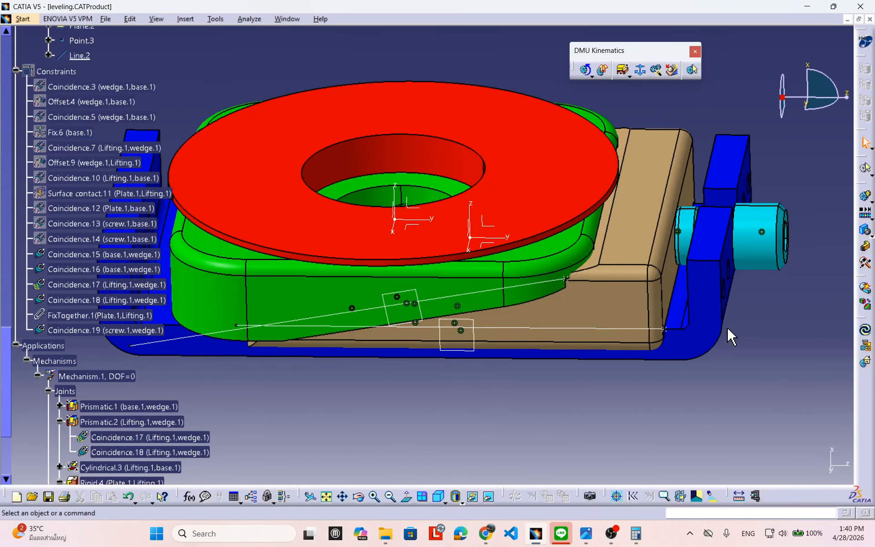
pyautogui.moveTo(787, 336); pyautogui.dragTo(751, 318, button='middle')
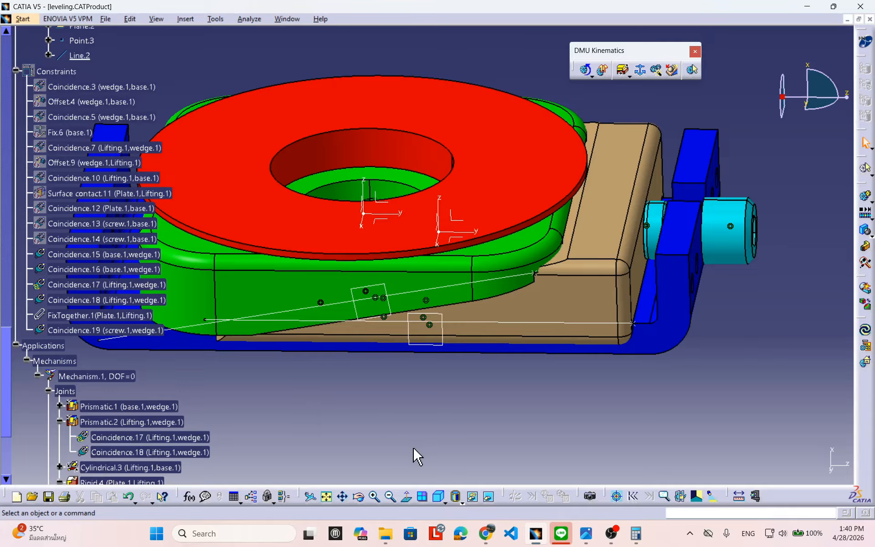
pyautogui.scroll(-3, 231, 445)
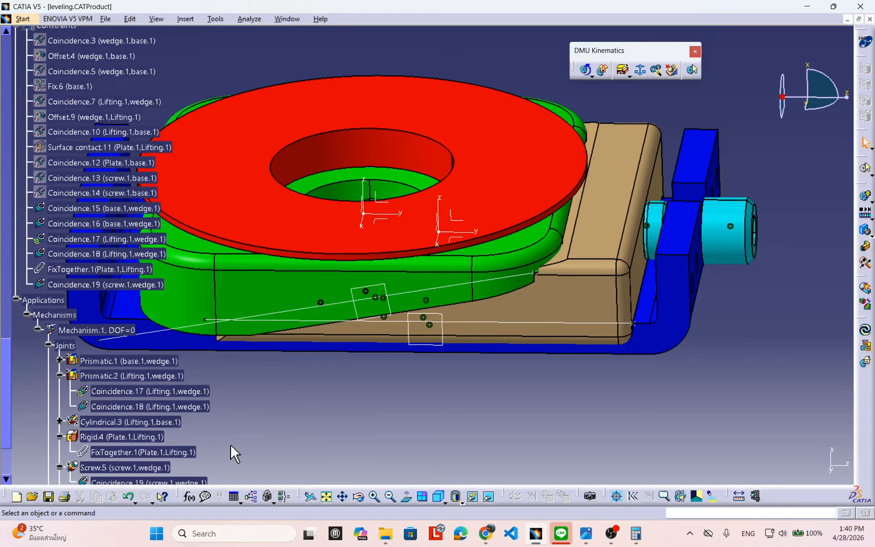
pyautogui.scroll(-3, 231, 444)
pyautogui.scroll(6, 231, 444)
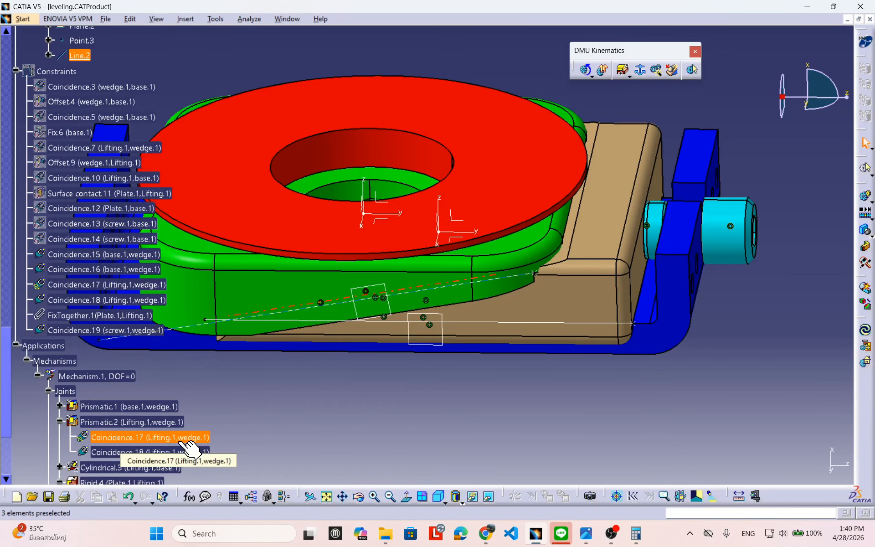
pyautogui.moveTo(624, 379); pyautogui.dragTo(660, 377, button='middle')
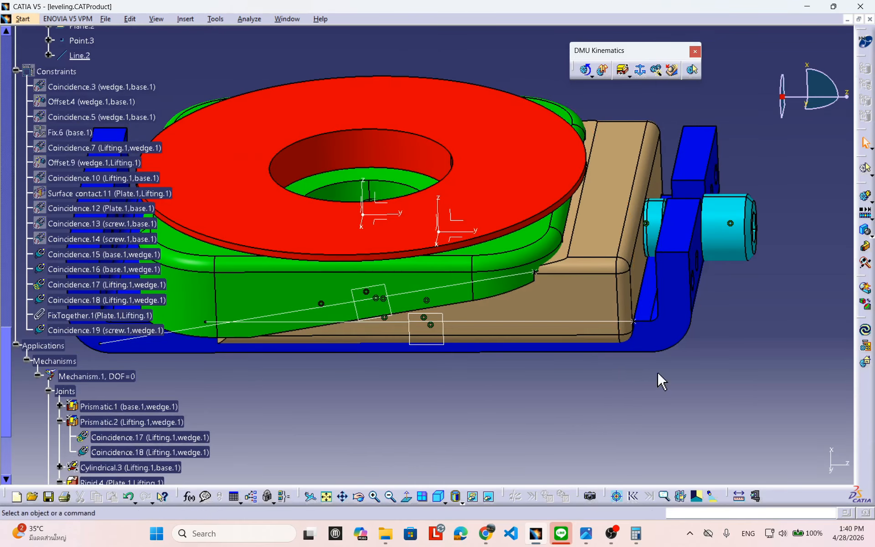
pyautogui.click(867, 332)
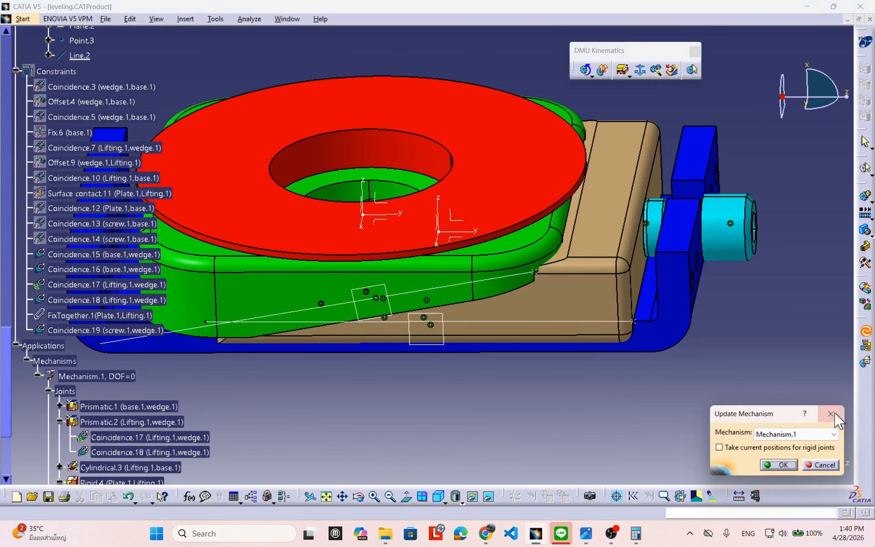
pyautogui.moveTo(777, 418); pyautogui.dragTo(770, 382)
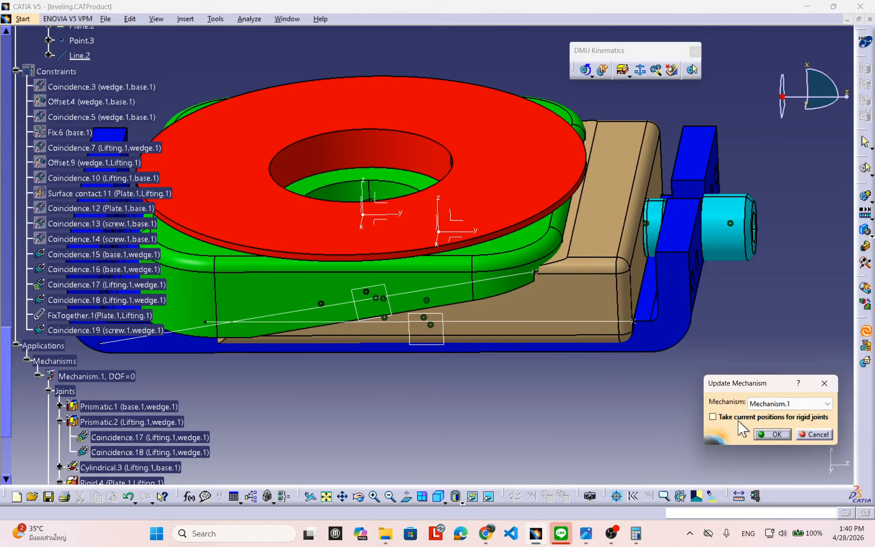
pyautogui.click(739, 418)
pyautogui.click(777, 434)
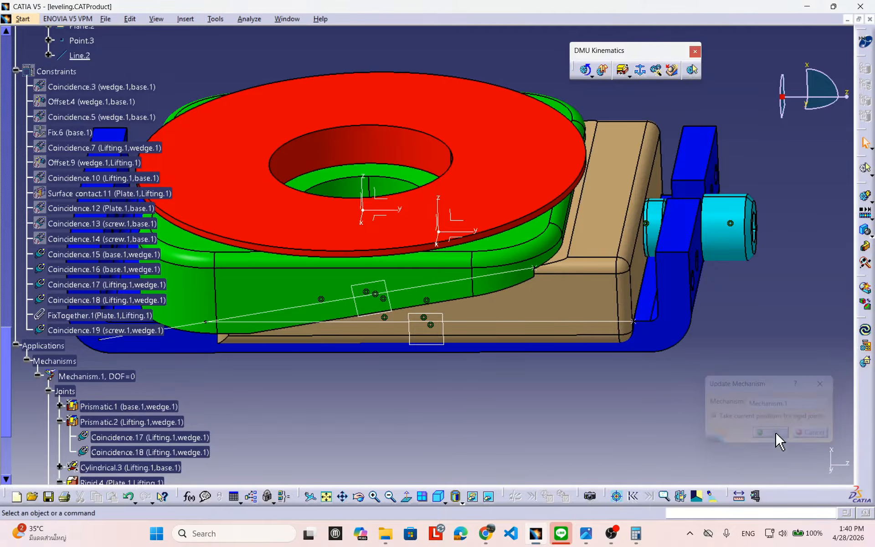
# Step: Hide the red plate and the green lifting part so the wedge and its slot are exposed
pyautogui.moveTo(543, 376); pyautogui.dragTo(472, 340, button='middle')
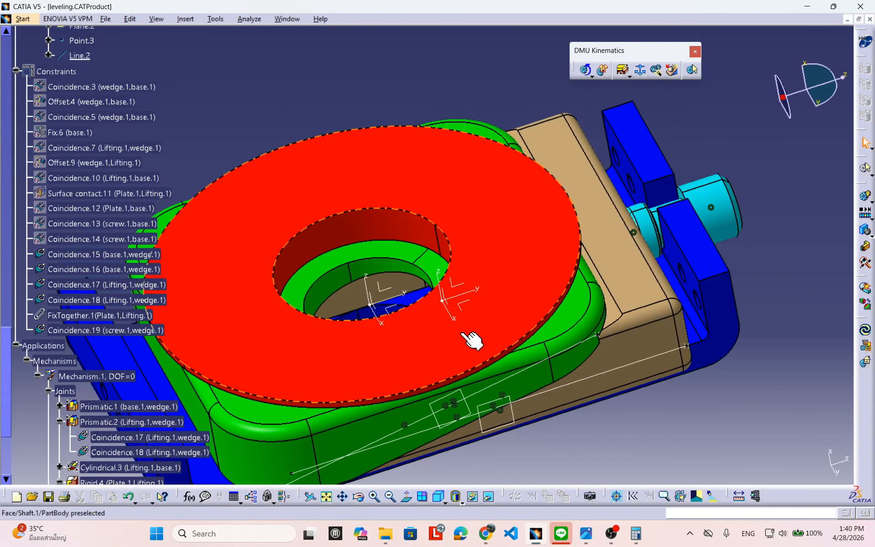
pyautogui.scroll(1, 395, 326)
pyautogui.moveTo(395, 326); pyautogui.dragTo(412, 323, button='middle')
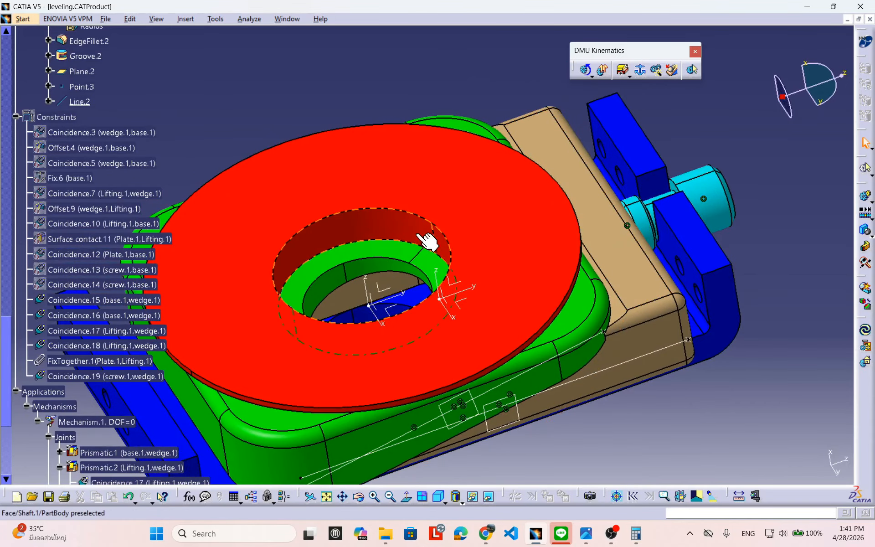
pyautogui.moveTo(422, 235); pyautogui.dragTo(356, 300, button='middle')
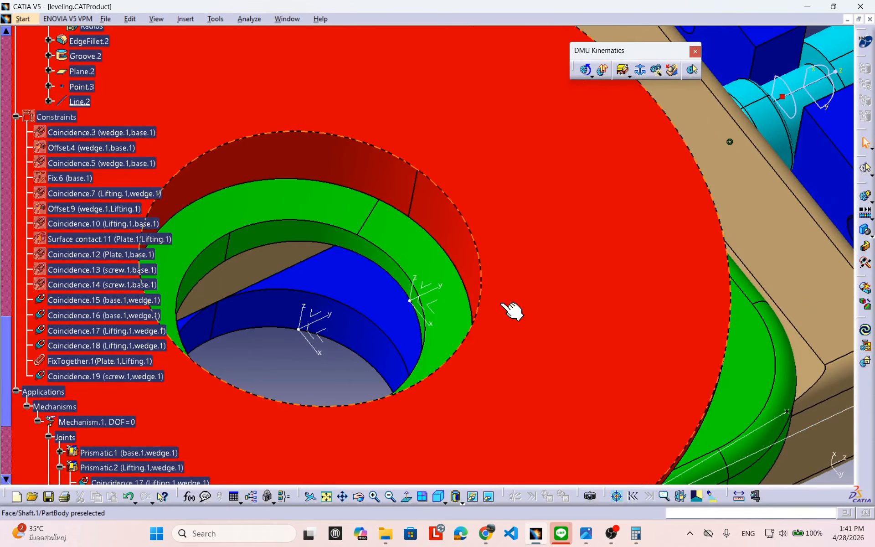
pyautogui.moveTo(482, 329); pyautogui.dragTo(563, 296, button='middle')
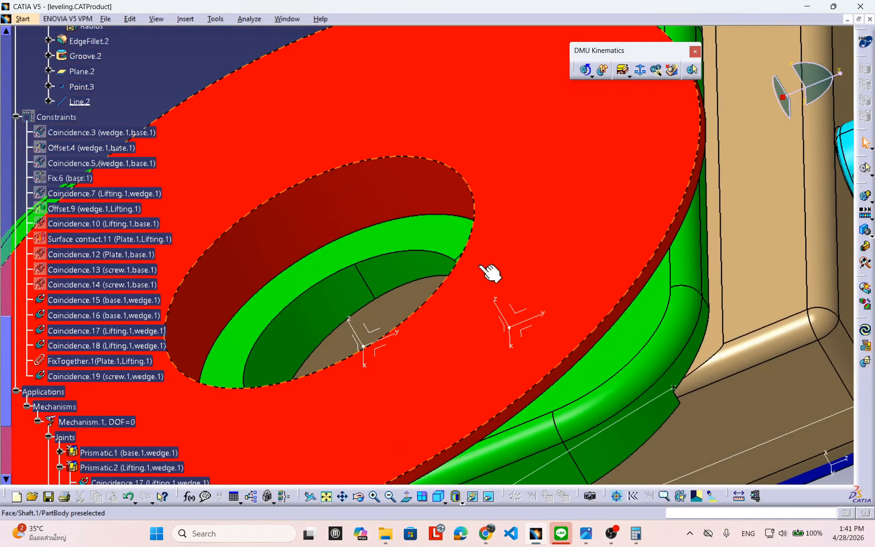
pyautogui.moveTo(490, 272); pyautogui.dragTo(461, 364, button='middle')
pyautogui.moveTo(525, 309); pyautogui.dragTo(547, 358, button='middle')
pyautogui.rightClick(483, 224)
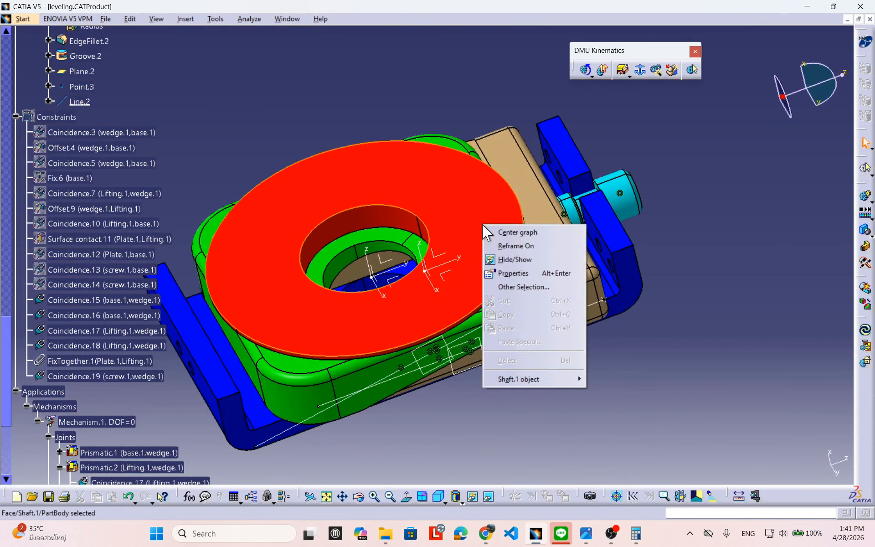
pyautogui.click(515, 259)
pyautogui.rightClick(517, 279)
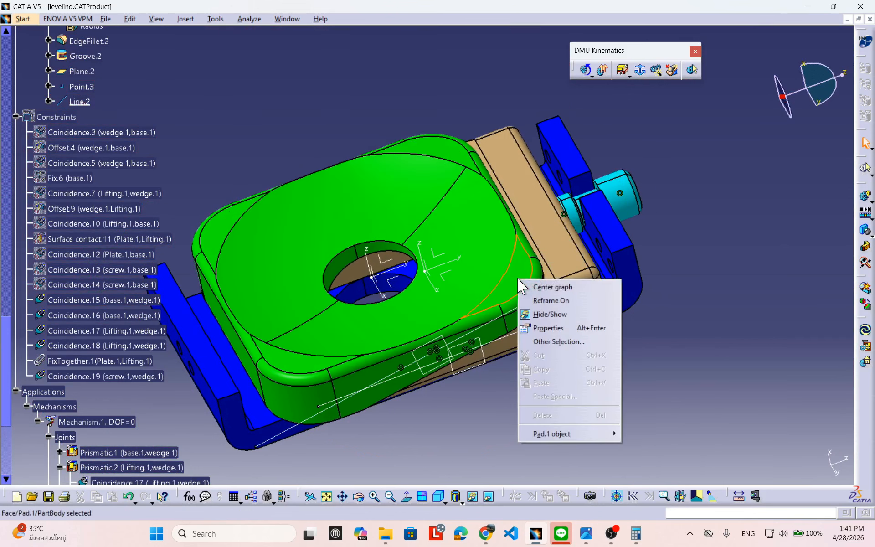
pyautogui.click(550, 314)
pyautogui.moveTo(512, 284); pyautogui.dragTo(529, 291, button='middle')
# Step: Measure the distance between the axis of the wedge slot's rounded end and the axis of the base's hole
pyautogui.click(739, 496)
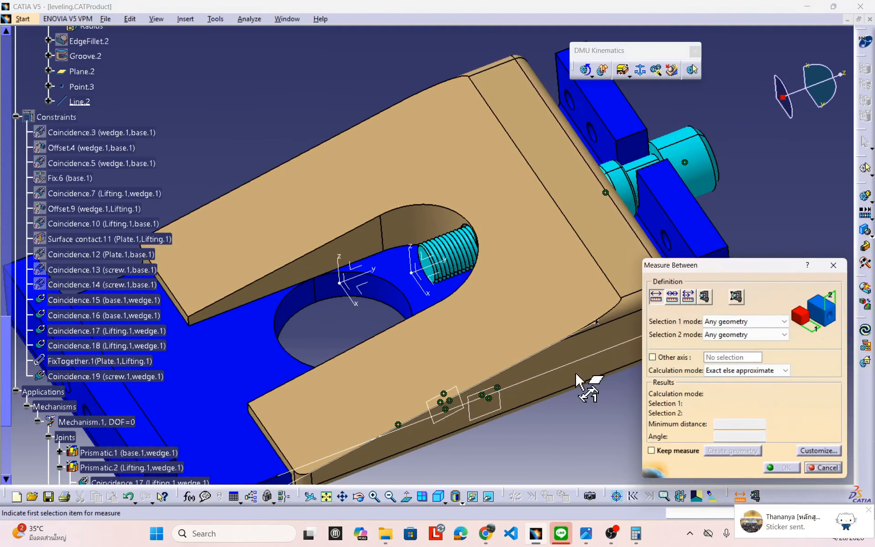
pyautogui.click(438, 222)
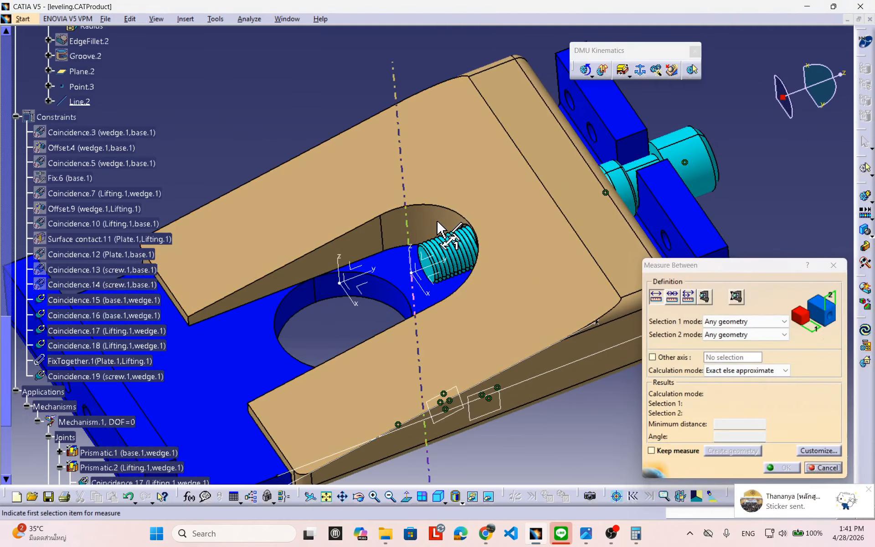
pyautogui.click(382, 298)
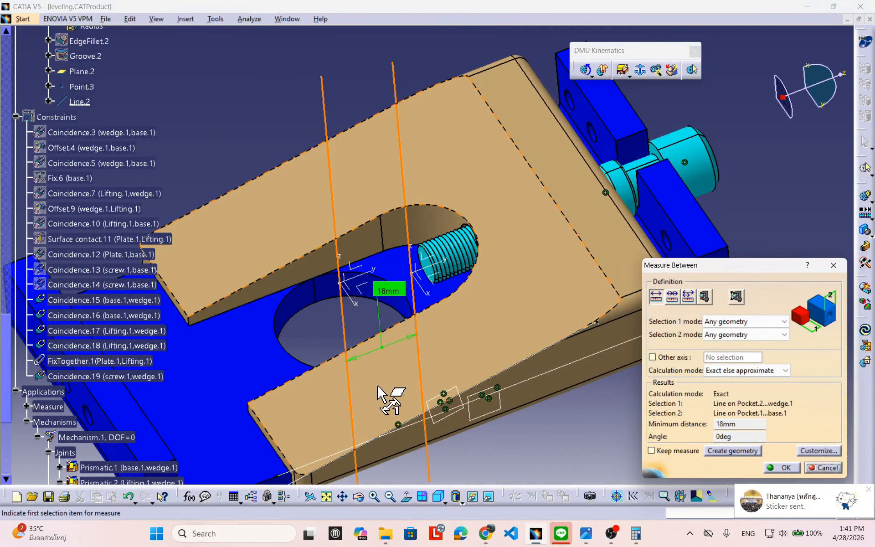
pyautogui.click(823, 467)
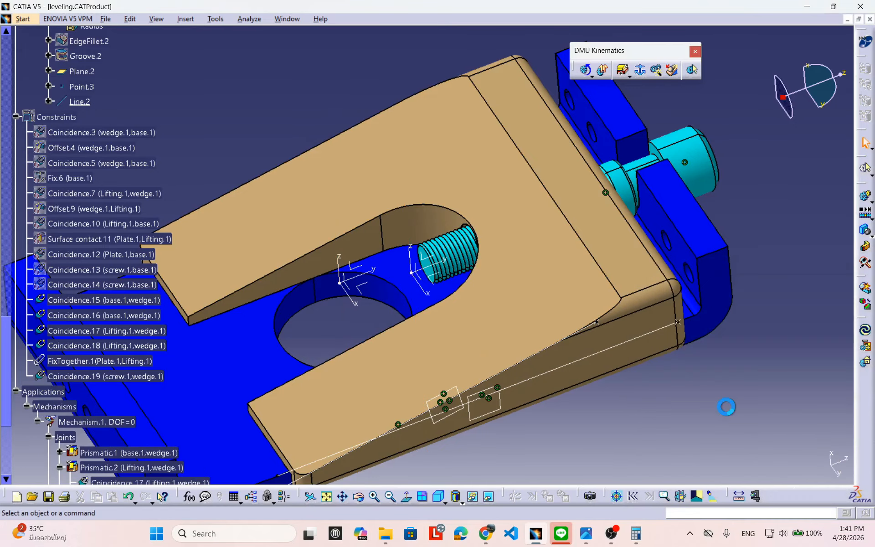
pyautogui.moveTo(410, 326); pyautogui.dragTo(488, 332, button='middle')
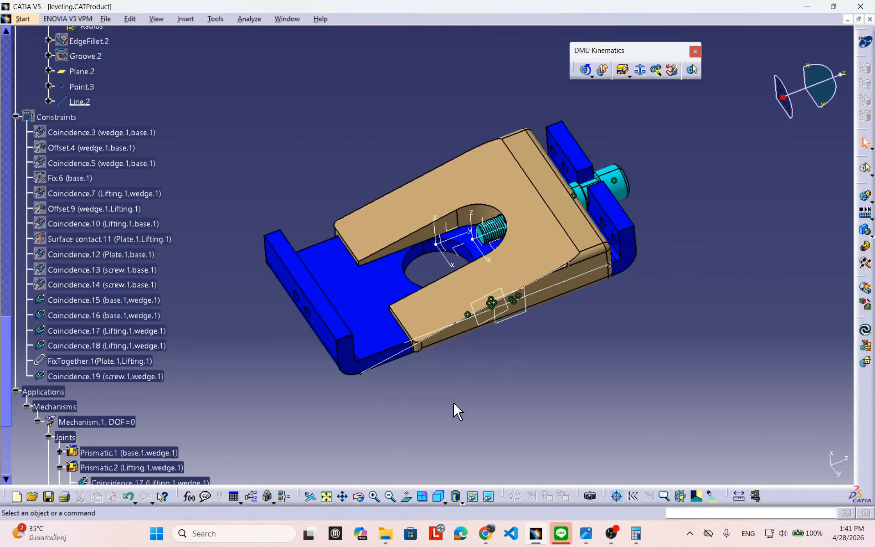
# Step: Switch to Calculator, compute 18 × 360 for the screw's total rotation and minimize it again
pyautogui.click(636, 533)
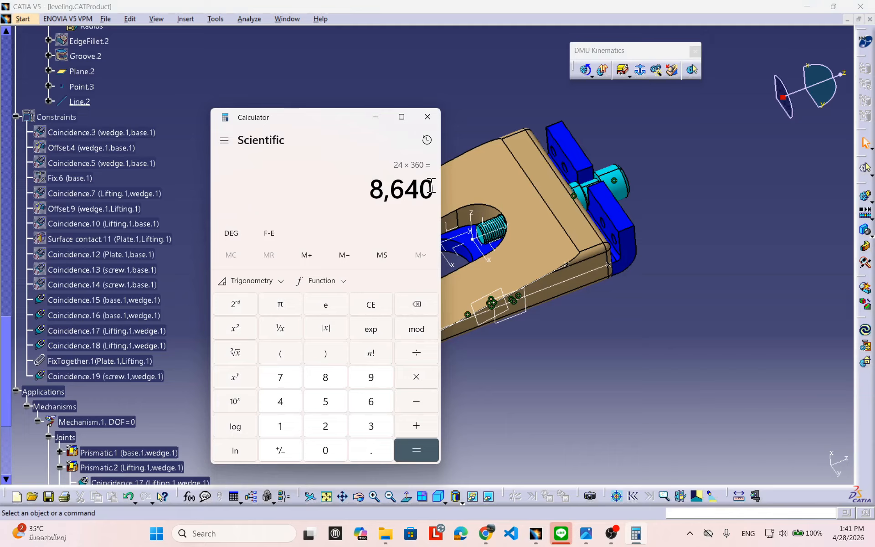
pyautogui.click(372, 310)
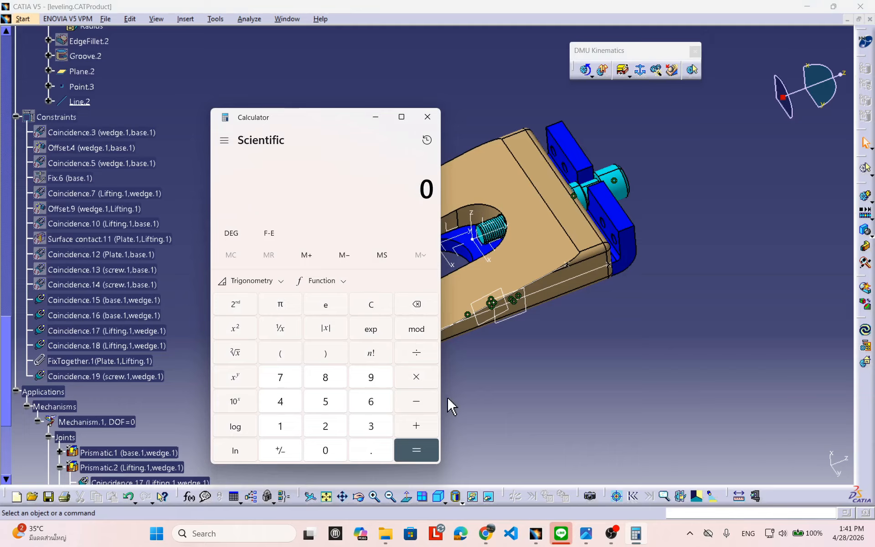
pyautogui.moveTo(570, 544)
pyautogui.write('18 ×')
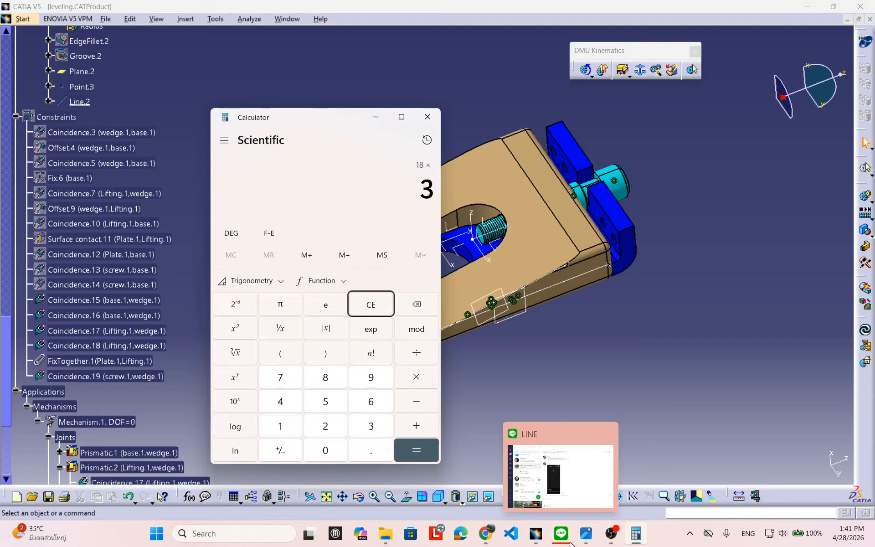
pyautogui.press('Return')
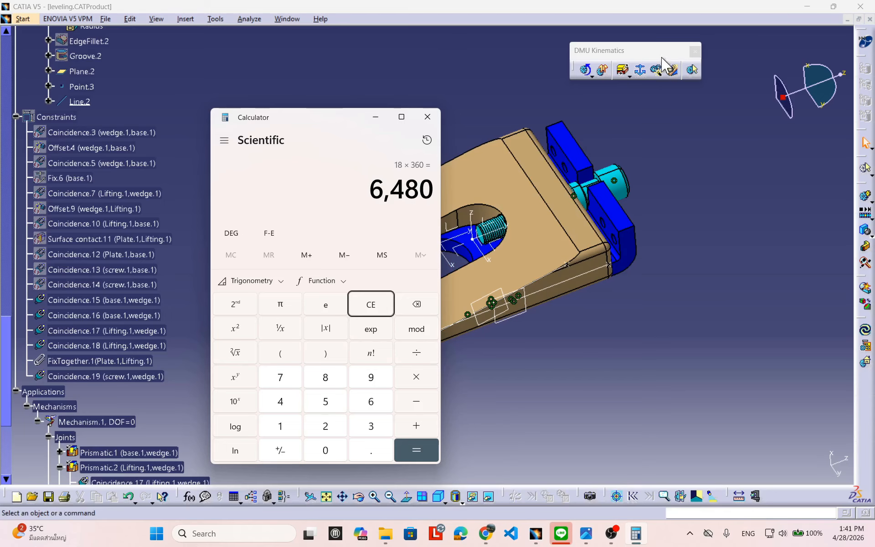
pyautogui.click(375, 120)
# Step: Edit the Screw.5 joint and set its second upper limit to 6480deg
pyautogui.scroll(-2, 197, 416)
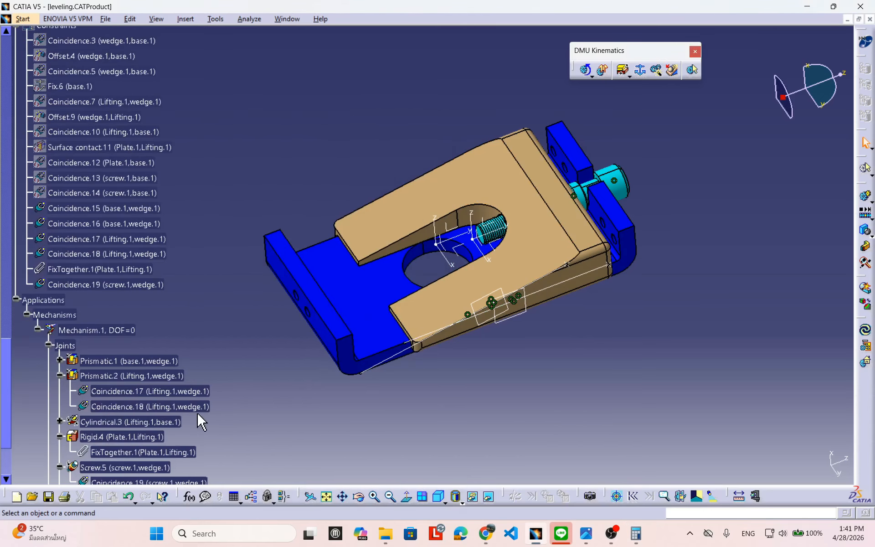
pyautogui.scroll(-2, 183, 453)
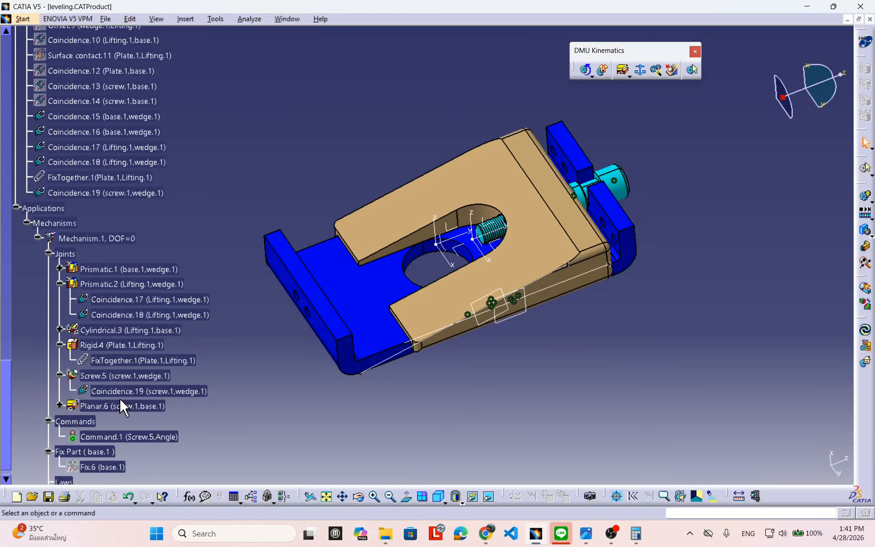
pyautogui.doubleClick(119, 380)
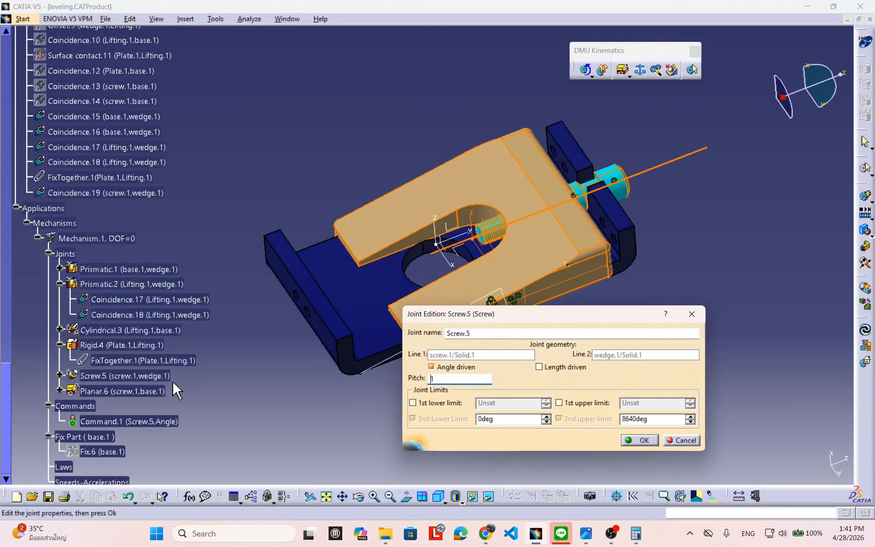
pyautogui.moveTo(636, 419); pyautogui.dragTo(615, 419)
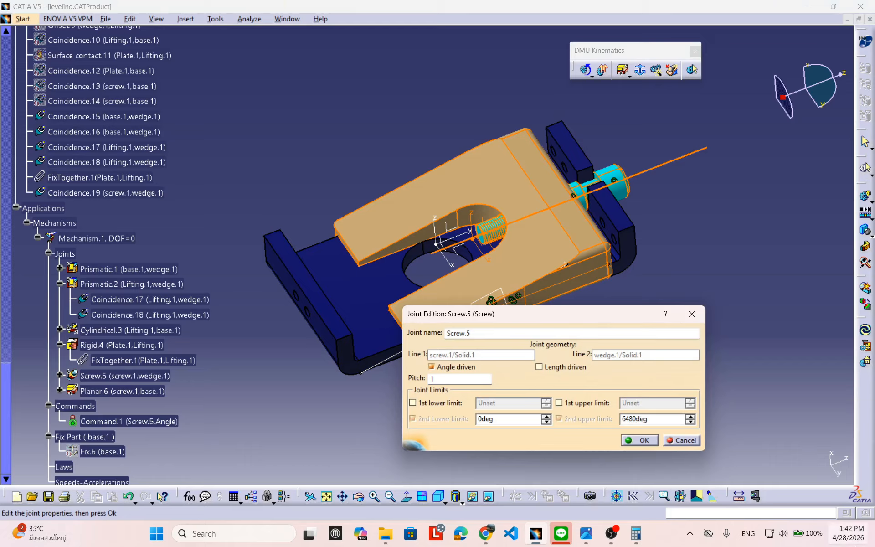
pyautogui.click(641, 440)
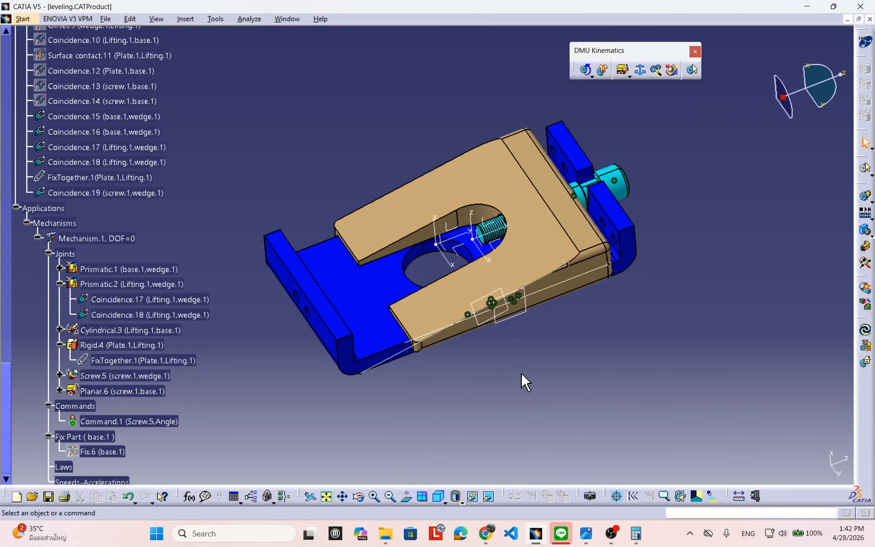
# Step: Bring the red plate and the green lifting part back from the hidden space into the visible assembly
pyautogui.click(472, 496)
pyautogui.rightClick(480, 165)
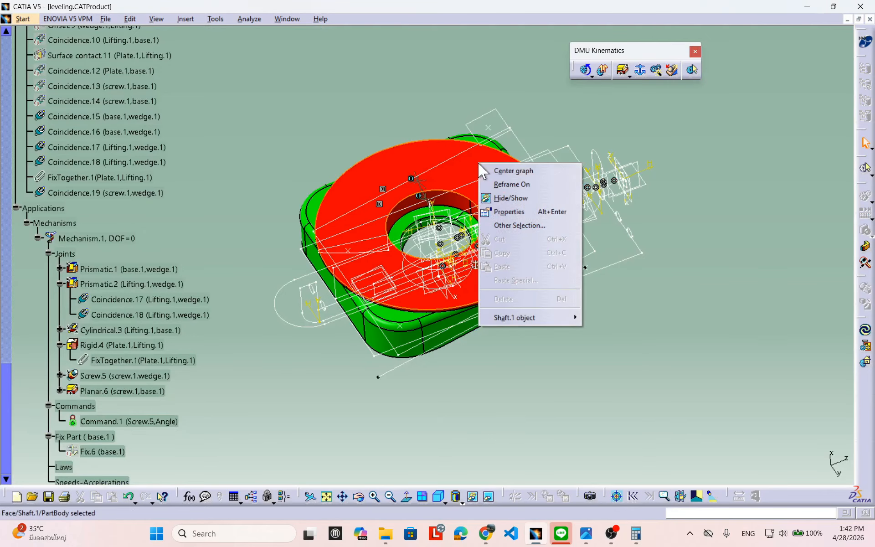
pyautogui.click(505, 196)
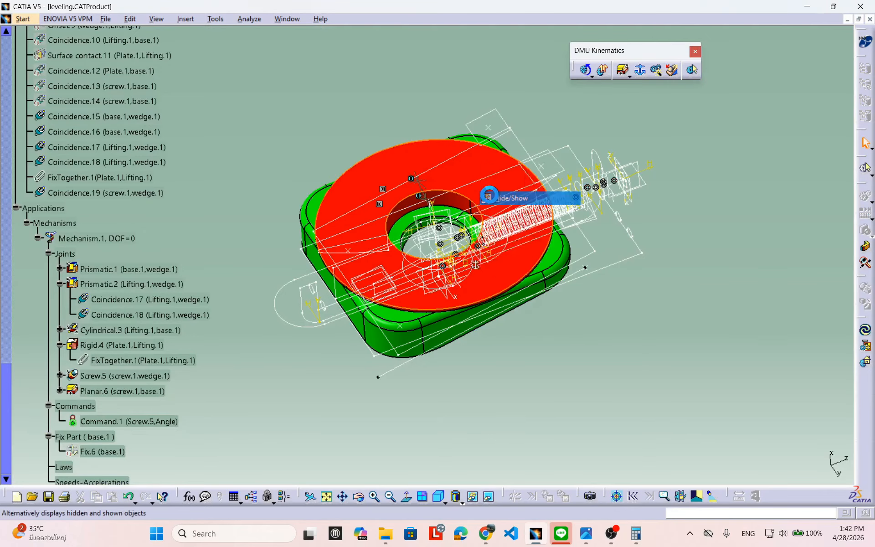
pyautogui.rightClick(553, 256)
pyautogui.click(572, 292)
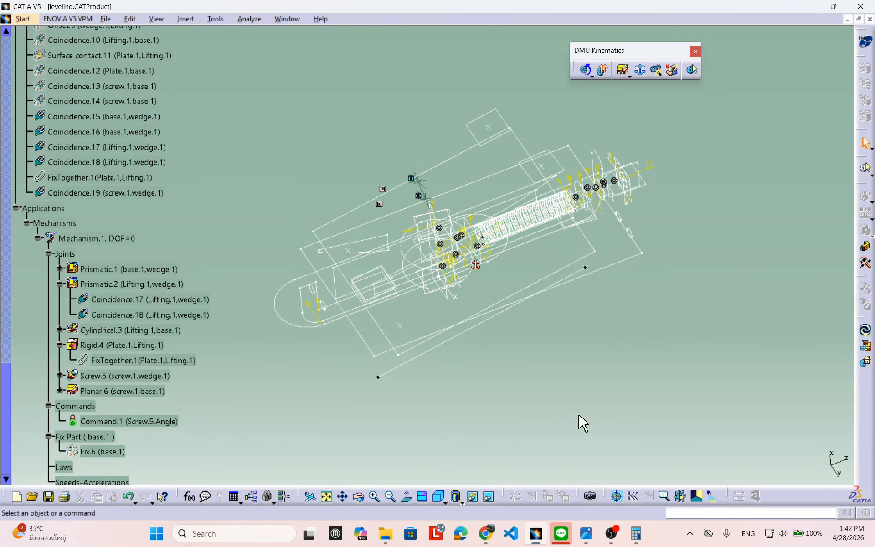
pyautogui.click(490, 496)
pyautogui.moveTo(622, 371); pyautogui.dragTo(563, 351, button='middle')
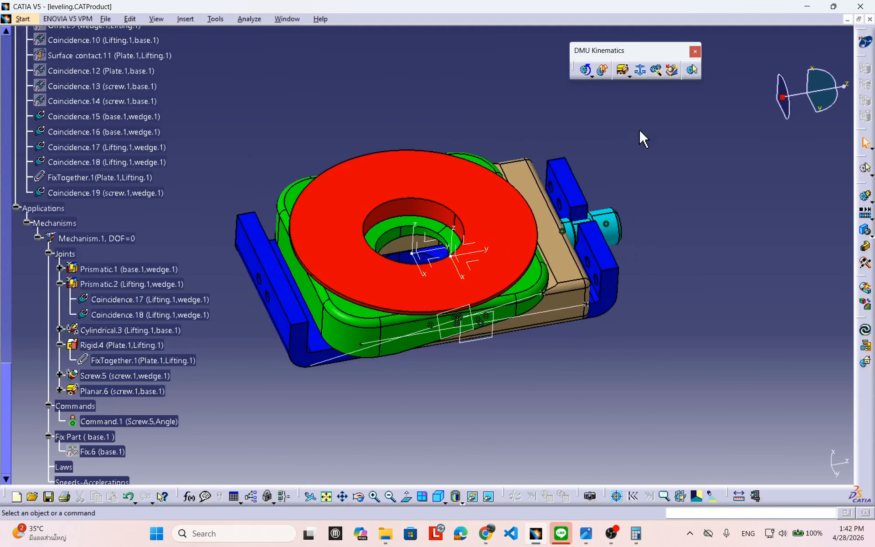
pyautogui.click(866, 197)
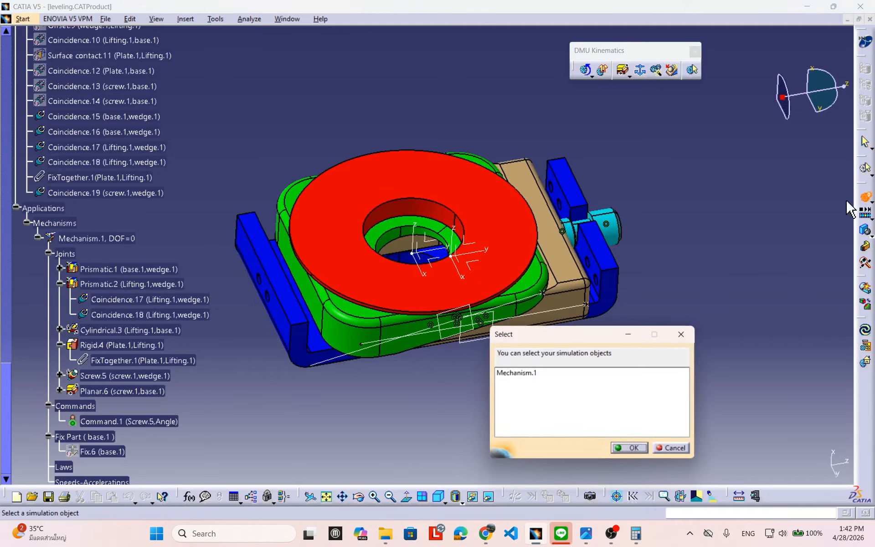
pyautogui.click(528, 373)
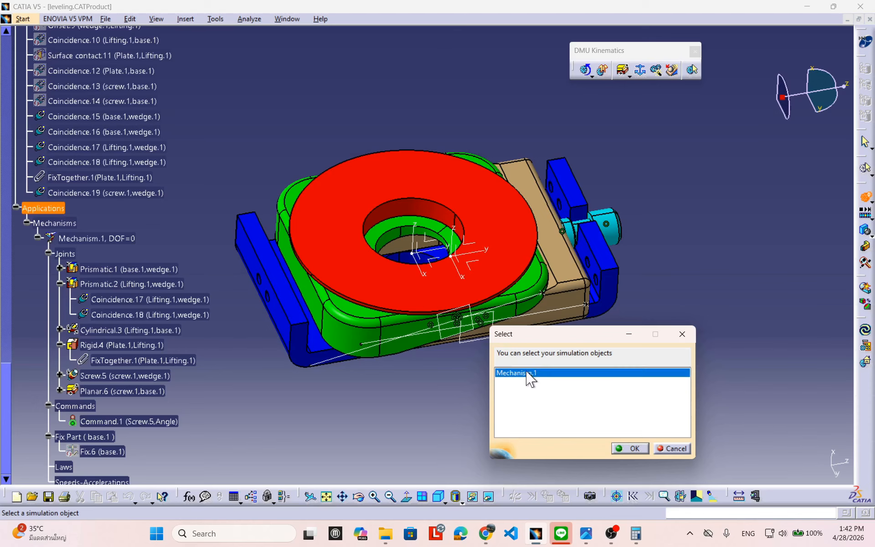
pyautogui.click(632, 449)
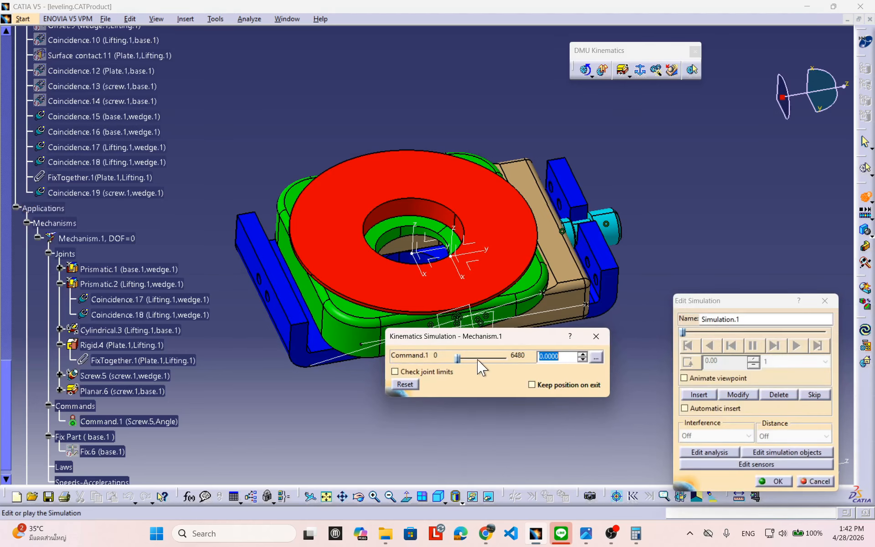
pyautogui.click(817, 482)
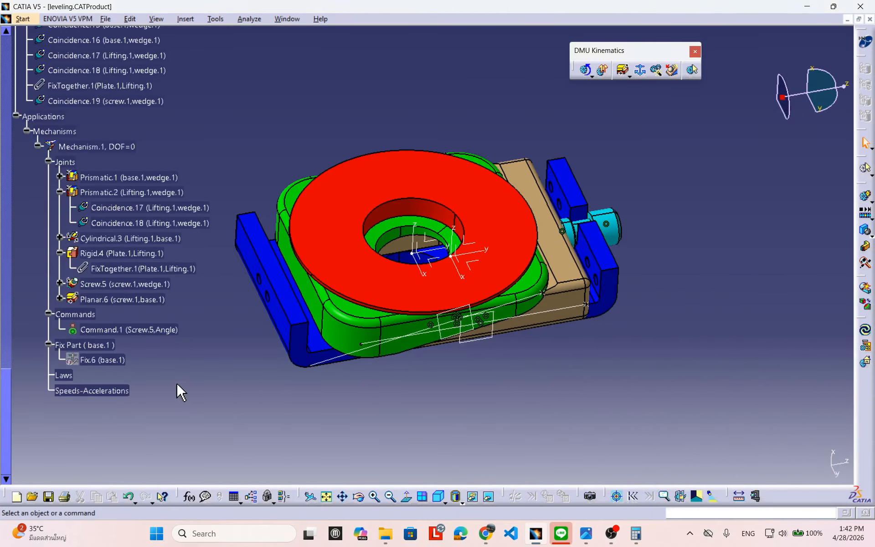
# Step: Create a simulation of Mechanism.1, drive Command.1 to 6480 and insert four shots at that position
pyautogui.click(865, 196)
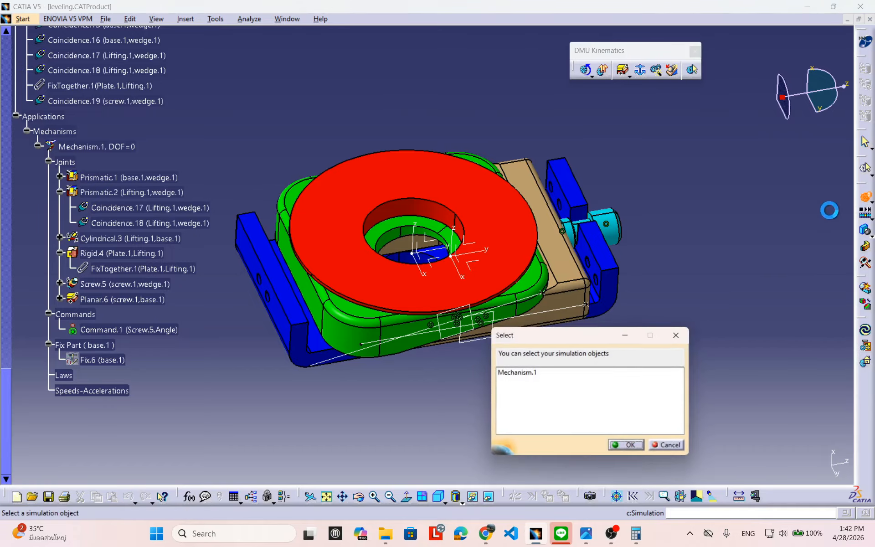
pyautogui.click(497, 377)
pyautogui.click(631, 448)
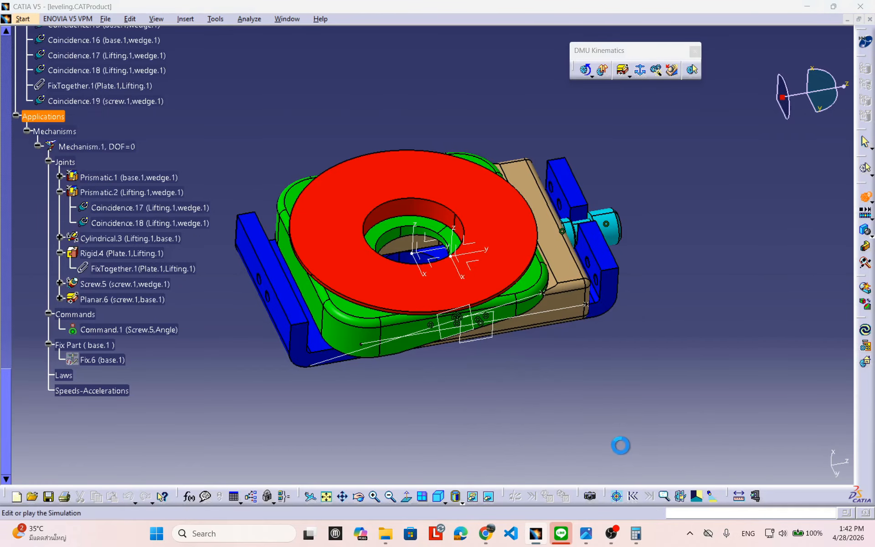
pyautogui.moveTo(458, 357); pyautogui.dragTo(515, 360)
pyautogui.click(700, 395)
pyautogui.click(697, 395)
pyautogui.click(703, 402)
pyautogui.click(693, 396)
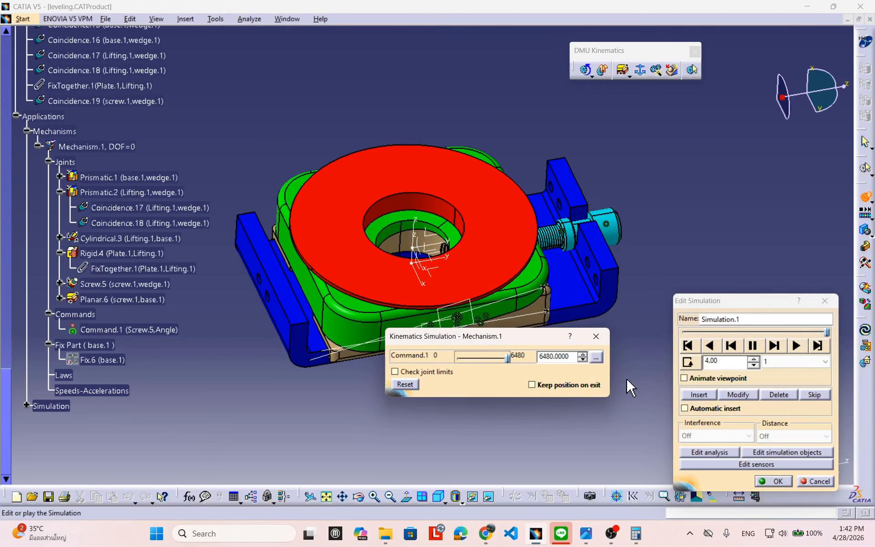
# Step: Inspect the bore alignment, insert another shot at 6480, and add a return shot with Command.1 at 0
pyautogui.moveTo(465, 204); pyautogui.dragTo(448, 186, button='middle')
pyautogui.moveTo(455, 250); pyautogui.dragTo(459, 223, button='middle')
pyautogui.moveTo(459, 265); pyautogui.dragTo(459, 252, button='middle')
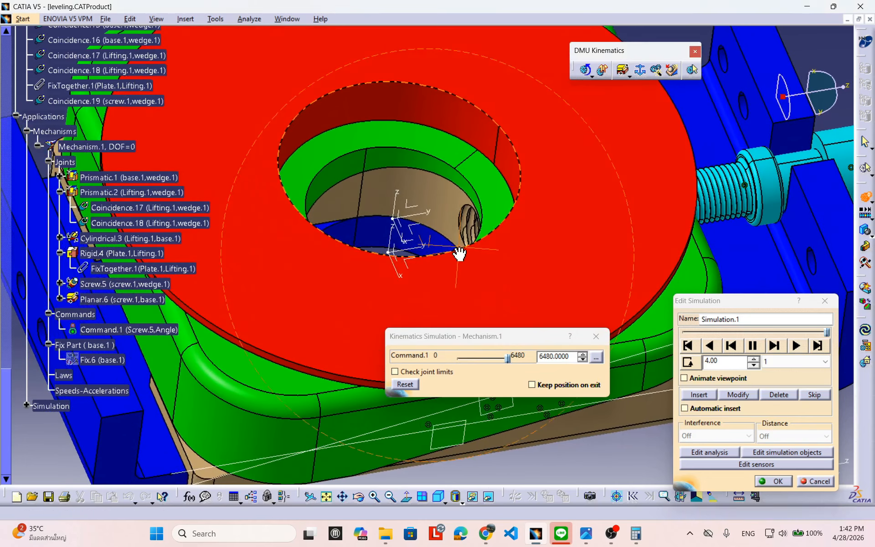
pyautogui.moveTo(522, 258); pyautogui.dragTo(492, 293, button='middle')
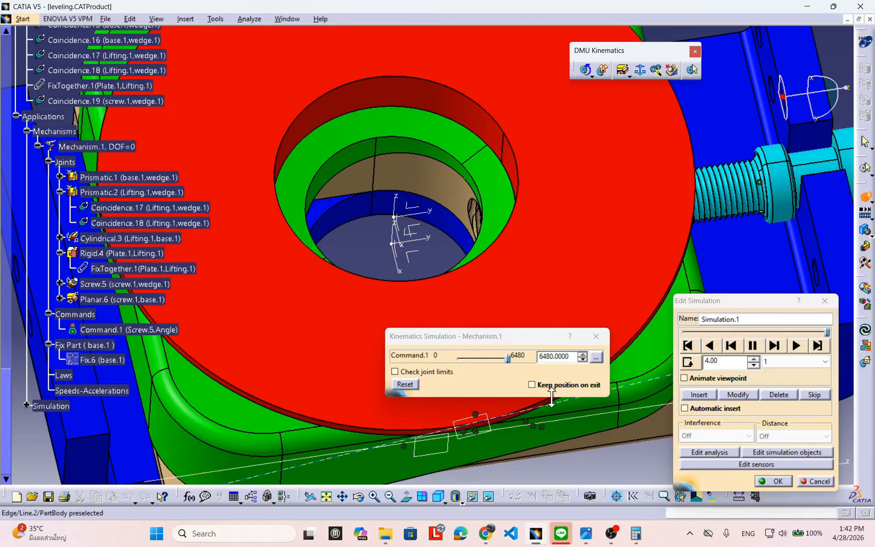
pyautogui.click(699, 394)
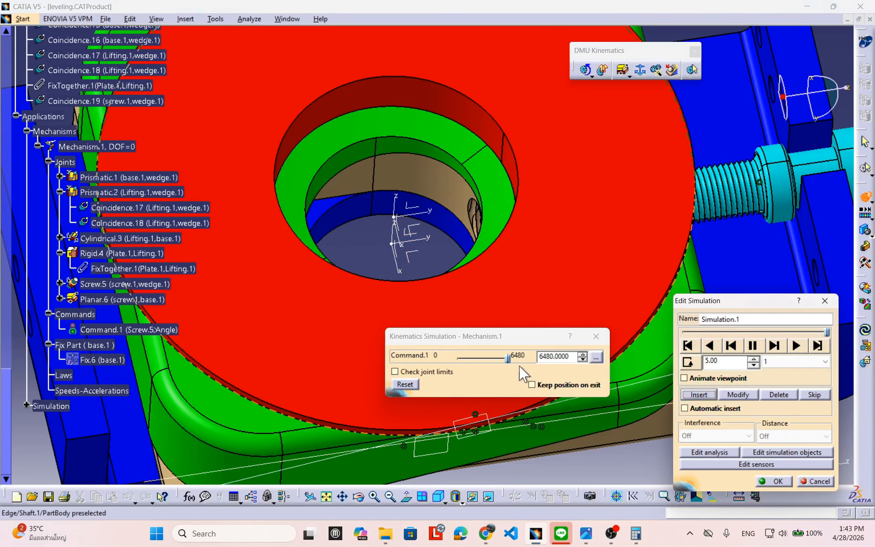
pyautogui.moveTo(508, 358); pyautogui.dragTo(429, 353)
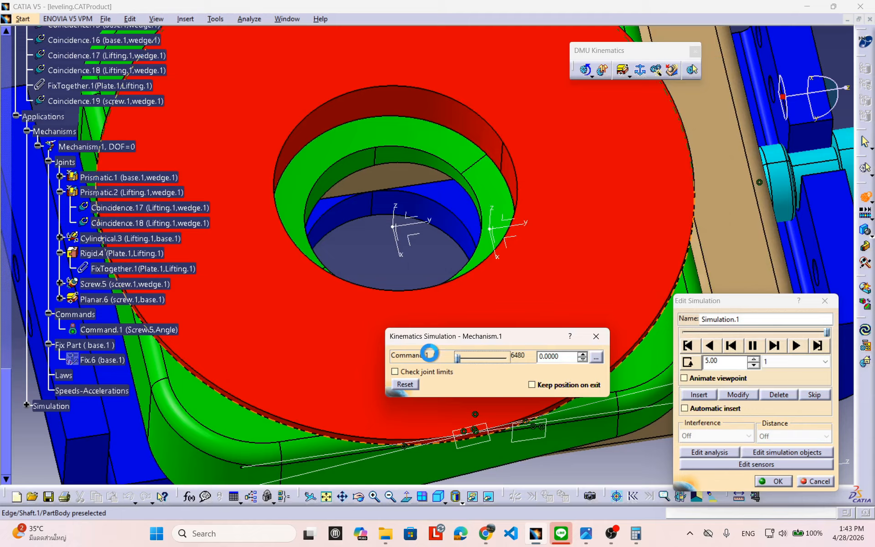
pyautogui.click(698, 396)
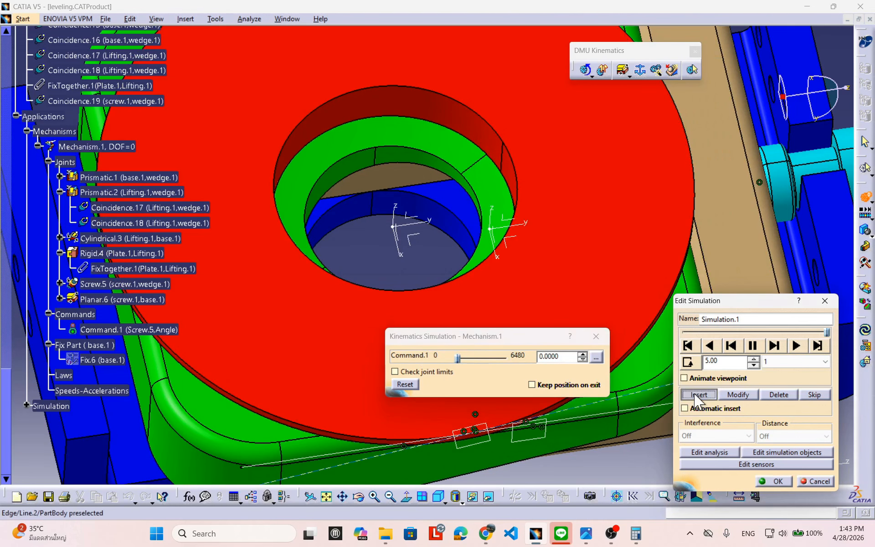
# Step: Rewind Simulation.1 to its start, set the interpolation step to 0.04 and play the motion
pyautogui.click(690, 349)
pyautogui.click(788, 362)
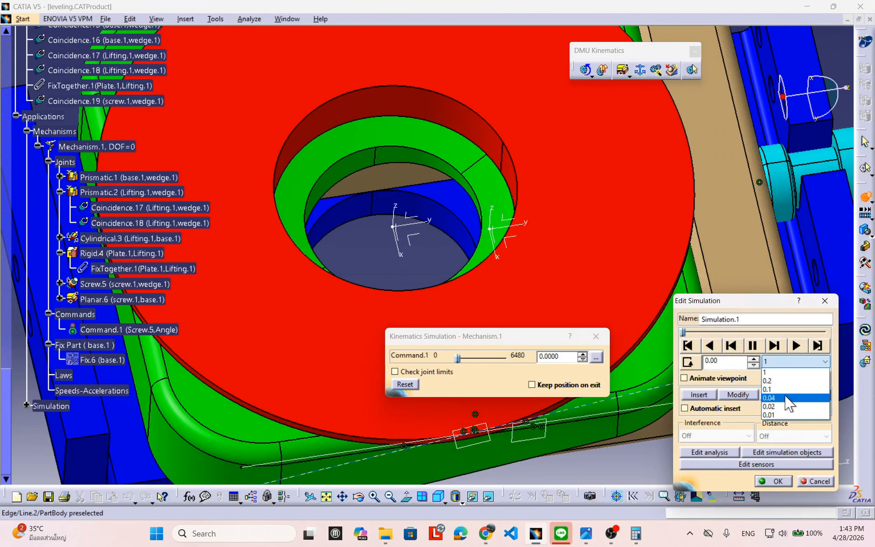
pyautogui.click(787, 398)
pyautogui.click(775, 346)
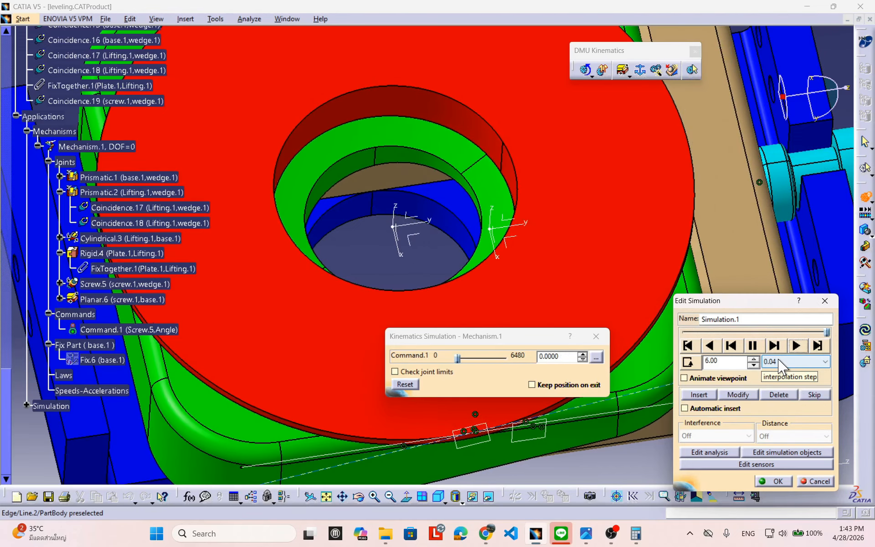
pyautogui.click(691, 364)
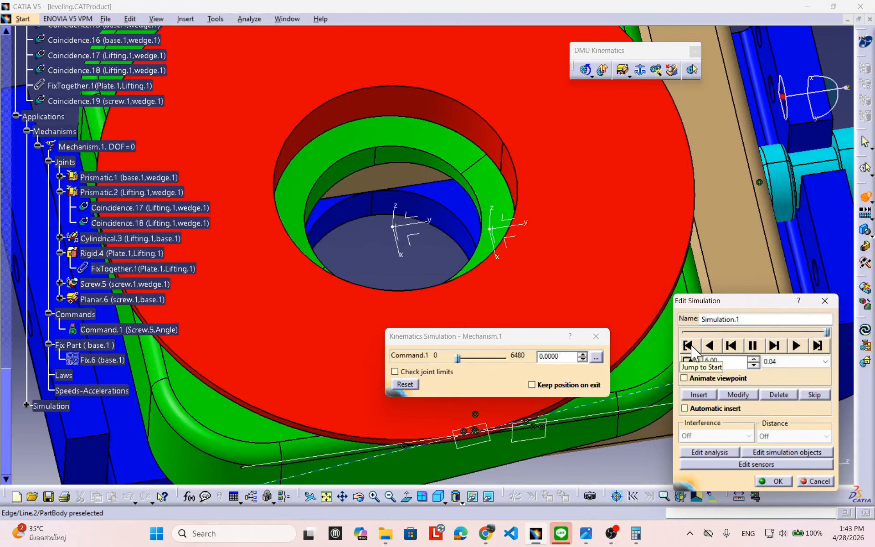
# Step: Play back Simulation.1 at the 0.04 interpolation step, rewind it to the start and save the simulation
pyautogui.click(796, 346)
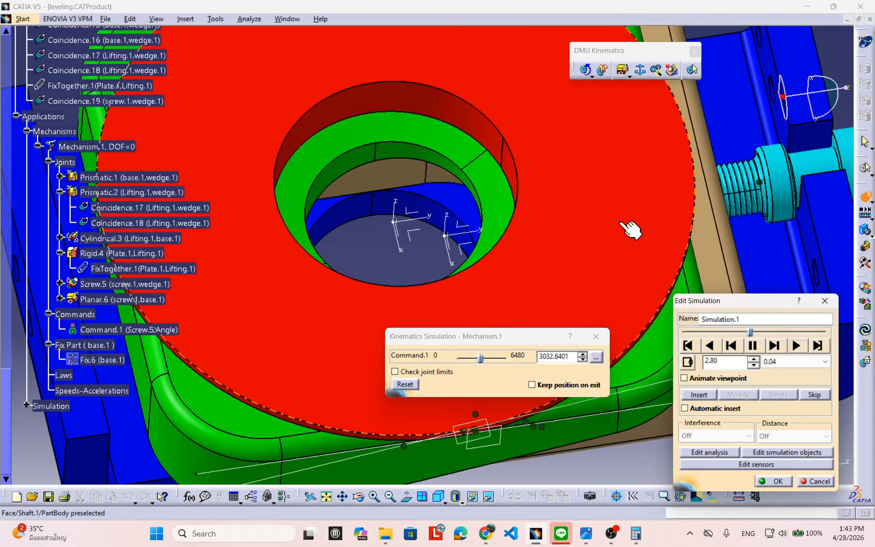
pyautogui.moveTo(580, 214); pyautogui.dragTo(584, 244, button='middle')
pyautogui.moveTo(530, 278); pyautogui.dragTo(537, 236, button='middle')
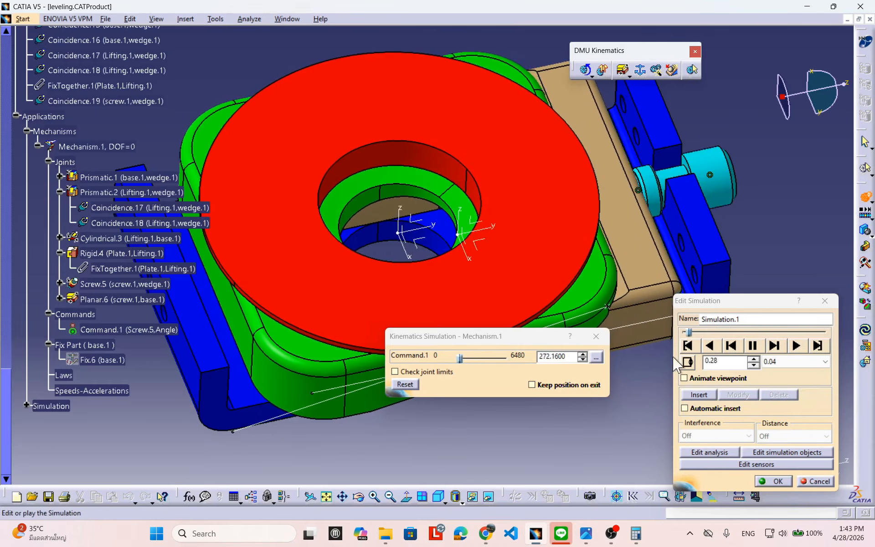
pyautogui.click(687, 345)
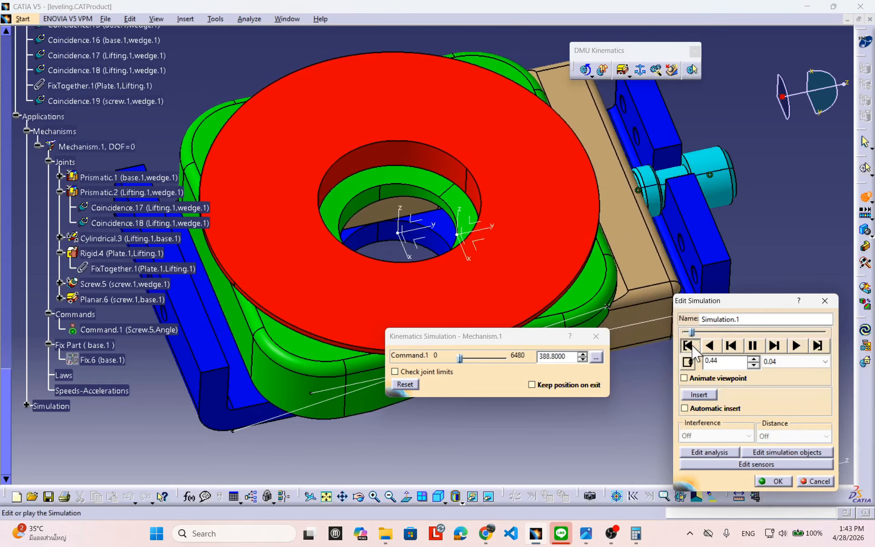
pyautogui.click(775, 481)
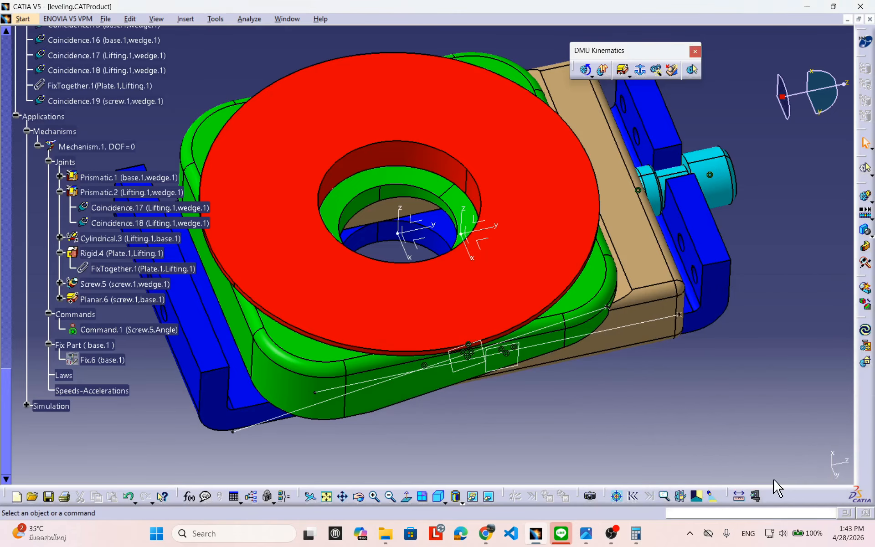
# Step: Expand the Simulation branch of the specification tree and reopen Simulation.1 for editing
pyautogui.click(26, 406)
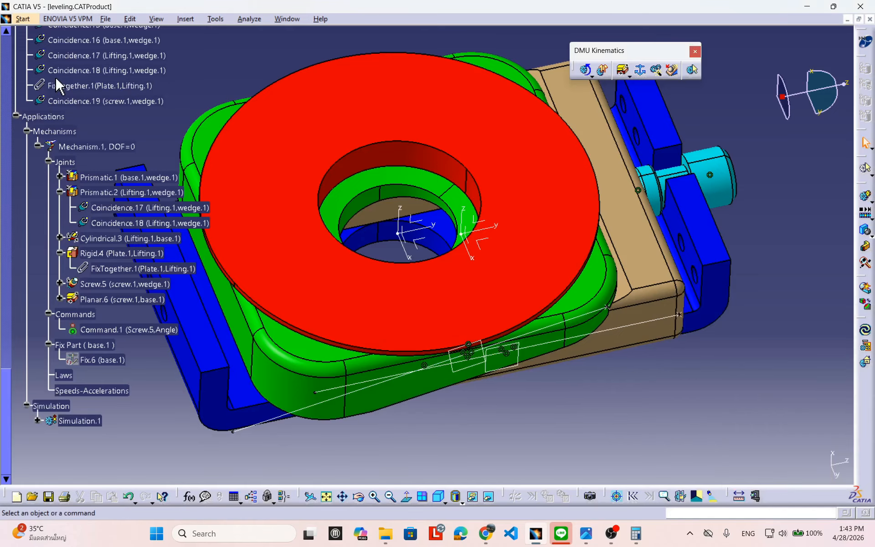
pyautogui.scroll(6, 146, 393)
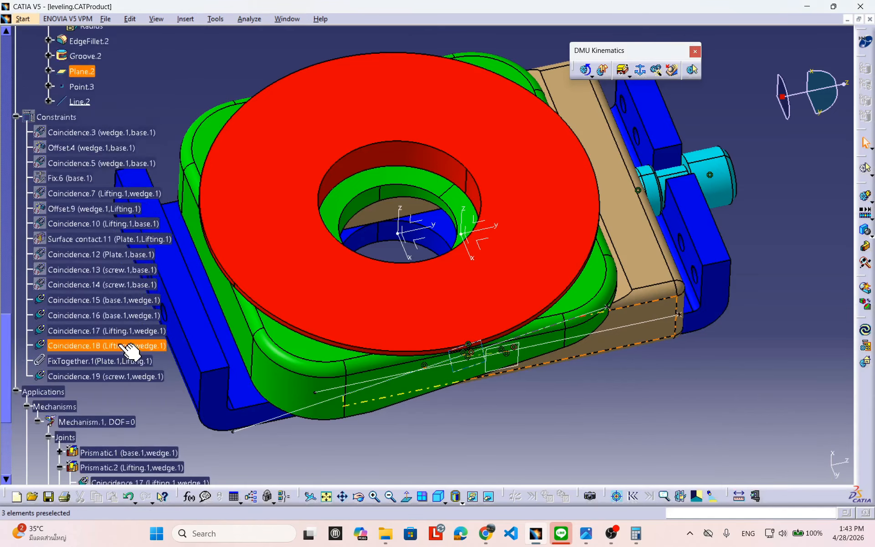
pyautogui.scroll(-8, 127, 349)
pyautogui.scroll(-3, 105, 310)
pyautogui.scroll(3, 110, 283)
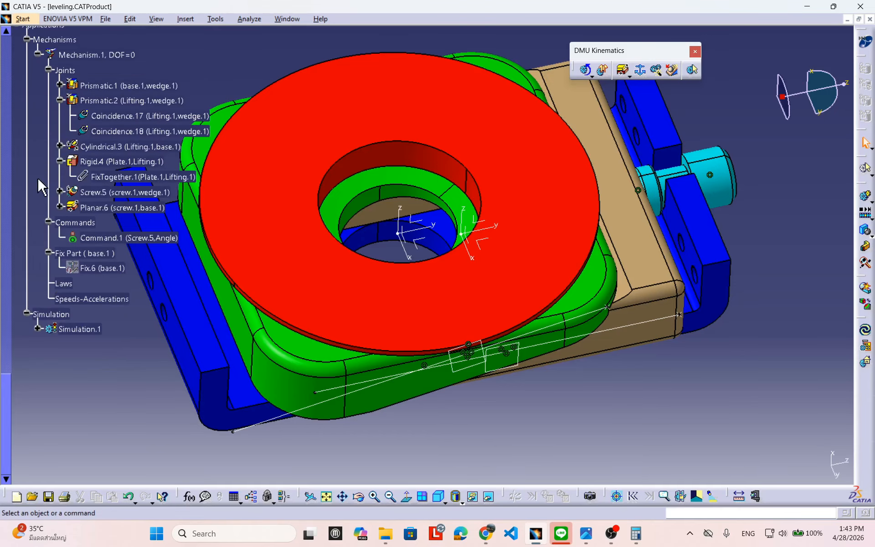
pyautogui.doubleClick(78, 330)
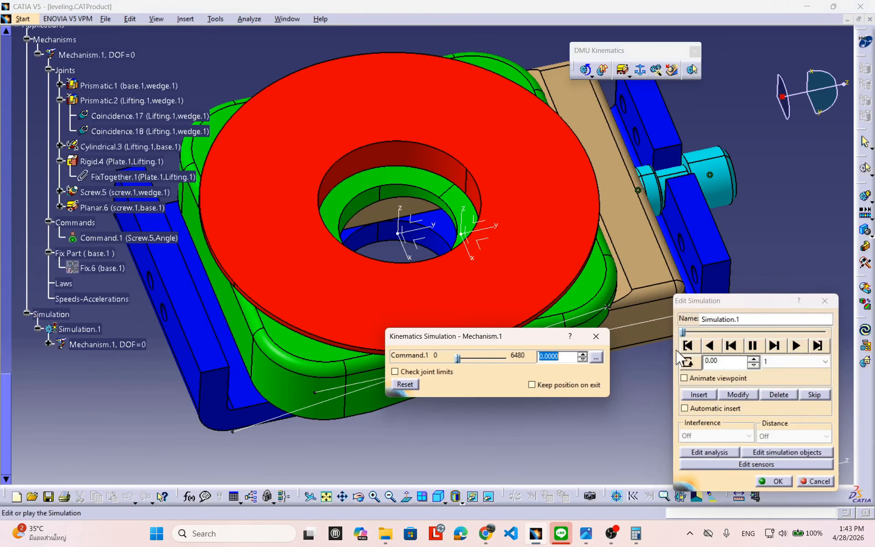
# Step: Replay Simulation.1 with the interpolation step set to 0.04, rewind it to the start and close it without saving
pyautogui.click(686, 345)
pyautogui.click(785, 361)
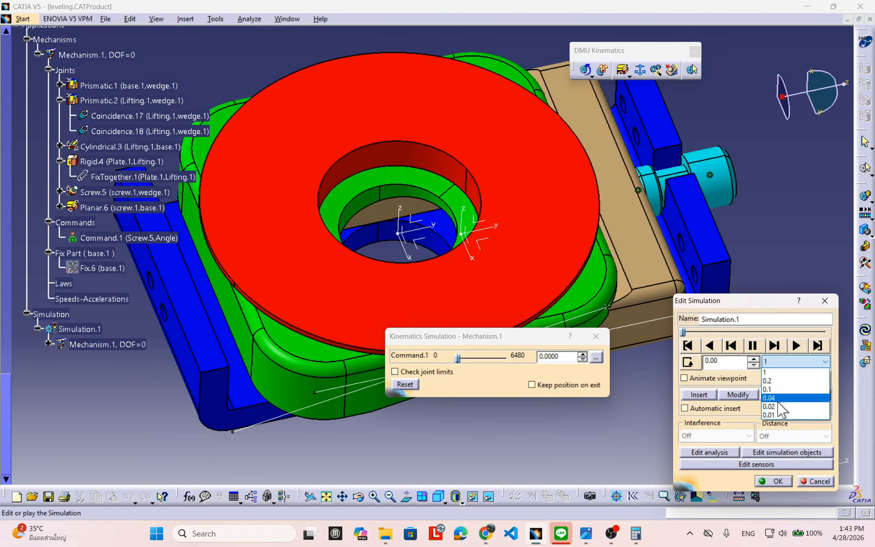
pyautogui.click(779, 401)
pyautogui.click(795, 346)
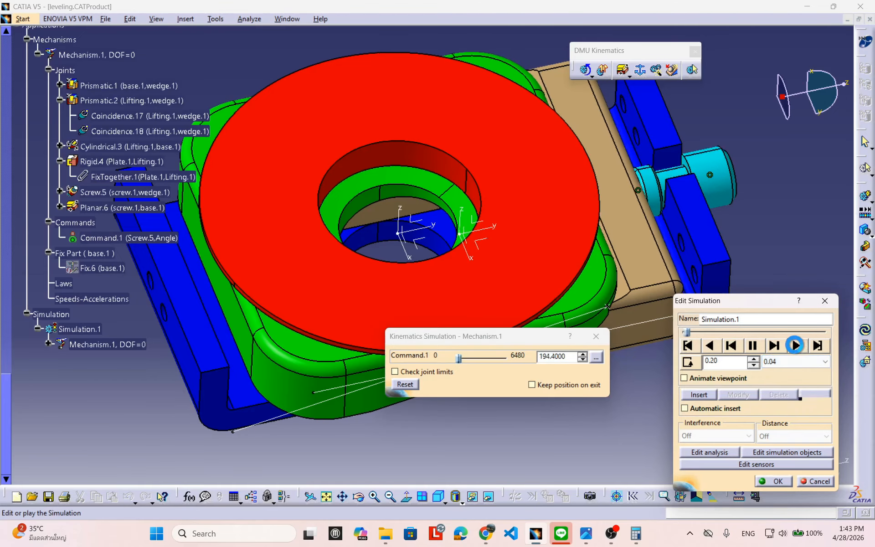
pyautogui.click(687, 346)
pyautogui.click(816, 482)
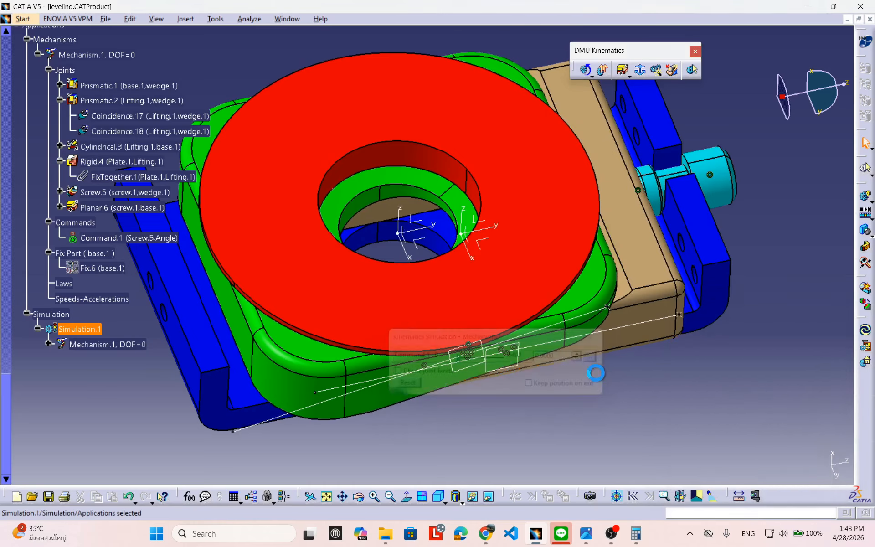
# Step: Examine the leveling mechanism from the side and from below, checking how the plate, lifting block, wedge and base sit together
pyautogui.moveTo(617, 384); pyautogui.dragTo(429, 359, button='middle')
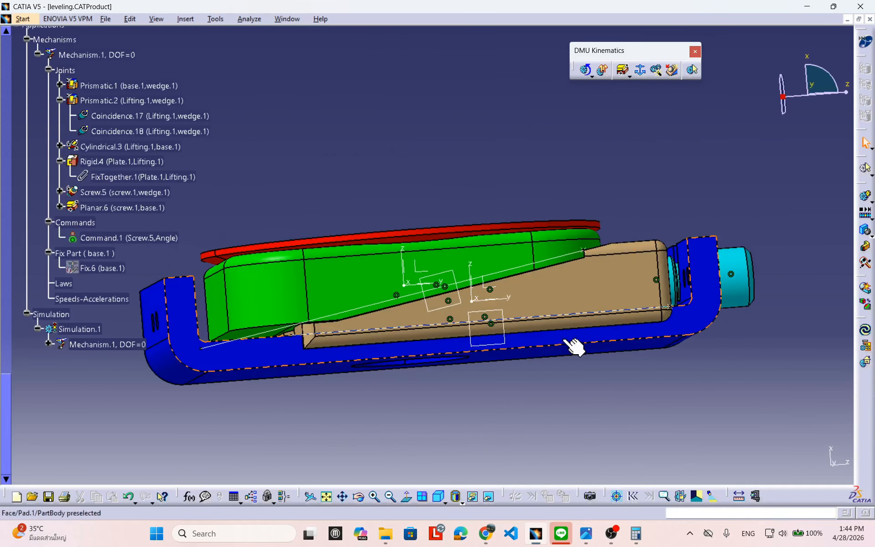
pyautogui.moveTo(572, 346); pyautogui.dragTo(551, 368, button='middle')
pyautogui.moveTo(422, 307); pyautogui.dragTo(615, 362, button='middle')
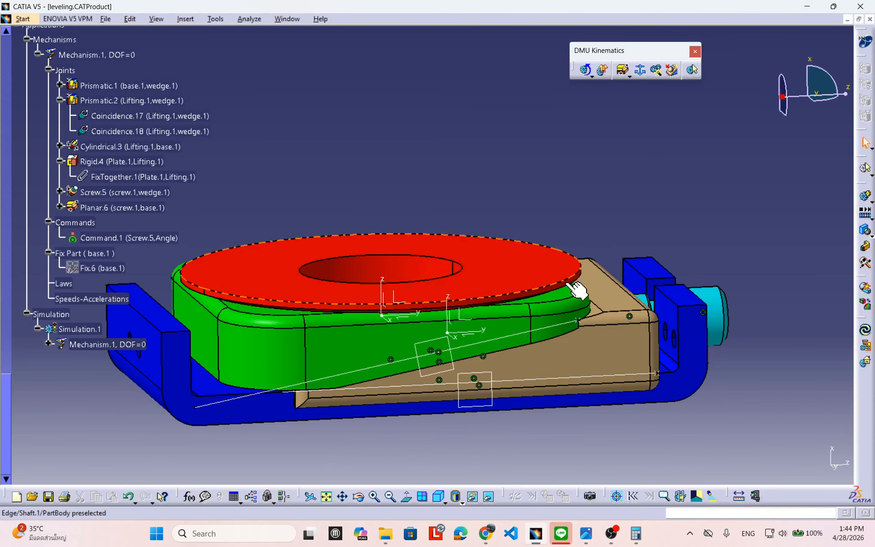
pyautogui.moveTo(575, 294); pyautogui.dragTo(553, 322, button='middle')
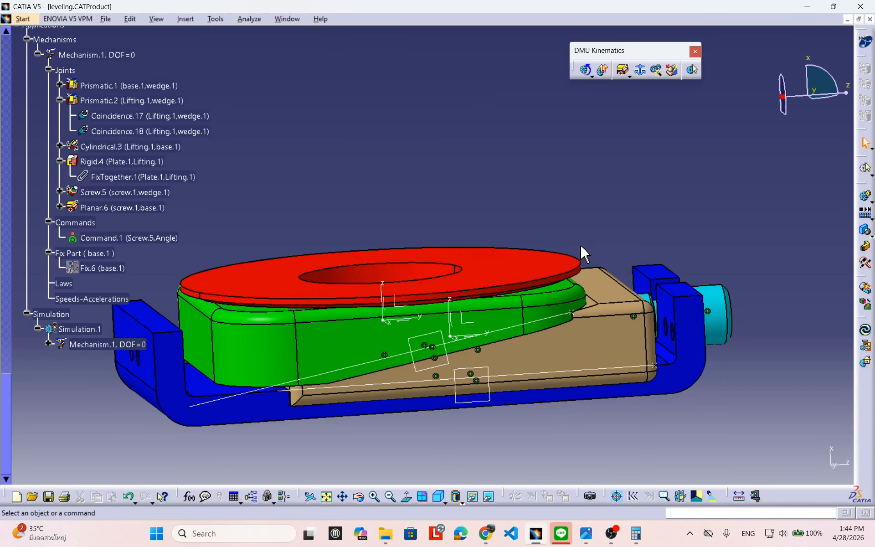
pyautogui.moveTo(361, 234); pyautogui.dragTo(453, 301, button='middle')
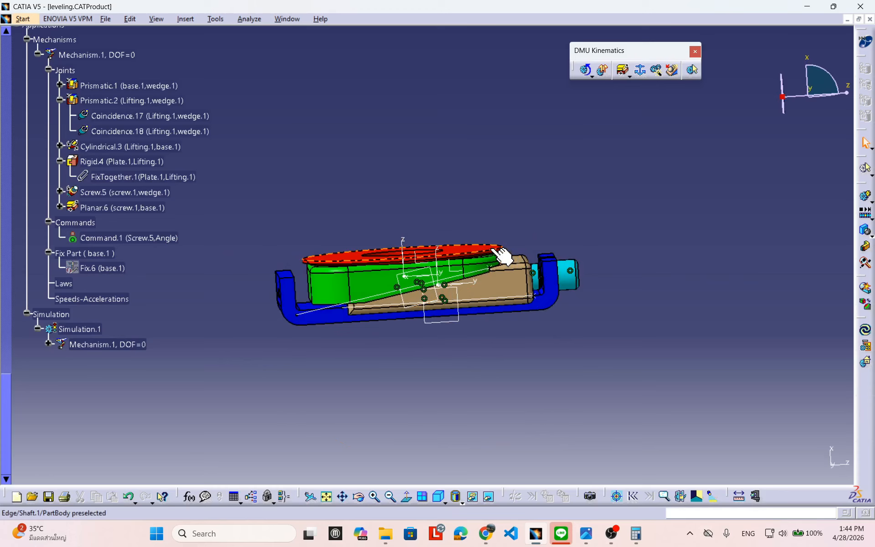
pyautogui.moveTo(538, 347)
pyautogui.mouseDown(button='middle')
pyautogui.moveTo(543, 377)
pyautogui.moveTo(541, 359)
pyautogui.mouseUp(button='middle')
pyautogui.scroll(1, 502, 278)
pyautogui.moveTo(495, 279); pyautogui.dragTo(511, 313, button='middle')
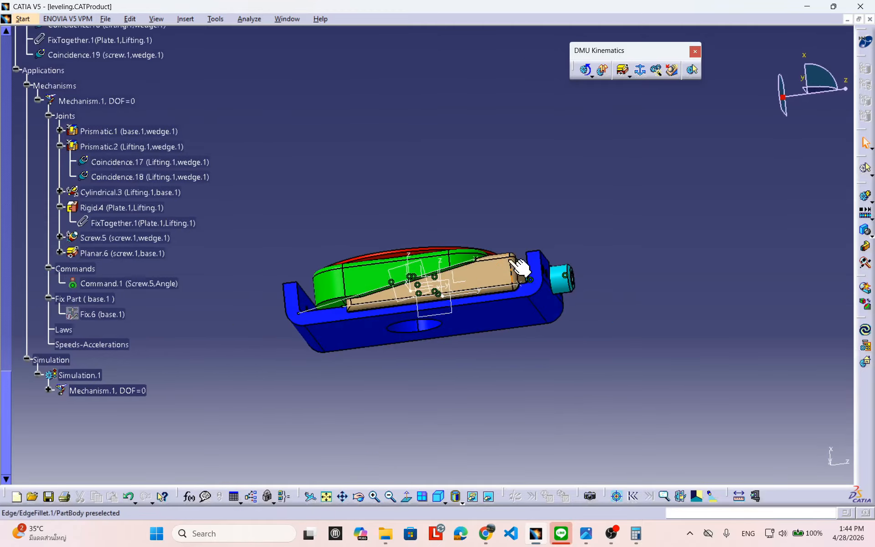
pyautogui.moveTo(520, 269)
pyautogui.mouseDown(button='middle')
pyautogui.moveTo(531, 322)
pyautogui.moveTo(518, 287)
pyautogui.mouseUp(button='middle')
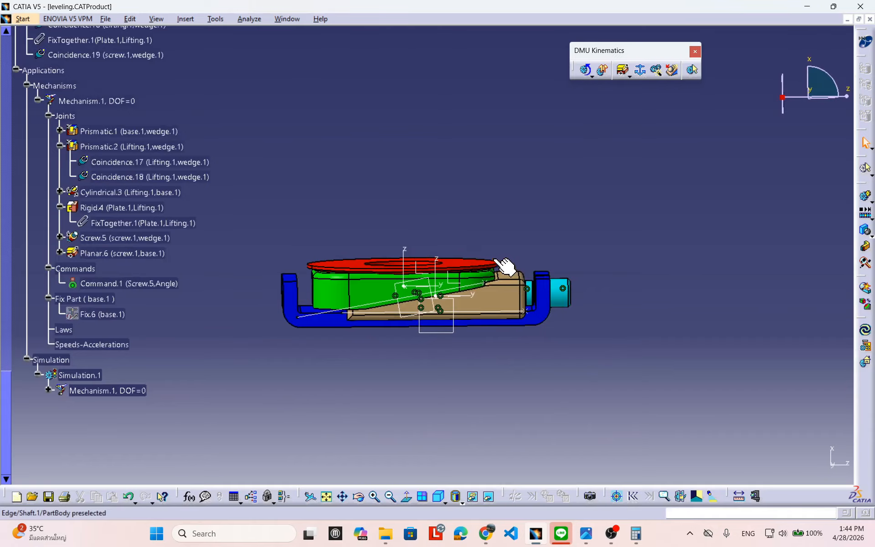
pyautogui.moveTo(525, 387); pyautogui.dragTo(483, 365, button='middle')
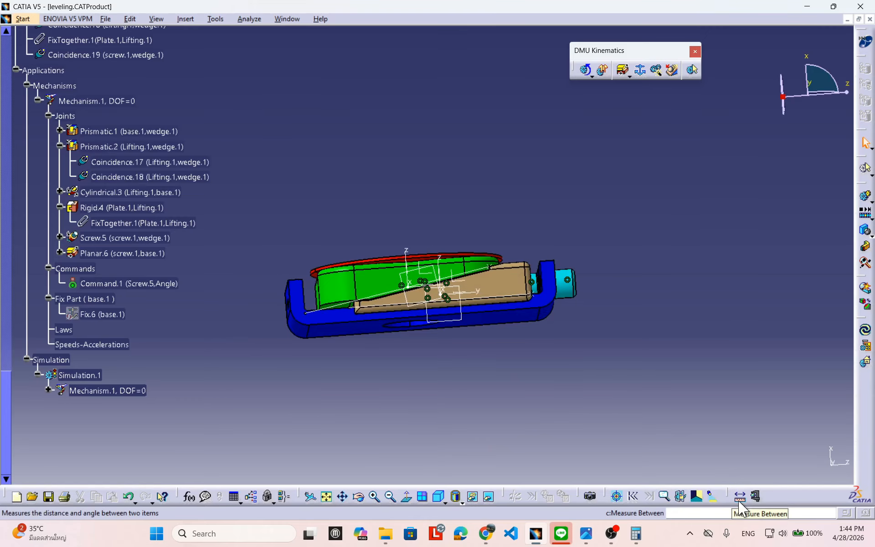
# Step: Open the program options and inspect the Visualization settings of the general Display category
pyautogui.click(216, 19)
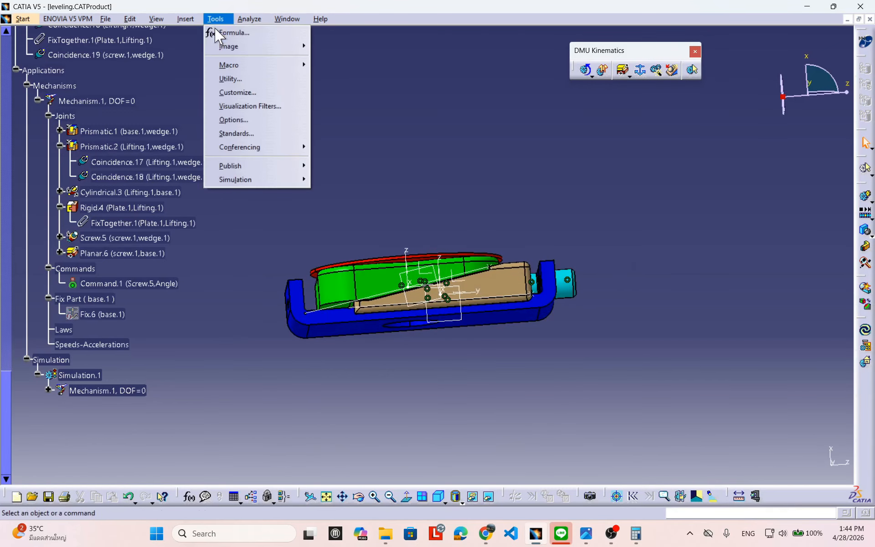
pyautogui.click(243, 120)
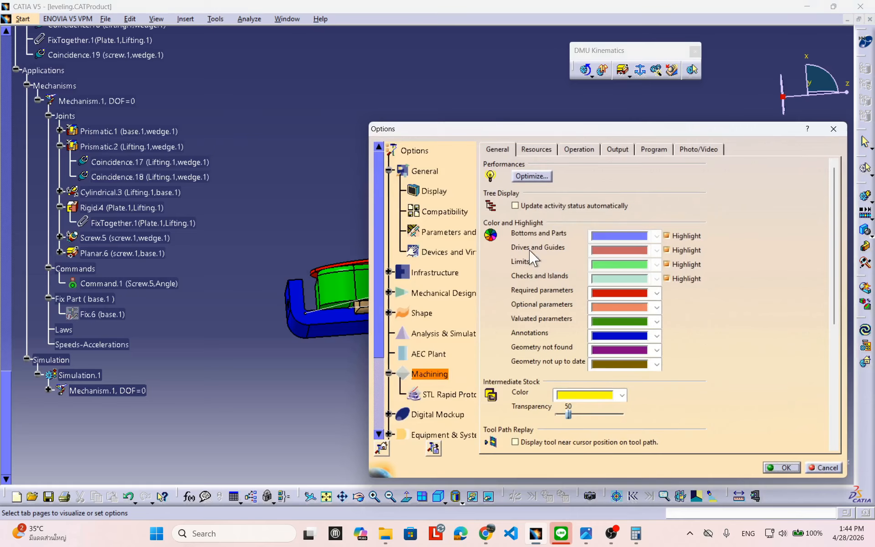
pyautogui.click(434, 192)
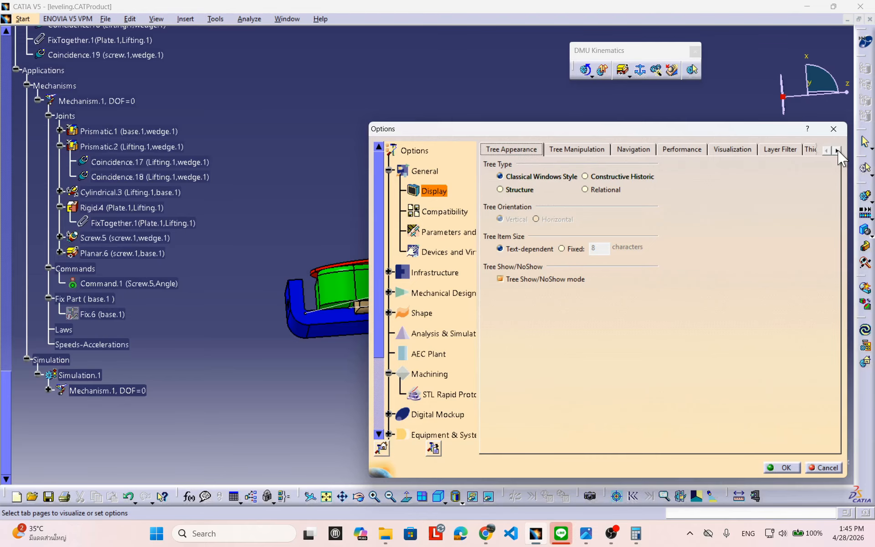
pyautogui.click(838, 151)
pyautogui.click(838, 151)
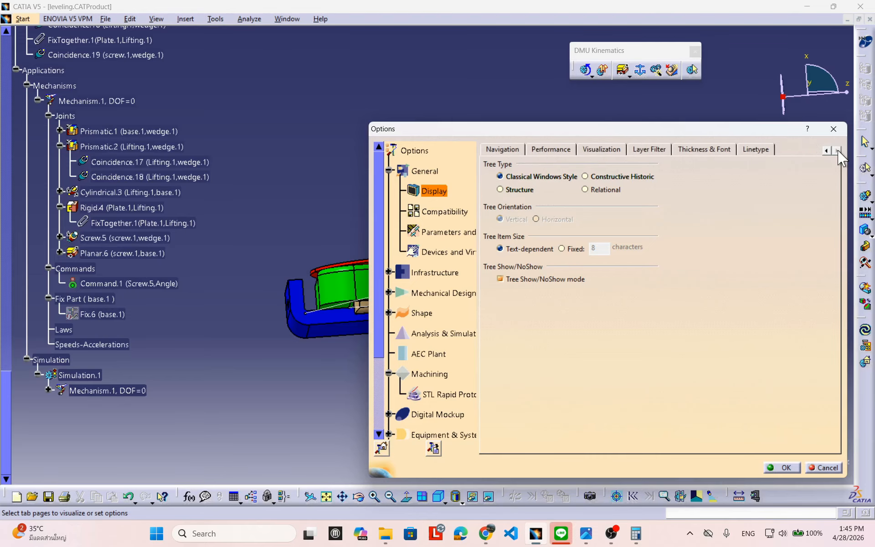
pyautogui.click(606, 148)
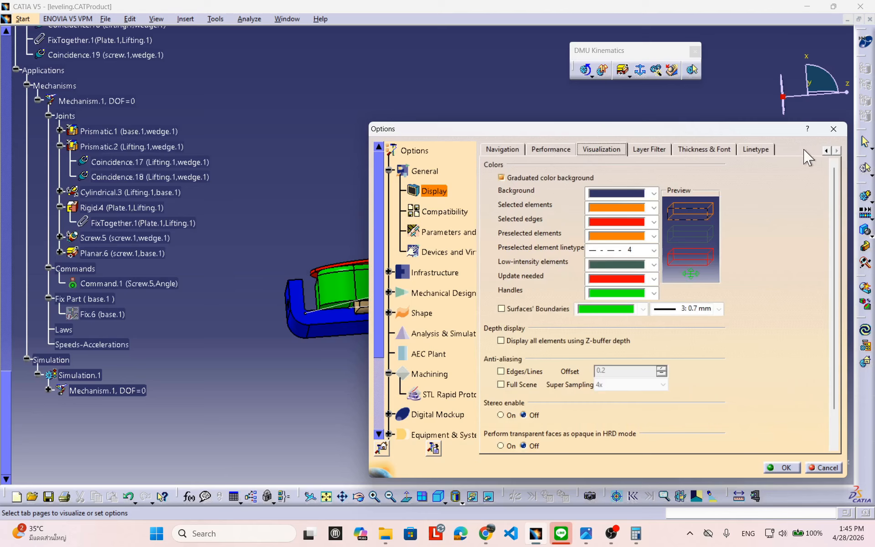
pyautogui.click(827, 151)
pyautogui.click(827, 151)
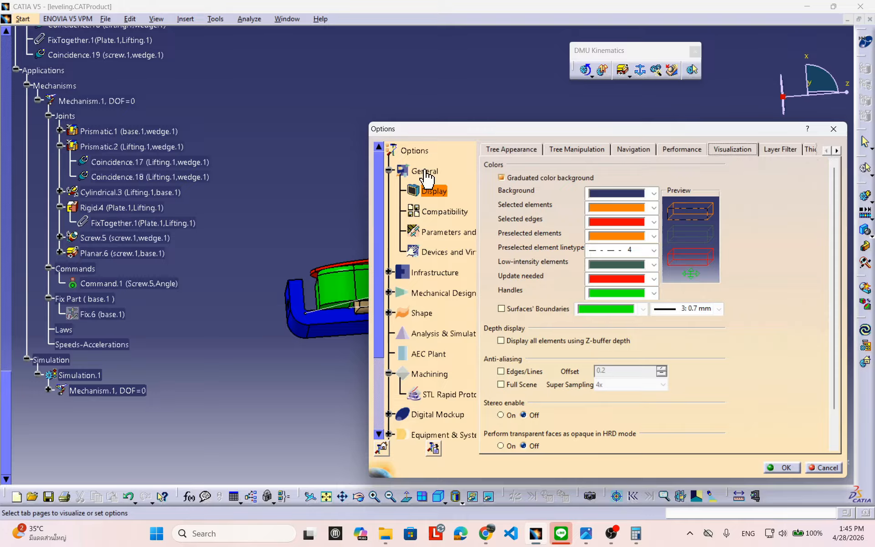
# Step: Enable automatic update in part for the measure tools in the Parameters and Measure options and apply the change
pyautogui.click(445, 234)
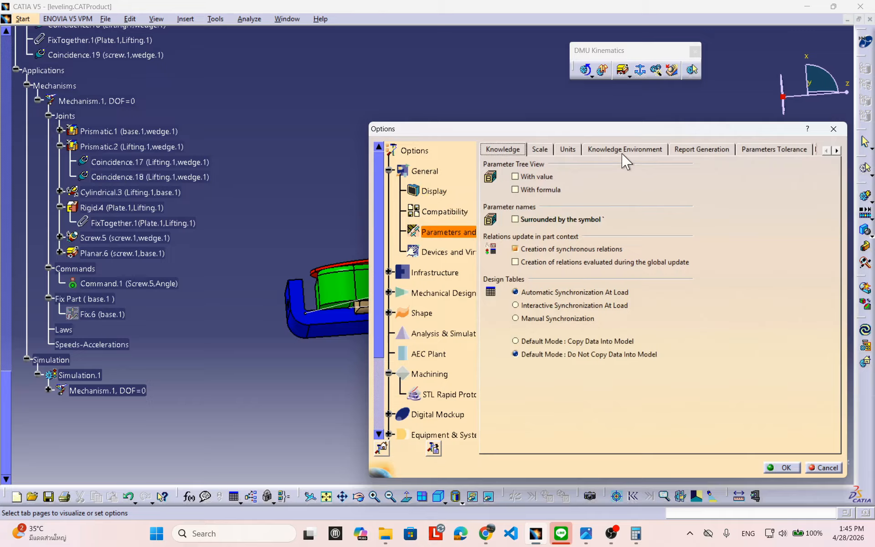
pyautogui.click(837, 151)
pyautogui.click(837, 151)
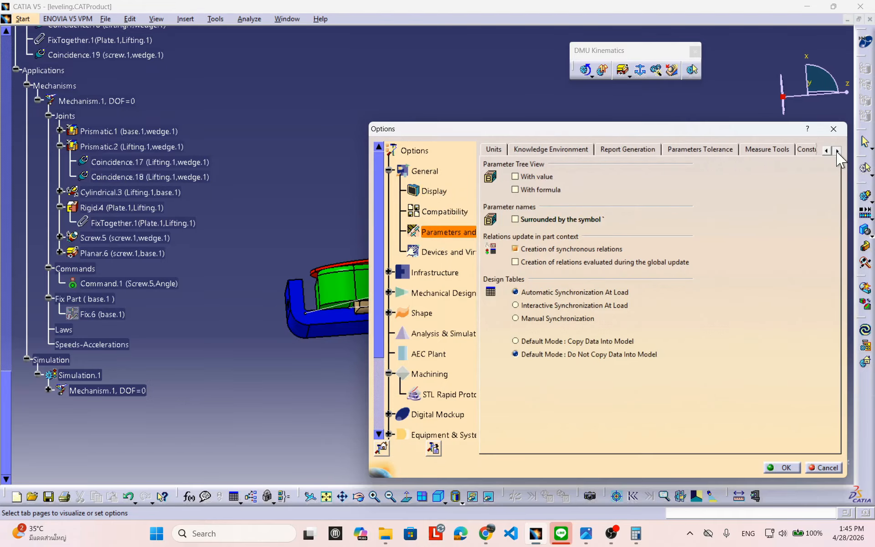
pyautogui.click(771, 150)
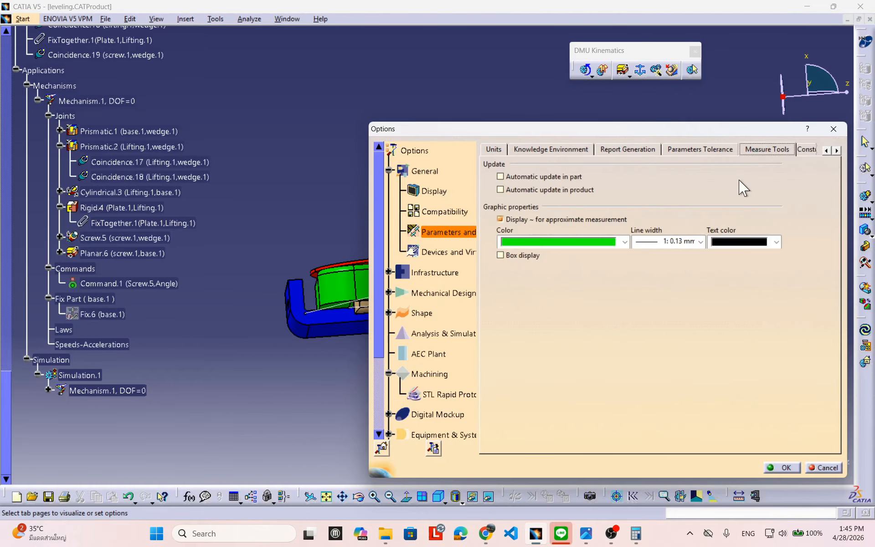
pyautogui.click(501, 177)
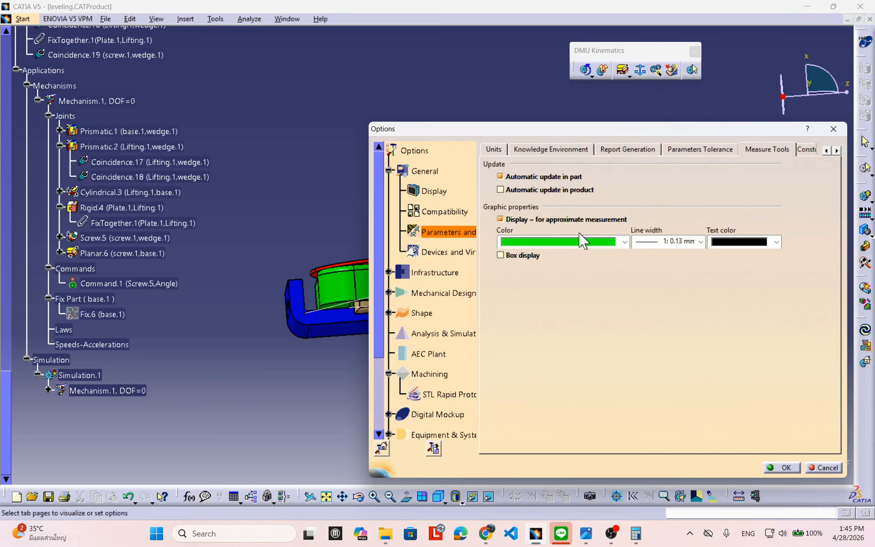
pyautogui.click(788, 472)
# Step: Measure the minimum distance between the red plate's flat face and the underside of the blue base
pyautogui.moveTo(510, 177); pyautogui.dragTo(554, 209, button='middle')
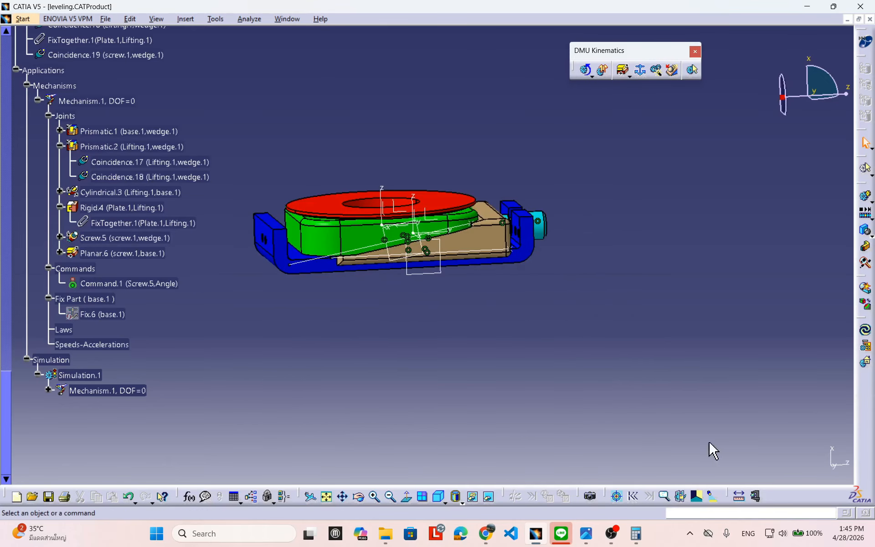
pyautogui.click(739, 495)
pyautogui.moveTo(524, 303); pyautogui.dragTo(470, 259, button='middle')
pyautogui.click(433, 192)
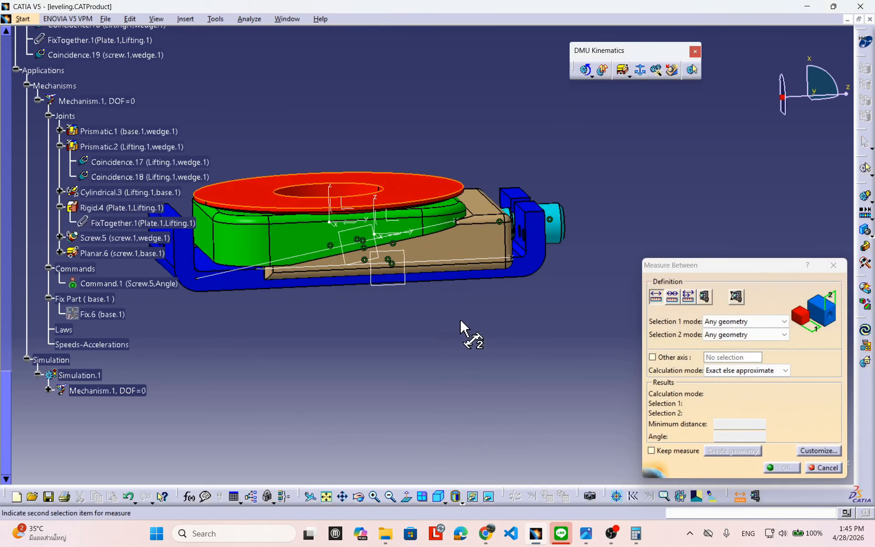
pyautogui.moveTo(469, 333); pyautogui.dragTo(469, 297, button='middle')
pyautogui.click(471, 288)
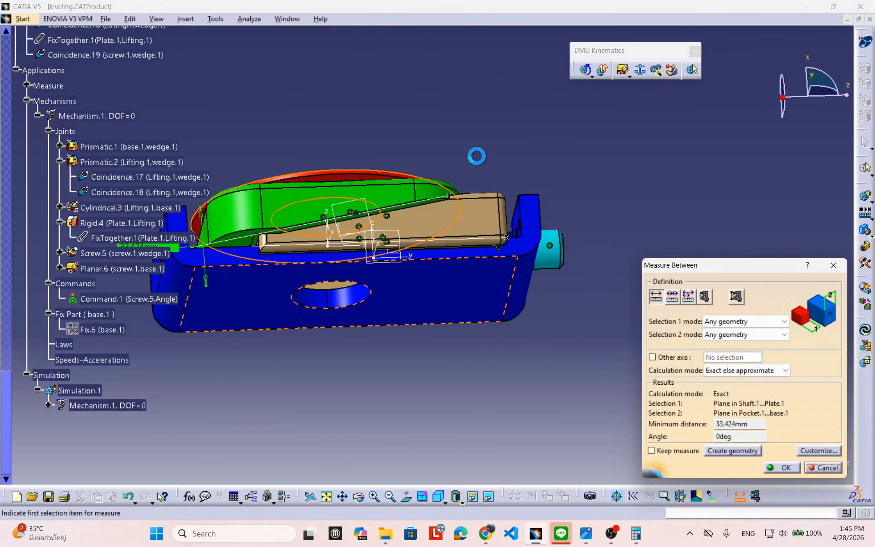
pyautogui.moveTo(475, 153); pyautogui.dragTo(513, 269, button='middle')
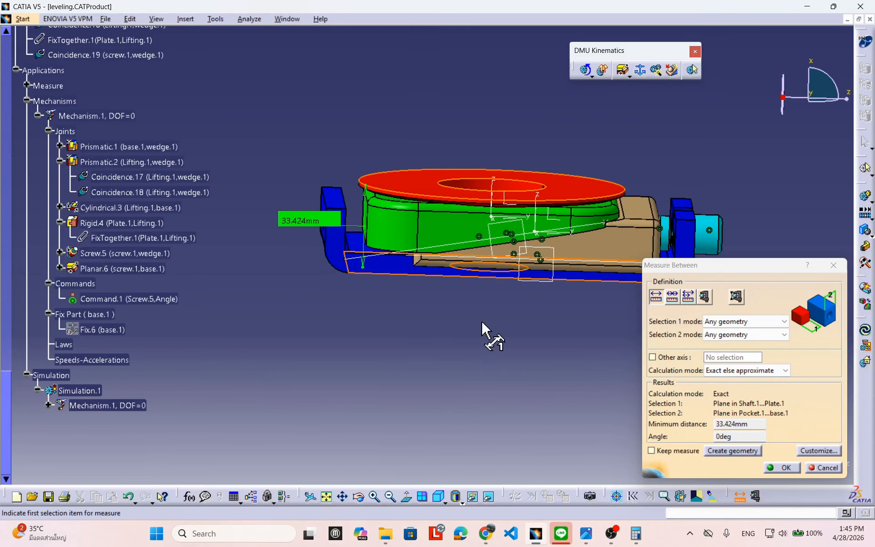
pyautogui.moveTo(489, 333); pyautogui.dragTo(541, 339, button='middle')
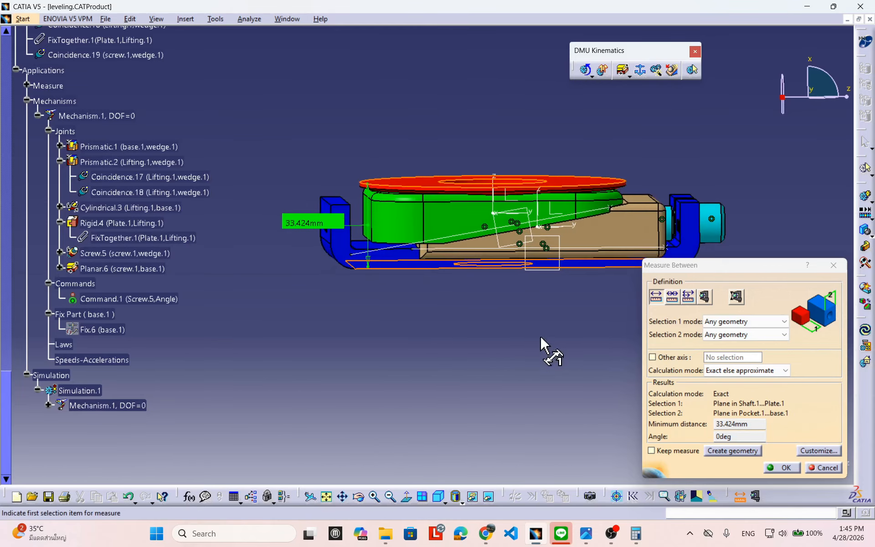
pyautogui.click(781, 468)
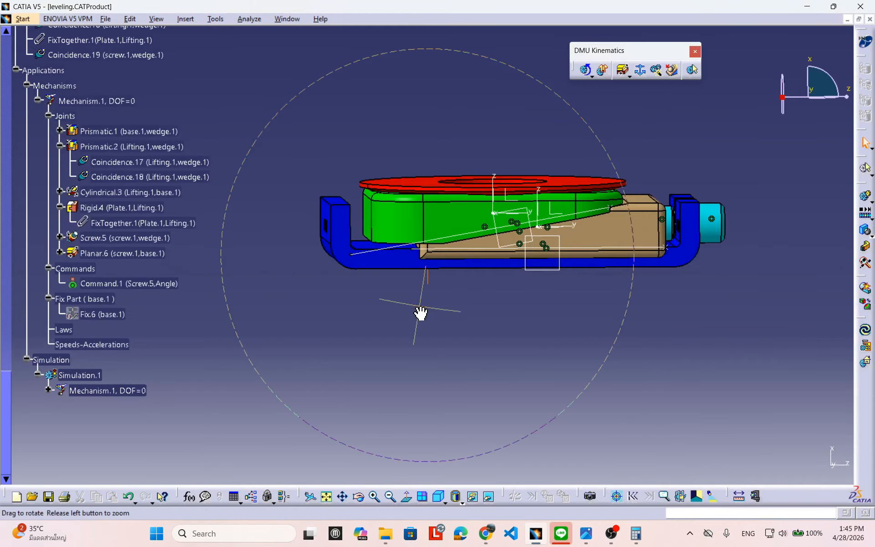
pyautogui.moveTo(421, 312); pyautogui.dragTo(453, 362, button='middle')
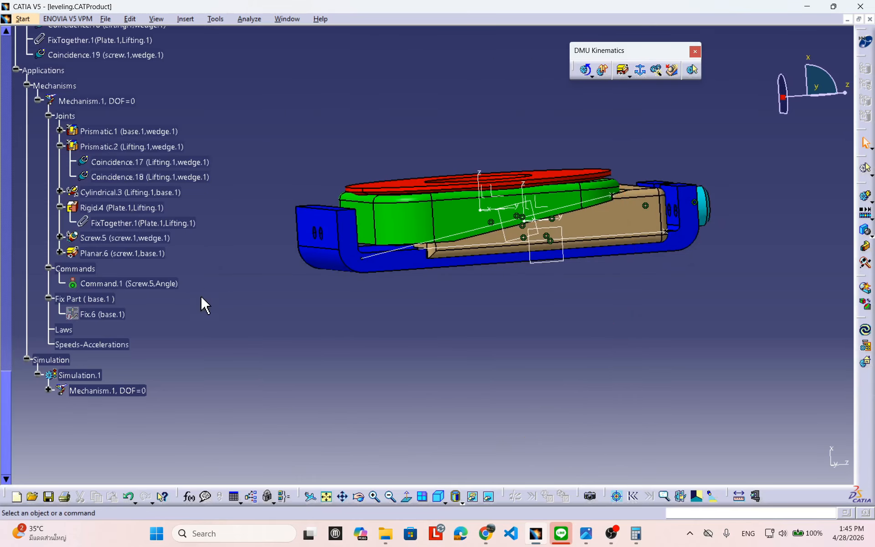
# Step: Create a kept measurement between the underside of the blue base and the flat face of the red plate
pyautogui.moveTo(327, 346); pyautogui.dragTo(323, 351, button='middle')
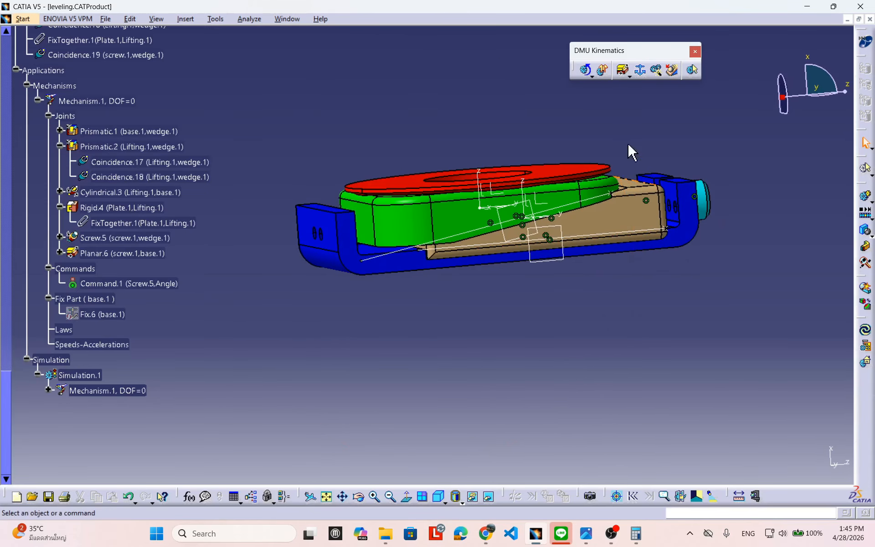
pyautogui.click(739, 496)
pyautogui.moveTo(635, 401); pyautogui.dragTo(507, 342, button='middle')
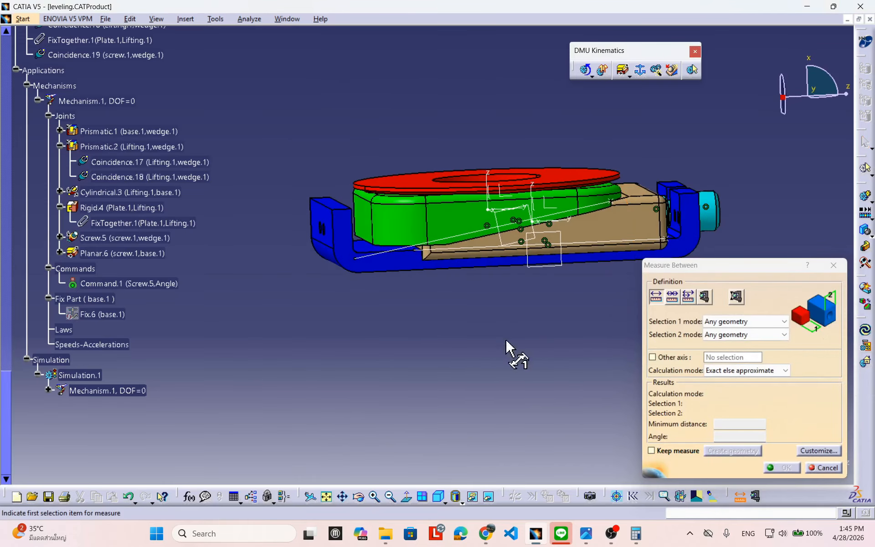
pyautogui.click(660, 450)
pyautogui.moveTo(453, 323); pyautogui.dragTo(420, 289, button='middle')
pyautogui.click(420, 289)
pyautogui.moveTo(456, 265)
pyautogui.mouseDown(button='middle')
pyautogui.moveTo(472, 267)
pyautogui.moveTo(444, 273)
pyautogui.mouseUp(button='middle')
pyautogui.click(401, 181)
pyautogui.moveTo(491, 319); pyautogui.dragTo(488, 291, button='middle')
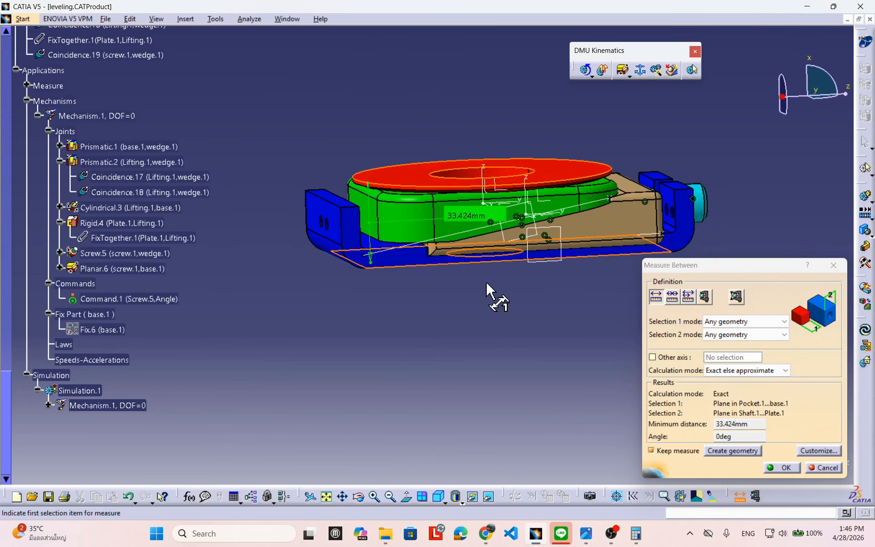
pyautogui.click(779, 468)
# Step: Try to move the kept distance measurement's dimension line clear of the assembly
pyautogui.click(475, 218)
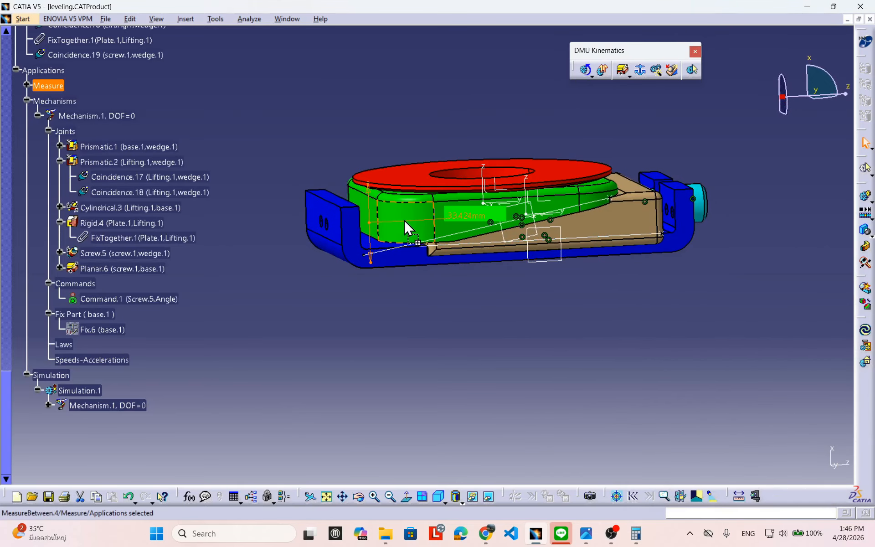
pyautogui.moveTo(561, 296); pyautogui.dragTo(396, 252, button='middle')
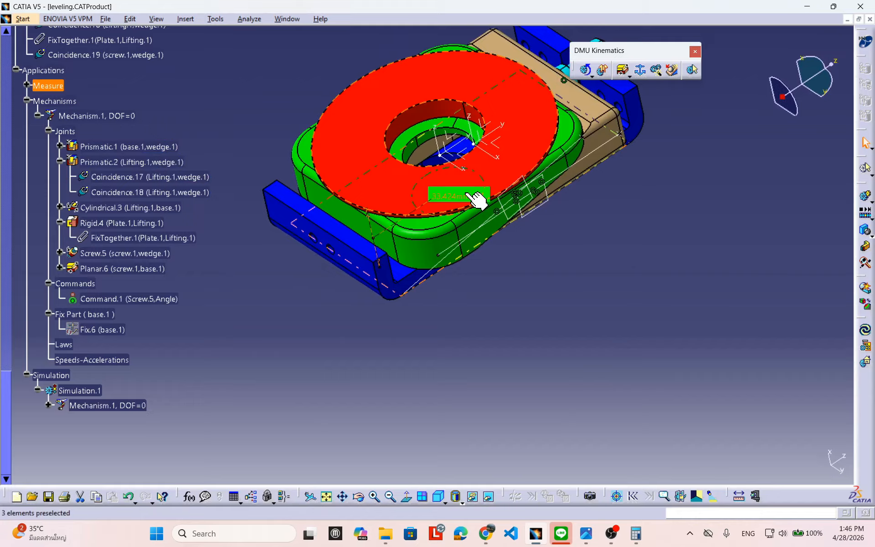
pyautogui.click(438, 205)
pyautogui.click(463, 192)
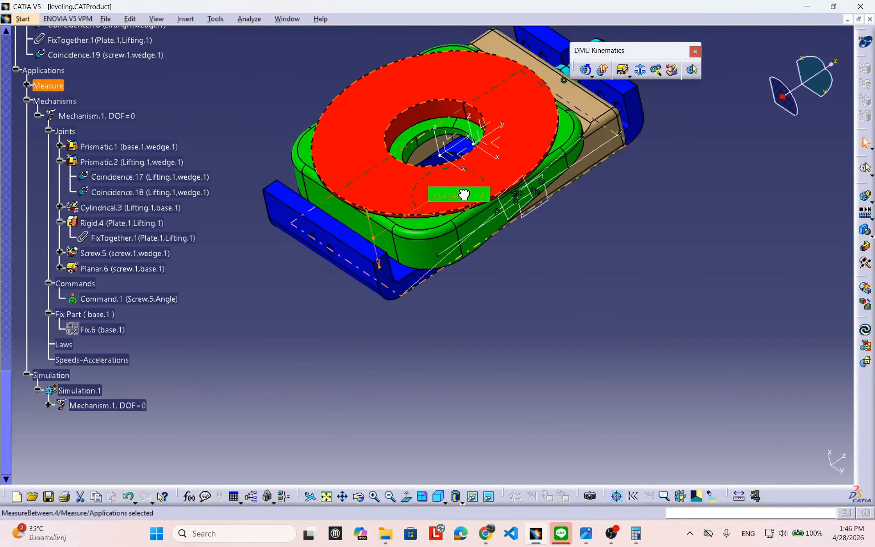
pyautogui.moveTo(375, 239); pyautogui.dragTo(304, 254)
pyautogui.moveTo(594, 287); pyautogui.dragTo(524, 252, button='middle')
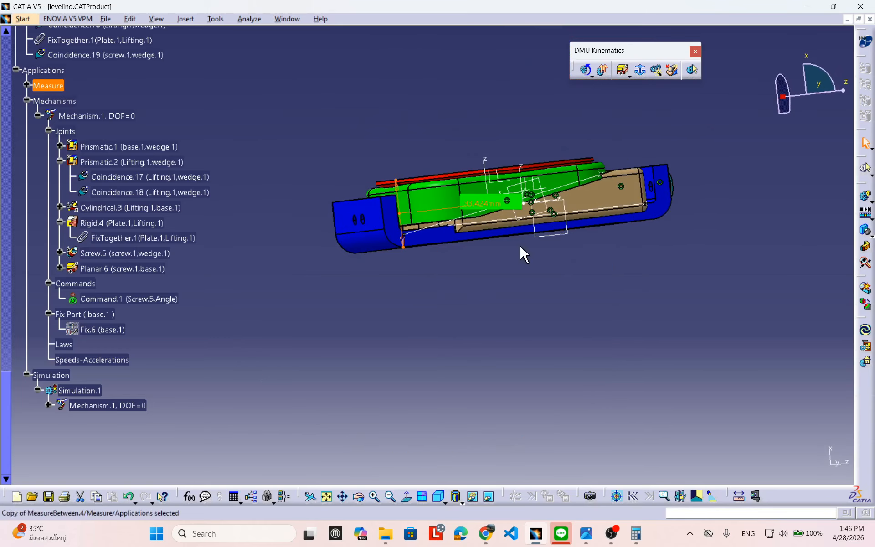
pyautogui.moveTo(621, 282); pyautogui.dragTo(713, 259, button='middle')
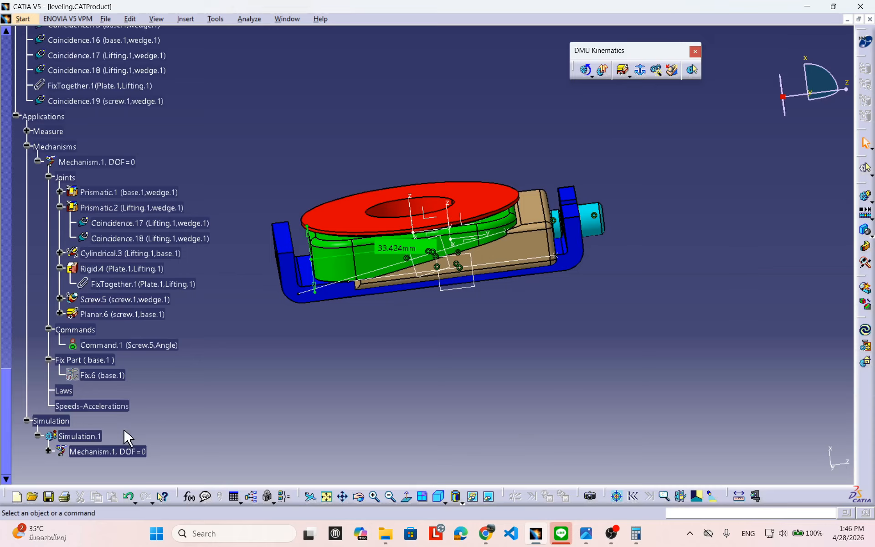
# Step: Play Simulation.1 from its start with a 0.04 step to check the distance reading, then cancel the simulation edit
pyautogui.doubleClick(93, 436)
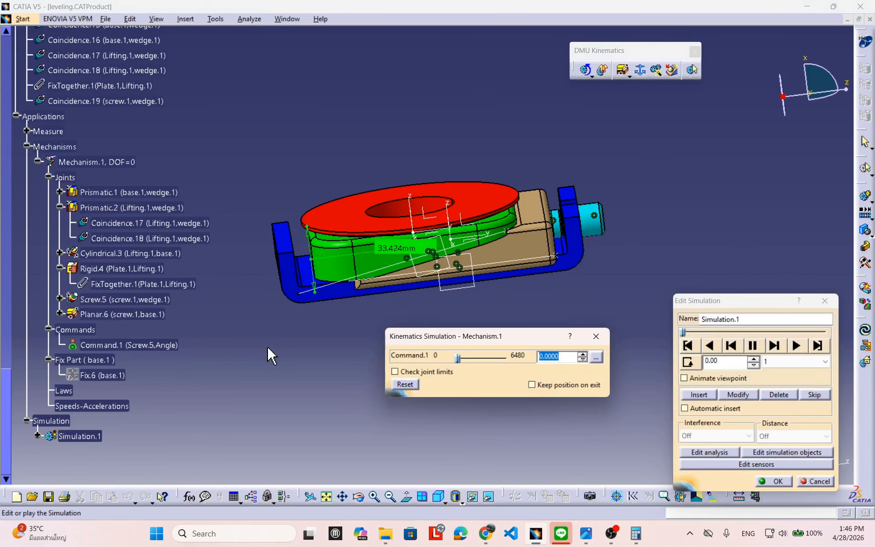
pyautogui.moveTo(268, 348); pyautogui.dragTo(279, 337, button='middle')
pyautogui.click(689, 345)
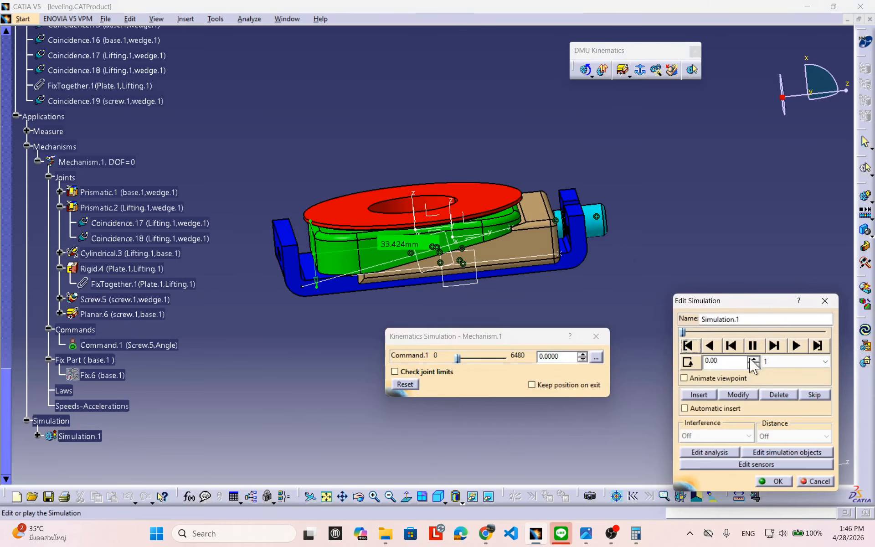
pyautogui.click(784, 362)
pyautogui.click(774, 400)
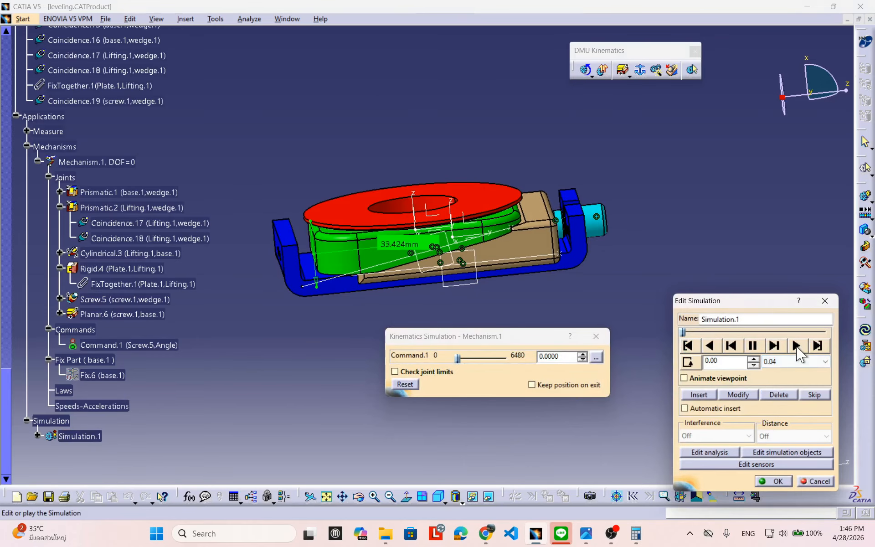
pyautogui.click(796, 346)
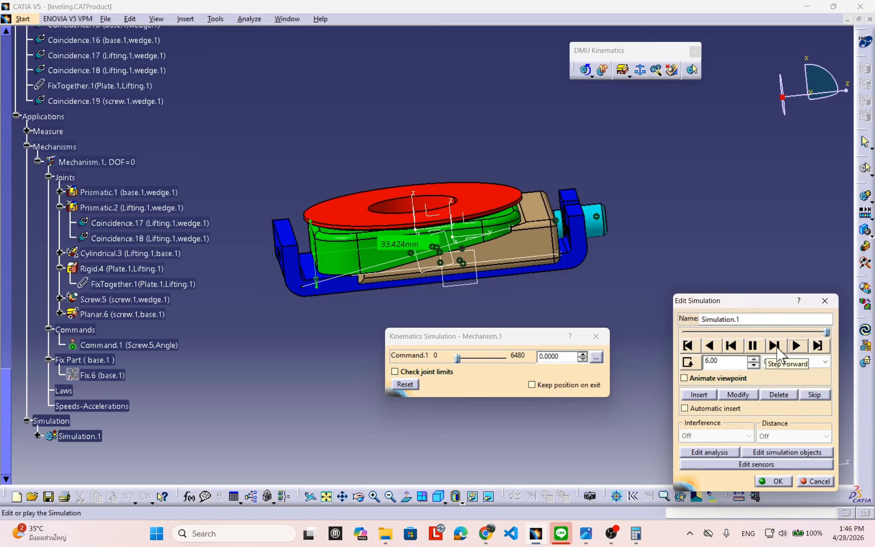
pyautogui.click(808, 480)
pyautogui.moveTo(458, 297); pyautogui.dragTo(424, 316, button='middle')
pyautogui.click(37, 436)
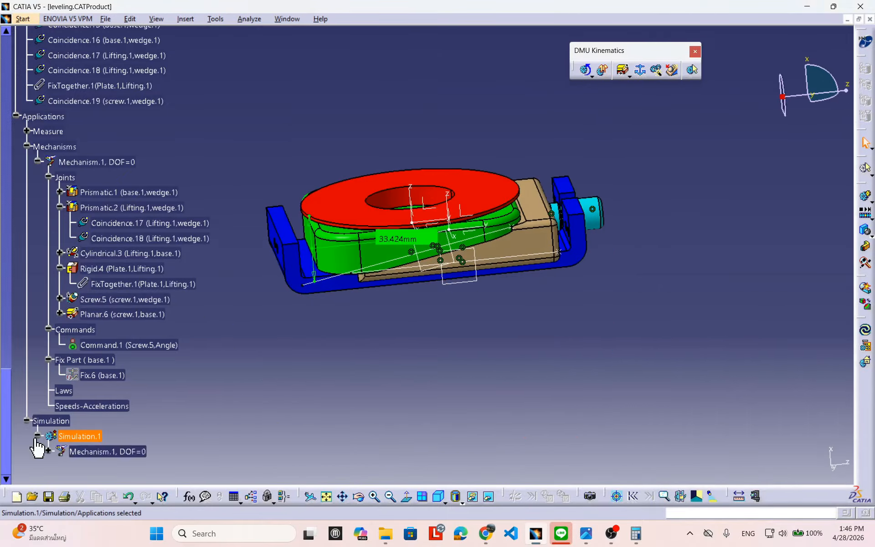
pyautogui.click(482, 370)
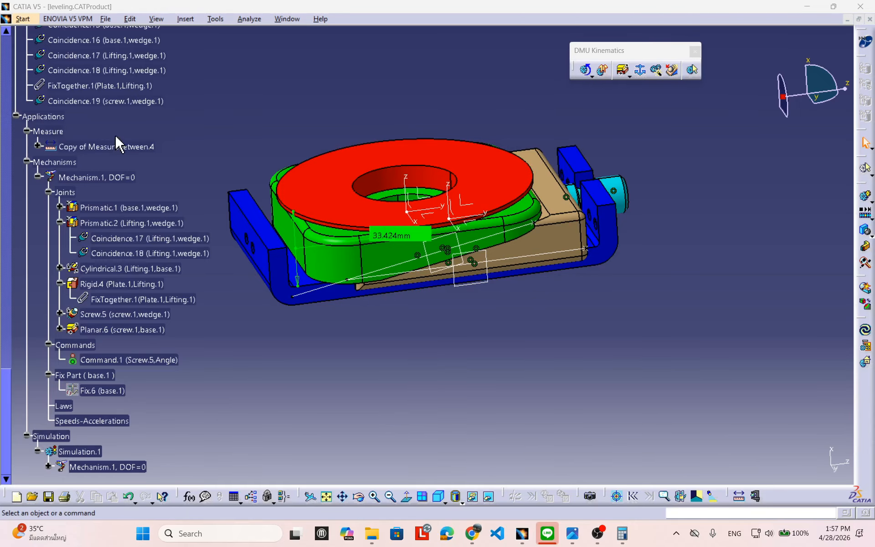
# Step: Review the definition of the kept plate-to-base measurement and delete the measurement
pyautogui.scroll(1, 119, 139)
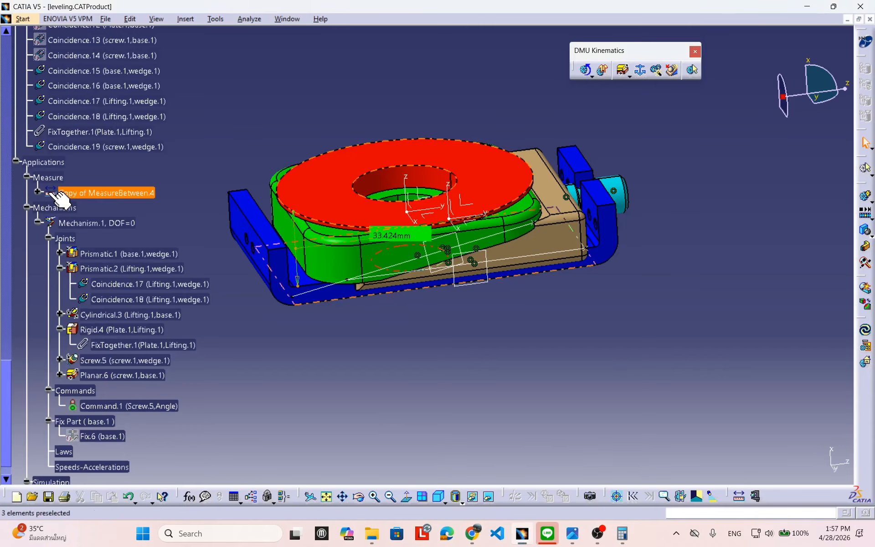
pyautogui.click(37, 192)
pyautogui.doubleClick(53, 194)
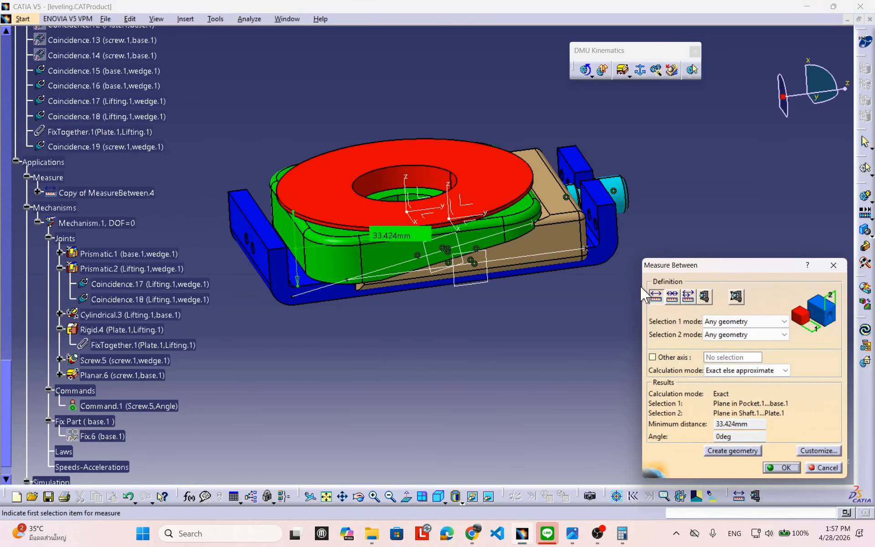
pyautogui.click(823, 467)
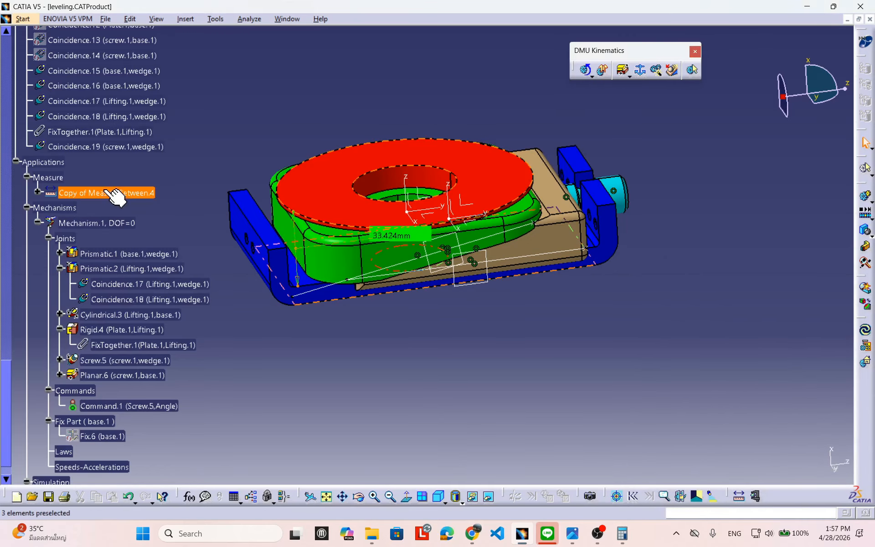
pyautogui.rightClick(105, 191)
pyautogui.click(163, 324)
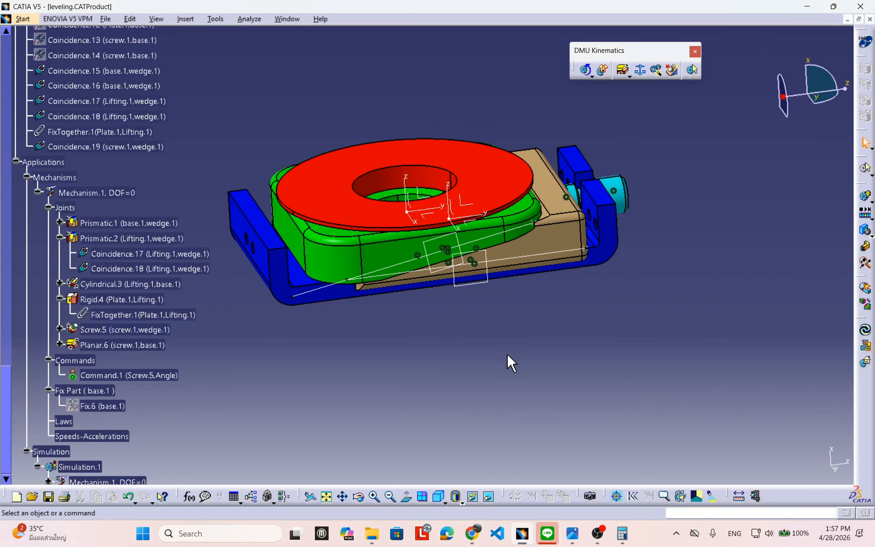
# Step: Start a new kept distance measurement with both selection modes set to Any geometry, infinite
pyautogui.moveTo(475, 358); pyautogui.dragTo(451, 347, button='middle')
pyautogui.scroll(1, 404, 319)
pyautogui.moveTo(404, 319); pyautogui.dragTo(475, 299, button='middle')
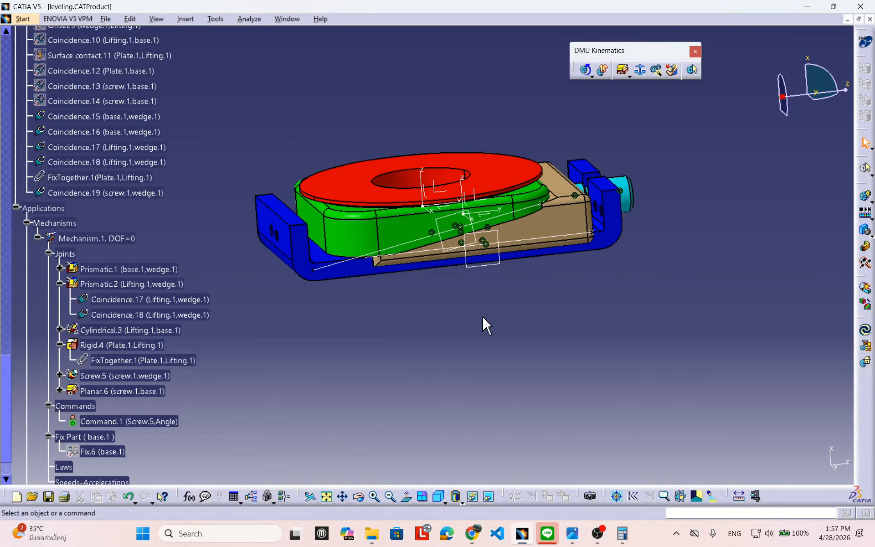
pyautogui.click(739, 496)
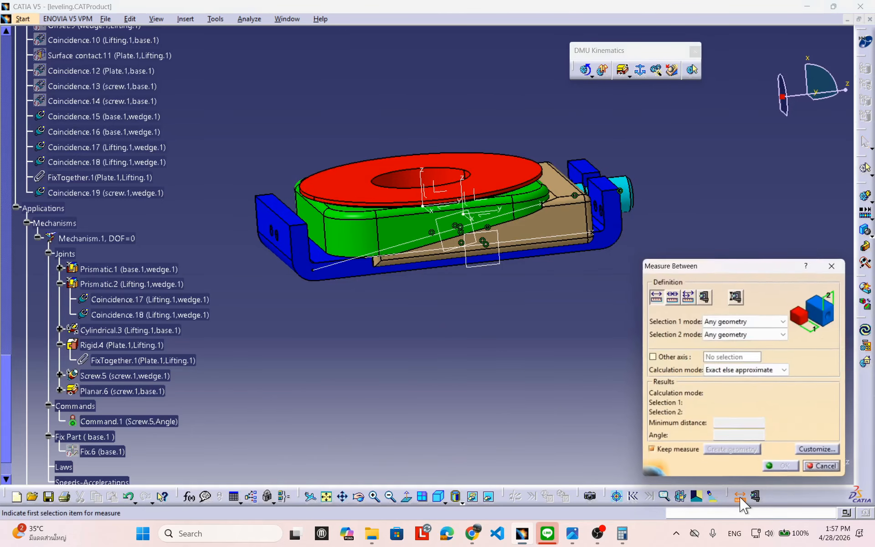
pyautogui.moveTo(713, 266); pyautogui.dragTo(710, 166)
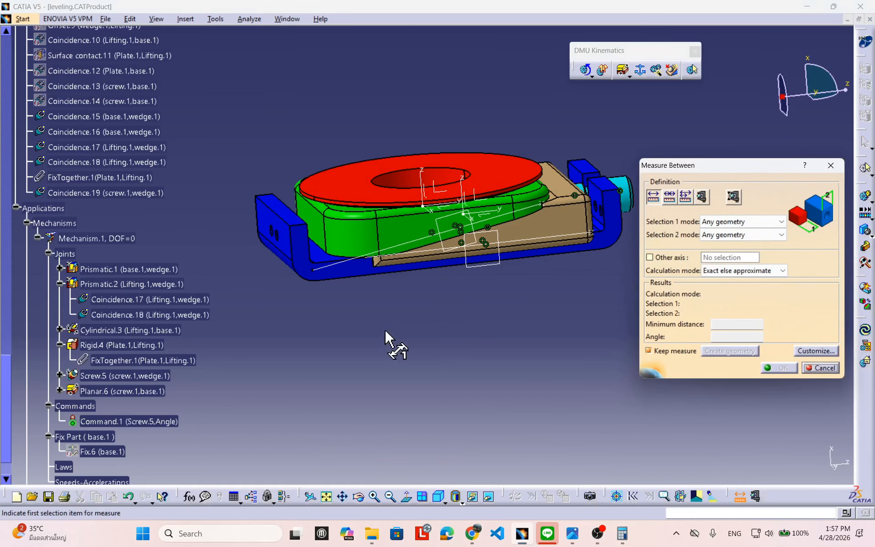
pyautogui.moveTo(385, 338); pyautogui.dragTo(399, 318, button='middle')
pyautogui.click(741, 222)
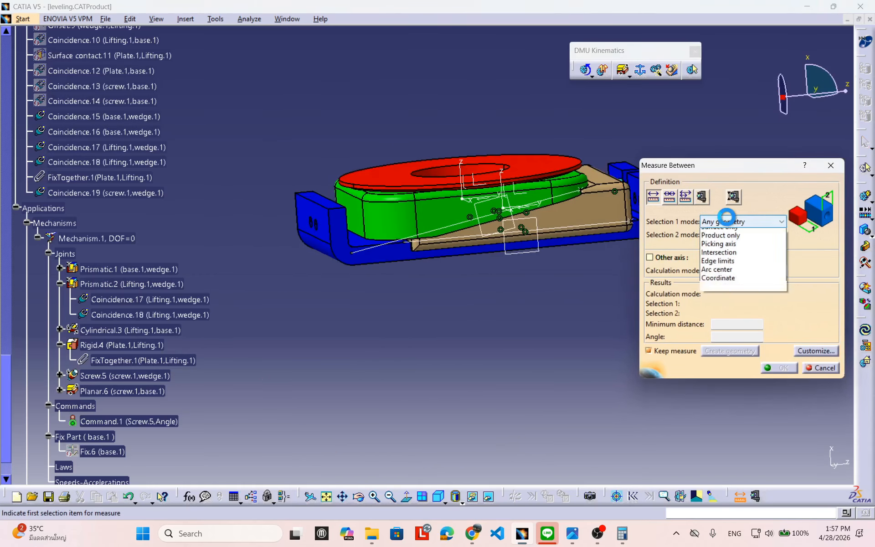
pyautogui.click(732, 234)
pyautogui.click(741, 235)
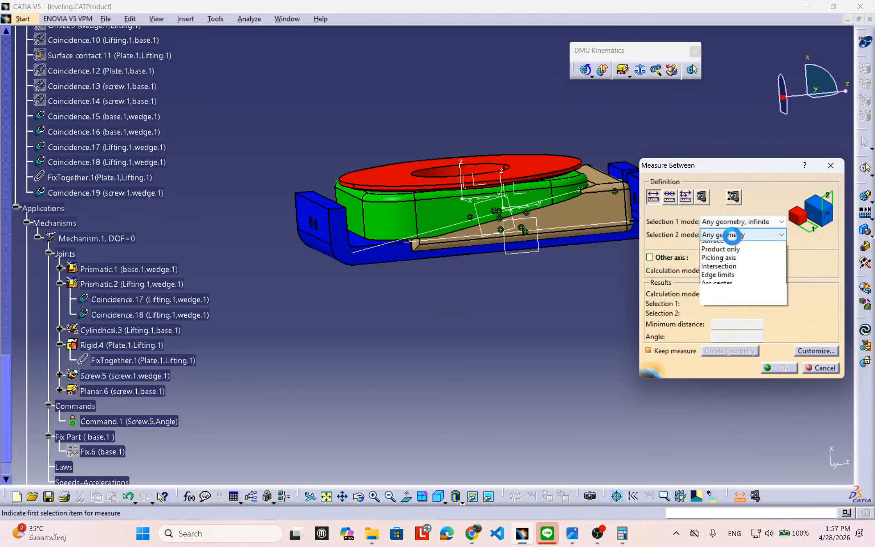
pyautogui.click(730, 251)
# Step: Measure the distance from the underside of the blue base to the red plate's flat face and keep the measurement
pyautogui.moveTo(469, 303)
pyautogui.mouseDown(button='middle')
pyautogui.moveTo(494, 299)
pyautogui.moveTo(471, 288)
pyautogui.mouseUp(button='middle')
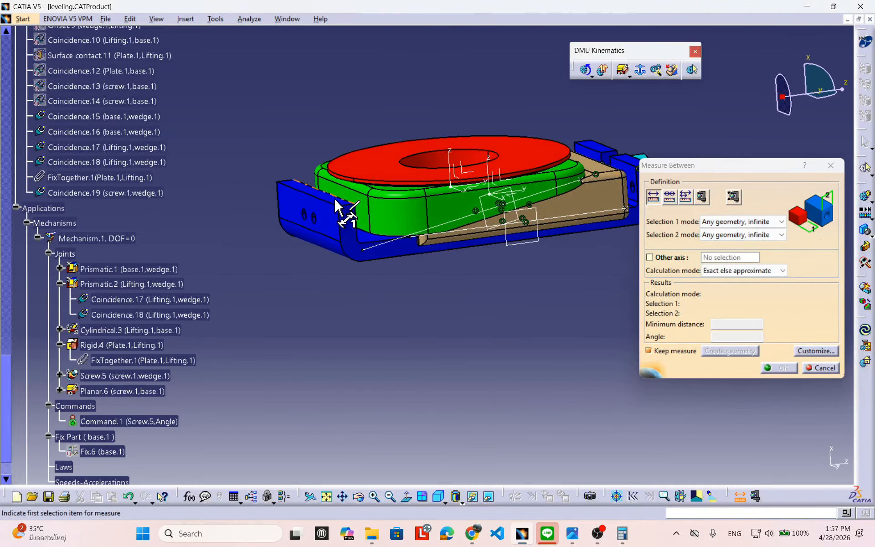
pyautogui.moveTo(378, 301); pyautogui.dragTo(383, 274, button='middle')
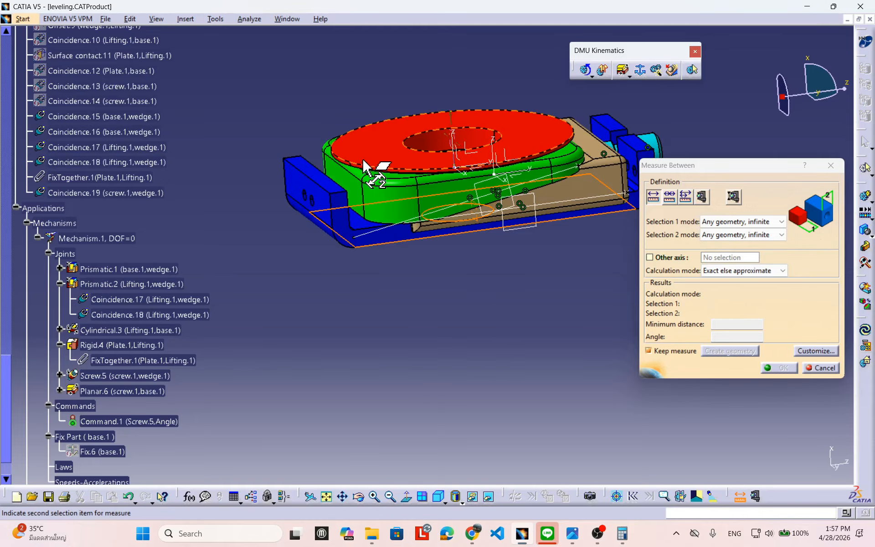
pyautogui.click(367, 157)
pyautogui.moveTo(332, 235); pyautogui.dragTo(304, 218, button='middle')
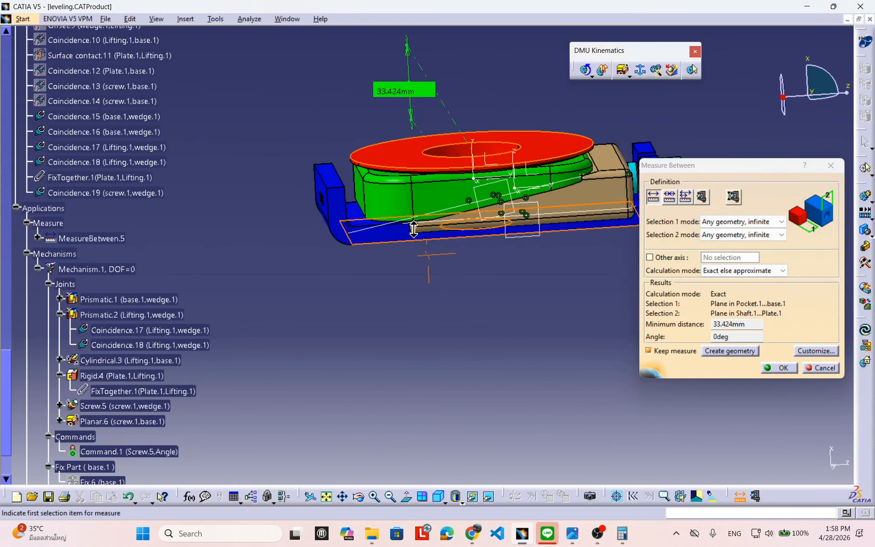
pyautogui.moveTo(413, 229); pyautogui.dragTo(606, 256, button='middle')
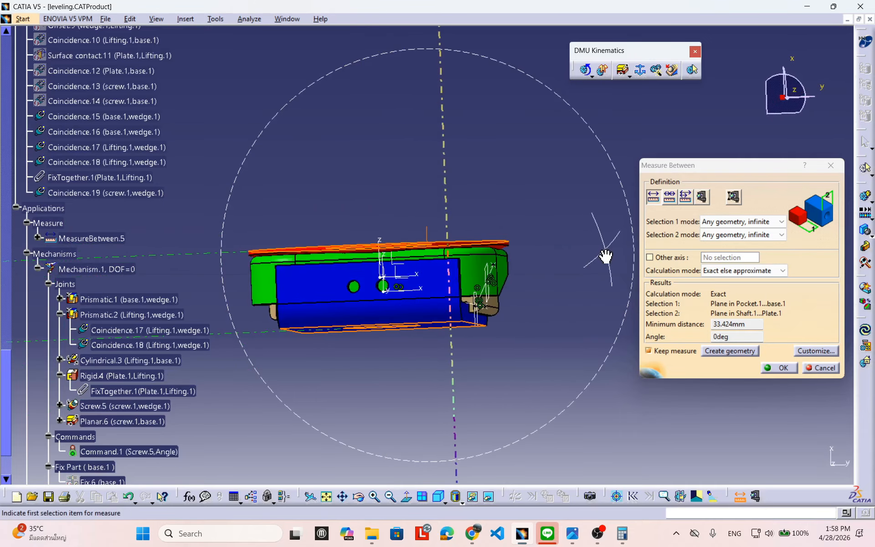
pyautogui.moveTo(381, 302); pyautogui.dragTo(666, 215, button='middle')
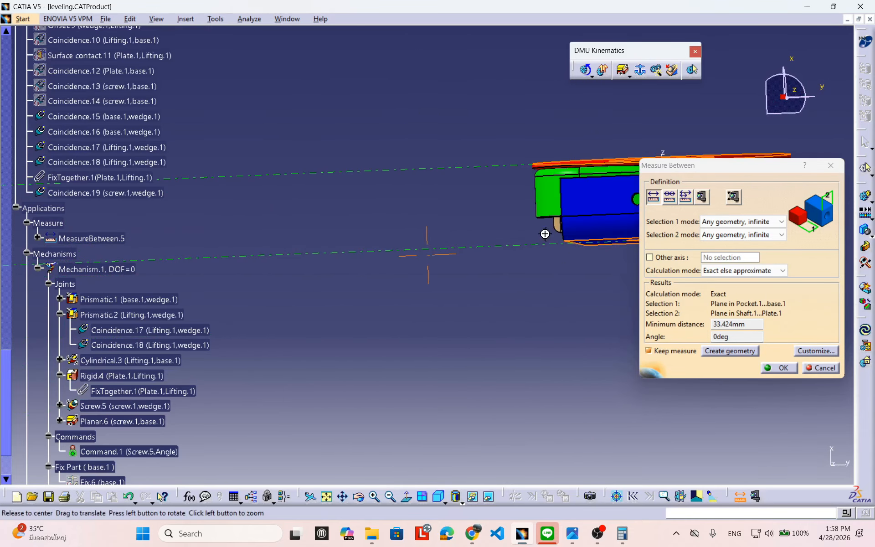
pyautogui.moveTo(544, 234); pyautogui.dragTo(583, 319, button='middle')
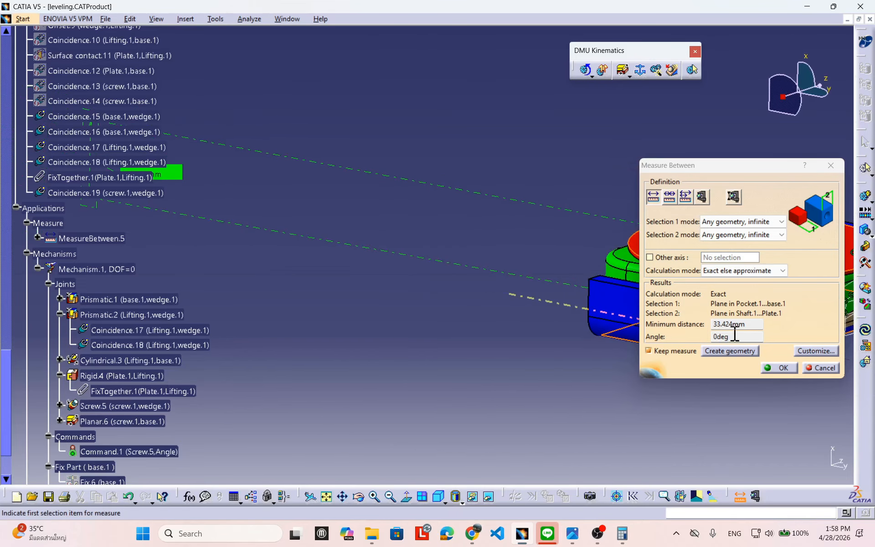
pyautogui.moveTo(460, 296); pyautogui.dragTo(492, 313, button='middle')
pyautogui.moveTo(406, 298); pyautogui.dragTo(440, 312, button='middle')
pyautogui.scroll(1, 438, 311)
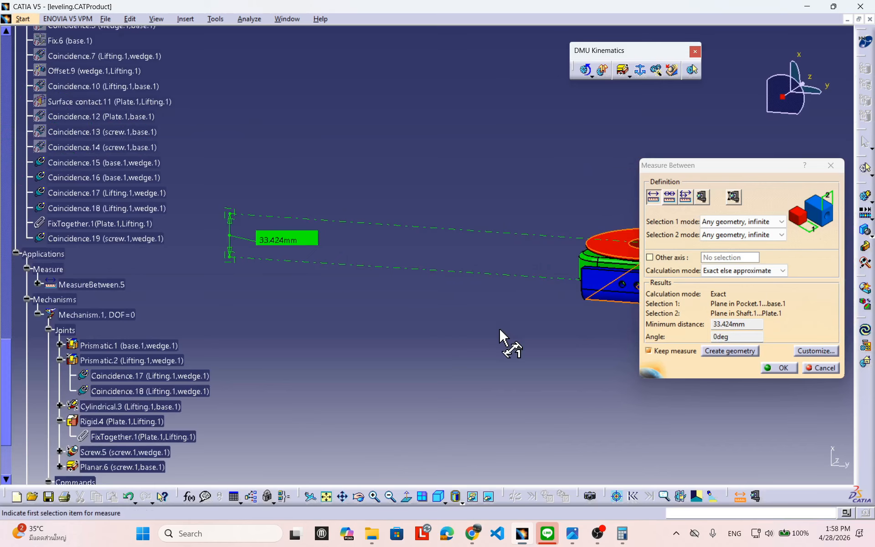
pyautogui.moveTo(591, 248); pyautogui.dragTo(433, 263, button='middle')
pyautogui.moveTo(450, 368); pyautogui.dragTo(526, 402, button='middle')
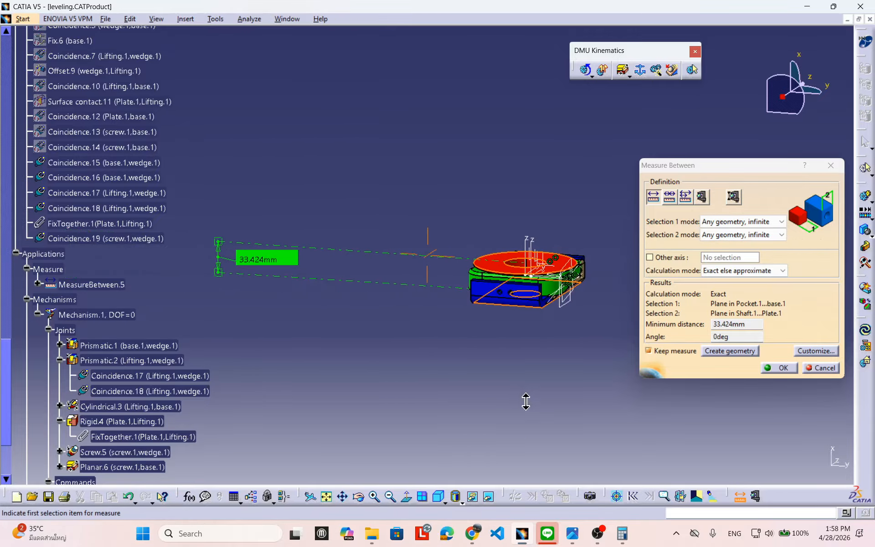
pyautogui.moveTo(453, 382); pyautogui.dragTo(464, 383, button='middle')
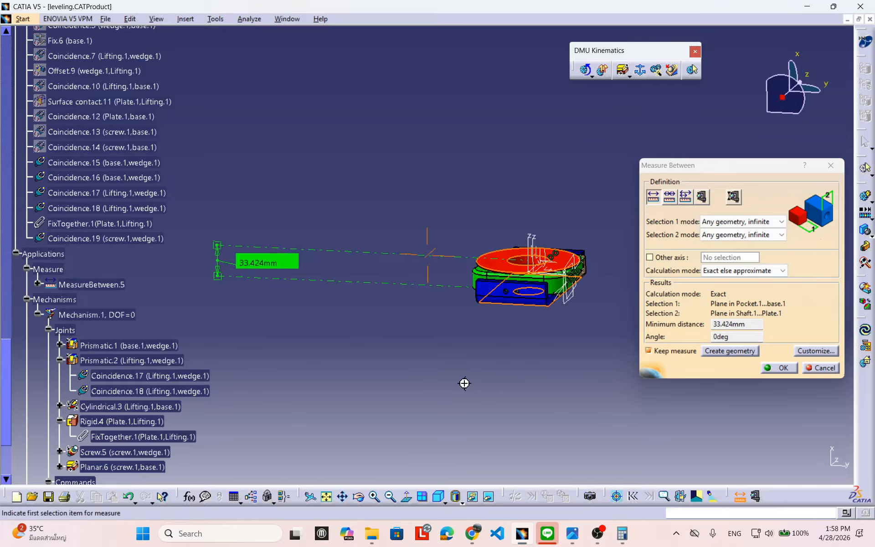
pyautogui.click(774, 368)
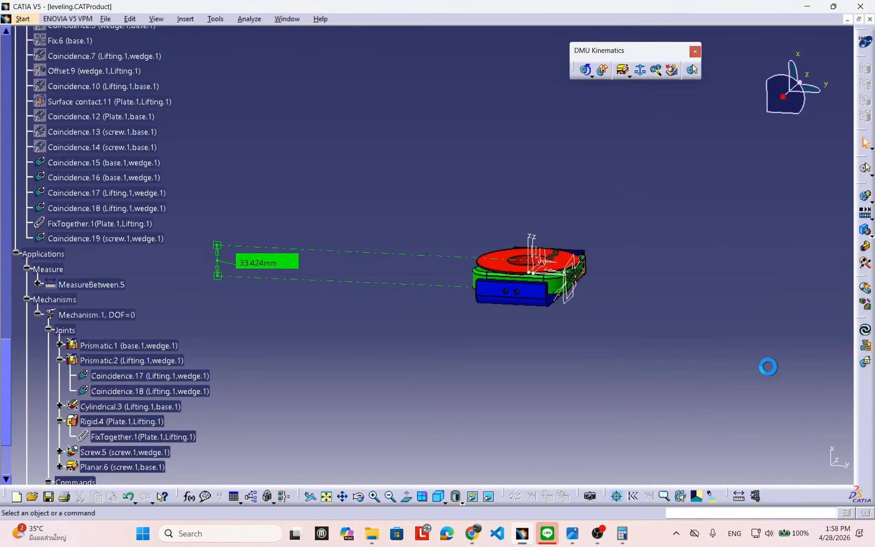
pyautogui.scroll(-5, 244, 383)
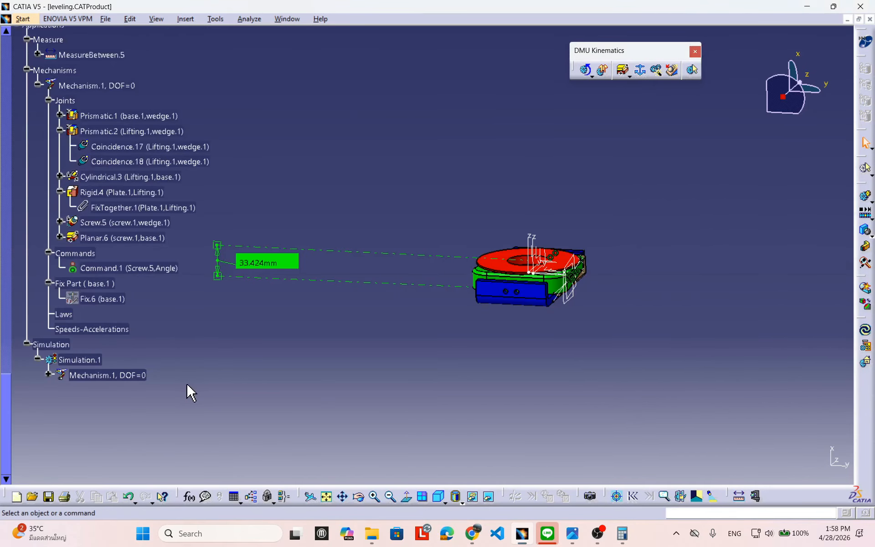
pyautogui.doubleClick(93, 363)
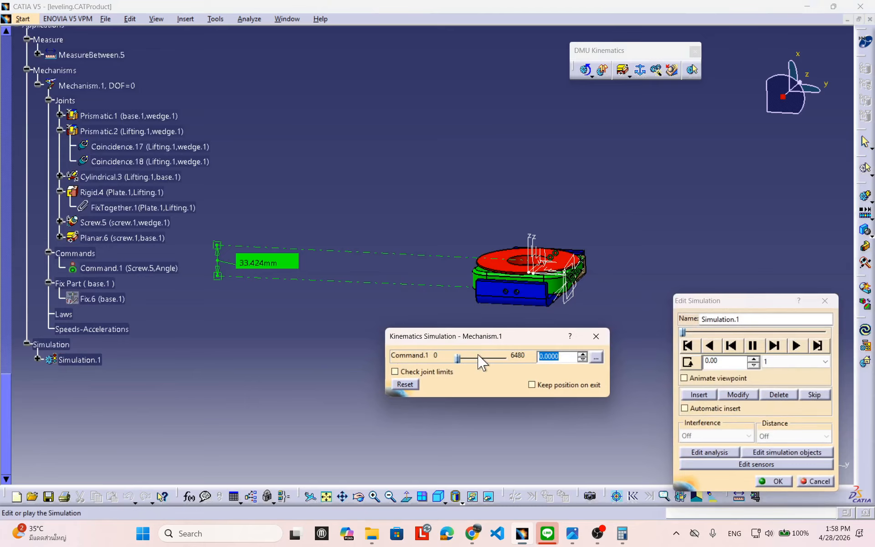
pyautogui.moveTo(459, 357)
pyautogui.mouseDown()
pyautogui.moveTo(475, 357)
pyautogui.moveTo(446, 357)
pyautogui.mouseUp()
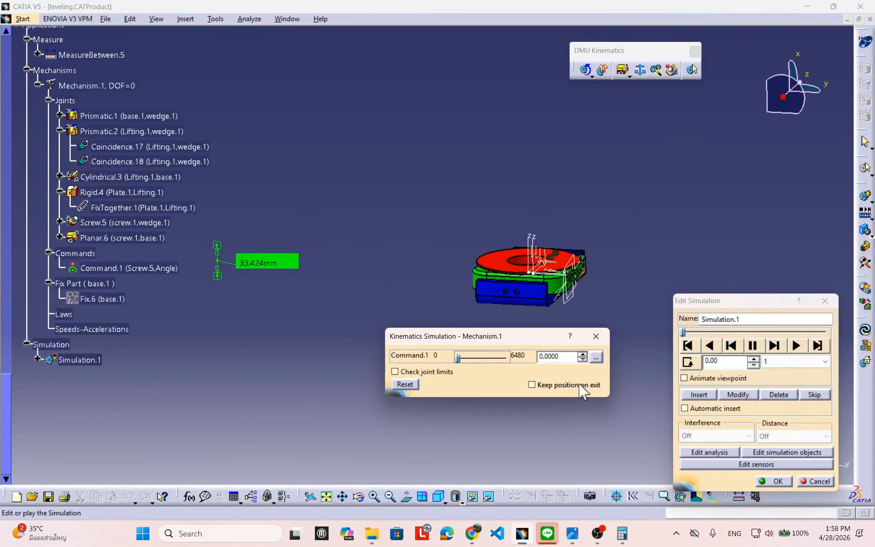
pyautogui.click(808, 483)
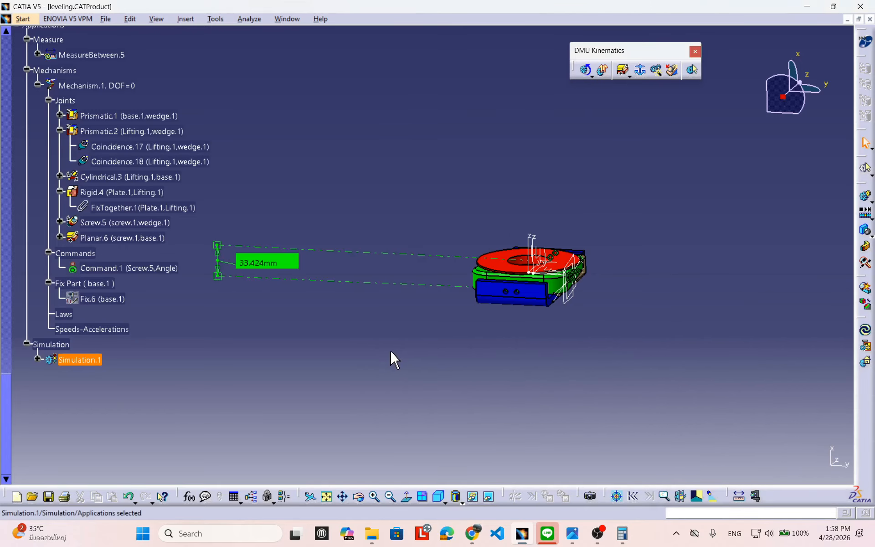
# Step: Open Simulation.1, run Command.1 to 6480 and examine the plate height measurement from the side
pyautogui.moveTo(574, 350); pyautogui.dragTo(584, 269, button='middle')
pyautogui.scroll(1, 570, 301)
pyautogui.moveTo(565, 315); pyautogui.dragTo(484, 382, button='middle')
pyautogui.doubleClick(80, 406)
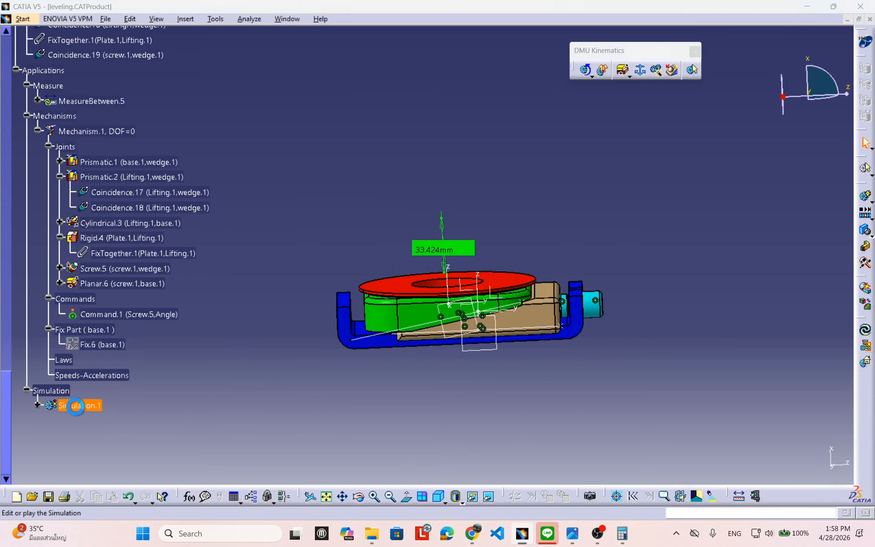
pyautogui.moveTo(516, 347); pyautogui.dragTo(515, 379)
pyautogui.moveTo(458, 393); pyautogui.dragTo(509, 390)
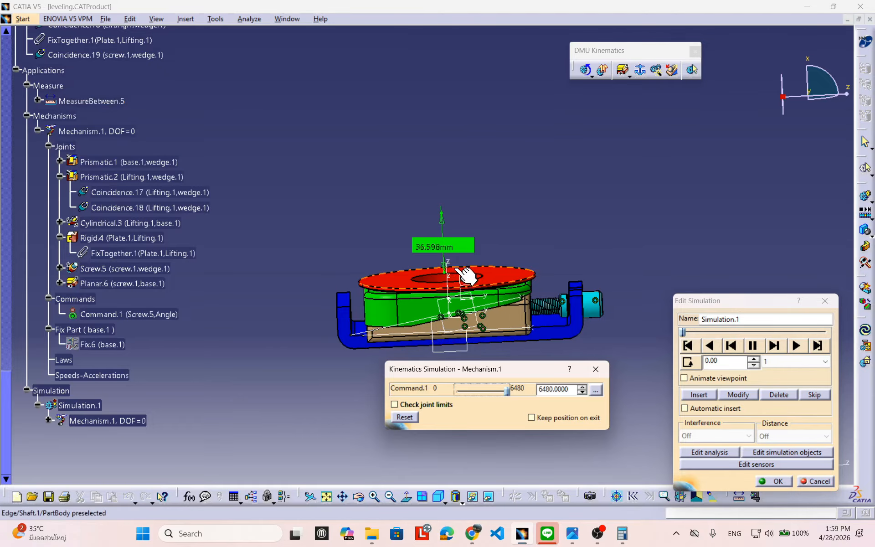
pyautogui.moveTo(578, 259); pyautogui.dragTo(593, 256, button='middle')
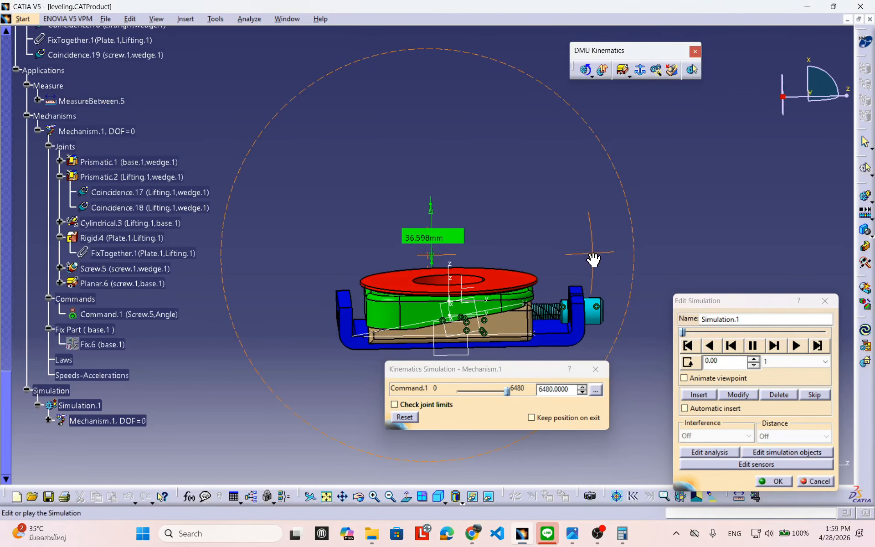
pyautogui.moveTo(515, 293); pyautogui.dragTo(515, 286, button='middle')
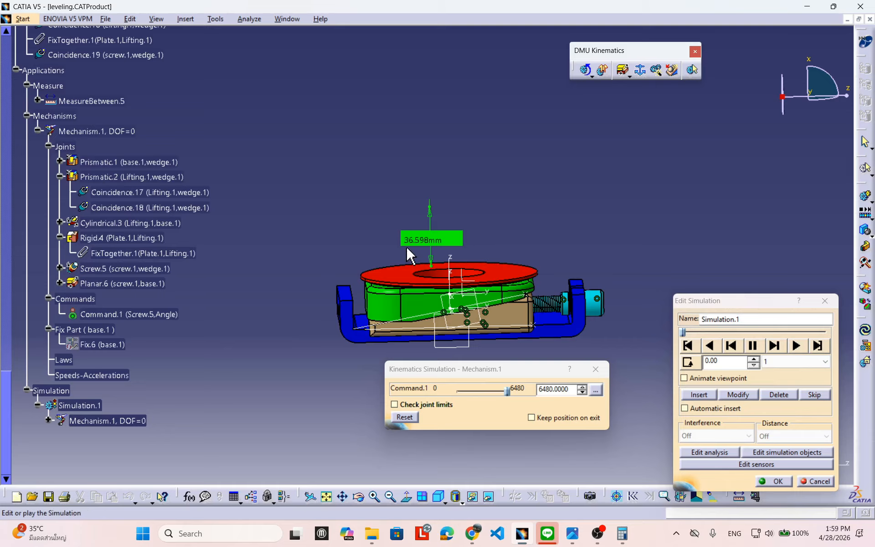
pyautogui.moveTo(581, 285); pyautogui.dragTo(527, 256, button='middle')
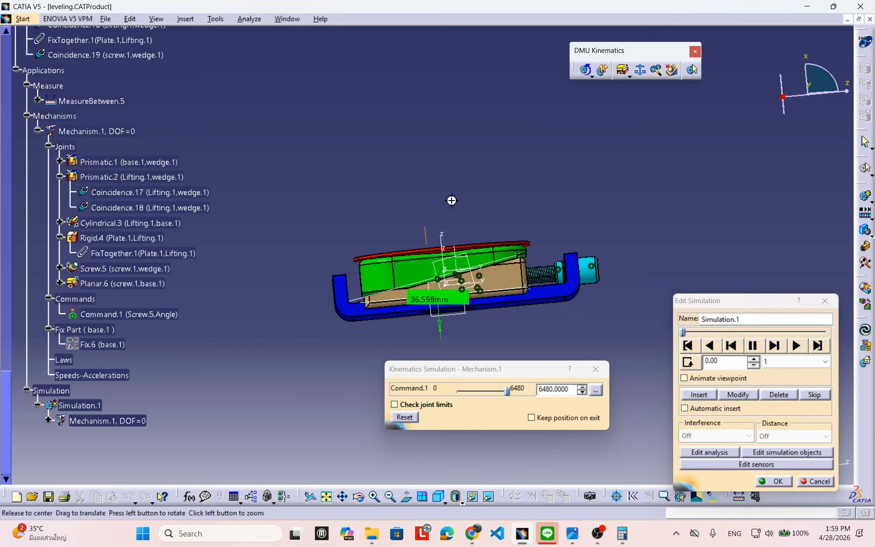
pyautogui.moveTo(453, 197); pyautogui.dragTo(553, 356, button='middle')
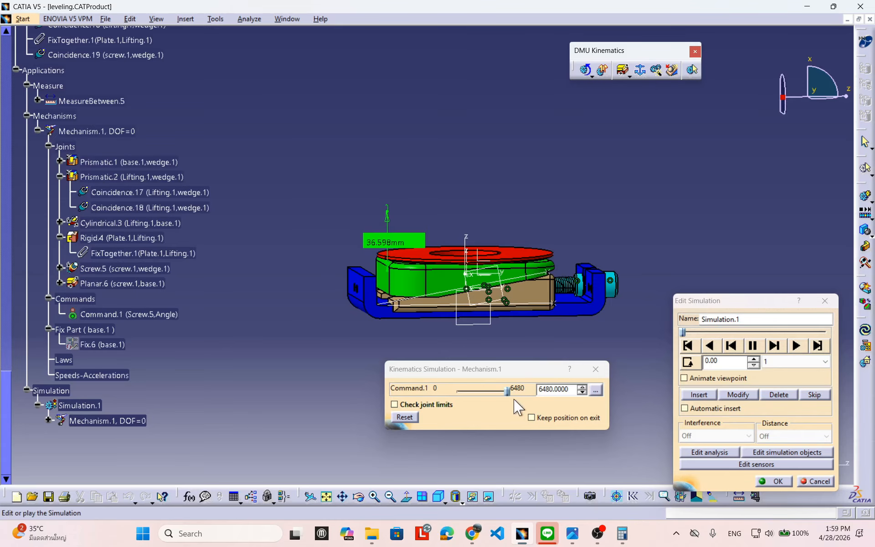
# Step: Play Simulation.1 from its start with a 0.04 step while watching the height measurement, then close the simulation edit
pyautogui.click(688, 345)
pyautogui.click(781, 362)
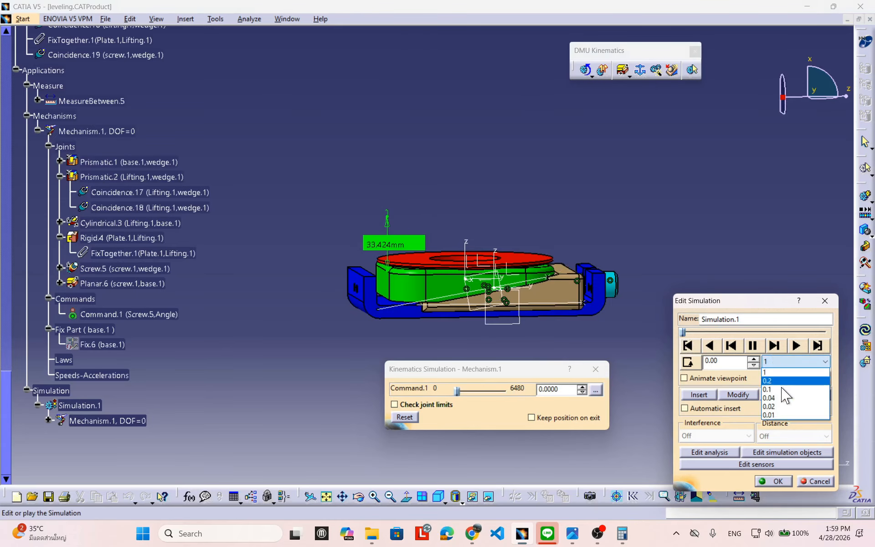
pyautogui.click(781, 398)
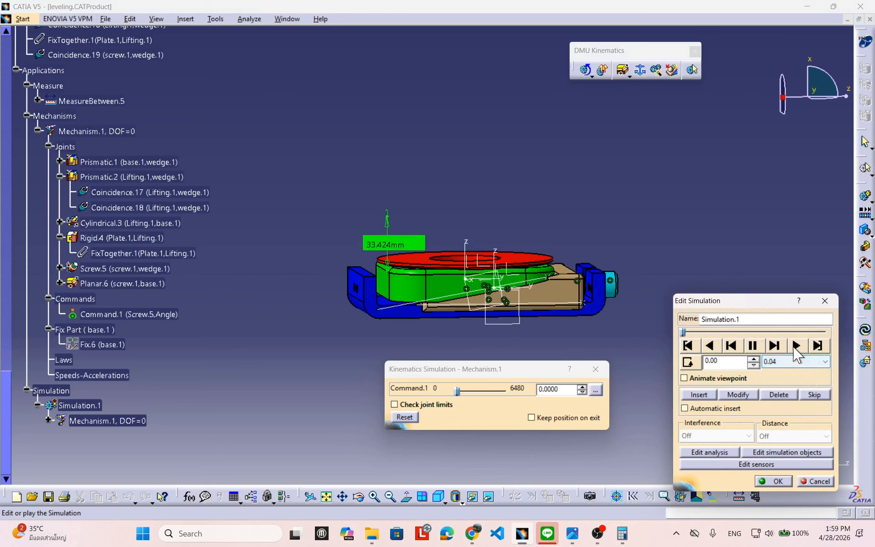
pyautogui.click(797, 345)
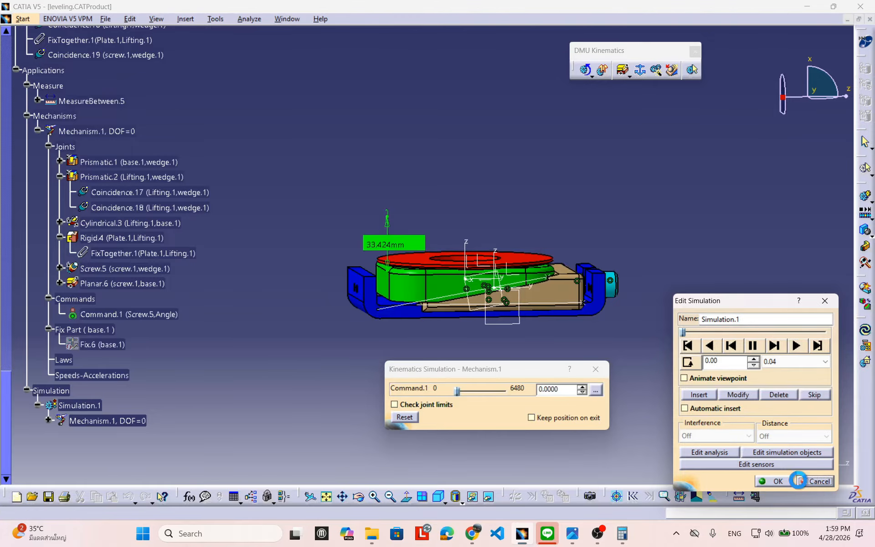
pyautogui.click(766, 479)
# Step: Reopen Simulation.1, run Command.1 to 6480, examine the raised plate and its height measurement, then cancel the simulation edit
pyautogui.moveTo(520, 395); pyautogui.dragTo(446, 383, button='middle')
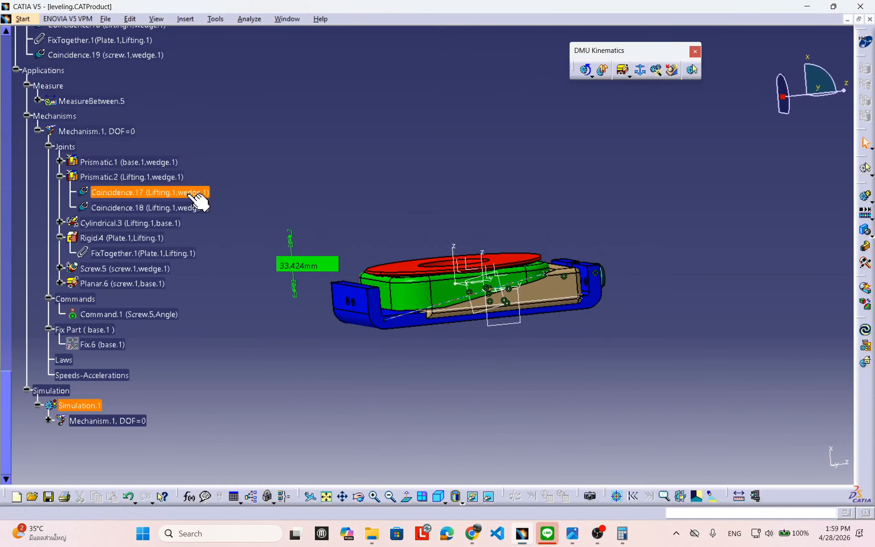
pyautogui.click(88, 408)
pyautogui.doubleClick(88, 407)
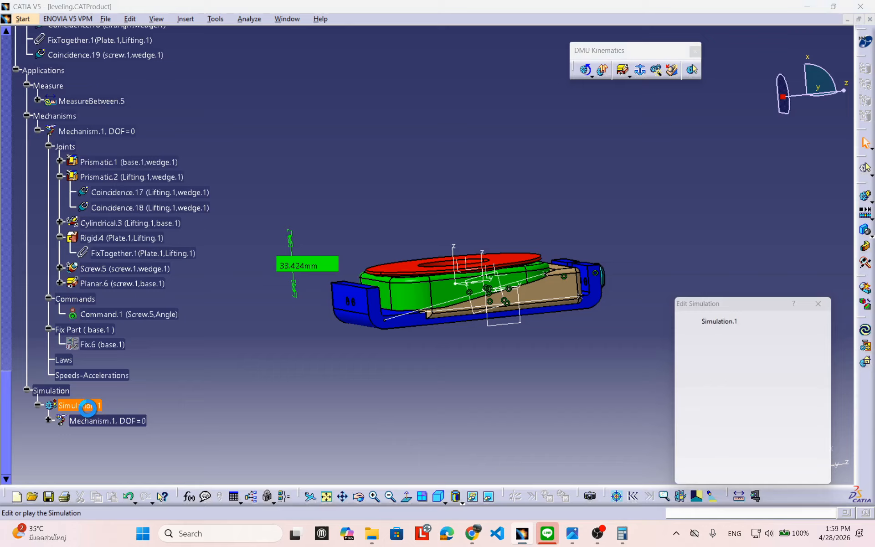
pyautogui.moveTo(458, 391); pyautogui.dragTo(525, 392)
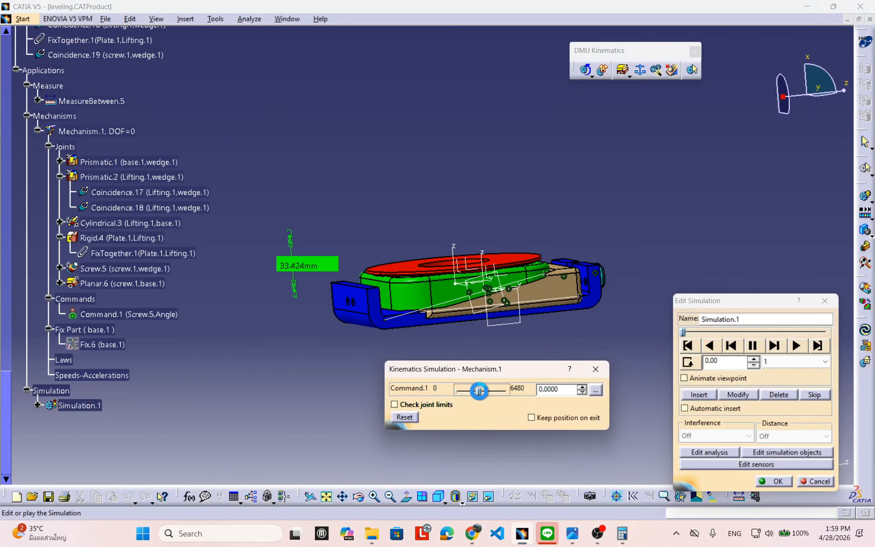
pyautogui.moveTo(337, 350); pyautogui.dragTo(357, 325, button='middle')
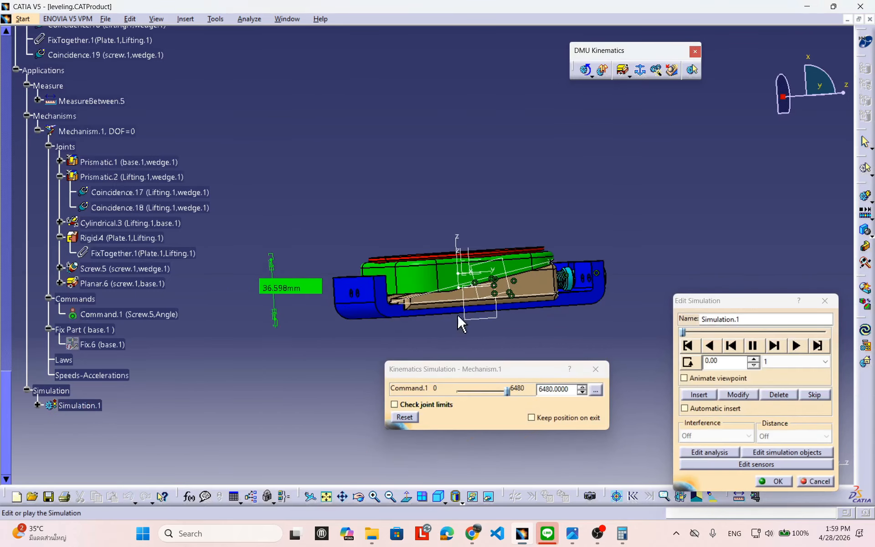
pyautogui.moveTo(458, 319); pyautogui.dragTo(414, 349, button='middle')
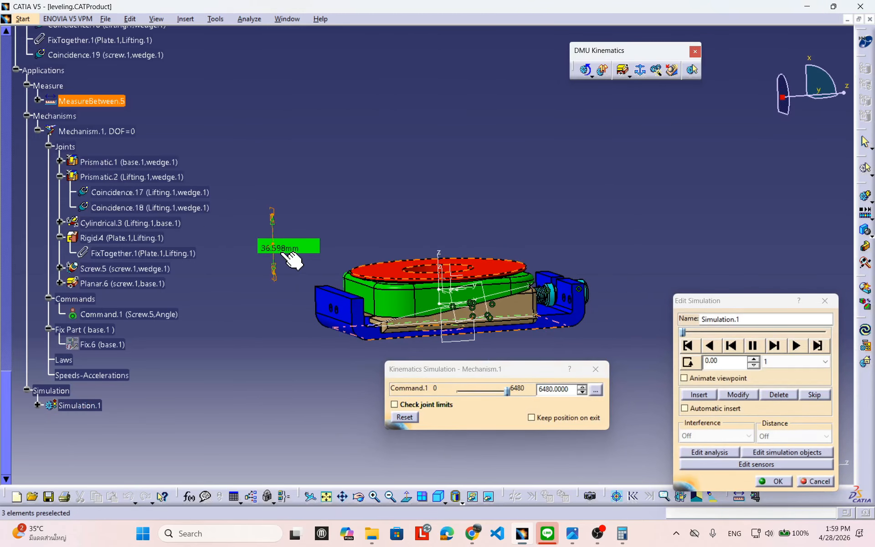
pyautogui.scroll(1, 279, 287)
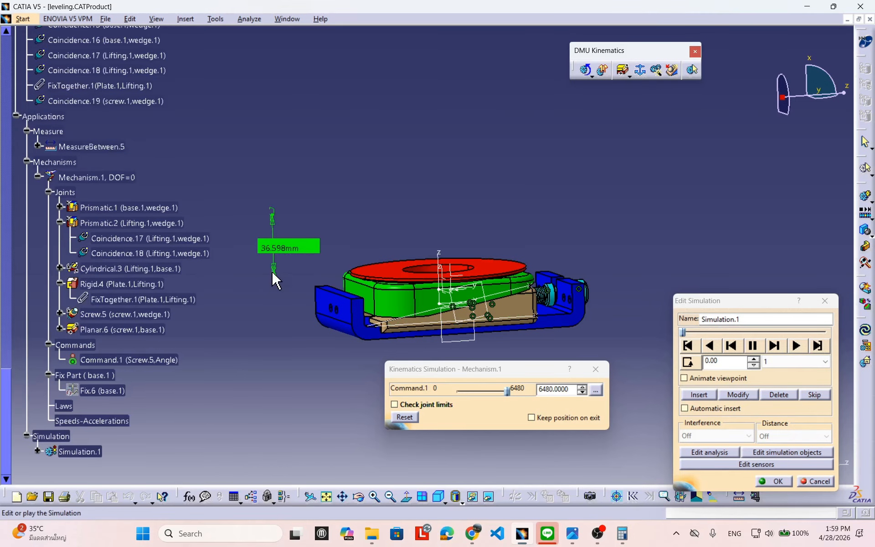
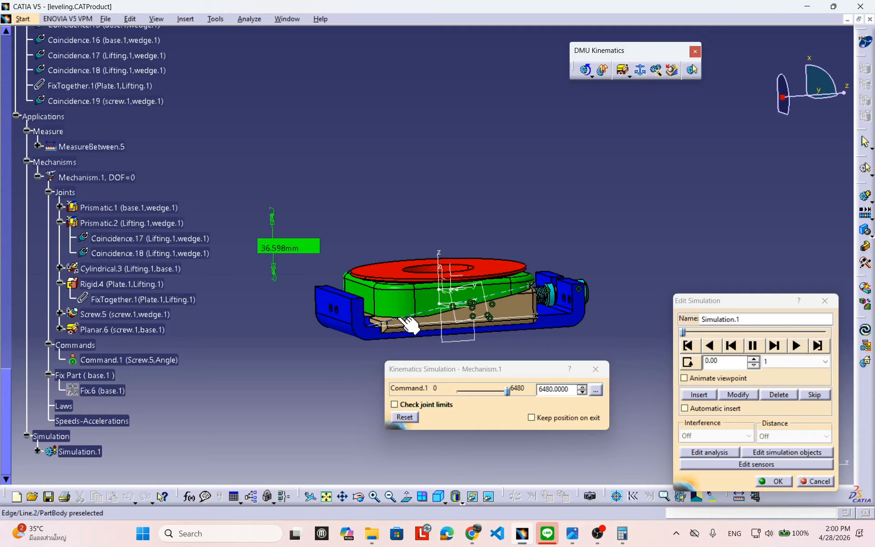
pyautogui.middleClick(427, 294)
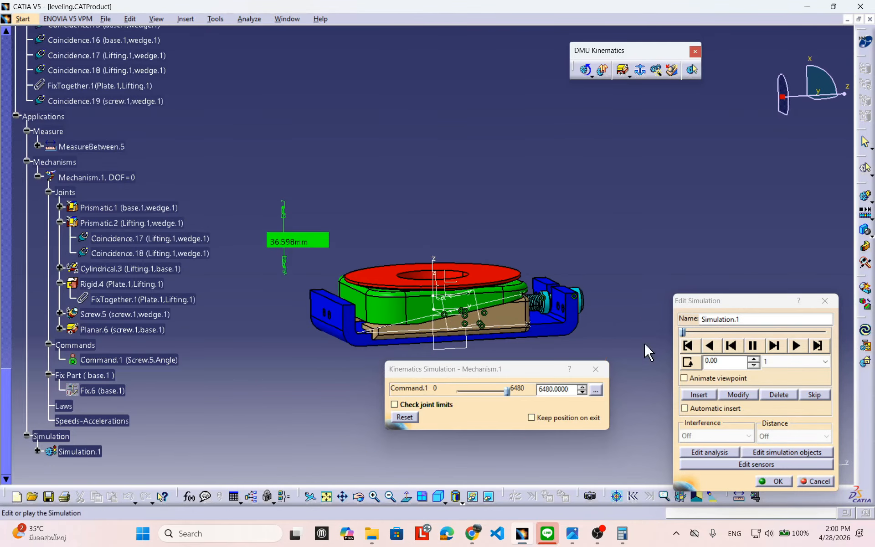
pyautogui.click(816, 481)
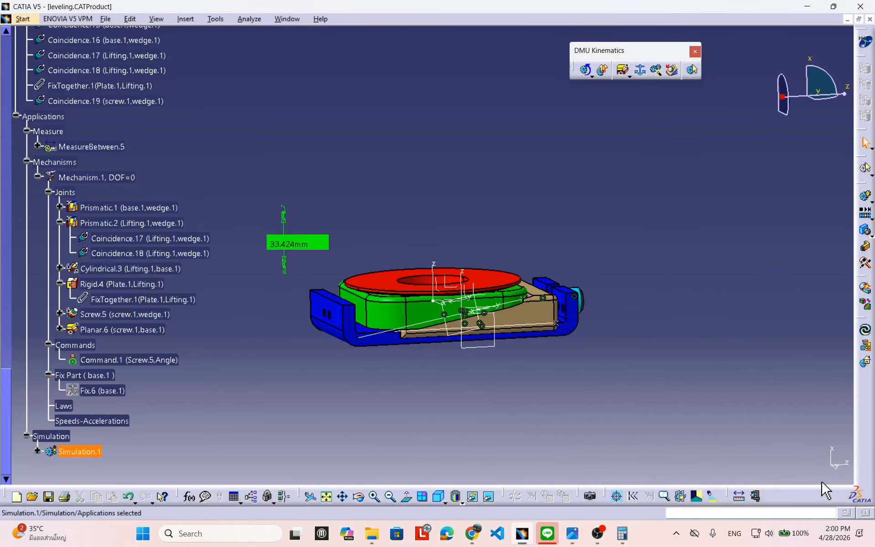
# Step: Try to run a Contact + Clash check inside one selection using Simulation.1, then cancel the check
pyautogui.moveTo(342, 313); pyautogui.dragTo(318, 312, button='middle')
pyautogui.moveTo(358, 364); pyautogui.dragTo(564, 325, button='middle')
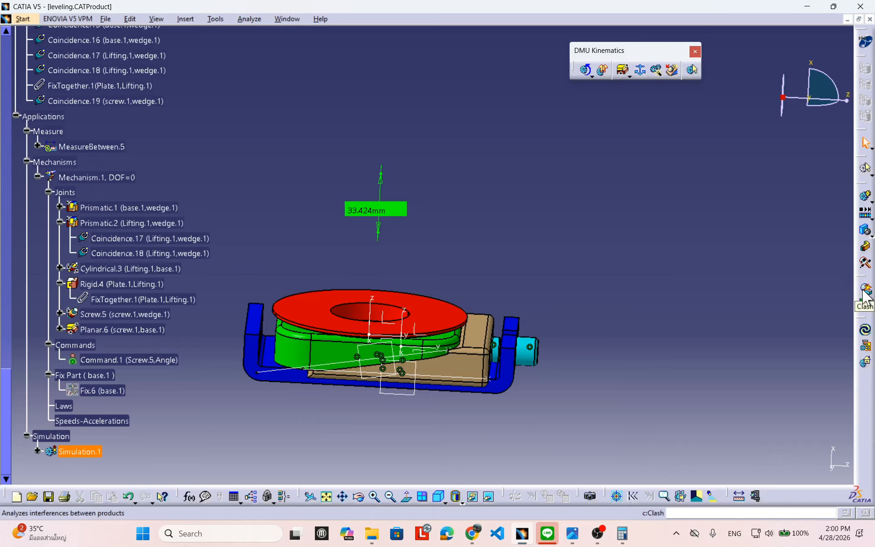
pyautogui.moveTo(268, 367); pyautogui.dragTo(394, 328, button='middle')
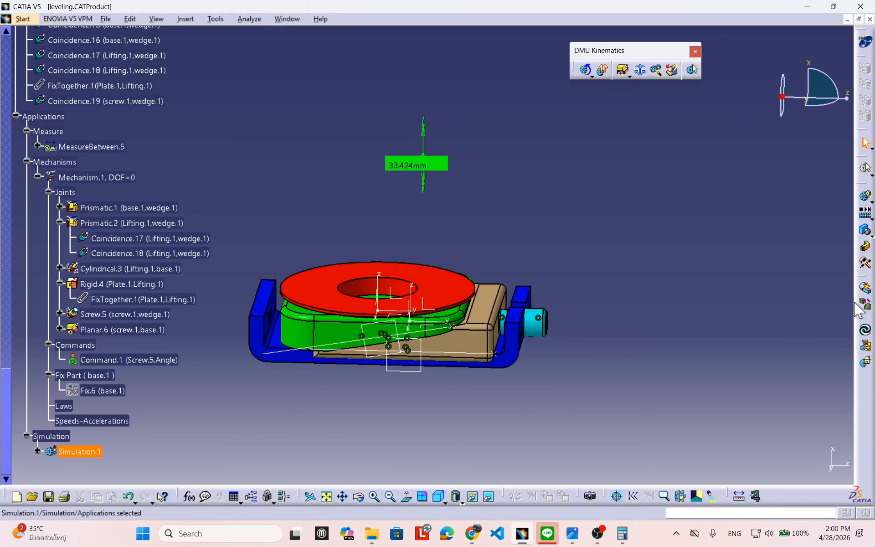
pyautogui.click(866, 290)
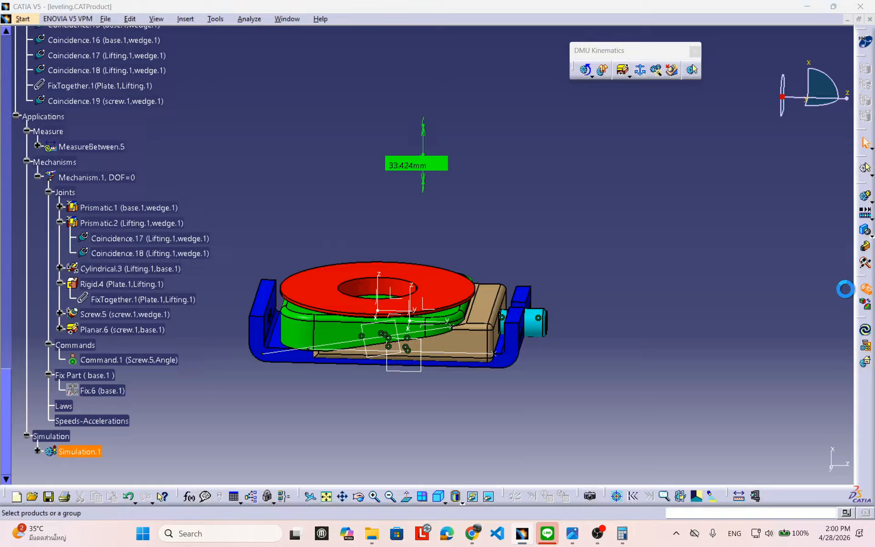
pyautogui.moveTo(668, 384); pyautogui.dragTo(625, 149)
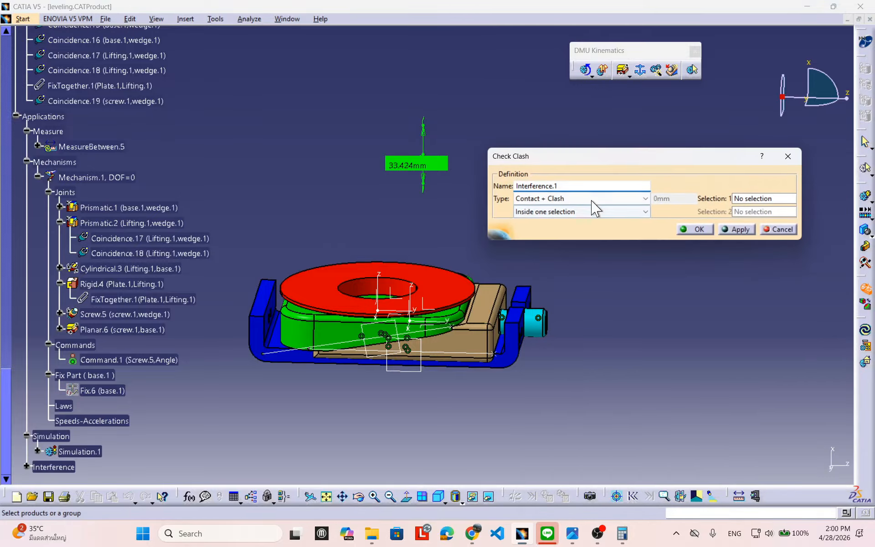
pyautogui.click(736, 230)
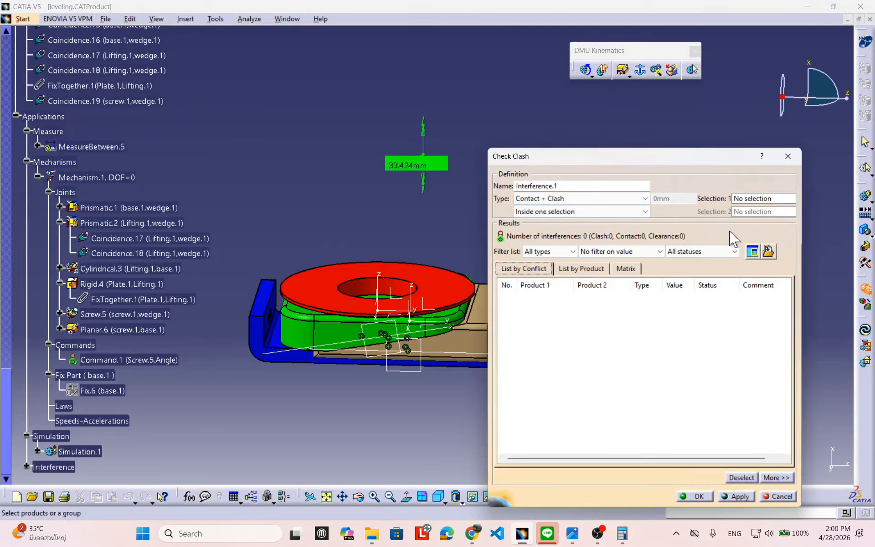
pyautogui.click(82, 454)
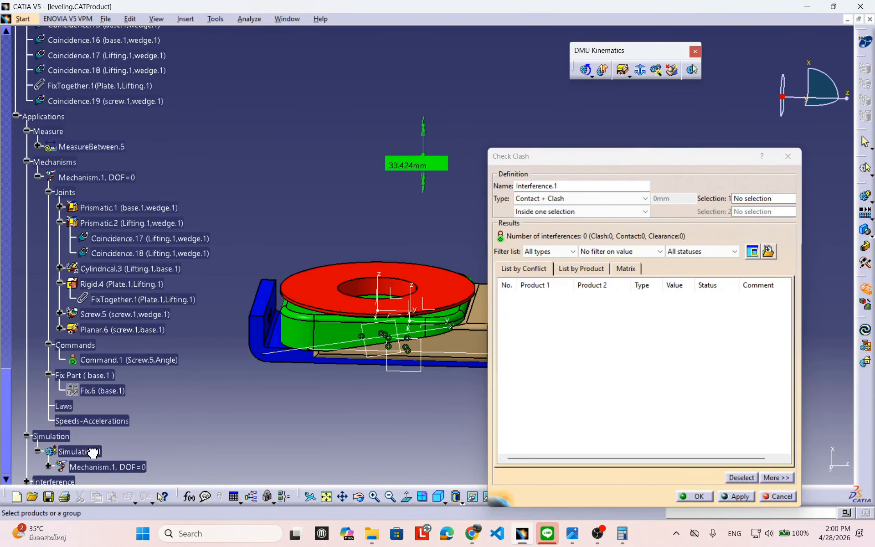
pyautogui.click(102, 449)
pyautogui.moveTo(606, 167); pyautogui.dragTo(153, 47)
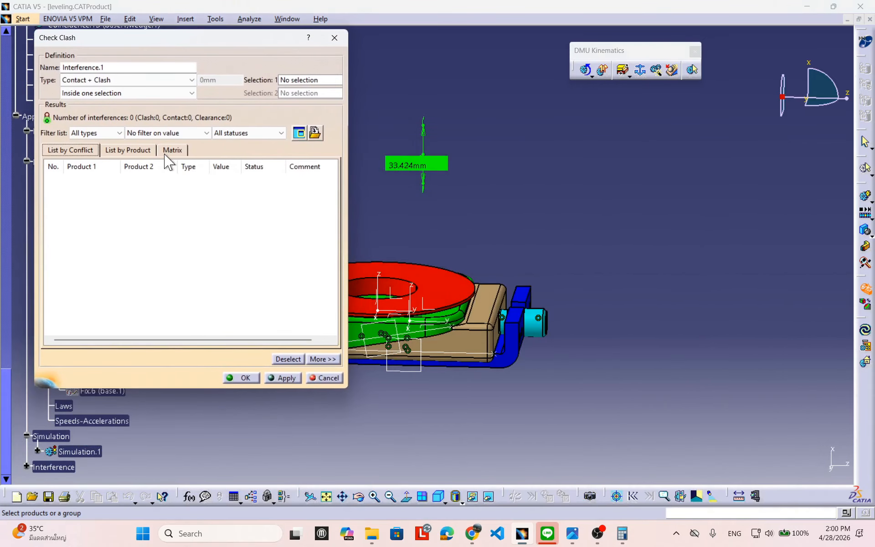
pyautogui.click(88, 452)
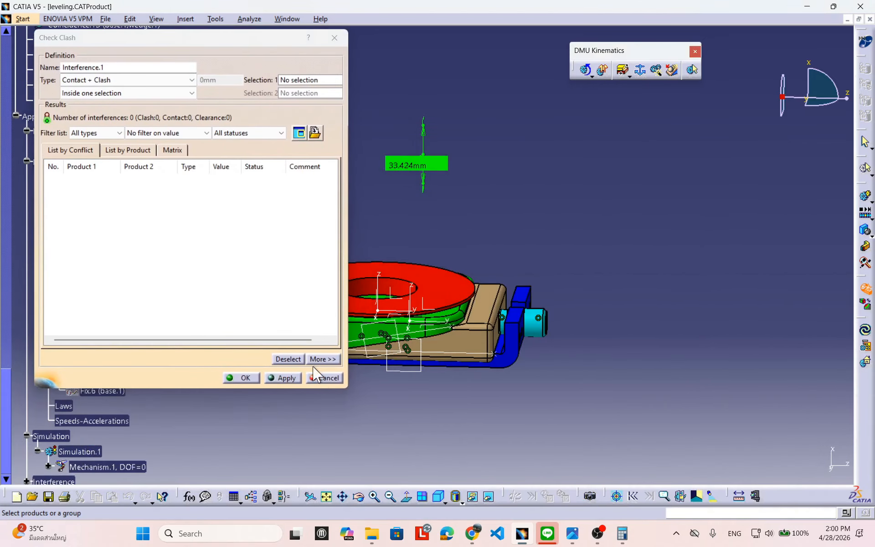
pyautogui.click(325, 378)
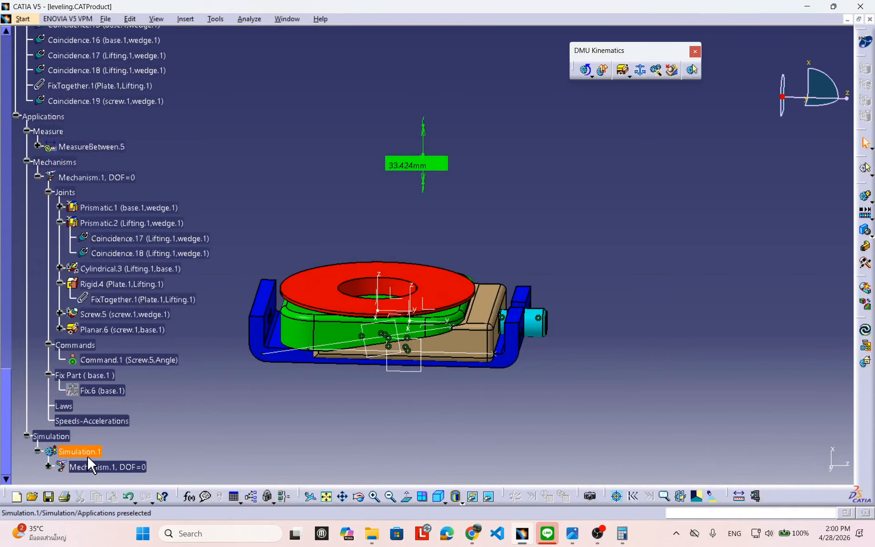
# Step: Open Simulation.1 for editing and run a Contact + Clash check between all components
pyautogui.doubleClick(82, 452)
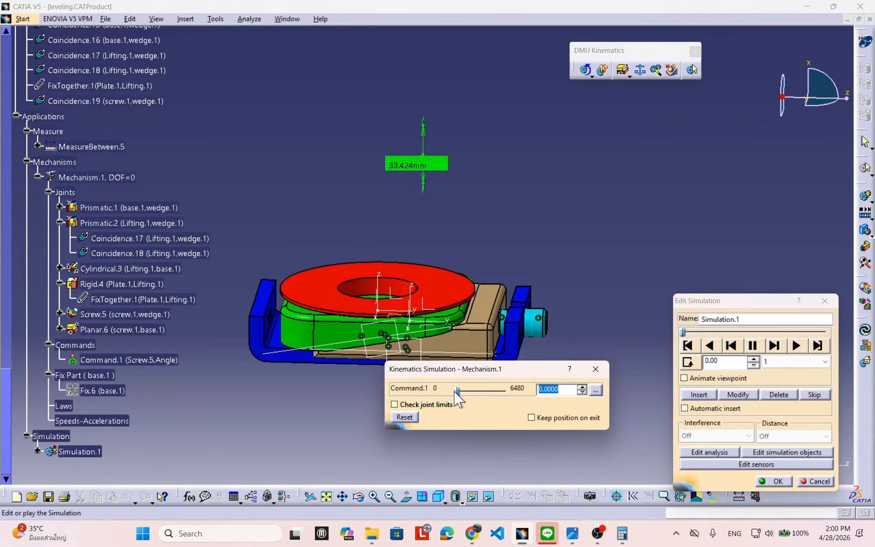
pyautogui.click(865, 288)
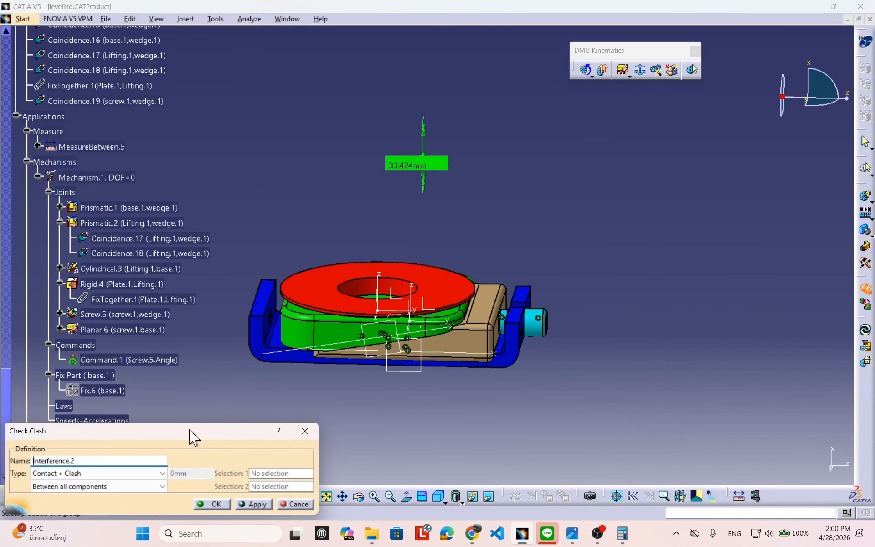
pyautogui.moveTo(194, 438); pyautogui.dragTo(393, 164)
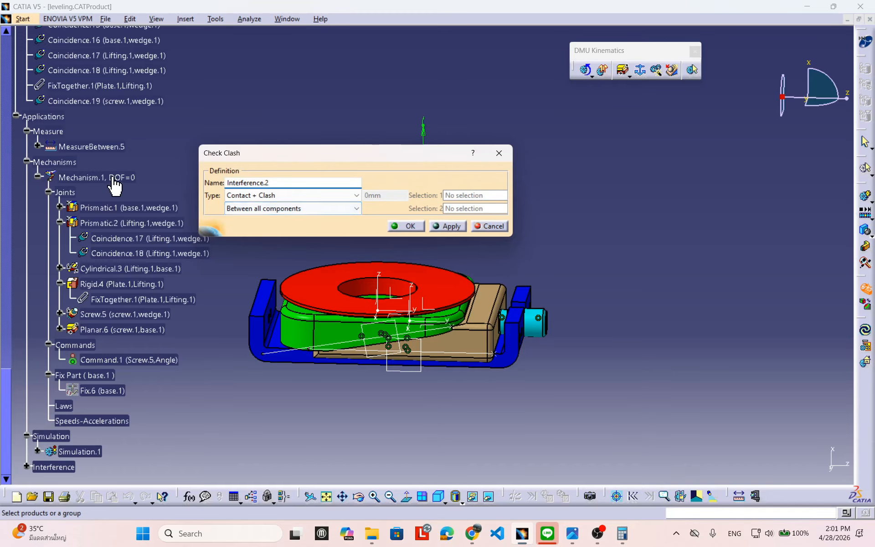
pyautogui.scroll(8, 125, 153)
pyautogui.scroll(-4, 123, 127)
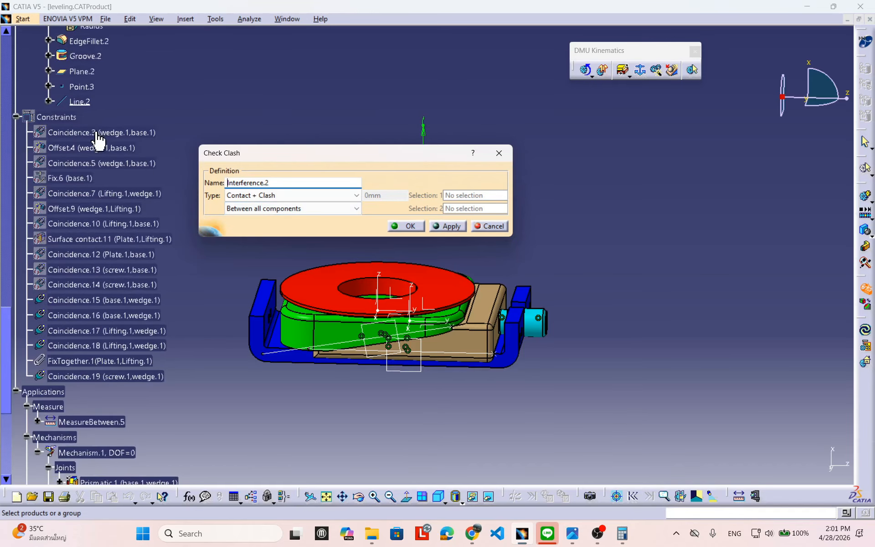
pyautogui.click(122, 375)
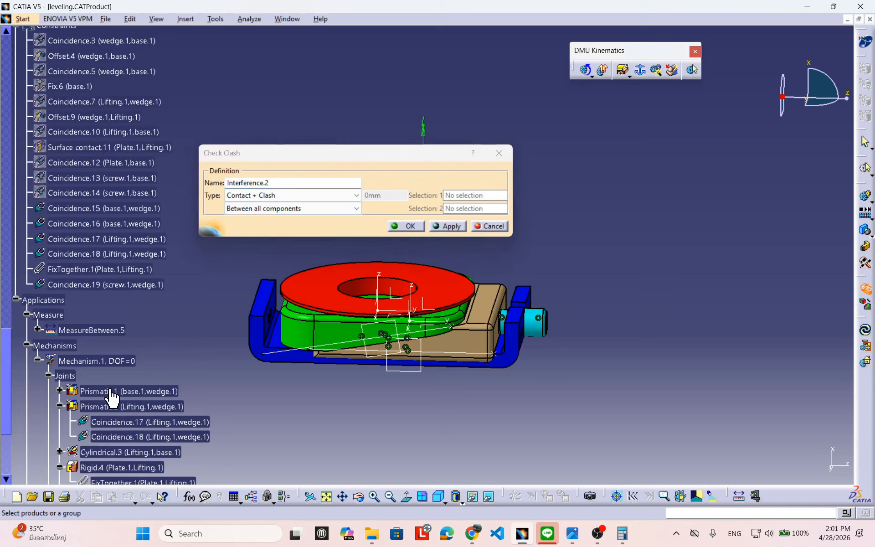
pyautogui.scroll(15, 91, 313)
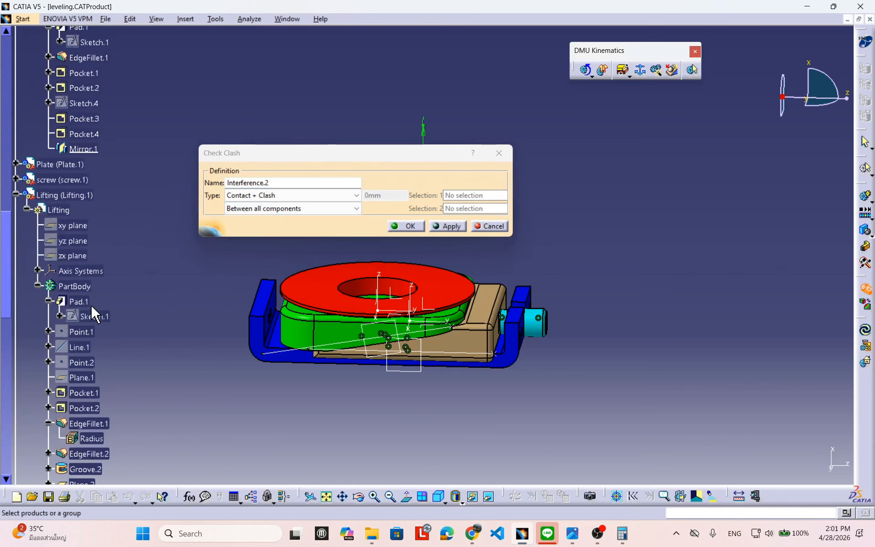
pyautogui.moveTo(9, 153); pyautogui.dragTo(16, 18)
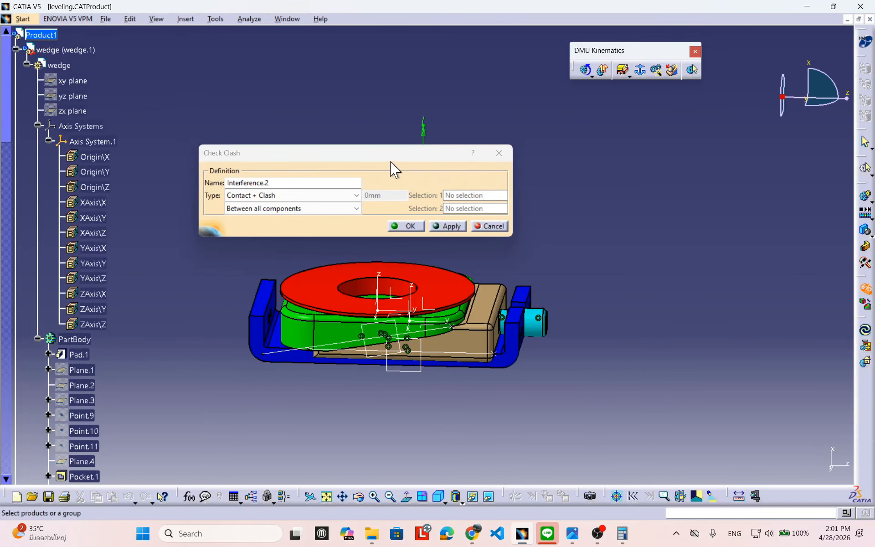
pyautogui.moveTo(374, 150); pyautogui.dragTo(399, 132)
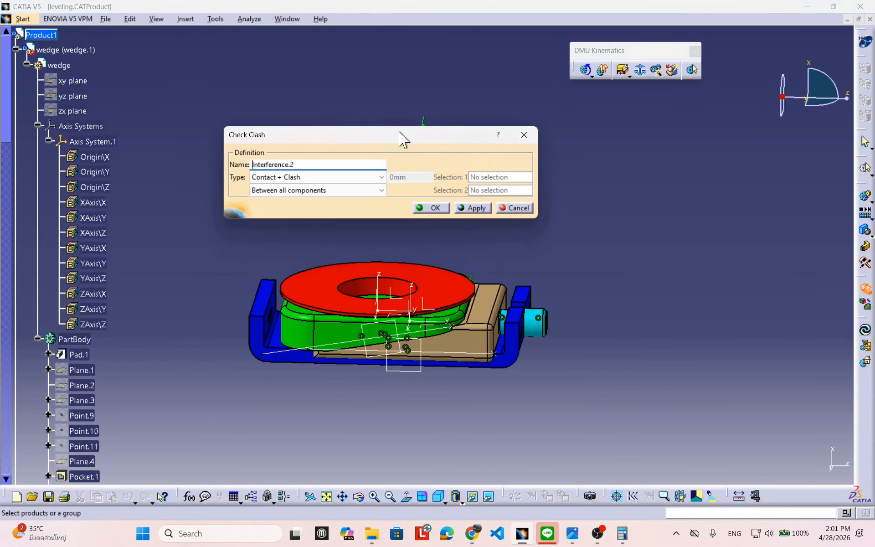
pyautogui.click(463, 210)
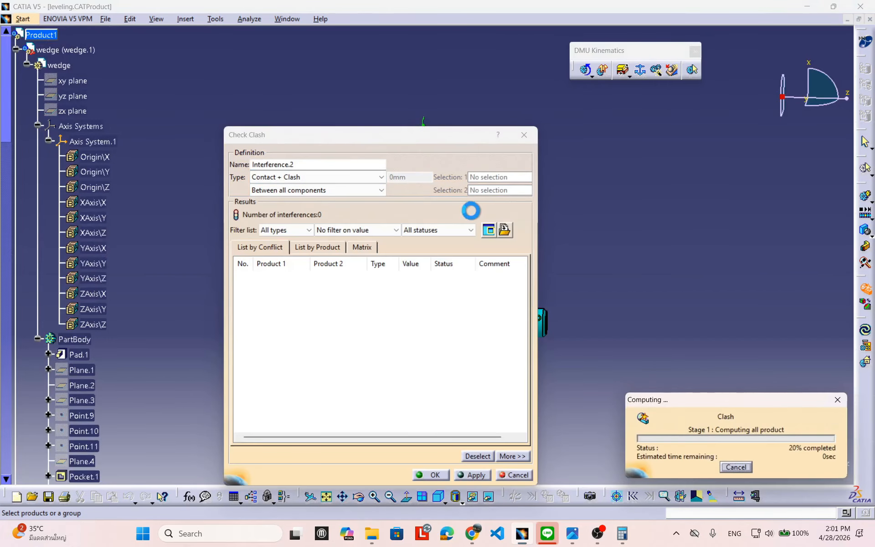
# Step: Examine the wedge–base and wedge–screw contacts in the preview, then cancel the clash check
pyautogui.moveTo(202, 218); pyautogui.dragTo(147, 234, button='middle')
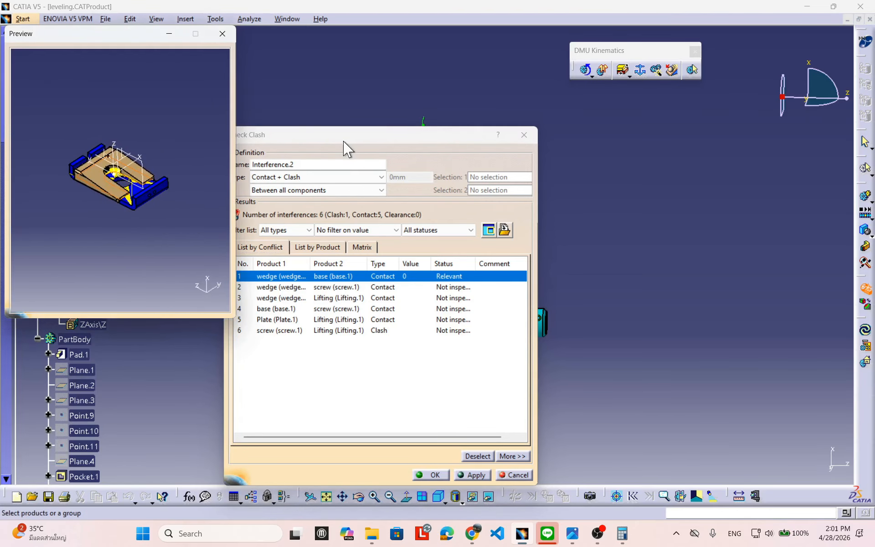
pyautogui.moveTo(340, 138); pyautogui.dragTo(401, 121)
pyautogui.moveTo(204, 247); pyautogui.dragTo(214, 282, button='middle')
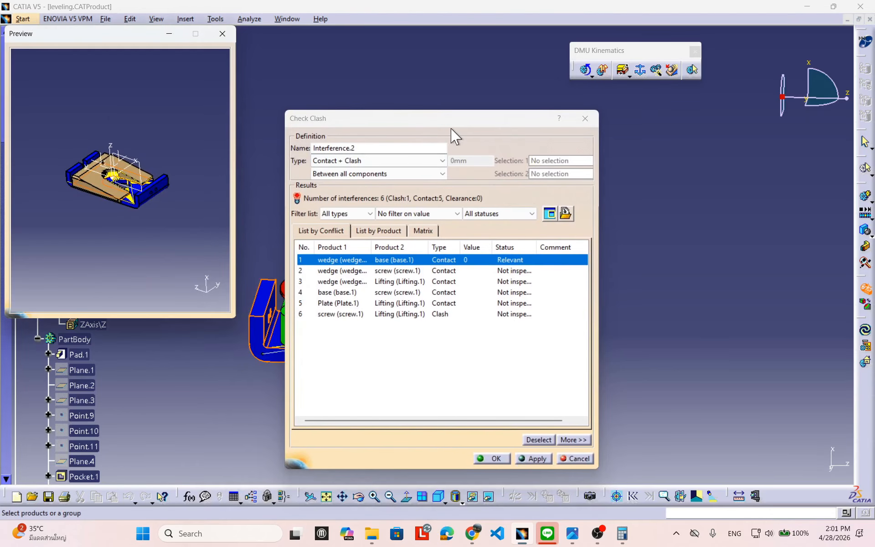
pyautogui.moveTo(434, 118); pyautogui.dragTo(163, 56)
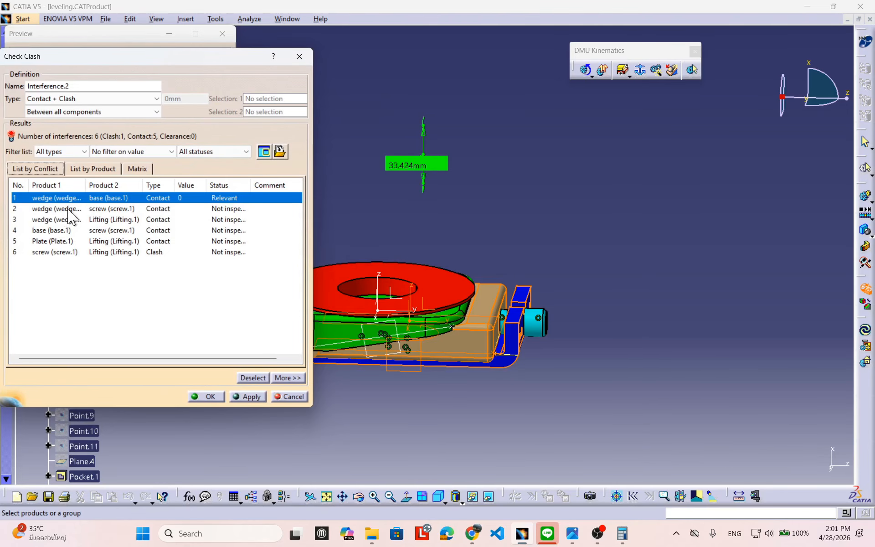
pyautogui.click(175, 210)
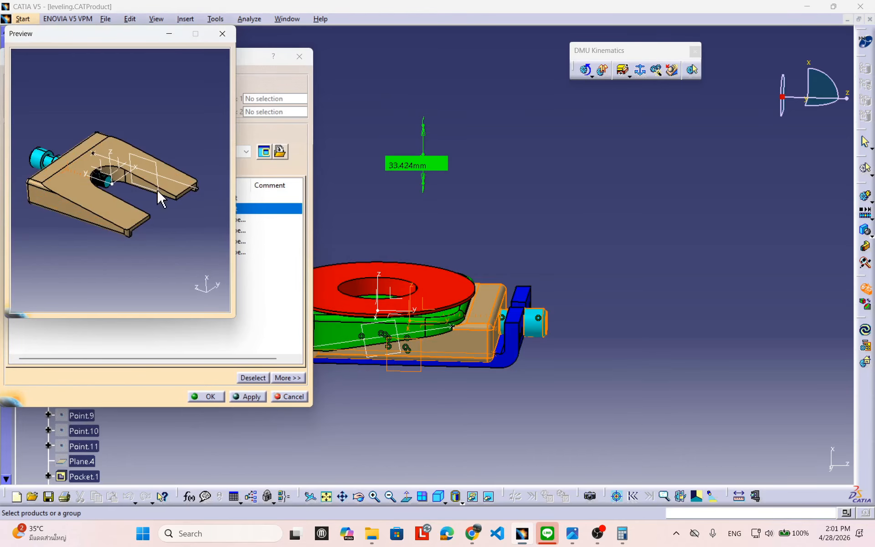
pyautogui.click(289, 397)
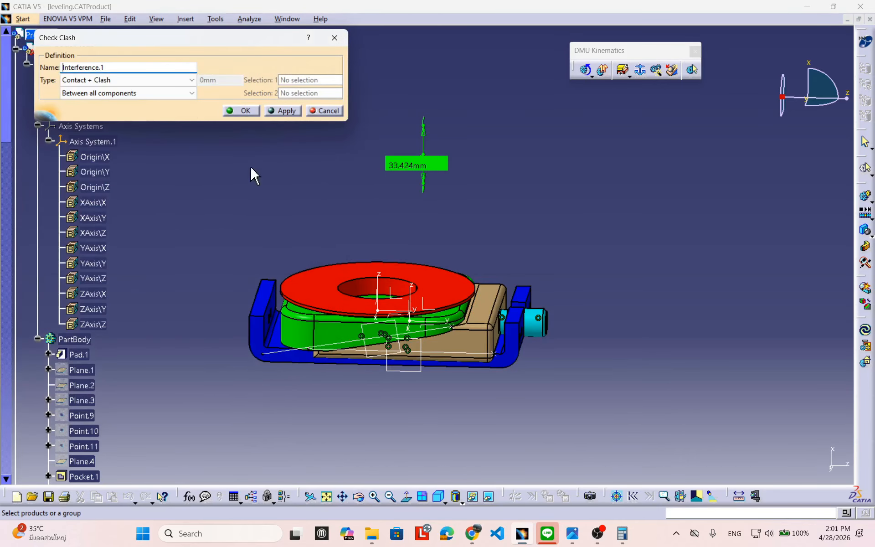
# Step: Run the Contact + Clash check between all components again and preview the clash between the screw and Lifting
pyautogui.click(288, 110)
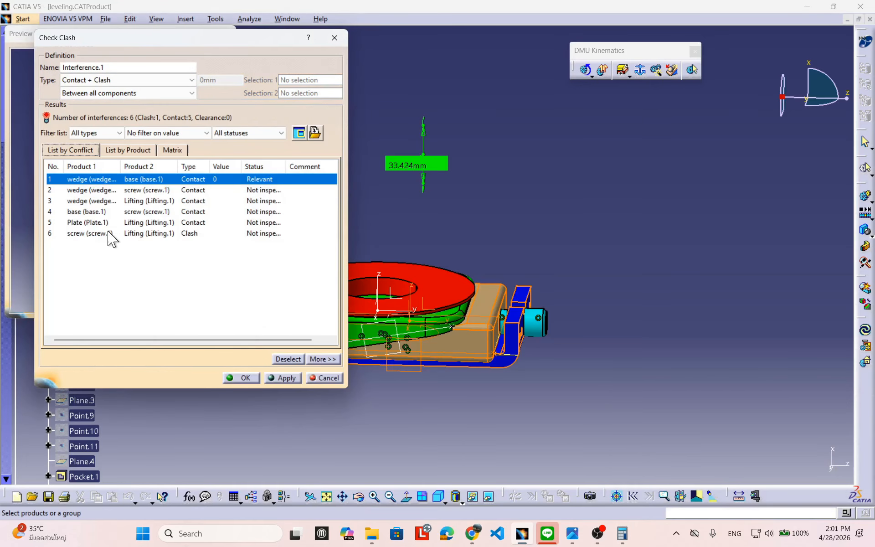
pyautogui.click(79, 233)
pyautogui.moveTo(190, 206); pyautogui.dragTo(98, 148, button='middle')
pyautogui.moveTo(152, 234); pyautogui.dragTo(148, 202, button='middle')
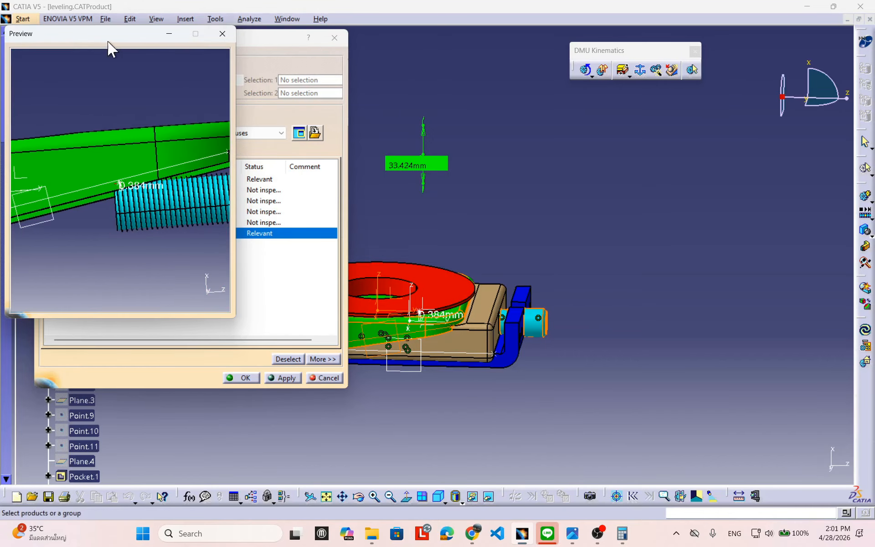
pyautogui.moveTo(108, 41); pyautogui.dragTo(355, 314)
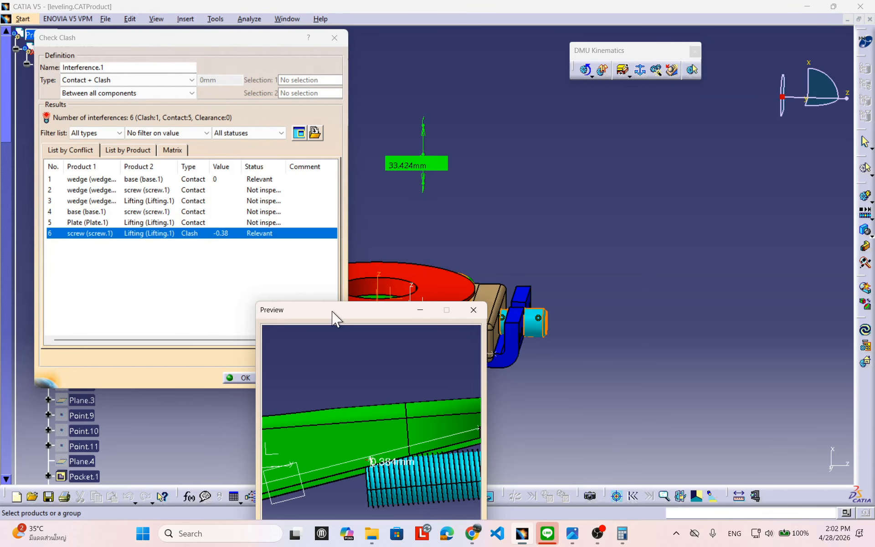
pyautogui.moveTo(332, 312); pyautogui.dragTo(200, 149)
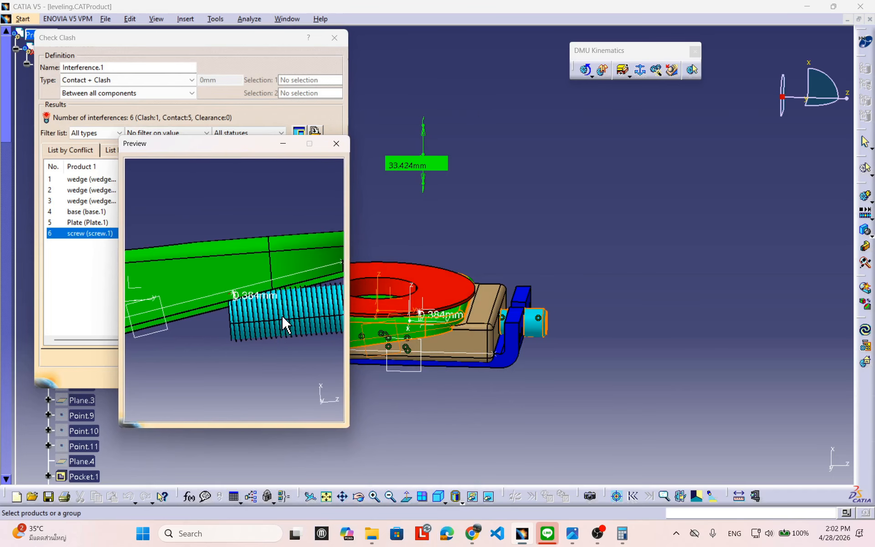
# Step: Examine the overlap between the screw's threaded end and the Lifting part from several angles, then close the preview and cancel the check
pyautogui.moveTo(283, 348); pyautogui.dragTo(229, 335, button='middle')
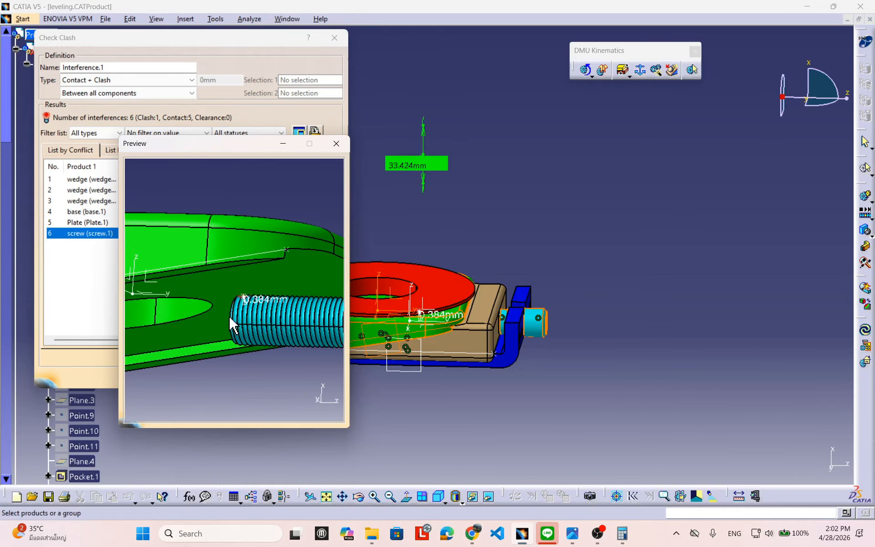
pyautogui.moveTo(185, 297); pyautogui.dragTo(200, 269, button='middle')
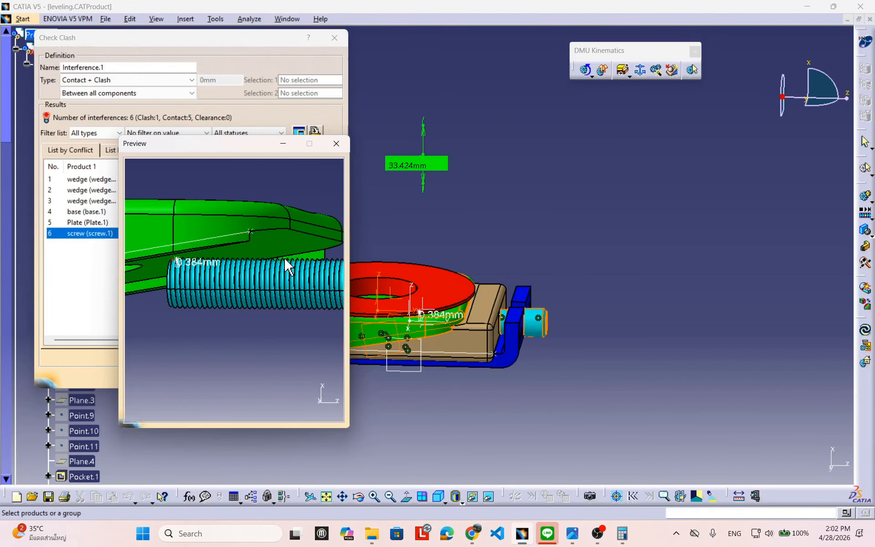
pyautogui.moveTo(269, 261); pyautogui.dragTo(248, 255, button='middle')
pyautogui.moveTo(299, 289); pyautogui.dragTo(244, 289, button='middle')
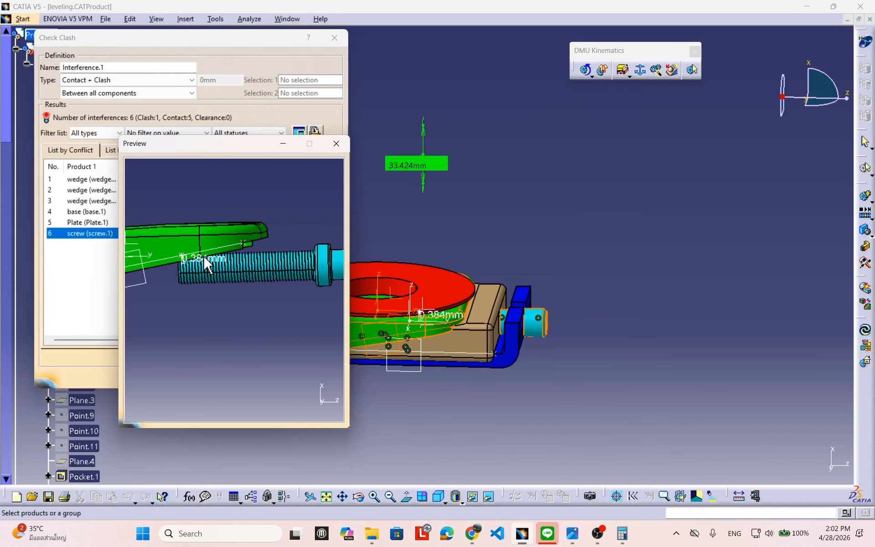
pyautogui.moveTo(197, 302); pyautogui.dragTo(201, 263, button='middle')
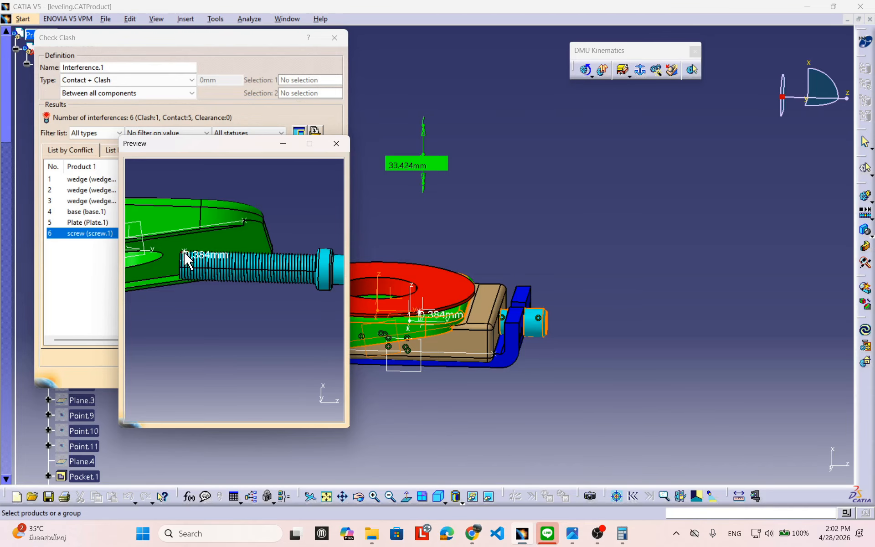
pyautogui.moveTo(234, 268); pyautogui.dragTo(233, 285, button='middle')
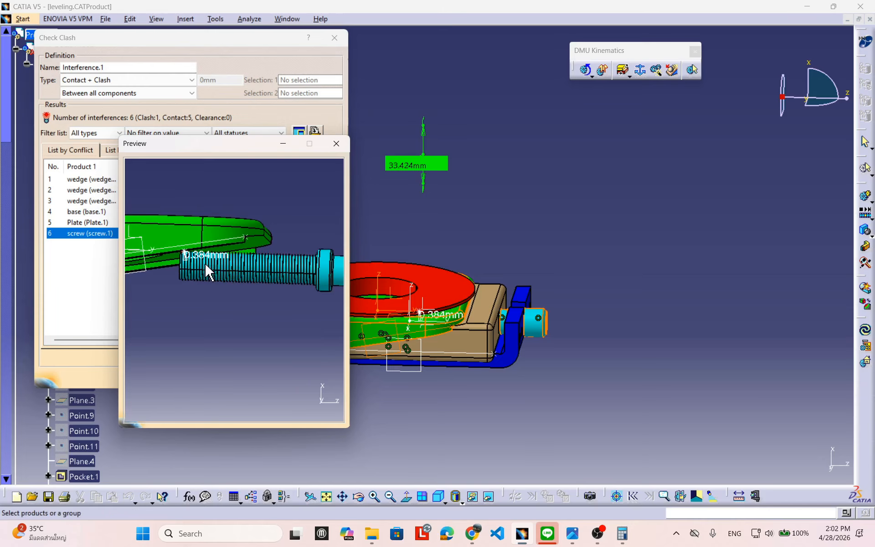
pyautogui.moveTo(207, 272); pyautogui.dragTo(189, 238, button='middle')
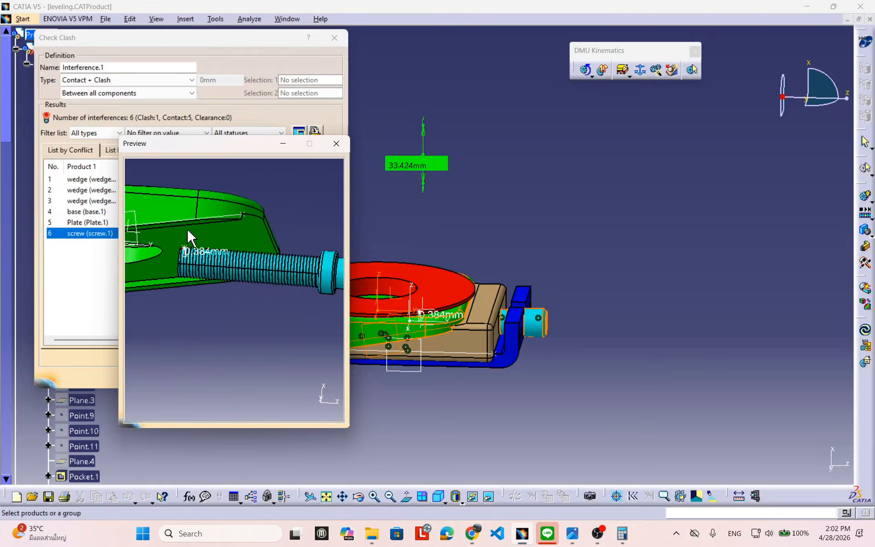
pyautogui.moveTo(170, 205); pyautogui.dragTo(222, 301, button='middle')
pyautogui.moveTo(230, 311); pyautogui.dragTo(250, 267, button='middle')
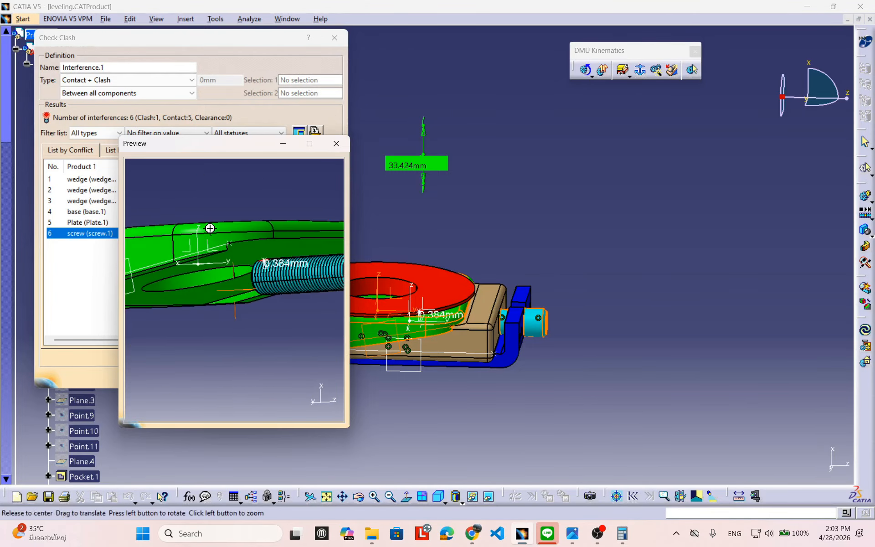
pyautogui.moveTo(210, 228); pyautogui.dragTo(232, 237, button='middle')
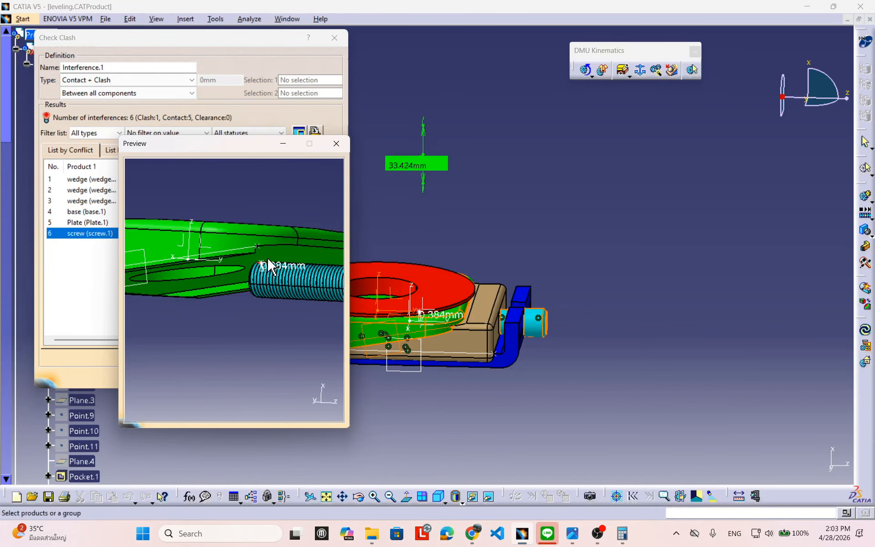
pyautogui.moveTo(272, 266); pyautogui.dragTo(326, 273, button='middle')
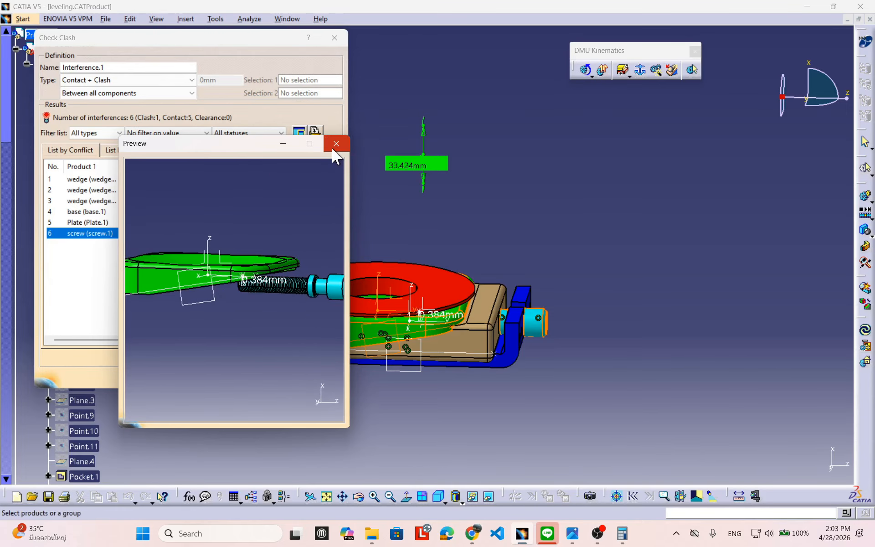
pyautogui.click(336, 144)
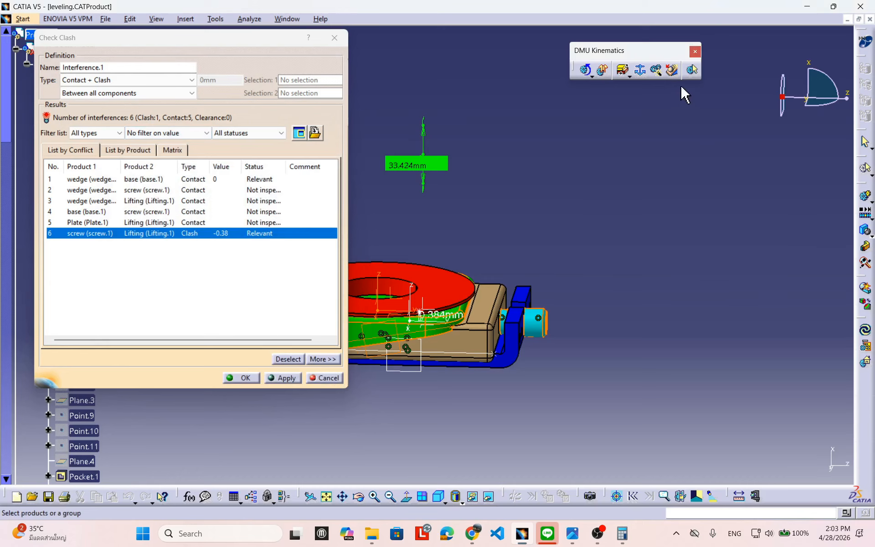
pyautogui.moveTo(269, 37); pyautogui.dragTo(269, 46)
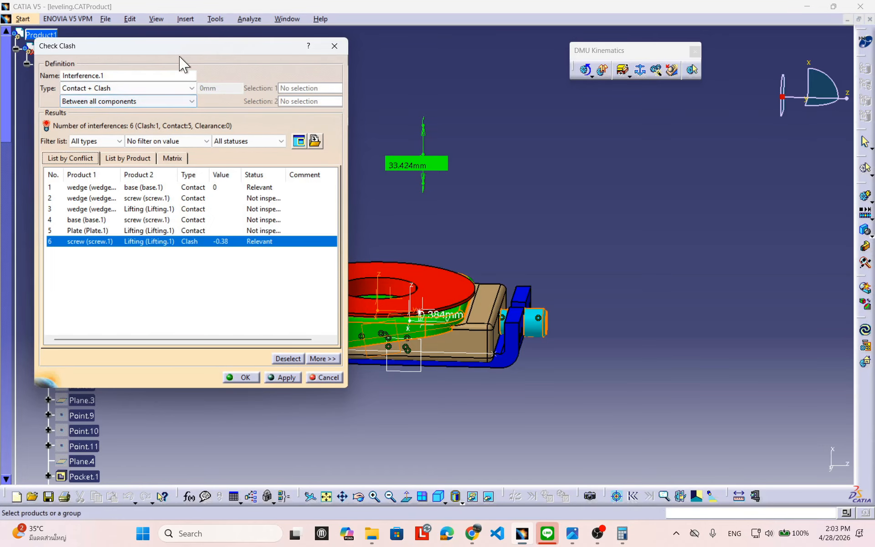
pyautogui.click(325, 377)
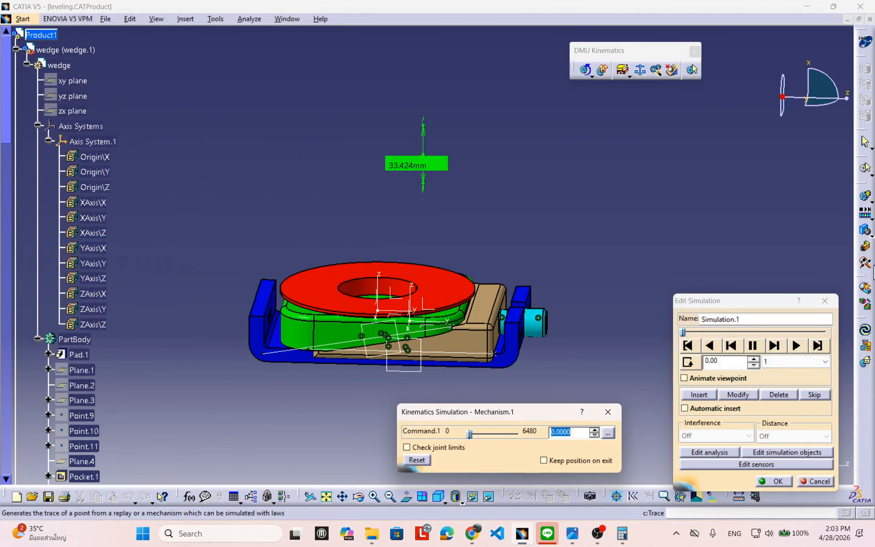
pyautogui.click(867, 290)
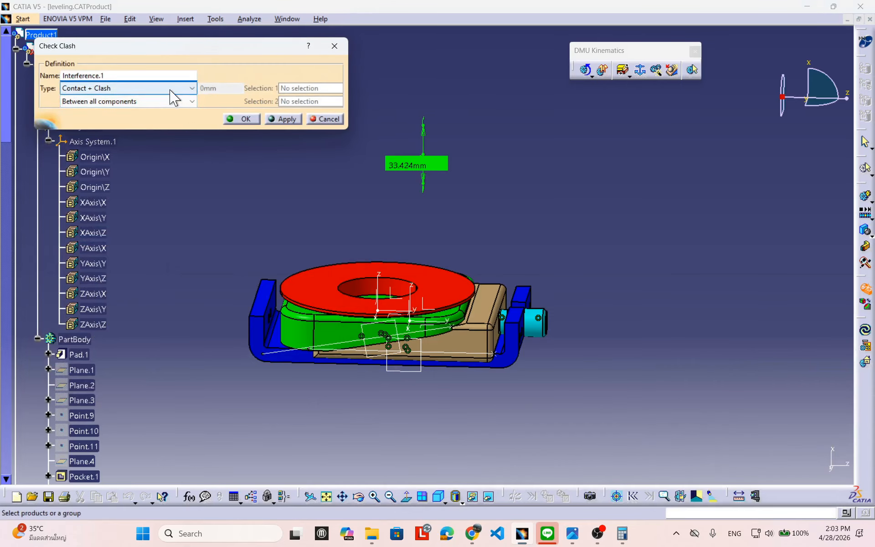
pyautogui.click(172, 89)
pyautogui.click(172, 89)
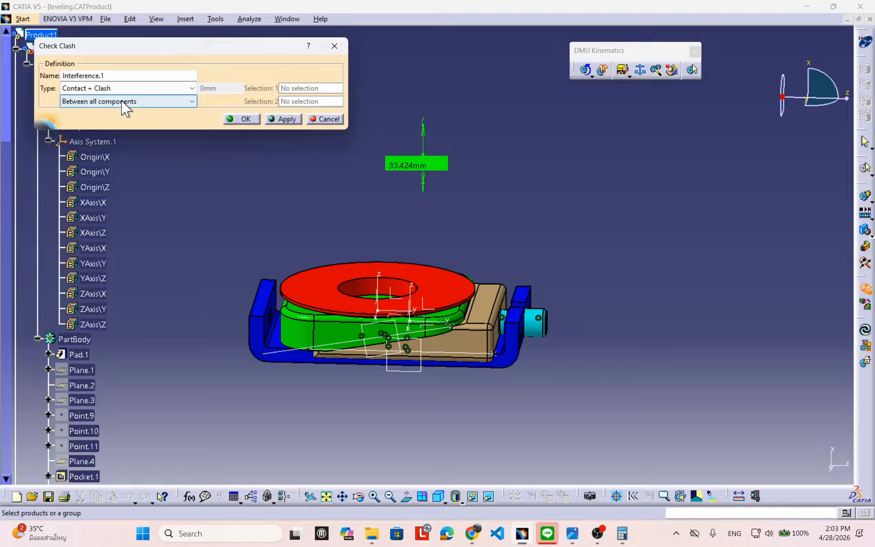
pyautogui.click(327, 119)
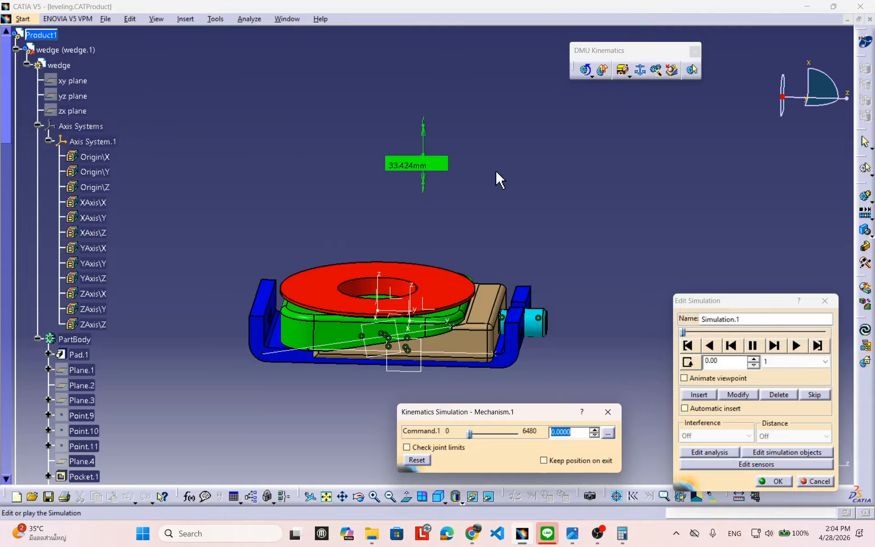
# Step: Turn on automatic clash detection for the simulation and frame the wedge, plate and screw for observation
pyautogui.click(872, 234)
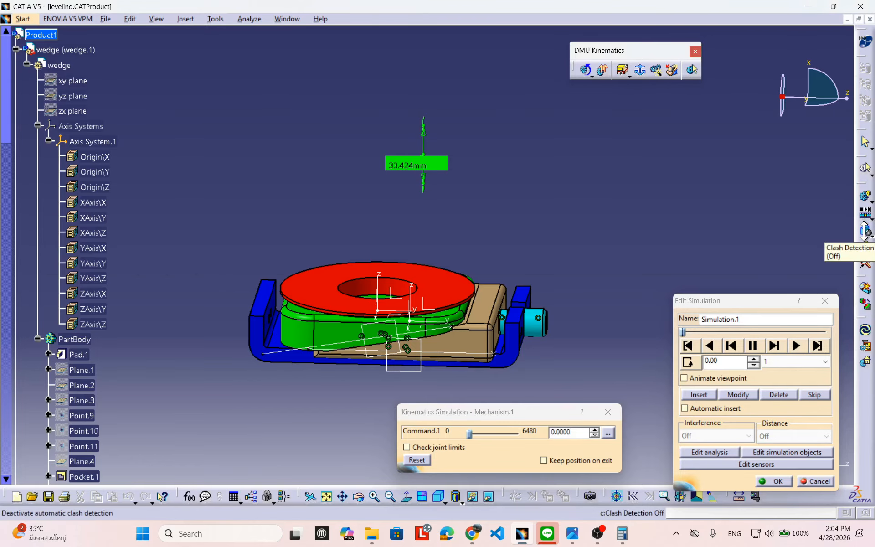
pyautogui.click(869, 233)
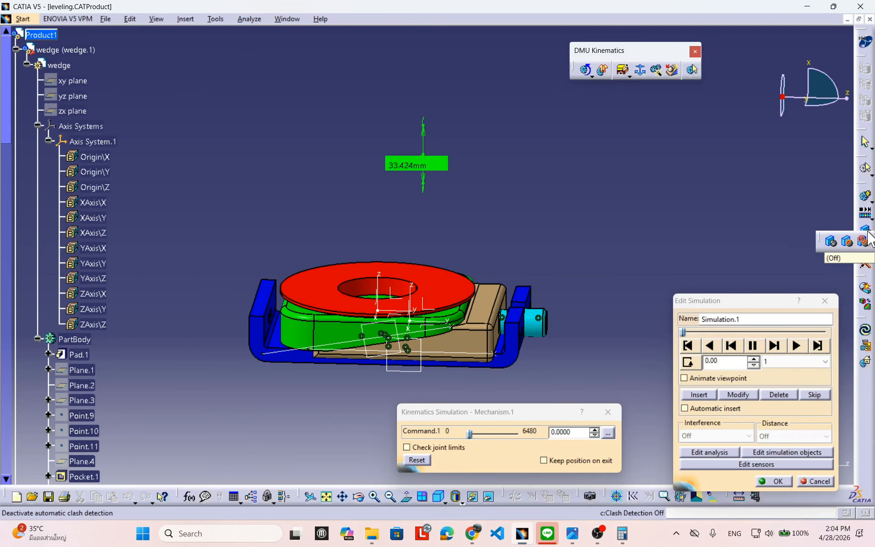
pyautogui.click(848, 244)
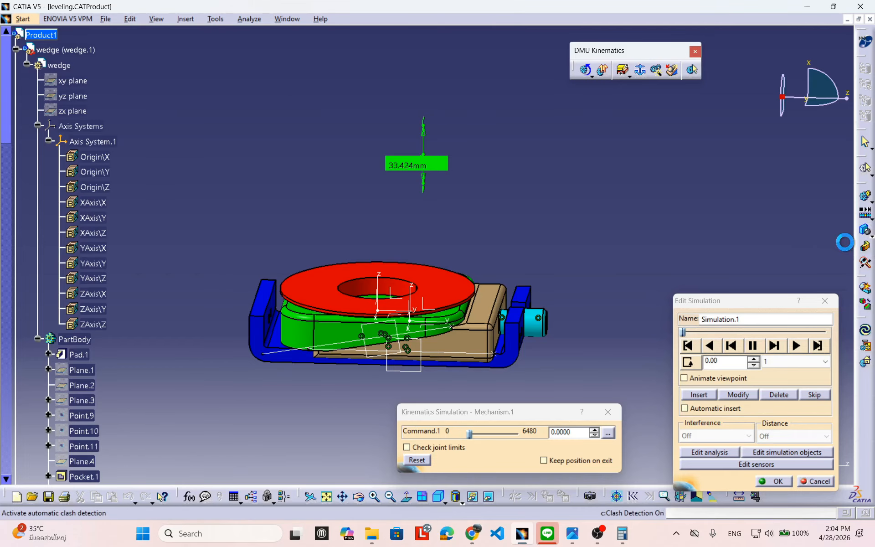
pyautogui.moveTo(555, 355); pyautogui.dragTo(534, 214, button='middle')
pyautogui.moveTo(299, 319); pyautogui.dragTo(280, 335, button='middle')
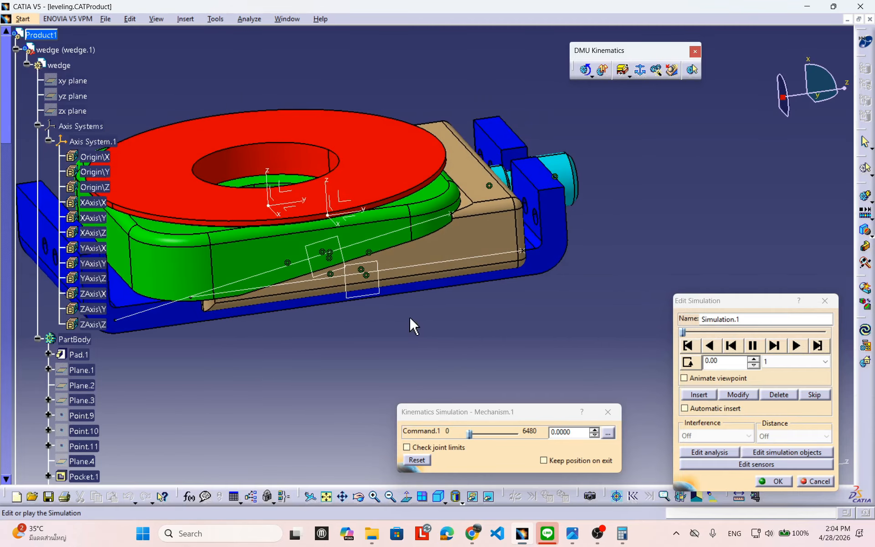
pyautogui.moveTo(475, 319); pyautogui.dragTo(460, 333, button='middle')
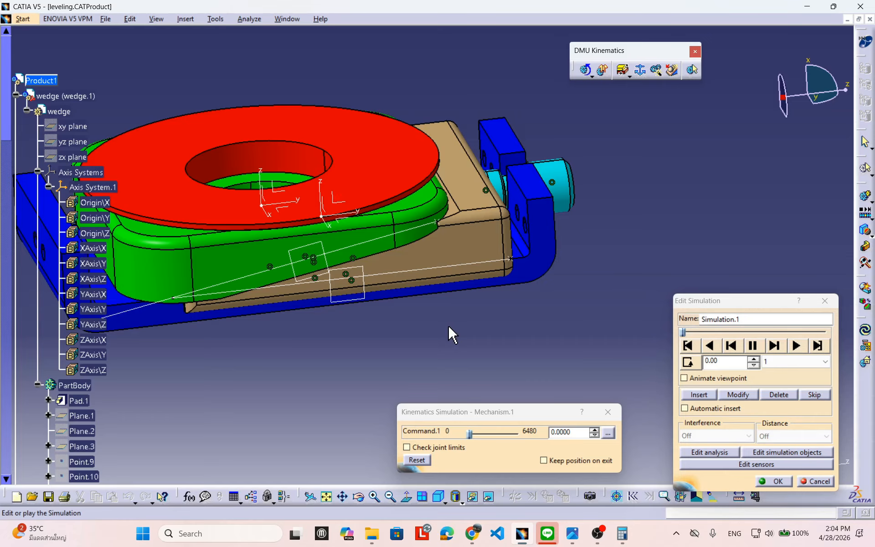
pyautogui.moveTo(505, 333); pyautogui.dragTo(428, 329, button='middle')
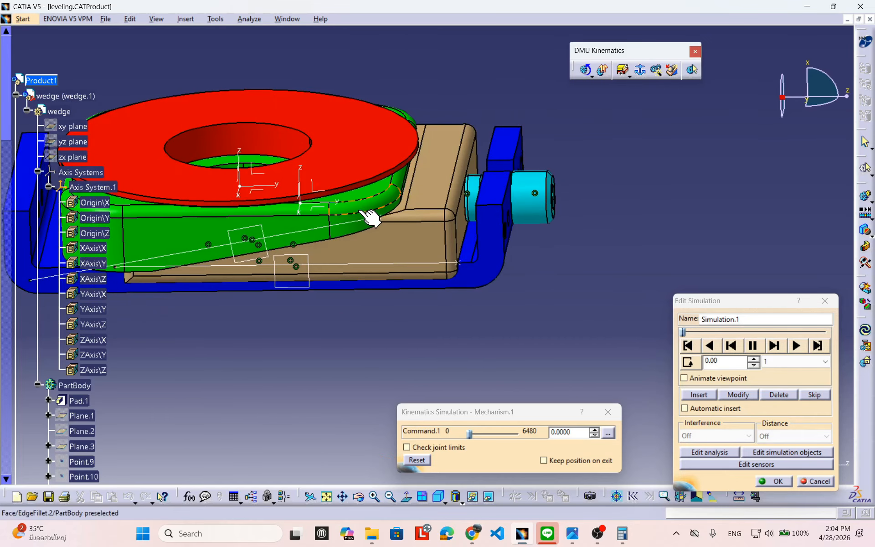
pyautogui.moveTo(383, 237); pyautogui.dragTo(418, 244, button='middle')
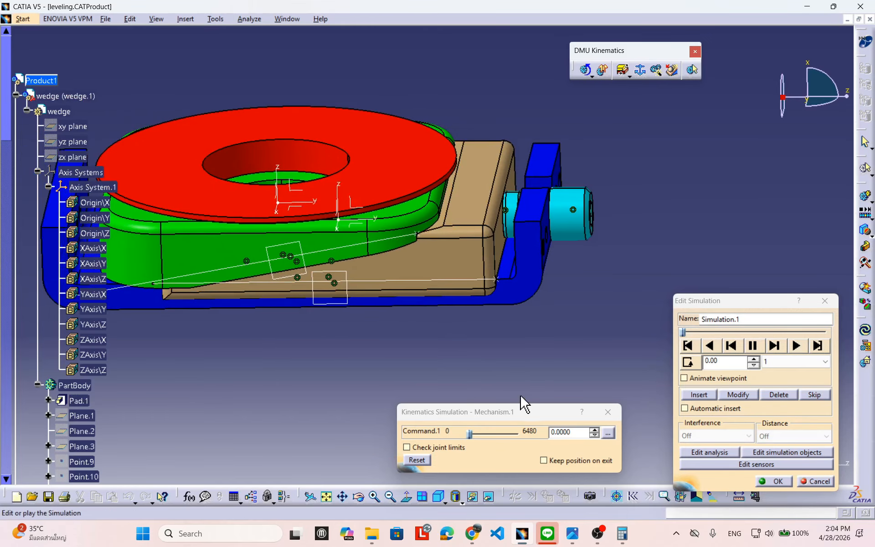
# Step: Play Simulation.1 from its start with a 0.04 interpolation step and pause the playback partway
pyautogui.click(690, 347)
pyautogui.click(790, 361)
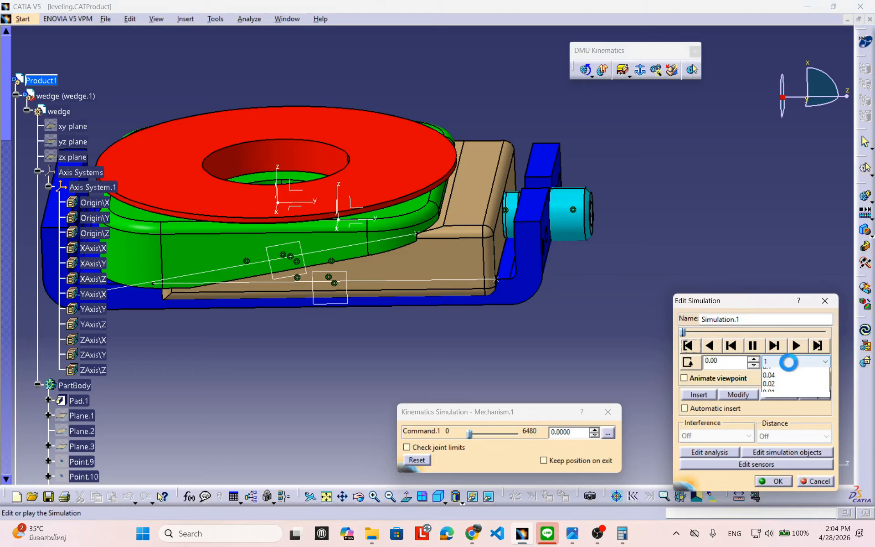
pyautogui.click(780, 400)
pyautogui.click(795, 346)
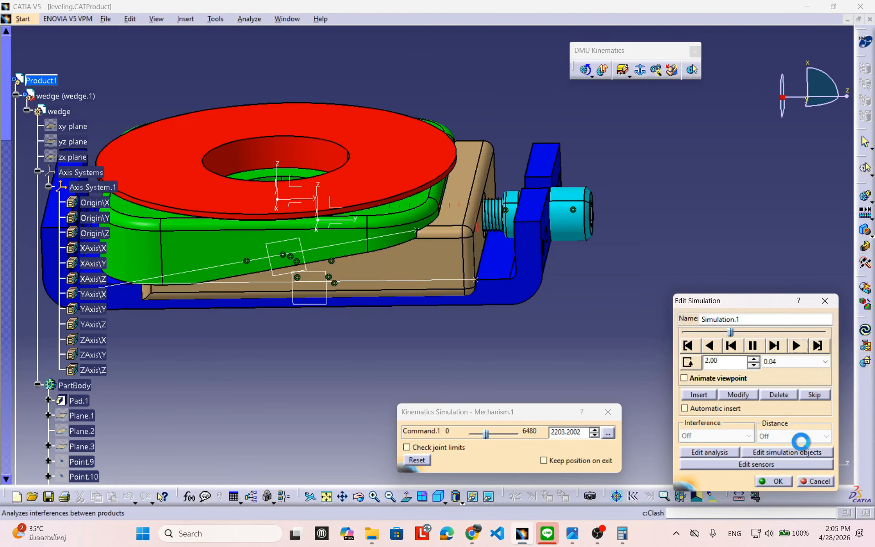
pyautogui.click(762, 347)
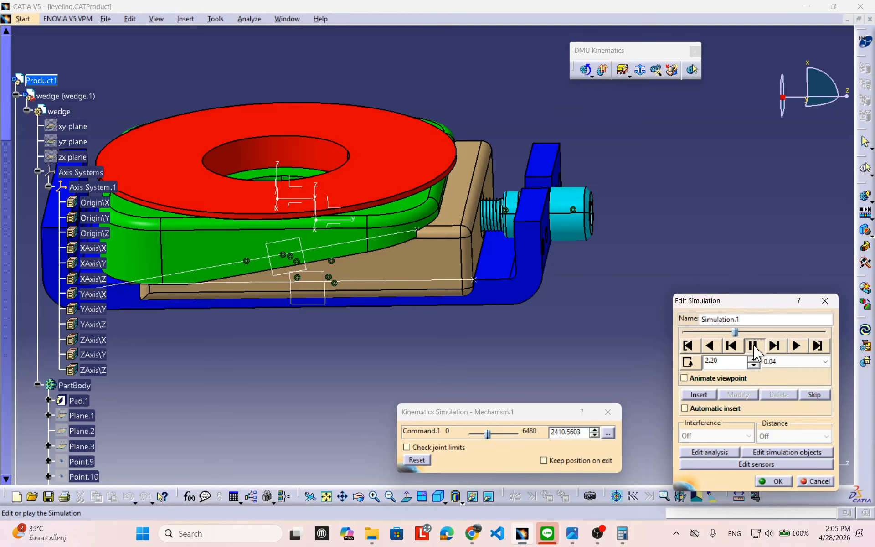
# Step: Try Stop mode for automatic clash detection, rewind Simulation.1 and cancel its editing
pyautogui.click(868, 250)
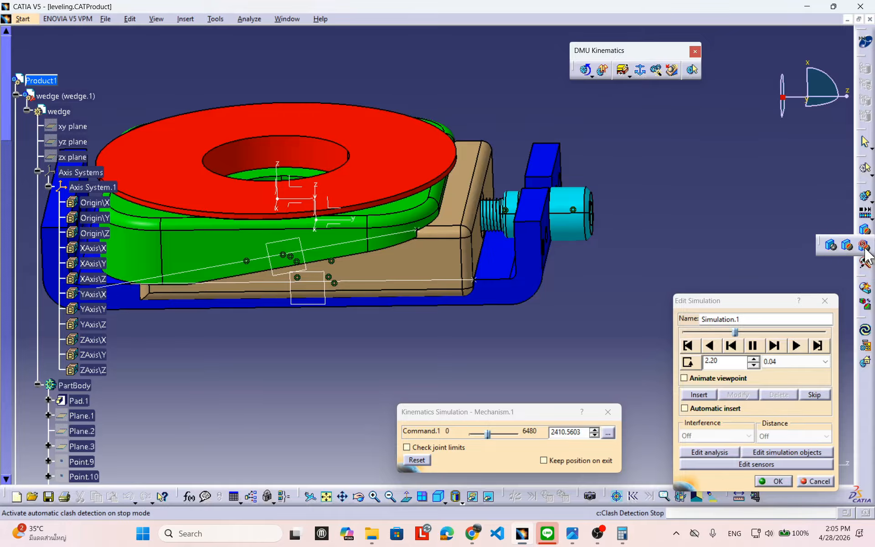
pyautogui.click(866, 249)
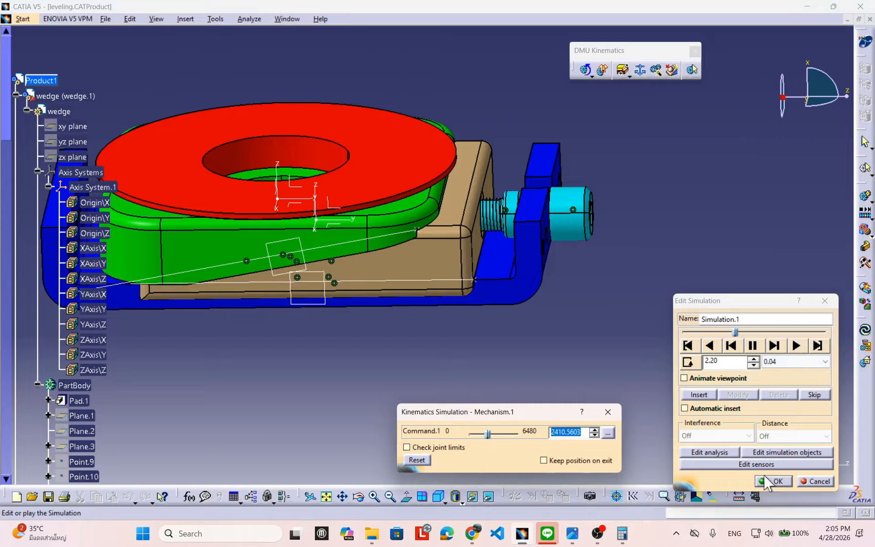
pyautogui.click(690, 346)
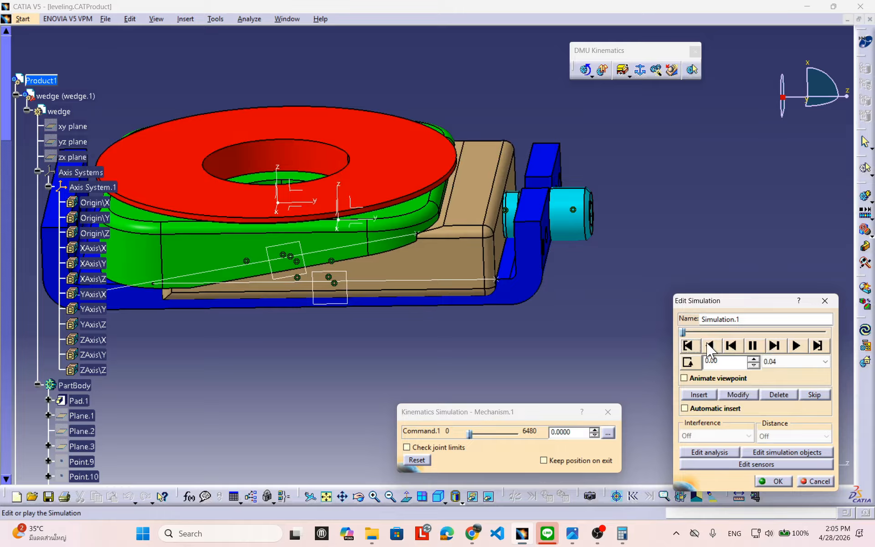
pyautogui.click(811, 482)
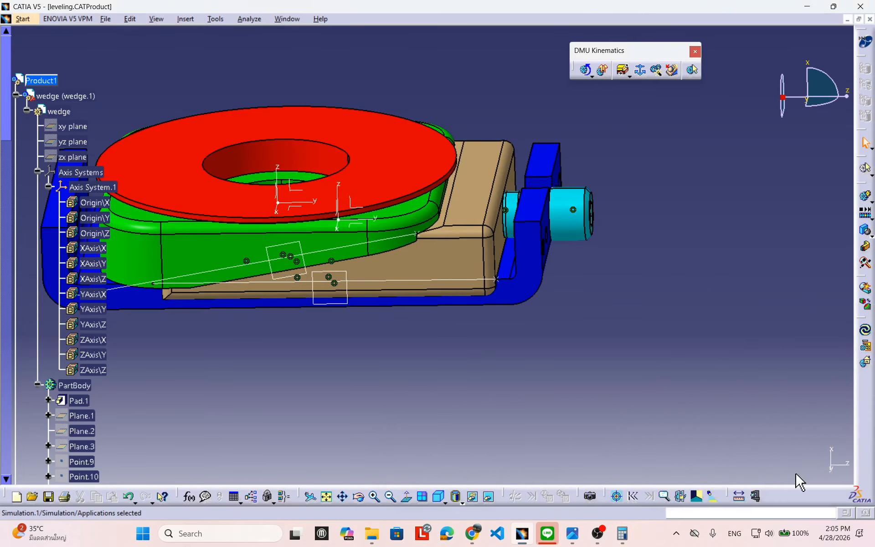
# Step: Set automatic clash detection to Stop mode outside the simulation and reopen Simulation.1 for editing
pyautogui.click(870, 235)
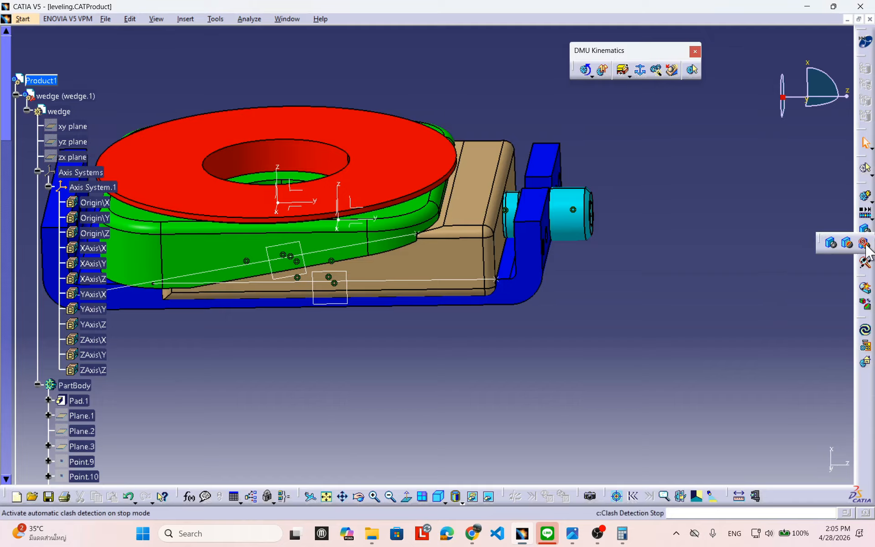
pyautogui.click(863, 244)
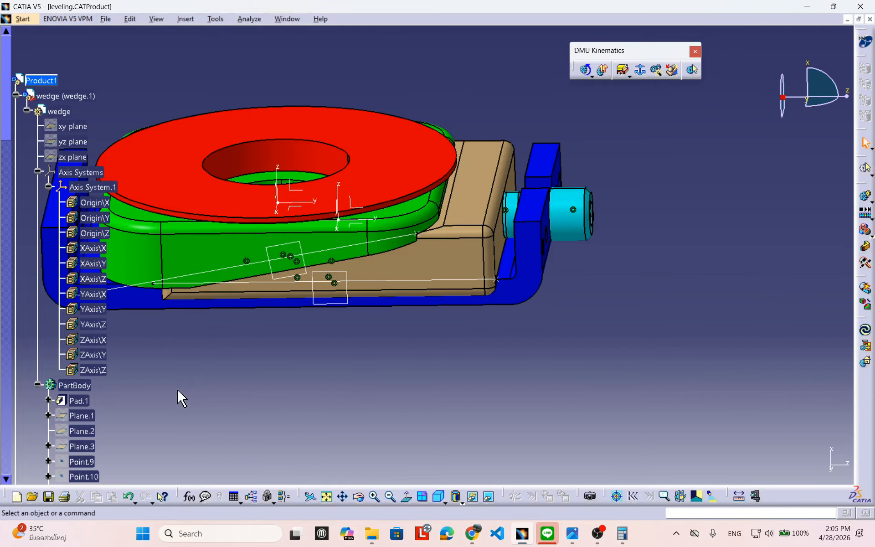
pyautogui.scroll(-10, 234, 418)
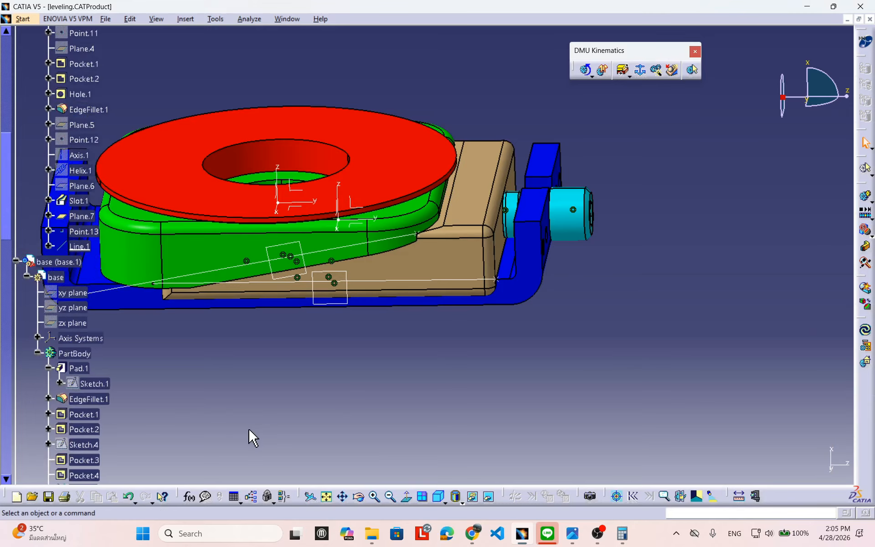
pyautogui.scroll(-10, 250, 431)
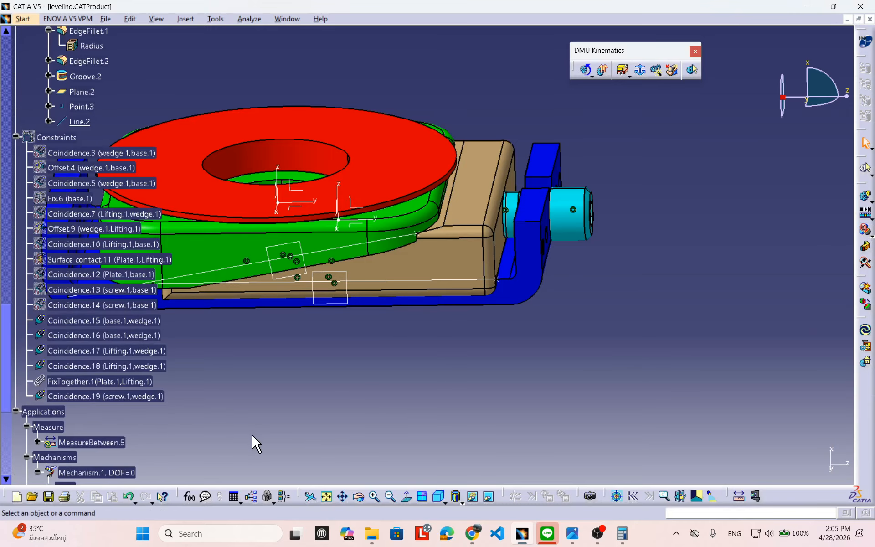
pyautogui.scroll(-7, 252, 442)
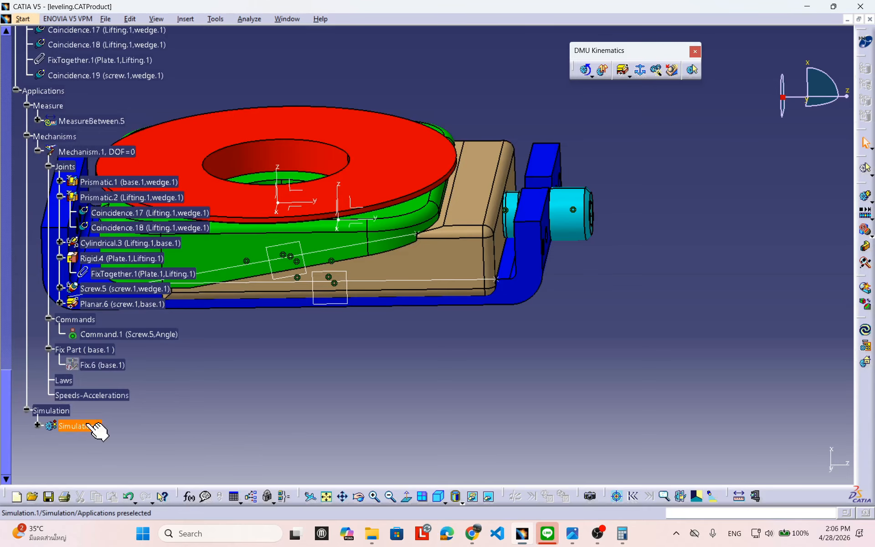
pyautogui.doubleClick(89, 425)
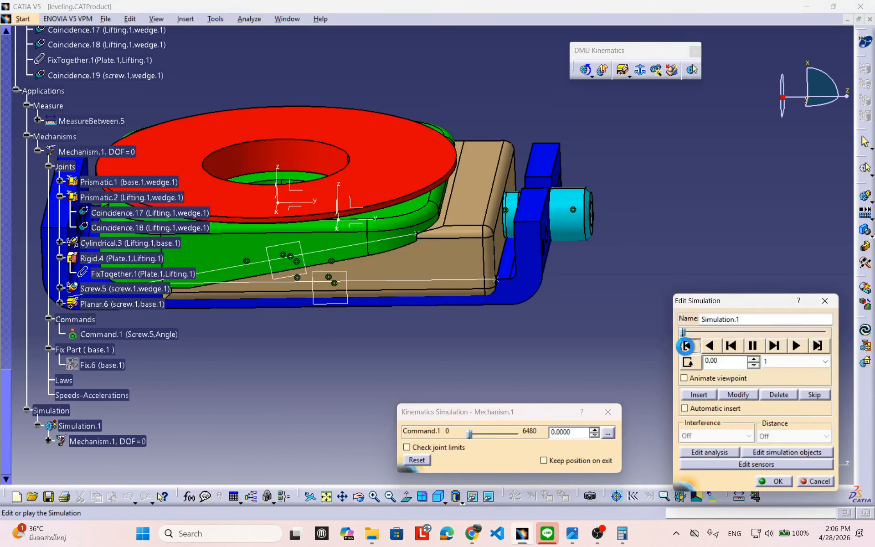
# Step: Play Simulation.1 through with a 0.1 interpolation step and rewind it to the start
pyautogui.click(793, 362)
pyautogui.click(780, 388)
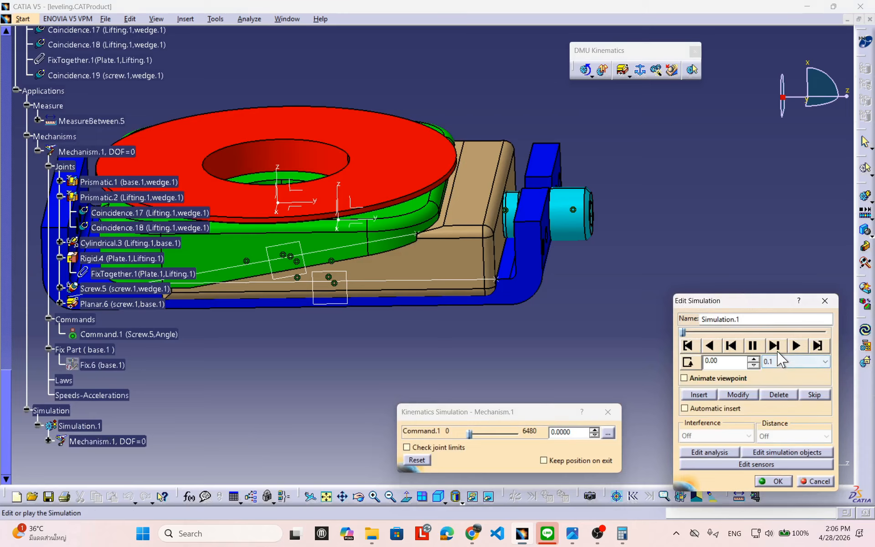
pyautogui.click(796, 345)
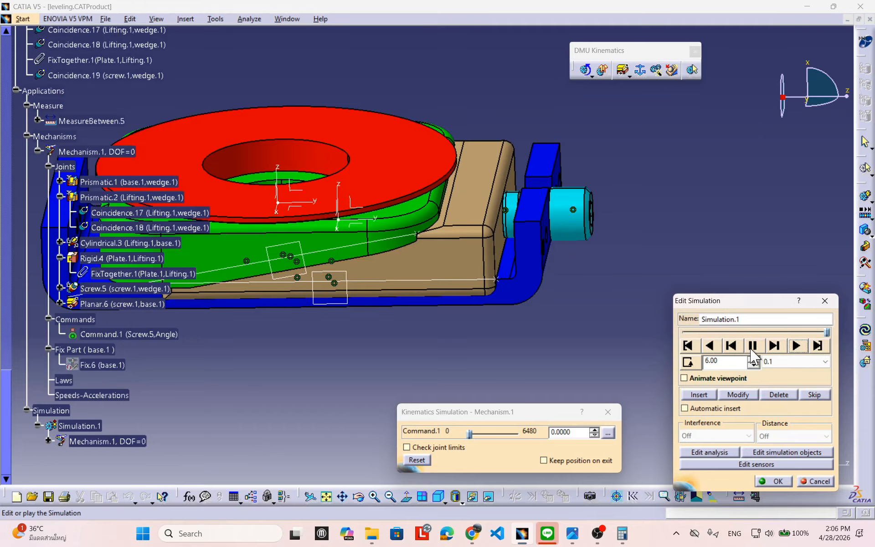
pyautogui.click(687, 346)
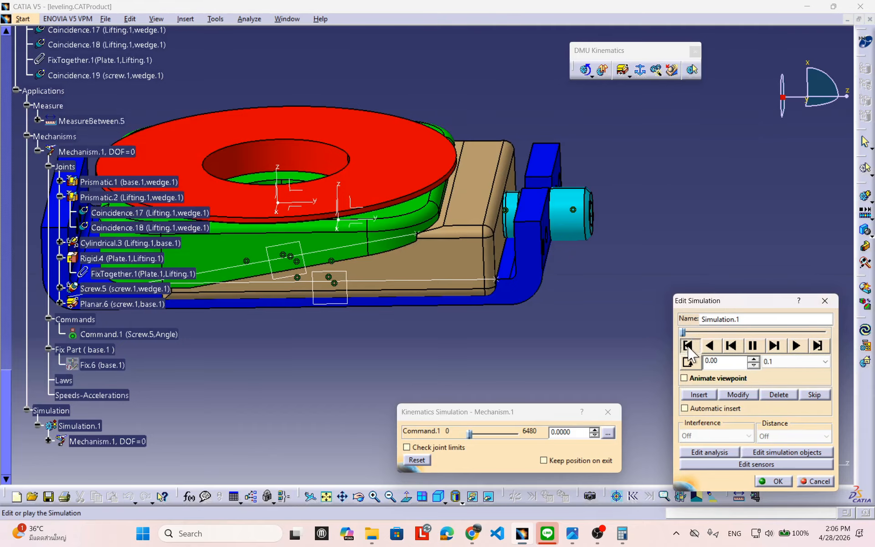
# Step: Set the interpolation step to 0.04 and automatic clash detection to Stop mode within the open simulation
pyautogui.click(770, 363)
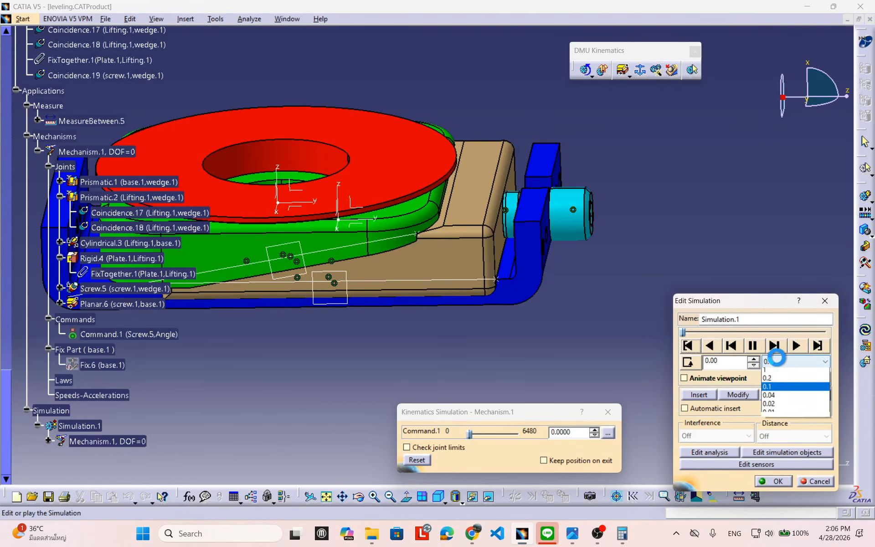
pyautogui.click(780, 401)
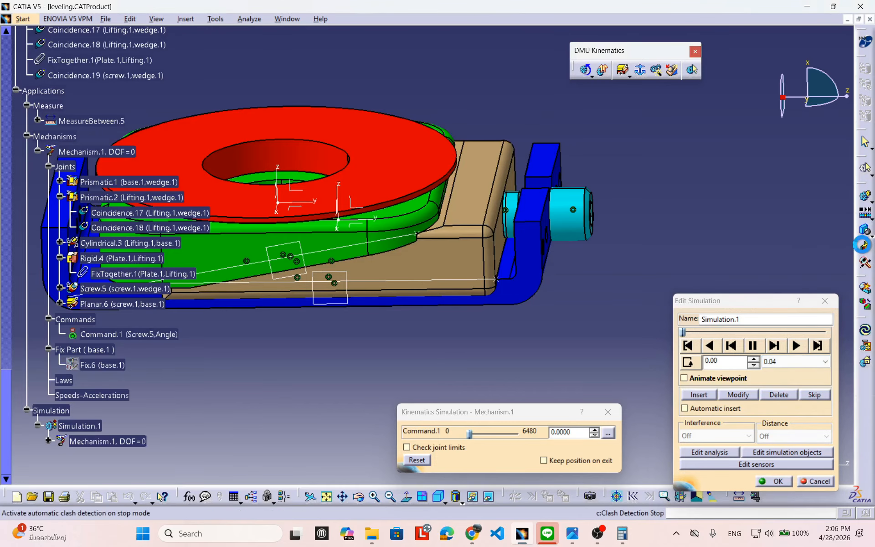
pyautogui.click(863, 245)
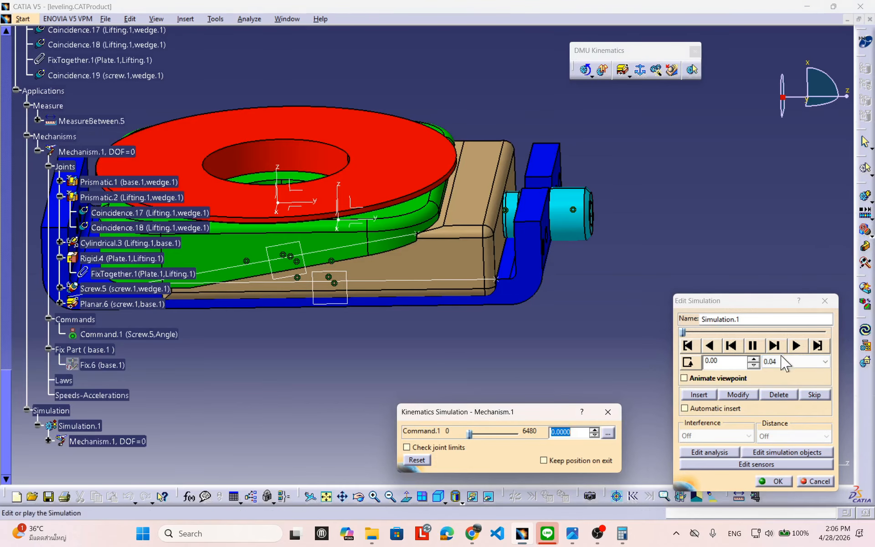
# Step: Change the playback loop mode and run Simulation.1 from its start with clash detection in Stop mode
pyautogui.click(755, 347)
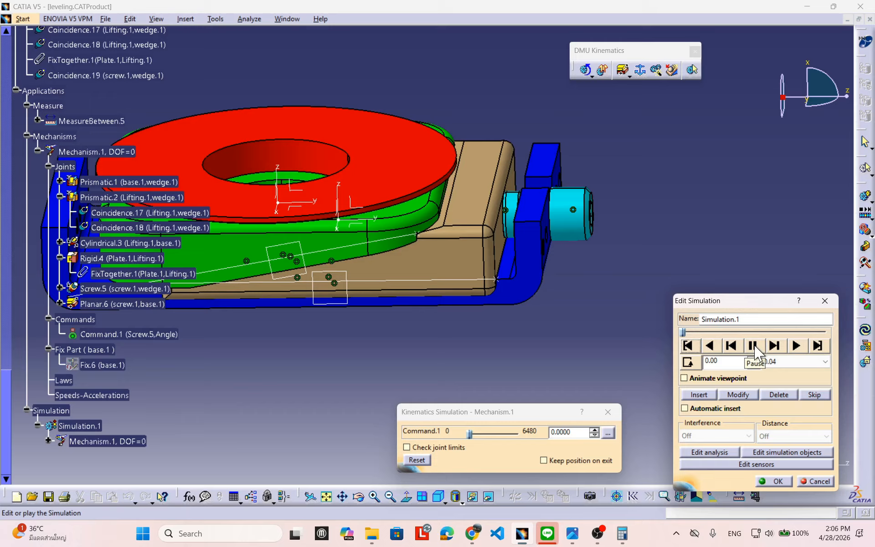
pyautogui.click(696, 344)
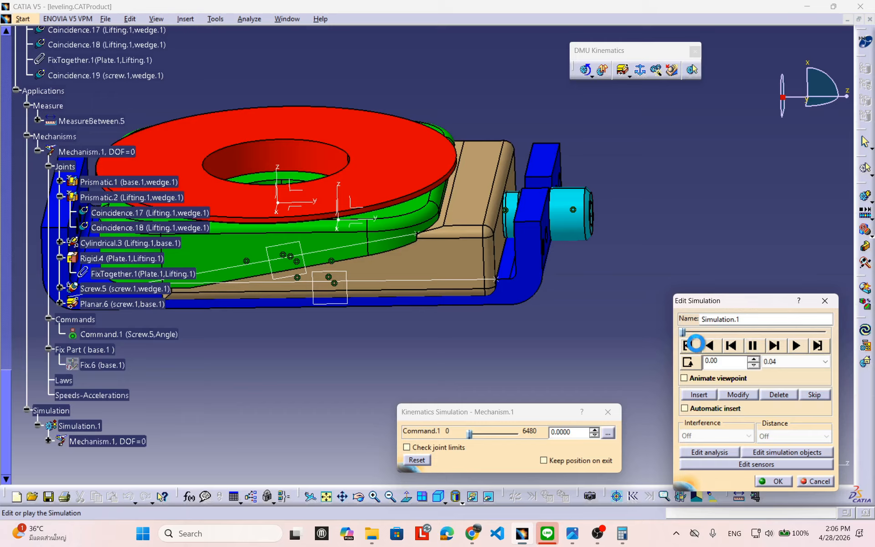
pyautogui.click(695, 360)
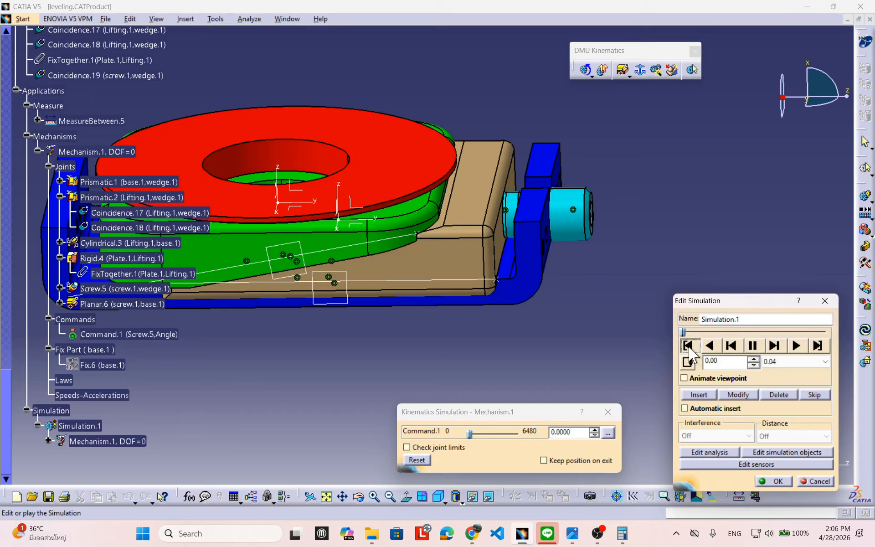
pyautogui.click(732, 345)
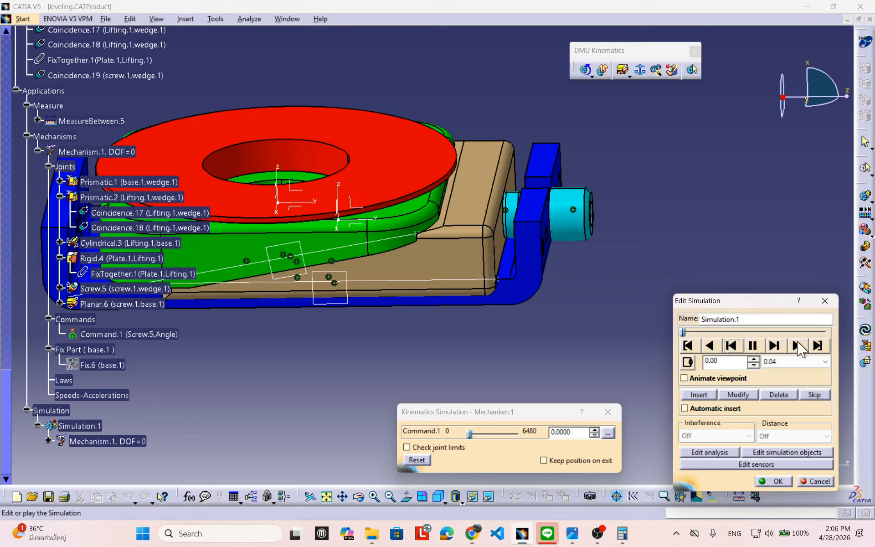
pyautogui.click(759, 357)
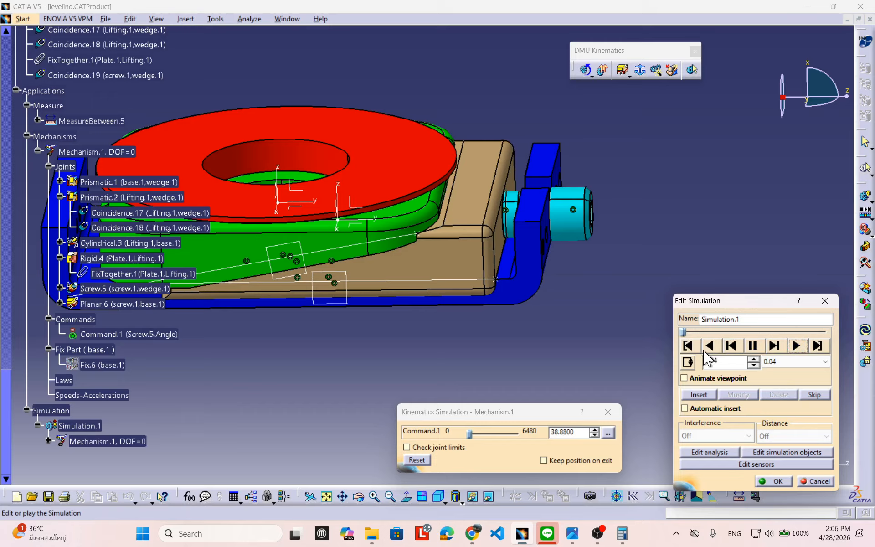
# Step: Inspect the wedge and screw at the stopped position and run a Contact + Clash check between all components
pyautogui.moveTo(524, 257); pyautogui.dragTo(461, 254, button='middle')
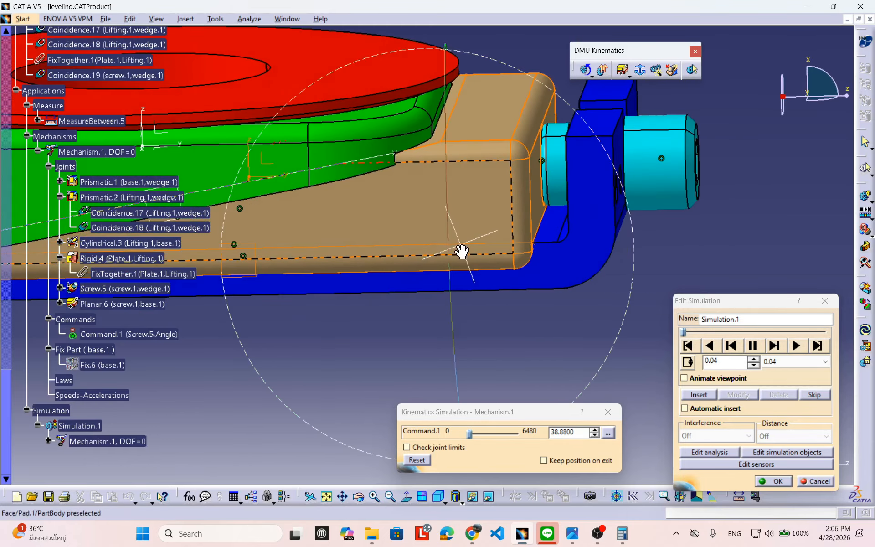
pyautogui.moveTo(582, 322); pyautogui.dragTo(657, 325, button='middle')
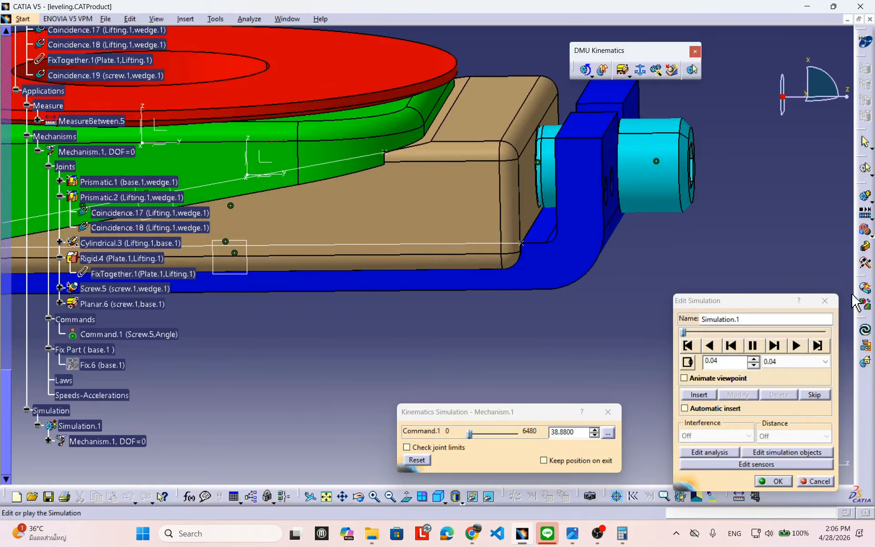
pyautogui.click(865, 288)
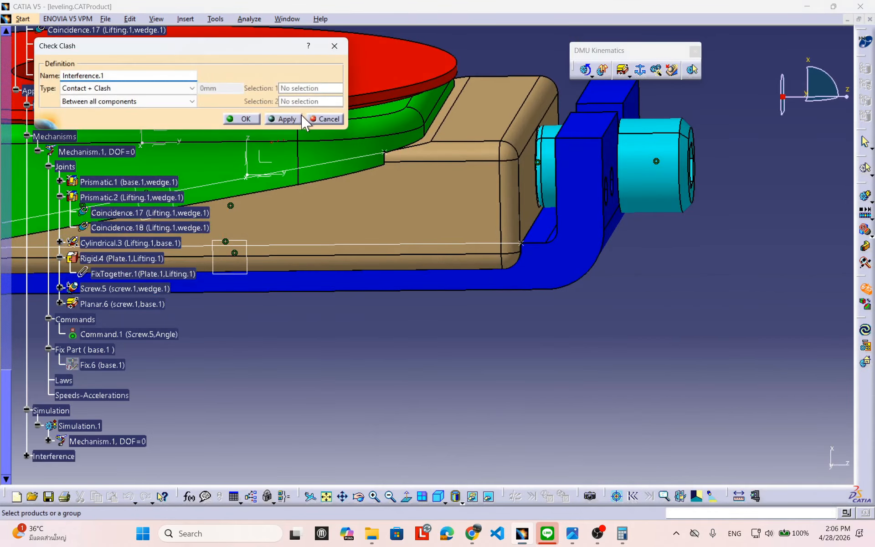
pyautogui.click(301, 118)
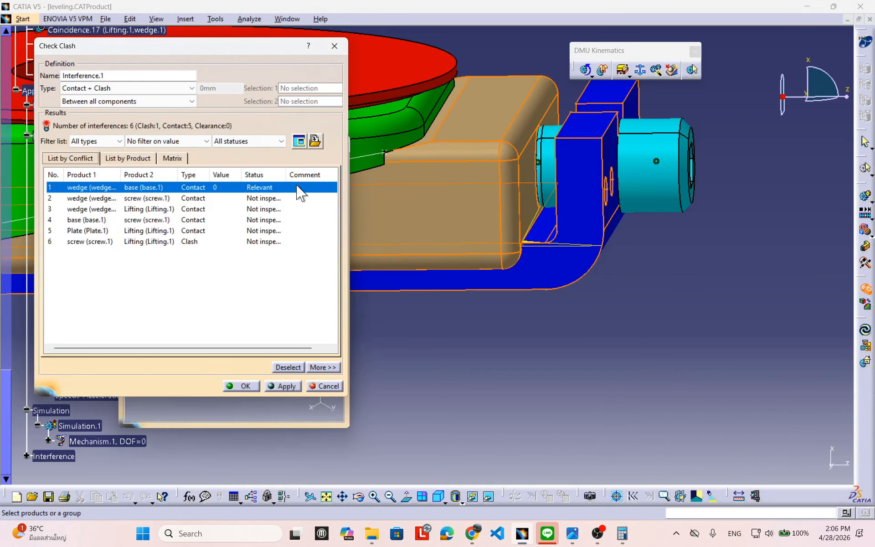
# Step: Examine the clash between screw.1 and Lifting.1 in the model and the preview, and cancel the clash check
pyautogui.click(190, 243)
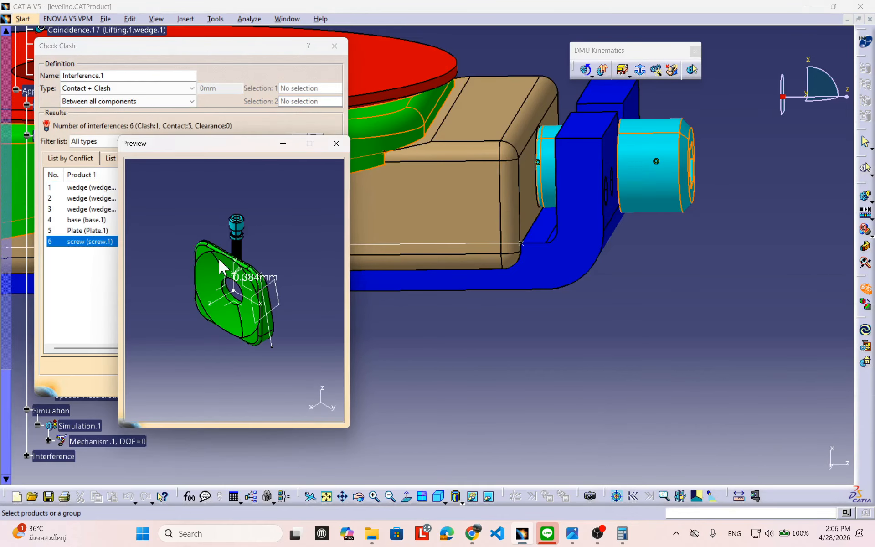
pyautogui.moveTo(438, 226); pyautogui.dragTo(631, 278, button='middle')
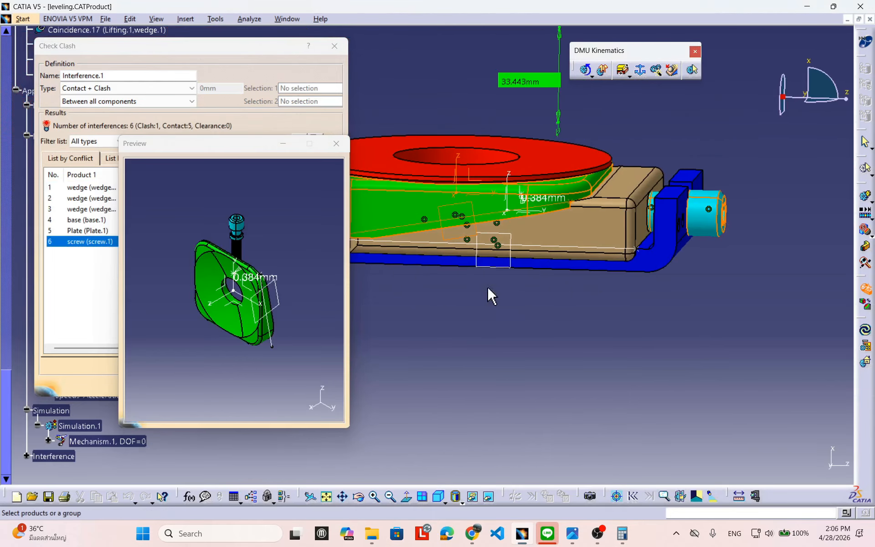
pyautogui.moveTo(494, 274); pyautogui.dragTo(476, 204, button='middle')
pyautogui.moveTo(560, 198); pyautogui.dragTo(453, 232, button='middle')
pyautogui.moveTo(552, 234); pyautogui.dragTo(349, 279, button='middle')
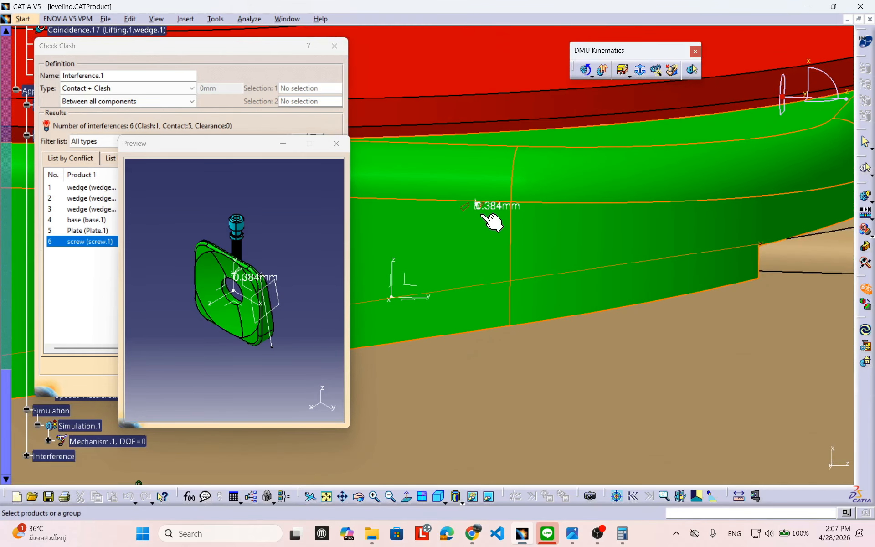
pyautogui.moveTo(518, 220); pyautogui.dragTo(522, 278, button='middle')
pyautogui.moveTo(266, 284)
pyautogui.mouseDown(button='middle')
pyautogui.moveTo(298, 261)
pyautogui.moveTo(268, 289)
pyautogui.moveTo(172, 293)
pyautogui.moveTo(141, 205)
pyautogui.moveTo(287, 203)
pyautogui.moveTo(312, 254)
pyautogui.moveTo(310, 274)
pyautogui.moveTo(242, 251)
pyautogui.moveTo(248, 267)
pyautogui.moveTo(279, 278)
pyautogui.mouseUp(button='middle')
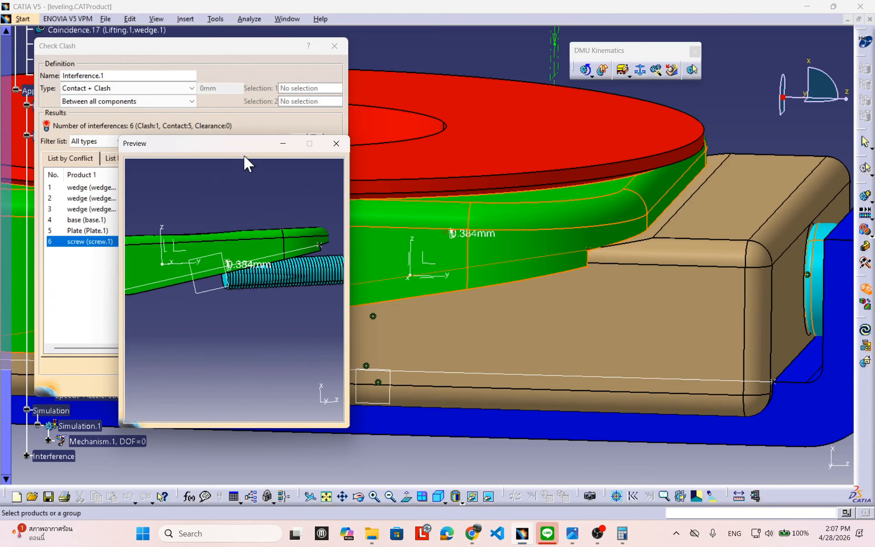
pyautogui.moveTo(244, 156); pyautogui.dragTo(228, 163)
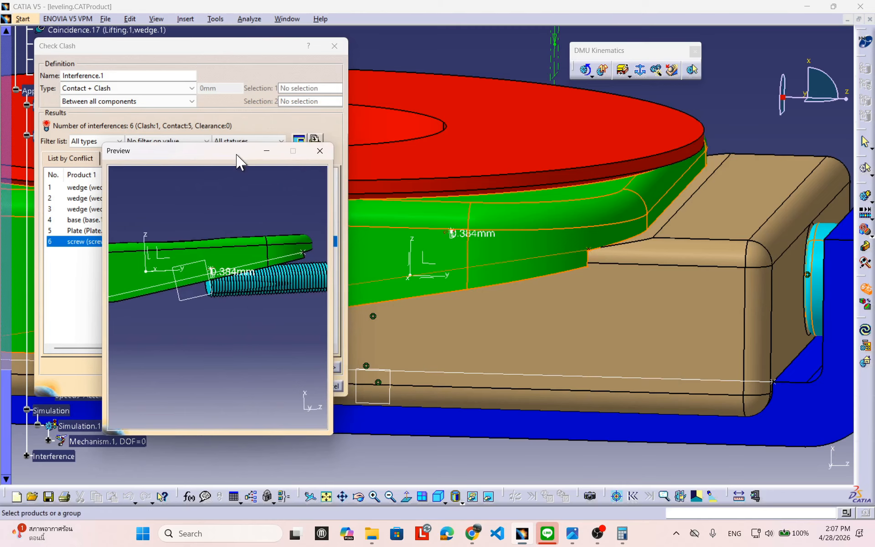
pyautogui.moveTo(211, 158); pyautogui.dragTo(805, 254)
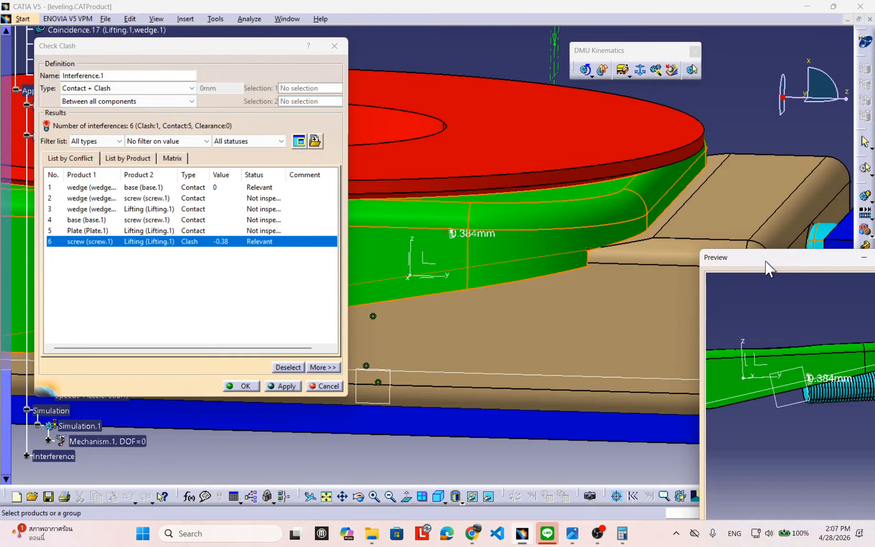
pyautogui.moveTo(757, 264); pyautogui.dragTo(522, 287)
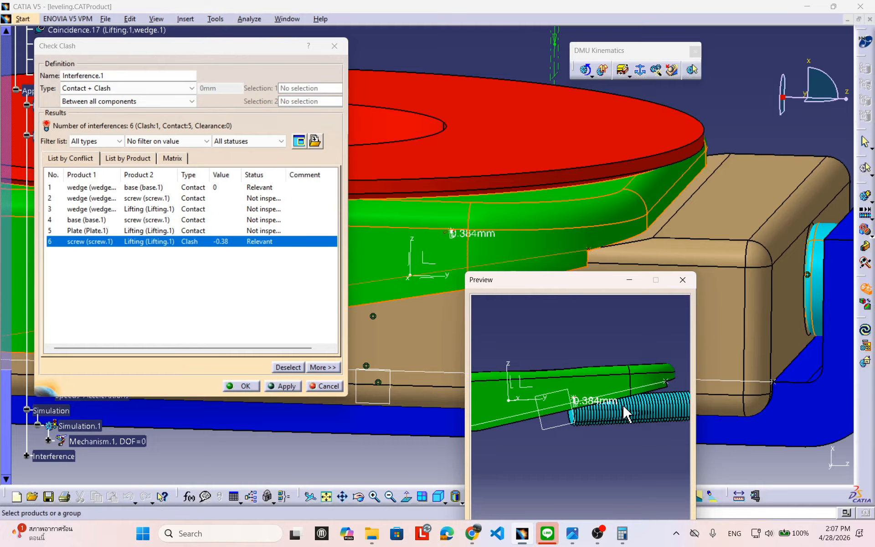
pyautogui.click(329, 388)
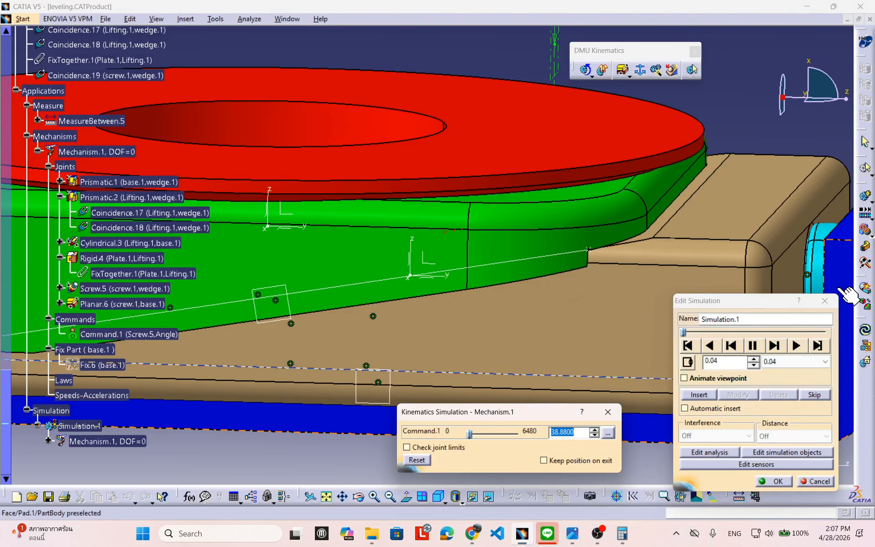
# Step: Set automatic clash detection to On and play Simulation.1 with the 0.04 interpolation step
pyautogui.click(869, 230)
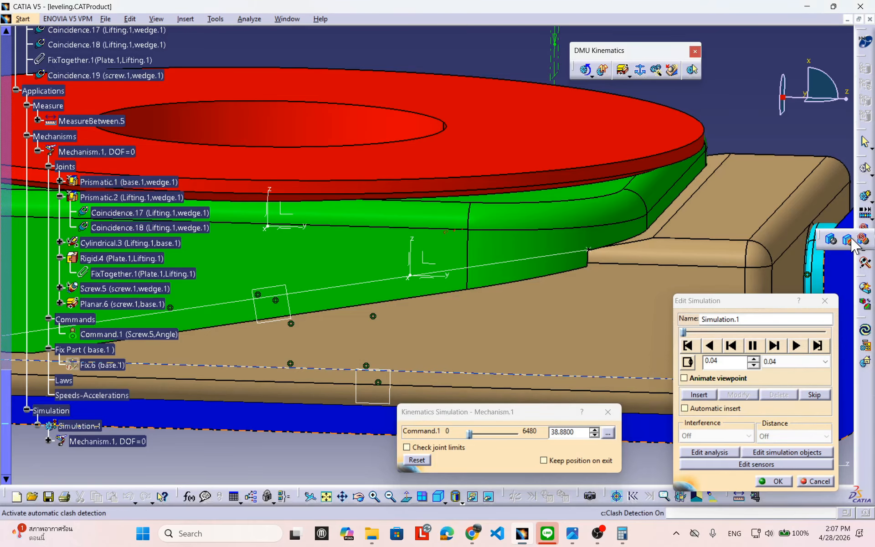
pyautogui.click(848, 241)
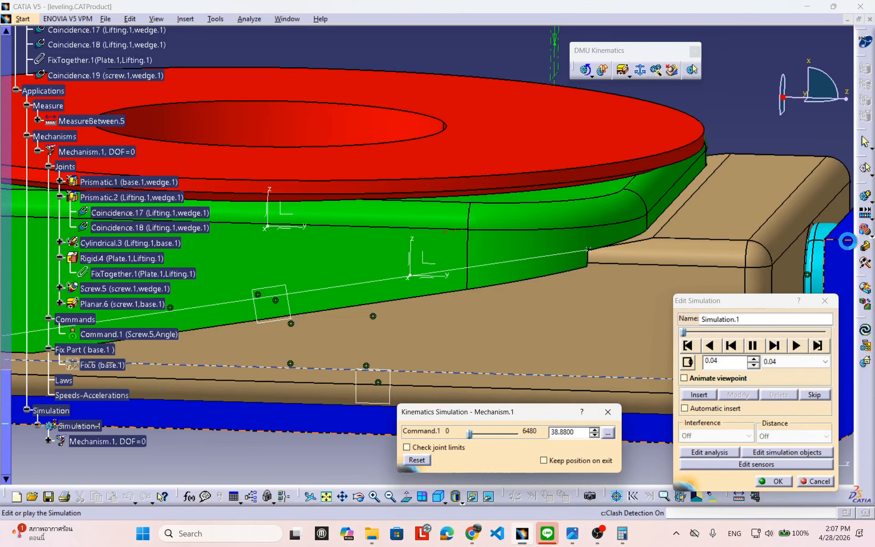
pyautogui.click(796, 346)
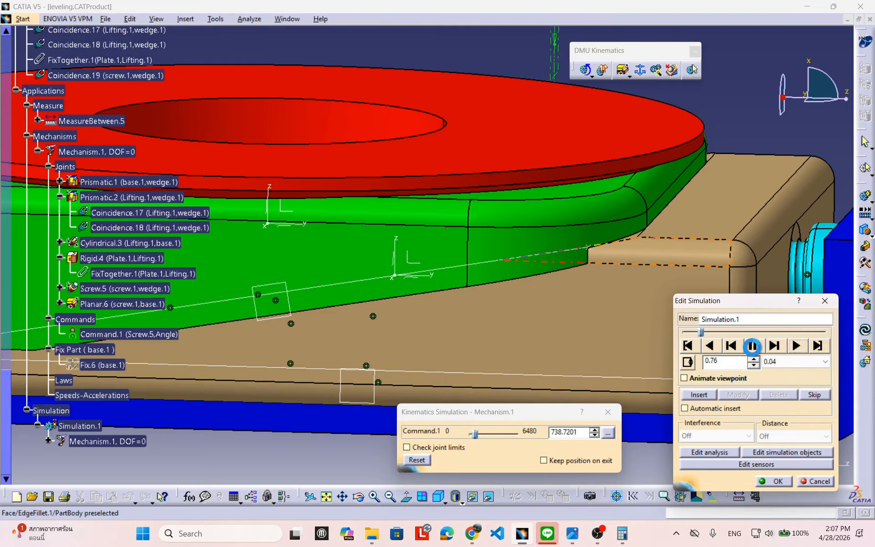
pyautogui.click(750, 346)
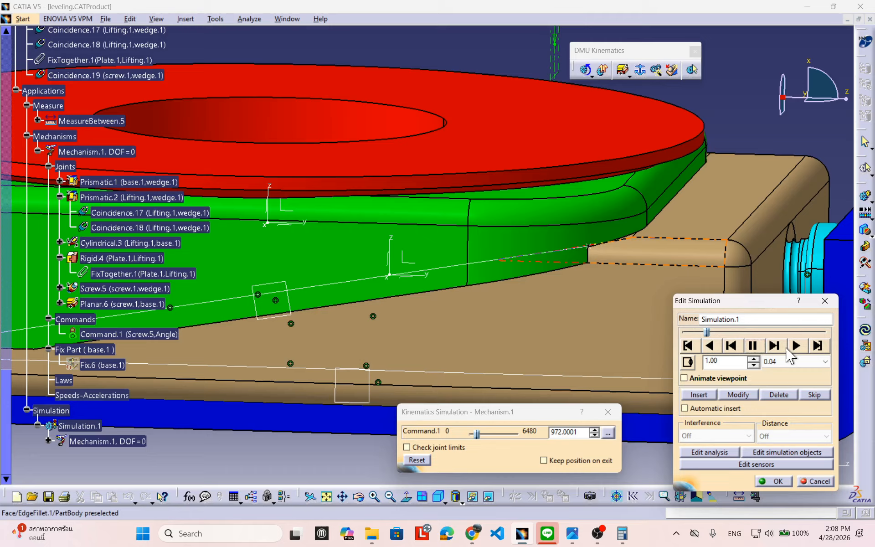
pyautogui.moveTo(443, 286); pyautogui.dragTo(433, 265, button='middle')
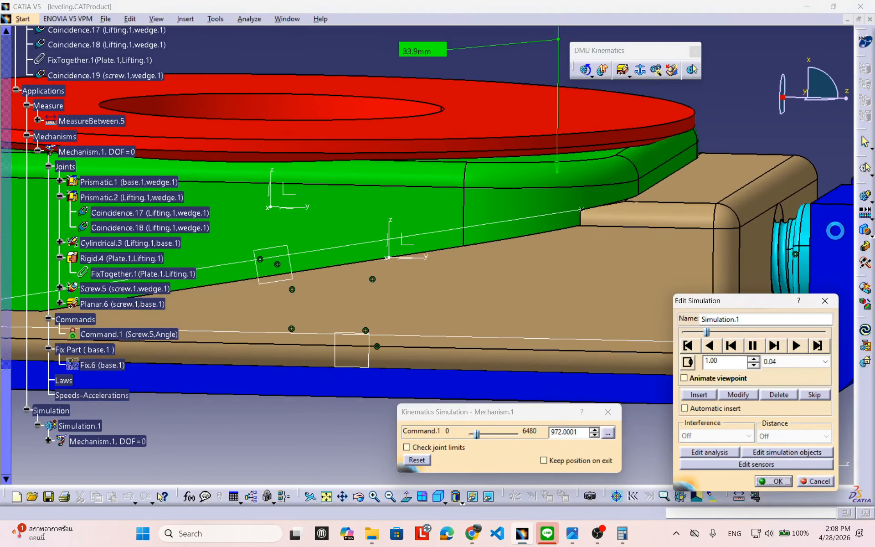
# Step: Accept and close Simulation.1, and turn automatic clash detection off
pyautogui.click(774, 481)
pyautogui.click(867, 232)
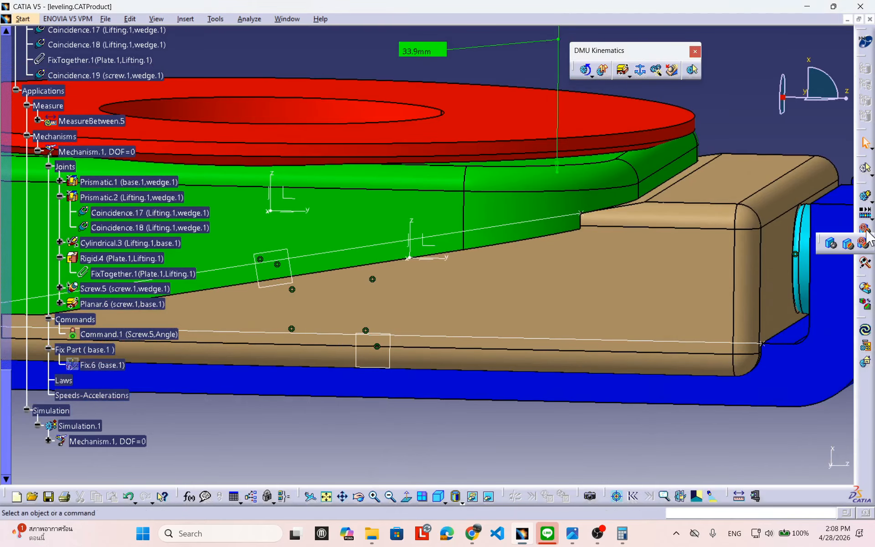
pyautogui.click(836, 246)
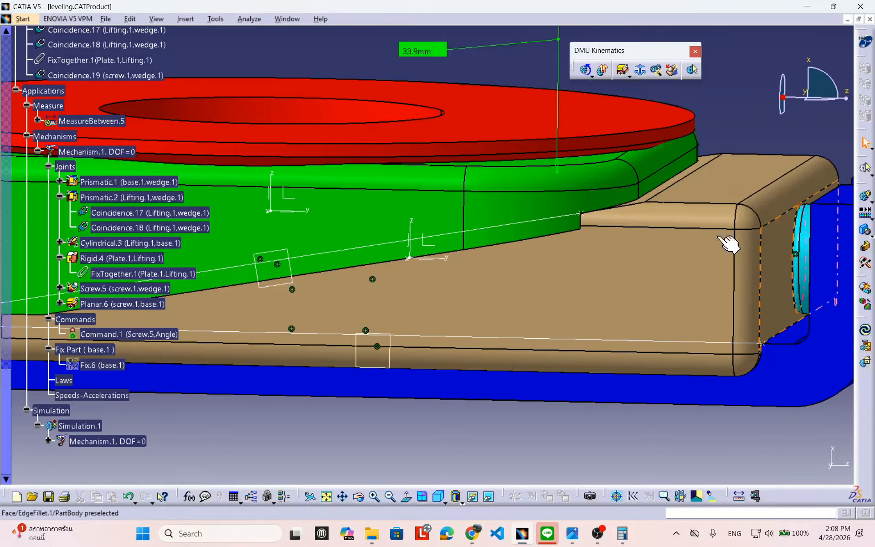
# Step: Reopen Simulation.1, rewind it to its start position and accept the simulation
pyautogui.moveTo(367, 210); pyautogui.dragTo(558, 286, button='middle')
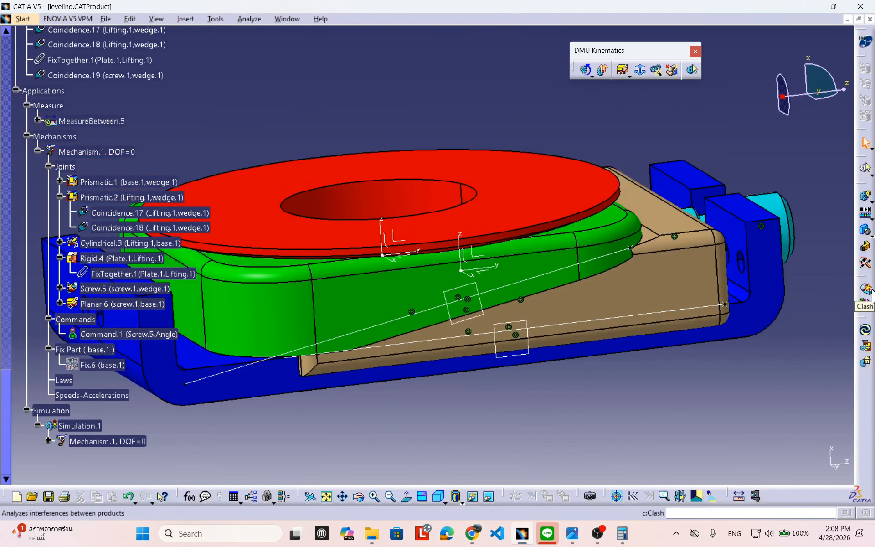
pyautogui.moveTo(655, 252); pyautogui.dragTo(625, 240, button='middle')
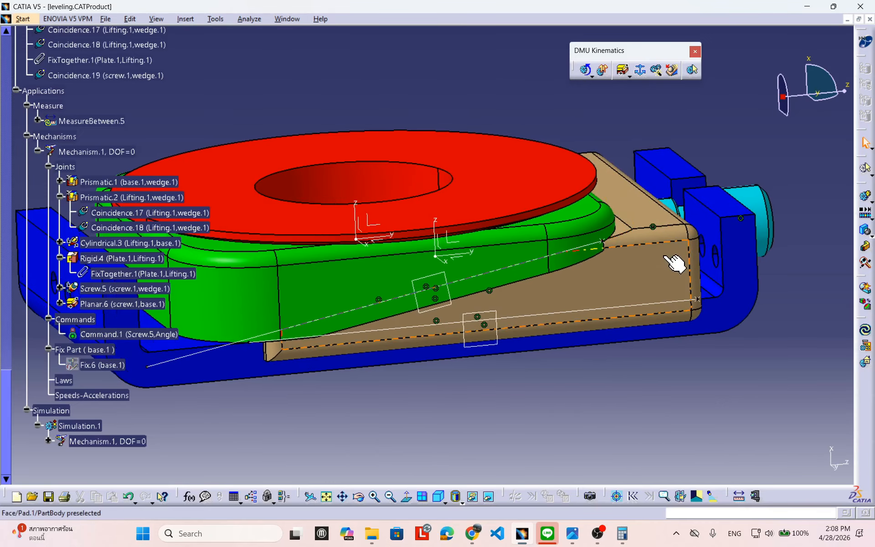
pyautogui.moveTo(739, 333); pyautogui.dragTo(700, 289, button='middle')
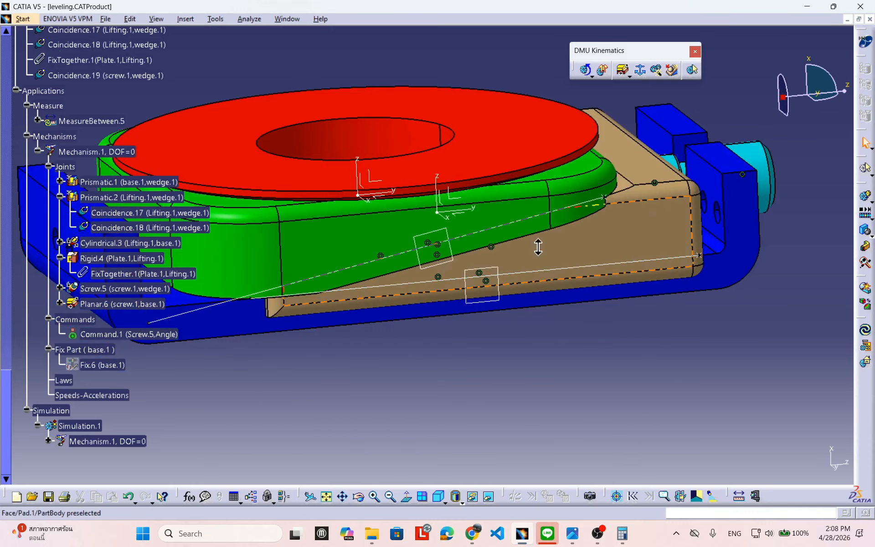
pyautogui.moveTo(538, 246); pyautogui.dragTo(654, 306, button='middle')
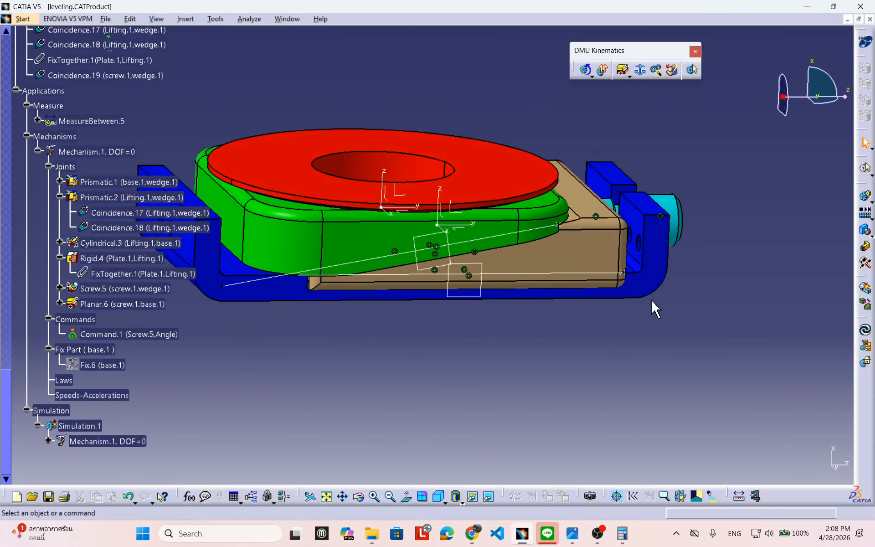
pyautogui.doubleClick(91, 426)
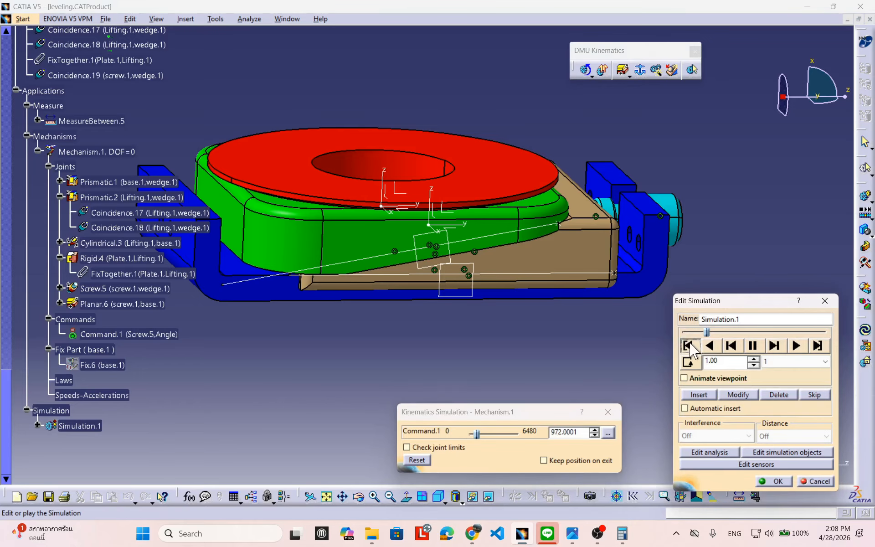
pyautogui.click(691, 346)
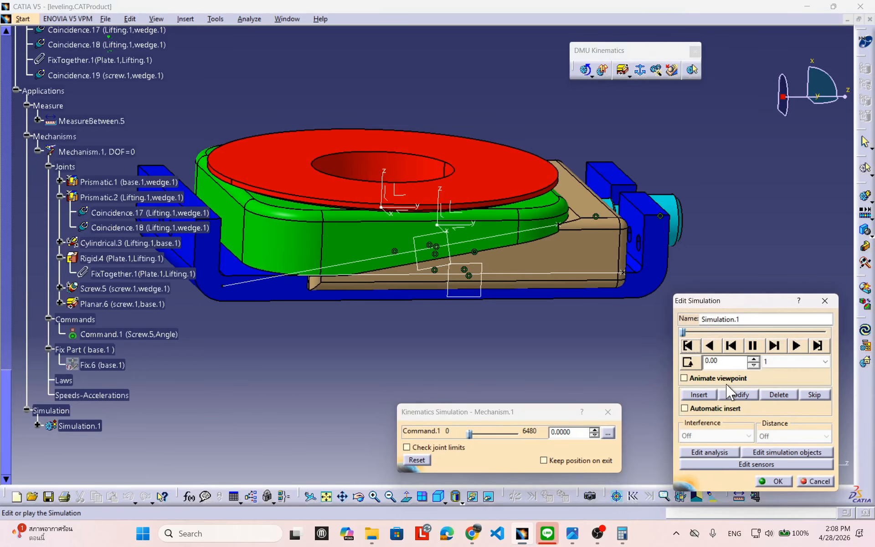
pyautogui.click(778, 482)
pyautogui.moveTo(617, 324); pyautogui.dragTo(533, 332, button='middle')
pyautogui.middleClick(528, 343)
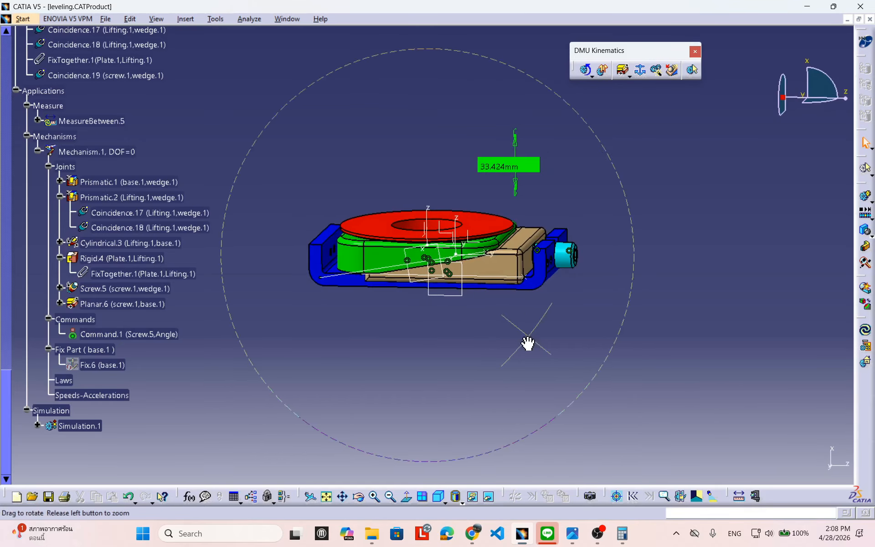
pyautogui.click(657, 541)
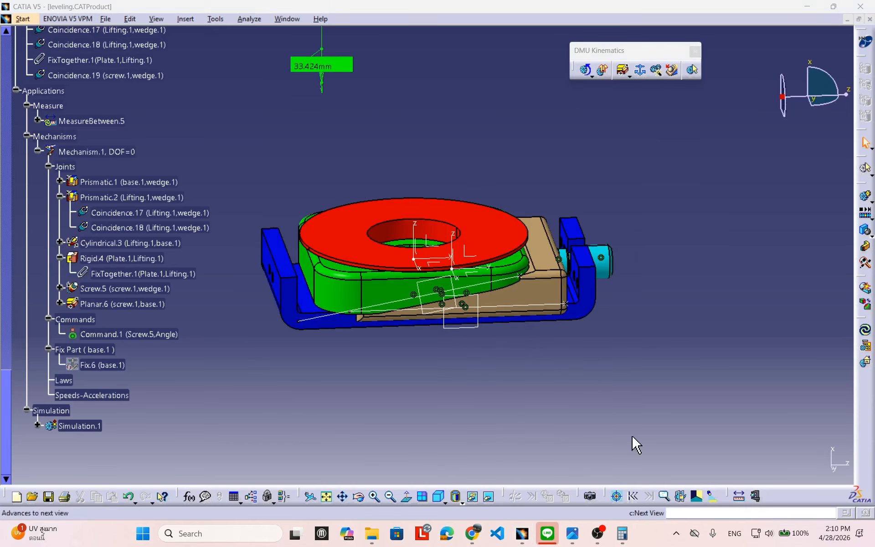
pyautogui.moveTo(622, 289); pyautogui.dragTo(476, 276, button='middle')
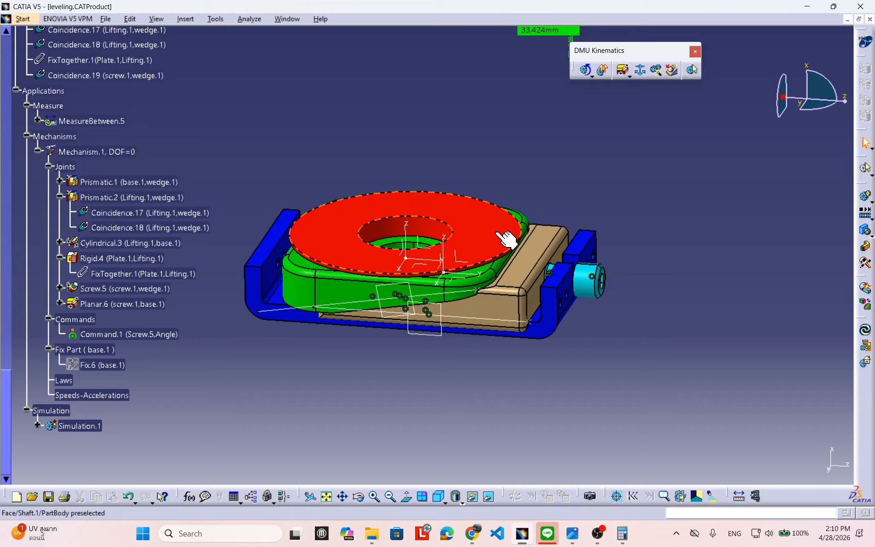
pyautogui.moveTo(513, 249); pyautogui.dragTo(548, 273, button='middle')
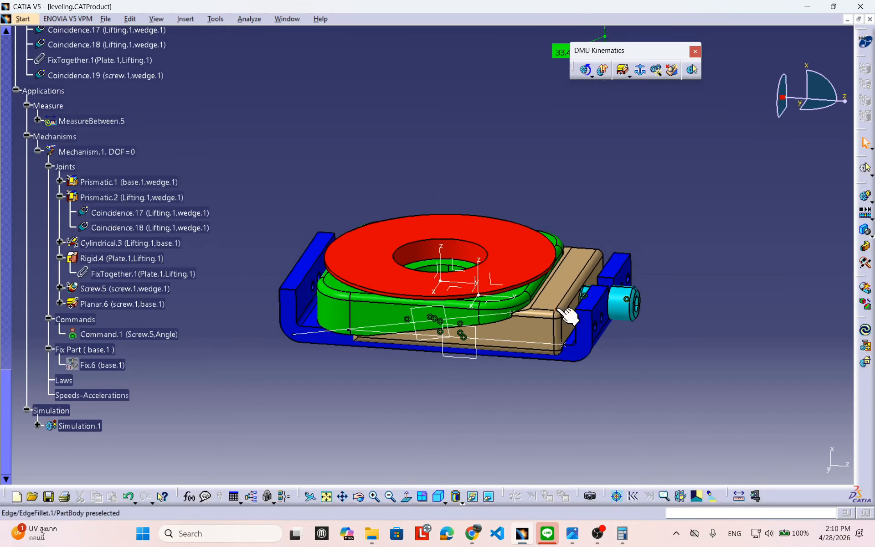
# Step: Activate the wedge part for editing in the assembly and hide all of its planes
pyautogui.rightClick(478, 358)
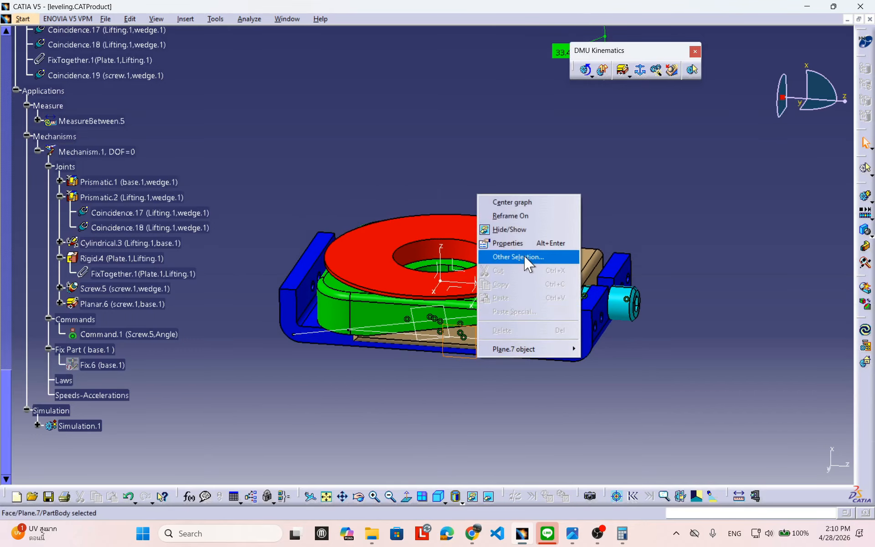
pyautogui.click(304, 398)
pyautogui.doubleClick(539, 339)
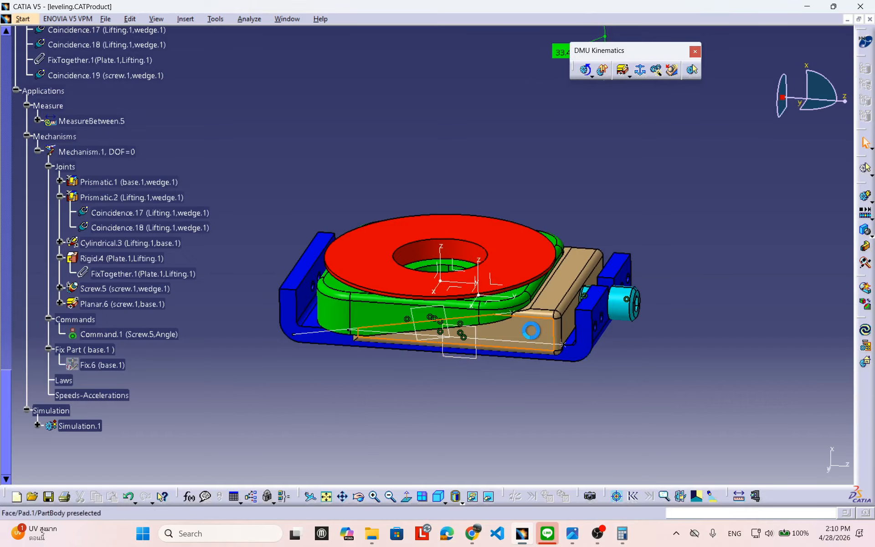
pyautogui.click(215, 18)
pyautogui.moveTo(244, 116)
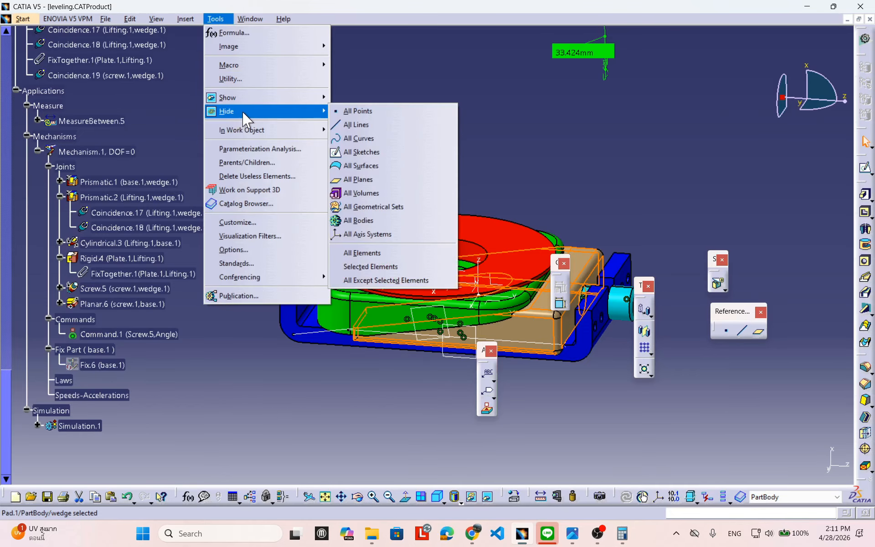
pyautogui.click(373, 182)
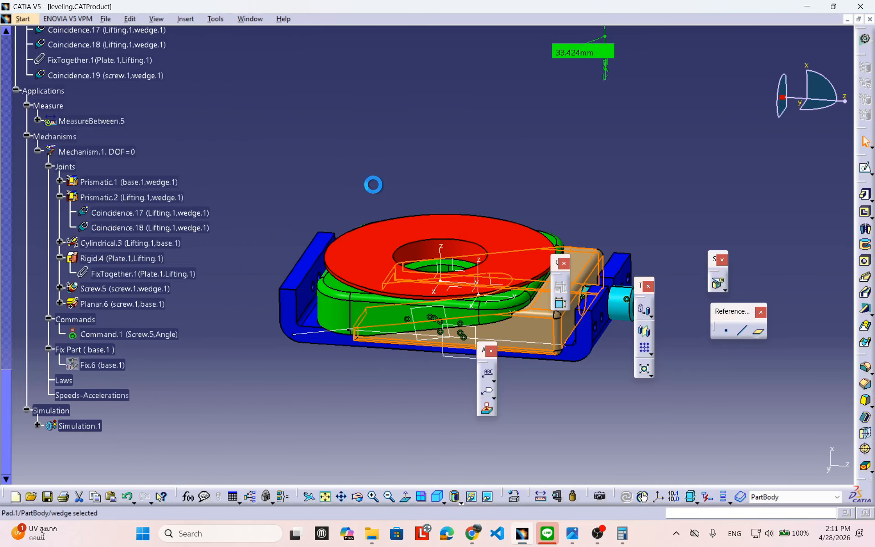
# Step: Hide all lines of the wedge part and clear the selection
pyautogui.click(216, 19)
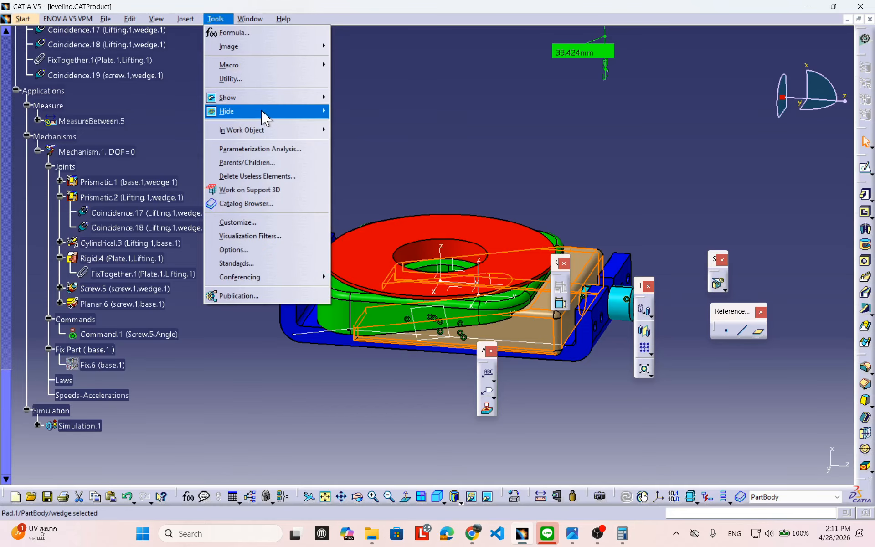
pyautogui.moveTo(267, 118)
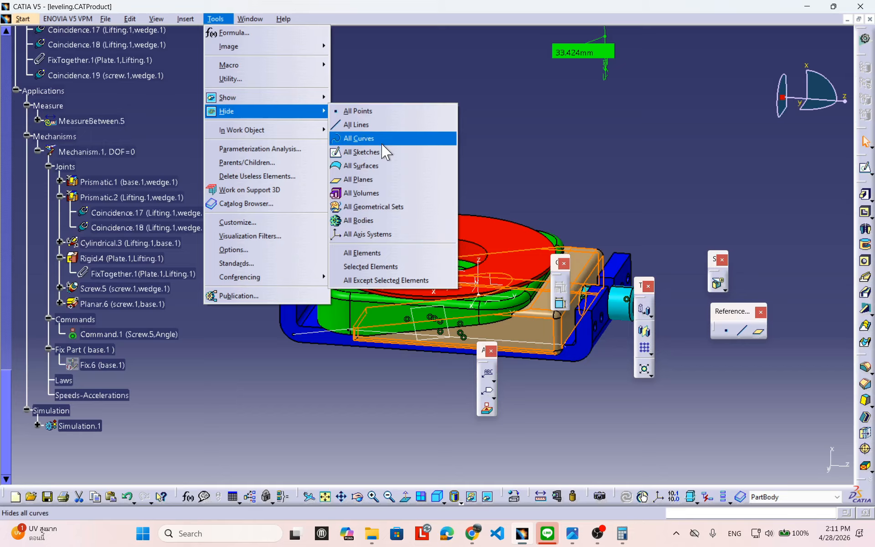
pyautogui.click(381, 130)
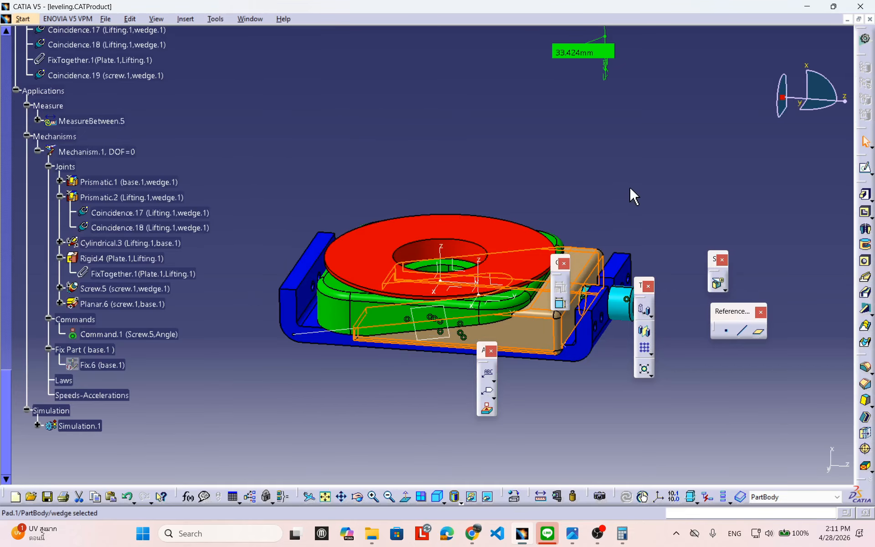
pyautogui.click(607, 154)
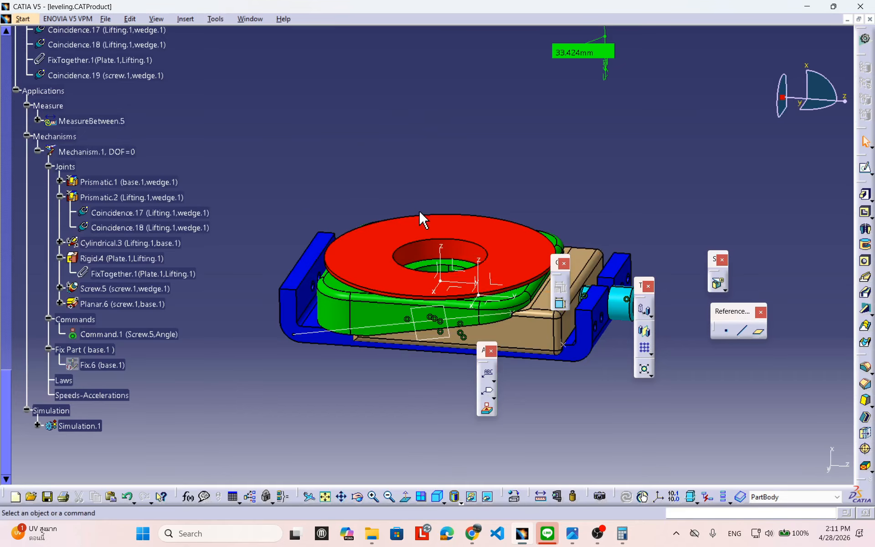
# Step: Hide the whole Constraints group of the assembly so that no constraint symbols remain on the model
pyautogui.scroll(7, 227, 276)
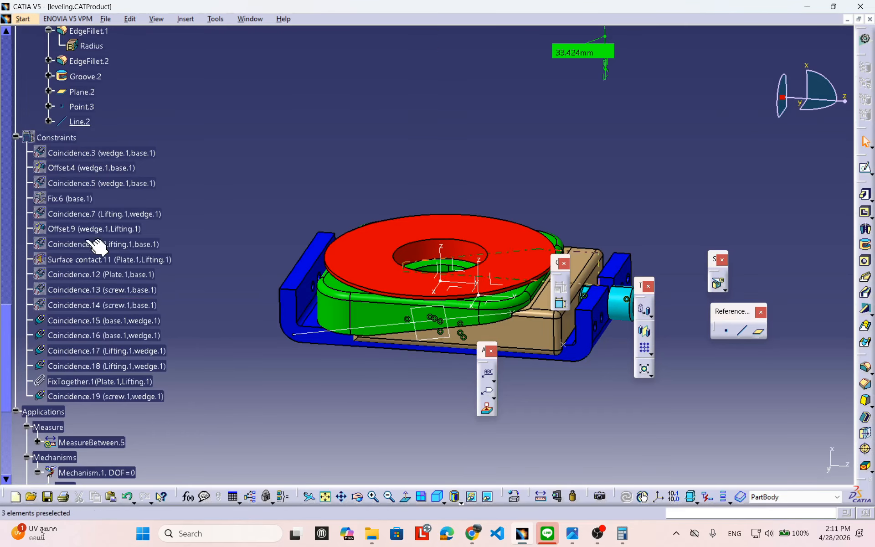
pyautogui.rightClick(63, 138)
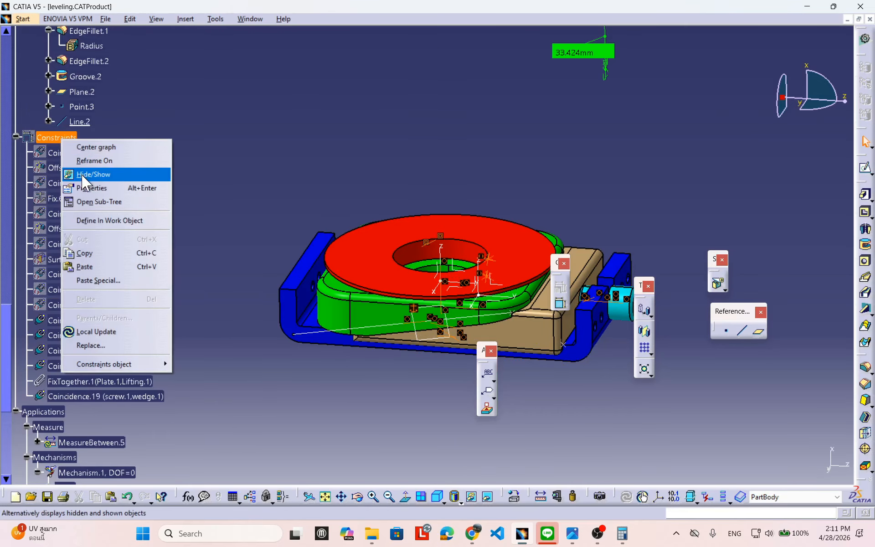
pyautogui.click(85, 173)
pyautogui.rightClick(57, 138)
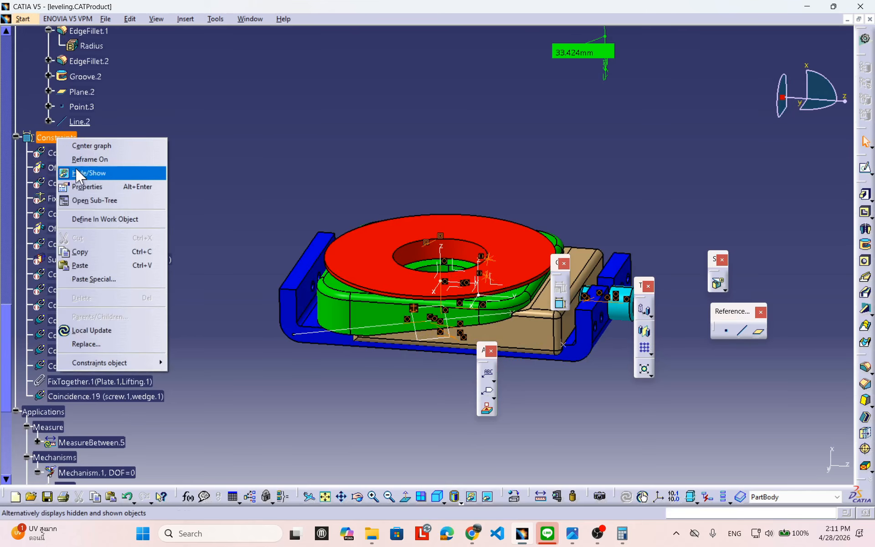
pyautogui.click(85, 172)
pyautogui.moveTo(356, 234); pyautogui.dragTo(348, 185, button='middle')
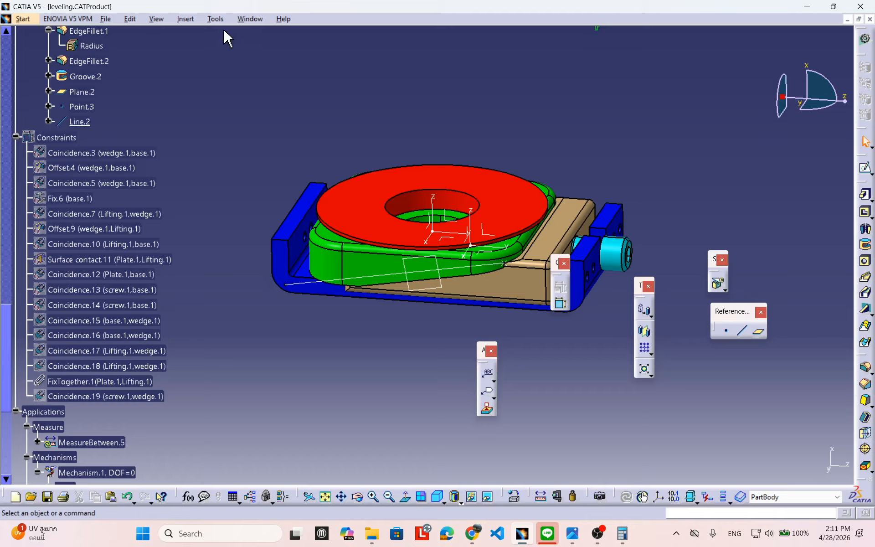
# Step: Hide all axis systems of the wedge part and of the green lifting part
pyautogui.click(215, 19)
pyautogui.moveTo(228, 112)
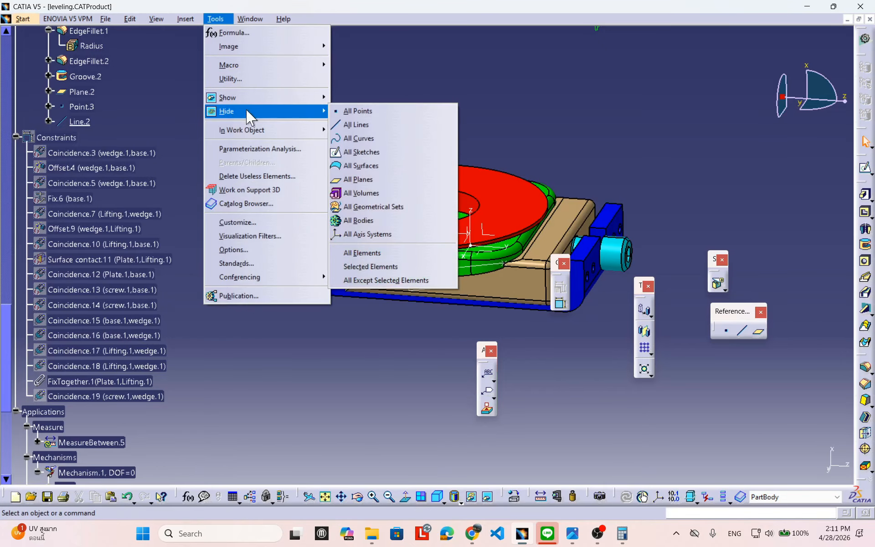
pyautogui.click(376, 234)
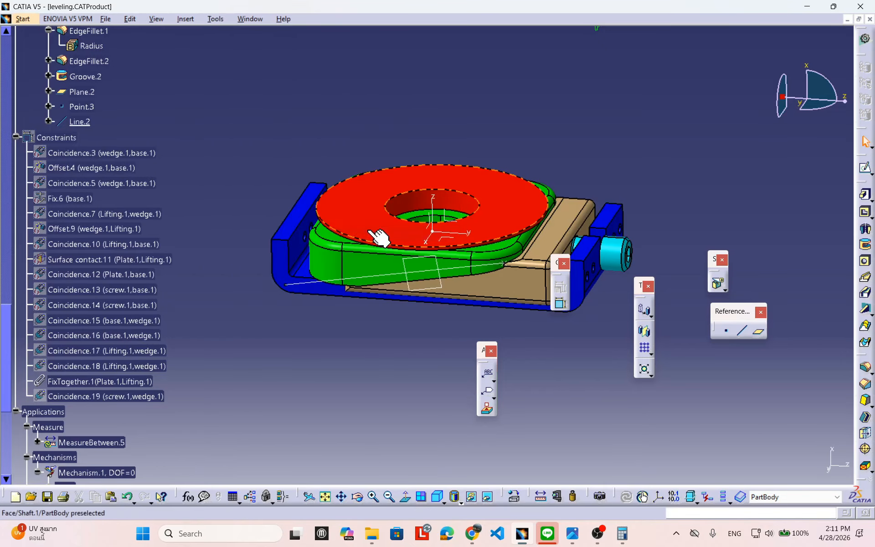
pyautogui.click(344, 268)
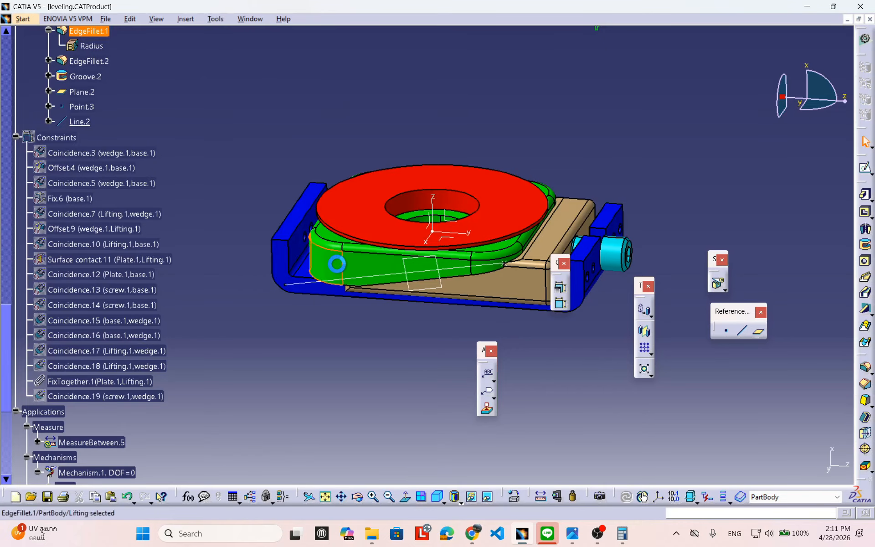
pyautogui.click(215, 20)
pyautogui.moveTo(227, 111)
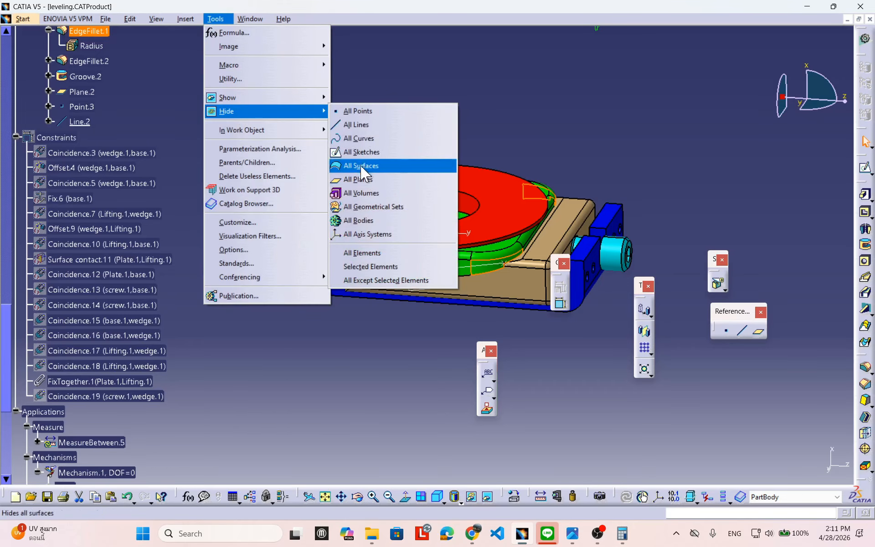
pyautogui.click(364, 234)
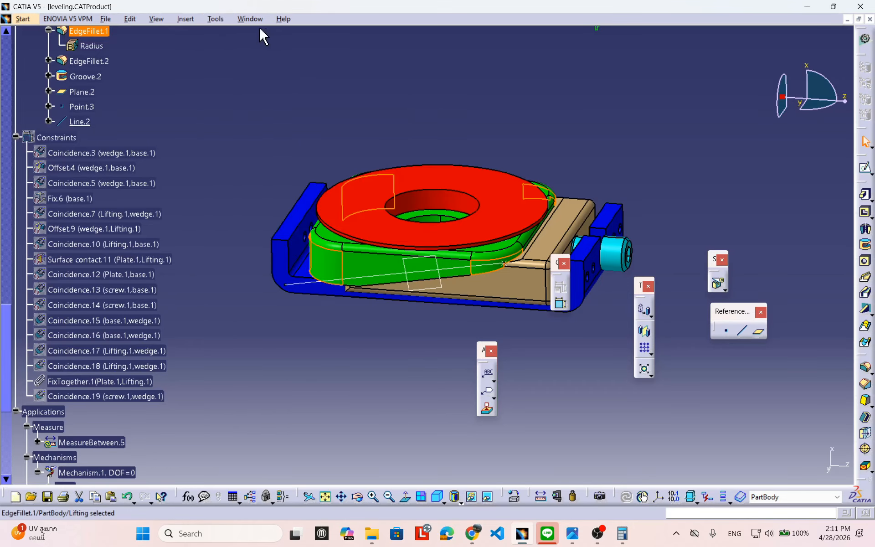
# Step: Hide all curves and all planes of the lifting part and clear the selection
pyautogui.click(215, 20)
pyautogui.moveTo(268, 112)
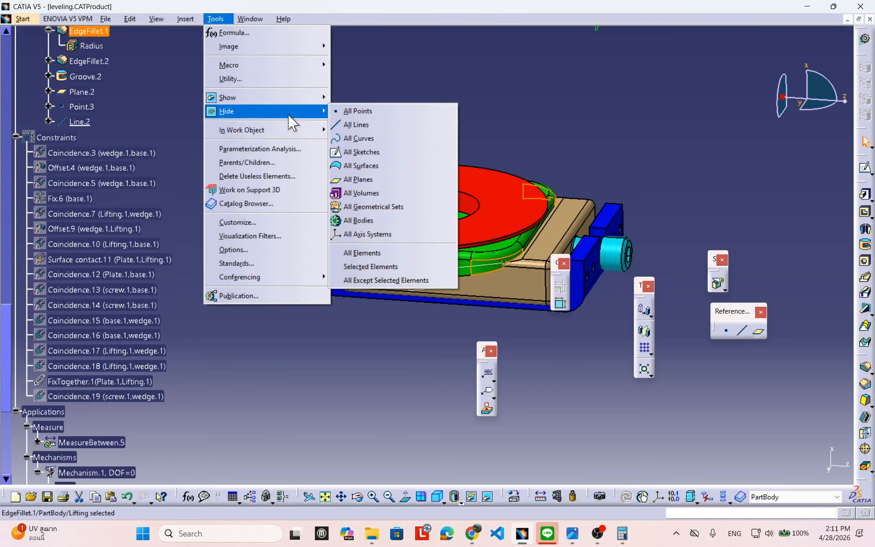
pyautogui.click(358, 138)
pyautogui.click(220, 19)
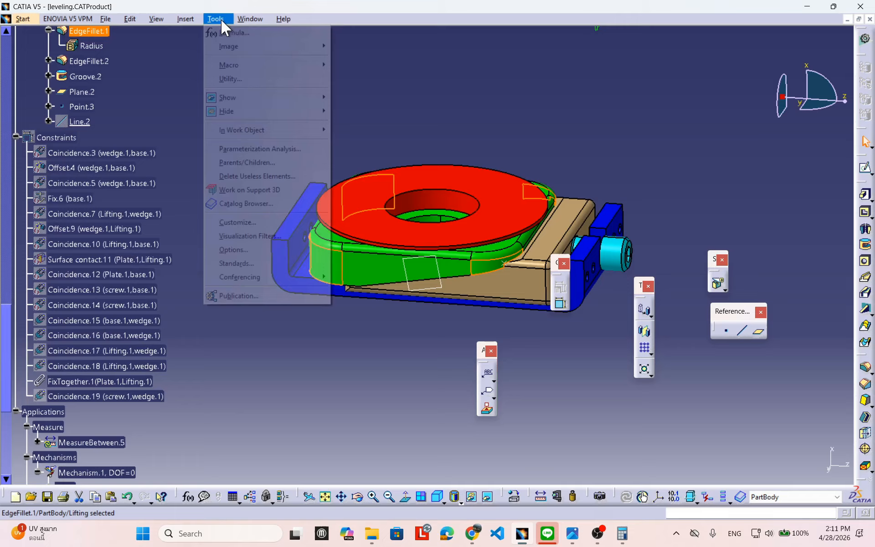
pyautogui.moveTo(321, 109)
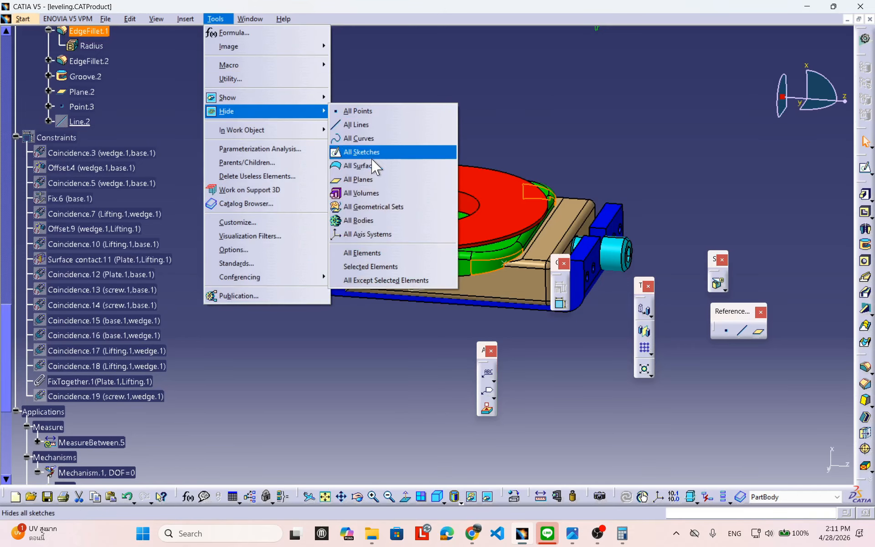
pyautogui.click(361, 180)
pyautogui.click(387, 347)
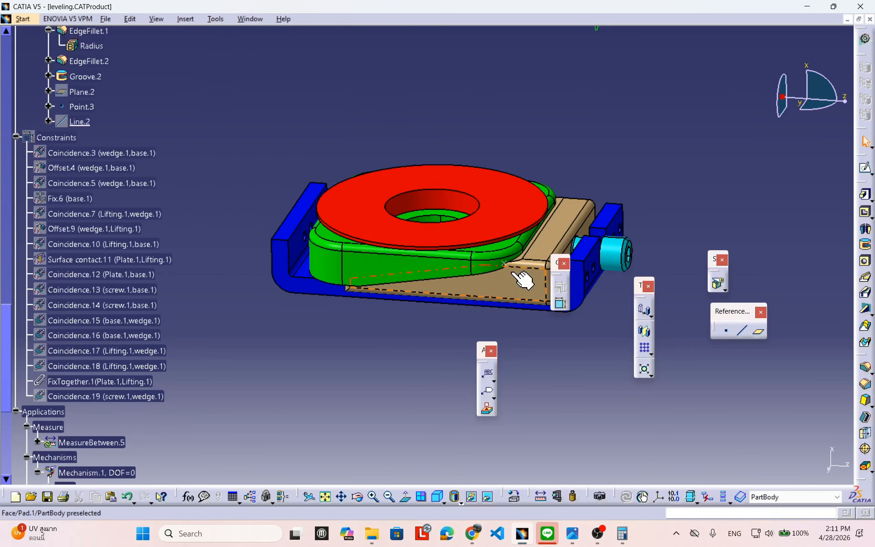
# Step: Hide the lifting part's reference point beside its rounded corner above the wedge
pyautogui.moveTo(484, 287); pyautogui.dragTo(391, 230, button='middle')
pyautogui.click(396, 266)
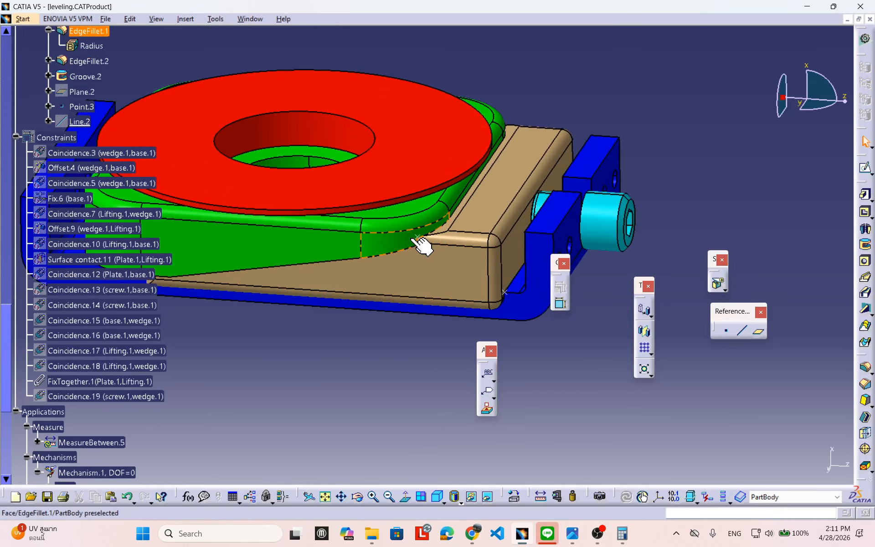
pyautogui.rightClick(418, 237)
pyautogui.click(435, 278)
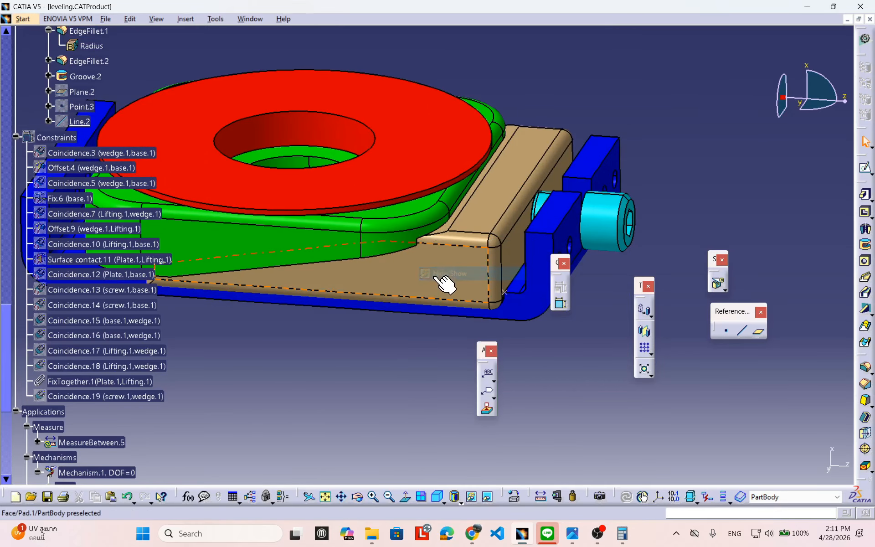
pyautogui.click(456, 205)
# Step: Try to hide the reference point at the wedge's lower corner
pyautogui.moveTo(468, 205); pyautogui.dragTo(348, 258, button='middle')
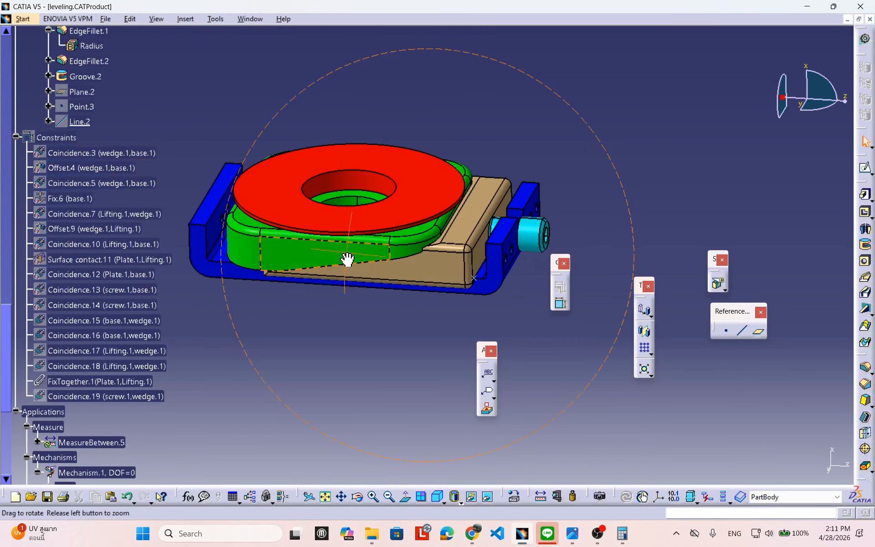
pyautogui.rightClick(485, 285)
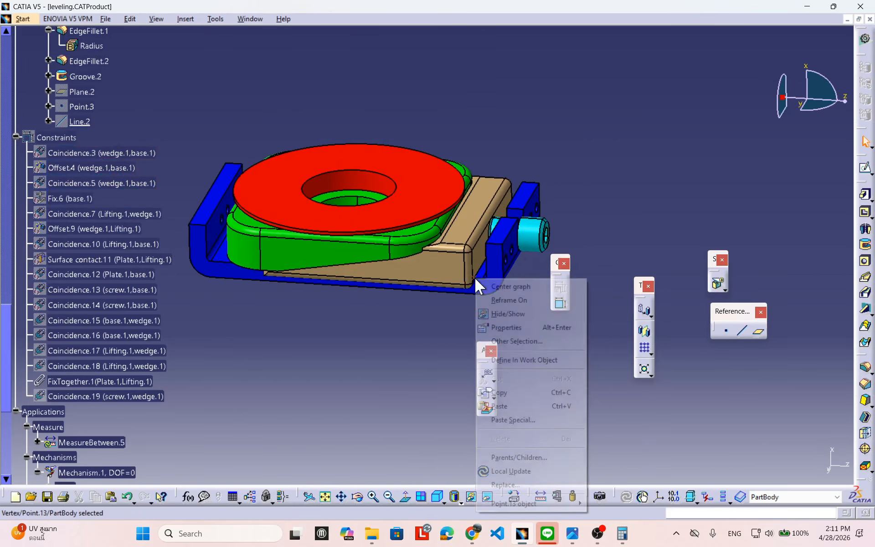
pyautogui.click(500, 317)
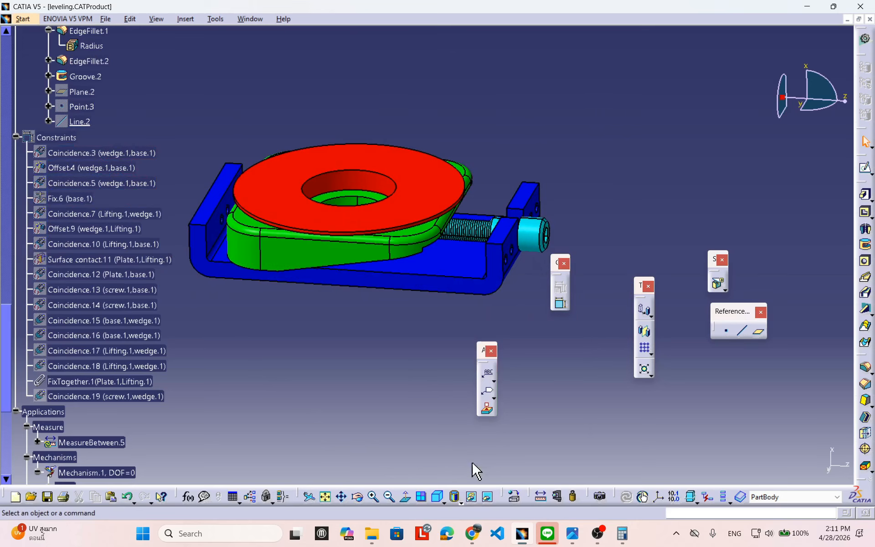
# Step: Restore the wedge body from the hidden space and return to the visible space
pyautogui.click(489, 496)
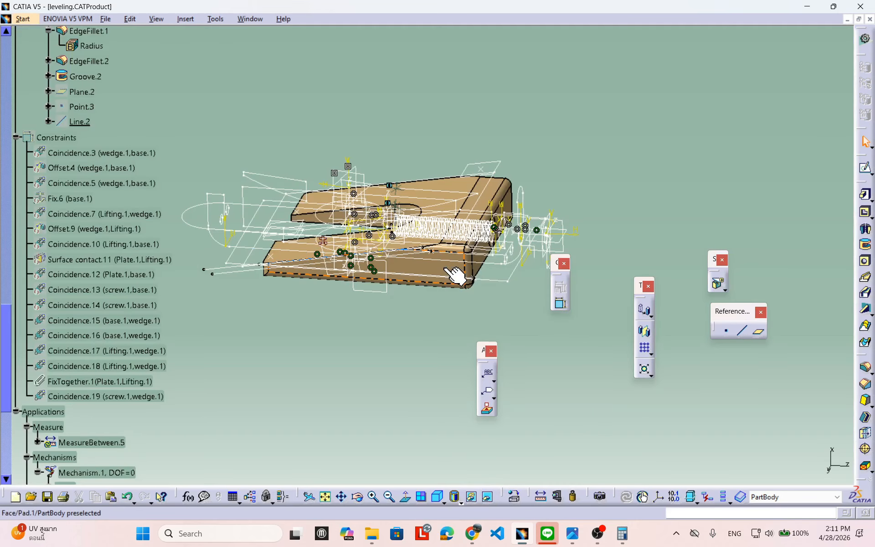
pyautogui.rightClick(456, 273)
pyautogui.click(453, 302)
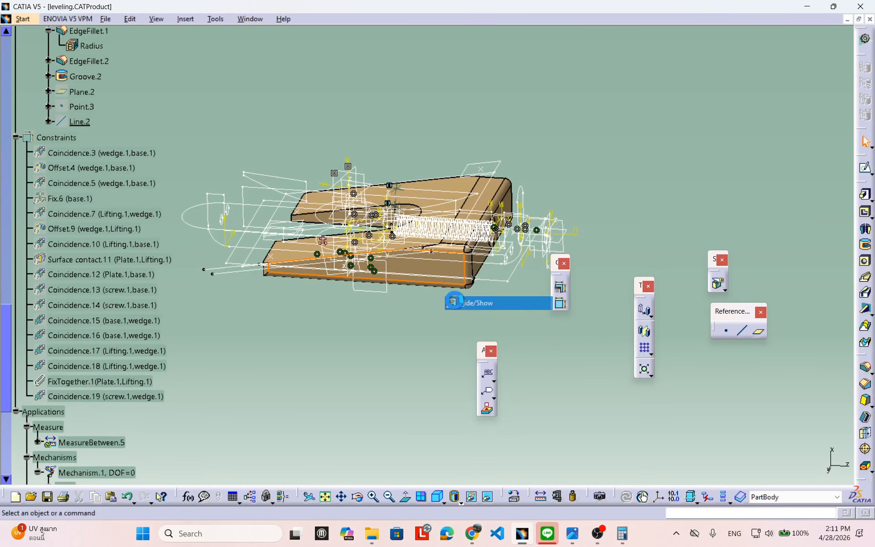
pyautogui.click(484, 496)
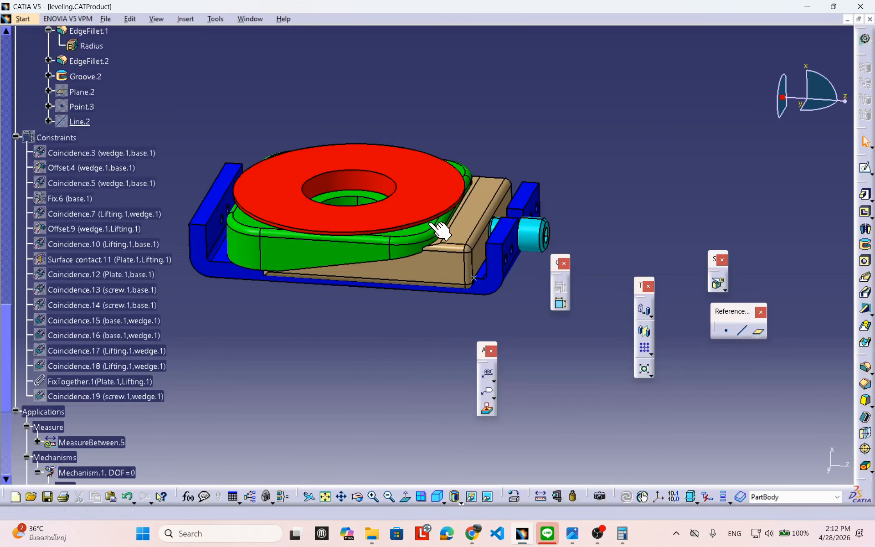
# Step: Select the wedge and hide all of its points
pyautogui.click(447, 261)
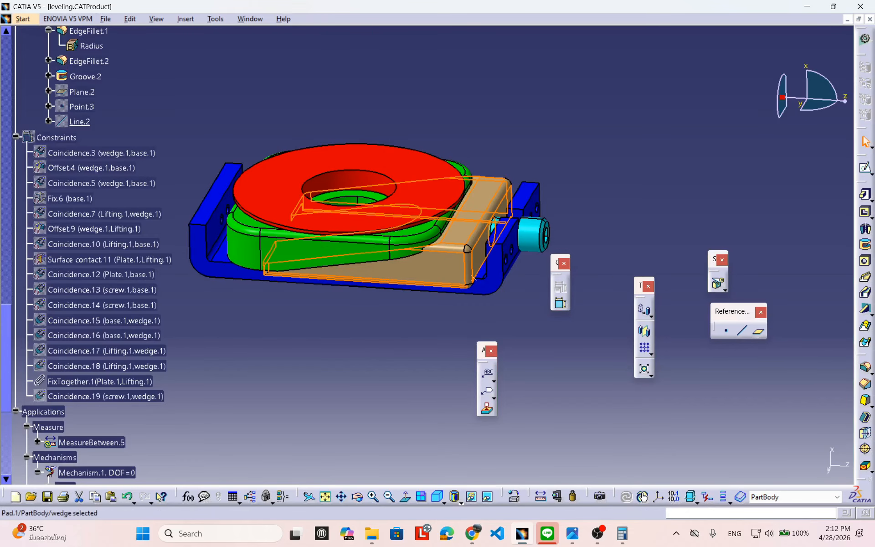
pyautogui.click(214, 19)
pyautogui.moveTo(254, 111)
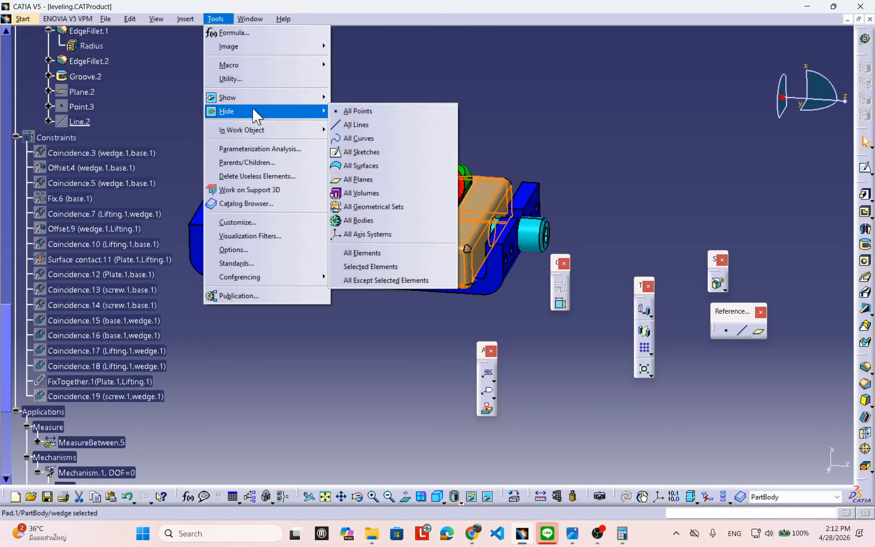
pyautogui.click(358, 111)
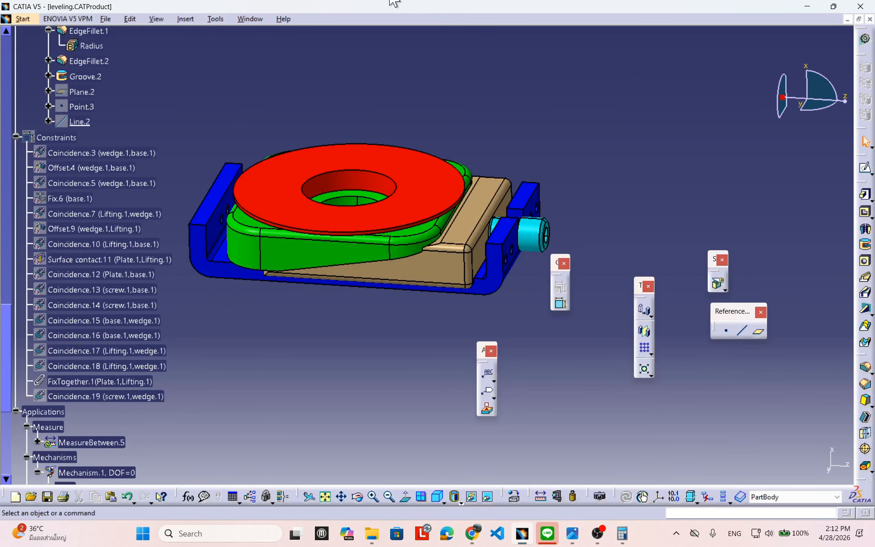
# Step: Activate the top-level assembly Product1 to return to the kinematics environment
pyautogui.moveTo(519, 203); pyautogui.dragTo(496, 205, button='middle')
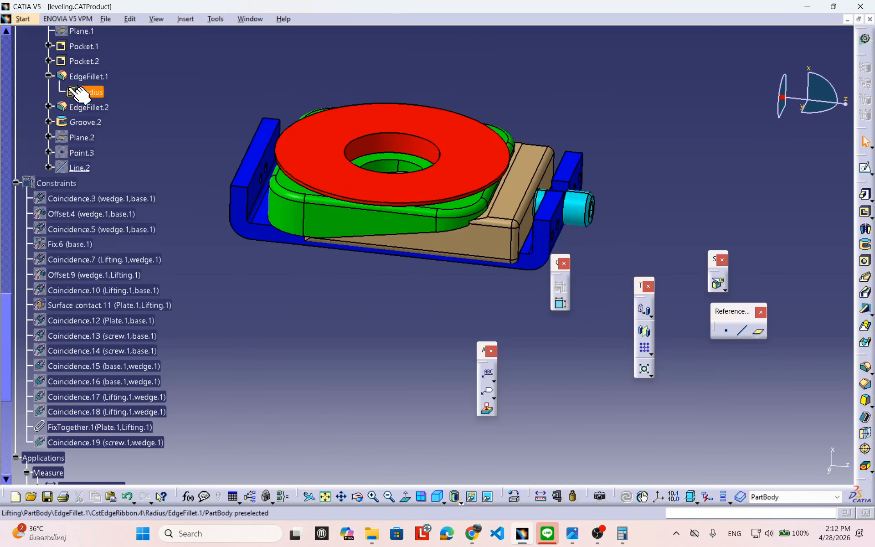
pyautogui.scroll(2, 16, 207)
pyautogui.scroll(4, 18, 237)
pyautogui.moveTo(10, 263); pyautogui.dragTo(9, 63)
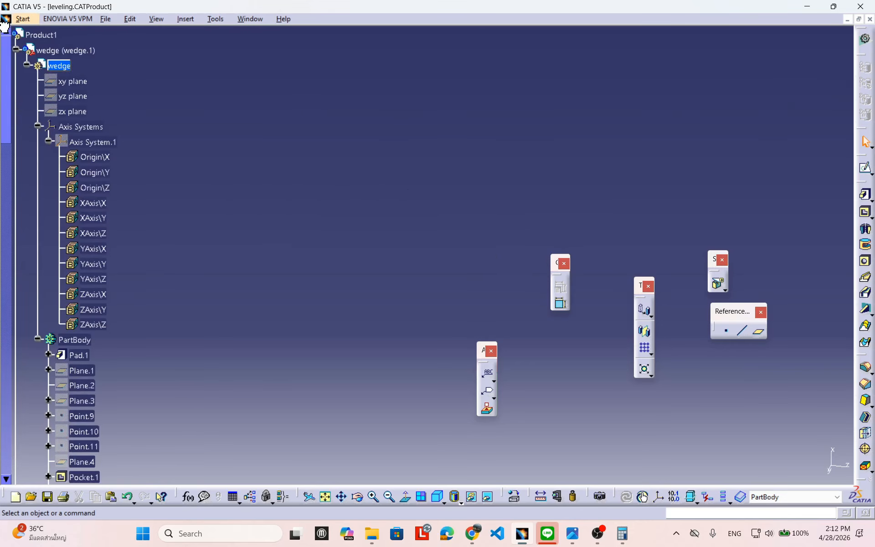
pyautogui.doubleClick(48, 37)
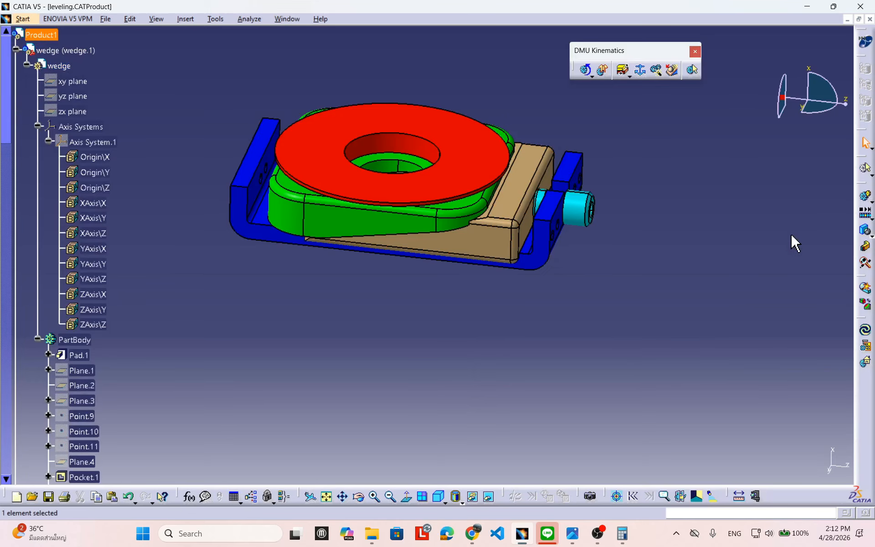
# Step: Float the DMU Generic Animation tools beside the kinematics ones and start Compile Simulation for Simulation.1
pyautogui.click(590, 77)
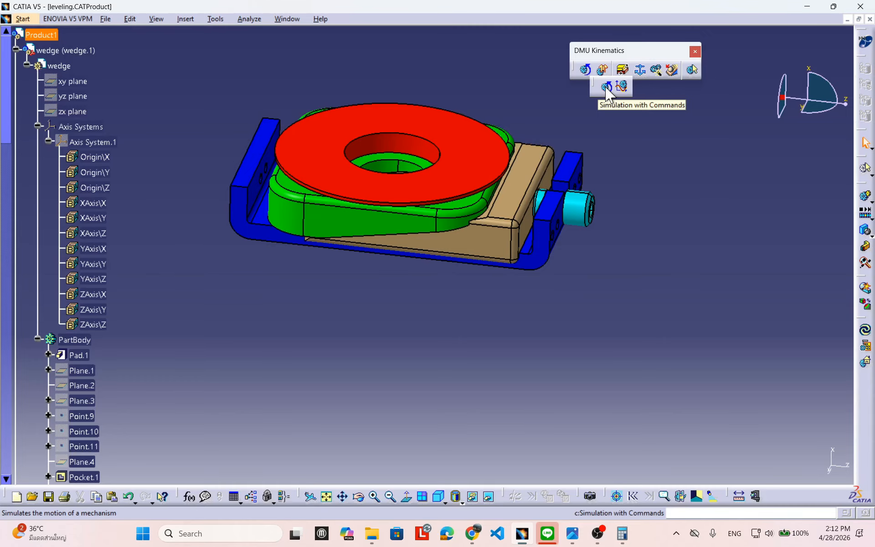
pyautogui.click(649, 203)
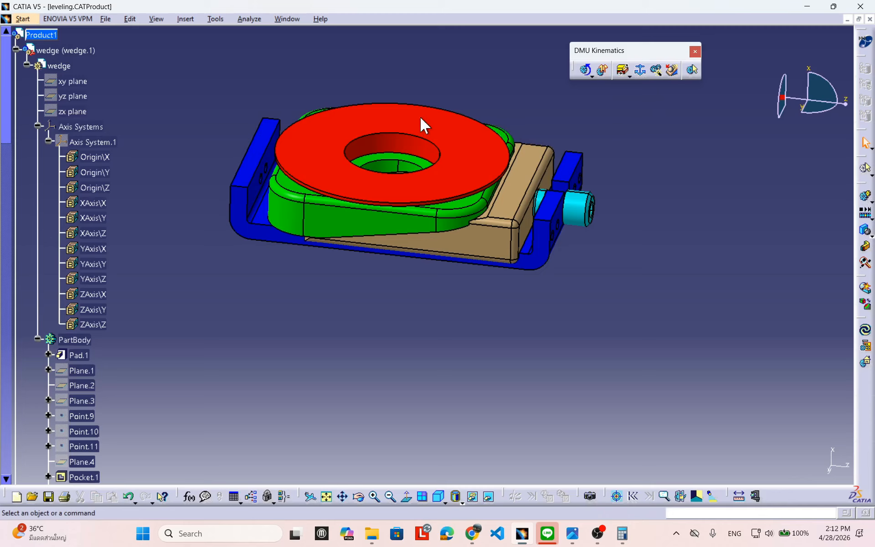
pyautogui.moveTo(420, 116); pyautogui.dragTo(413, 75)
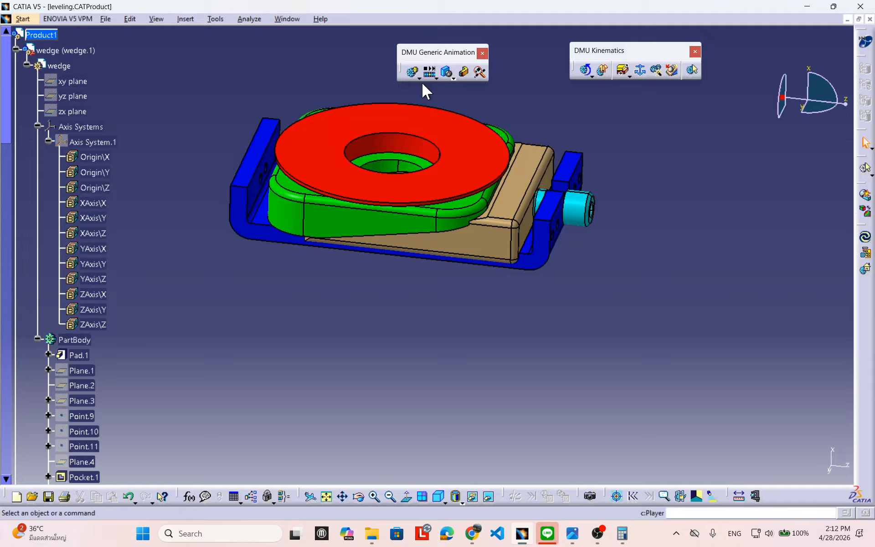
pyautogui.click(435, 76)
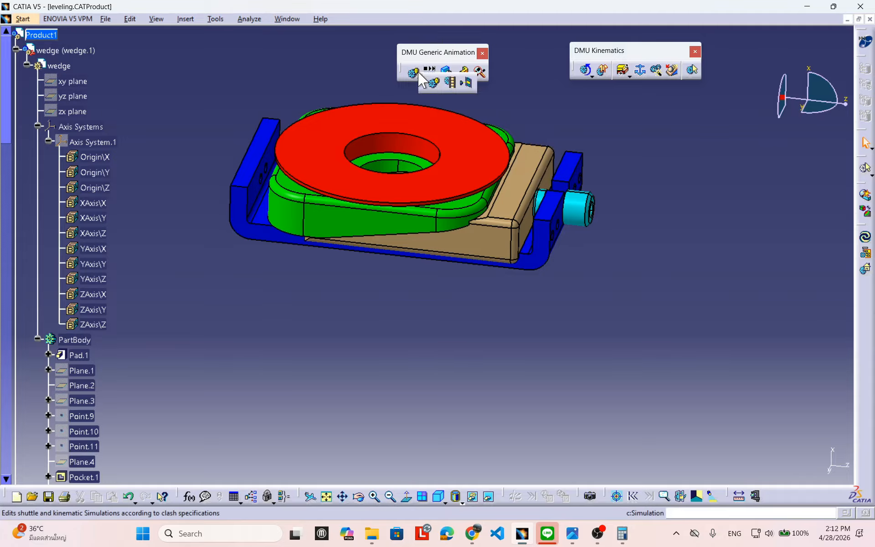
pyautogui.click(450, 86)
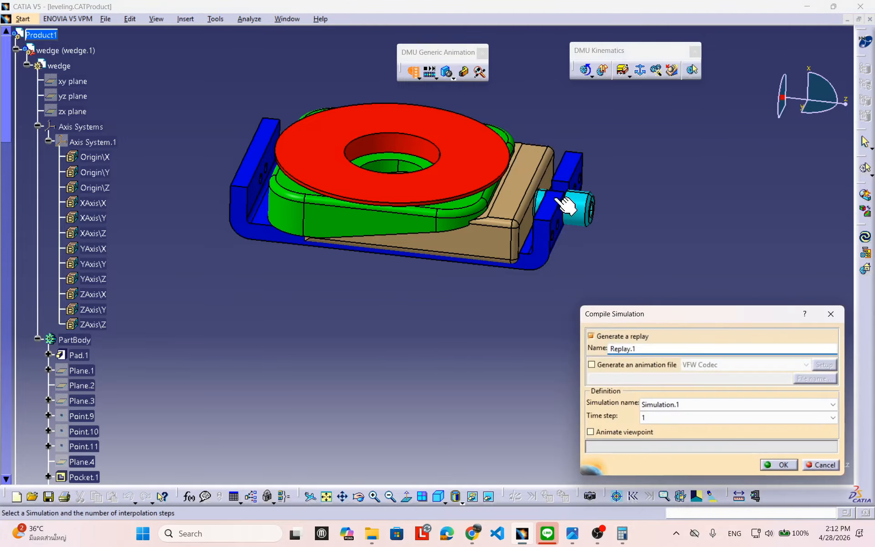
pyautogui.moveTo(656, 317); pyautogui.dragTo(637, 215)
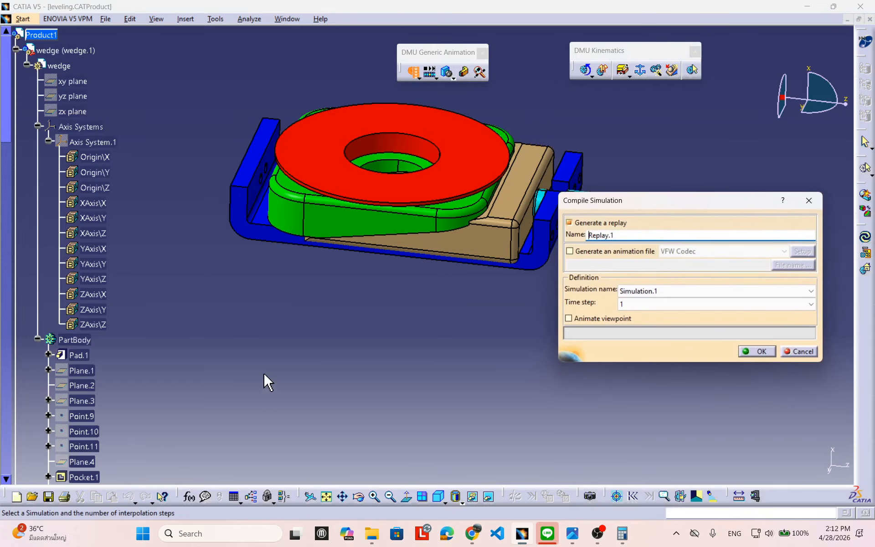
# Step: Frame the whole mechanism for recording and set the compilation to generate a VFW Codec animation file instead of a replay
pyautogui.moveTo(255, 295); pyautogui.dragTo(397, 254, button='middle')
pyautogui.moveTo(457, 281); pyautogui.dragTo(403, 285, button='middle')
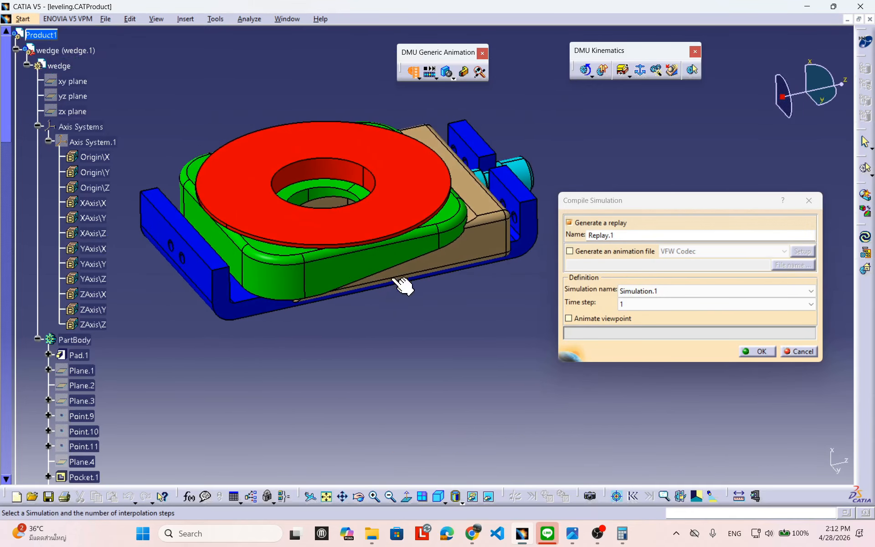
pyautogui.moveTo(384, 232); pyautogui.dragTo(428, 237, button='middle')
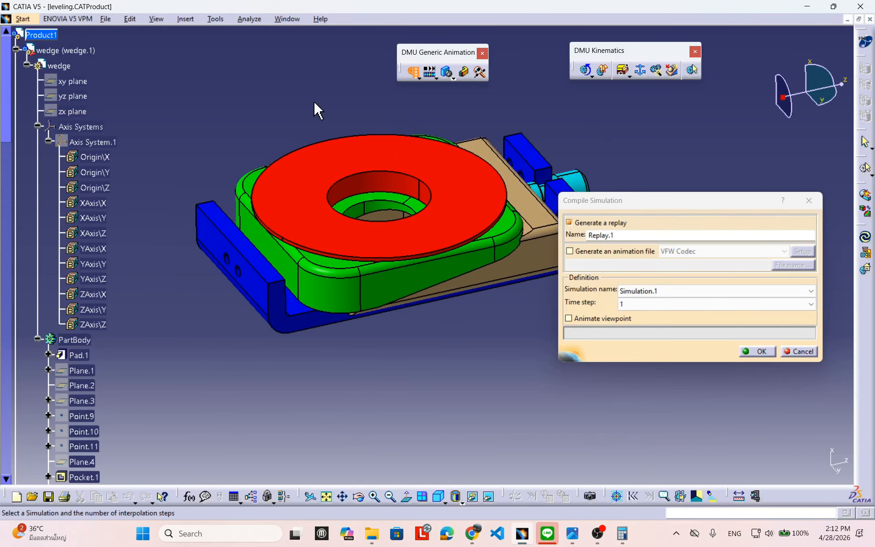
pyautogui.moveTo(322, 289); pyautogui.dragTo(328, 294, button='middle')
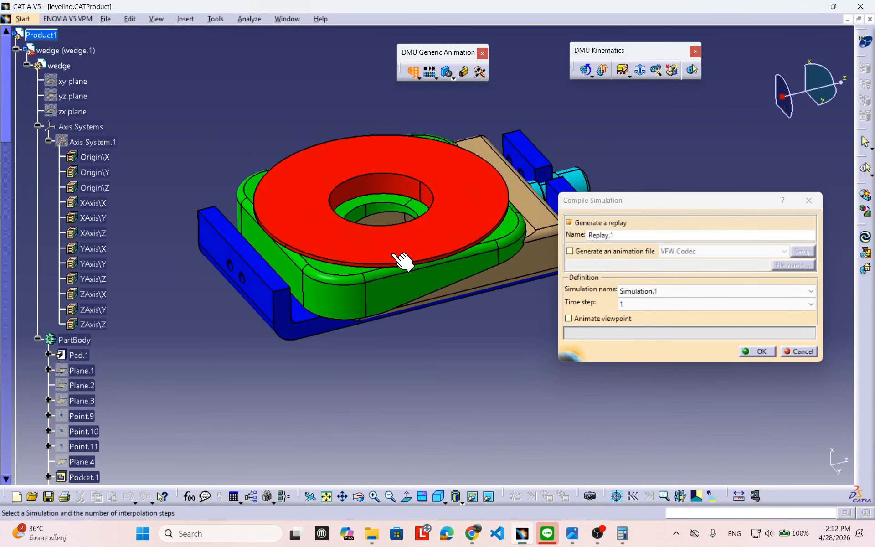
pyautogui.moveTo(401, 260); pyautogui.dragTo(410, 234, button='middle')
pyautogui.moveTo(641, 203); pyautogui.dragTo(627, 227)
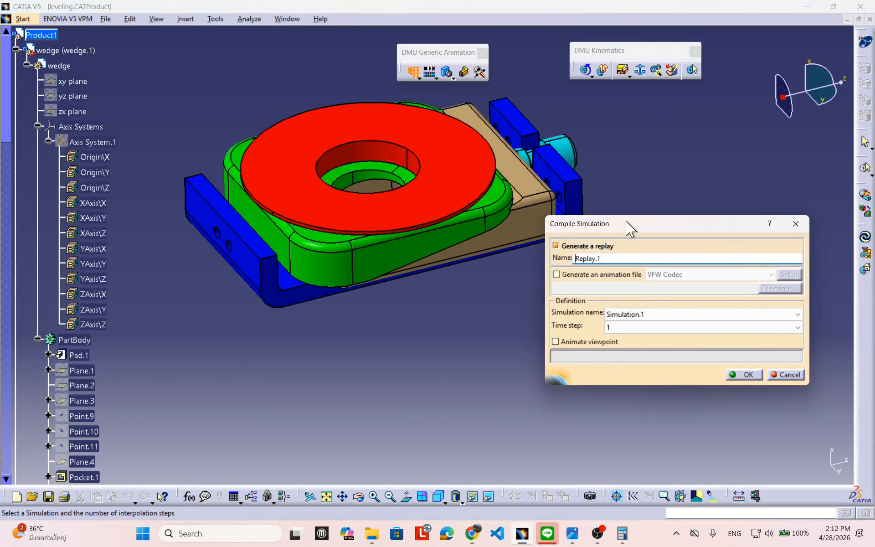
pyautogui.click(568, 276)
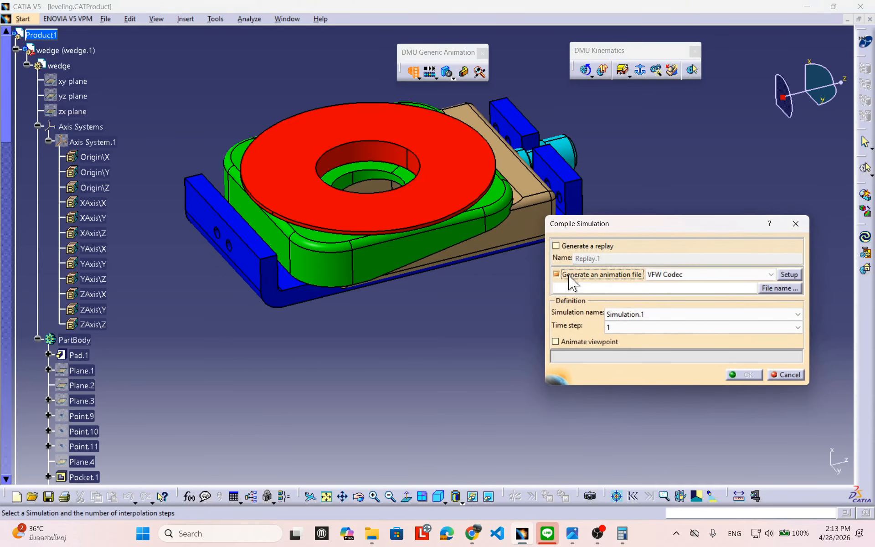
pyautogui.click(778, 276)
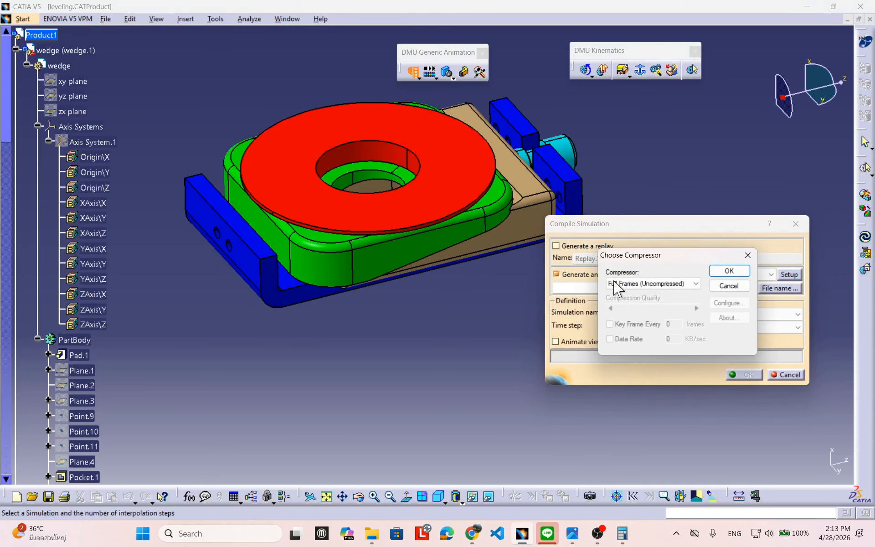
pyautogui.click(729, 286)
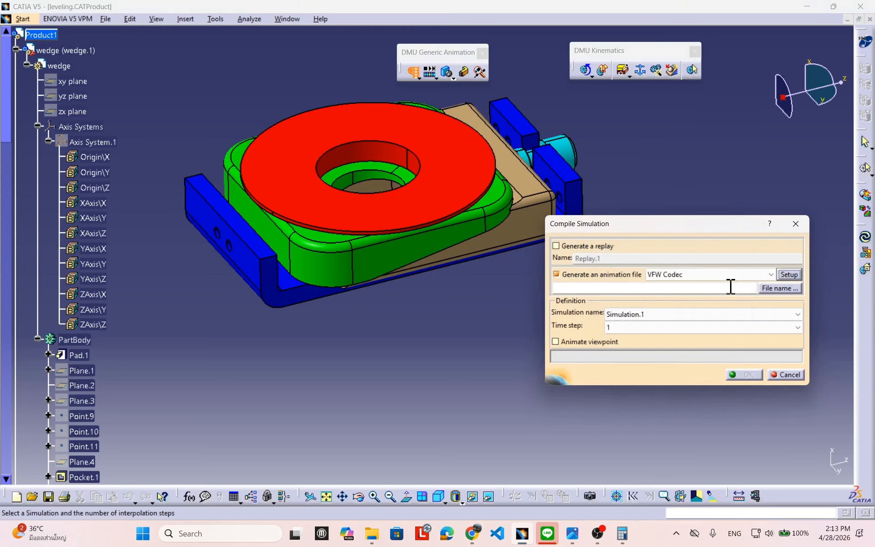
# Step: Set the animation's output file to leveling in the EGII215 Assembly folder
pyautogui.click(780, 288)
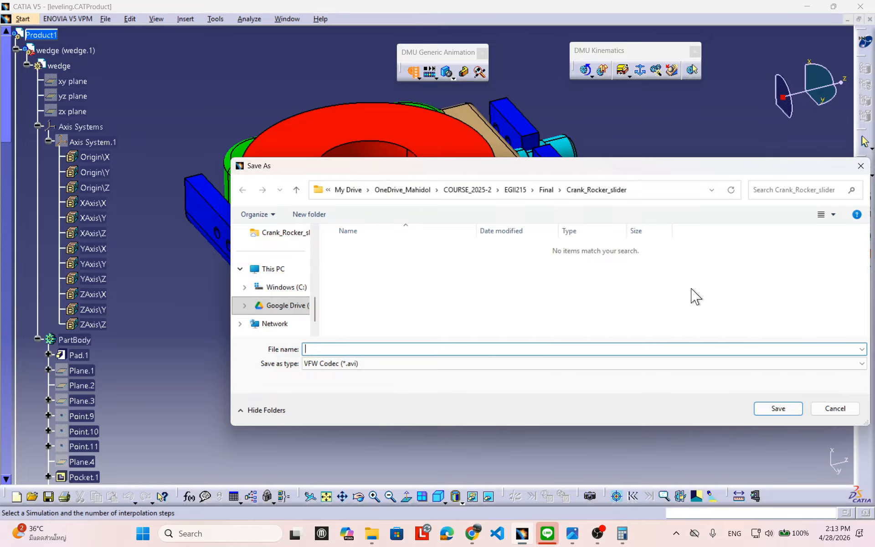
pyautogui.click(546, 189)
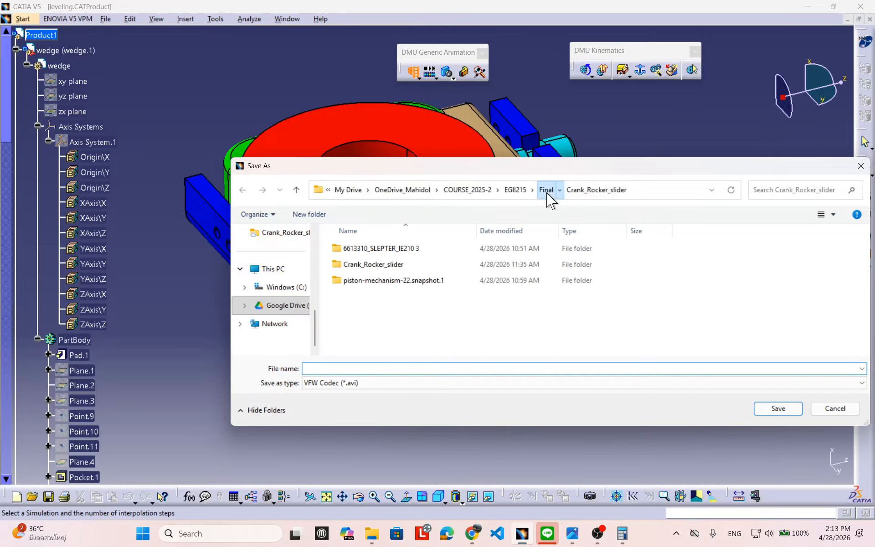
pyautogui.click(617, 190)
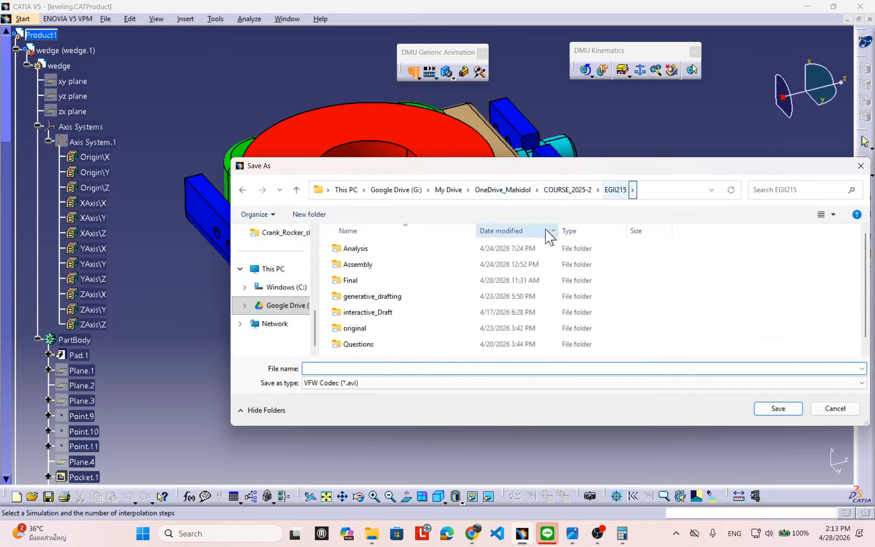
pyautogui.doubleClick(405, 265)
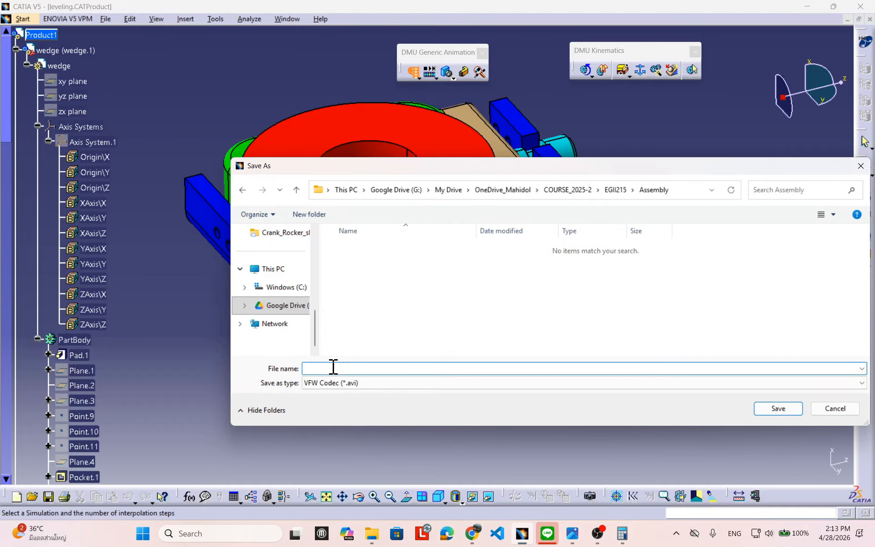
pyautogui.write('lev')
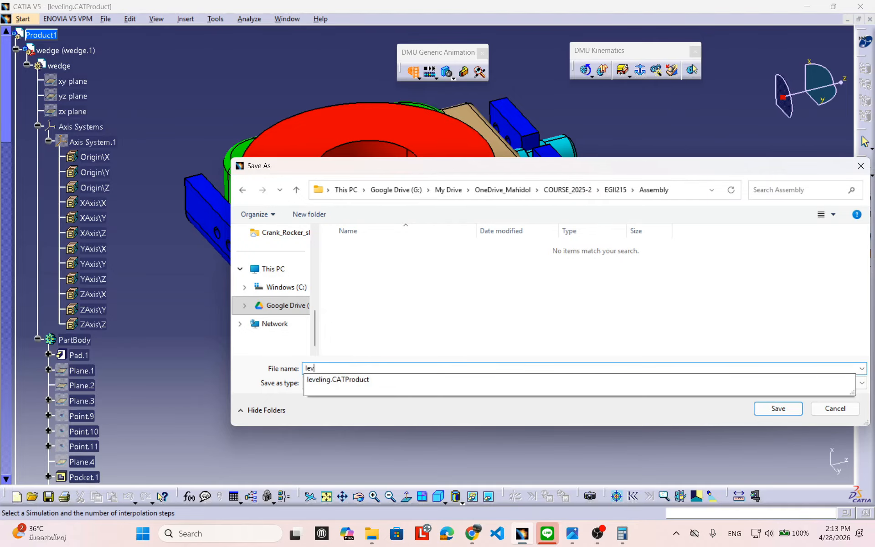
pyautogui.write('eling')
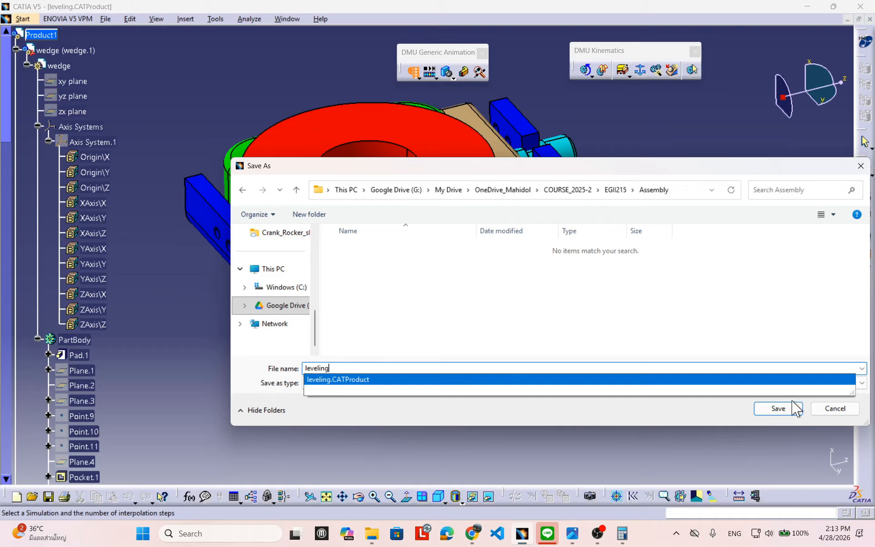
pyautogui.click(778, 408)
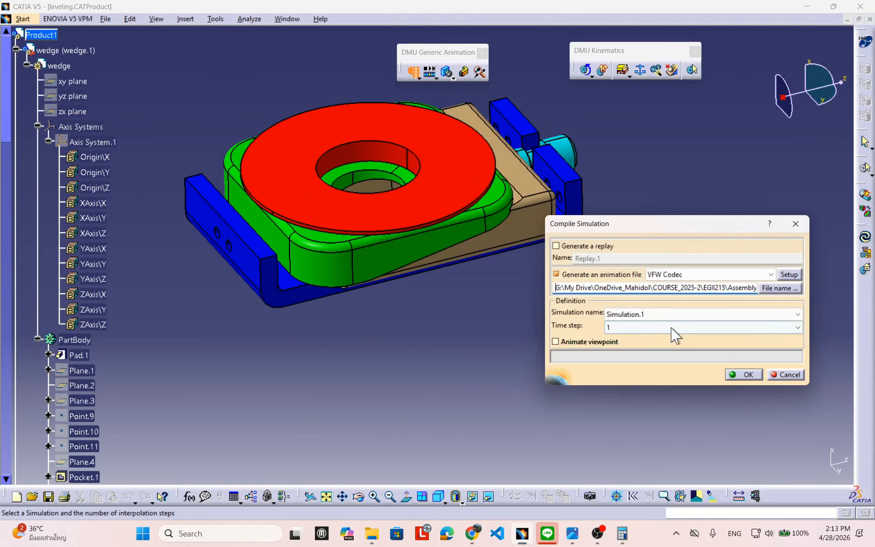
# Step: Set the simulation's time step to 0.04 and generate the animation file
pyautogui.scroll(-3, 151, 350)
pyautogui.scroll(-10, 219, 391)
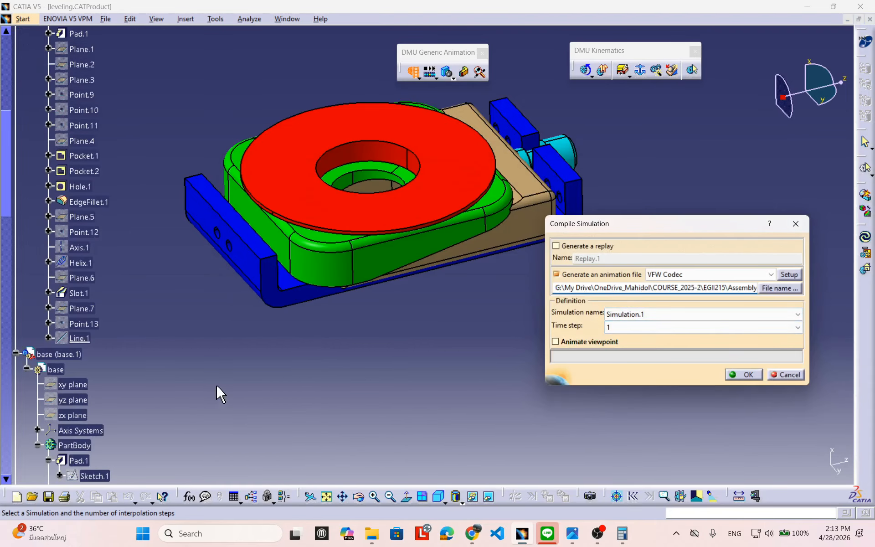
pyautogui.moveTo(6, 290); pyautogui.dragTo(6, 498)
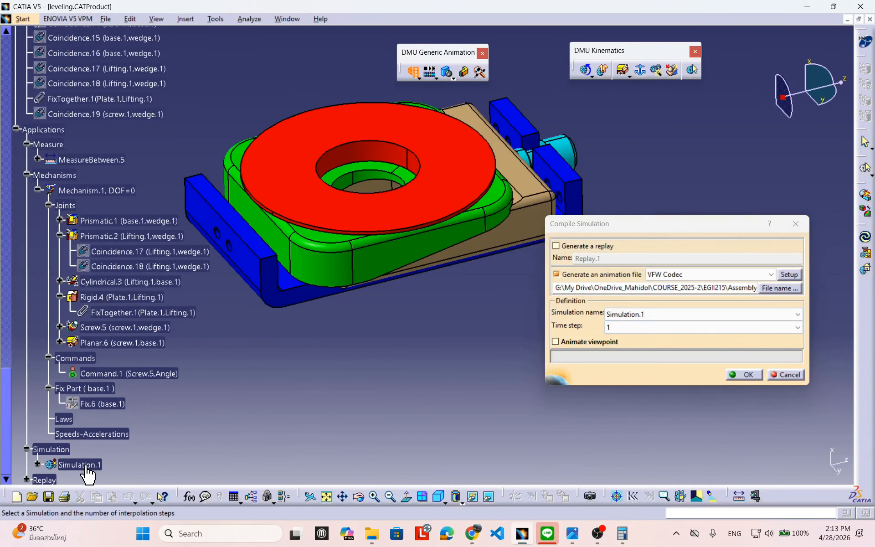
pyautogui.click(655, 327)
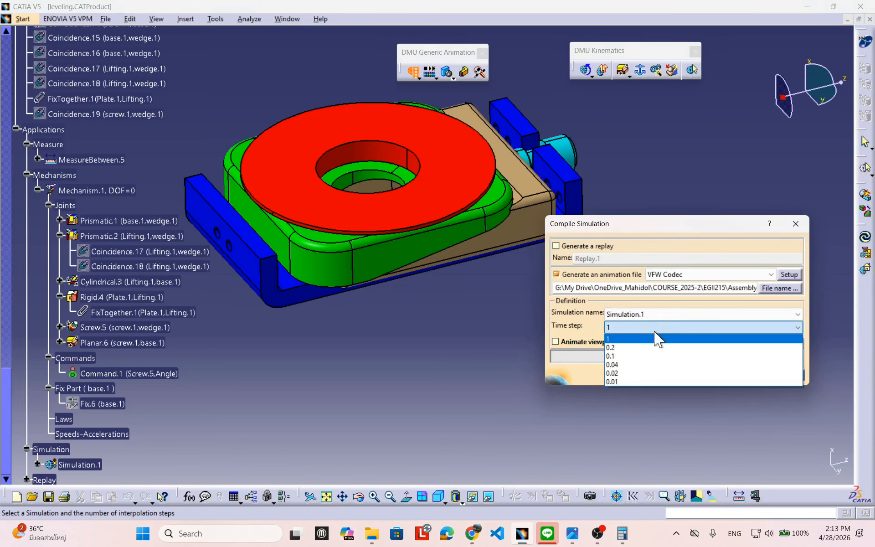
pyautogui.click(640, 352)
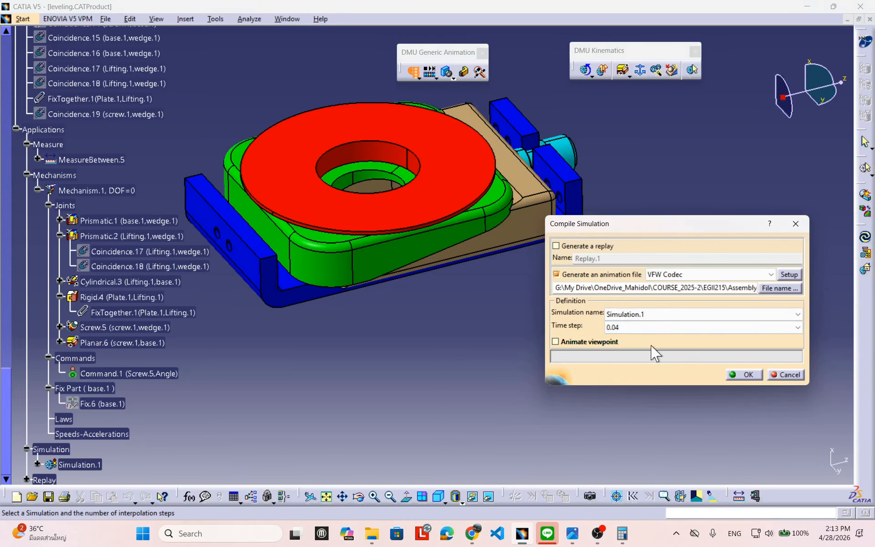
pyautogui.click(752, 373)
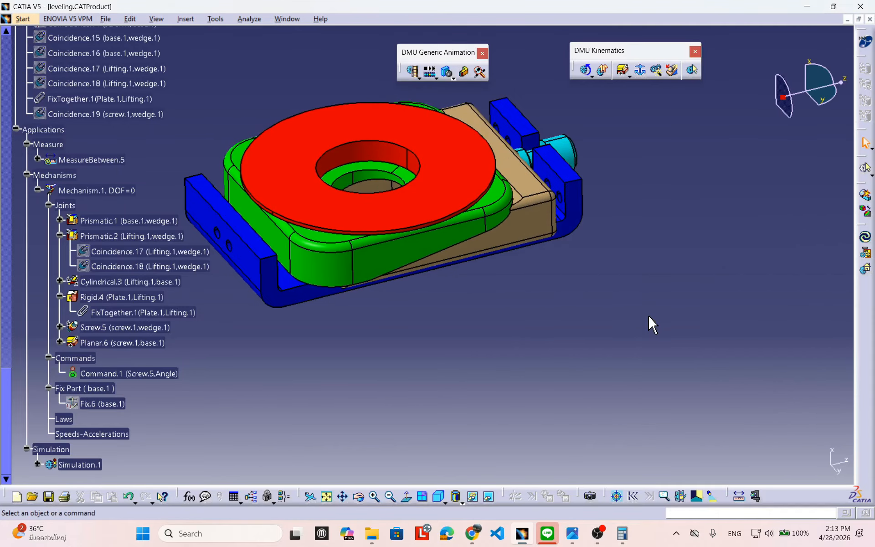
# Step: Switch to File Explorer, widen the file name column and reopen the Assembly folder to refresh its contents
pyautogui.moveTo(429, 326); pyautogui.dragTo(497, 439, button='middle')
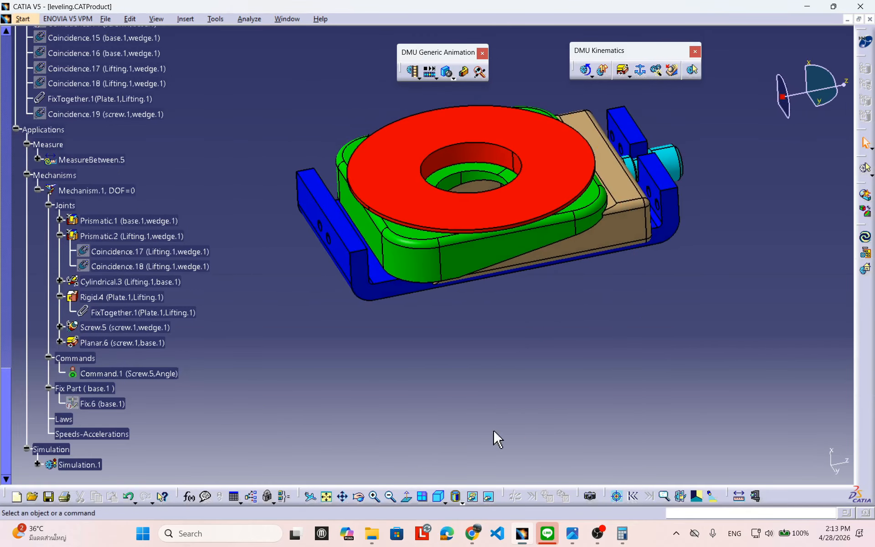
pyautogui.click(371, 542)
pyautogui.click(496, 483)
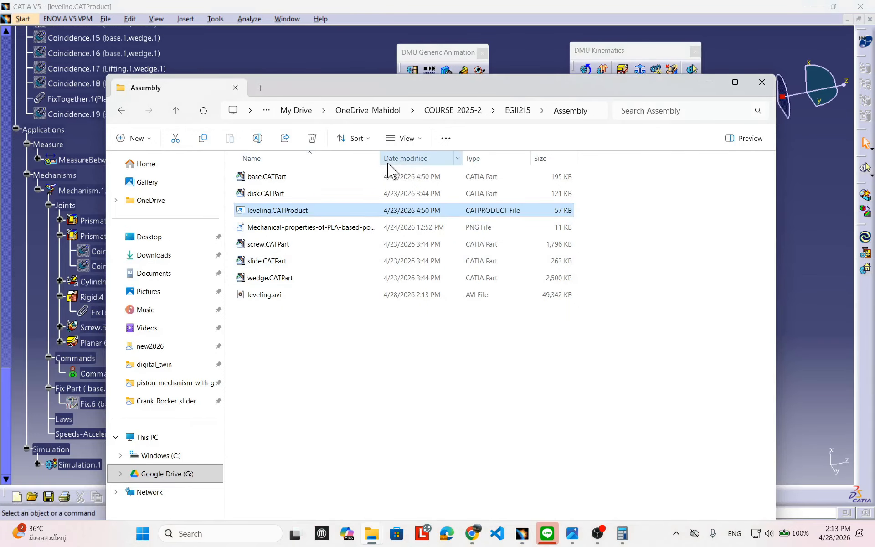
pyautogui.moveTo(381, 158); pyautogui.dragTo(456, 155)
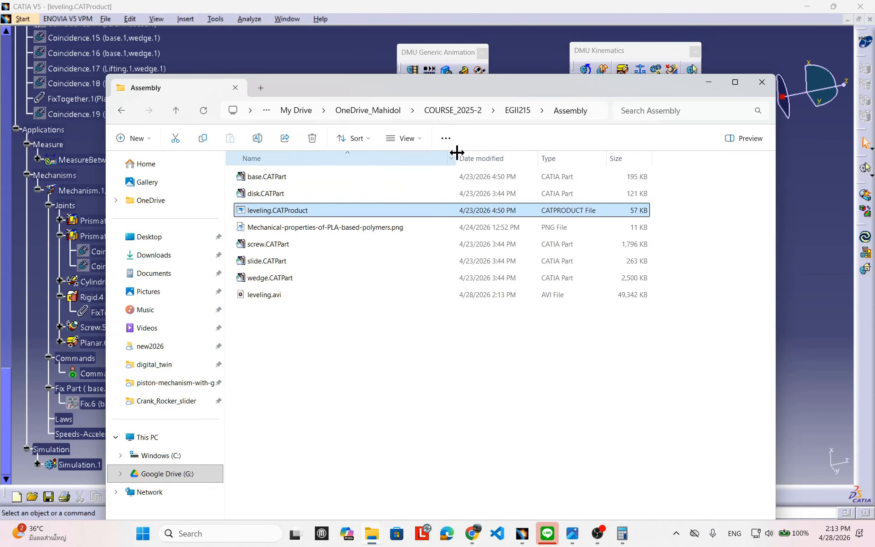
pyautogui.click(400, 261)
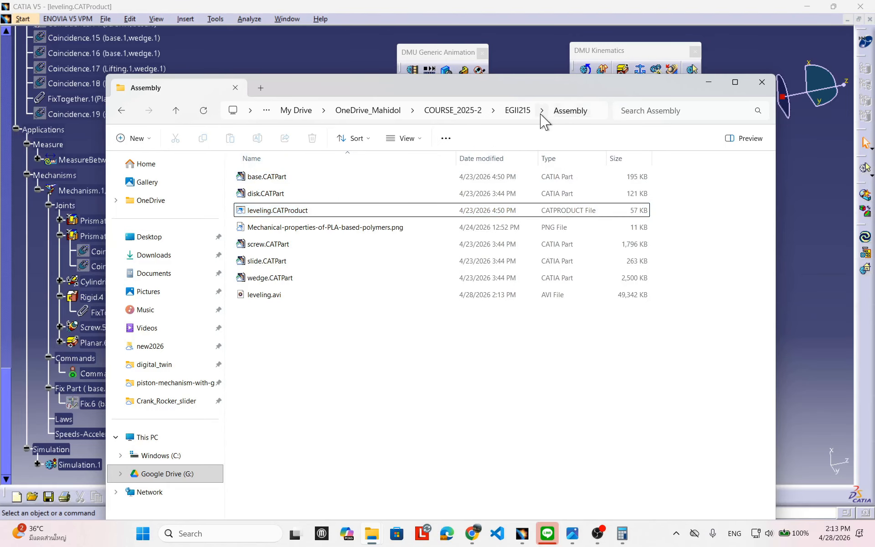
pyautogui.click(520, 111)
pyautogui.doubleClick(296, 194)
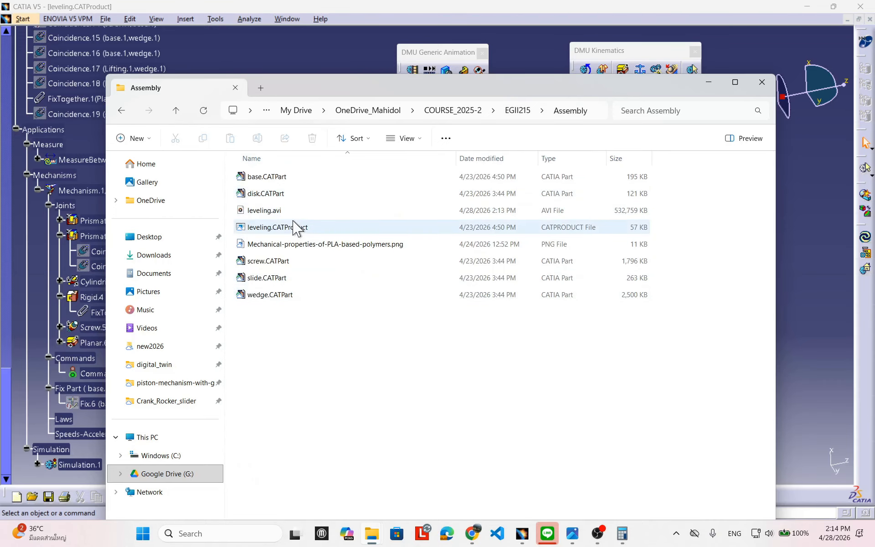
# Step: Play leveling.avi in Media Player to check the exported animation, and return to CATIA
pyautogui.click(279, 213)
pyautogui.doubleClick(306, 212)
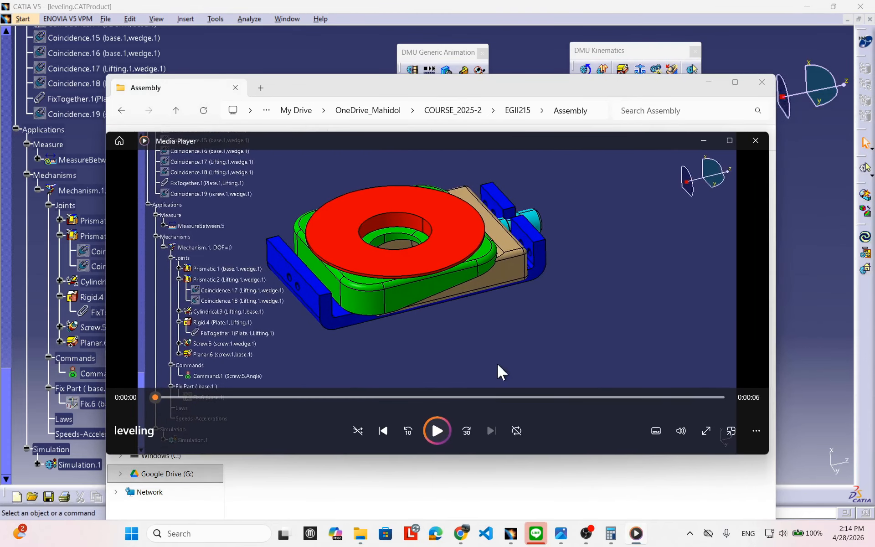
pyautogui.click(433, 440)
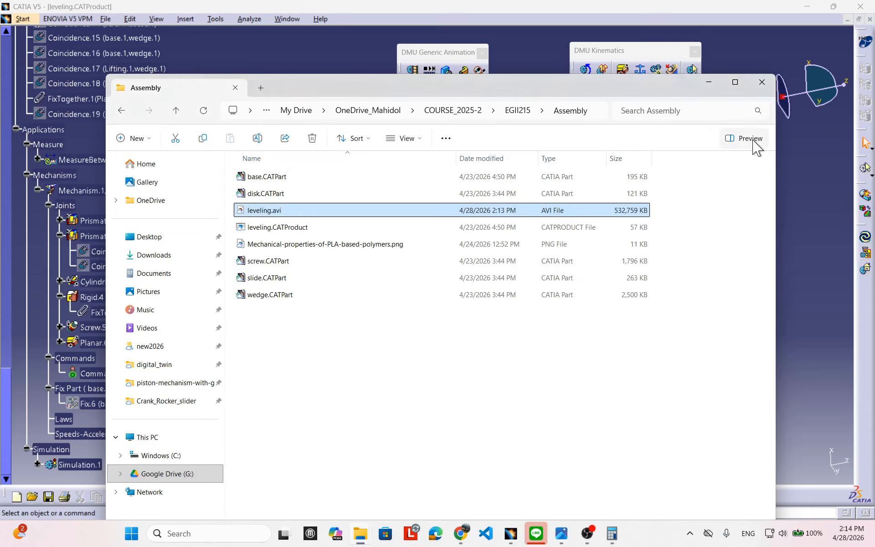
pyautogui.click(756, 140)
pyautogui.click(709, 84)
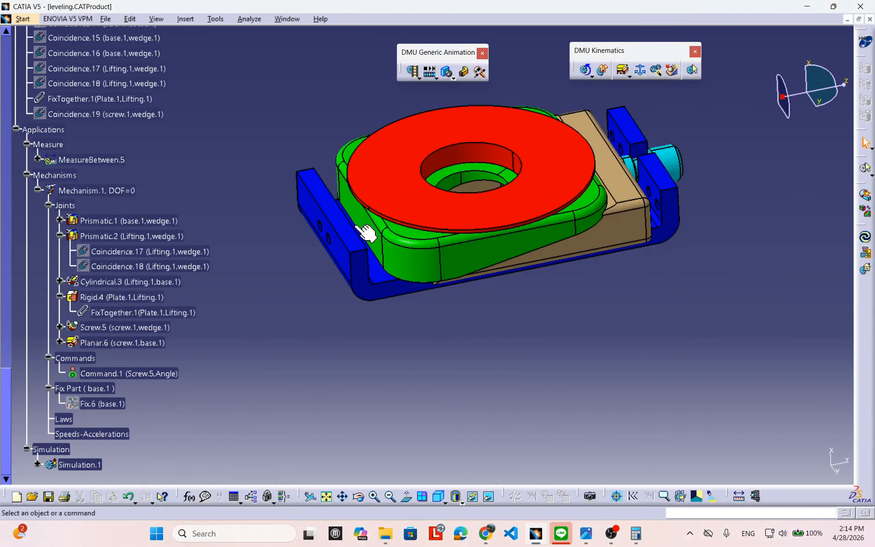
# Step: Hide the specification tree so only the mechanism geometry is displayed
pyautogui.click(156, 20)
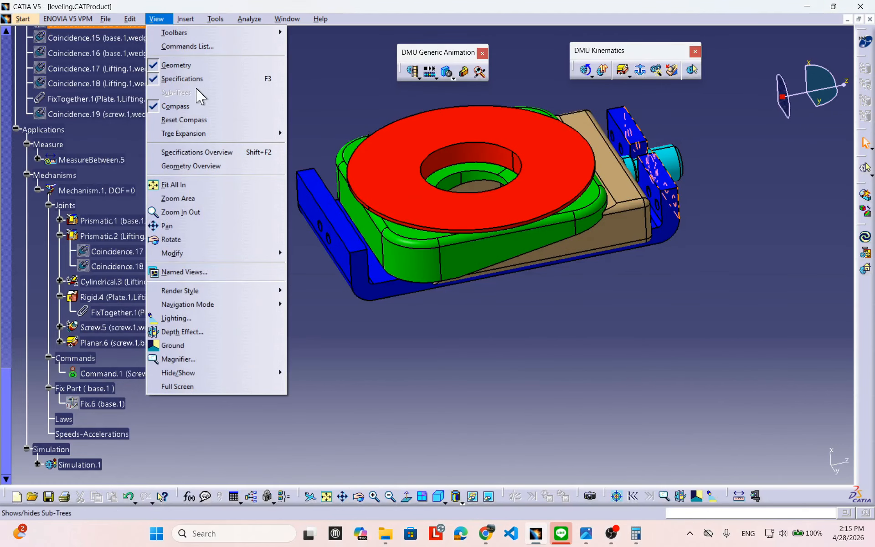
pyautogui.click(186, 79)
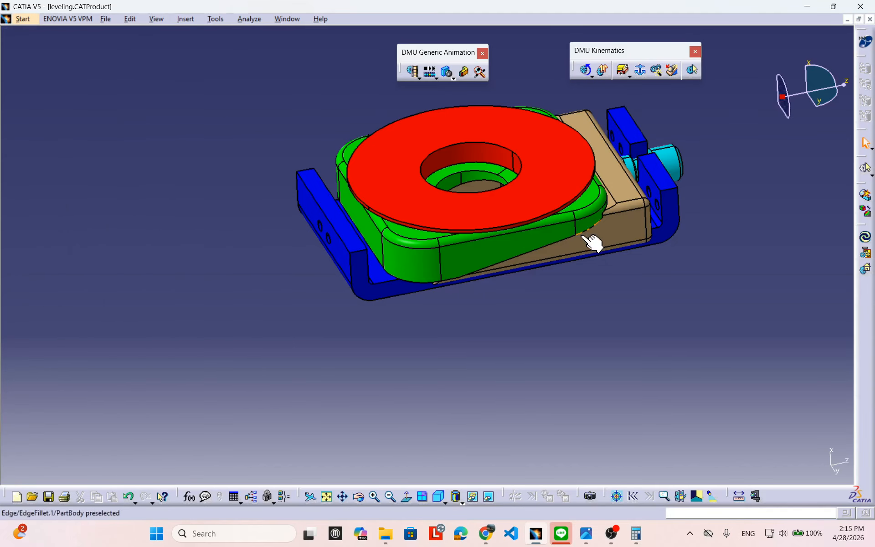
# Step: Show the specification tree and hide it again so only the mechanism geometry is displayed
pyautogui.moveTo(592, 203); pyautogui.dragTo(506, 227, button='middle')
pyautogui.click(503, 241)
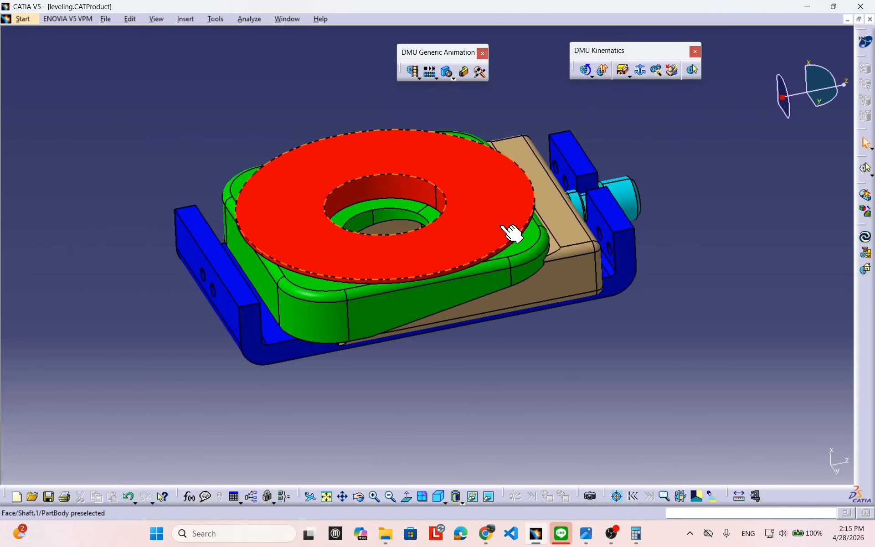
pyautogui.click(156, 19)
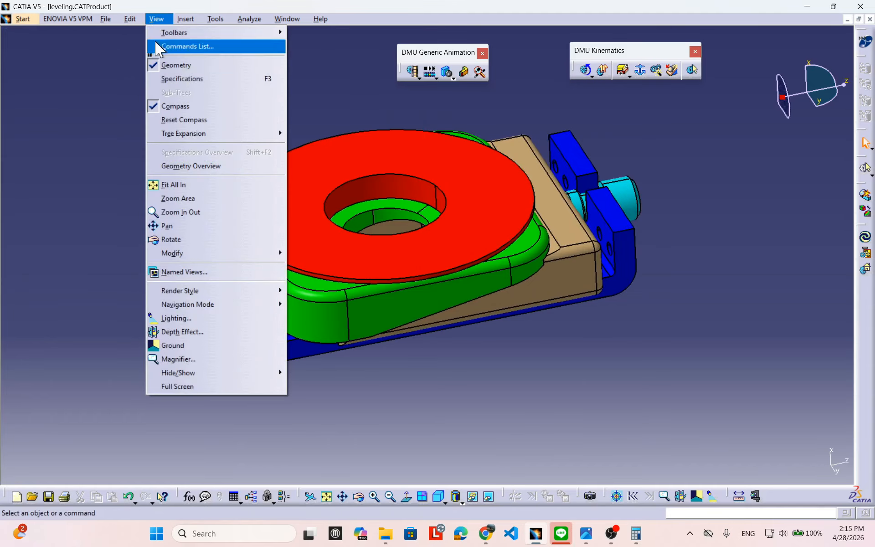
pyautogui.click(187, 80)
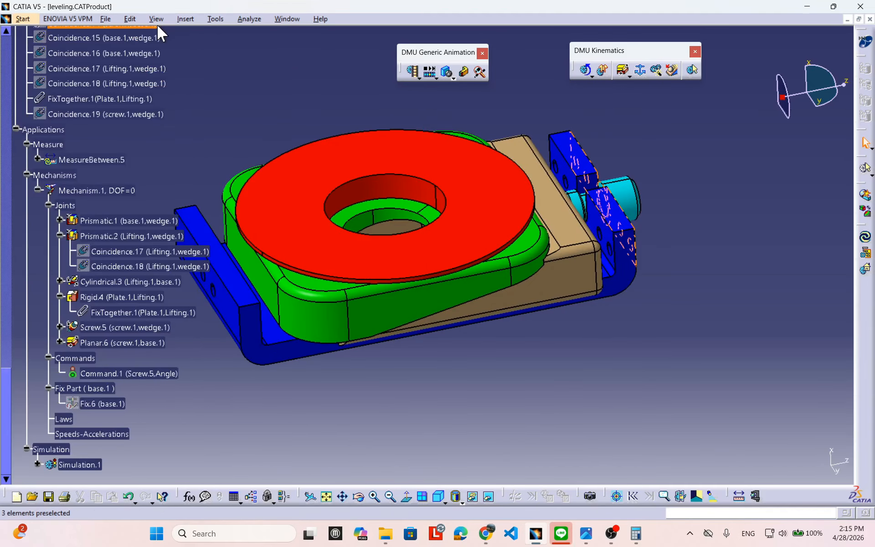
pyautogui.click(157, 20)
pyautogui.click(184, 82)
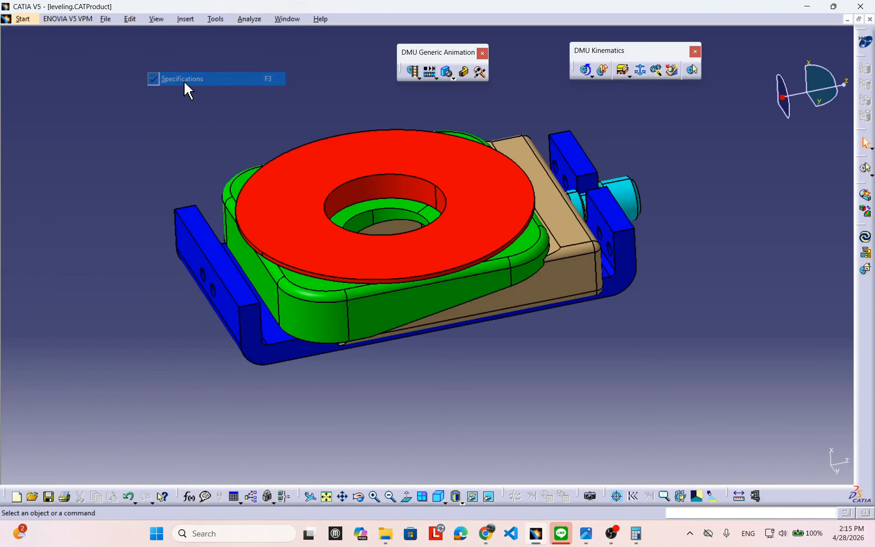
# Step: Start compiling the simulation into an animation file and choose leveling.avi in the Assembly folder as output, accepting the overwrite
pyautogui.moveTo(391, 289); pyautogui.dragTo(417, 347, button='middle')
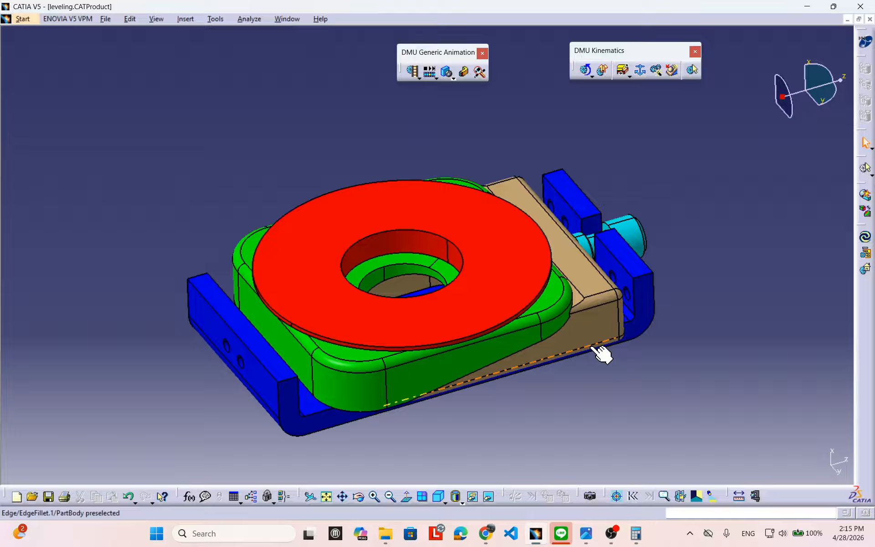
pyautogui.click(414, 73)
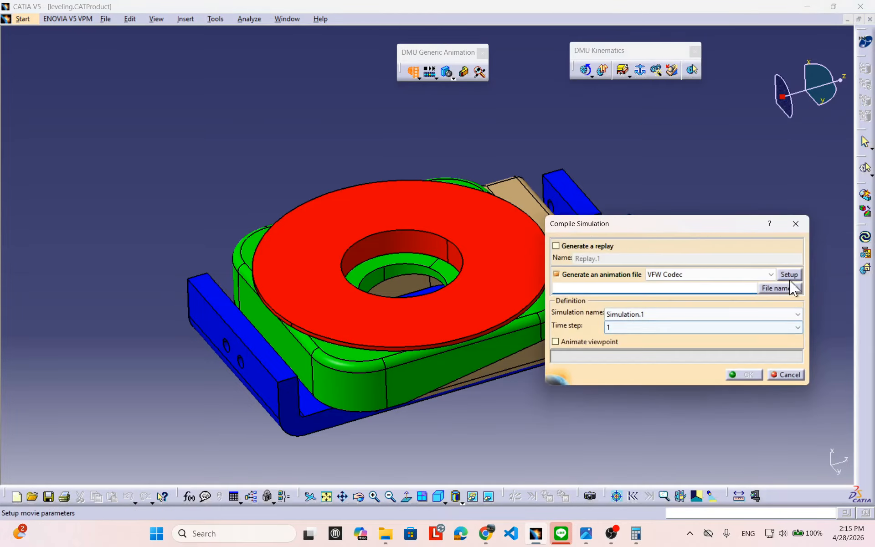
pyautogui.click(780, 288)
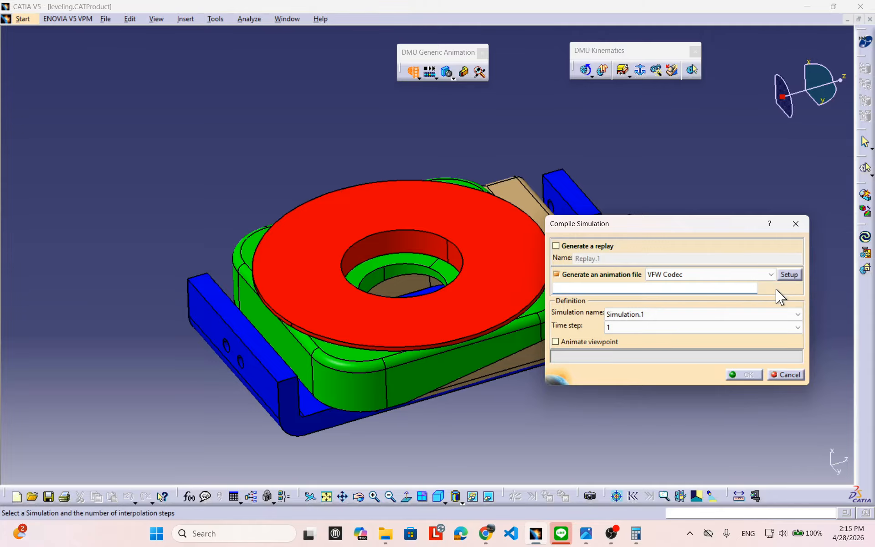
pyautogui.click(359, 267)
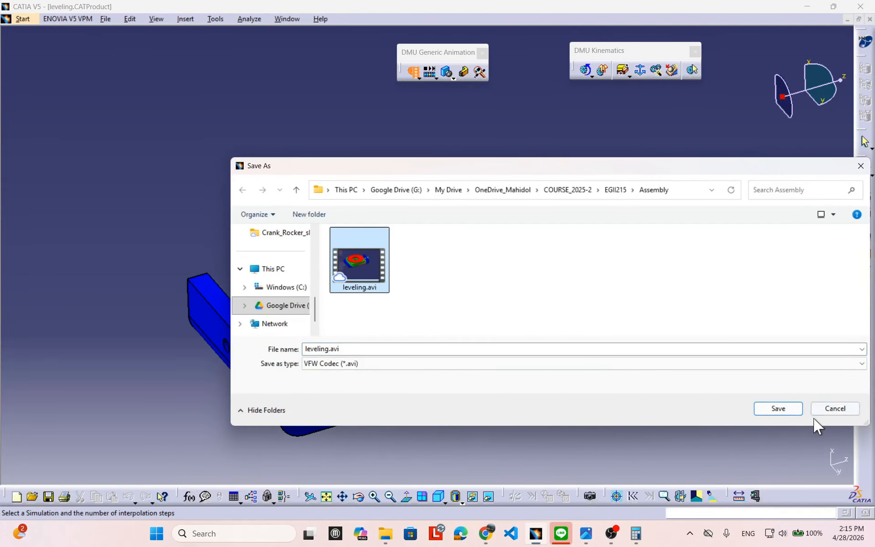
pyautogui.click(788, 411)
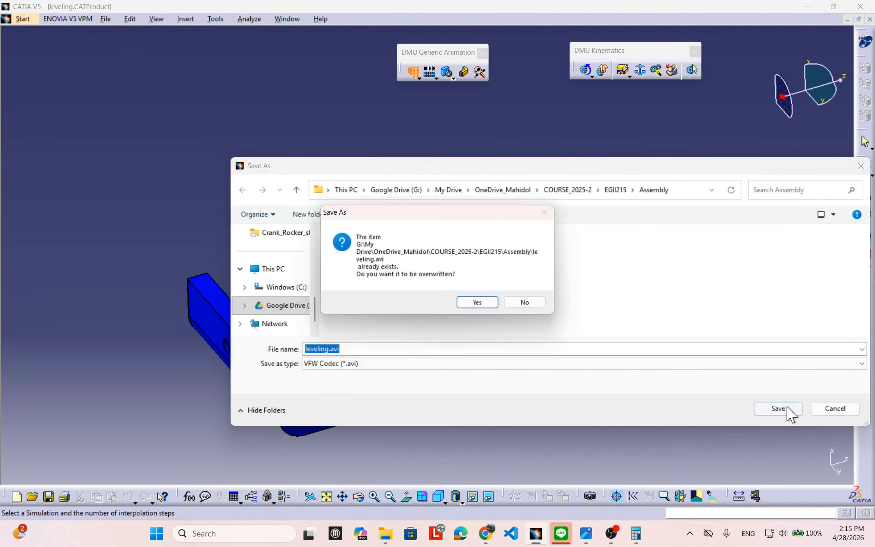
pyautogui.click(472, 304)
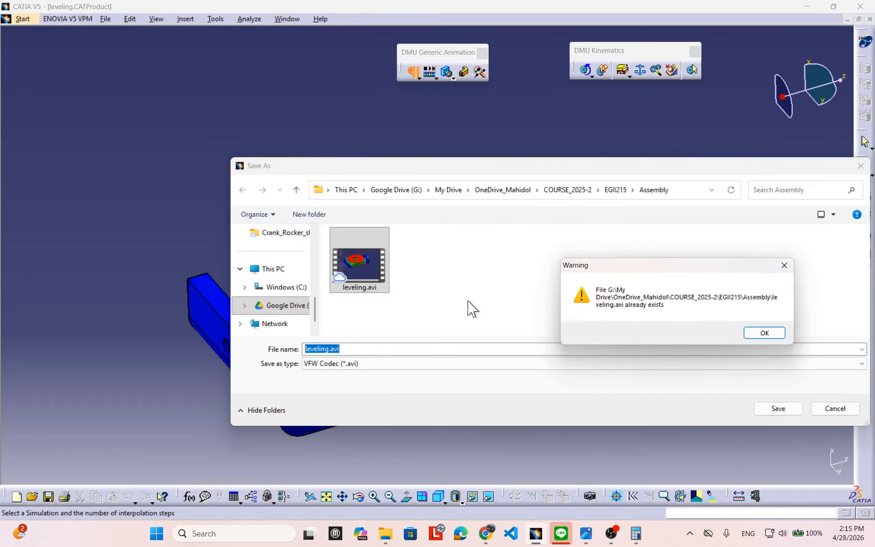
pyautogui.click(770, 335)
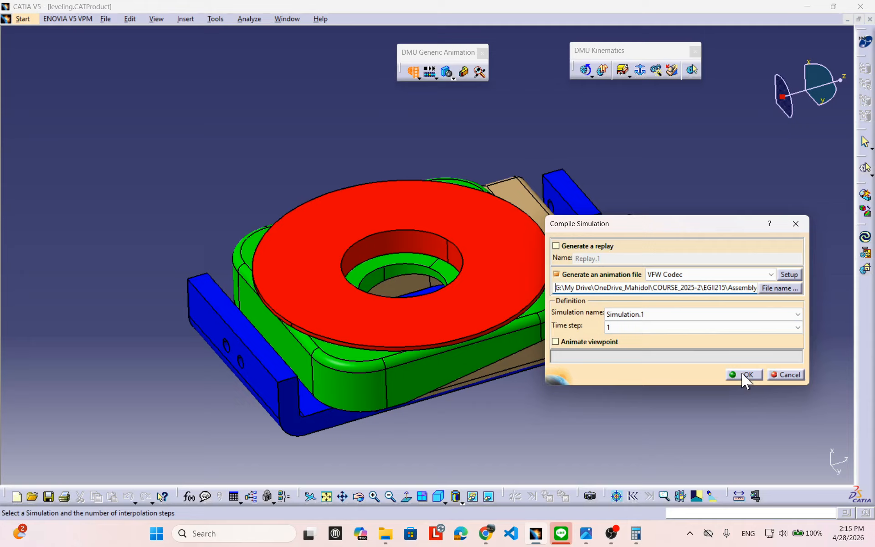
# Step: Set the simulation's time step to 0.04 and generate the tree-free animation file
pyautogui.click(656, 327)
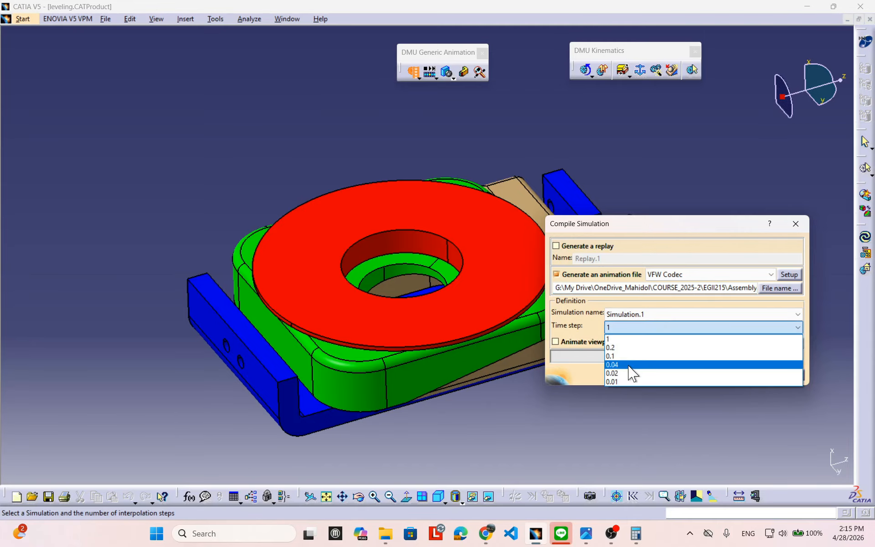
pyautogui.click(629, 366)
pyautogui.click(748, 375)
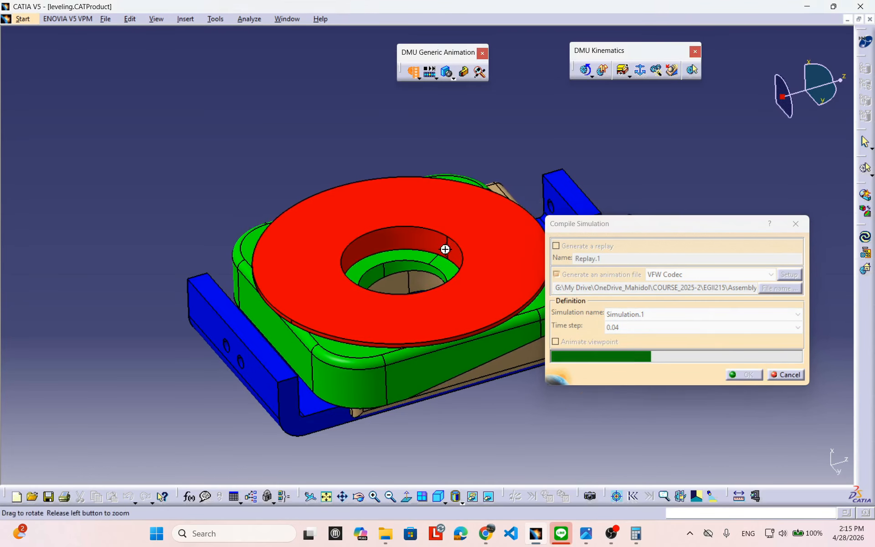
# Step: Display the specification tree again beside the mechanism
pyautogui.moveTo(445, 248); pyautogui.dragTo(455, 303, button='middle')
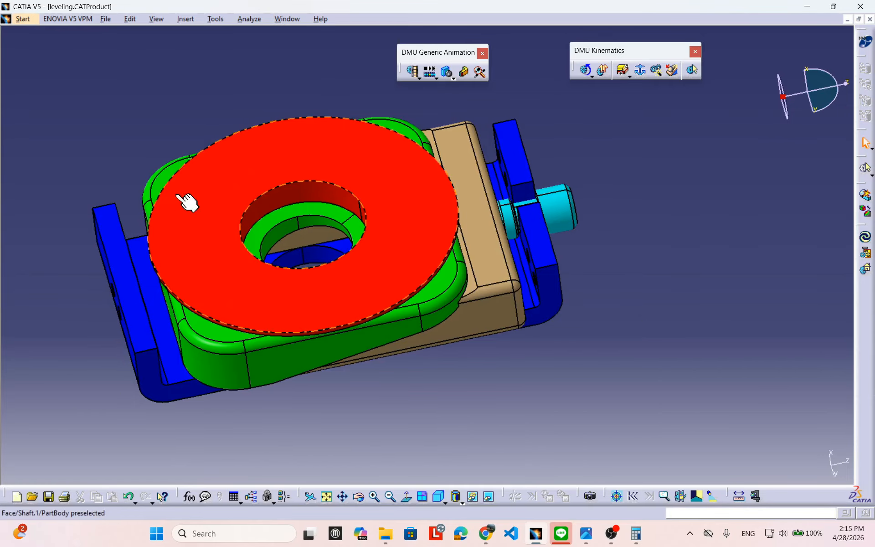
pyautogui.click(157, 21)
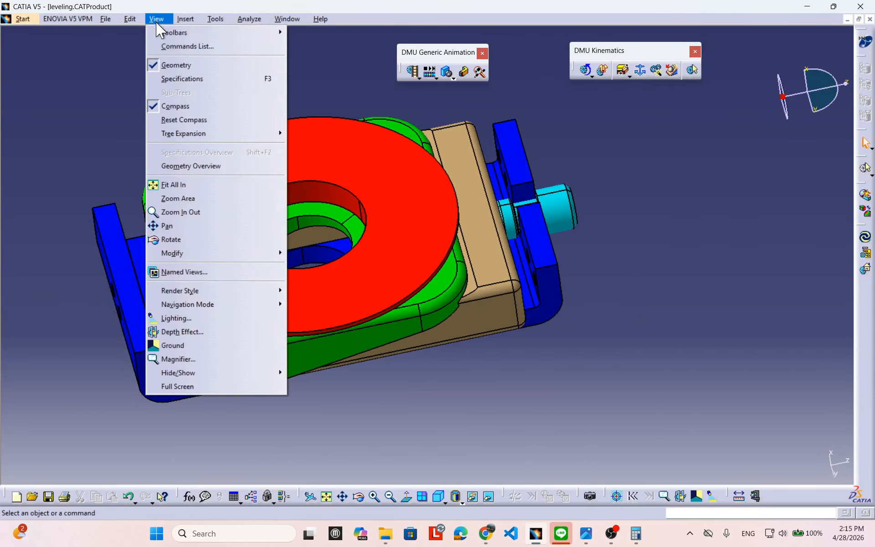
pyautogui.click(190, 80)
pyautogui.moveTo(254, 245); pyautogui.dragTo(541, 314, button='middle')
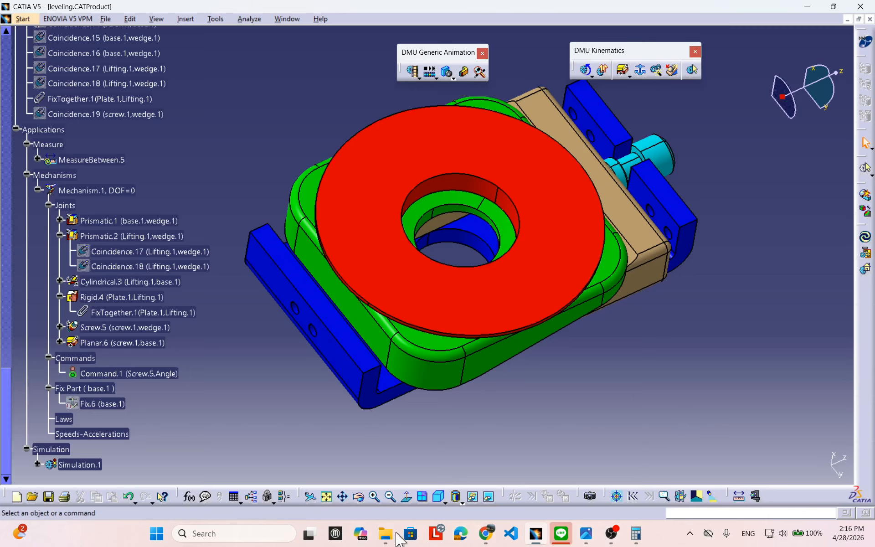
# Step: Open leveling.avi from the Assembly folder in Media Player to check the new animation, close it and return to CATIA
pyautogui.moveTo(385, 534)
pyautogui.click(520, 492)
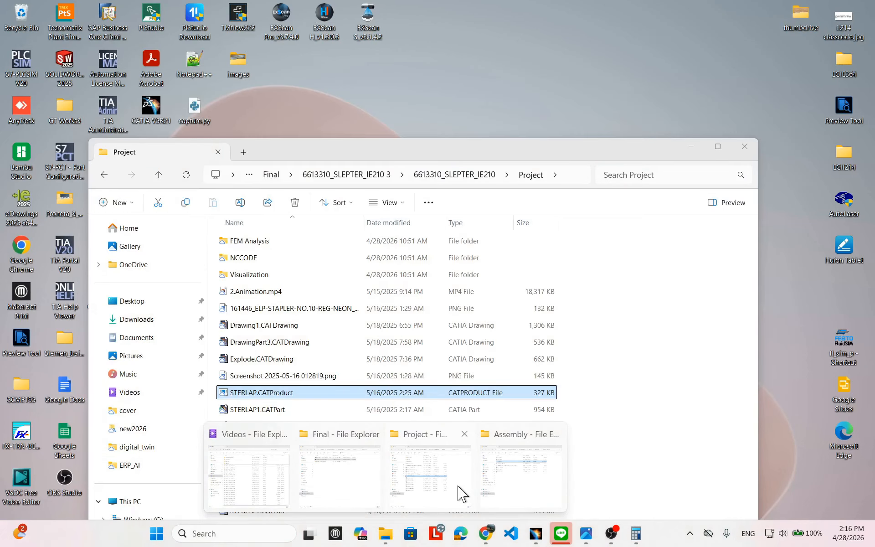
pyautogui.click(506, 488)
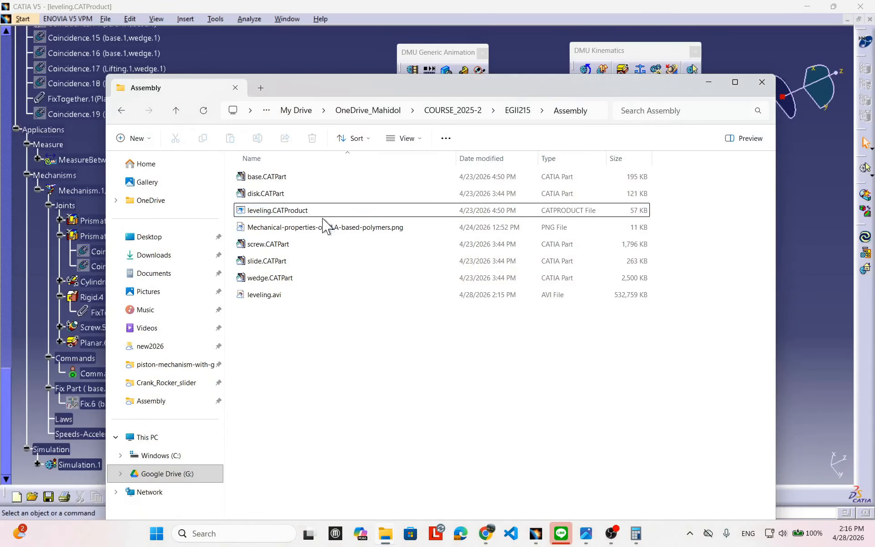
pyautogui.doubleClick(276, 297)
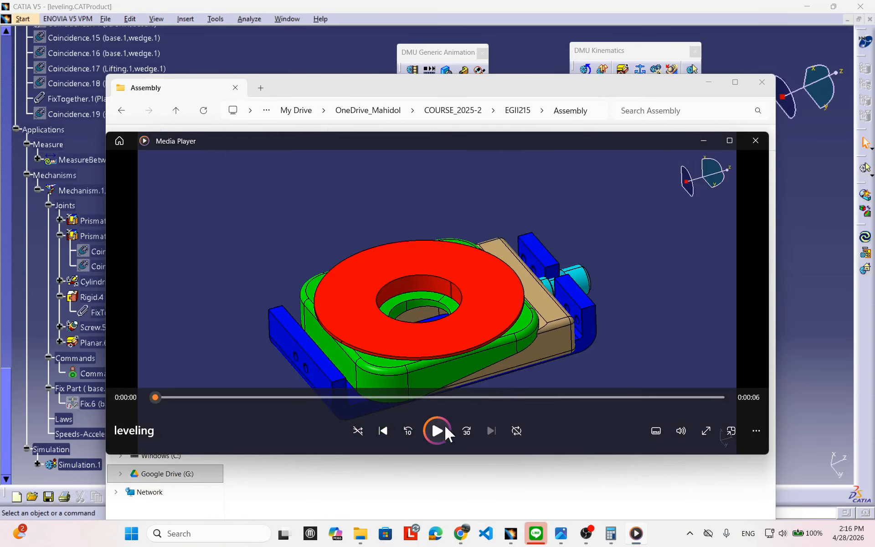
pyautogui.click(755, 141)
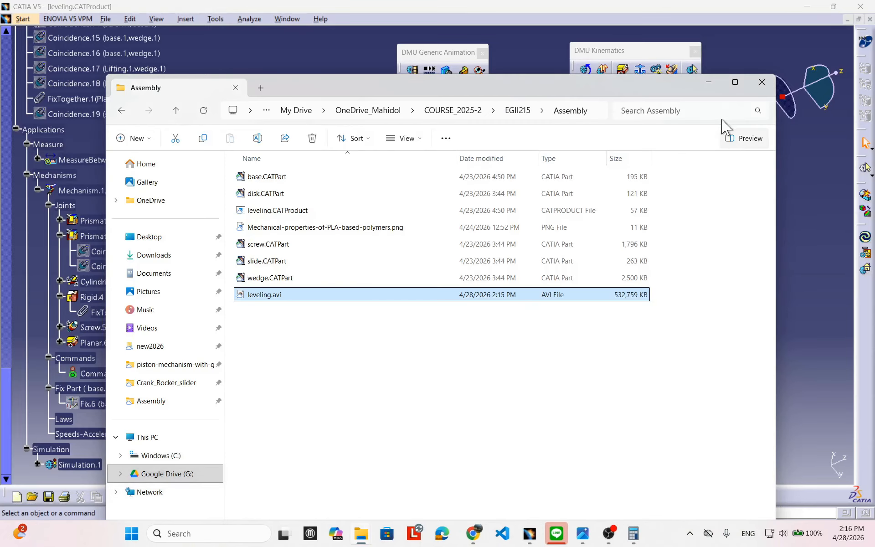
pyautogui.click(707, 84)
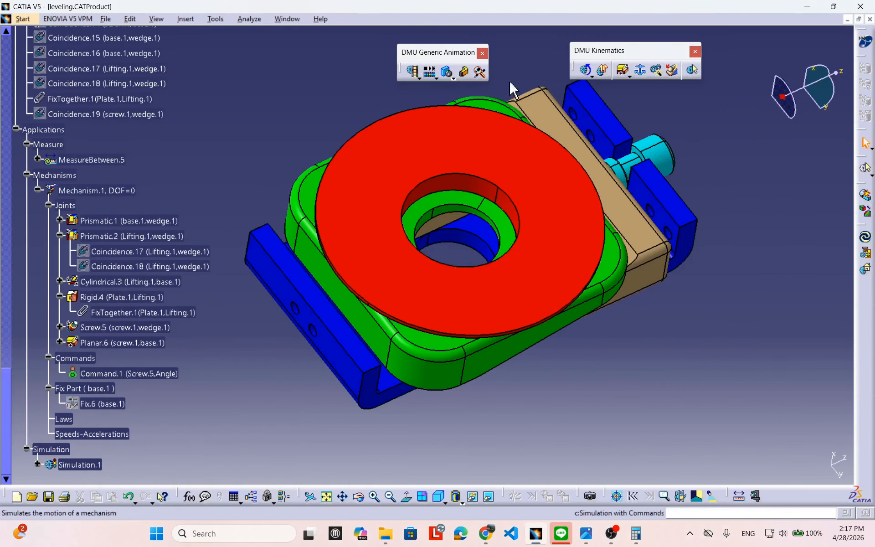
# Step: Cancel the simulation compile and try to play a recorded simulation with the Replay command
pyautogui.click(412, 72)
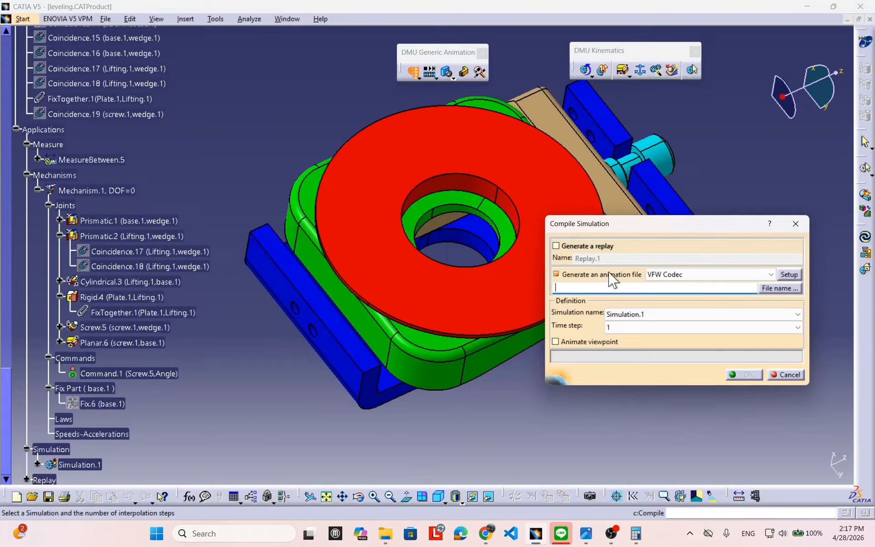
pyautogui.click(785, 374)
pyautogui.click(419, 79)
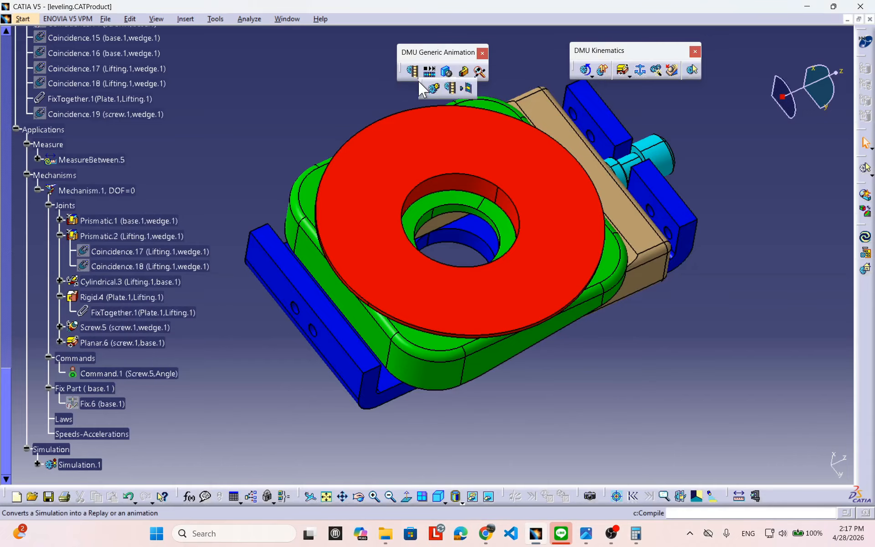
pyautogui.click(466, 90)
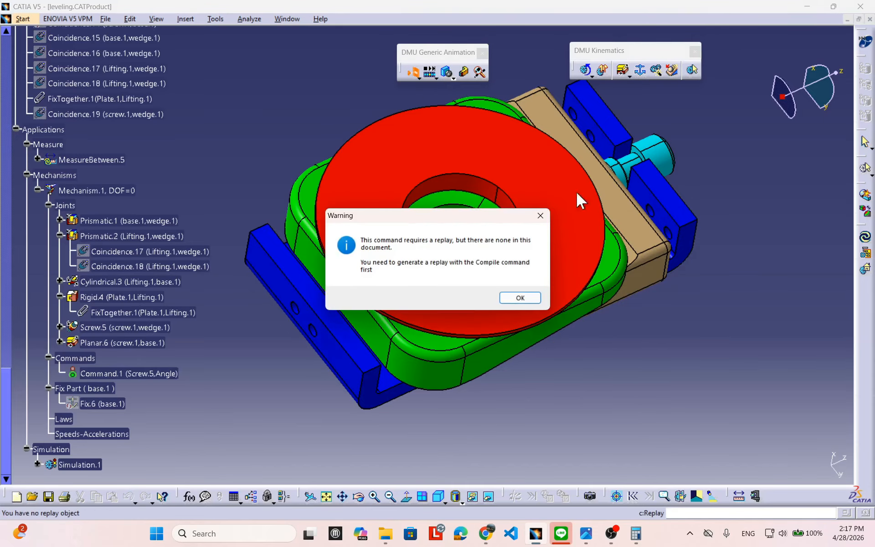
pyautogui.click(507, 298)
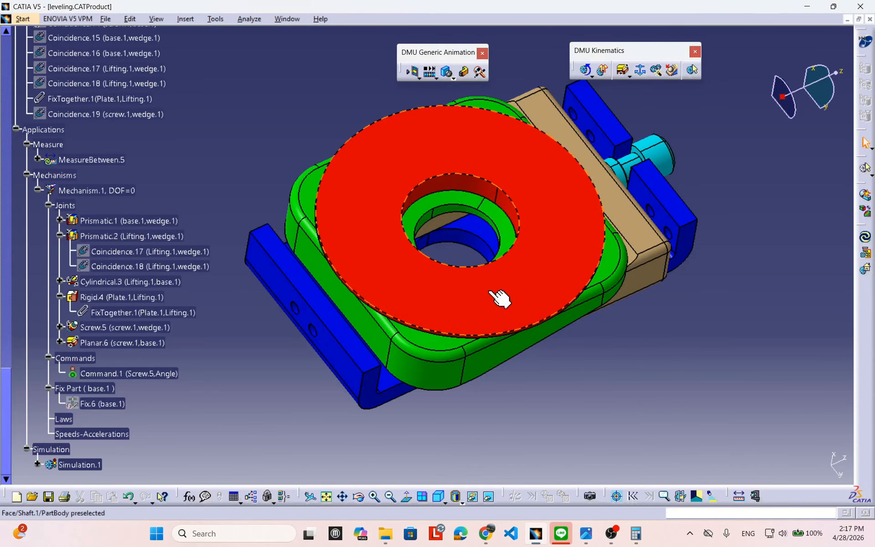
pyautogui.scroll(-1, 106, 409)
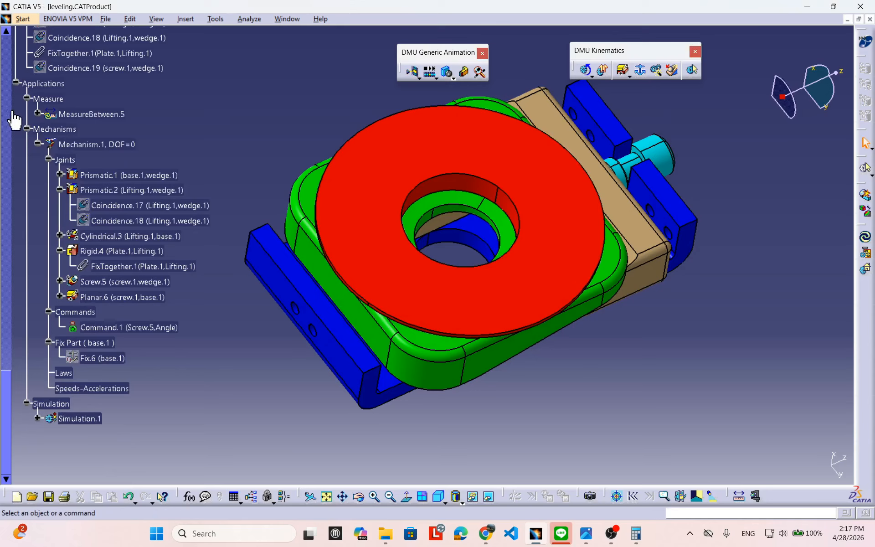
pyautogui.click(414, 72)
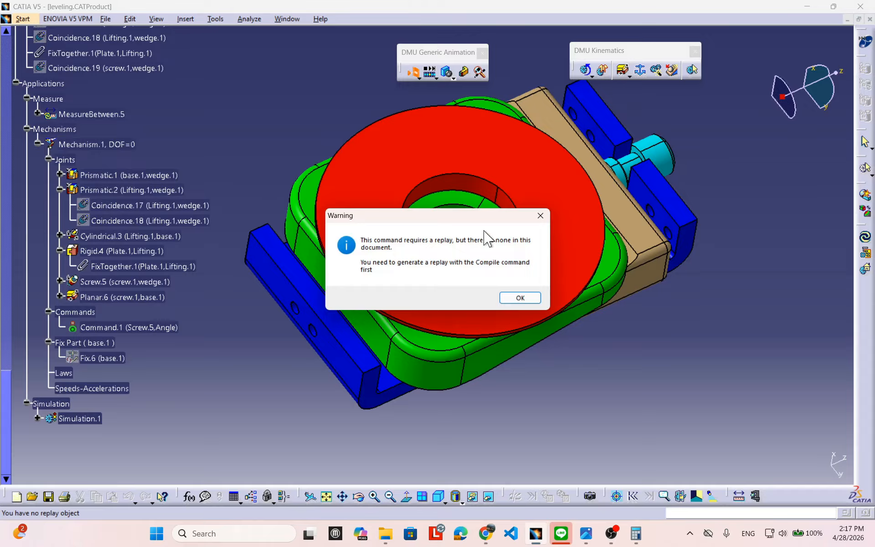
pyautogui.click(537, 302)
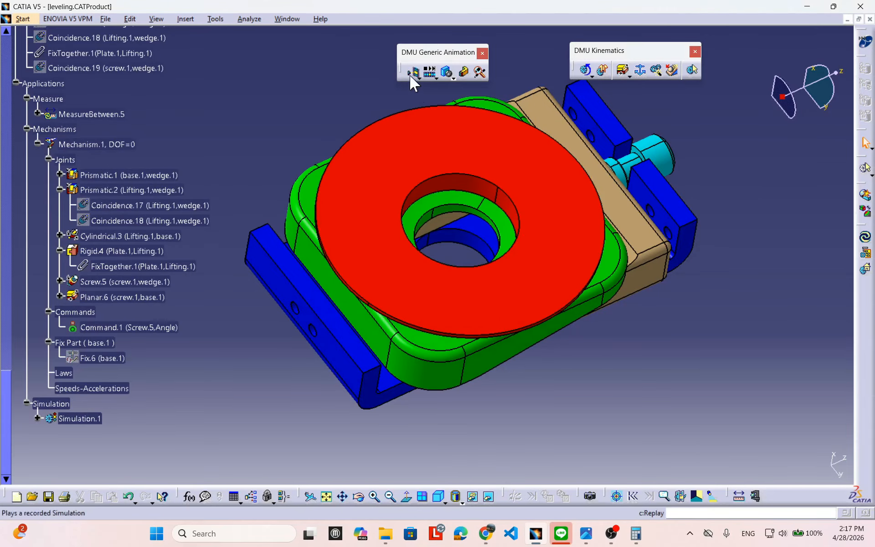
# Step: Compile Simulation.1 into a replay with a time step of 0.04, without generating an animation file
pyautogui.click(437, 77)
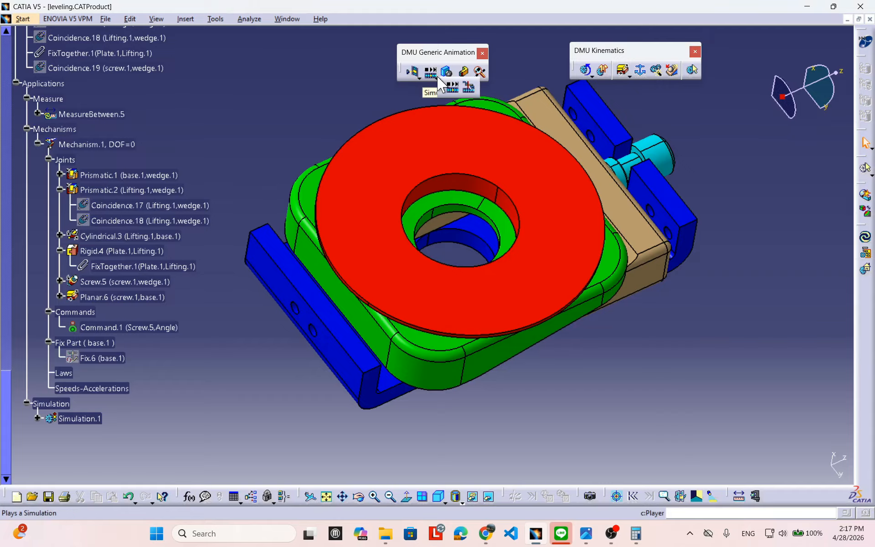
pyautogui.click(414, 73)
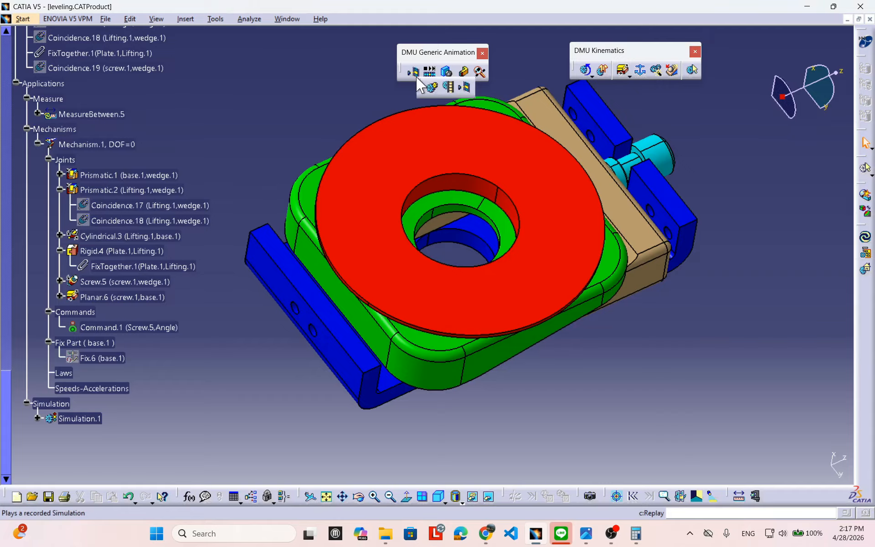
pyautogui.click(447, 88)
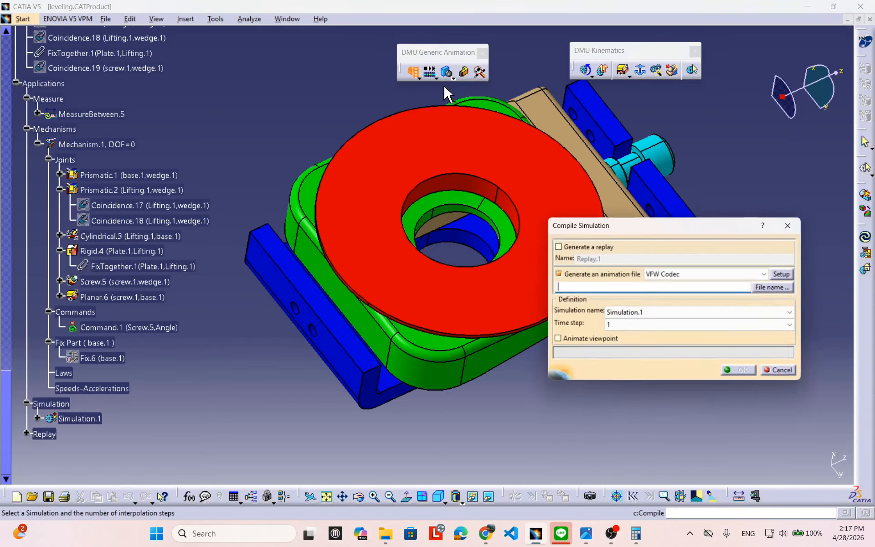
pyautogui.click(566, 249)
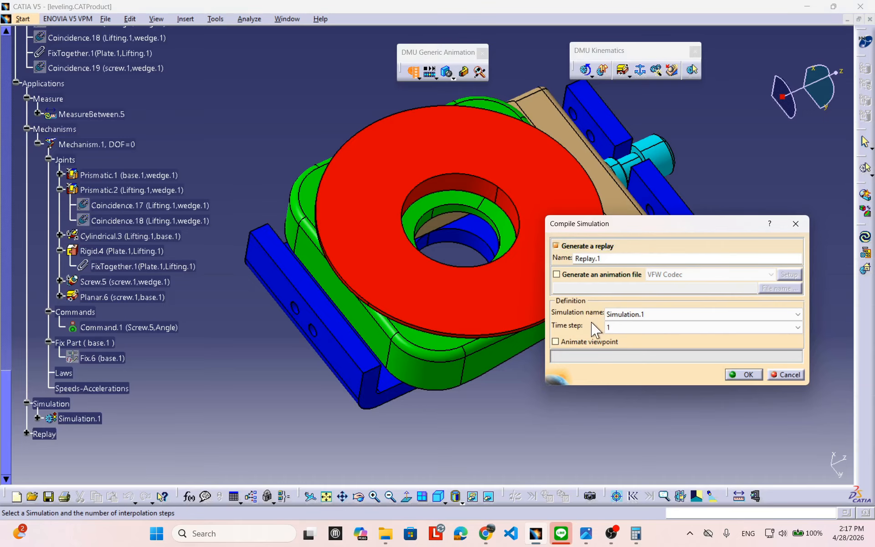
pyautogui.click(629, 328)
pyautogui.click(634, 375)
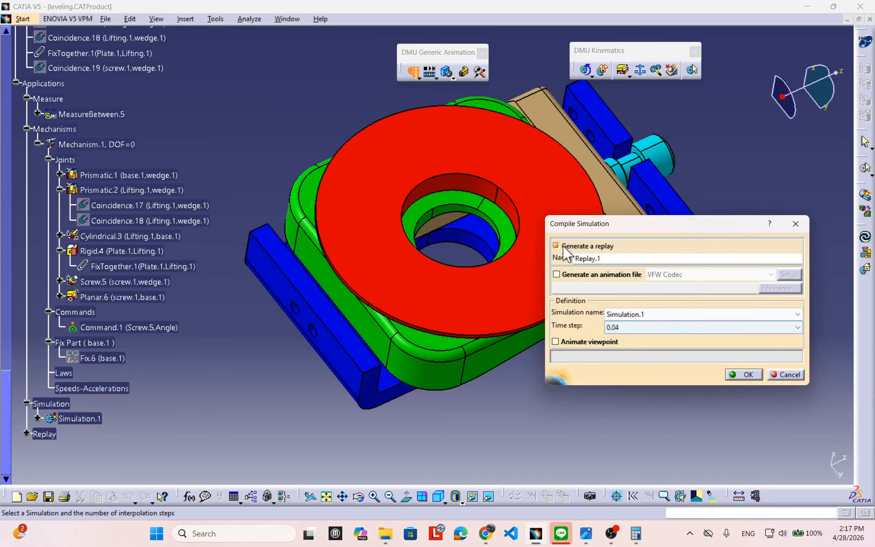
pyautogui.click(747, 374)
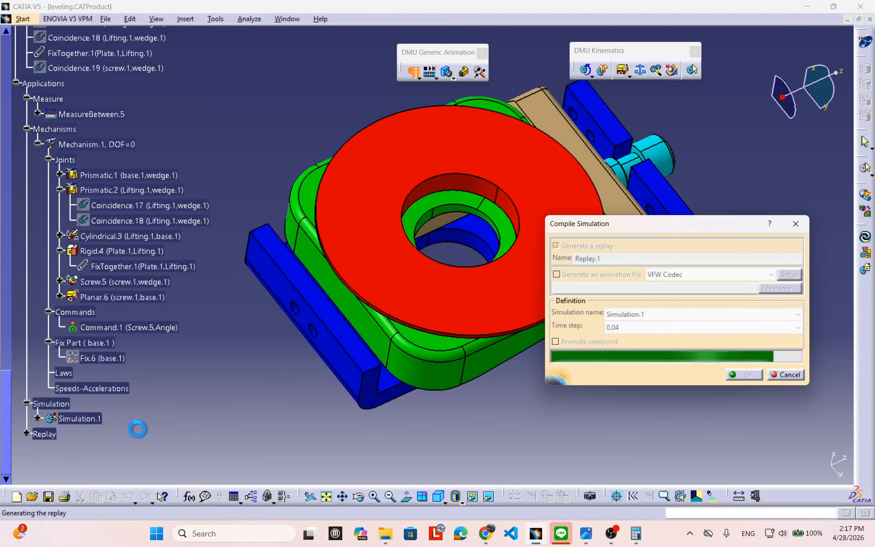
# Step: Start the Replay command and play Replay.1 through once at x 1 speed
pyautogui.click(424, 80)
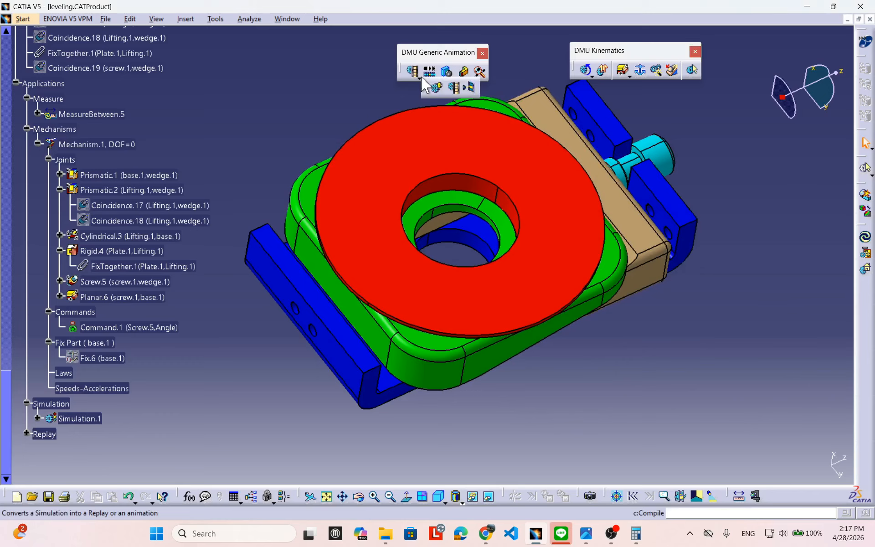
pyautogui.click(470, 88)
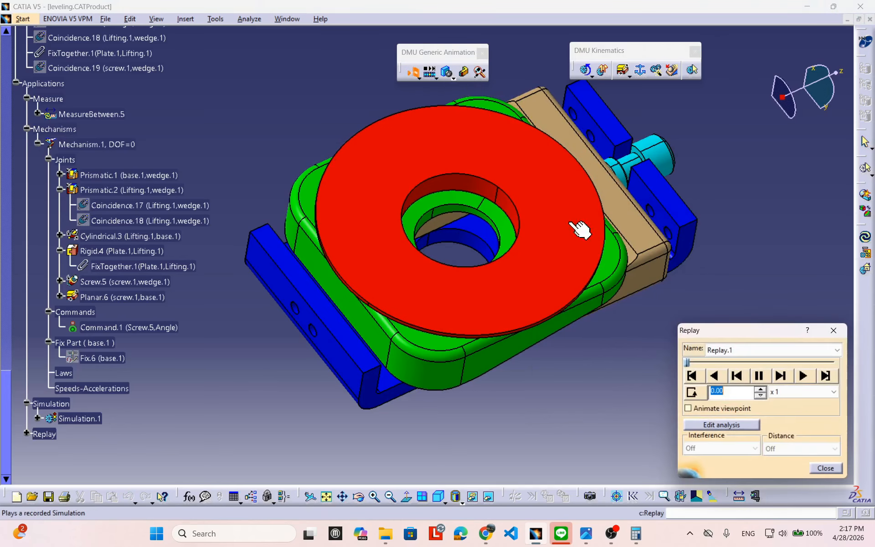
pyautogui.click(804, 376)
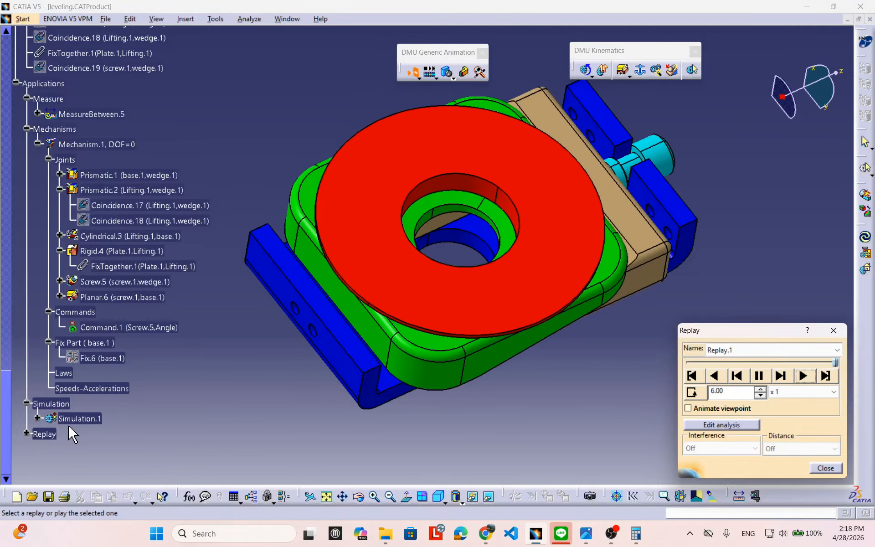
# Step: Set the replay speed to x 5 and play Replay.1 again from its start
pyautogui.click(784, 392)
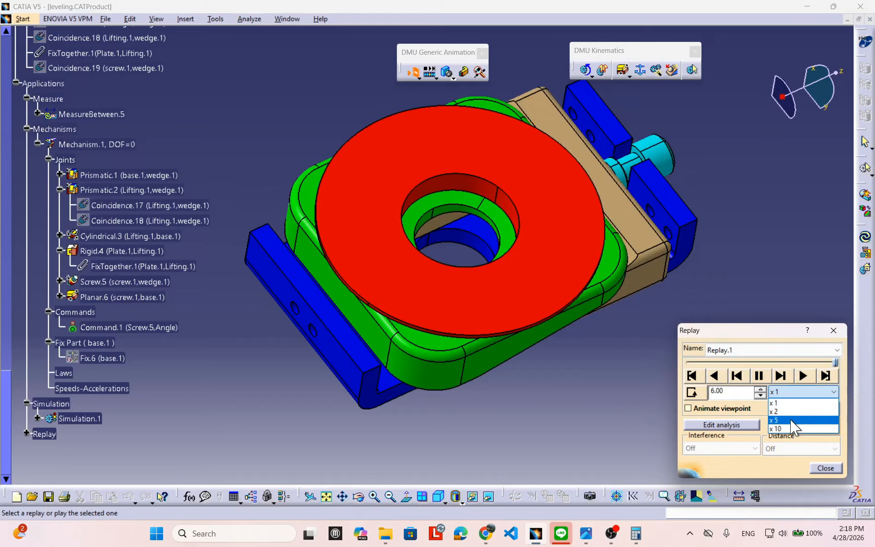
pyautogui.click(796, 419)
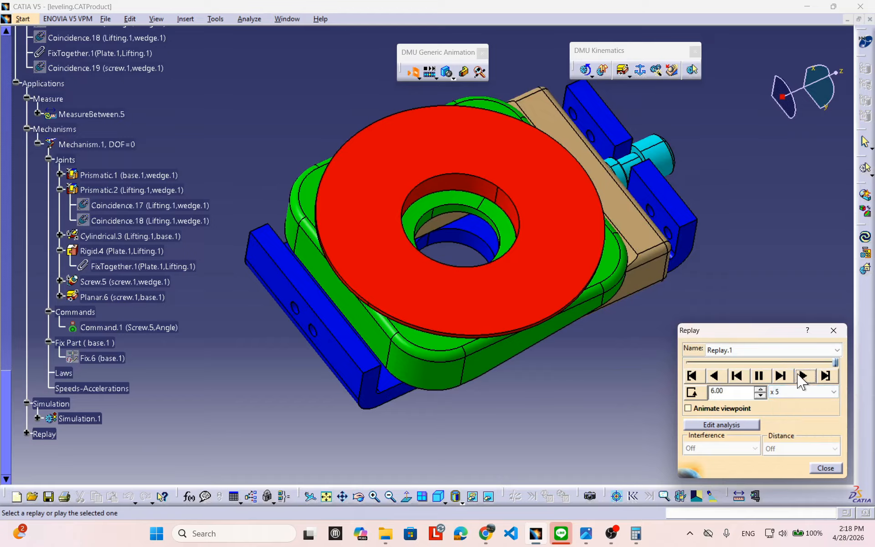
pyautogui.click(691, 377)
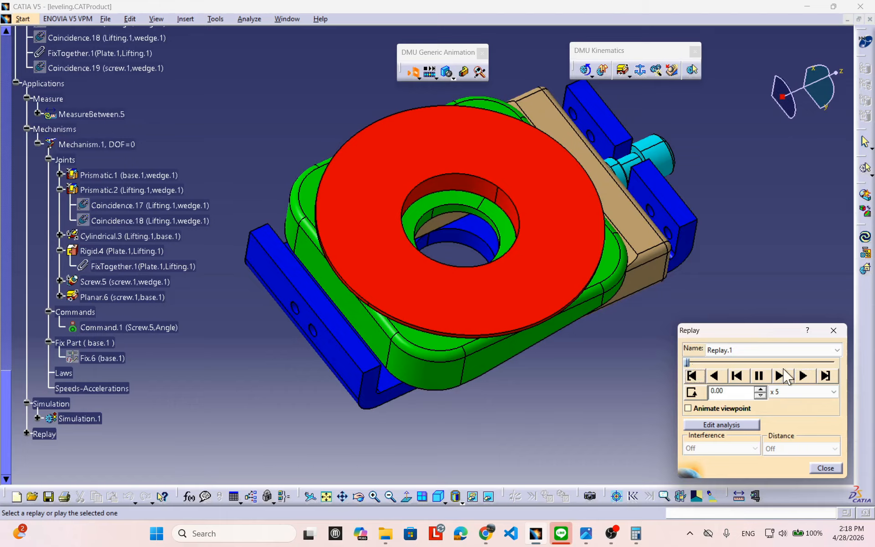
pyautogui.click(804, 376)
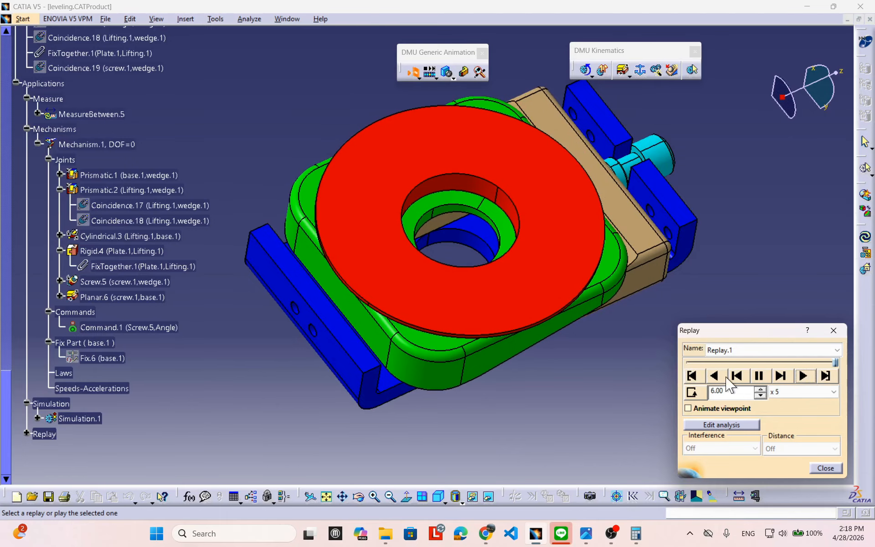
# Step: Rewind Replay.1, play it in loop mode, switch to the other loop mode while watching the motion, and close the replay
pyautogui.click(692, 377)
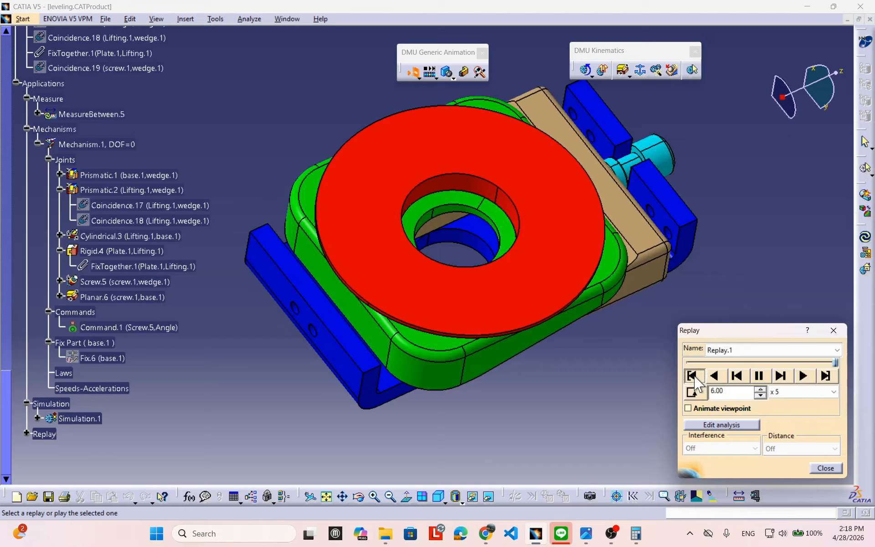
pyautogui.click(804, 375)
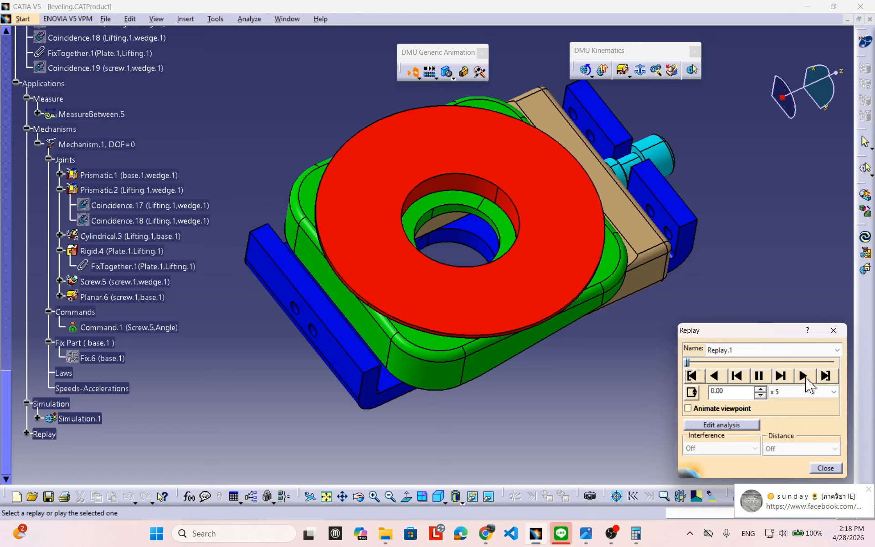
pyautogui.click(804, 376)
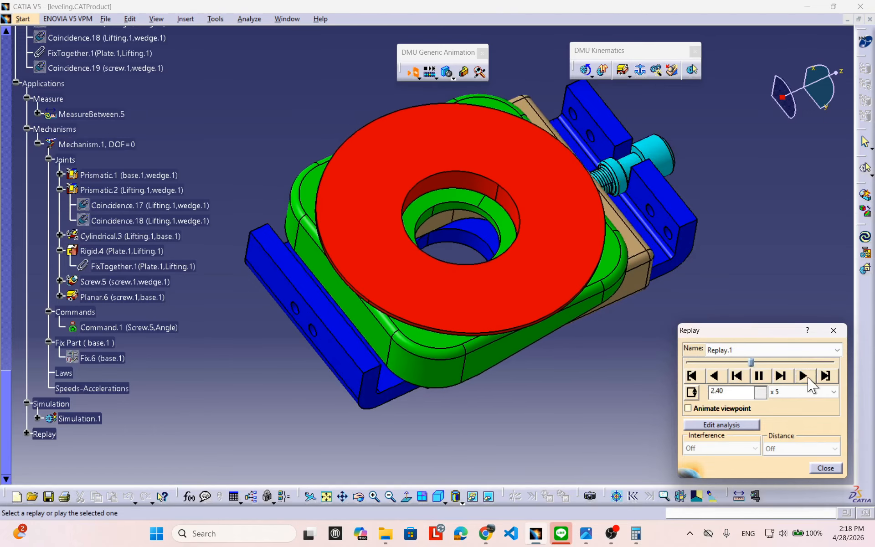
pyautogui.click(692, 394)
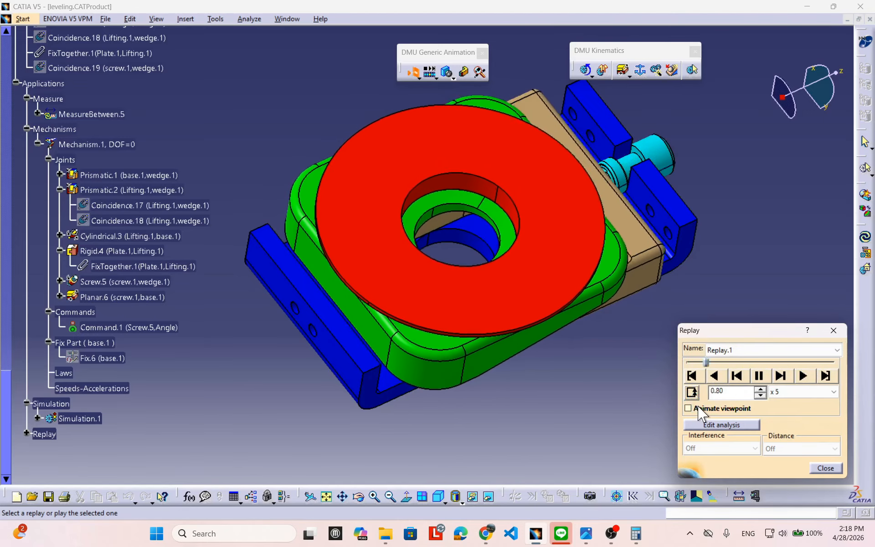
pyautogui.moveTo(740, 331); pyautogui.dragTo(703, 278)
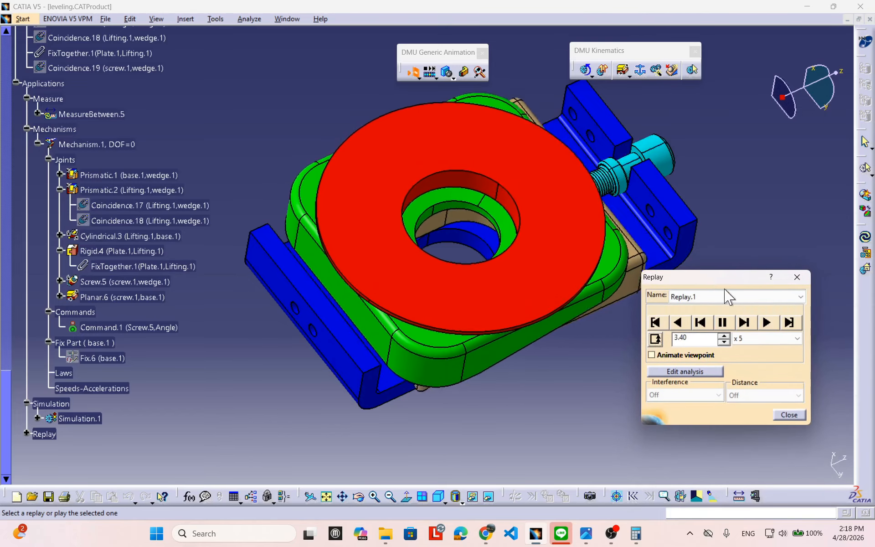
pyautogui.click(789, 415)
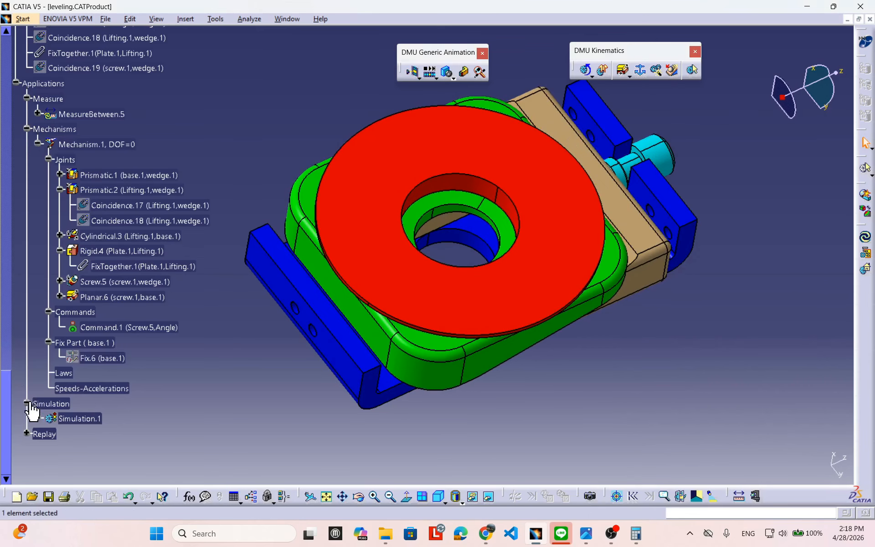
pyautogui.moveTo(518, 336); pyautogui.dragTo(472, 269, button='middle')
pyautogui.click(434, 75)
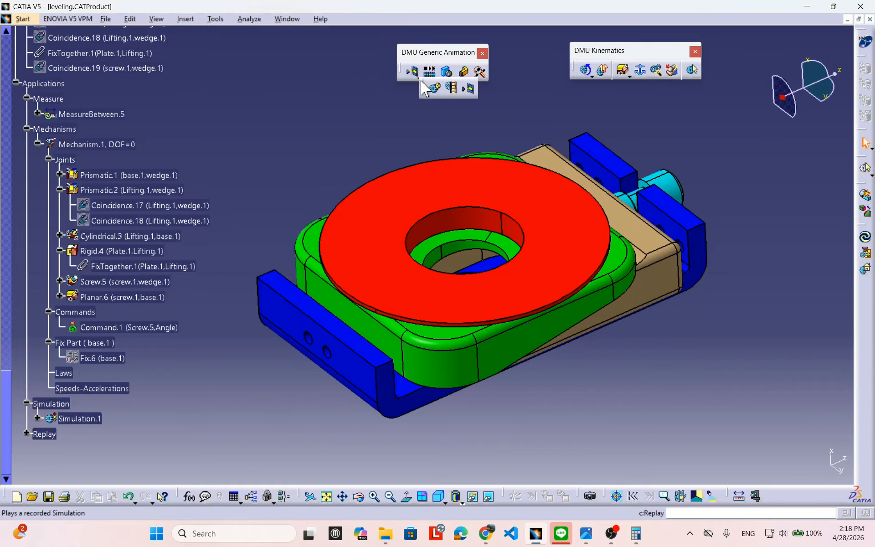
pyautogui.click(434, 88)
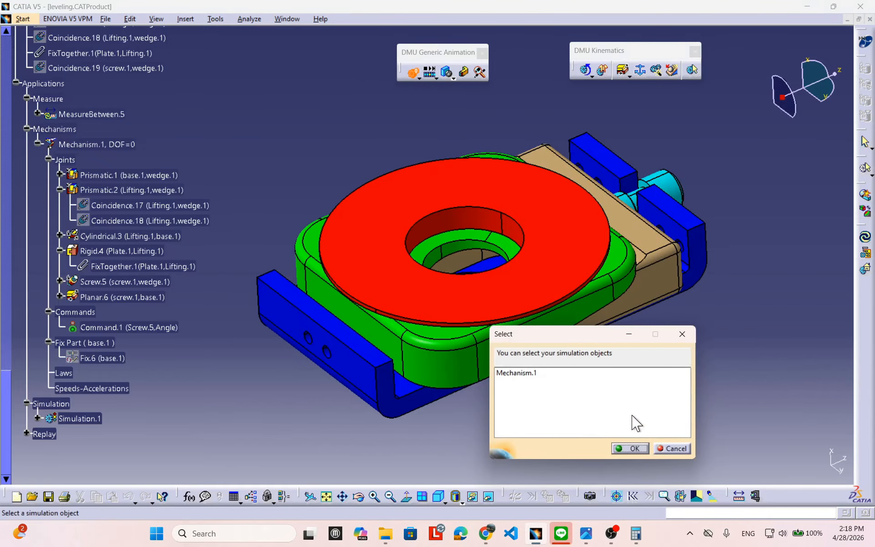
pyautogui.click(671, 448)
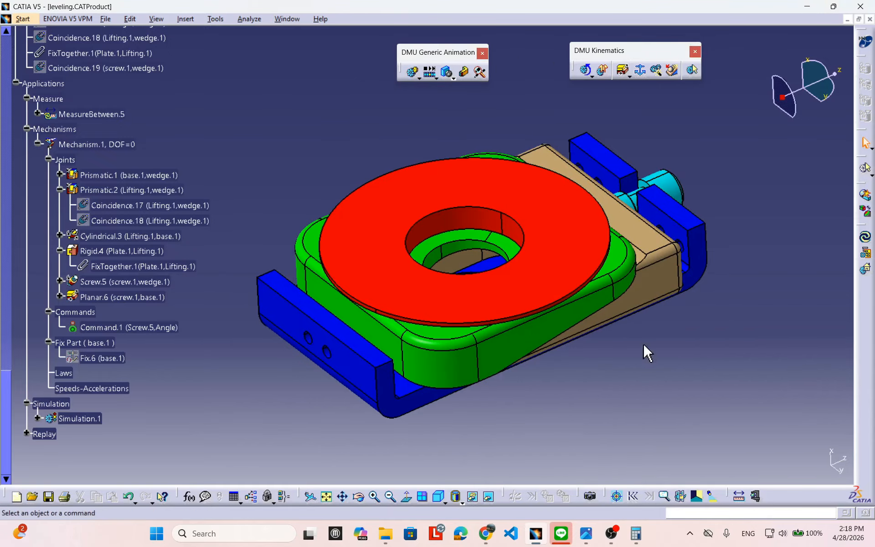
pyautogui.moveTo(508, 349); pyautogui.dragTo(538, 364, button='middle')
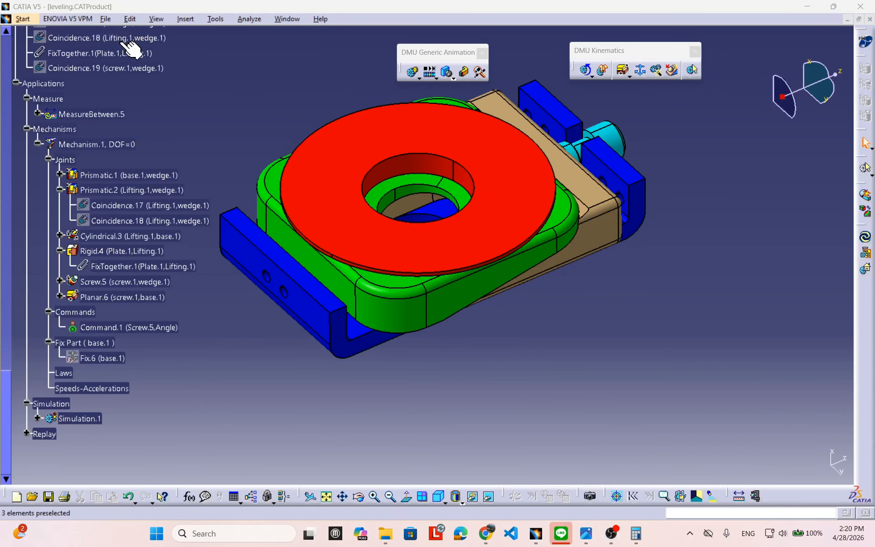
# Step: Open Save Management for the assembly and start a Save As for leveling.CATProduct
pyautogui.click(105, 19)
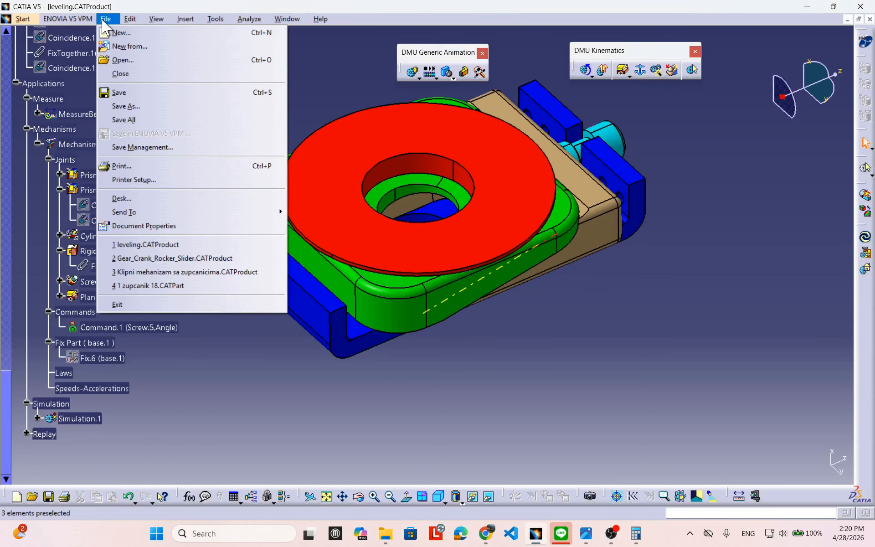
pyautogui.click(137, 146)
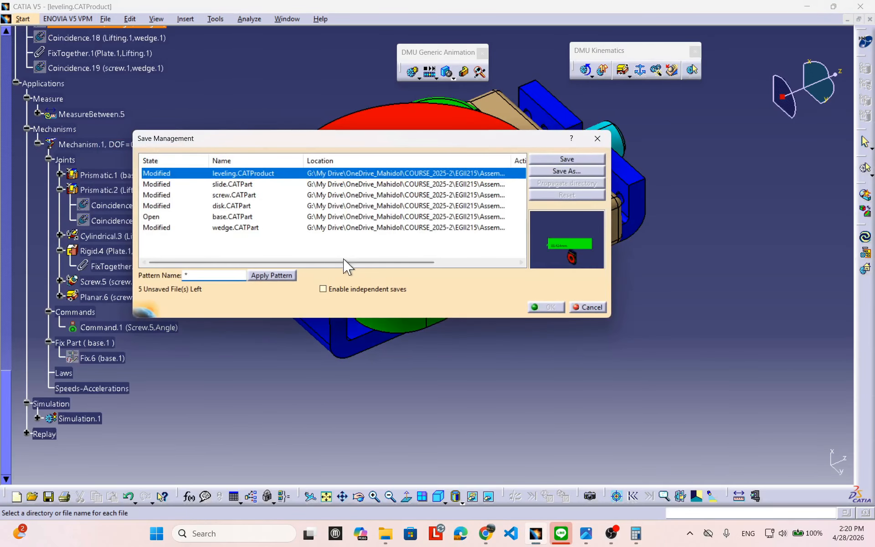
pyautogui.moveTo(350, 262); pyautogui.dragTo(248, 257)
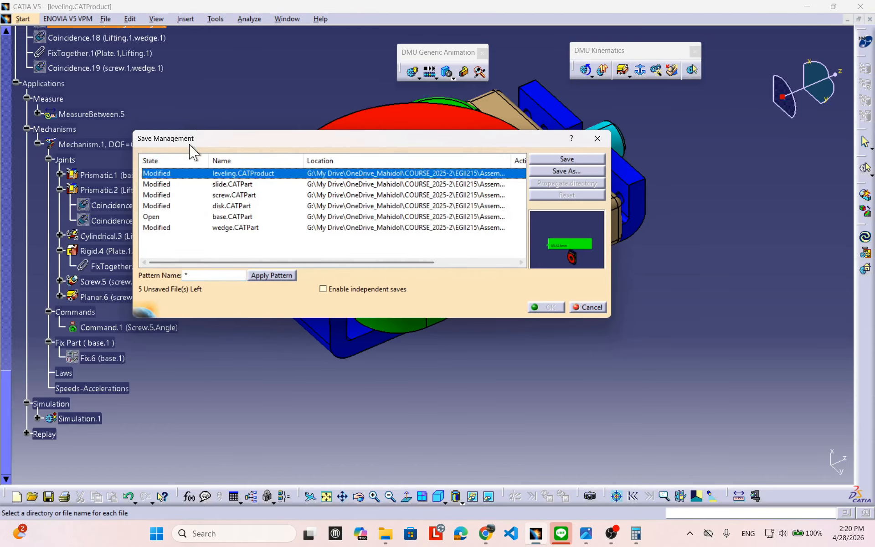
pyautogui.moveTo(296, 143); pyautogui.dragTo(196, 108)
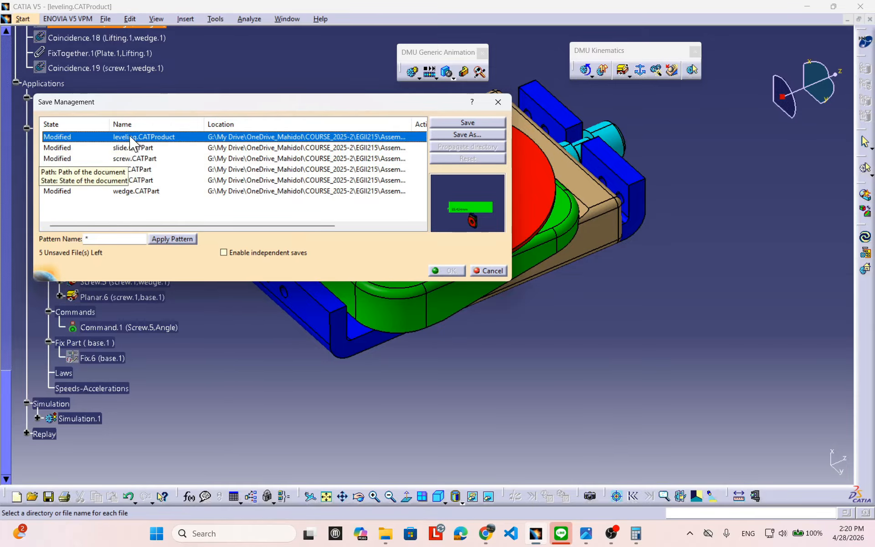
pyautogui.click(463, 135)
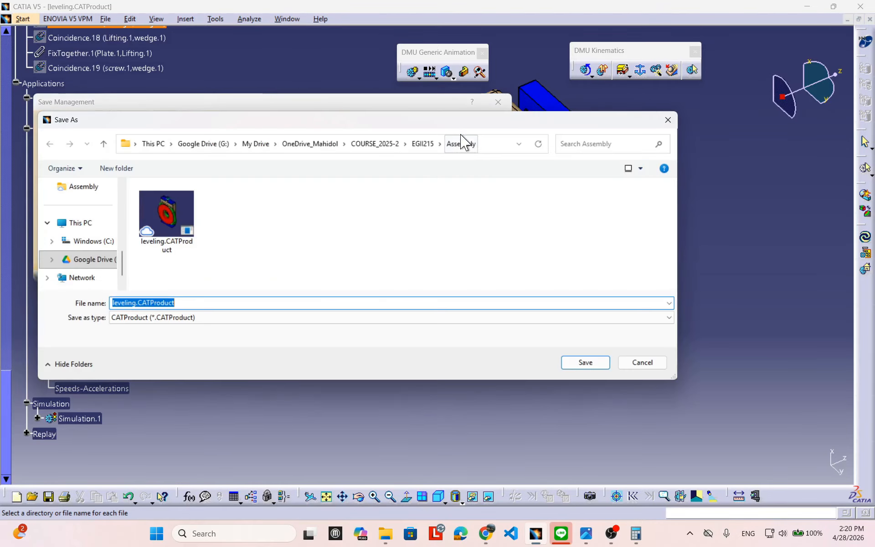
# Step: Create a folder named DMU inside the EGII215 folder and open it as the save location
pyautogui.click(429, 145)
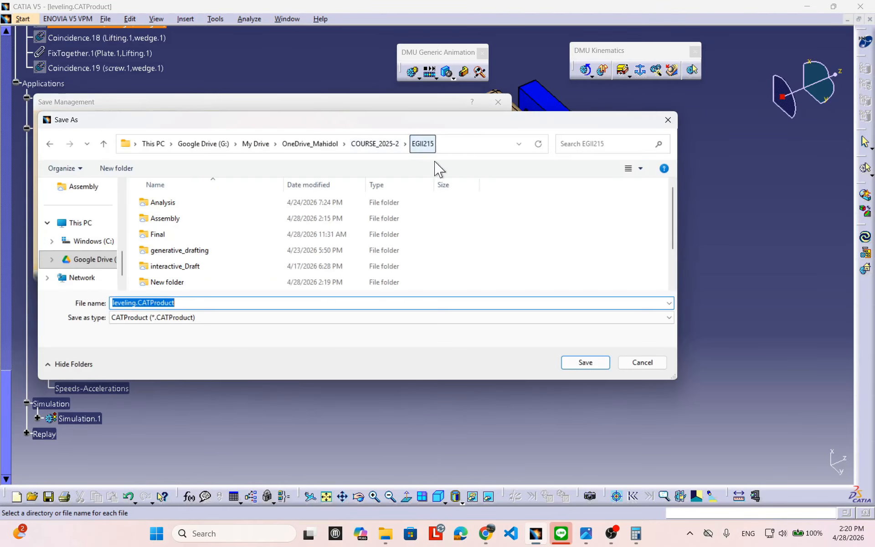
pyautogui.rightClick(517, 252)
pyautogui.moveTo(549, 425)
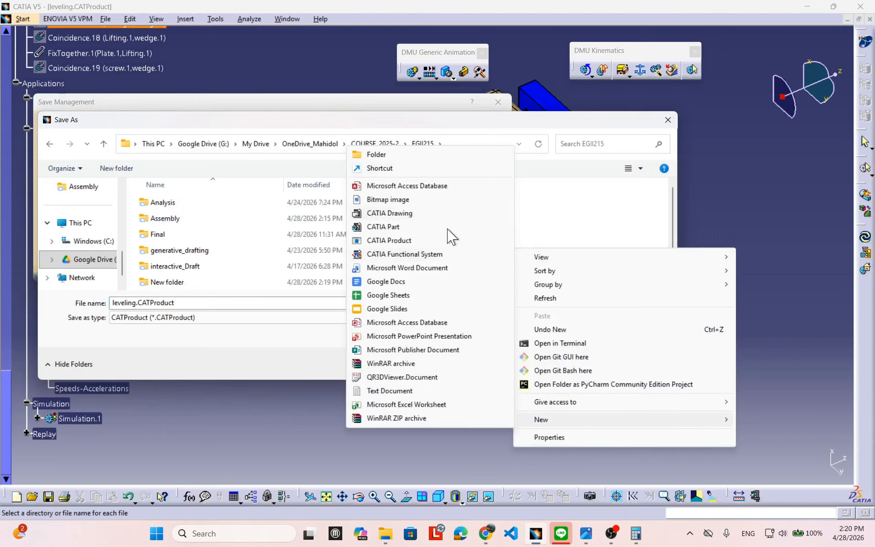
pyautogui.click(377, 155)
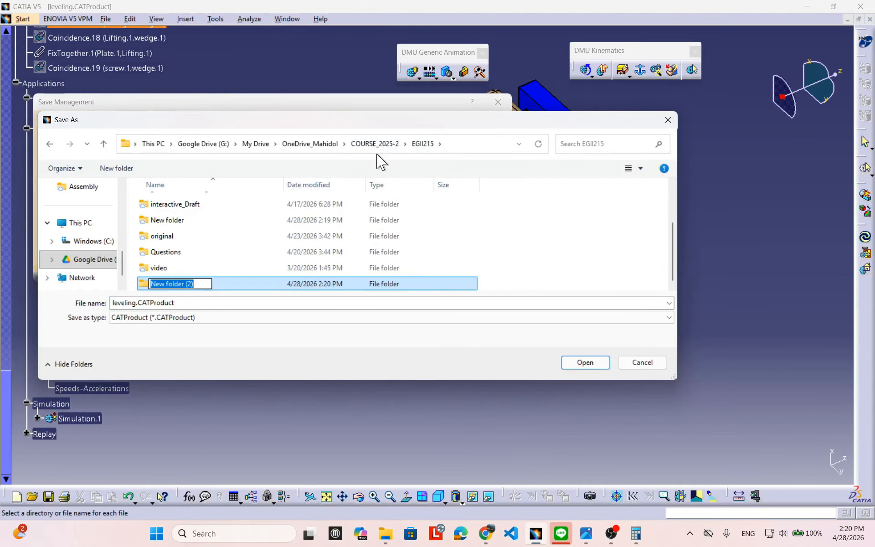
pyautogui.write('DMU')
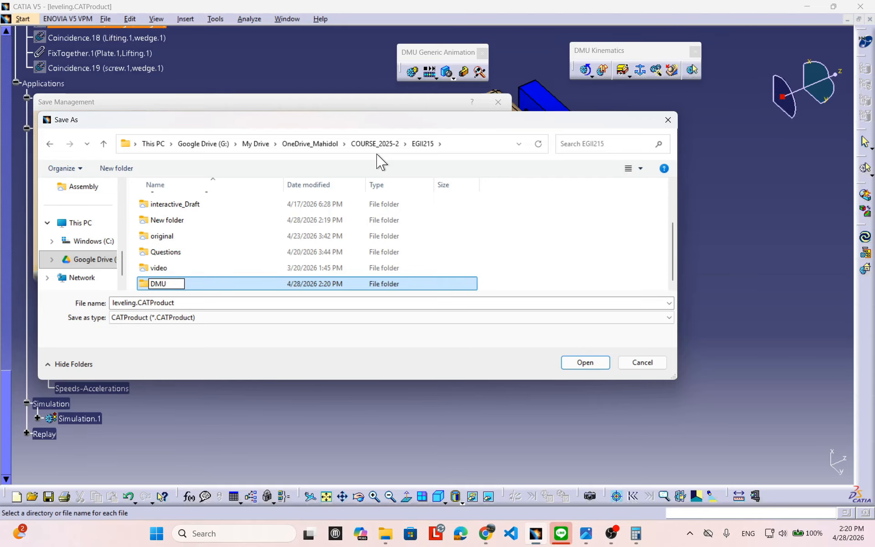
pyautogui.press('Return')
pyautogui.doubleClick(218, 284)
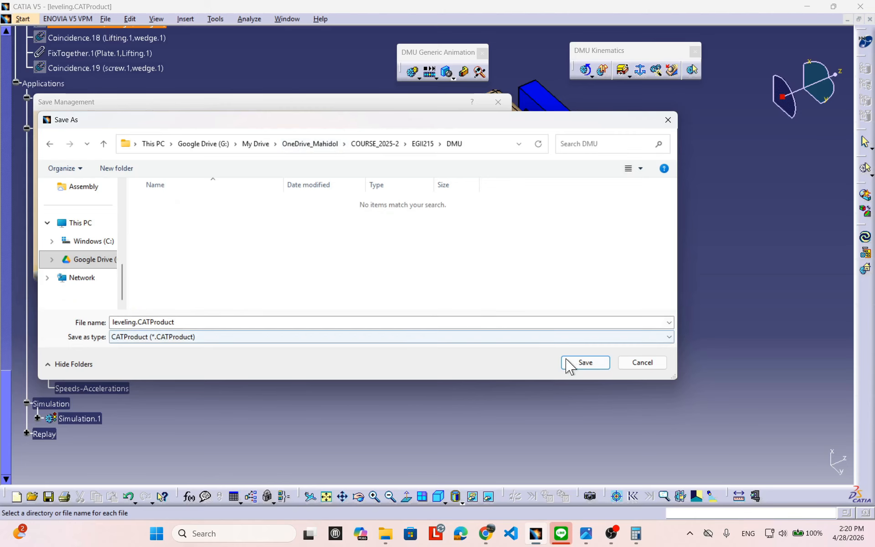
# Step: Name the product file leveling_dmu.CATProduct and accept the DMU folder as its save location
pyautogui.doubleClick(138, 322)
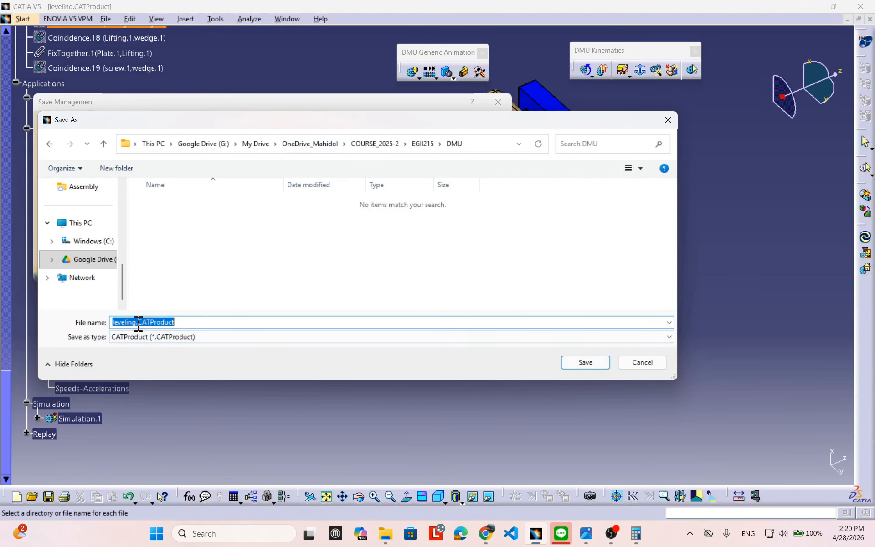
pyautogui.click(138, 322)
pyautogui.write('_du')
pyautogui.press('BackSpace')
pyautogui.press('BackSpace')
pyautogui.write('dmu')
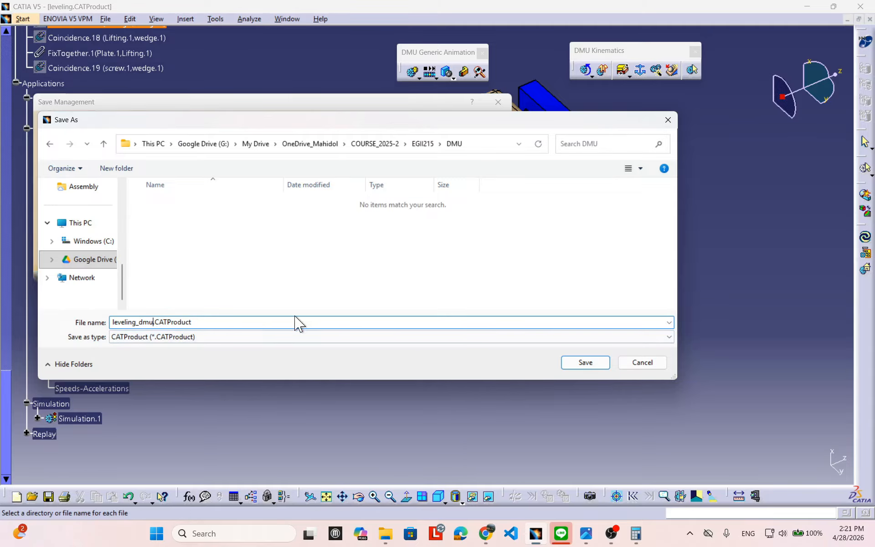
pyautogui.click(586, 362)
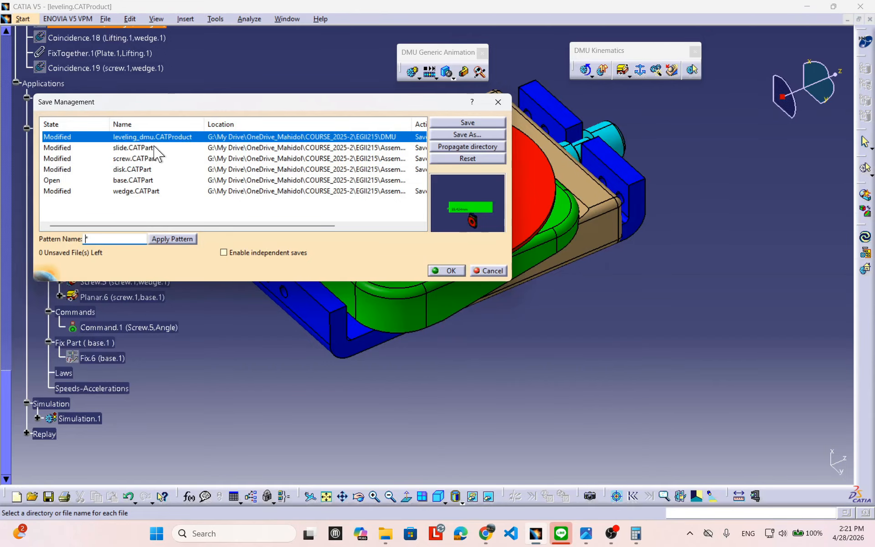
# Step: Propagate the DMU folder of leveling_dmu.CATProduct as the save location for all of its part files
pyautogui.click(129, 148)
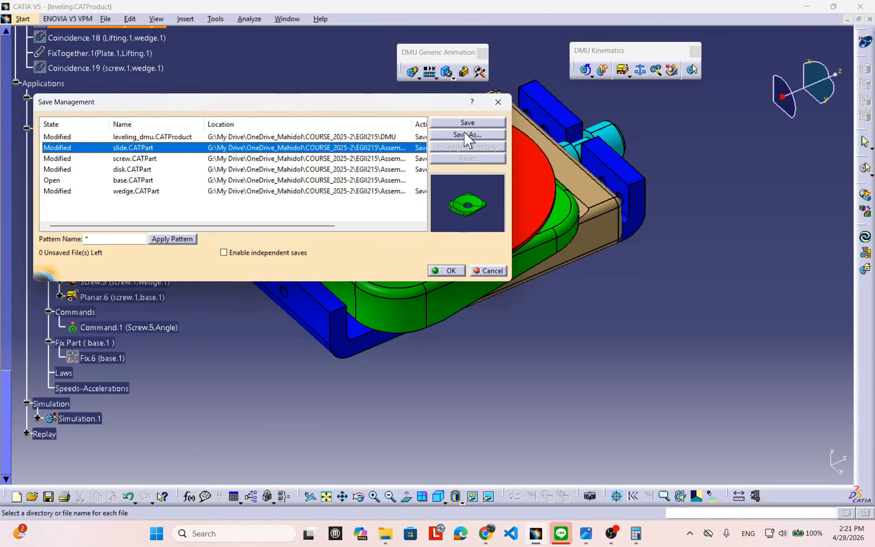
pyautogui.click(385, 137)
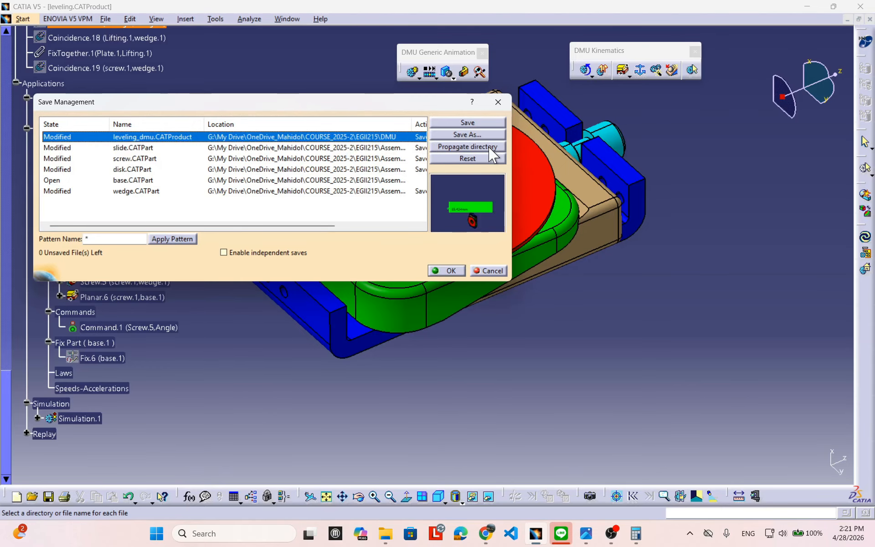
pyautogui.click(469, 147)
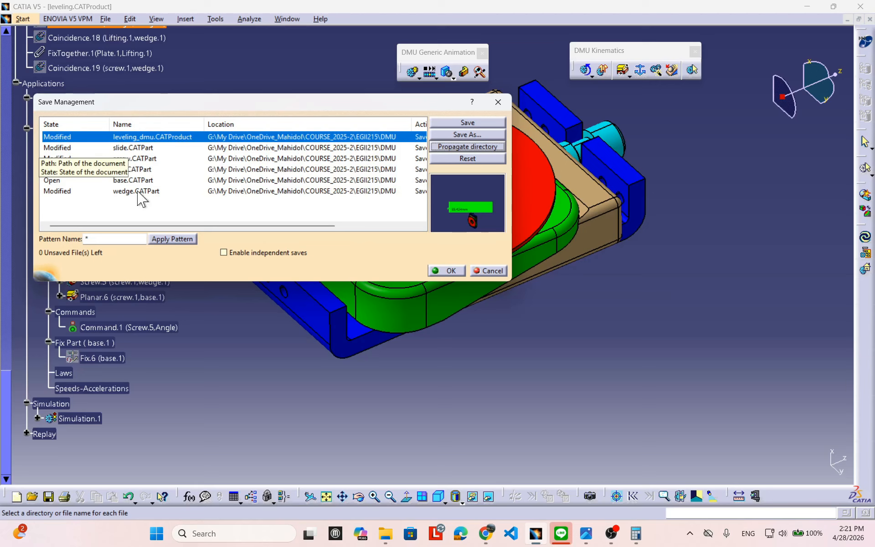
# Step: Mark wedge.CATPart and slide.CATPart to save in the DMU folder, and widen the location column
pyautogui.click(66, 191)
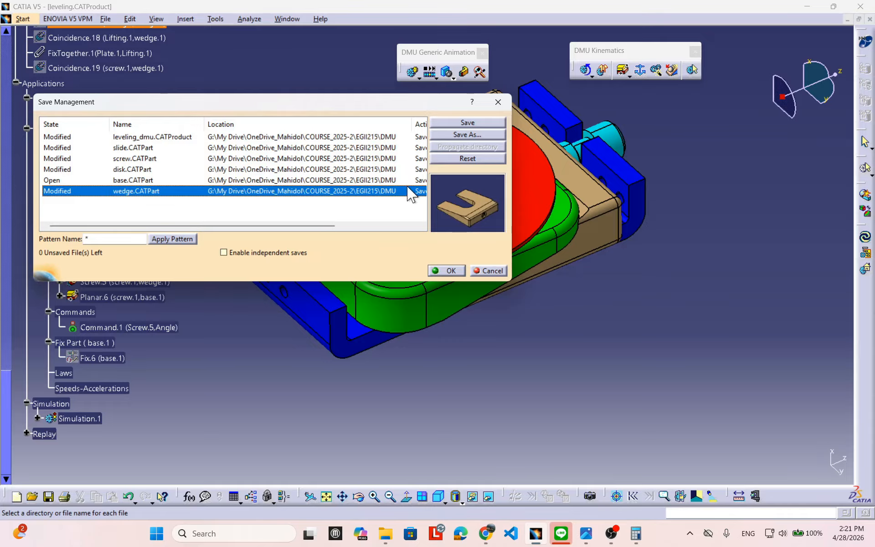
pyautogui.click(465, 122)
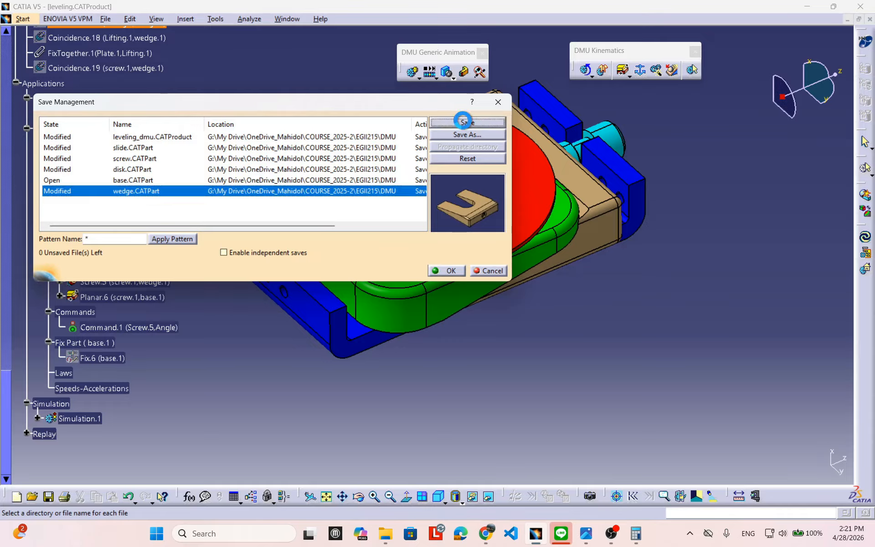
pyautogui.click(130, 181)
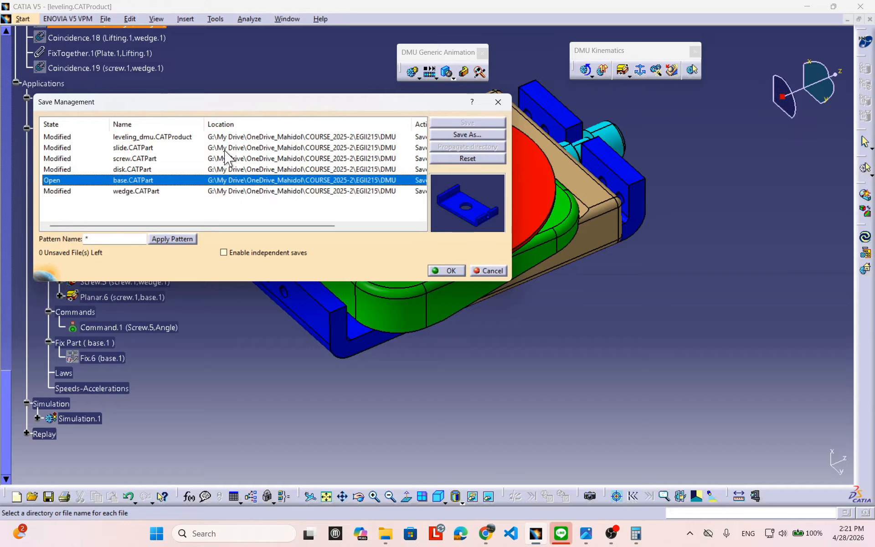
pyautogui.click(154, 148)
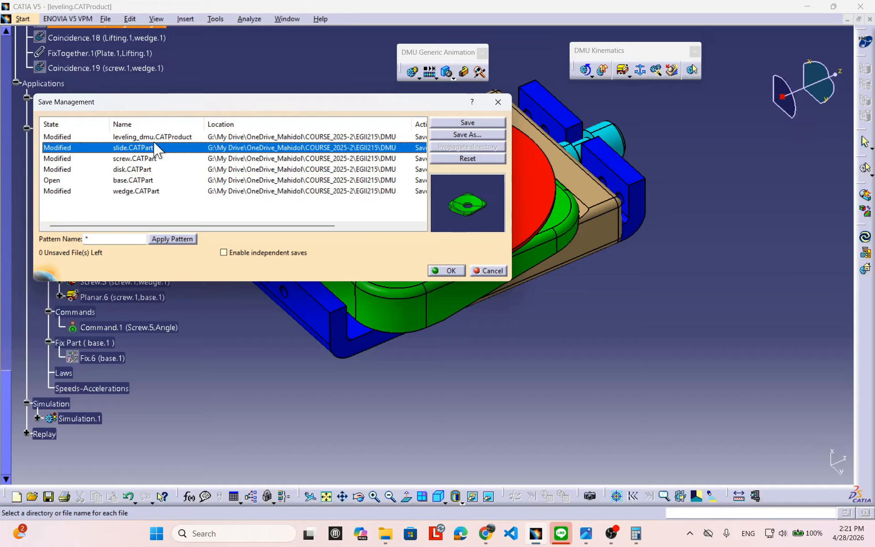
pyautogui.click(465, 123)
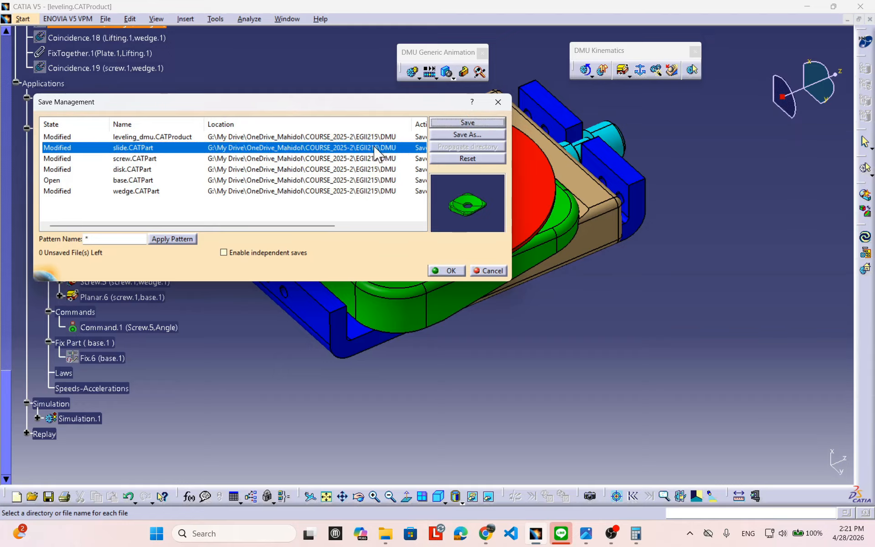
pyautogui.moveTo(412, 123); pyautogui.dragTo(418, 123)
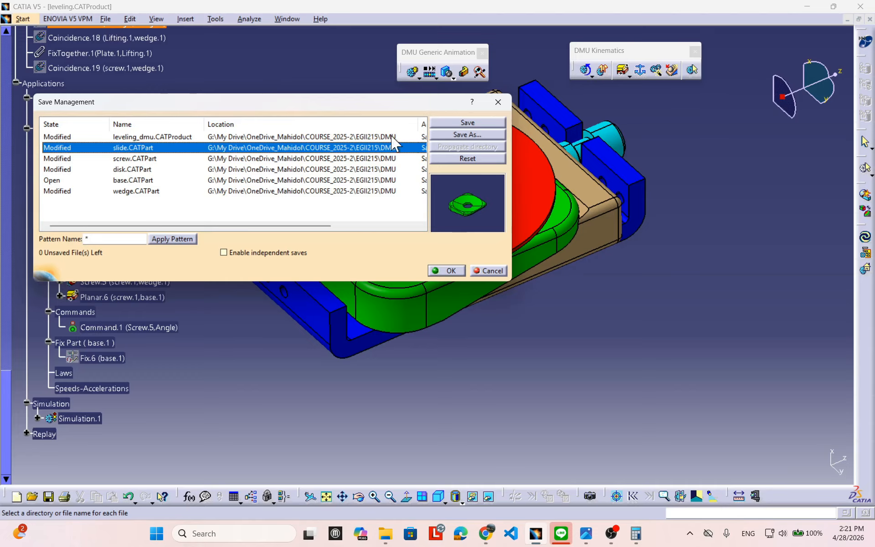
# Step: Mark screw.CATPart and disk.CATPart to save in the DMU folder, and carry out the saves for the whole assembly
pyautogui.click(135, 159)
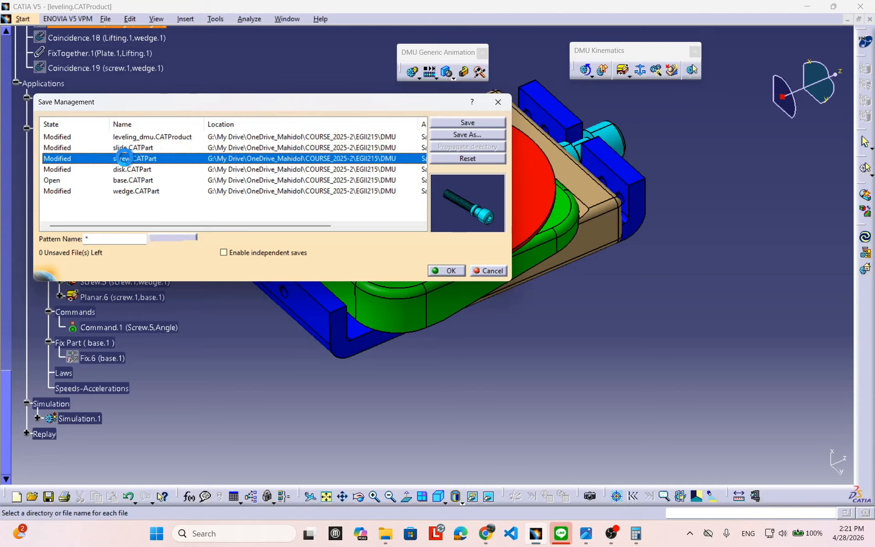
pyautogui.click(466, 122)
pyautogui.click(74, 169)
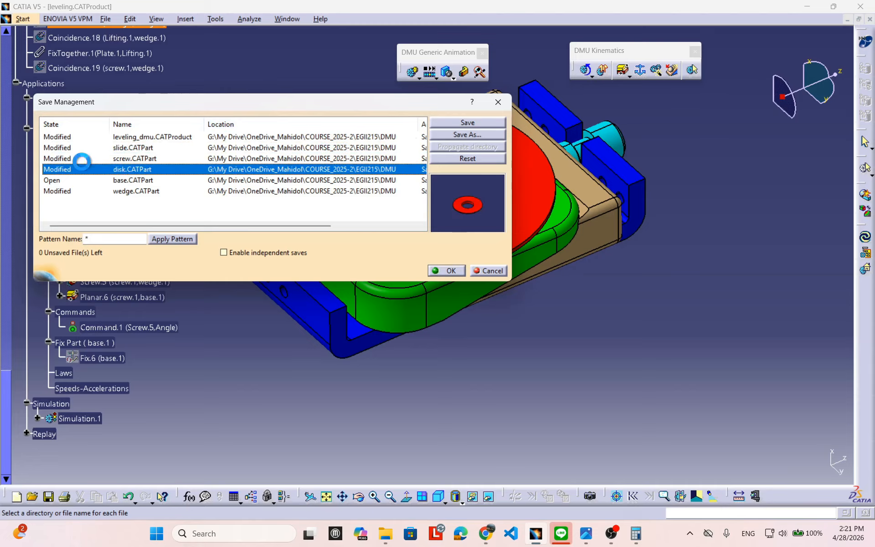
pyautogui.click(447, 123)
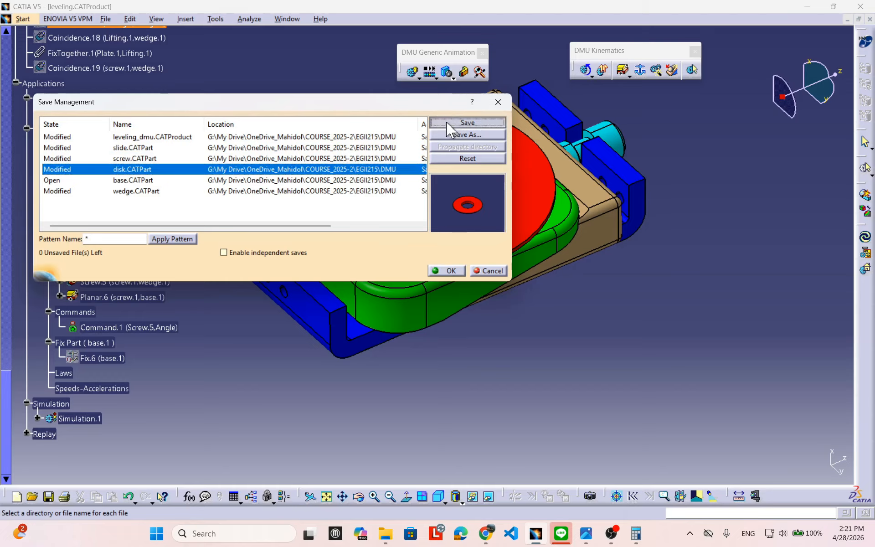
pyautogui.click(67, 191)
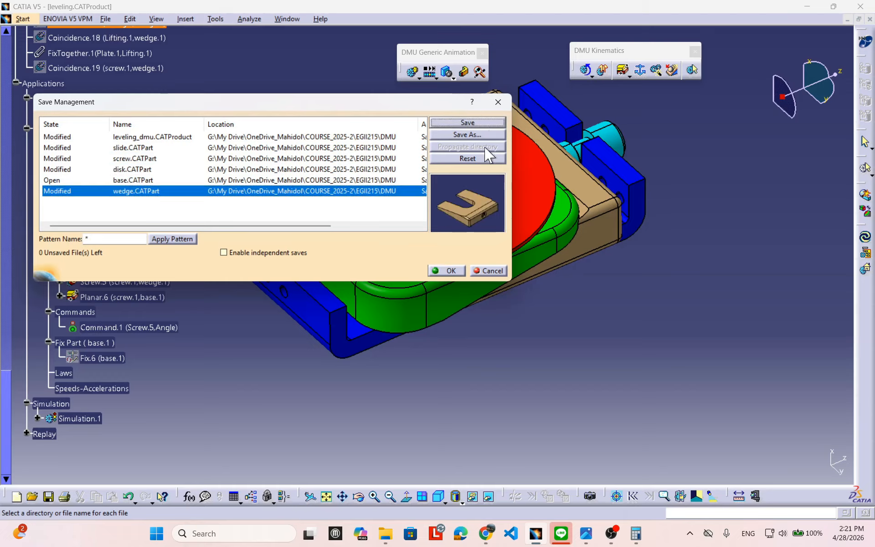
pyautogui.click(445, 270)
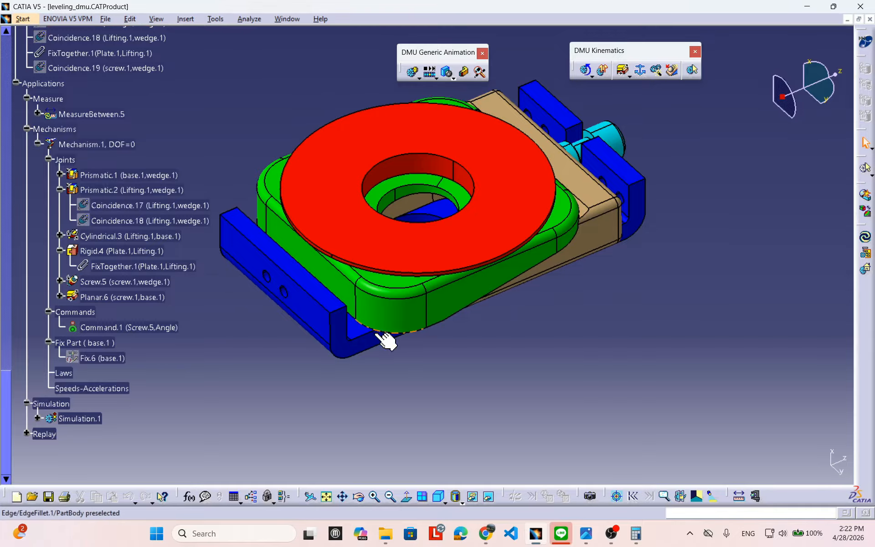
pyautogui.moveTo(385, 338); pyautogui.dragTo(430, 326, button='middle')
pyautogui.moveTo(446, 229); pyautogui.dragTo(414, 250, button='middle')
pyautogui.scroll(1, 413, 250)
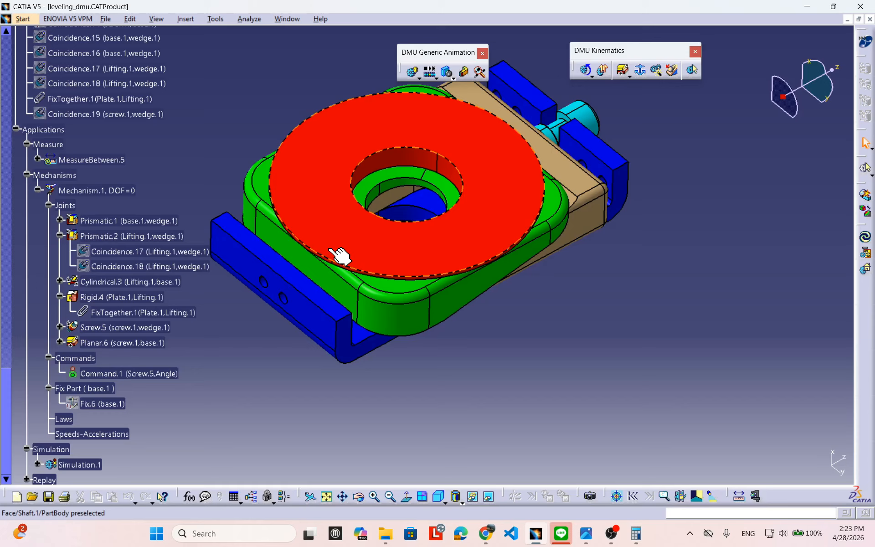
pyautogui.click(662, 543)
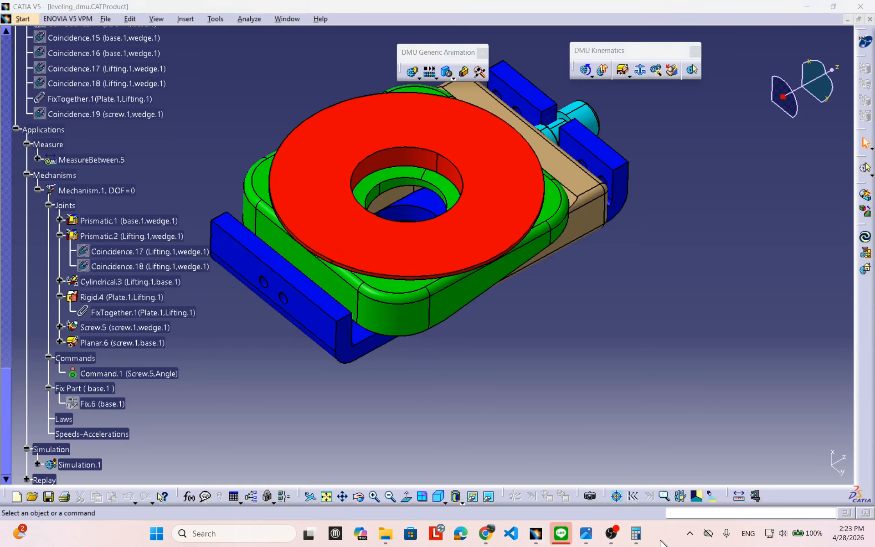